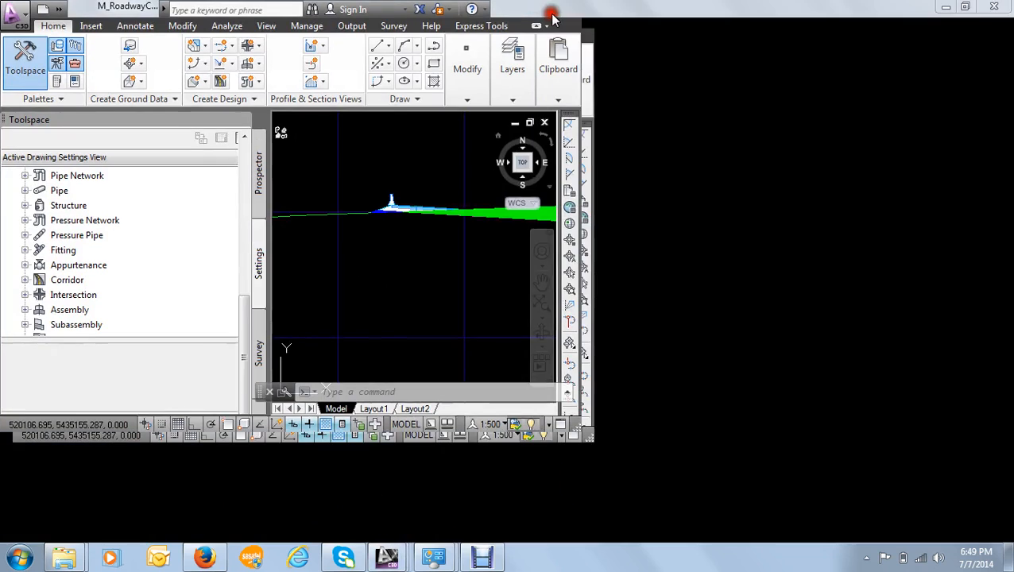
# - Examine the cross-section sheets and the corridor, barriers and cut shading within an individual section view
pyautogui.scroll(-10, 602, 210)
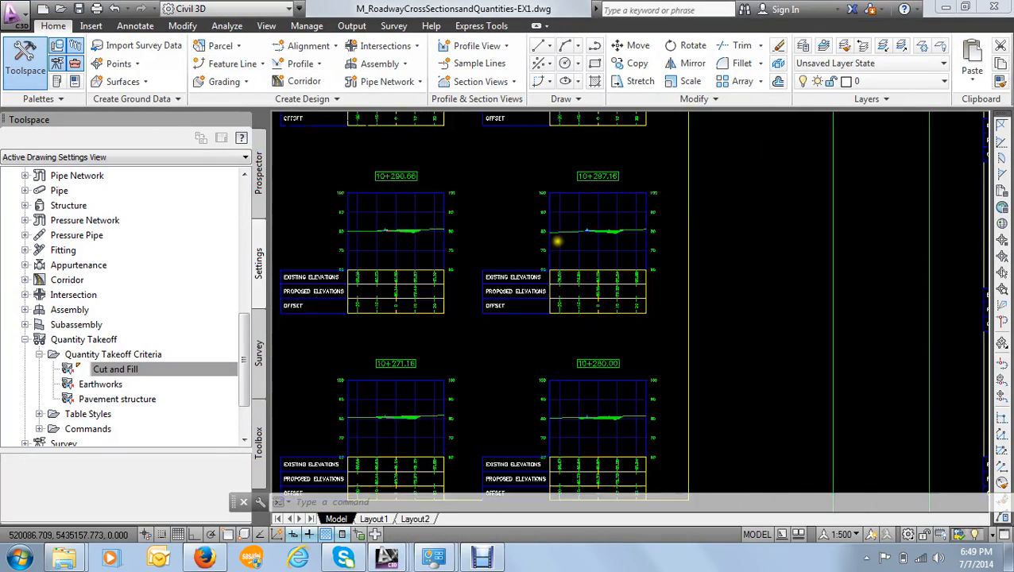
pyautogui.scroll(-5, 469, 238)
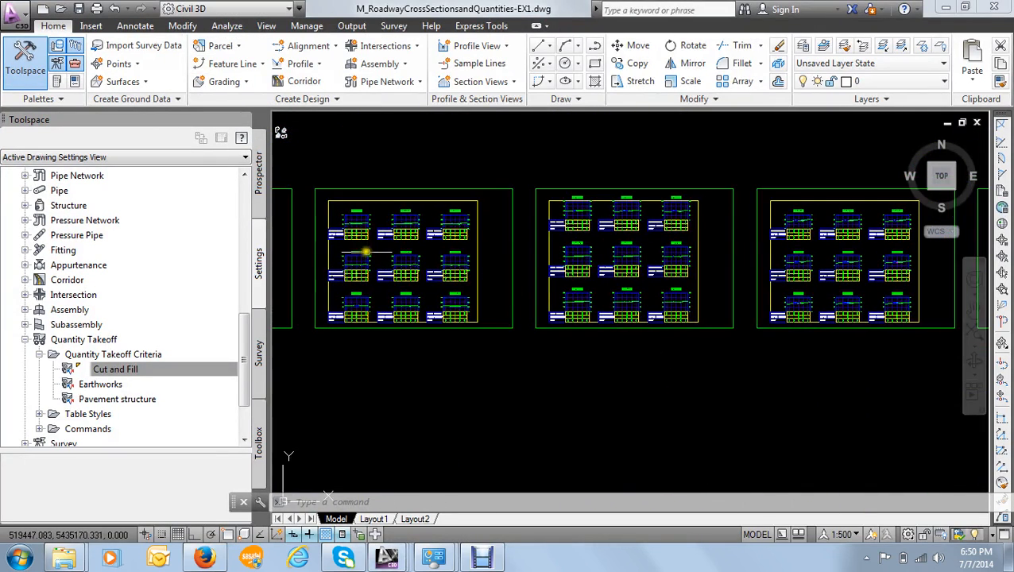
pyautogui.scroll(5, 483, 232)
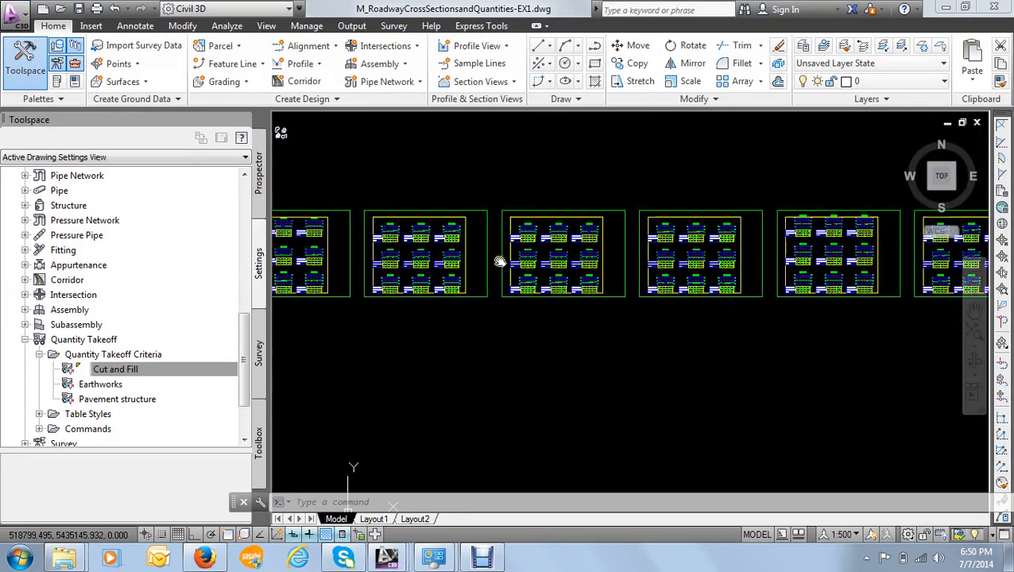
pyautogui.moveTo(399, 236); pyautogui.dragTo(539, 238, button='middle')
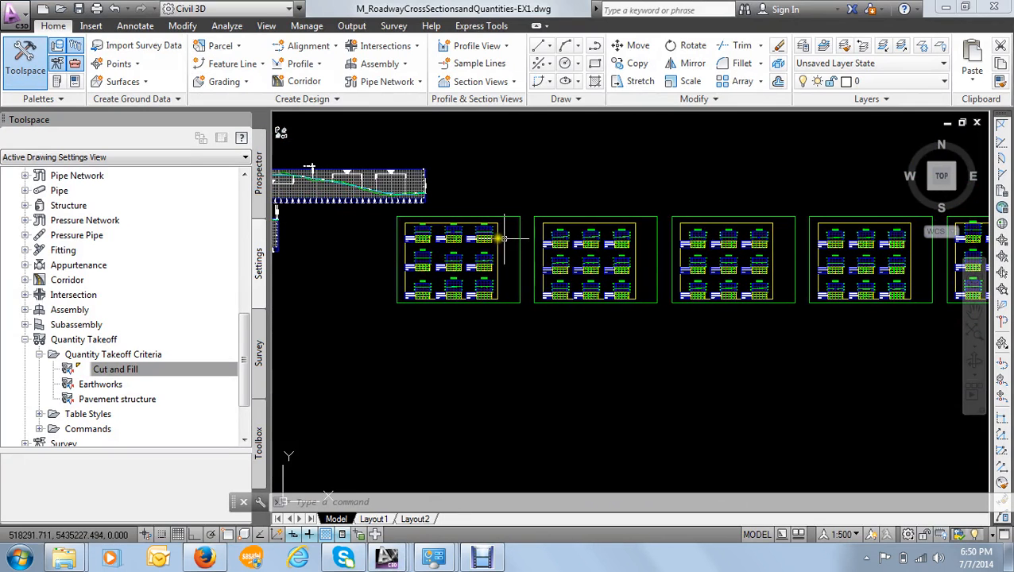
pyautogui.scroll(10, 528, 235)
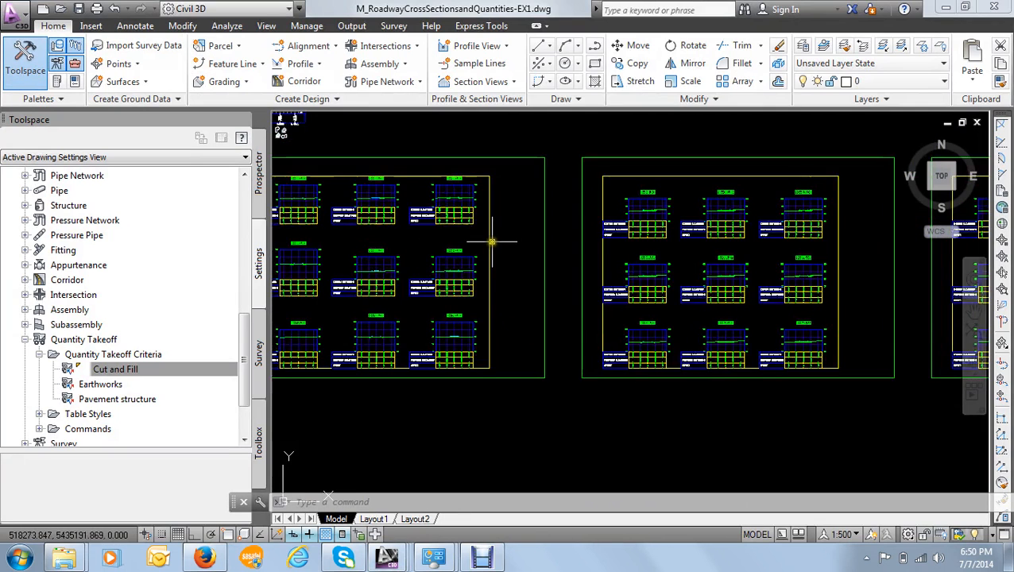
pyautogui.scroll(4, 510, 259)
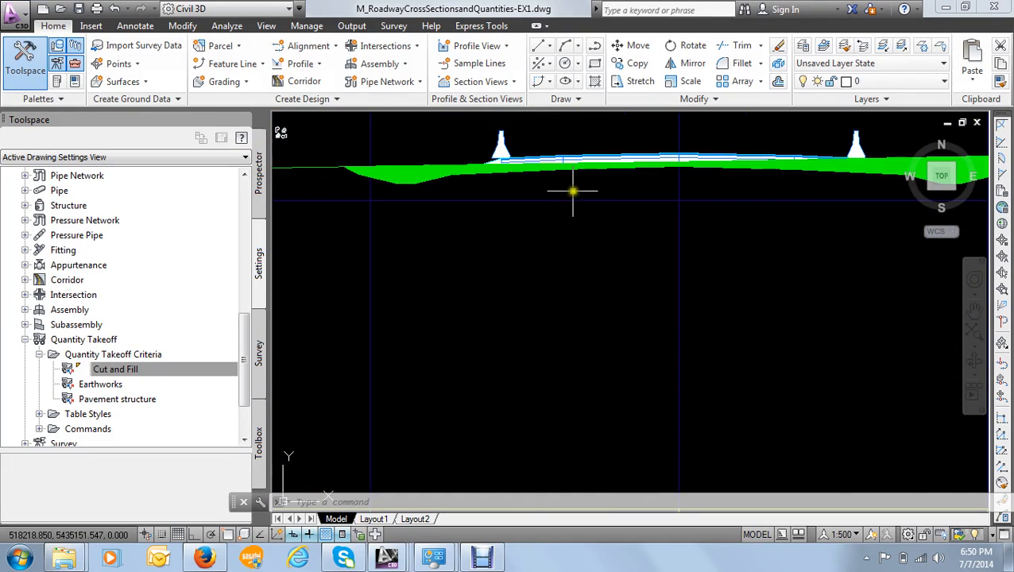
pyautogui.scroll(-4, 572, 188)
pyautogui.scroll(3, 482, 267)
pyautogui.scroll(2, 509, 286)
pyautogui.scroll(-4, 483, 243)
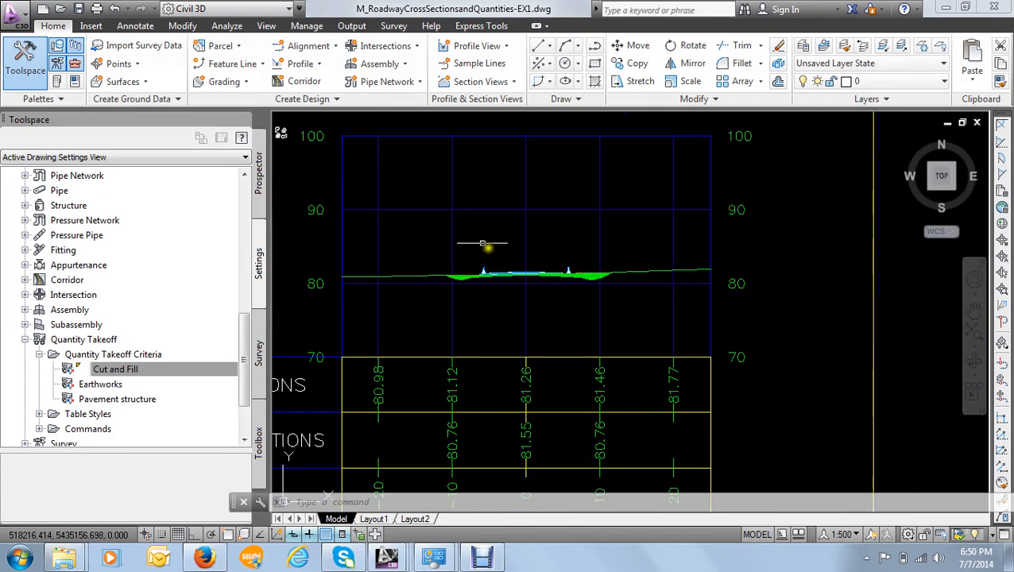
pyautogui.scroll(3, 531, 294)
pyautogui.scroll(-4, 494, 229)
pyautogui.scroll(-4, 494, 229)
pyautogui.scroll(8, 641, 276)
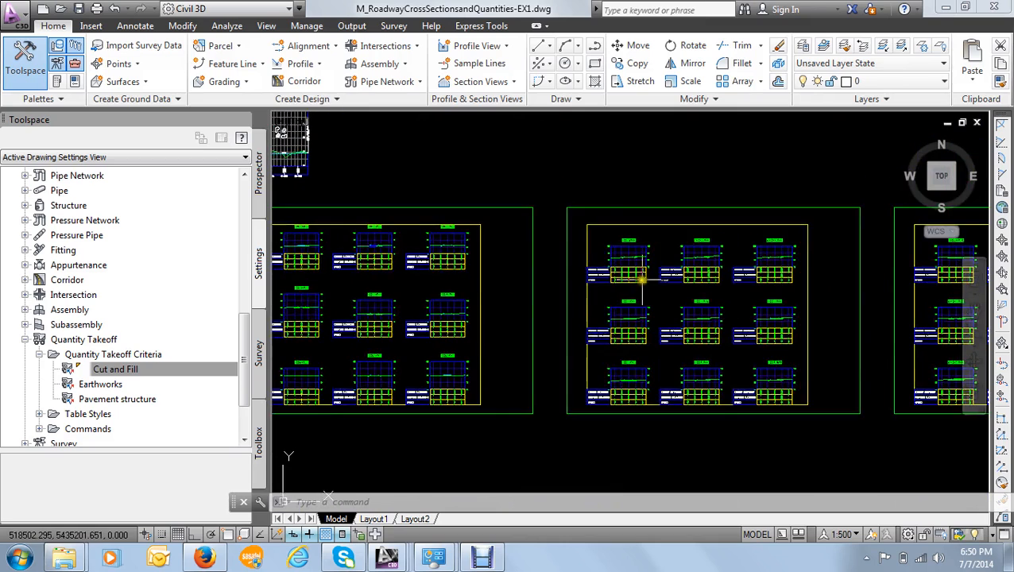
# - Send the Earth cut material section at station 9+991.00 behind all other objects in its section view
pyautogui.moveTo(575, 278); pyautogui.dragTo(561, 329, button='middle')
pyautogui.scroll(5, 565, 230)
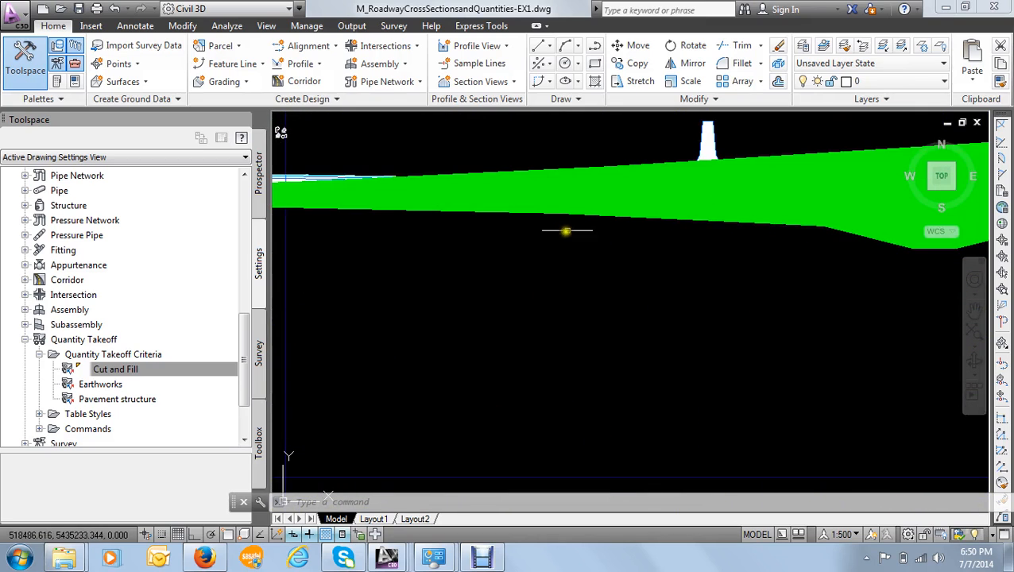
pyautogui.click(578, 205)
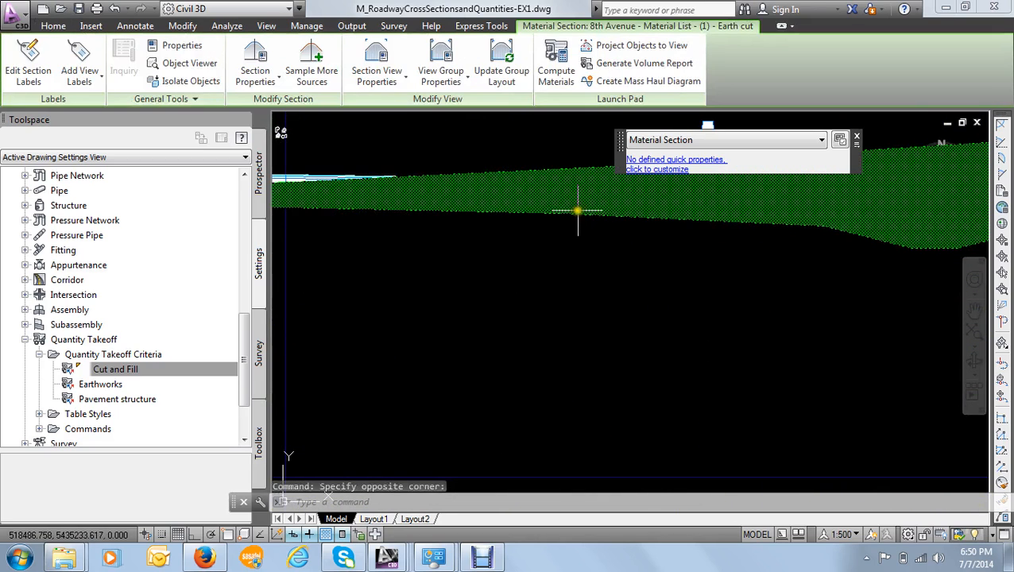
pyautogui.moveTo(578, 208)
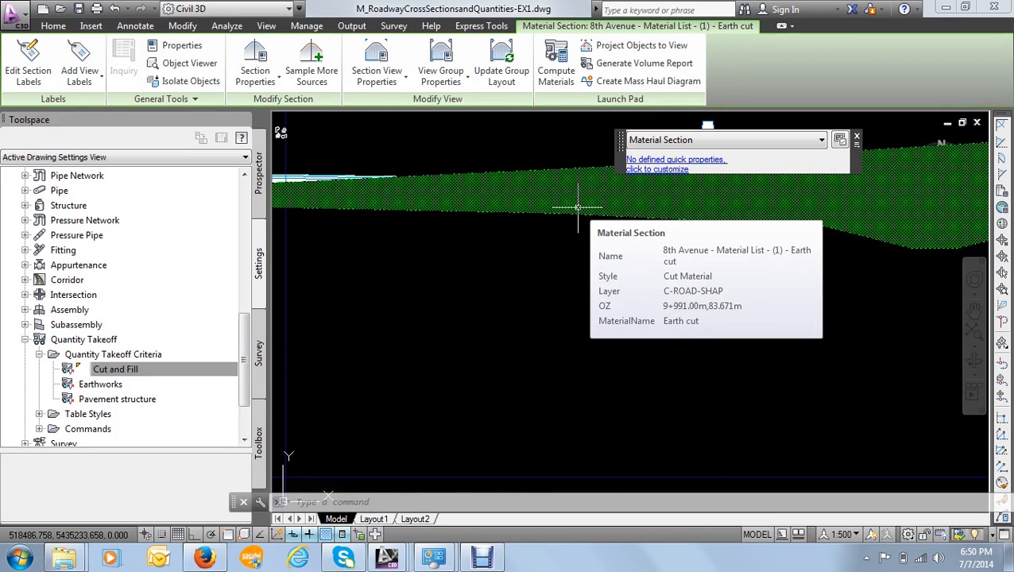
pyautogui.rightClick(578, 205)
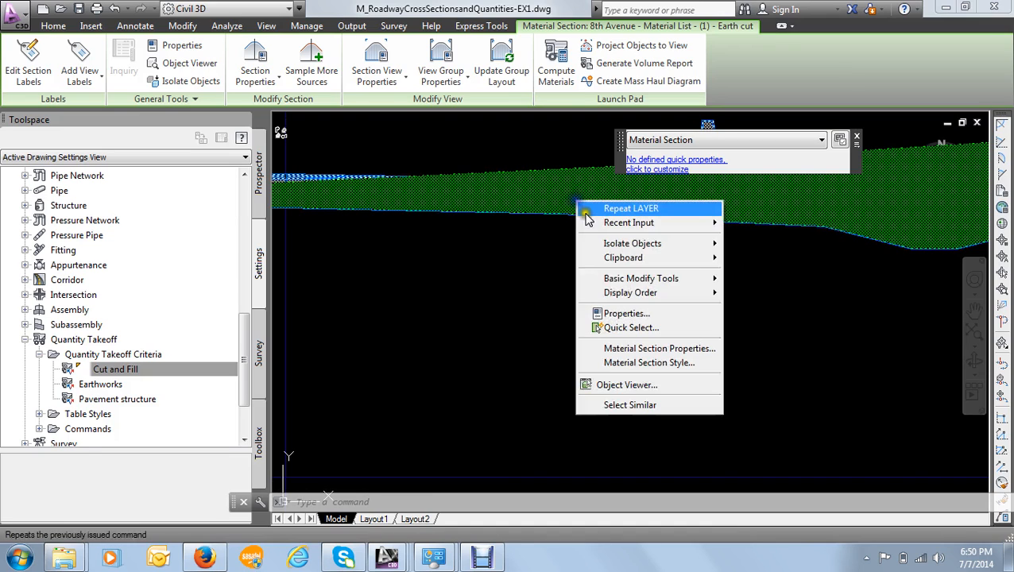
pyautogui.moveTo(646, 291)
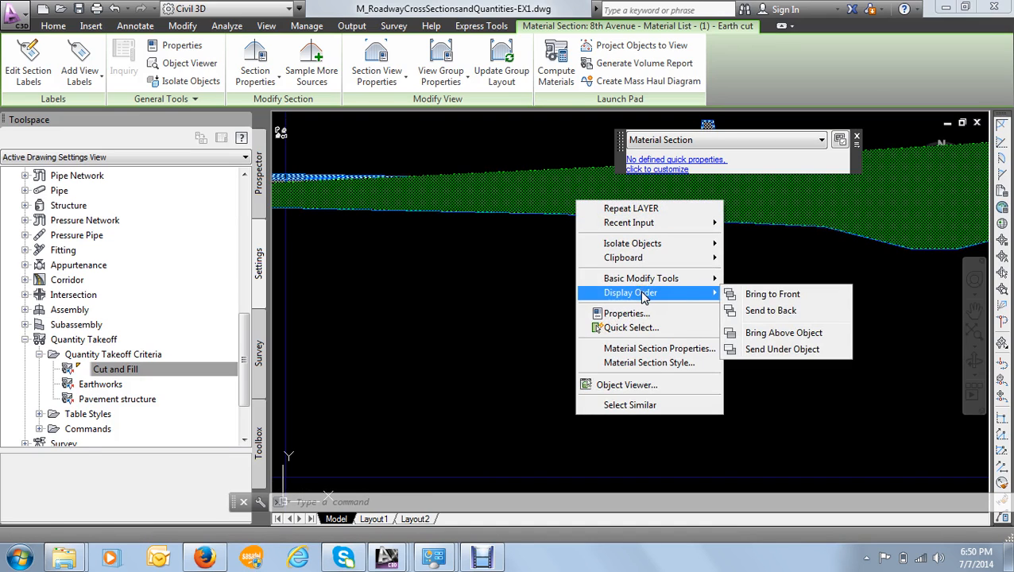
pyautogui.click(755, 312)
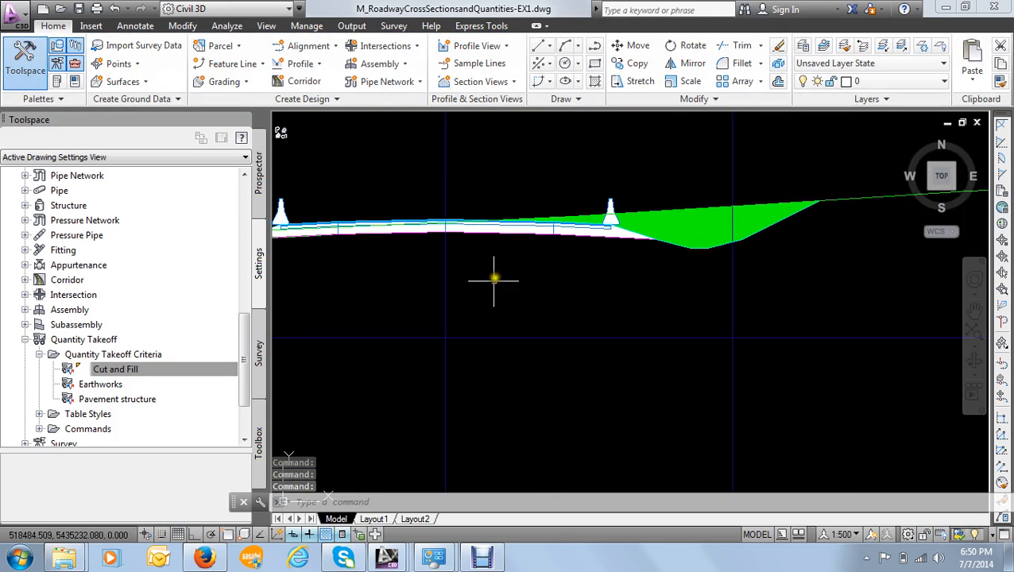
# - Inspect how the pavement layers, barriers and earth cut overlap across that section view
pyautogui.scroll(-2, 506, 274)
pyautogui.moveTo(506, 274); pyautogui.dragTo(551, 267, button='middle')
pyautogui.scroll(6, 476, 219)
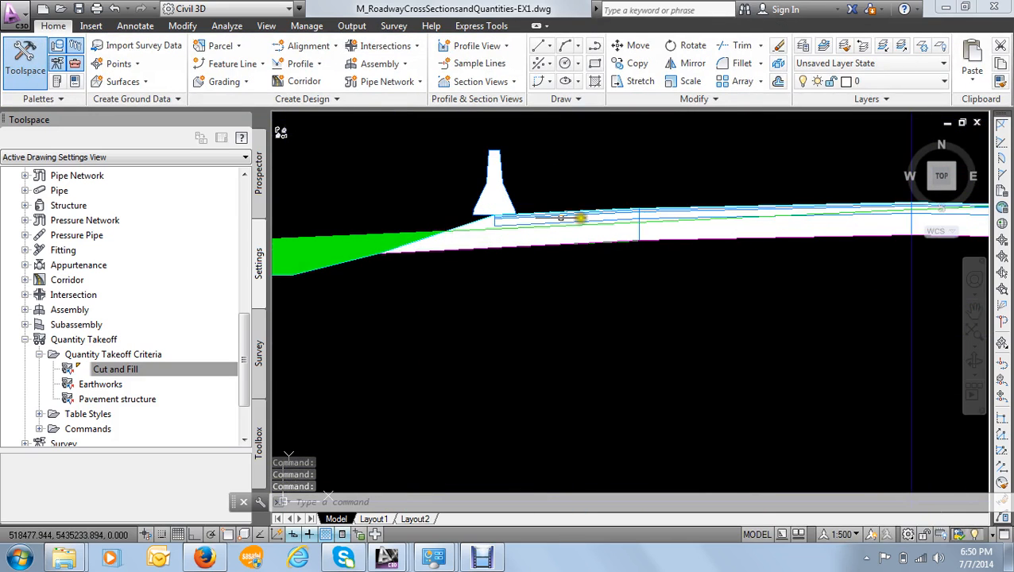
pyautogui.scroll(-5, 495, 231)
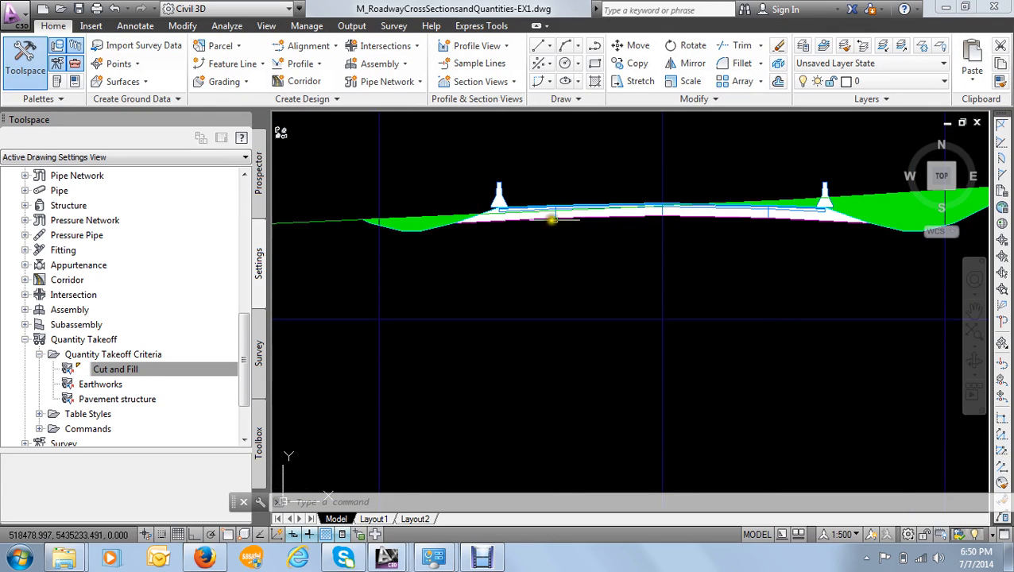
pyautogui.scroll(2, 573, 212)
pyautogui.scroll(-5, 574, 212)
pyautogui.scroll(5, 550, 205)
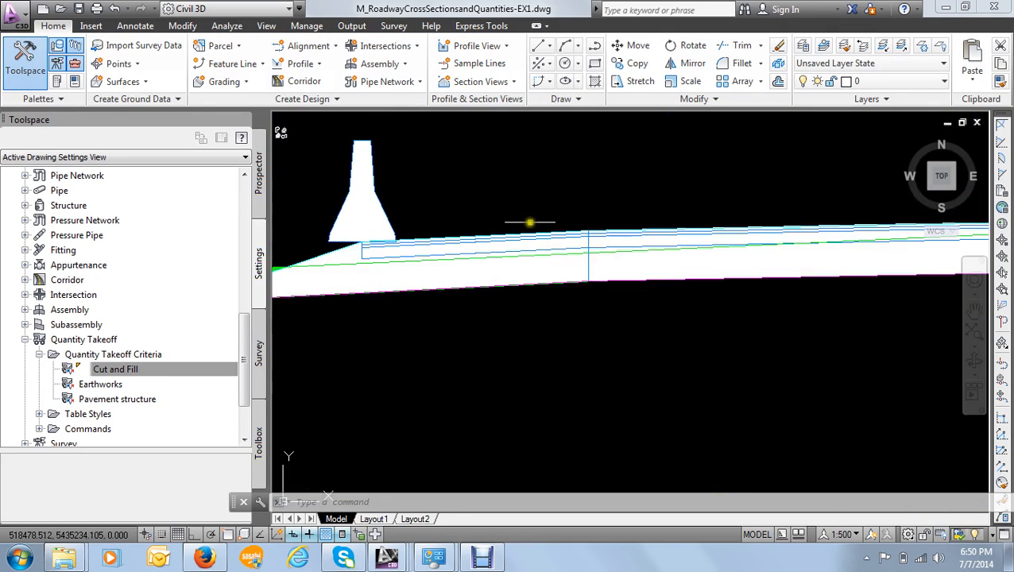
pyautogui.scroll(-4, 529, 223)
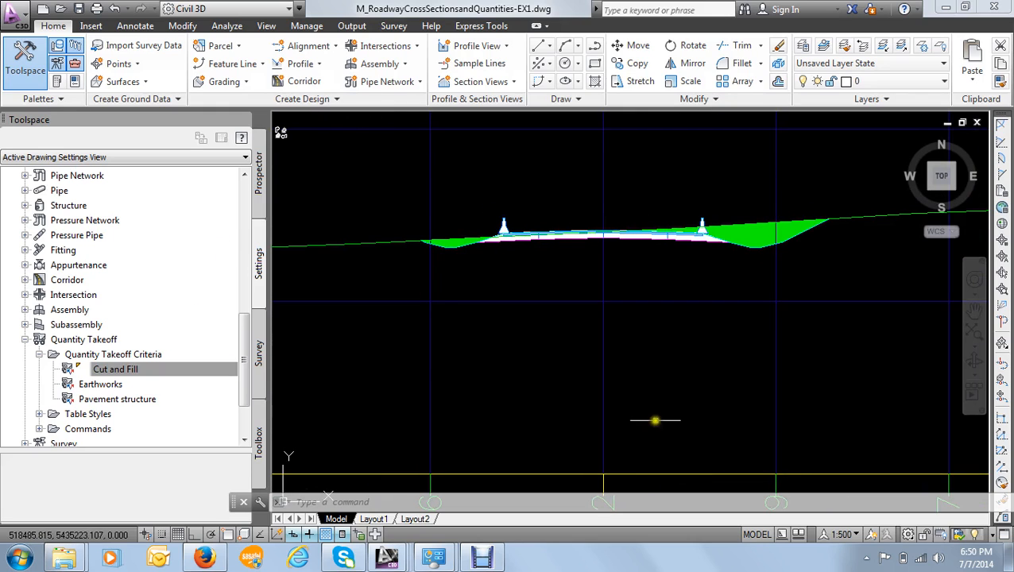
# - Open the properties of 8th Avenue's sample line group and display its list of sections
pyautogui.click(258, 176)
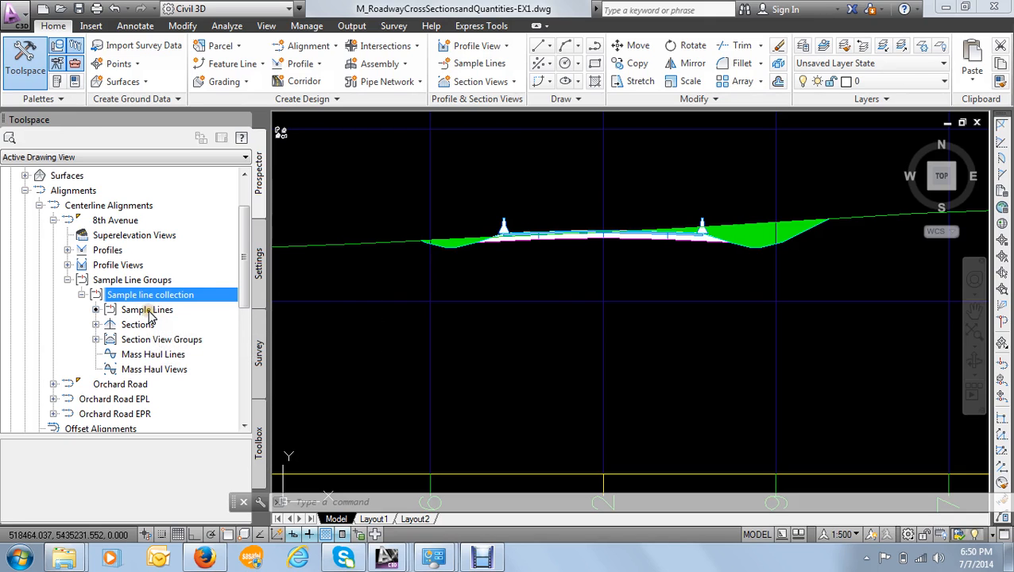
pyautogui.rightClick(147, 312)
pyautogui.click(147, 314)
pyautogui.rightClick(148, 314)
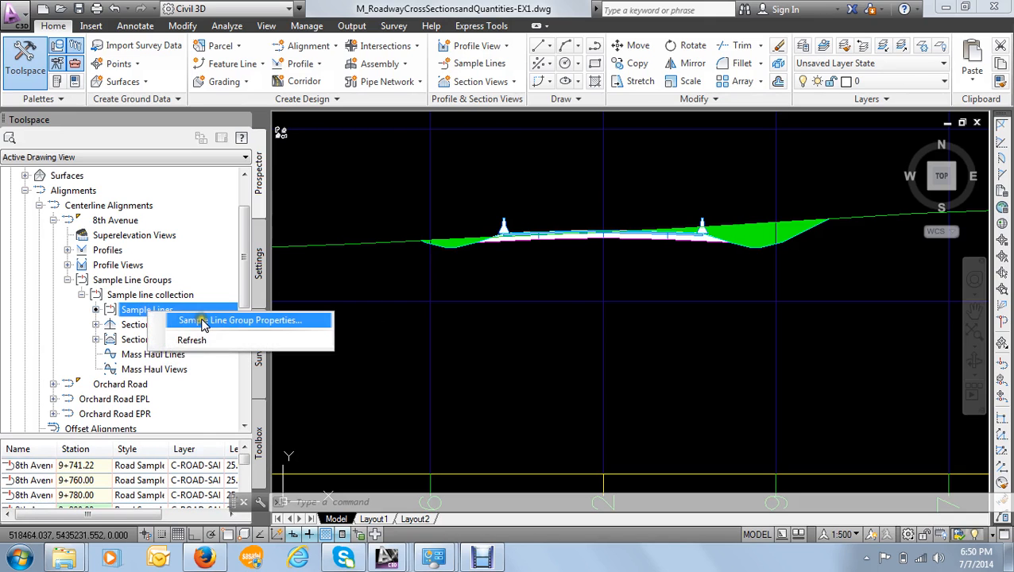
pyautogui.click(200, 320)
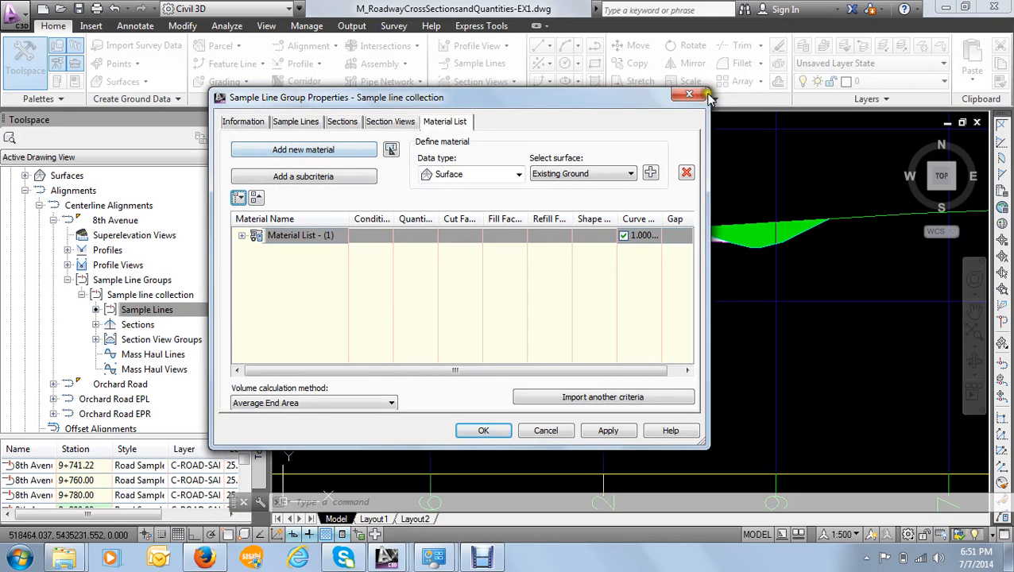
pyautogui.click(251, 123)
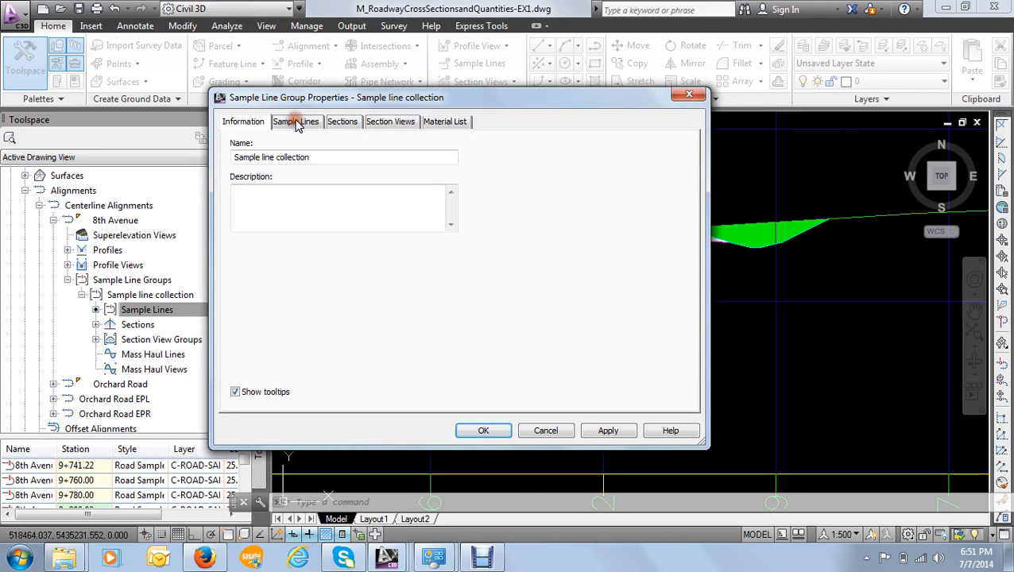
pyautogui.click(300, 128)
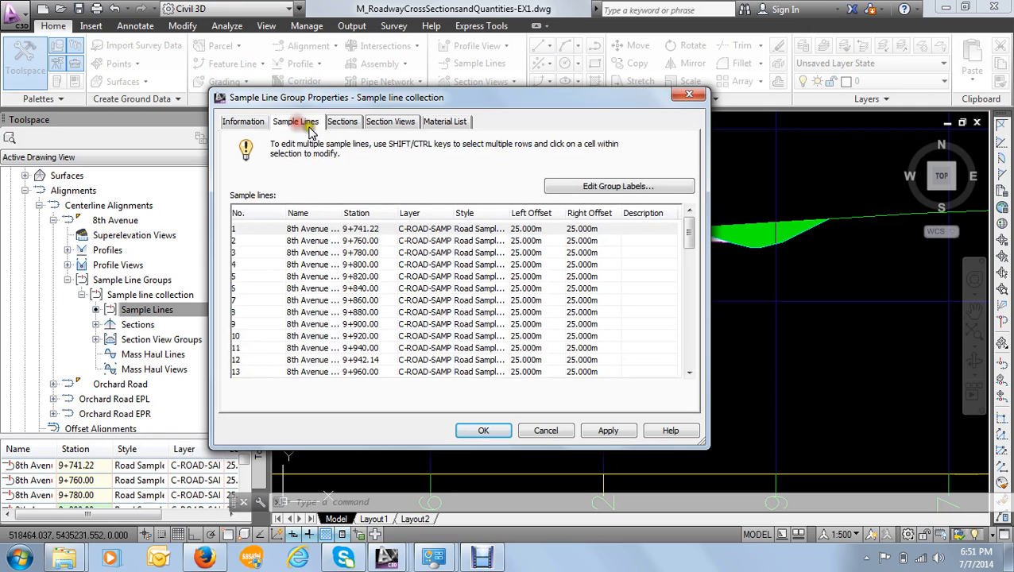
pyautogui.click(344, 126)
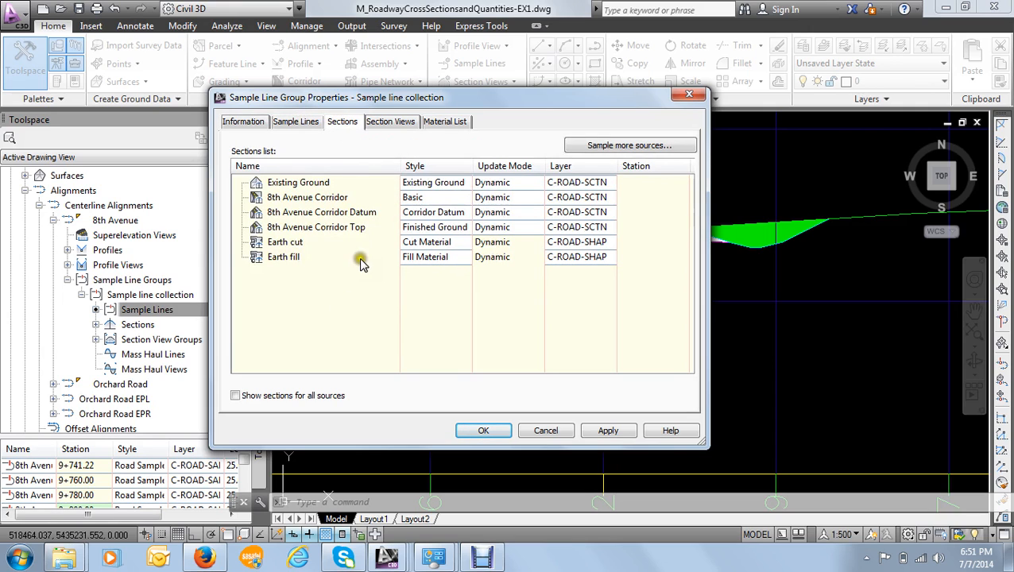
# - Set the 8th Avenue Corridor section's code set style to Rural Corridor Design Sections and apply it to the sample line group
pyautogui.click(309, 199)
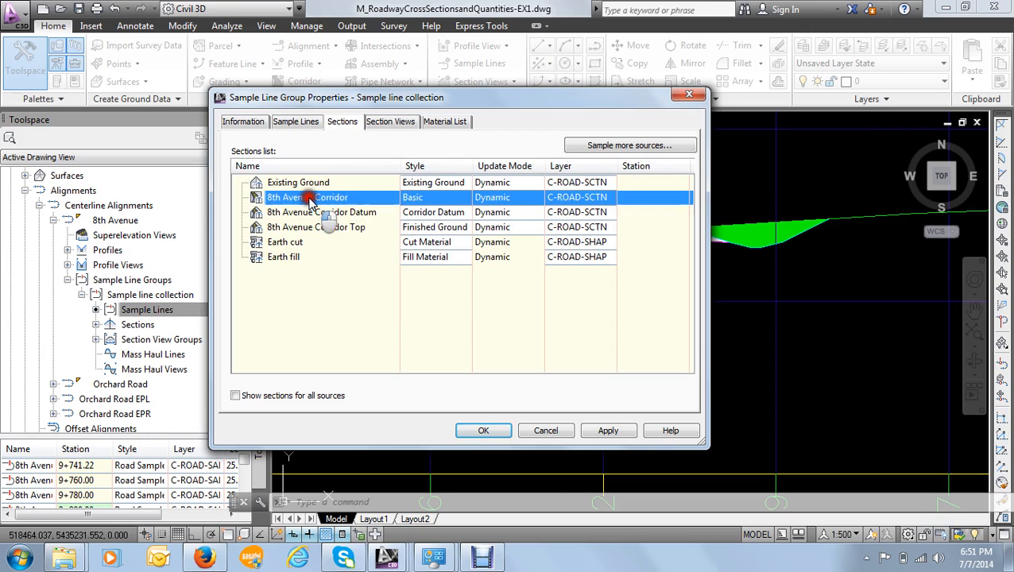
pyautogui.click(429, 199)
pyautogui.click(302, 111)
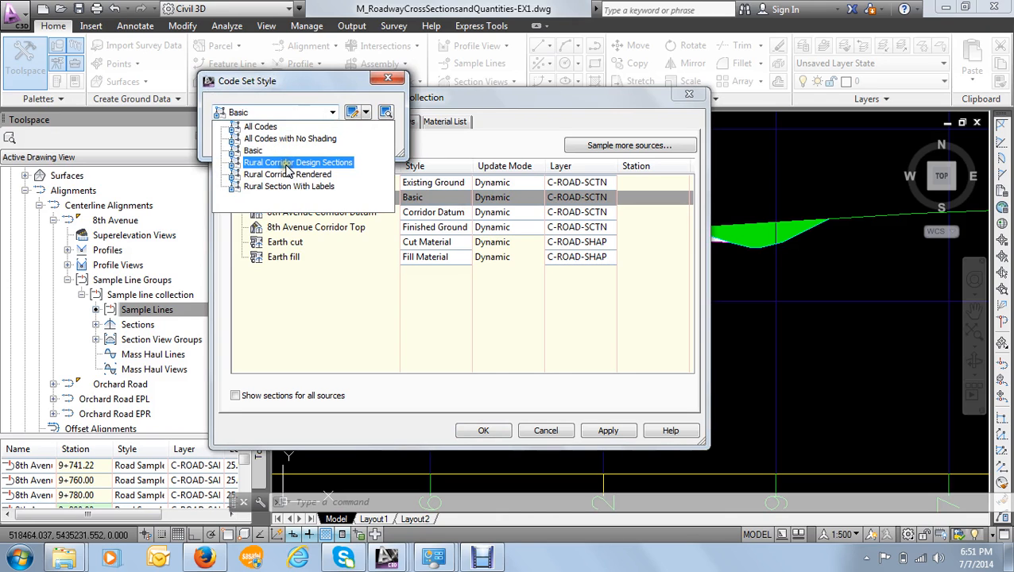
pyautogui.click(288, 164)
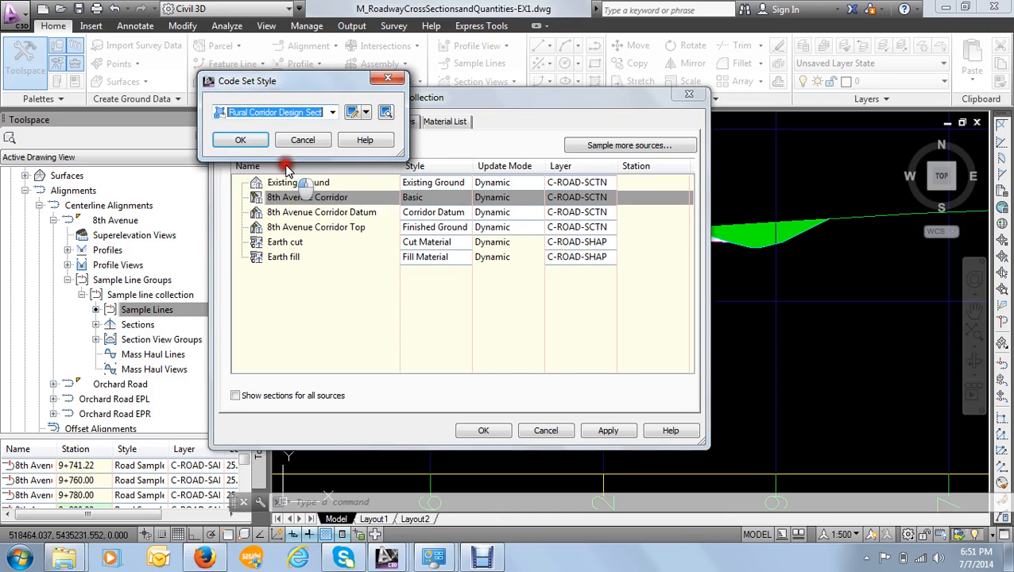
pyautogui.click(240, 140)
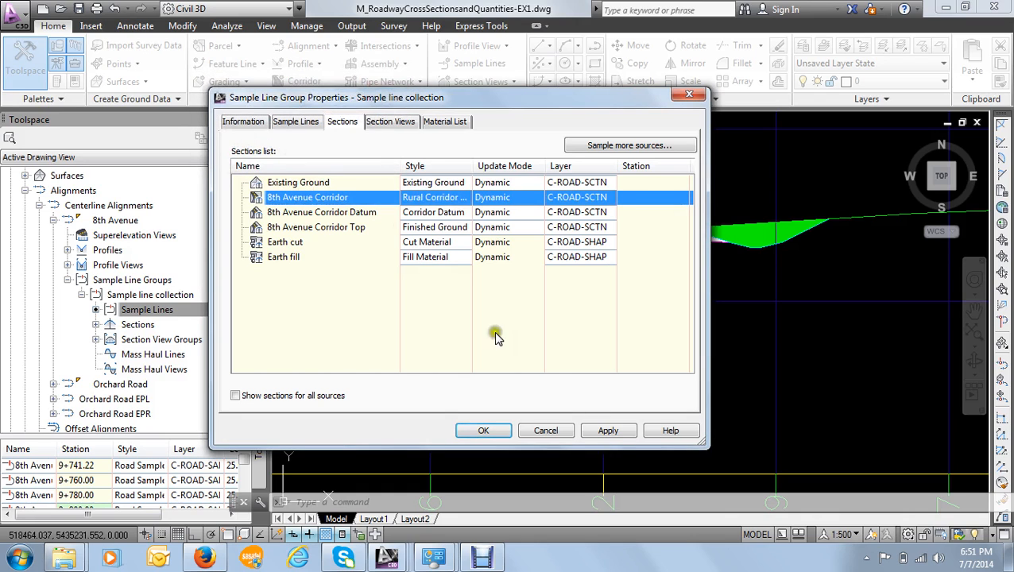
pyautogui.click(610, 432)
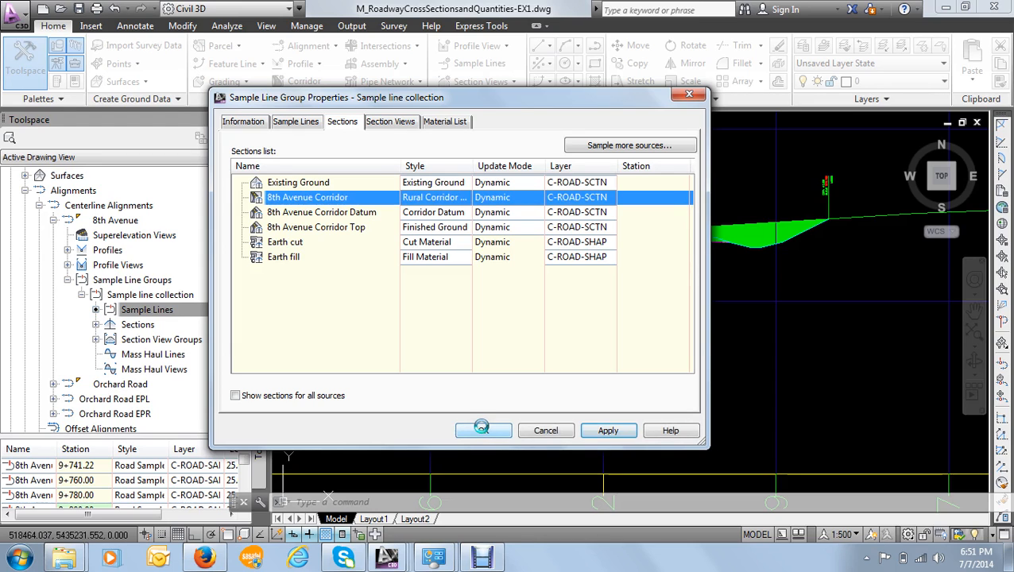
pyautogui.click(481, 429)
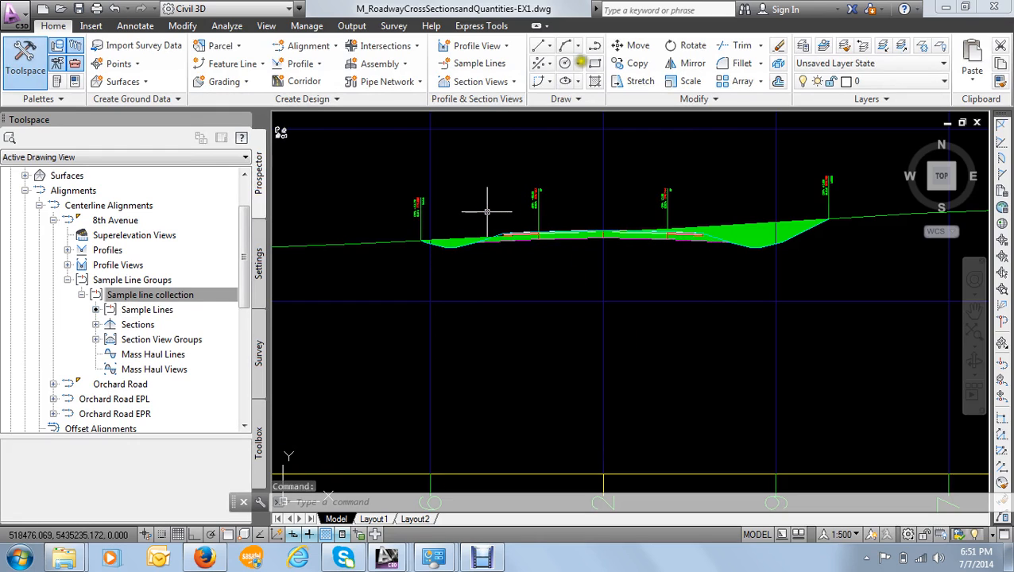
# - Reopen the properties of 8th Avenue's sample line group at its list of sections
pyautogui.scroll(2, 610, 81)
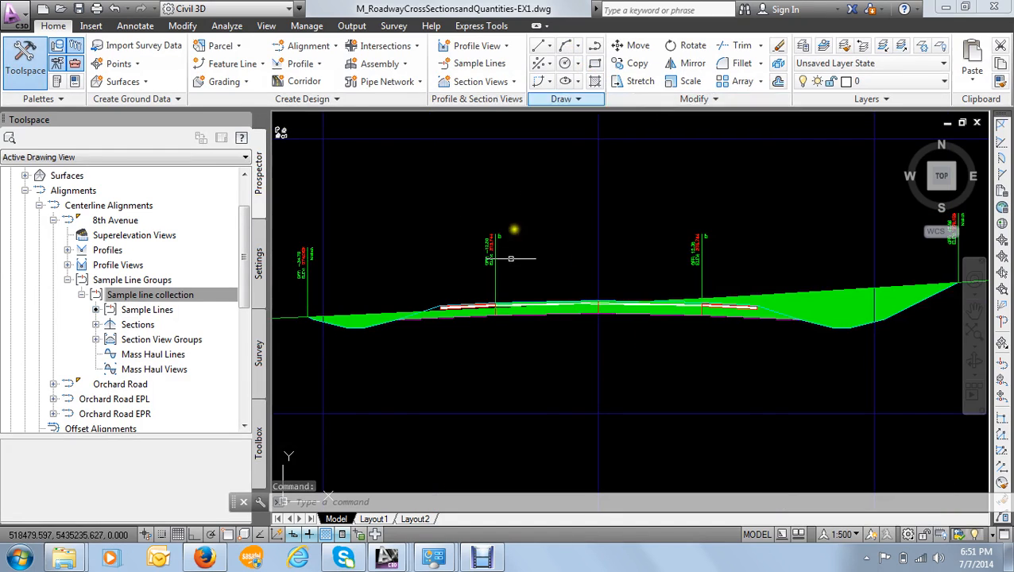
pyautogui.scroll(4, 466, 296)
pyautogui.scroll(-6, 489, 282)
pyautogui.moveTo(492, 274); pyautogui.dragTo(582, 232, button='middle')
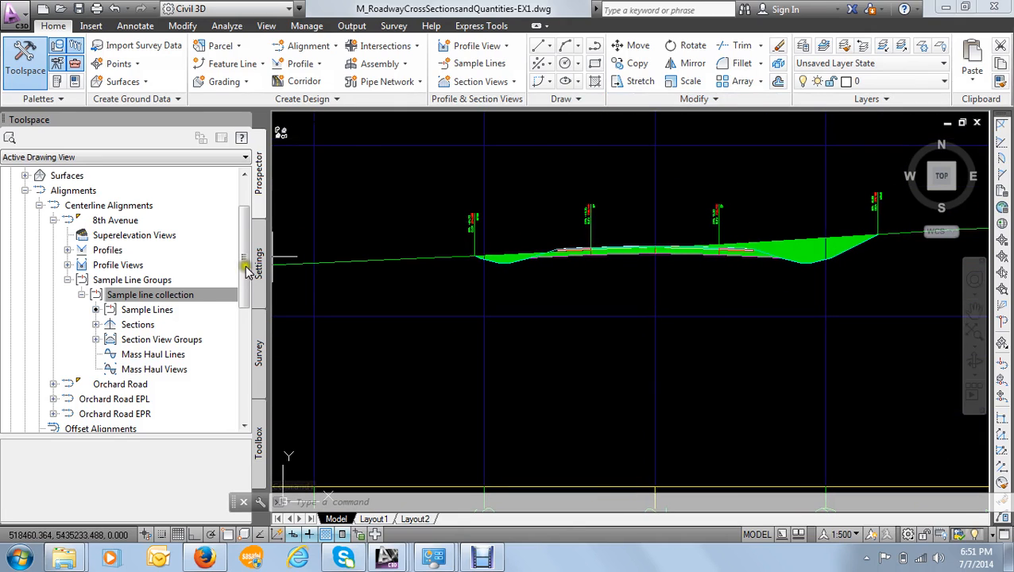
pyautogui.rightClick(179, 295)
pyautogui.click(148, 311)
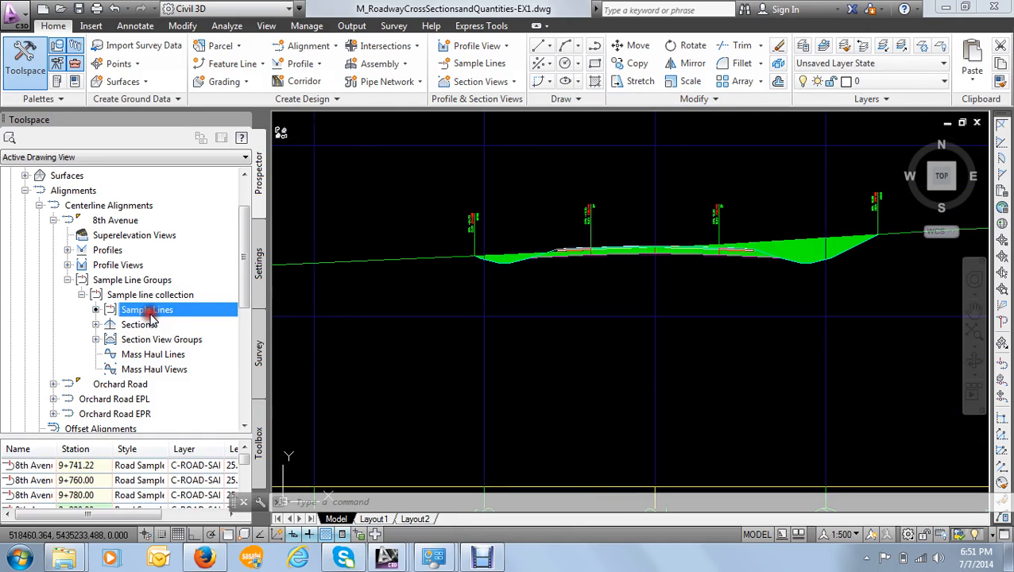
pyautogui.rightClick(151, 312)
pyautogui.click(197, 322)
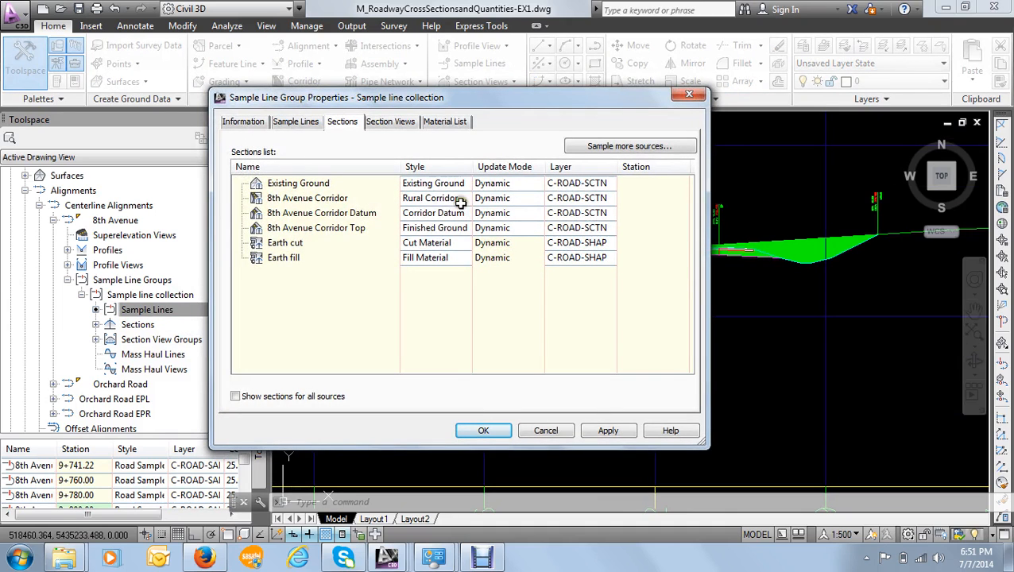
# - Set the 8th Avenue Corridor section's code set style to Rural Section With Labels and apply it to the sample line group
pyautogui.click(461, 203)
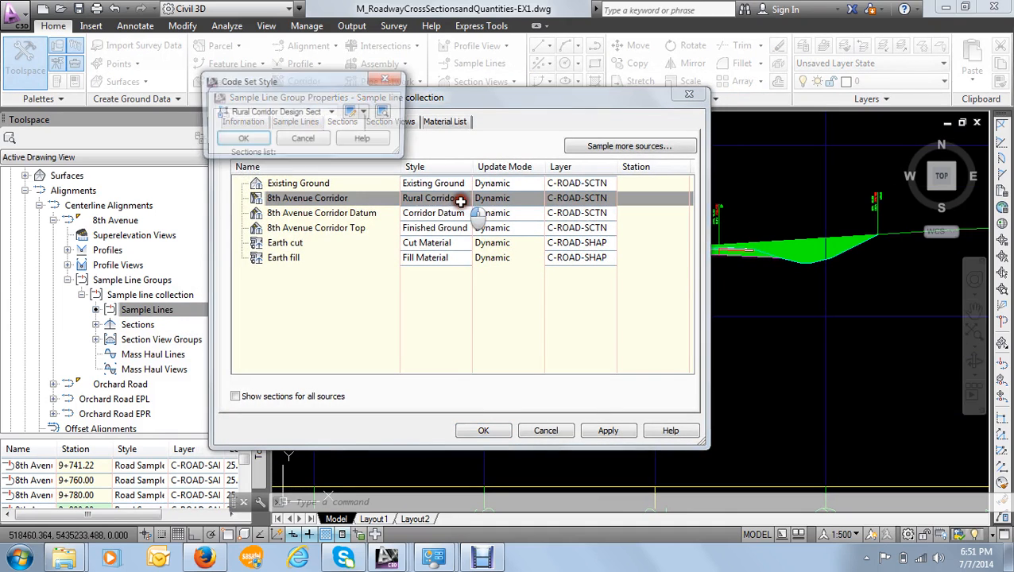
pyautogui.click(331, 112)
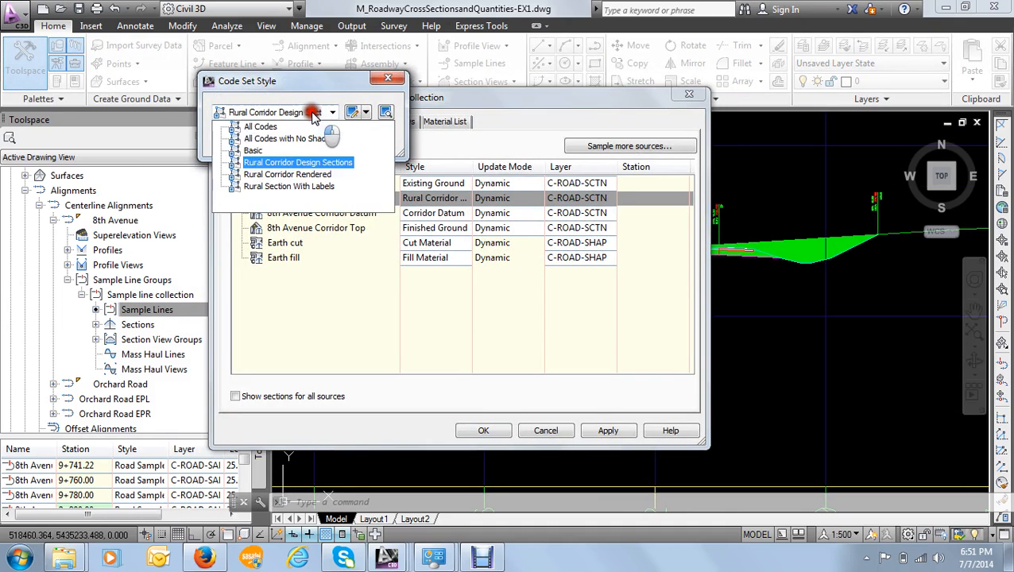
pyautogui.click(296, 187)
pyautogui.click(248, 141)
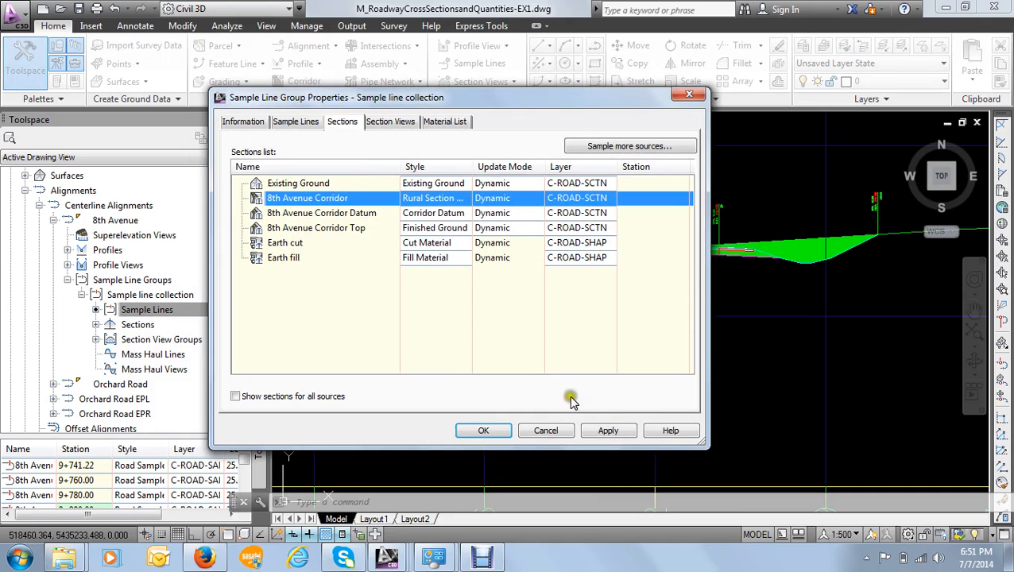
pyautogui.click(608, 430)
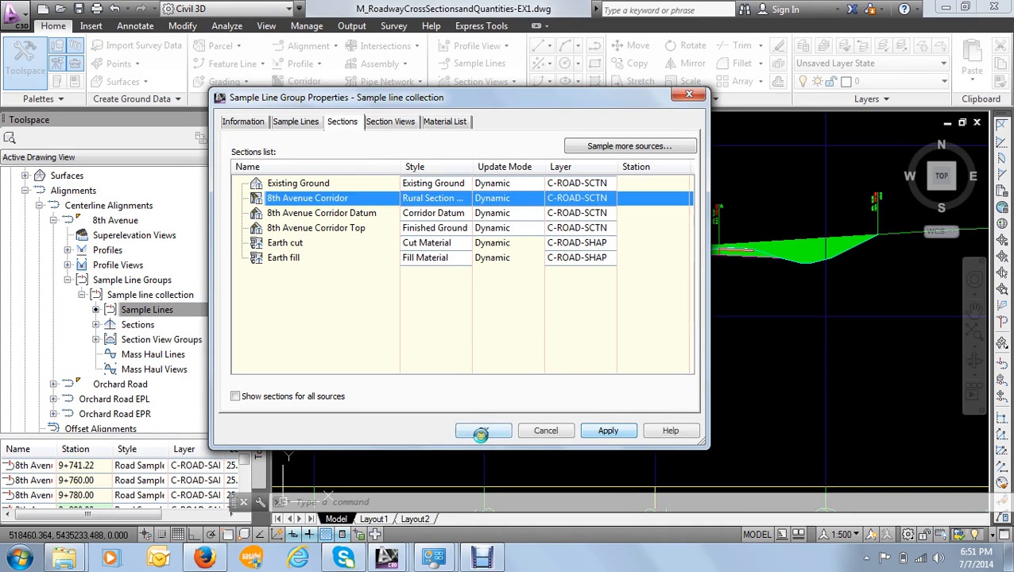
pyautogui.click(486, 432)
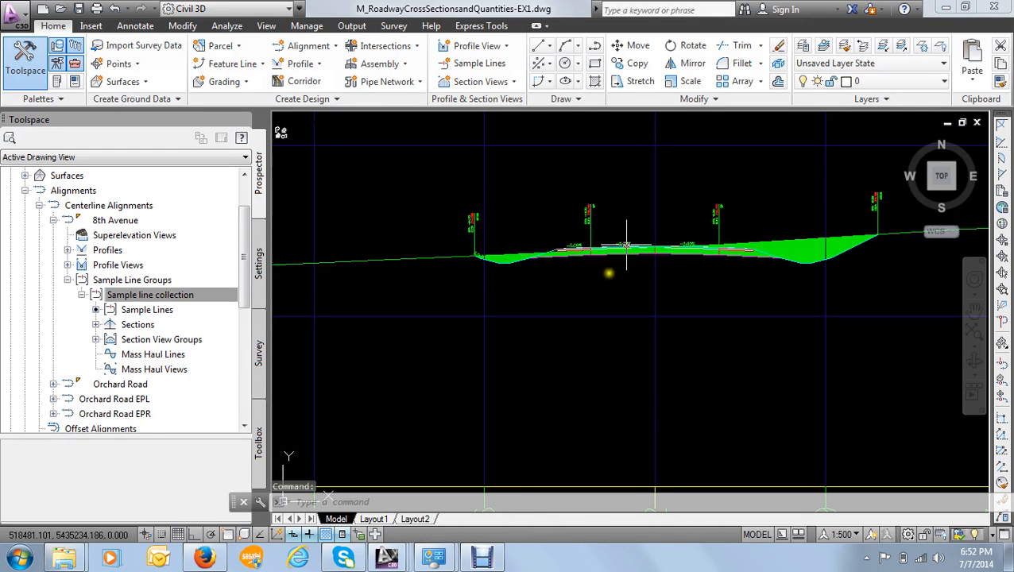
# - Examine the slope labels and the pavement layers against the earth cut area across the current section view
pyautogui.scroll(6, 627, 246)
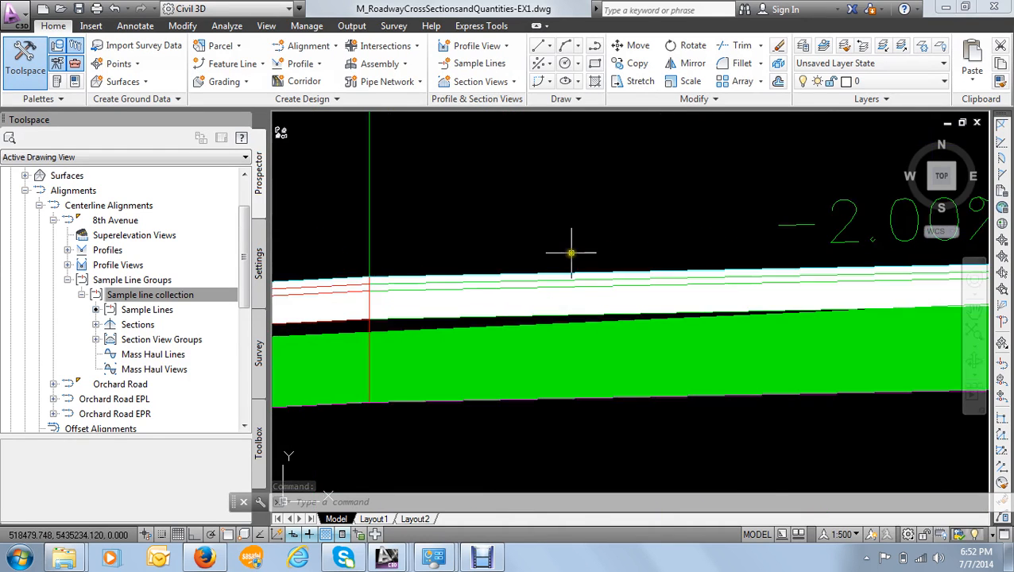
pyautogui.scroll(-6, 571, 253)
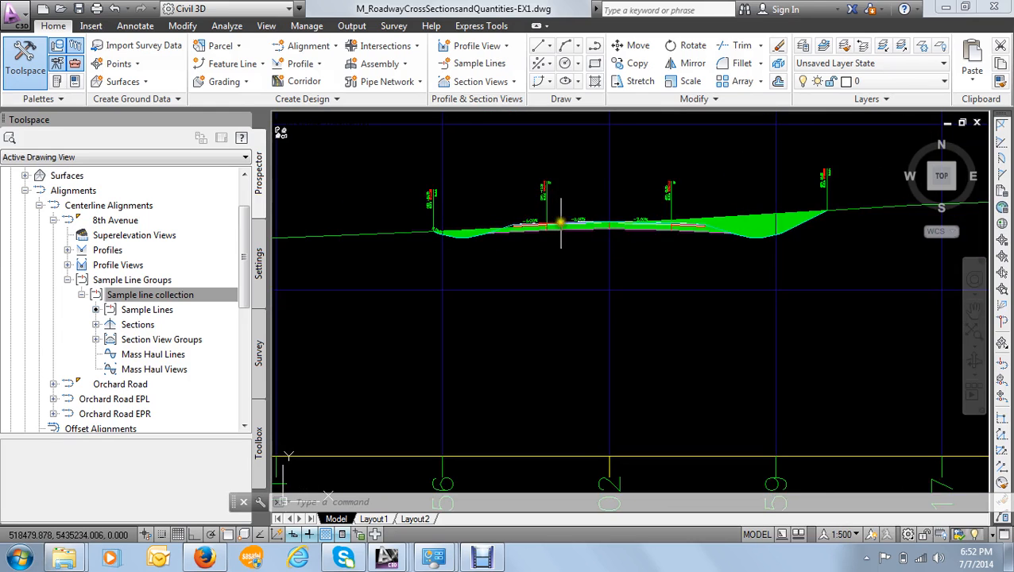
pyautogui.scroll(5, 561, 222)
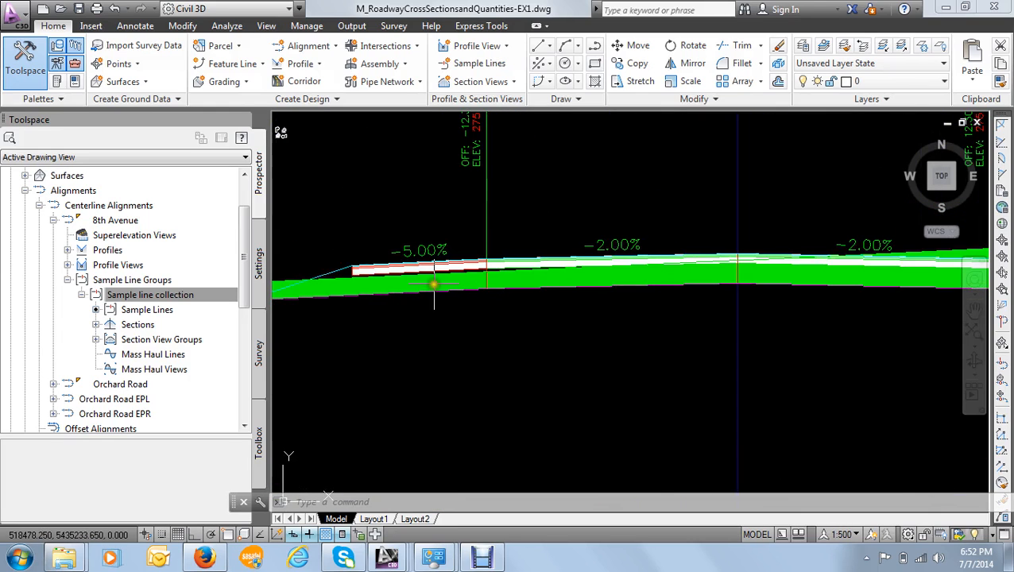
pyautogui.scroll(-4, 413, 282)
pyautogui.moveTo(409, 286); pyautogui.dragTo(424, 279, button='middle')
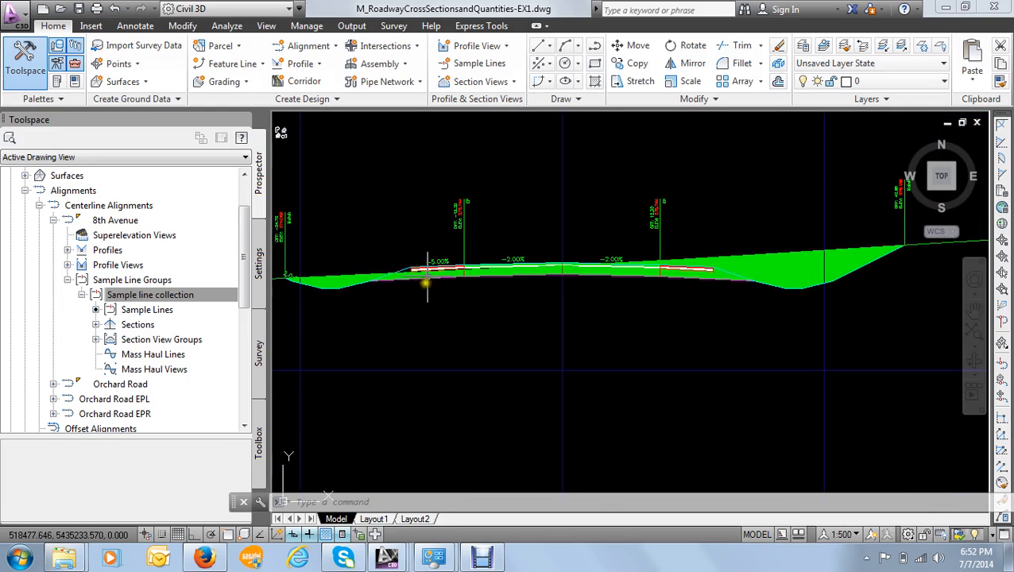
pyautogui.scroll(-5, 658, 277)
pyautogui.scroll(6, 659, 276)
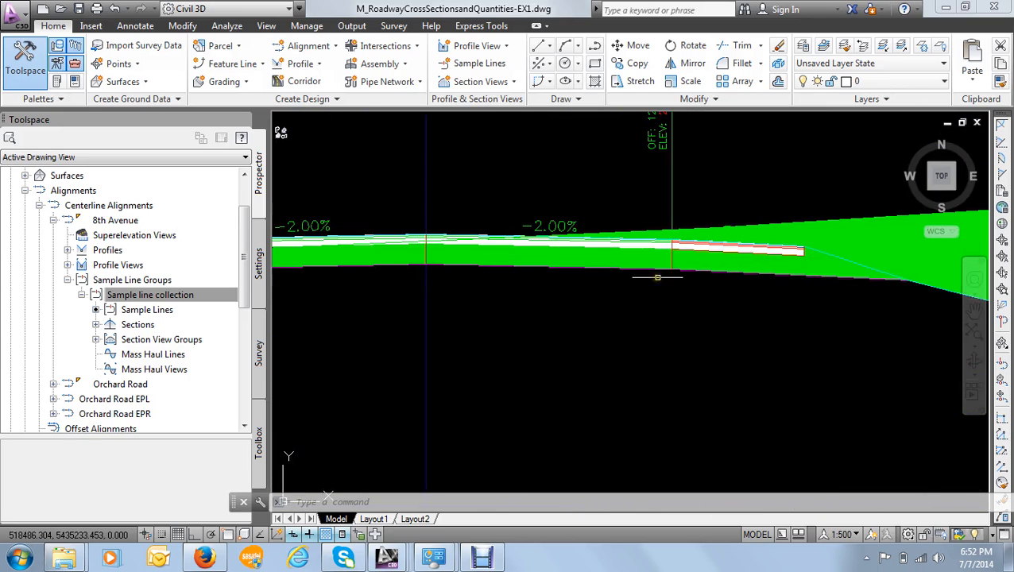
pyautogui.scroll(-6, 776, 310)
# - Browse the section sheets to station 10+140.00 and examine its Earth fill material beneath the pavement
pyautogui.scroll(-5, 818, 310)
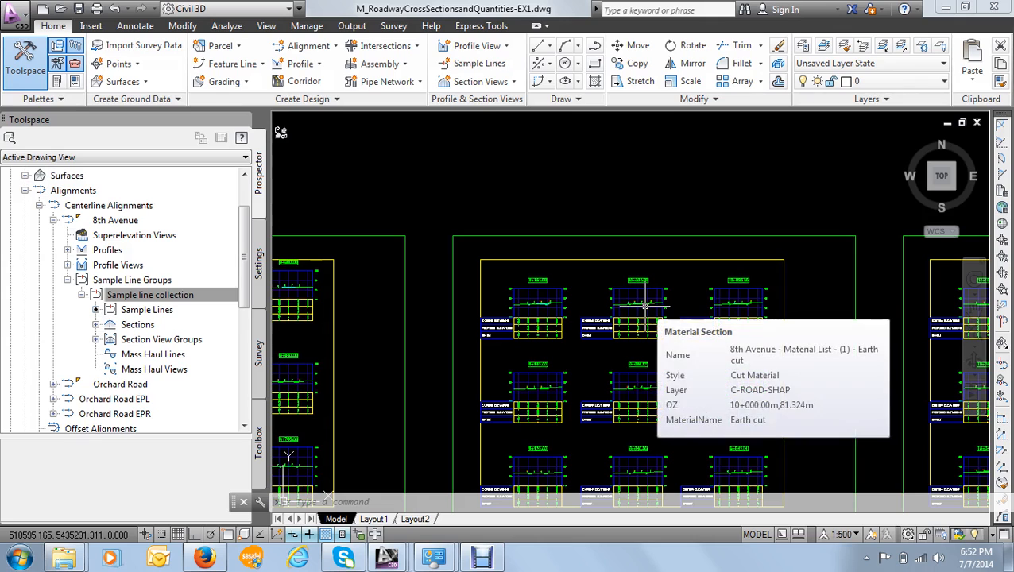
pyautogui.scroll(-4, 667, 314)
pyautogui.moveTo(668, 314); pyautogui.dragTo(636, 303, button='middle')
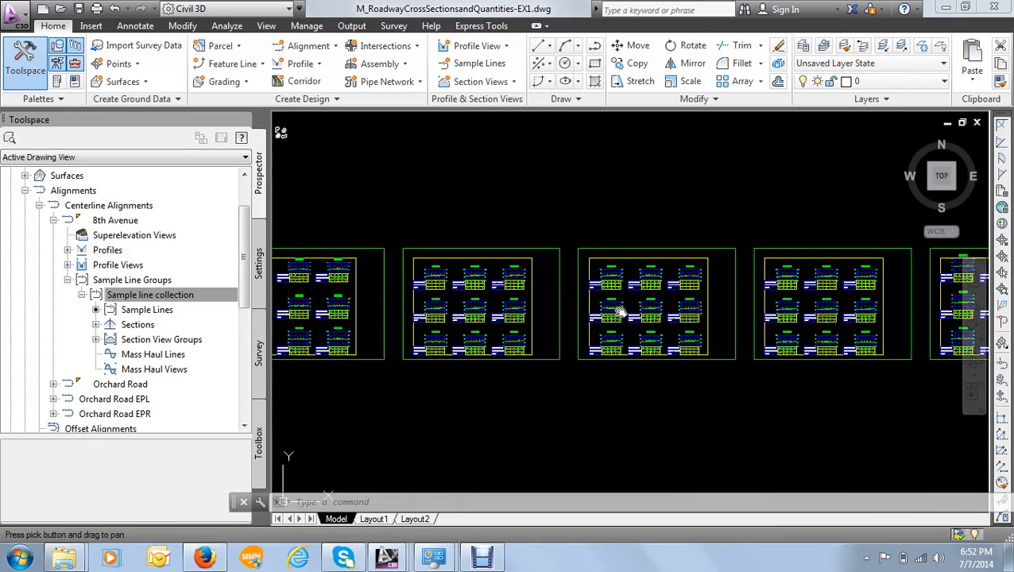
pyautogui.scroll(5, 611, 294)
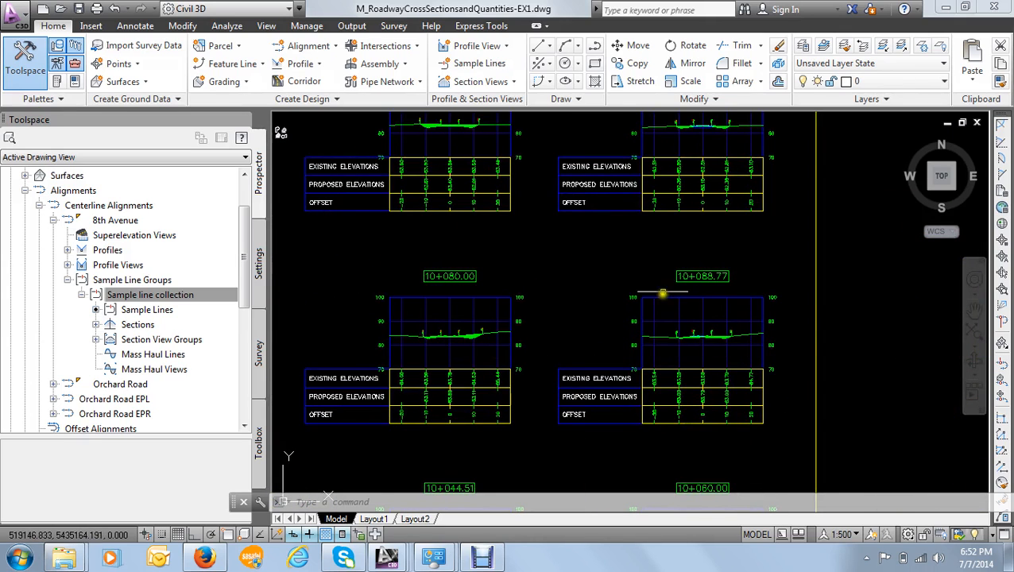
pyautogui.scroll(3, 672, 298)
pyautogui.scroll(-5, 672, 298)
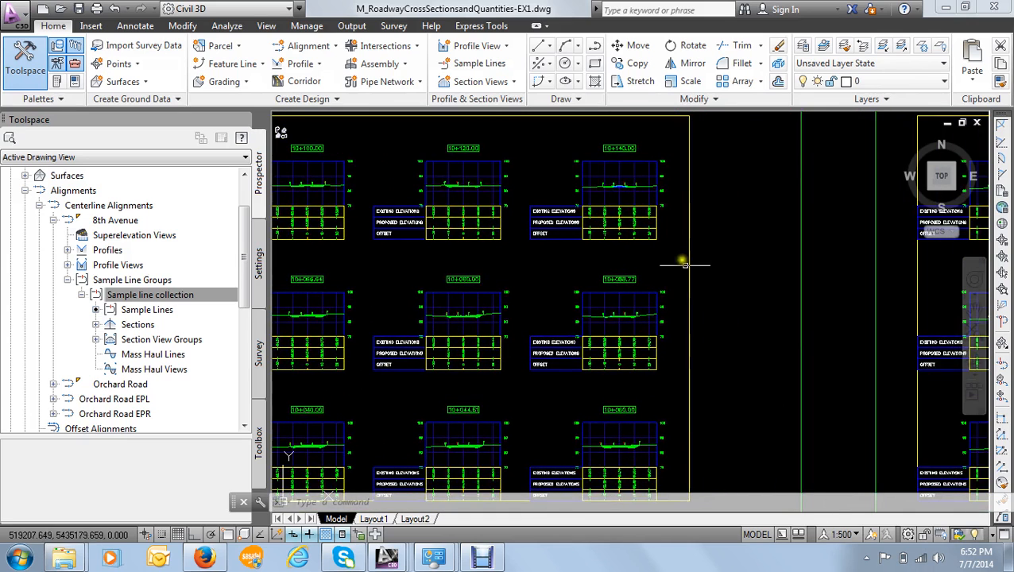
pyautogui.scroll(8, 511, 205)
pyautogui.scroll(4, 512, 208)
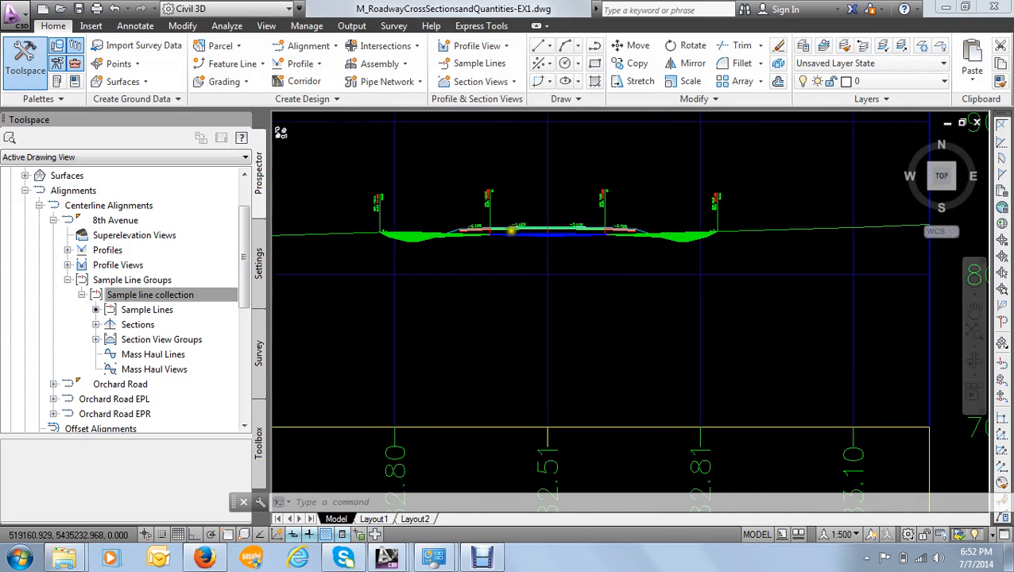
pyautogui.moveTo(557, 240)
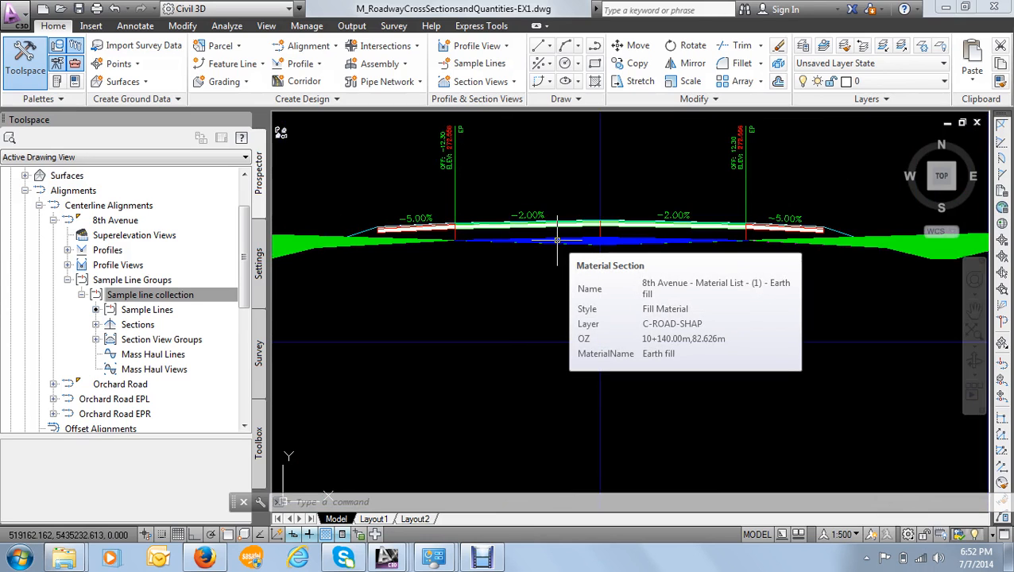
# - Browse the following section sheets to station 10+420.00 and examine its Earth fill and Earth cut areas
pyautogui.scroll(-10, 686, 267)
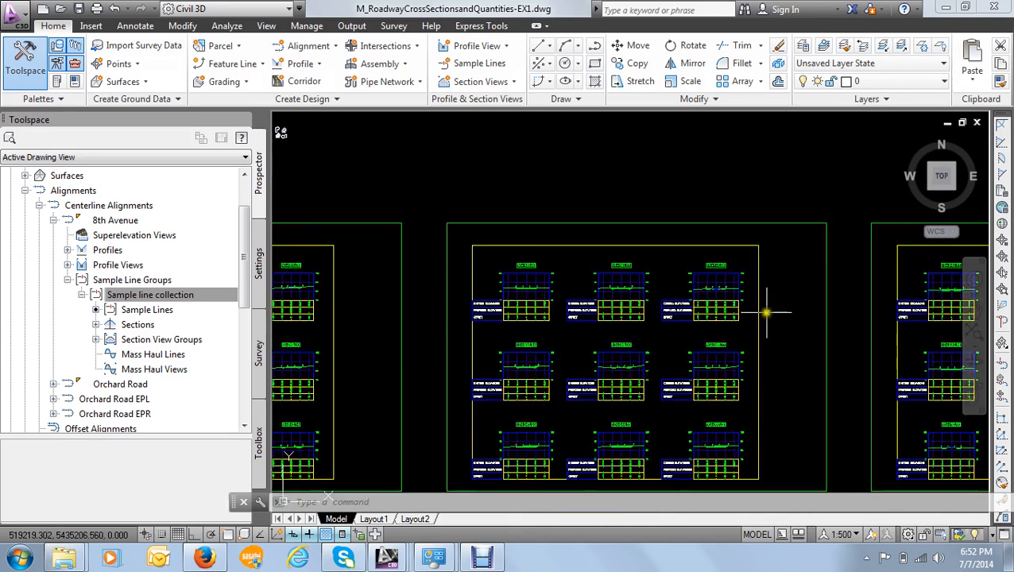
pyautogui.scroll(6, 725, 325)
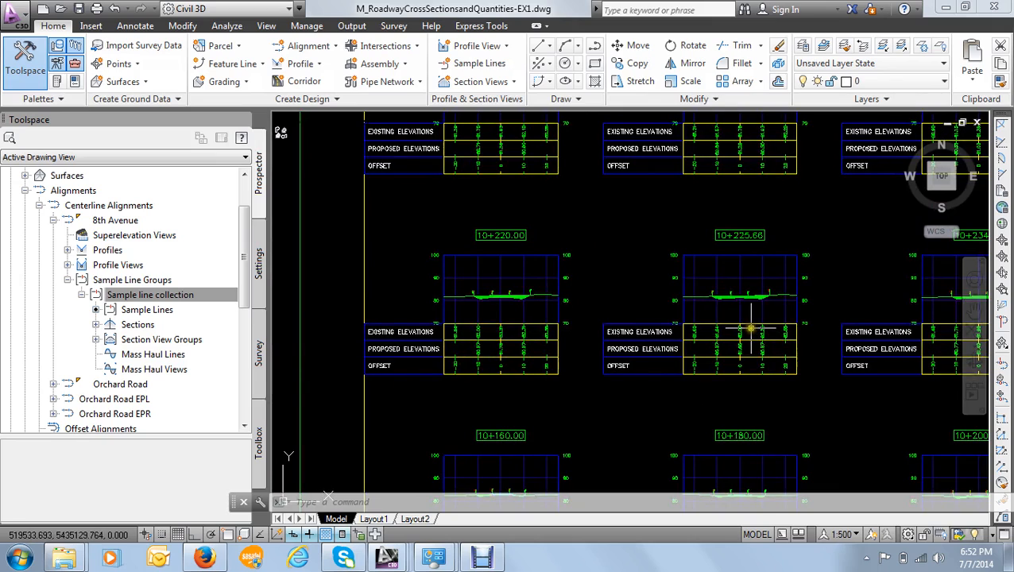
pyautogui.moveTo(749, 316)
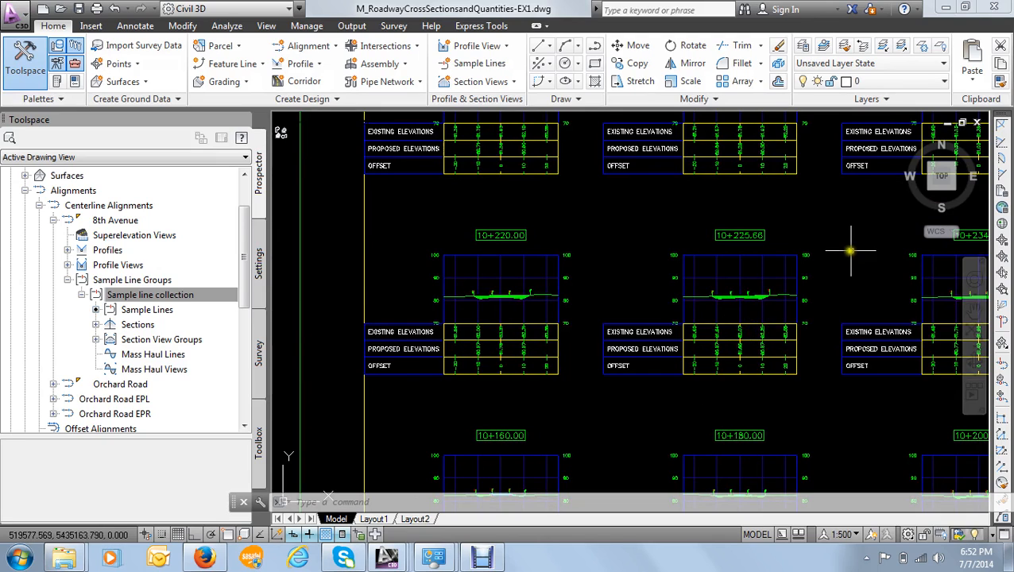
pyautogui.scroll(-6, 749, 315)
pyautogui.scroll(3, 730, 312)
pyautogui.scroll(5, 731, 312)
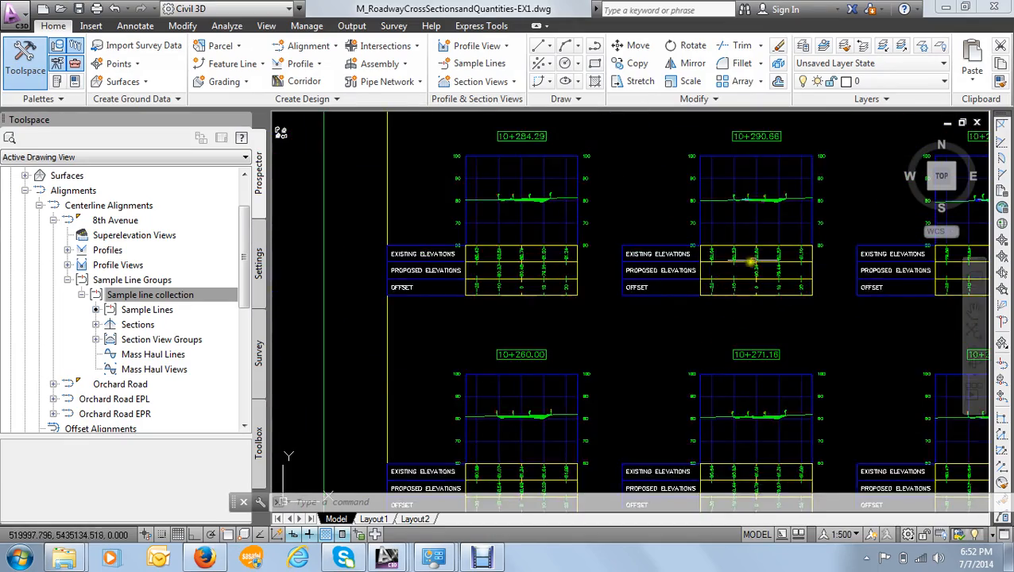
pyautogui.scroll(-4, 715, 318)
pyautogui.scroll(4, 715, 318)
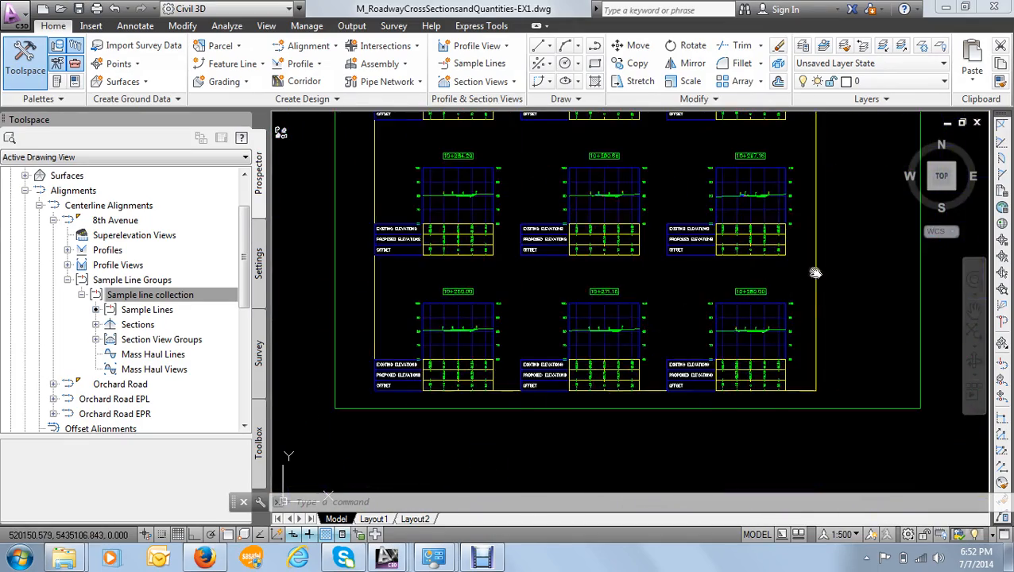
pyautogui.scroll(-4, 797, 301)
pyautogui.scroll(6, 856, 310)
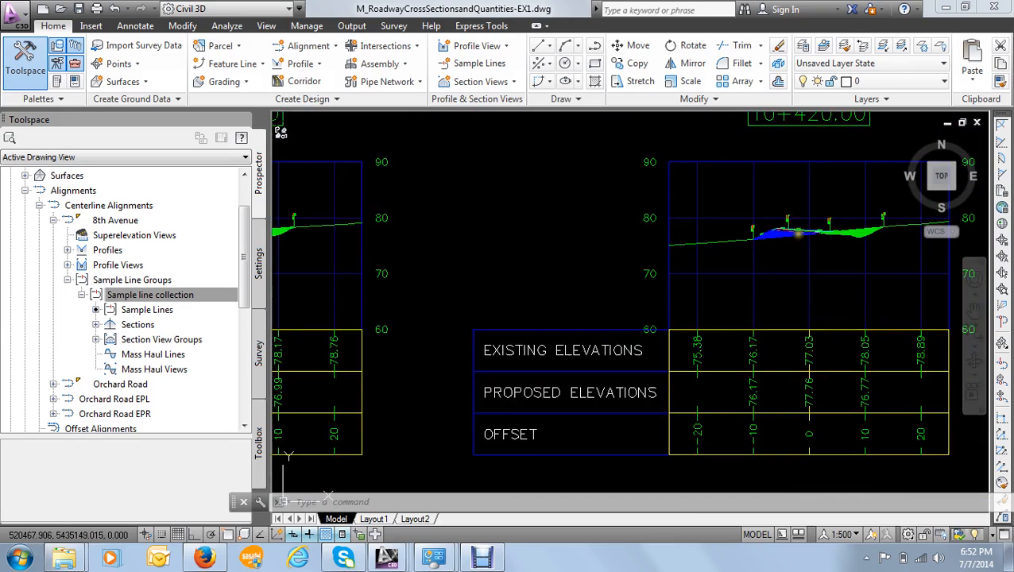
pyautogui.moveTo(827, 224); pyautogui.dragTo(636, 249, button='middle')
pyautogui.scroll(6, 636, 250)
pyautogui.scroll(2, 495, 280)
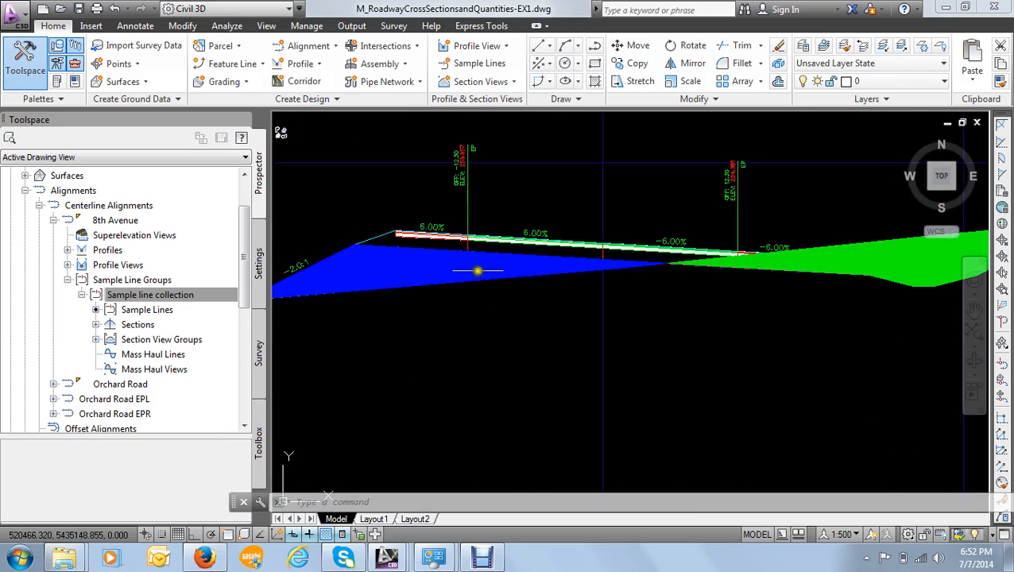
pyautogui.scroll(-2, 478, 271)
pyautogui.click(464, 270)
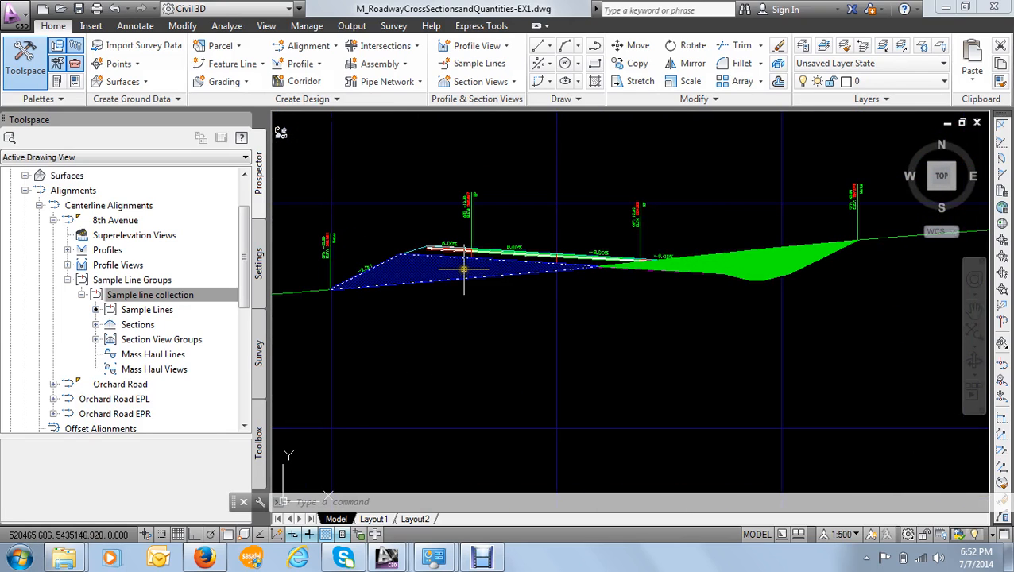
pyautogui.moveTo(464, 271)
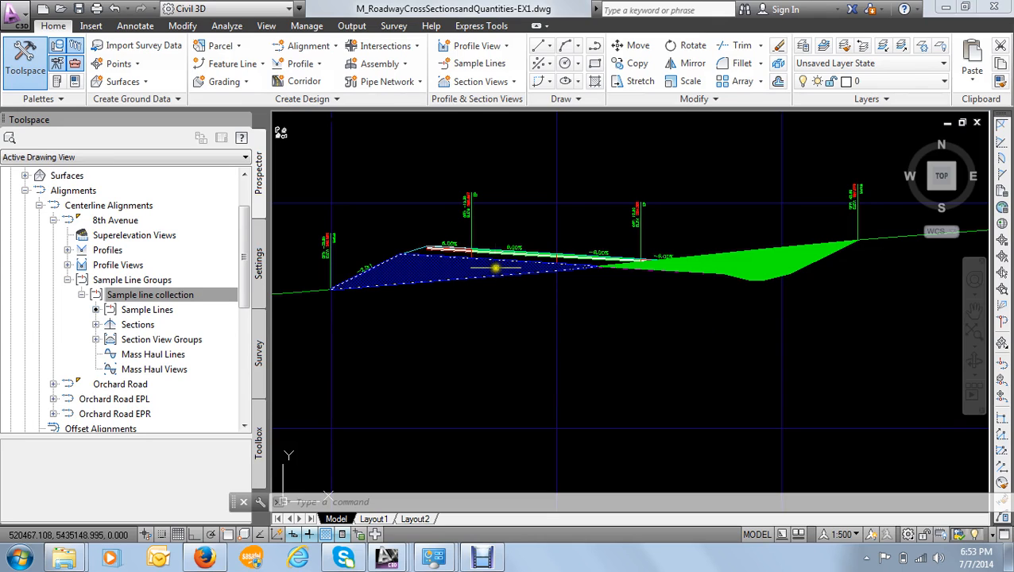
# - Send the Earth cut material section at station 10+420.00 behind all other objects and check the pavement layers there
pyautogui.scroll(5, 698, 262)
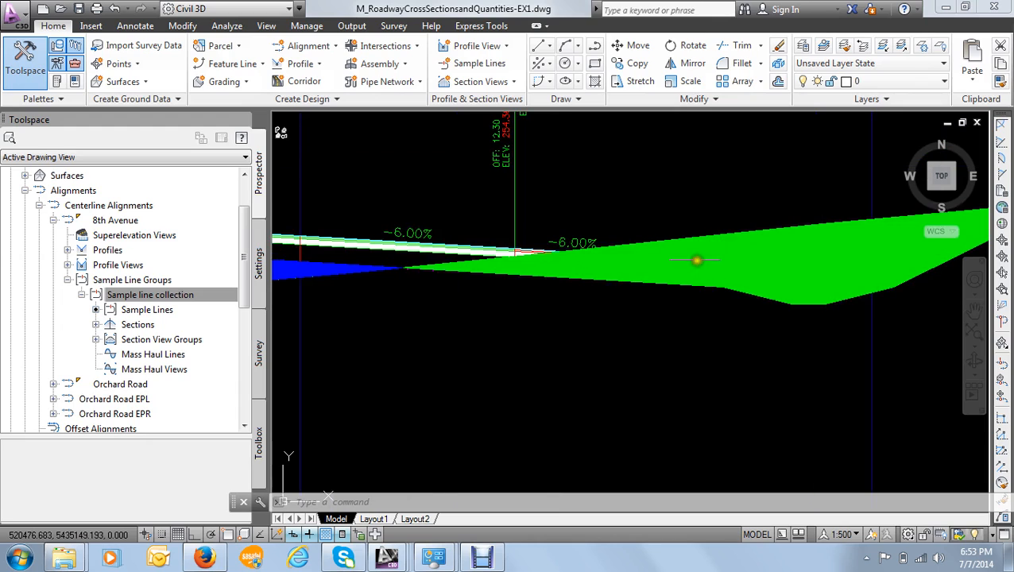
pyautogui.click(645, 275)
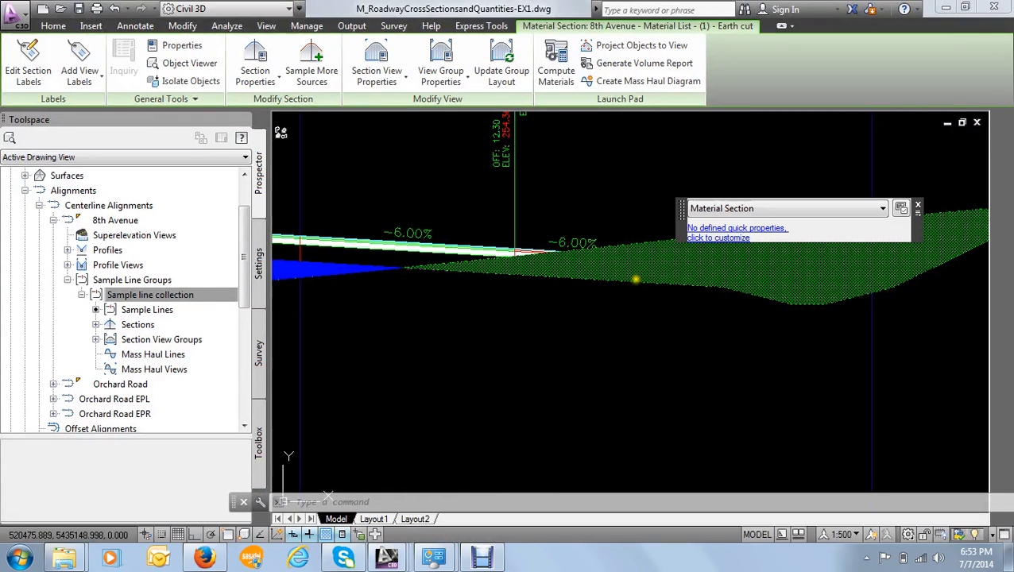
pyautogui.rightClick(609, 267)
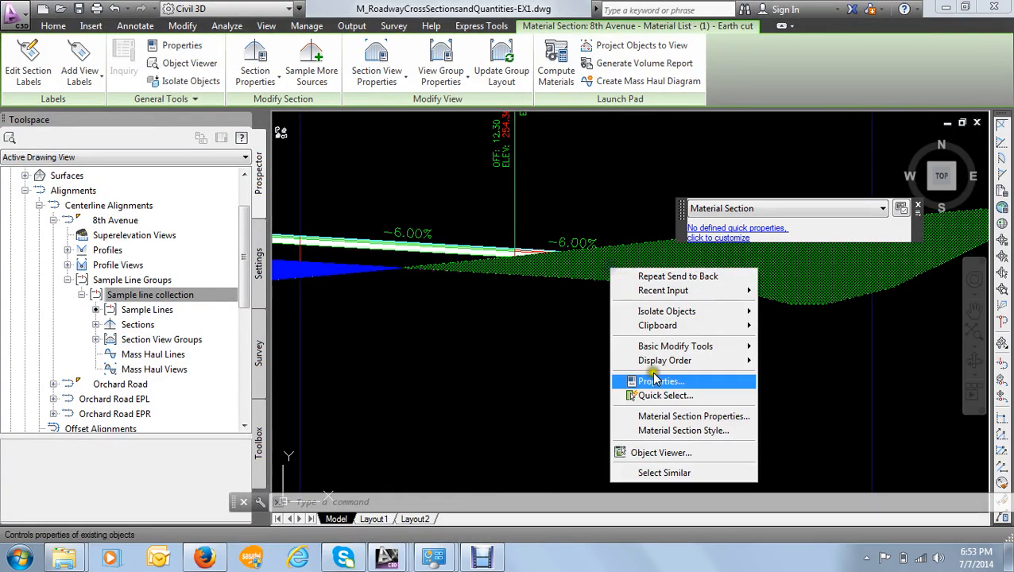
pyautogui.moveTo(640, 362)
pyautogui.click(805, 378)
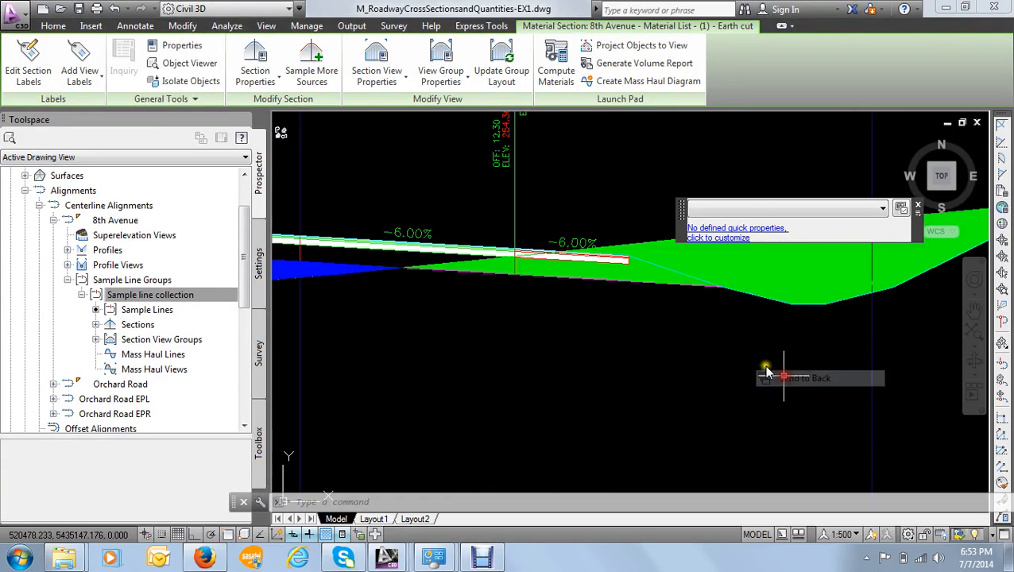
pyautogui.scroll(-3, 604, 258)
pyautogui.scroll(4, 513, 245)
pyautogui.scroll(3, 514, 245)
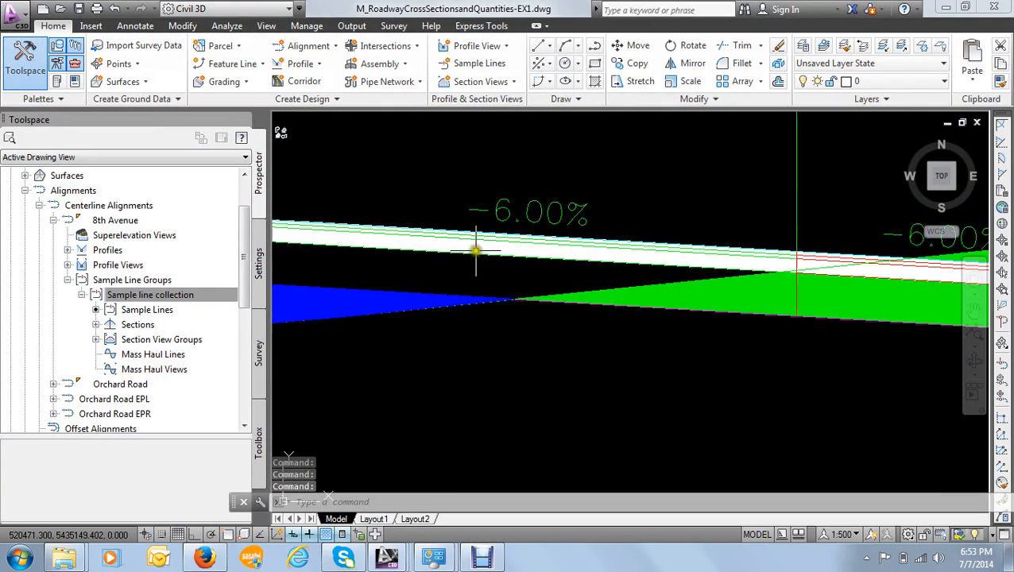
pyautogui.scroll(-4, 477, 248)
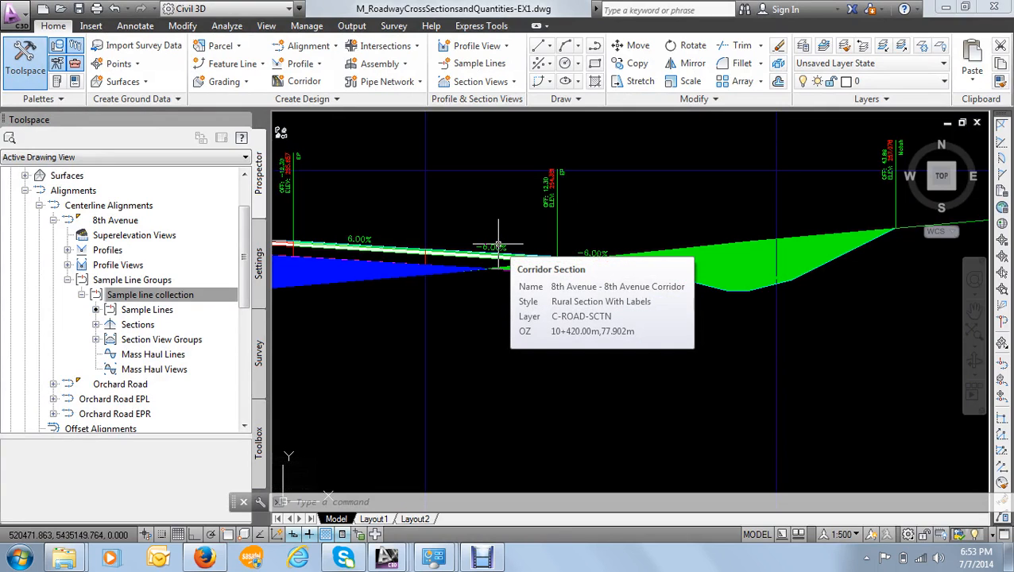
# - Open the material list of the 8th Avenue alignment's Sample line collection with Compute Materials
pyautogui.scroll(-5, 498, 247)
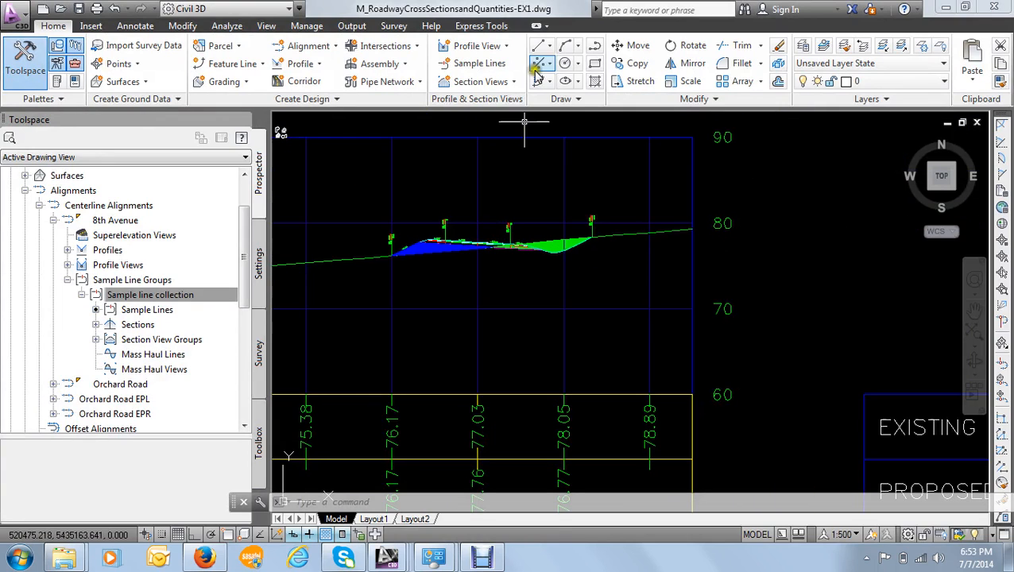
pyautogui.click(227, 26)
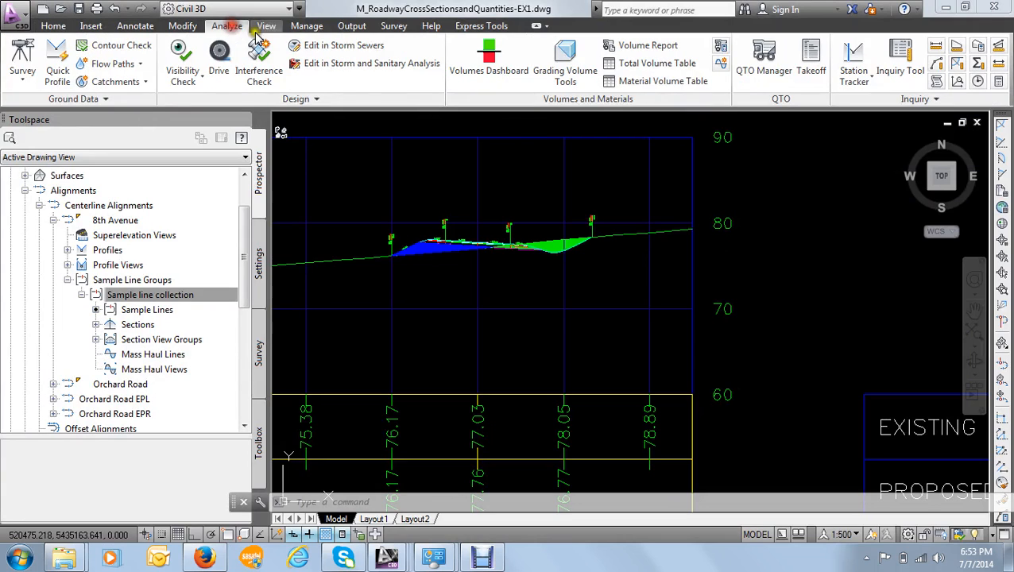
pyautogui.click(721, 48)
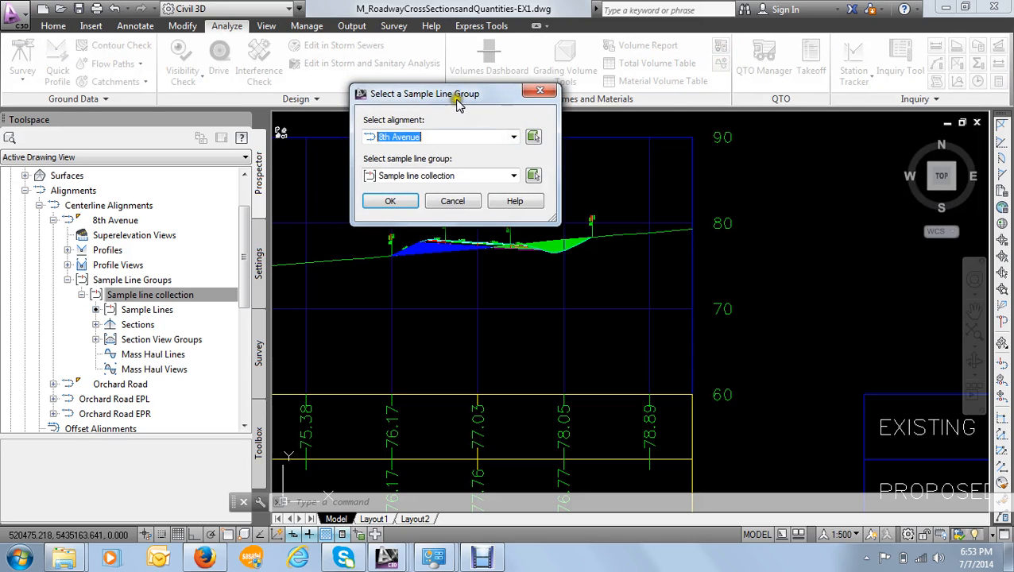
pyautogui.moveTo(456, 95); pyautogui.dragTo(463, 68)
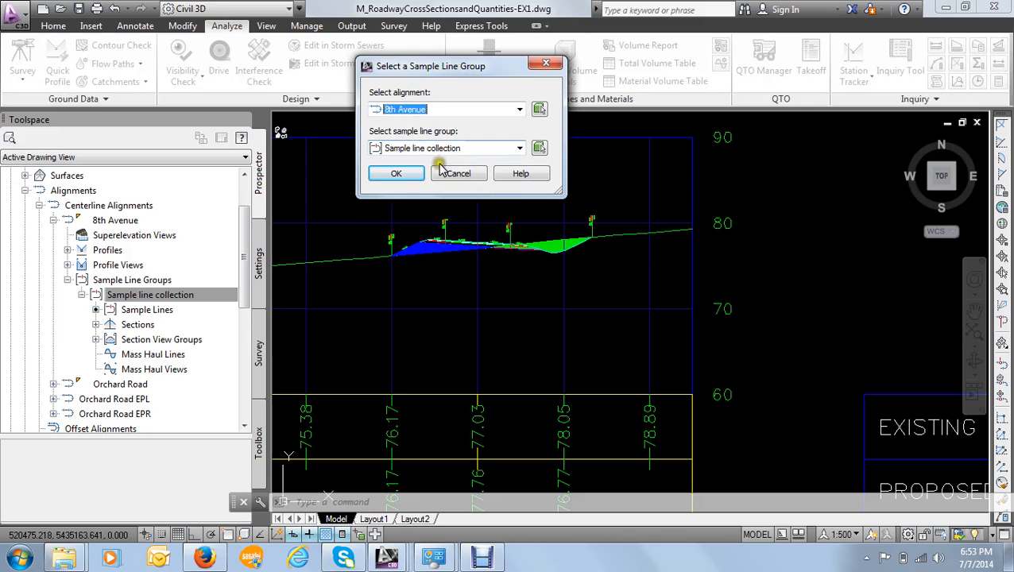
pyautogui.click(399, 173)
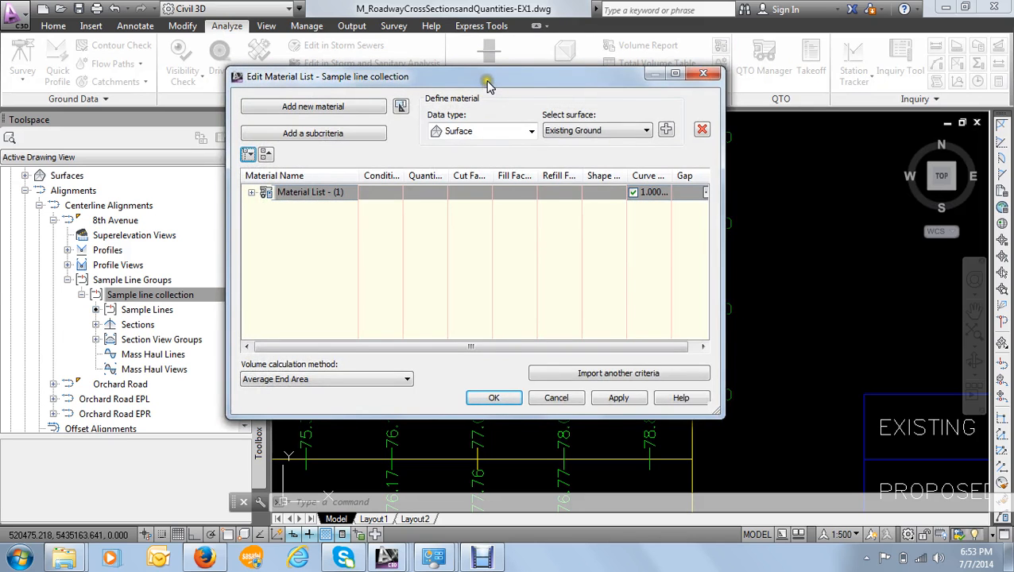
pyautogui.moveTo(484, 75); pyautogui.dragTo(518, 68)
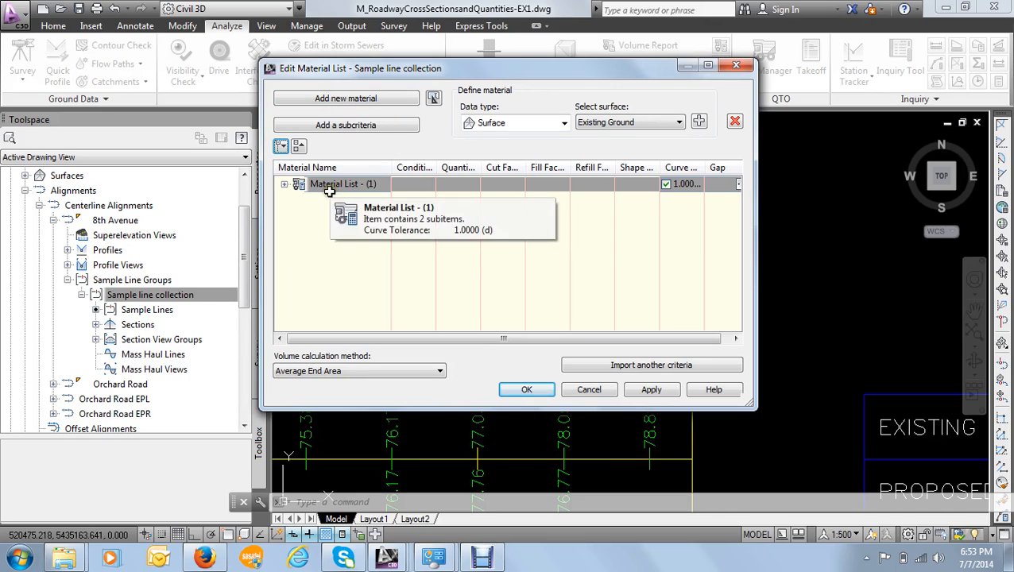
# - Check the materials in Material List - (1) and rename the list as "Earth cut & fill"
pyautogui.click(284, 186)
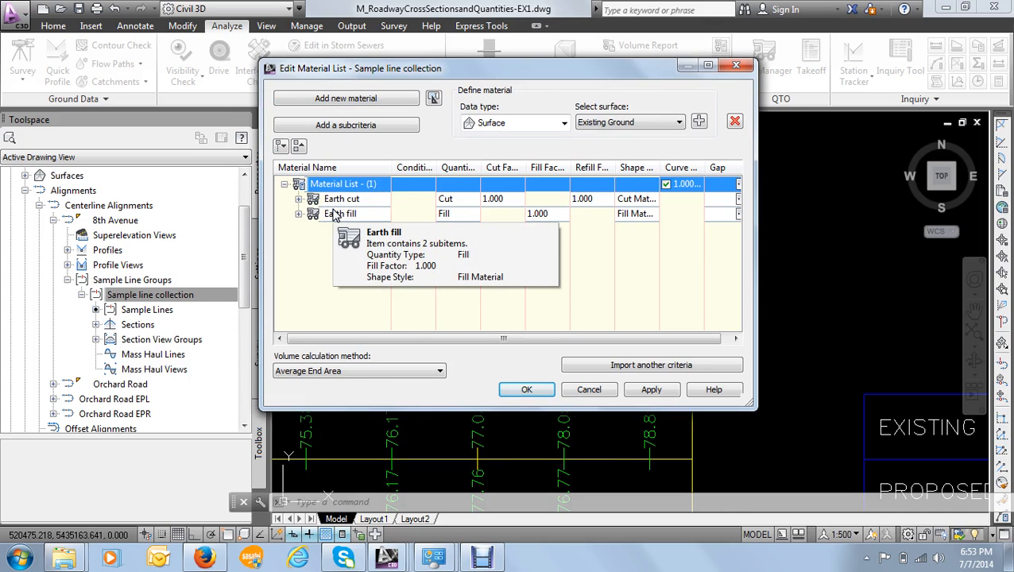
pyautogui.click(284, 184)
pyautogui.click(327, 185)
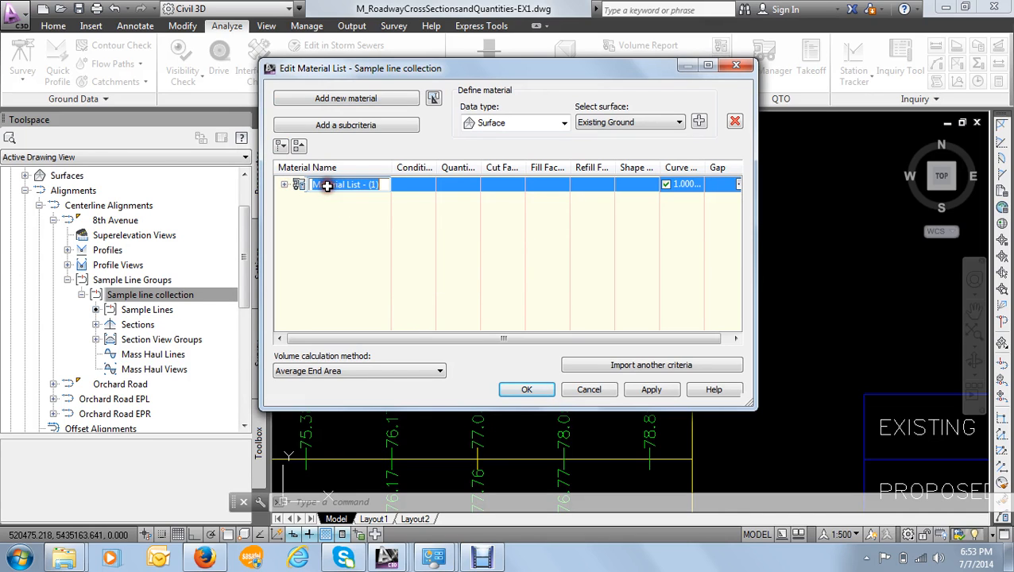
pyautogui.write('Earth cut & fill')
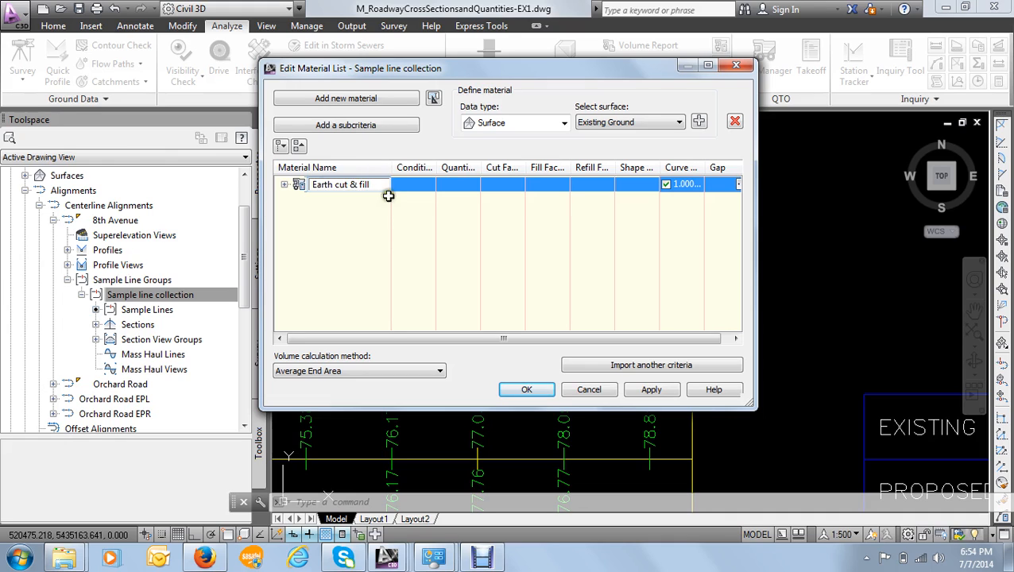
pyautogui.click(380, 211)
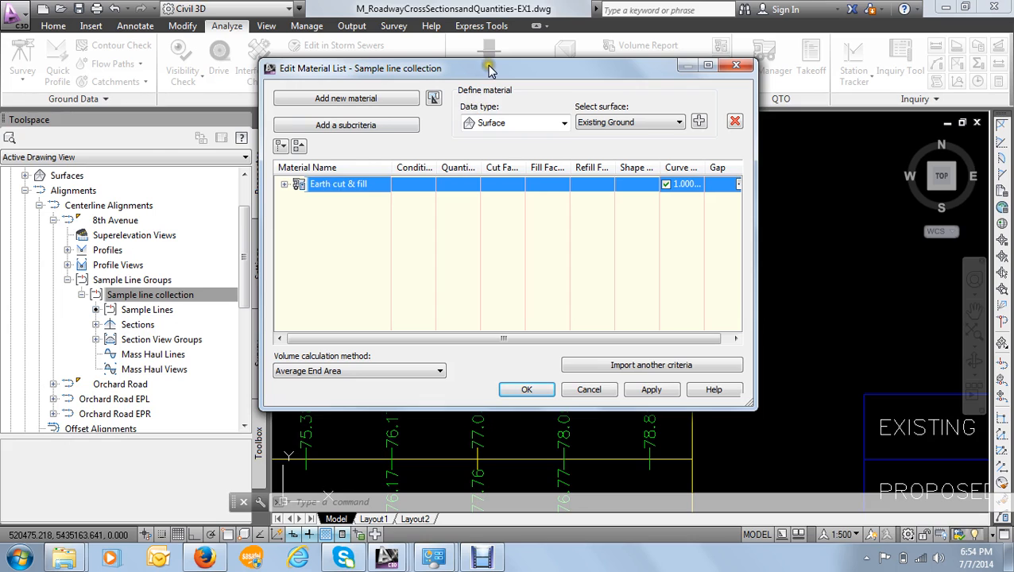
pyautogui.moveTo(490, 69); pyautogui.dragTo(487, 60)
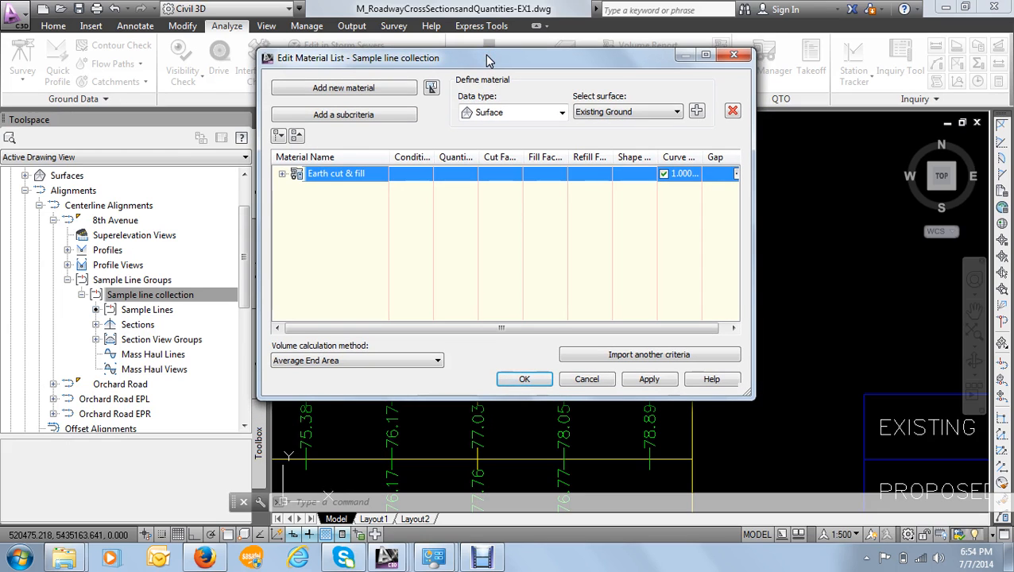
# - Import the Pavement structure quantity takeoff criteria into the material list
pyautogui.click(636, 355)
pyautogui.click(295, 112)
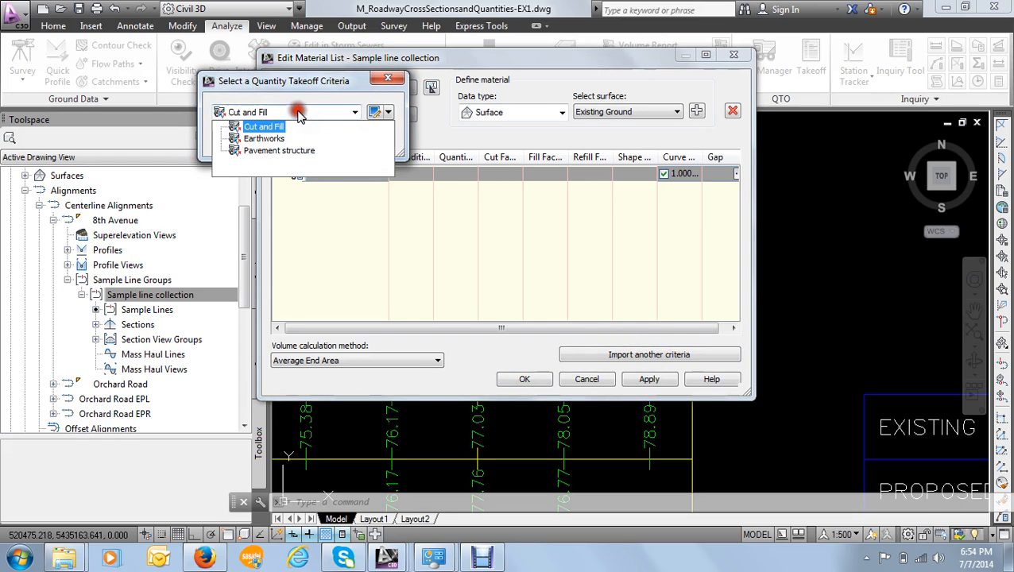
pyautogui.click(280, 151)
pyautogui.click(242, 142)
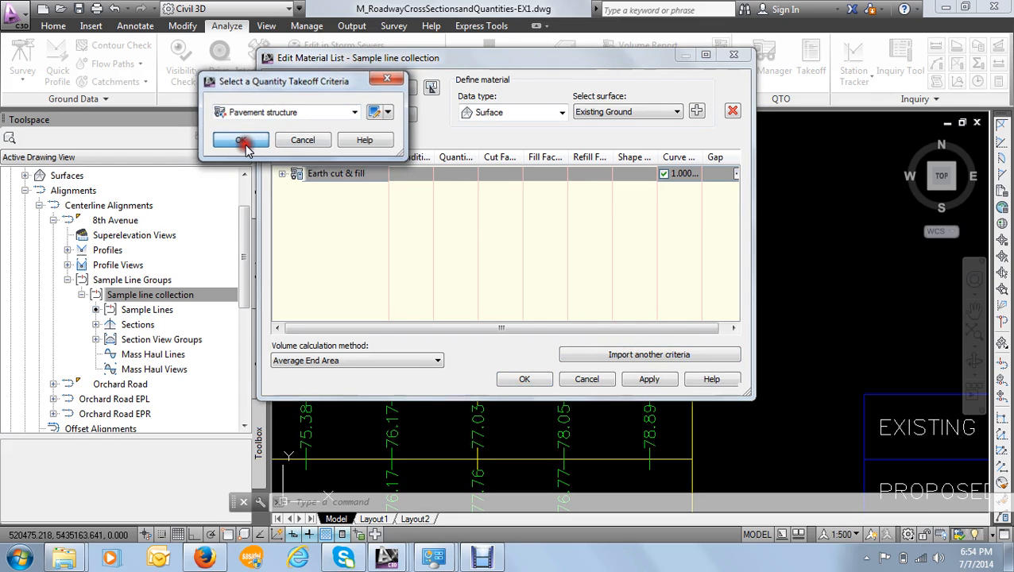
pyautogui.moveTo(410, 44); pyautogui.dragTo(390, 46)
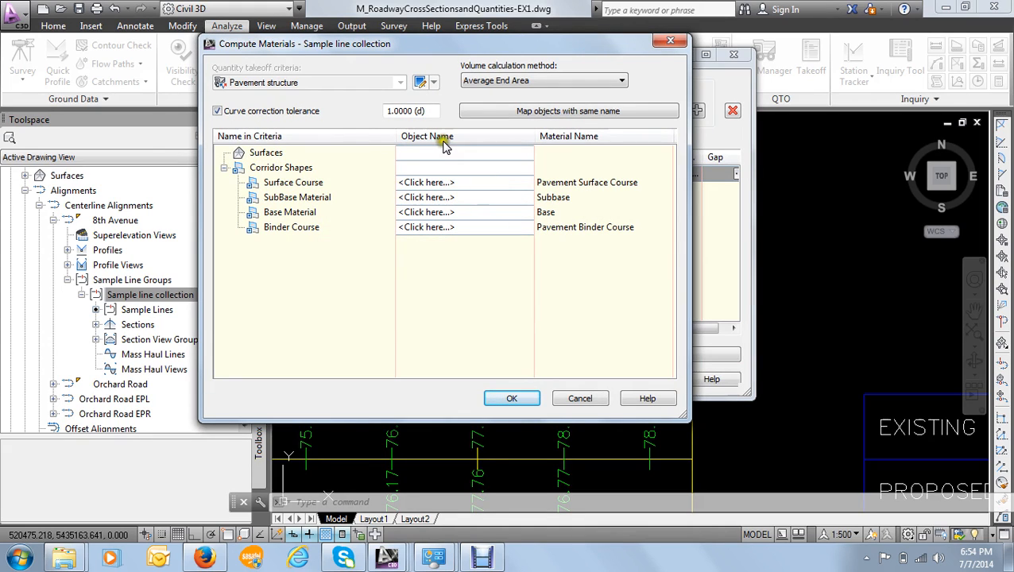
# - Map Surface Course to 8th Avenue Corridor Pave1 and SubBase Material to 8th Avenue Corridor SubBase
pyautogui.click(445, 183)
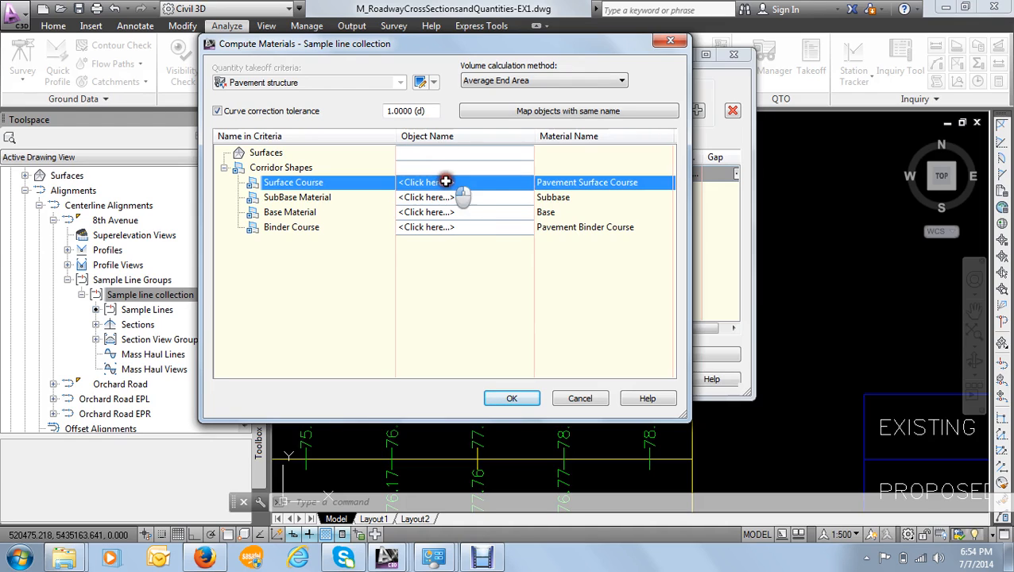
pyautogui.click(450, 184)
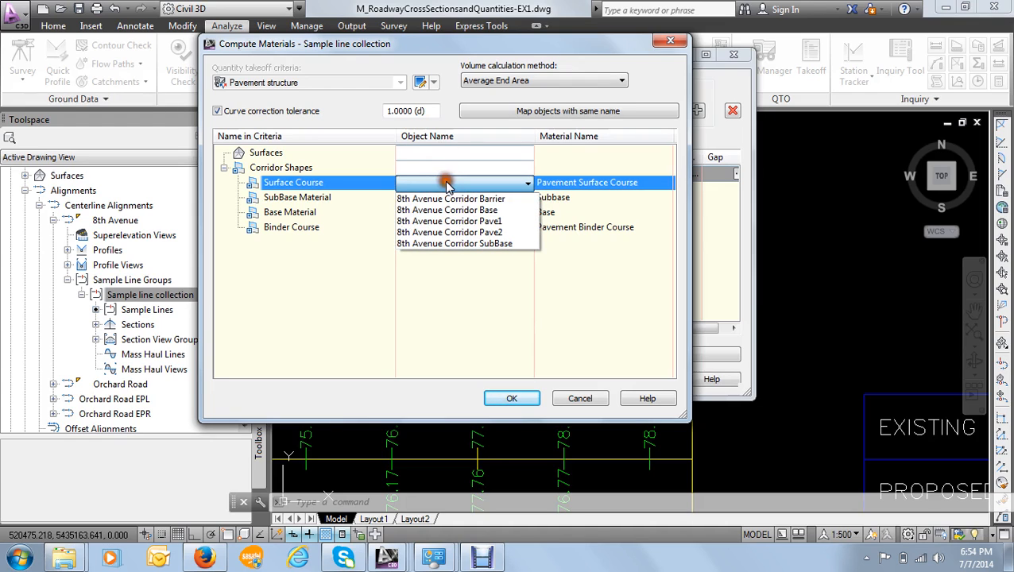
pyautogui.click(462, 222)
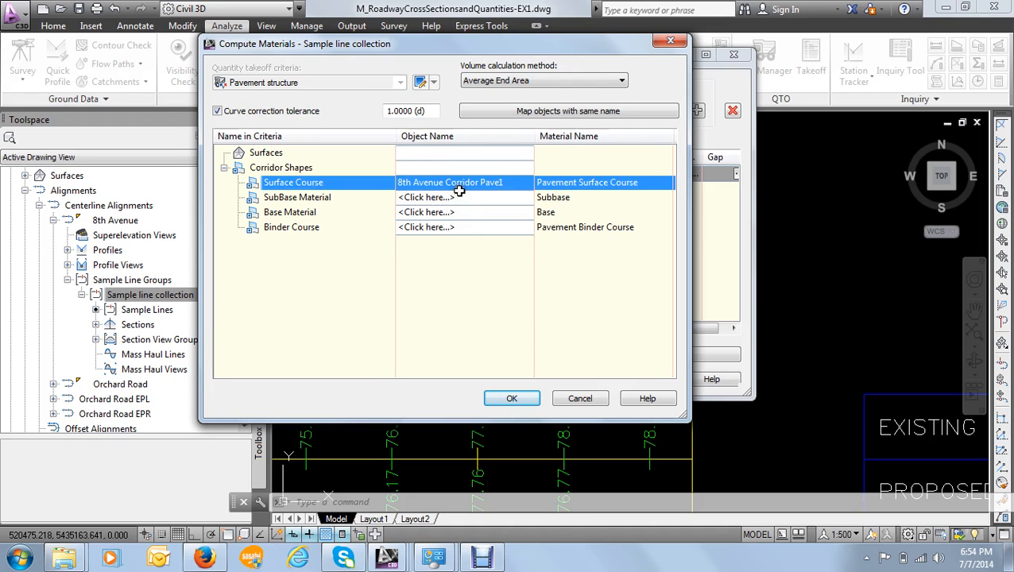
pyautogui.click(420, 200)
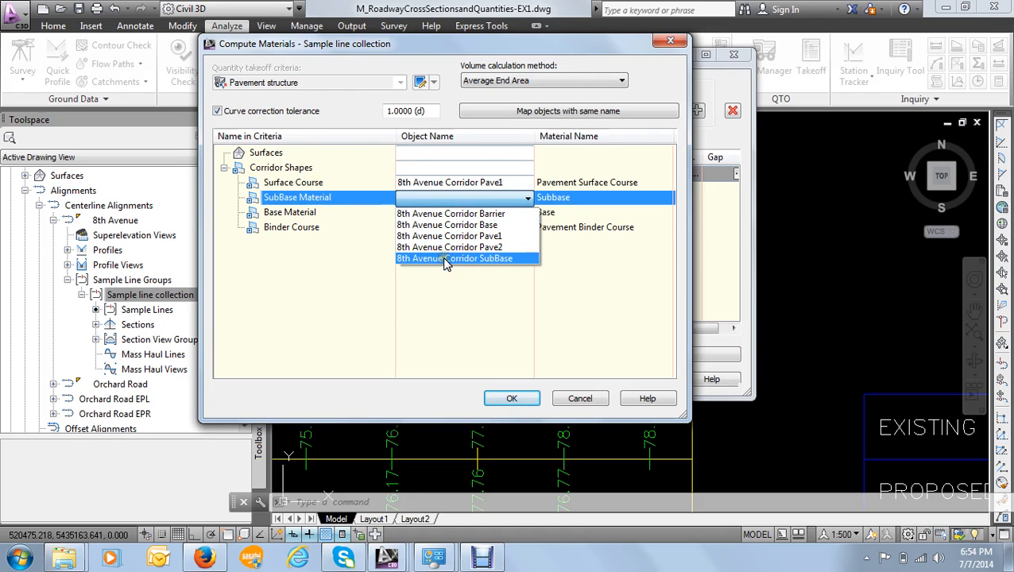
pyautogui.click(447, 259)
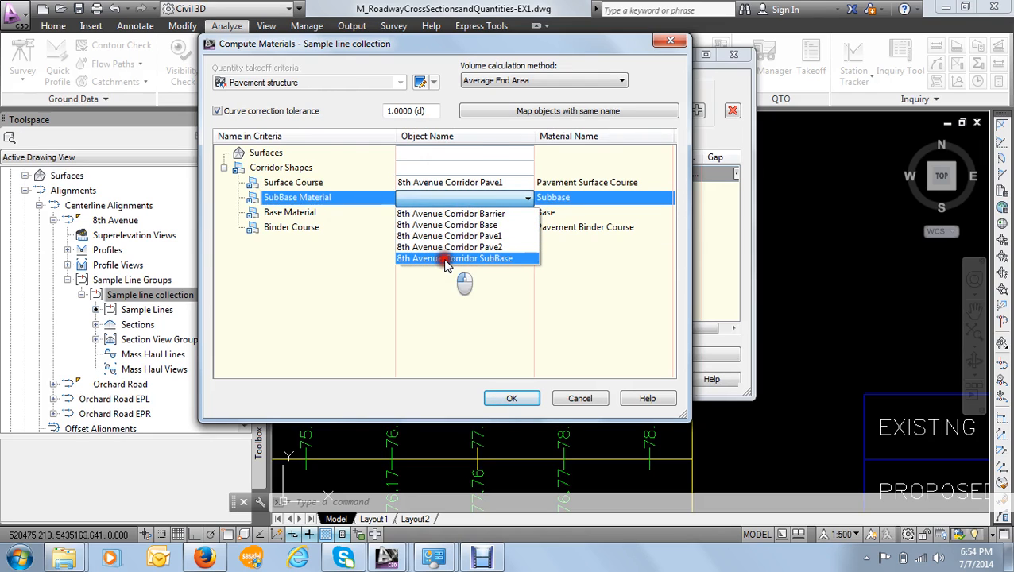
# - Map Base Material to 8th Avenue Corridor Base and Binder Course to 8th Avenue Corridor Pave2
pyautogui.click(306, 213)
pyautogui.click(423, 213)
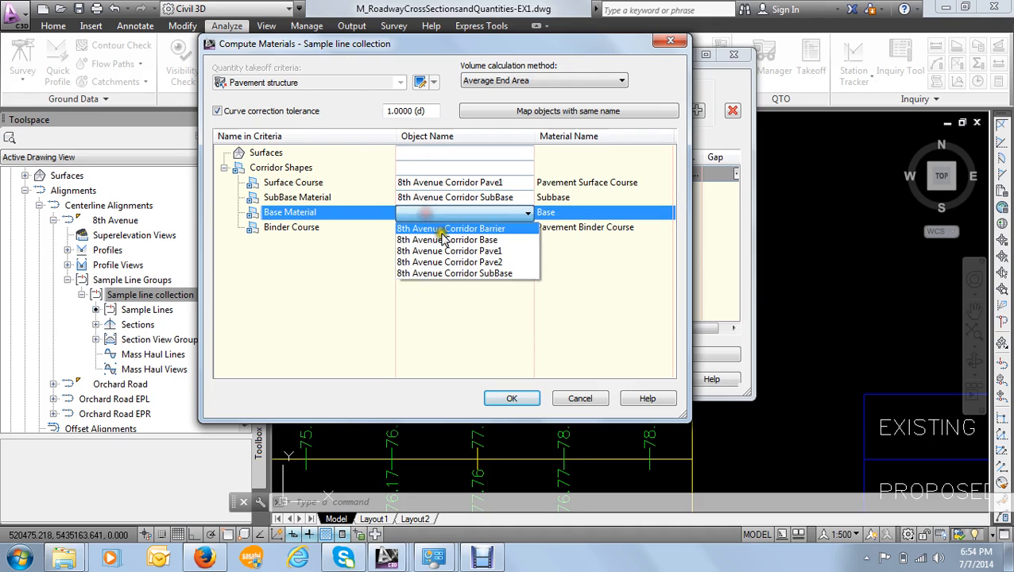
pyautogui.click(449, 239)
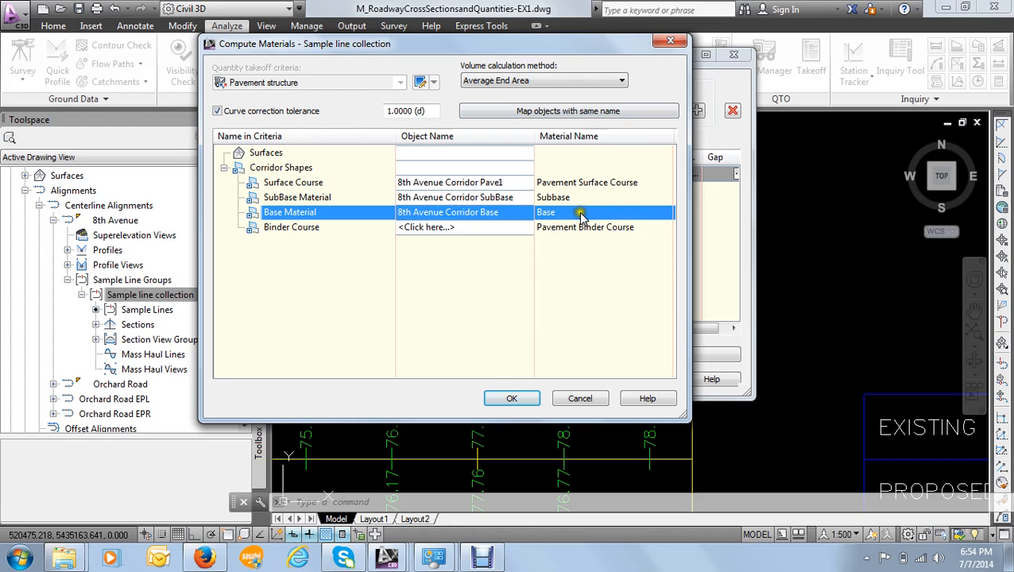
pyautogui.click(307, 228)
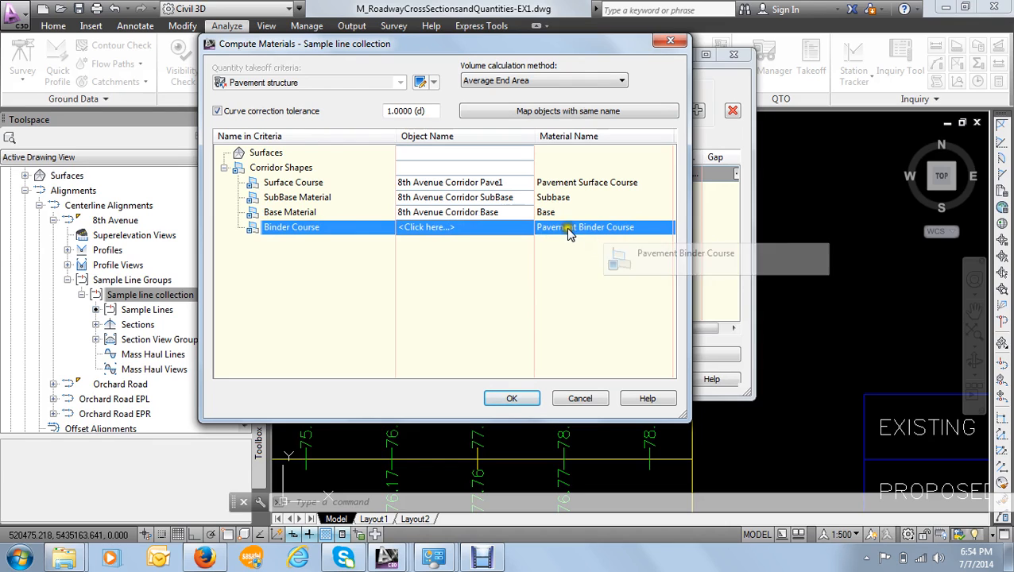
pyautogui.click(433, 228)
pyautogui.click(437, 227)
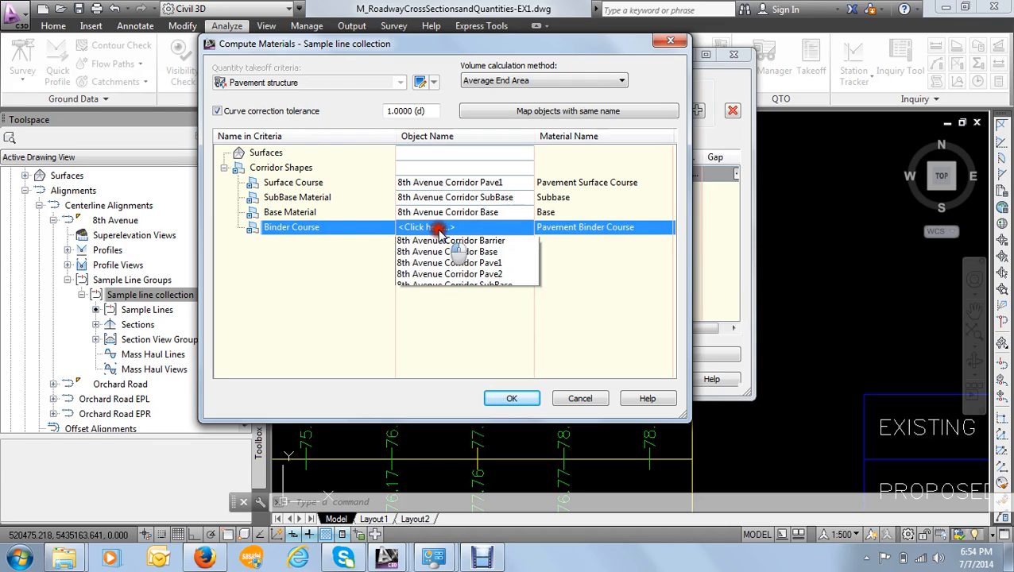
pyautogui.click(471, 277)
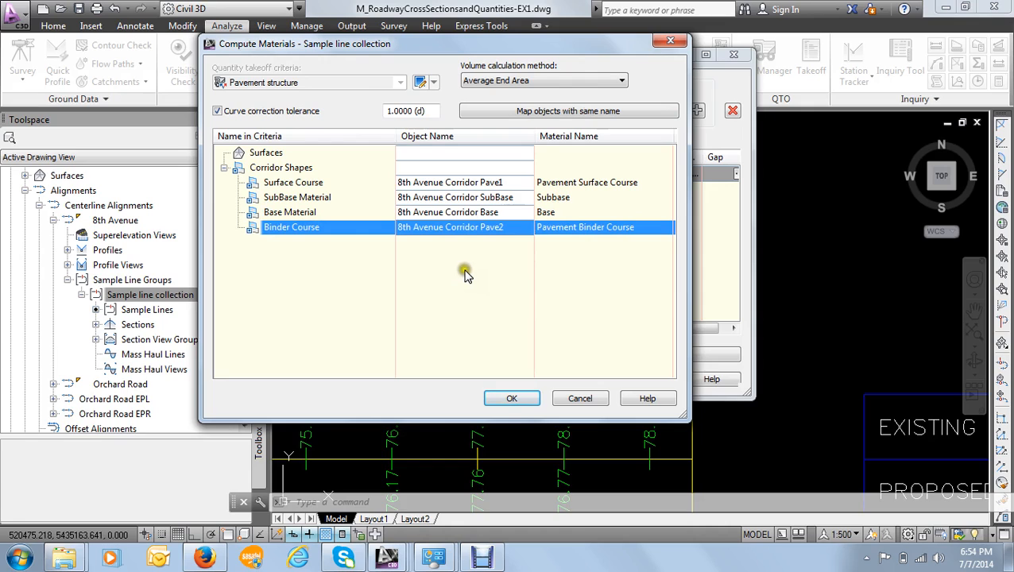
# - Keep Average End Area as the volume calculation method and accept the pavement material mapping
pyautogui.click(506, 81)
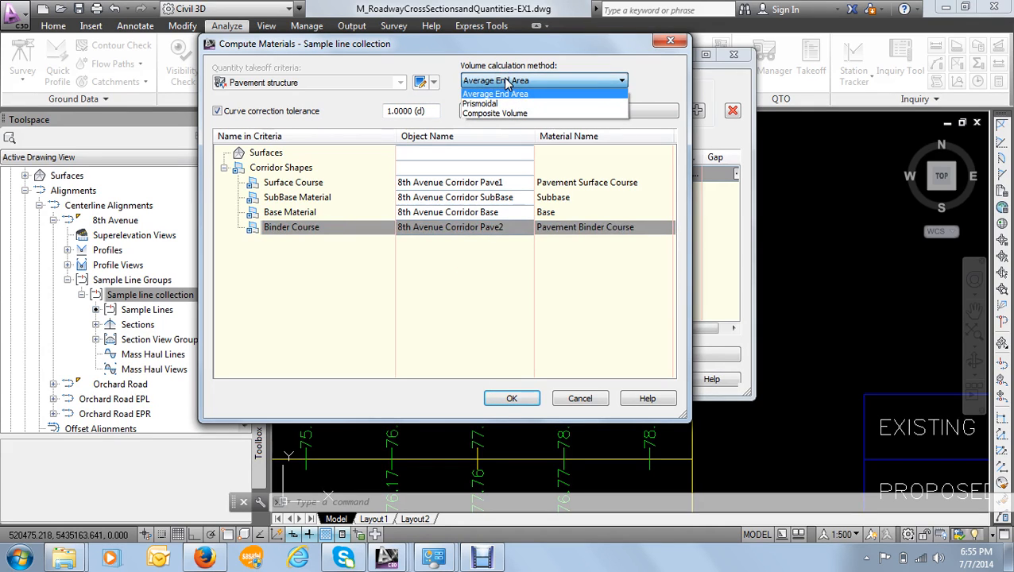
pyautogui.click(506, 82)
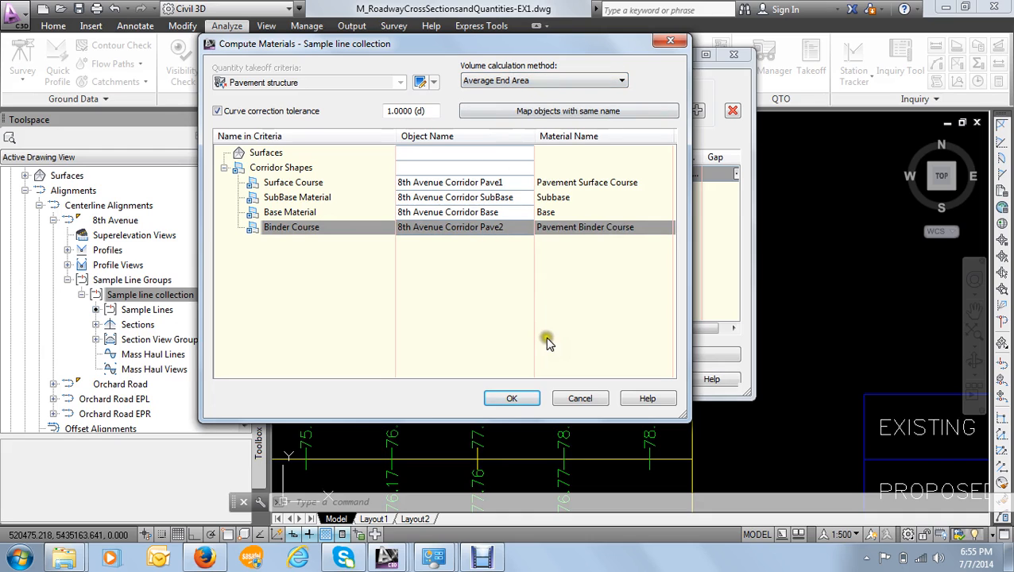
pyautogui.click(514, 401)
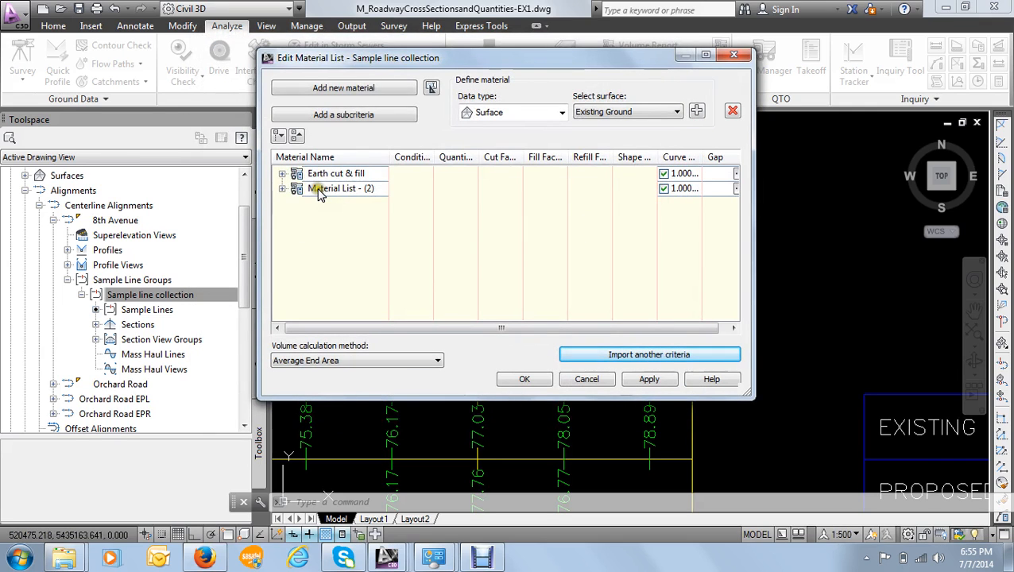
# - Check the materials in Material List - (2), rename the list as "Pavement structure" and apply the material list changes
pyautogui.click(319, 193)
pyautogui.click(281, 189)
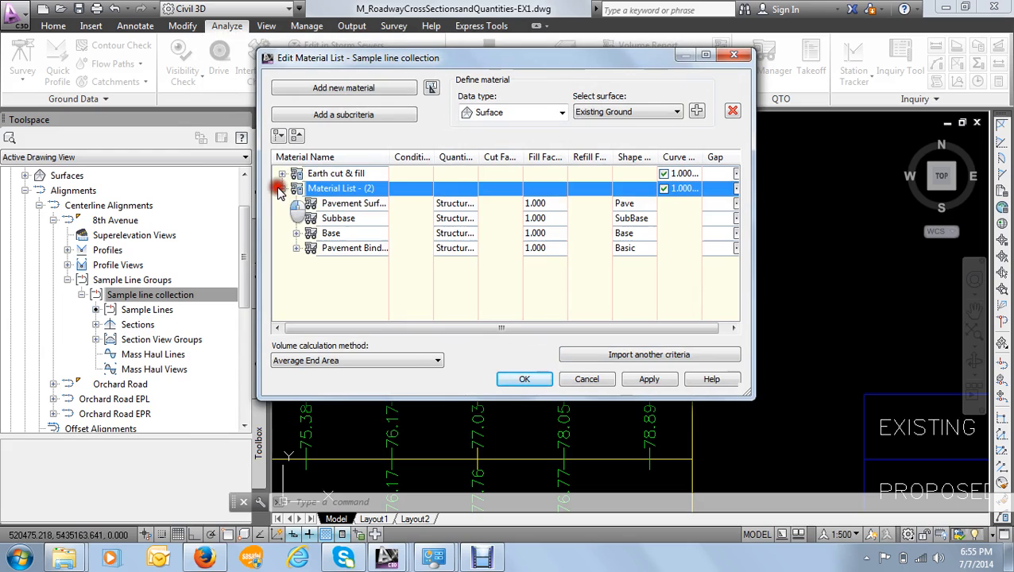
pyautogui.click(281, 189)
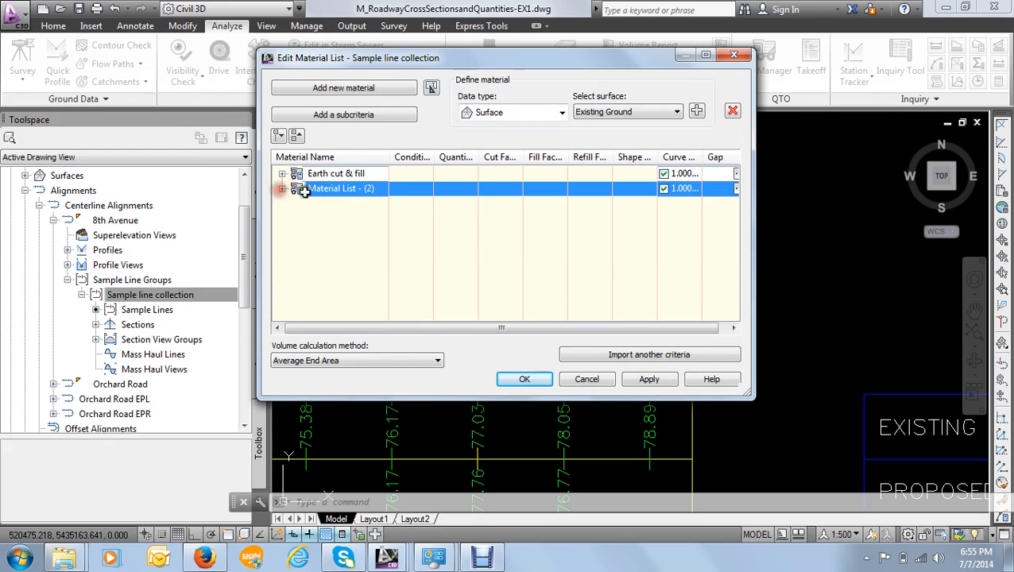
pyautogui.click(318, 190)
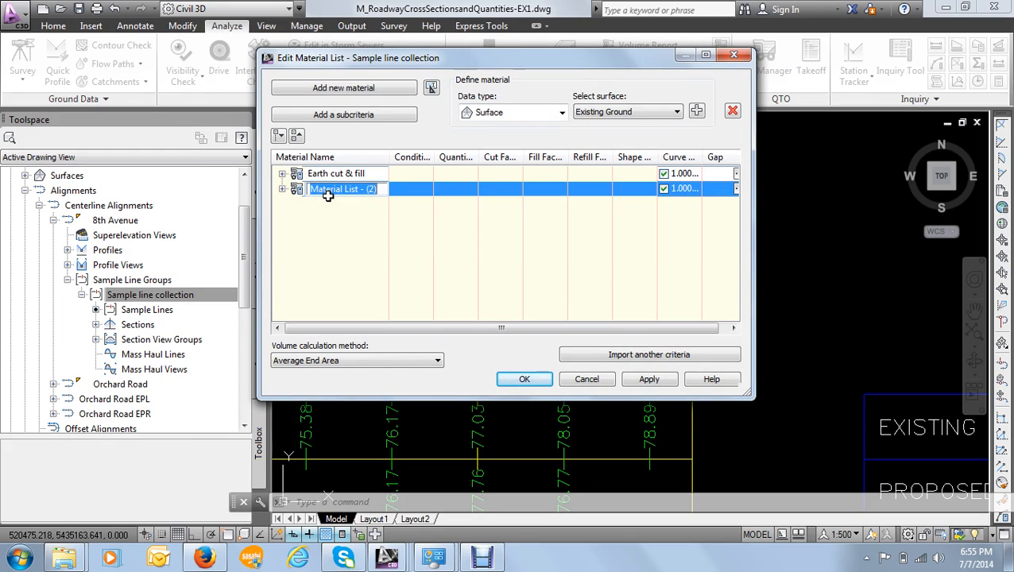
pyautogui.write('P')
pyautogui.write('avement structure')
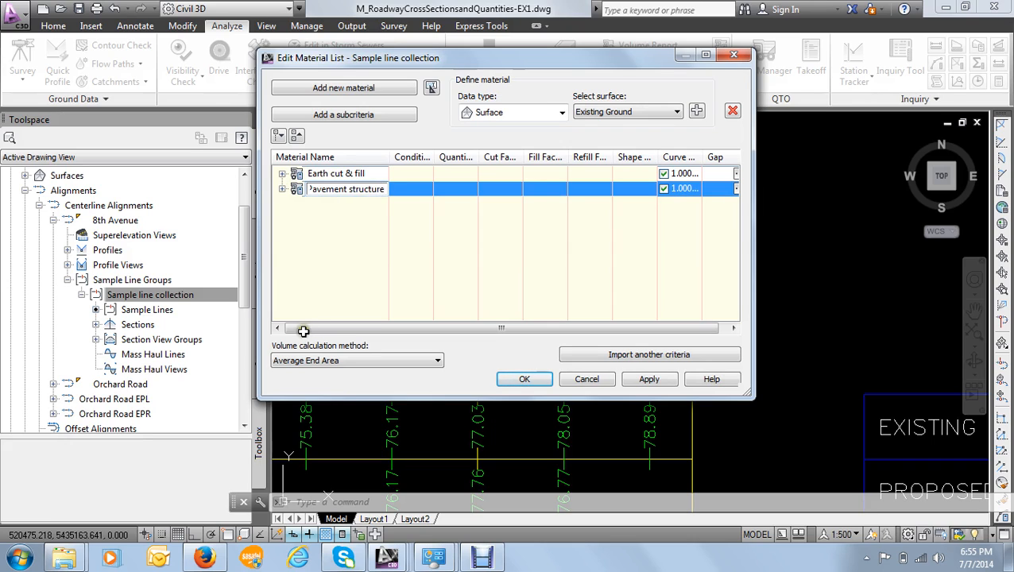
pyautogui.click(323, 266)
pyautogui.click(649, 380)
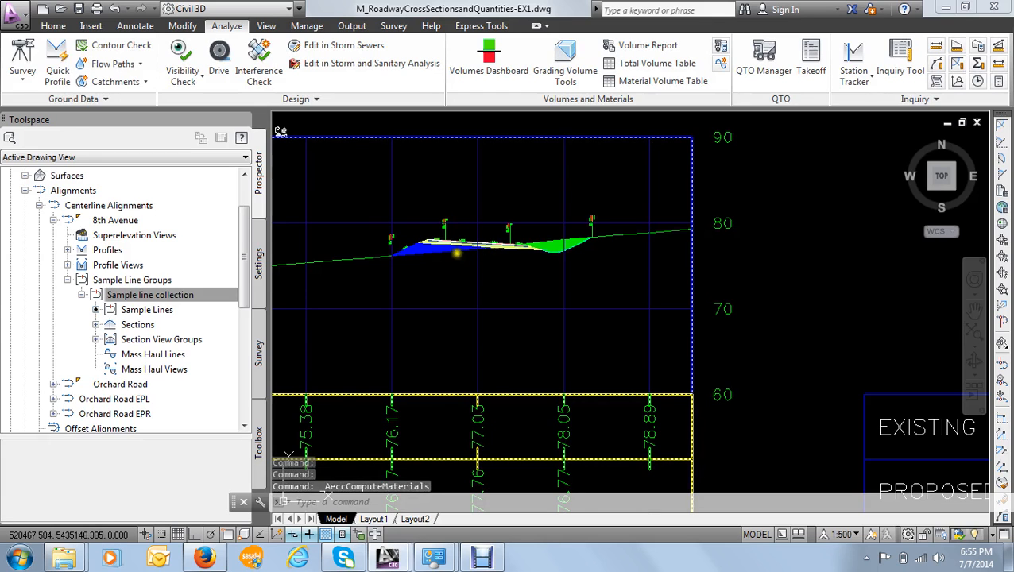
# - Examine the pavement material sections above the earth fill and cut areas at station 10+420.00
pyautogui.scroll(5, 468, 246)
pyautogui.scroll(-5, 503, 228)
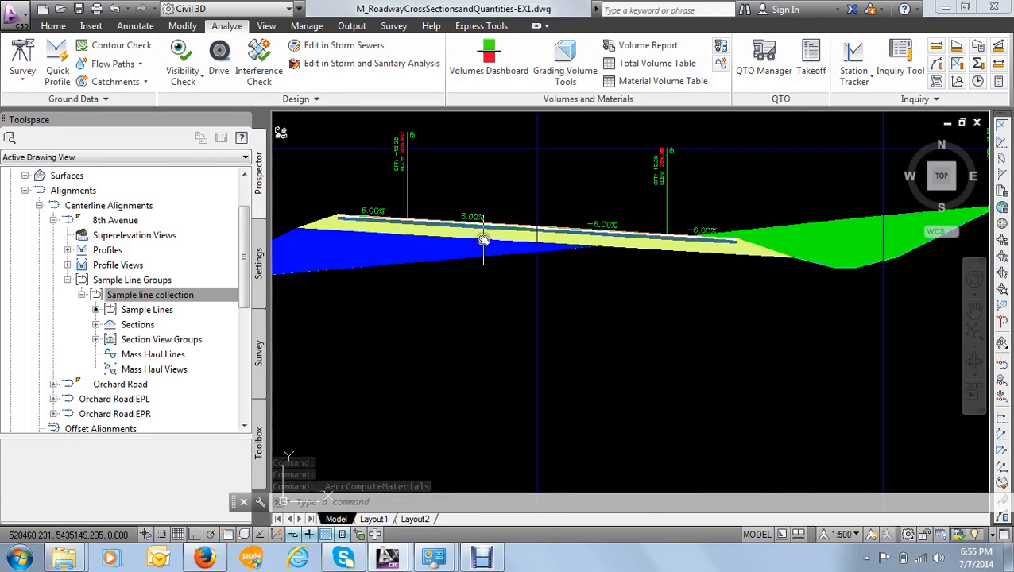
pyautogui.scroll(2, 517, 243)
pyautogui.scroll(-2, 528, 234)
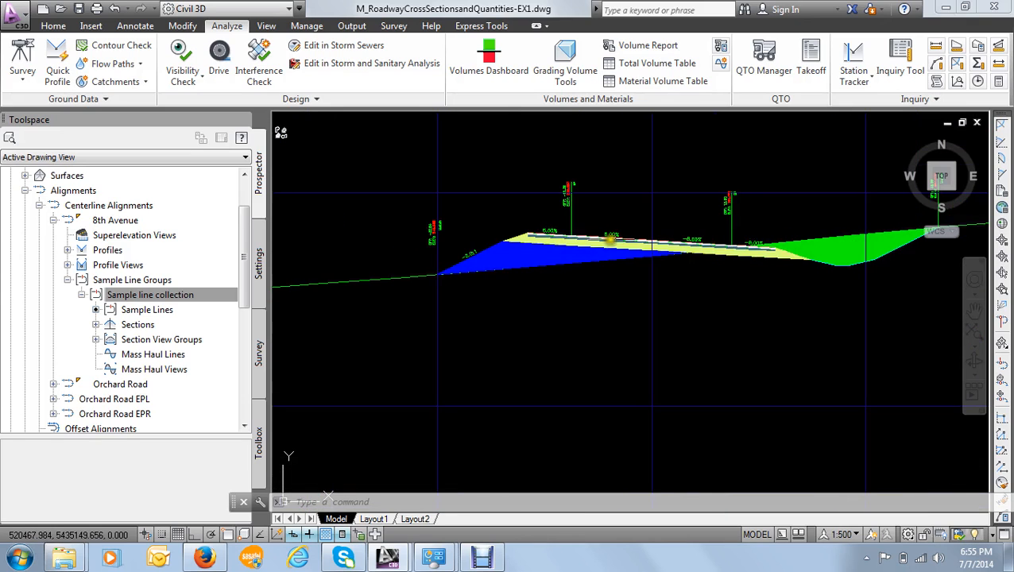
pyautogui.scroll(5, 588, 238)
pyautogui.scroll(3, 449, 237)
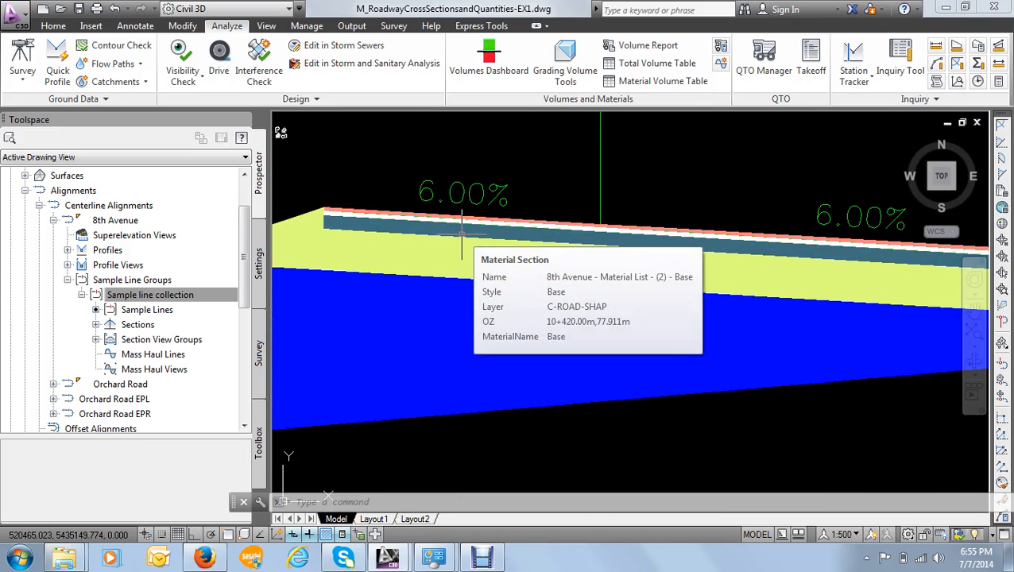
# - Inspect the properties of the Pavement Surface Course material section at station 10+420.00
pyautogui.click(462, 236)
pyautogui.scroll(3, 482, 223)
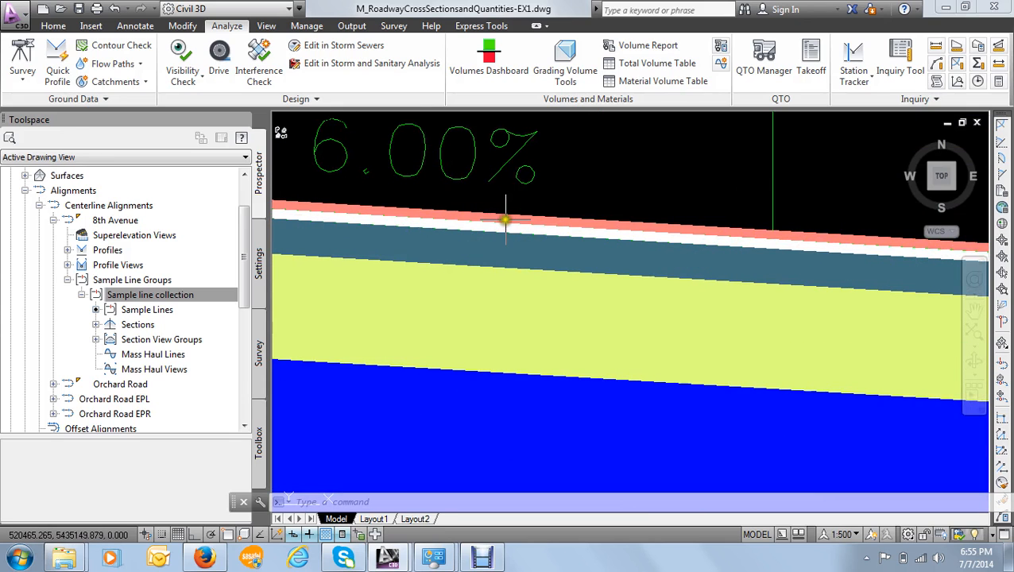
pyautogui.click(505, 217)
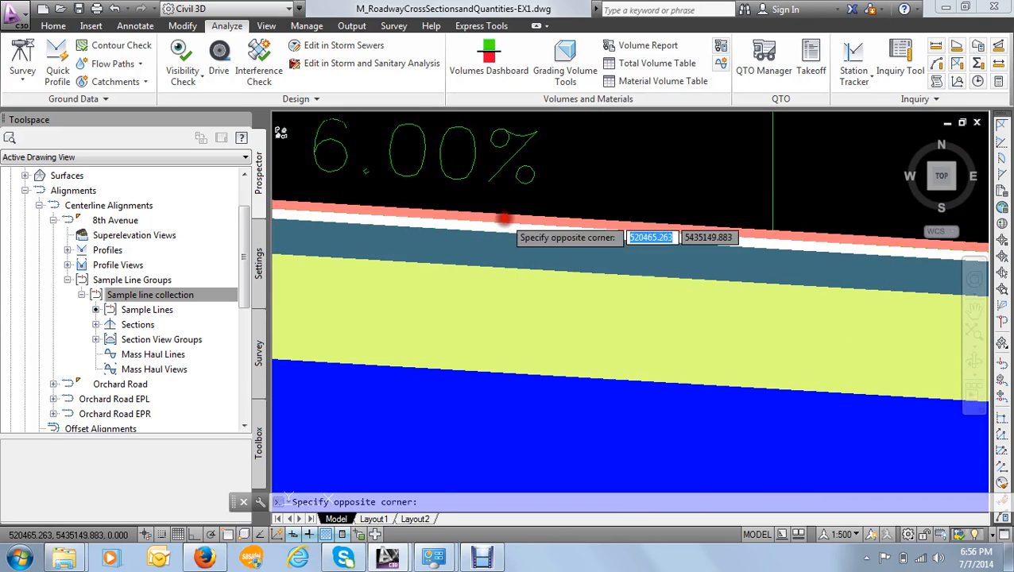
pyautogui.click(511, 254)
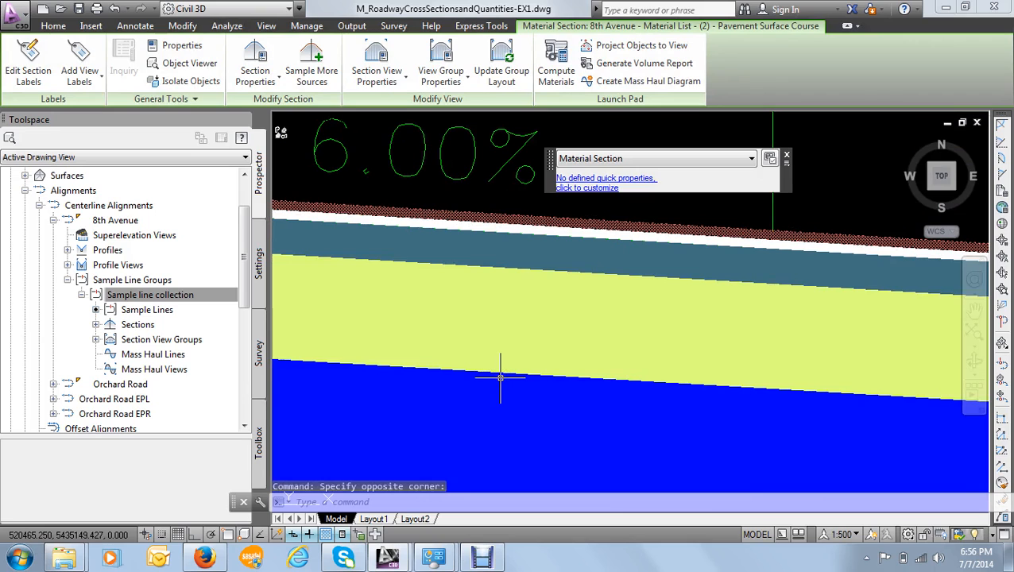
pyautogui.write('PR')
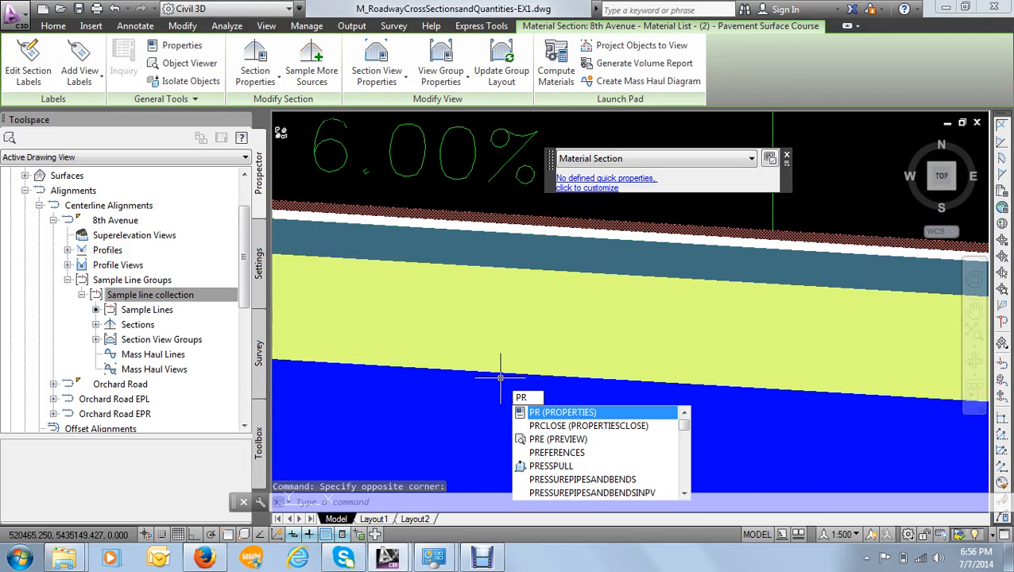
pyautogui.press('Return')
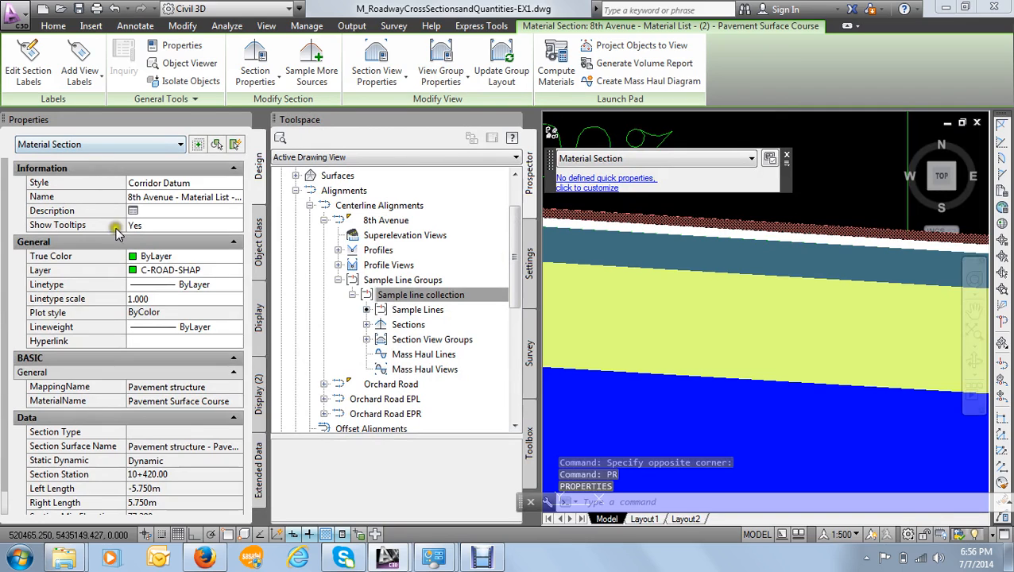
pyautogui.moveTo(5, 264); pyautogui.dragTo(3, 415)
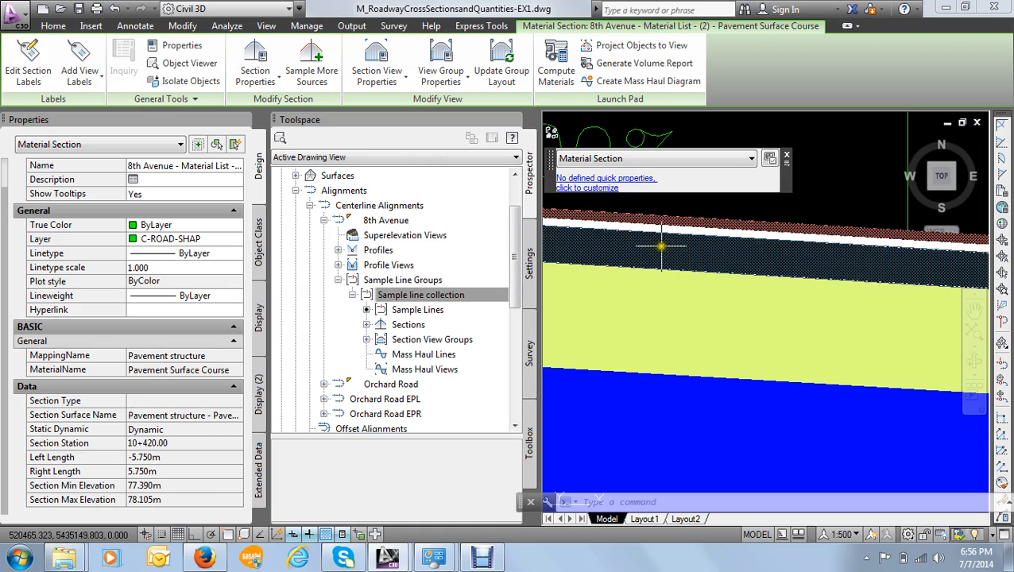
pyautogui.press('Escape')
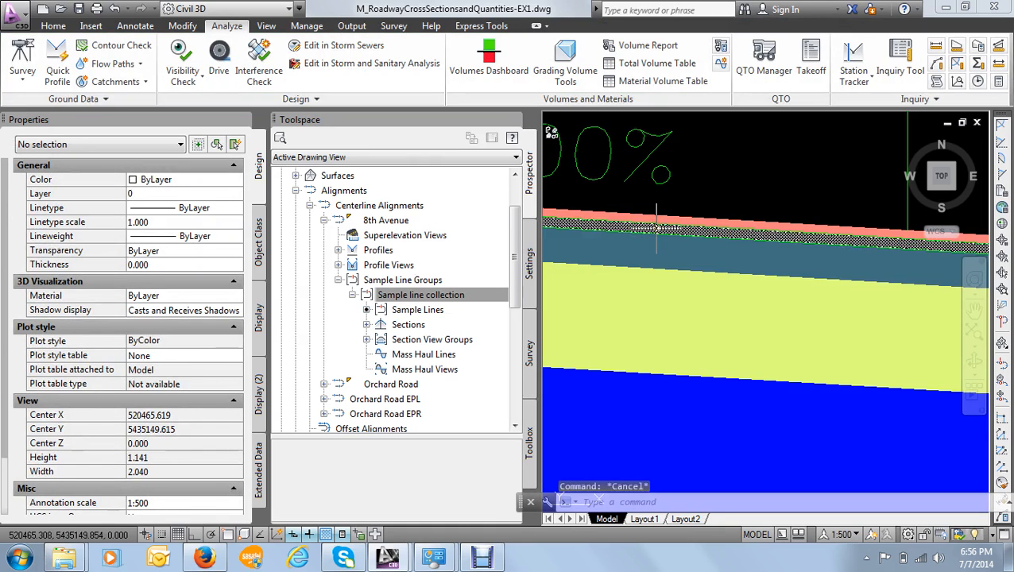
# - Check the properties of the Pavement Binder Course, Base and Subbase material sections, and close the properties
pyautogui.click(656, 229)
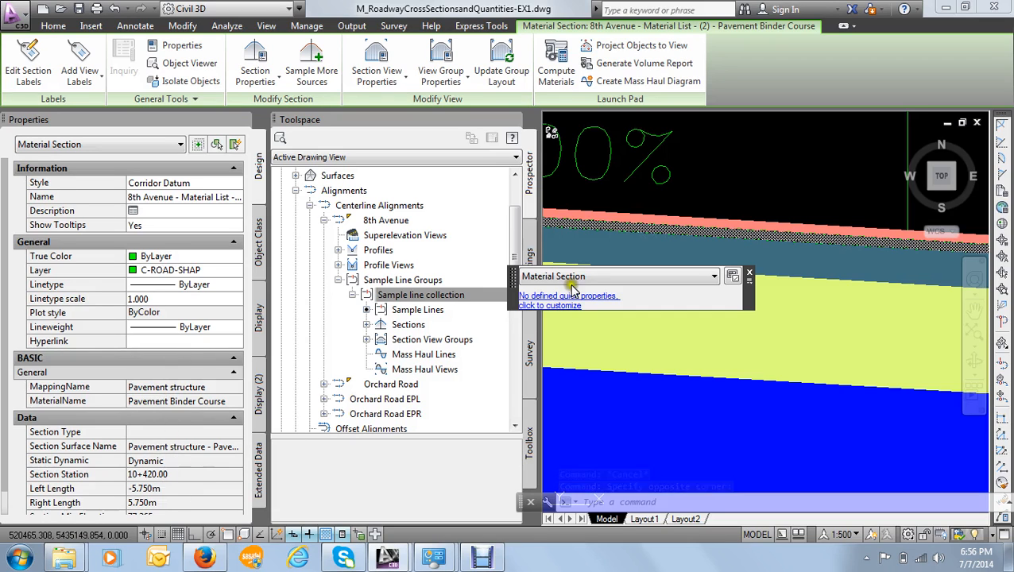
pyautogui.press('Escape')
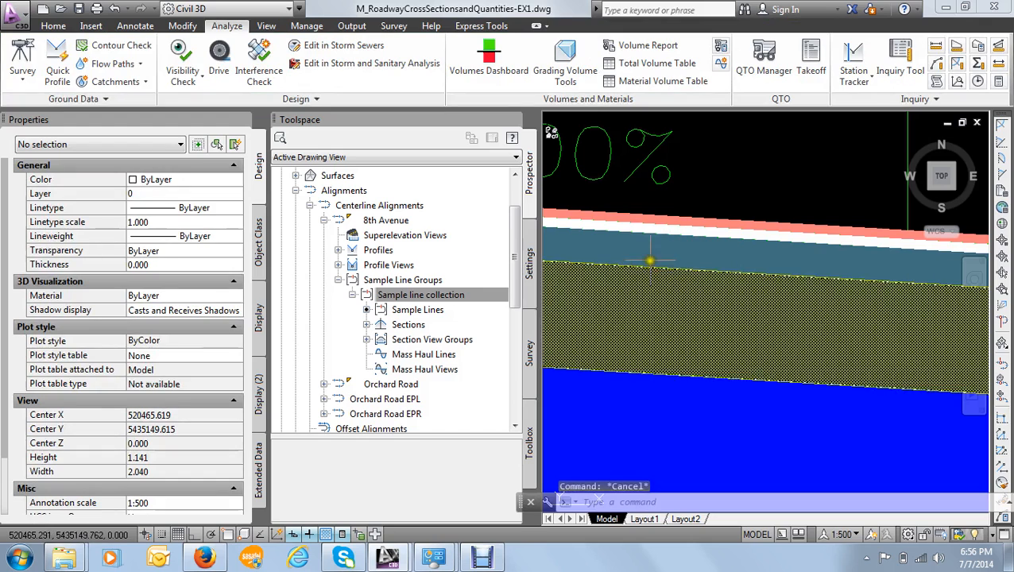
pyautogui.click(648, 256)
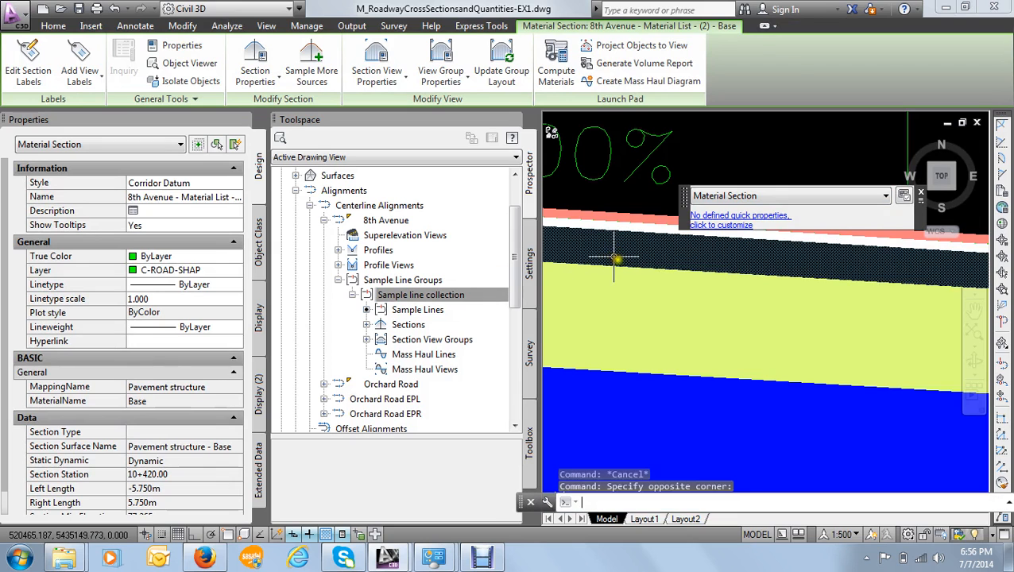
pyautogui.press('Escape')
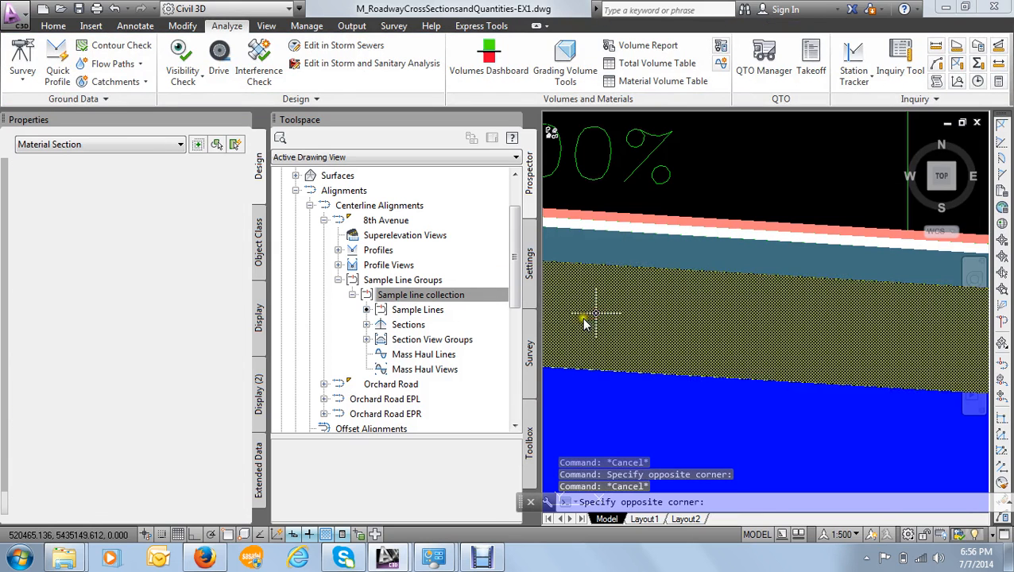
pyautogui.click(584, 313)
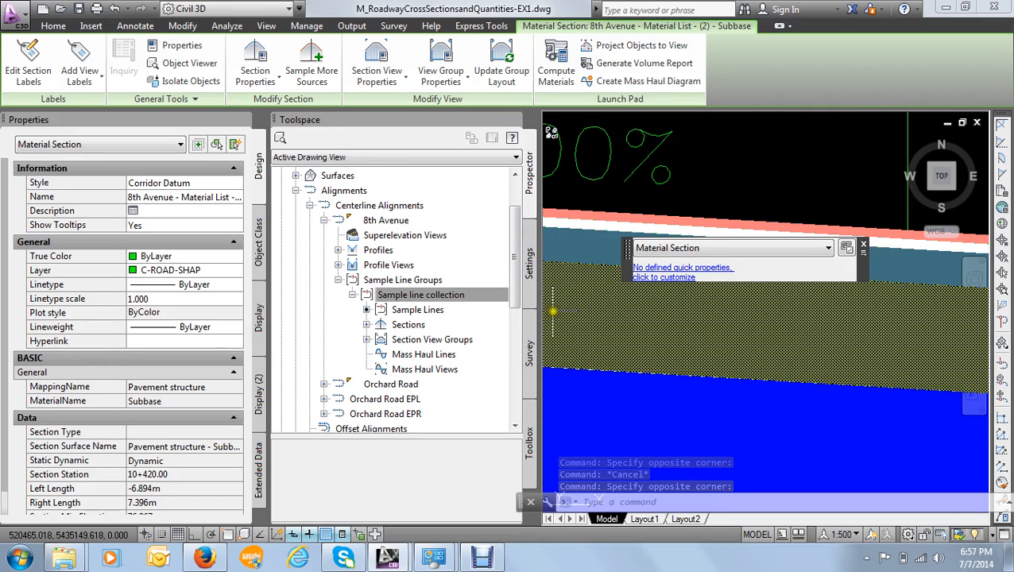
pyautogui.press('Escape')
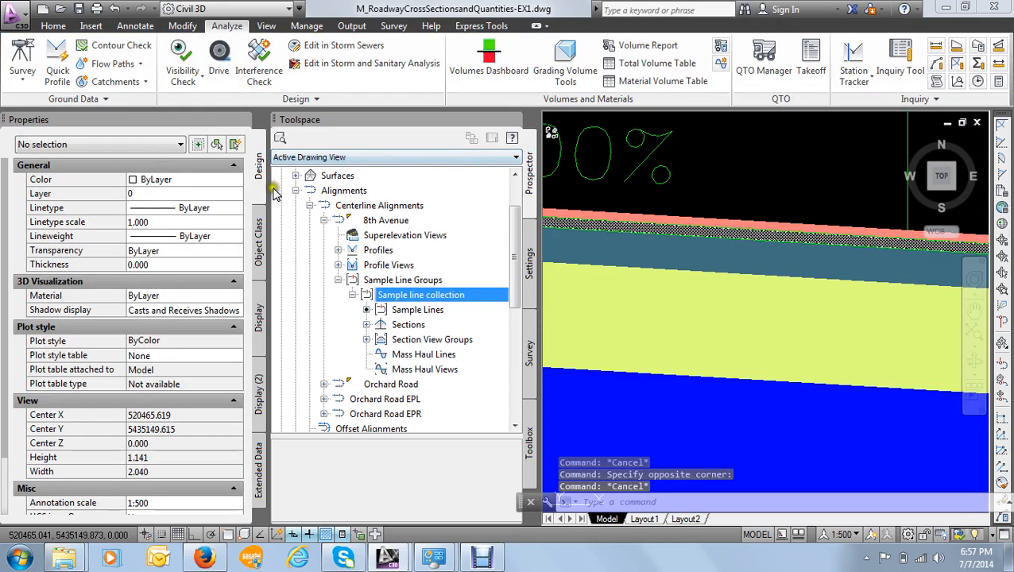
pyautogui.click(245, 123)
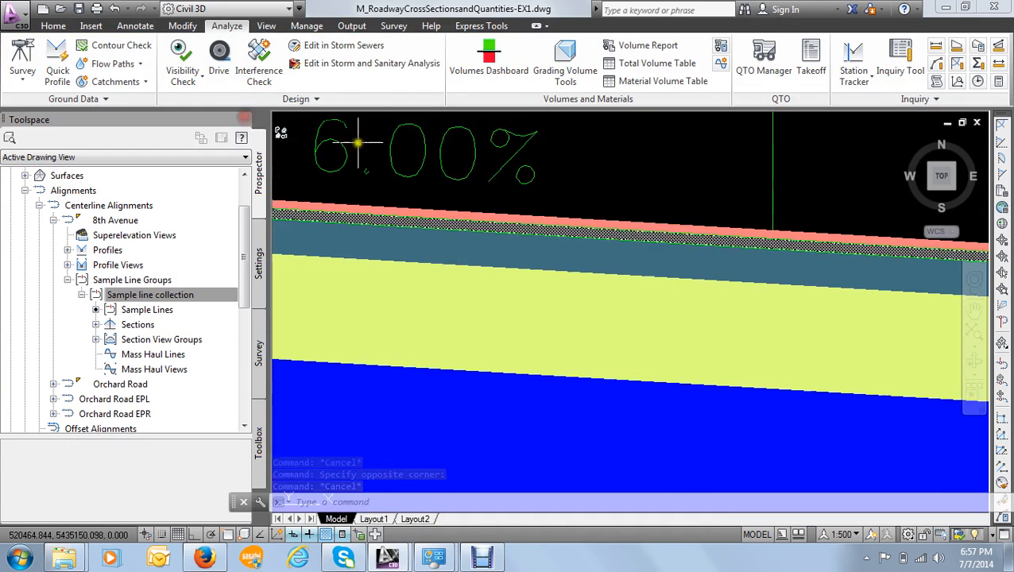
# - Examine the material areas and the existing, proposed and offset bands of the section view at station 10+380.00
pyautogui.scroll(-7, 576, 165)
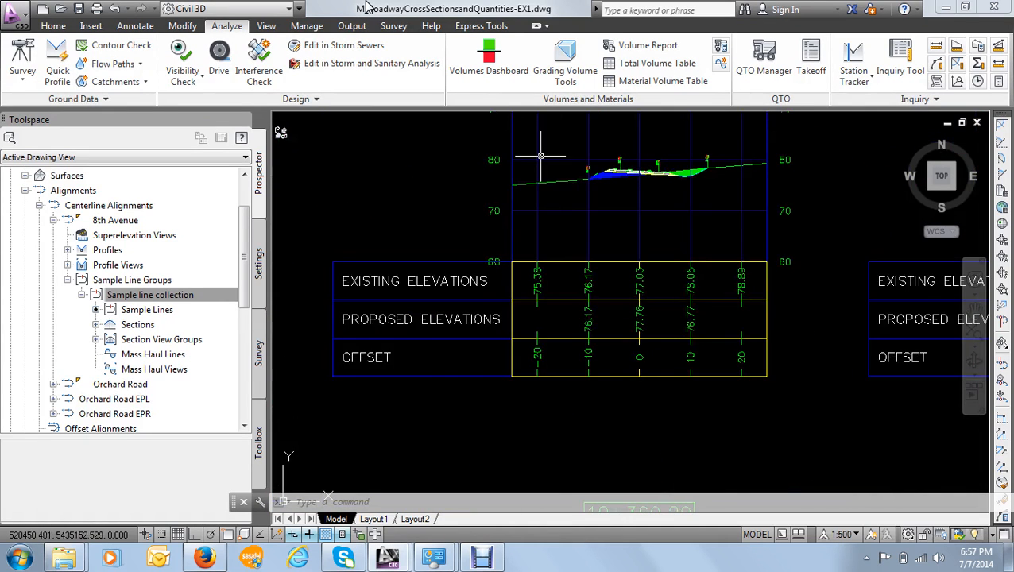
pyautogui.scroll(-3, 655, 363)
pyautogui.scroll(8, 690, 357)
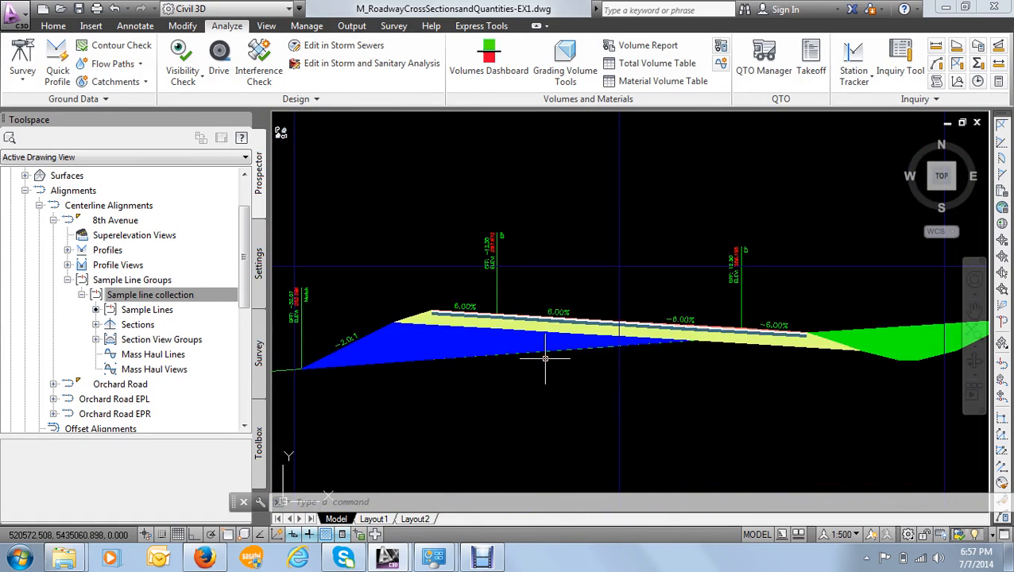
pyautogui.scroll(-6, 544, 357)
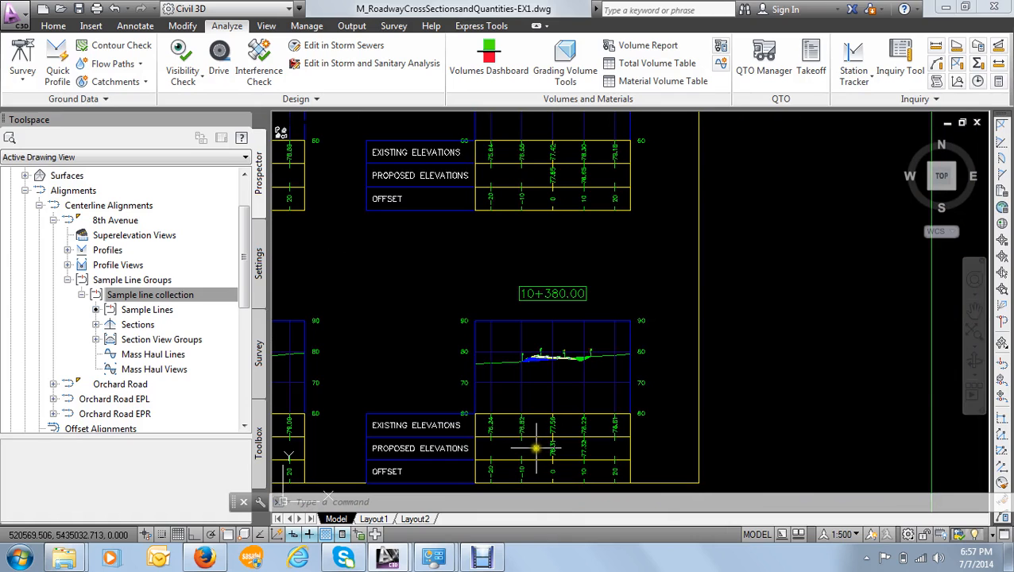
pyautogui.scroll(3, 532, 450)
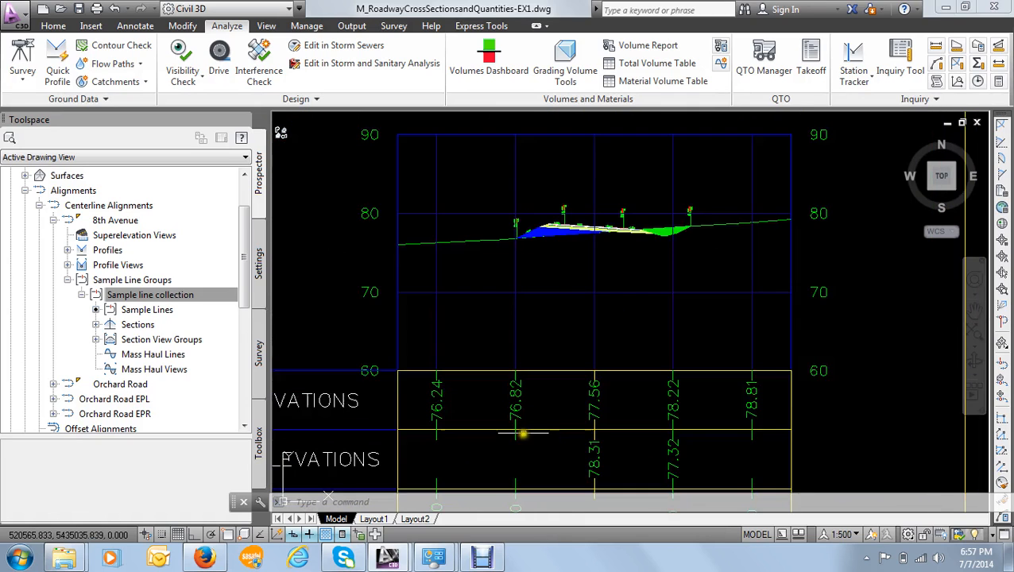
pyautogui.scroll(-3, 524, 408)
pyautogui.moveTo(537, 409); pyautogui.dragTo(541, 356, button='middle')
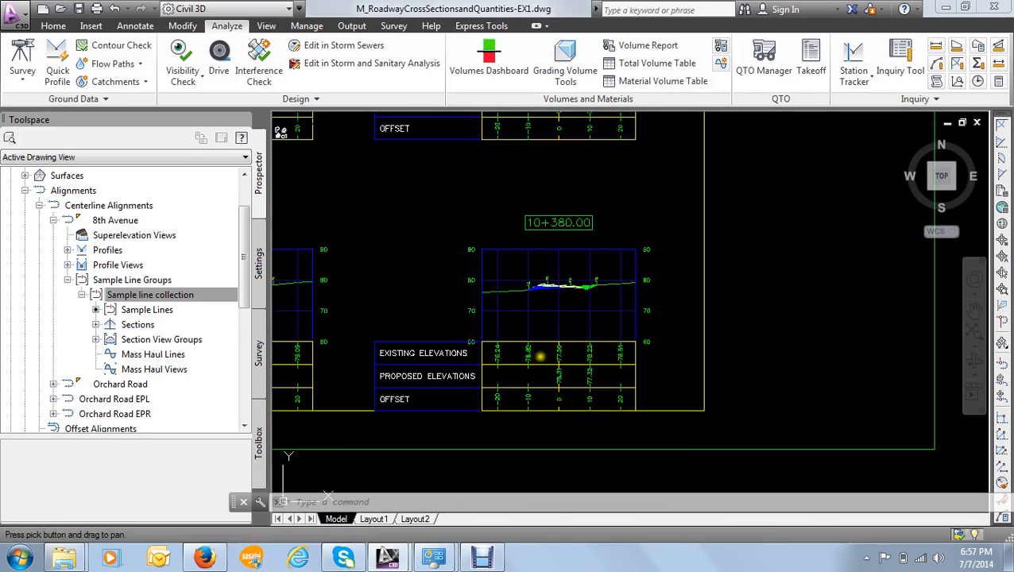
pyautogui.scroll(4, 542, 359)
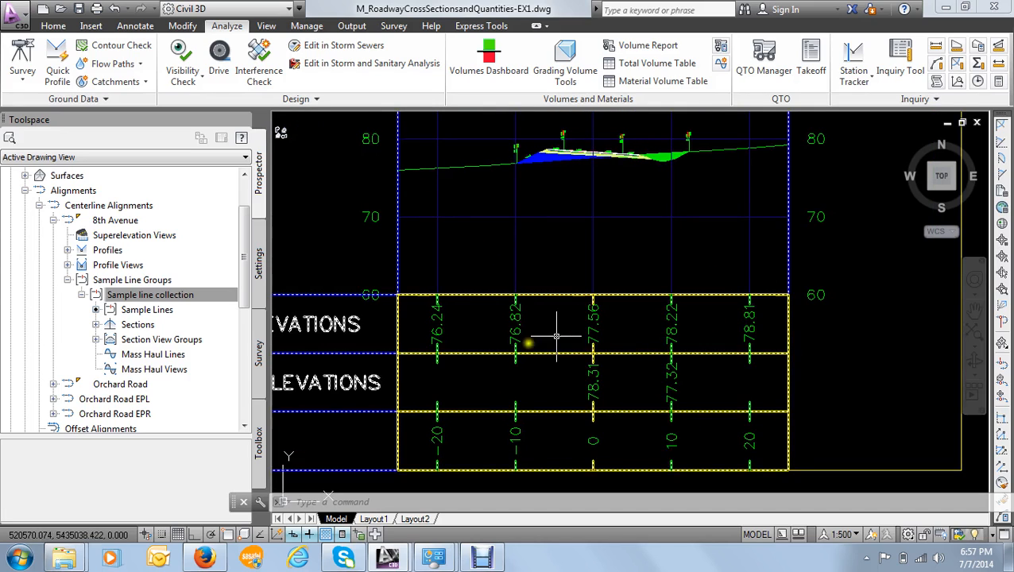
pyautogui.scroll(-2, 537, 339)
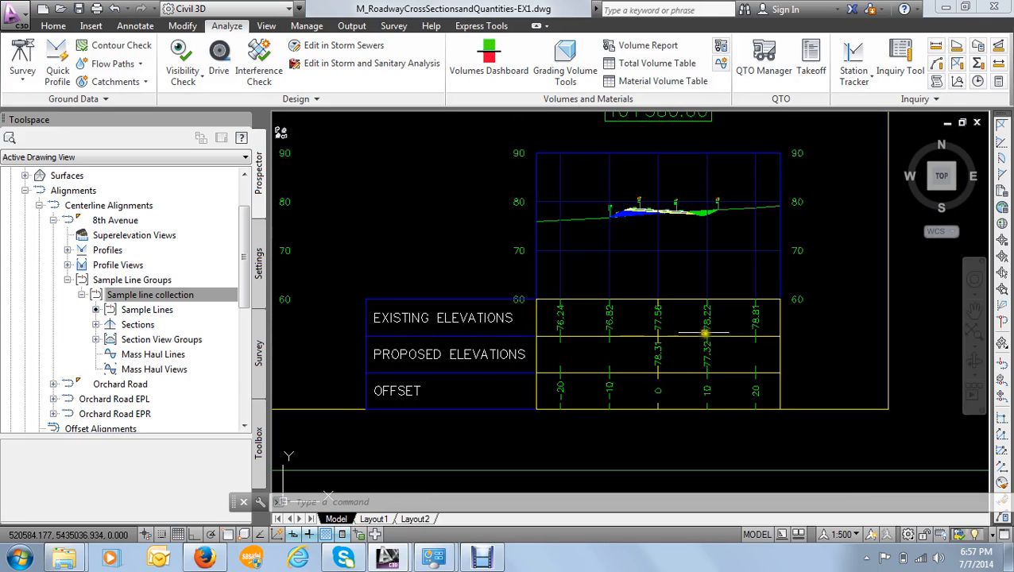
pyautogui.scroll(4, 665, 324)
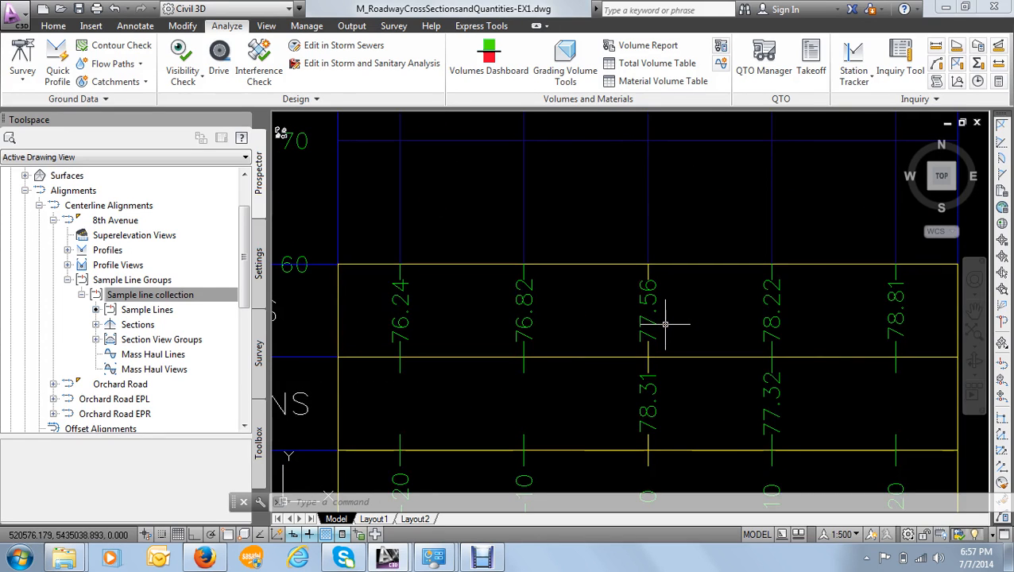
pyautogui.scroll(-2, 632, 327)
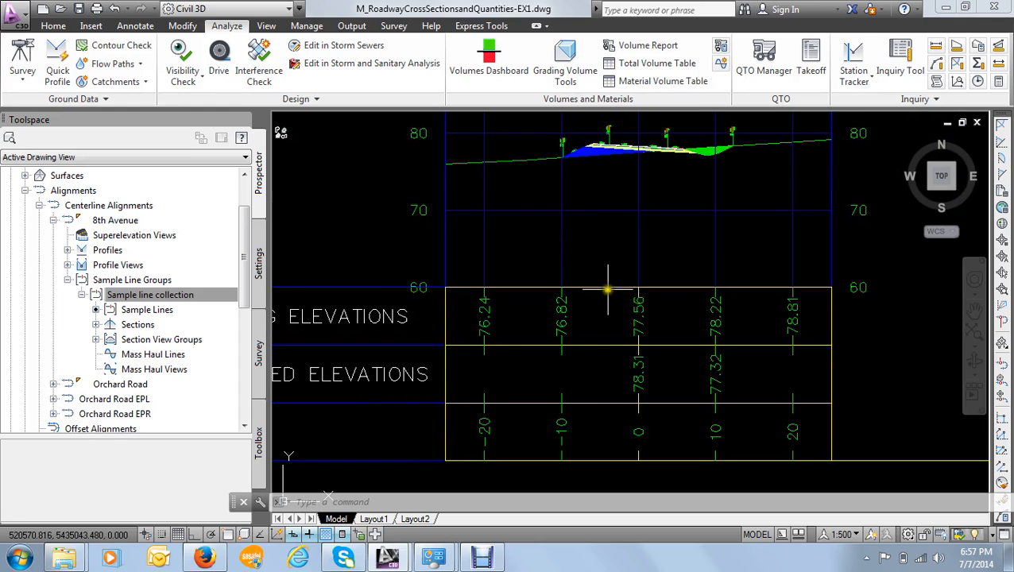
# - Open the section view group properties from the section view at station 10+380.00
pyautogui.click(608, 288)
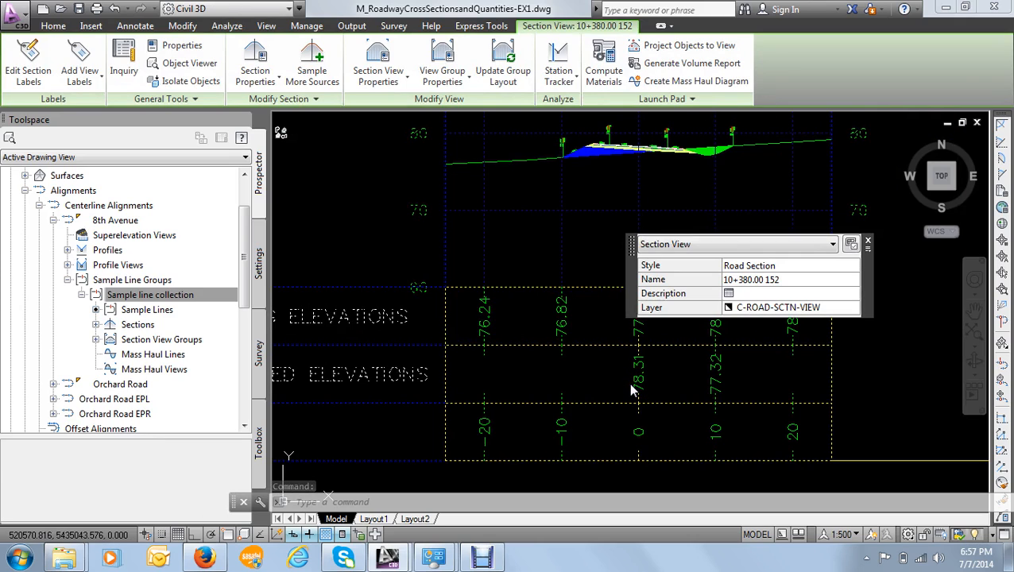
pyautogui.click(870, 242)
pyautogui.scroll(-4, 589, 281)
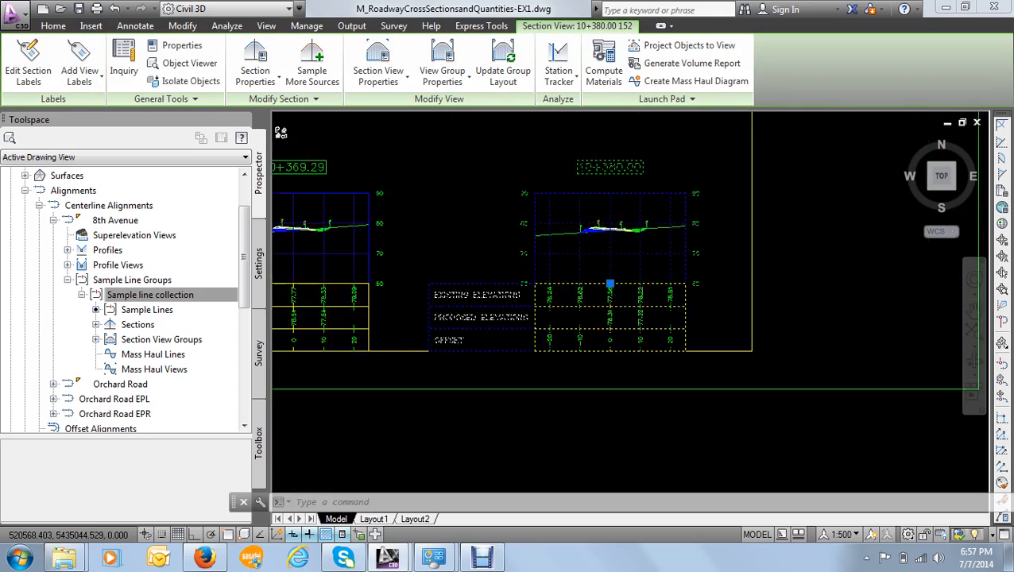
pyautogui.scroll(3, 590, 281)
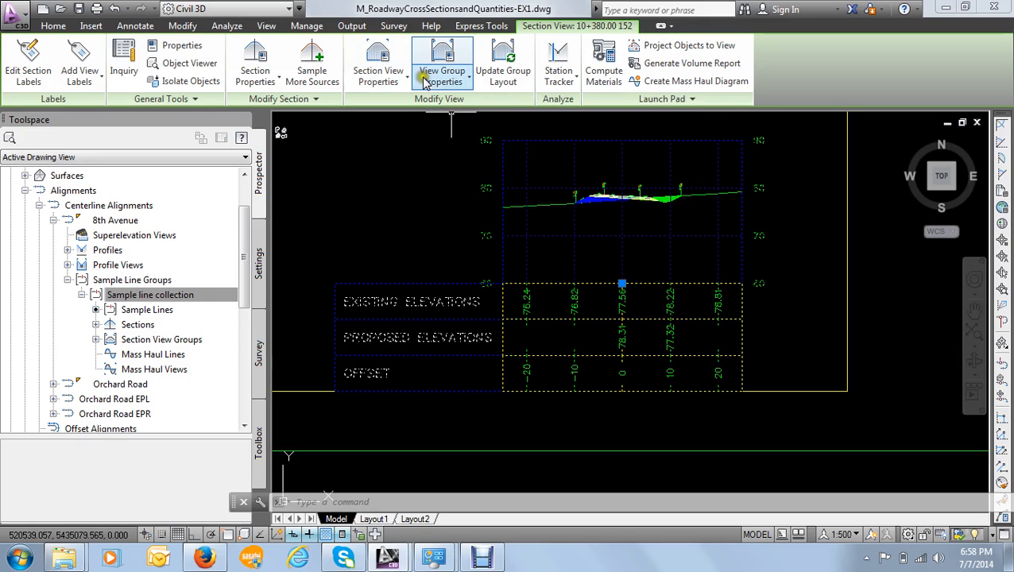
pyautogui.click(472, 83)
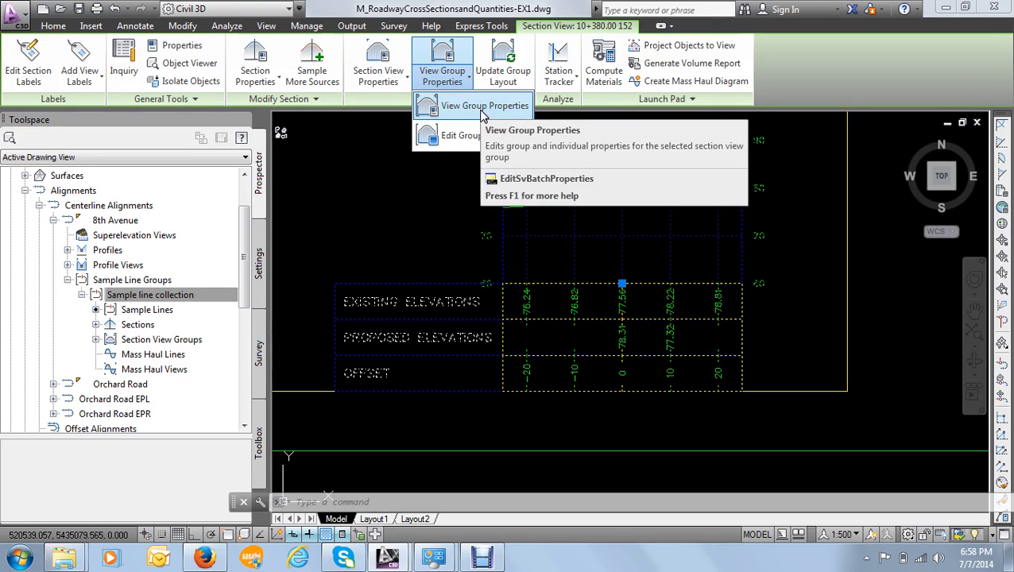
pyautogui.click(481, 110)
pyautogui.moveTo(396, 71); pyautogui.dragTo(447, 68)
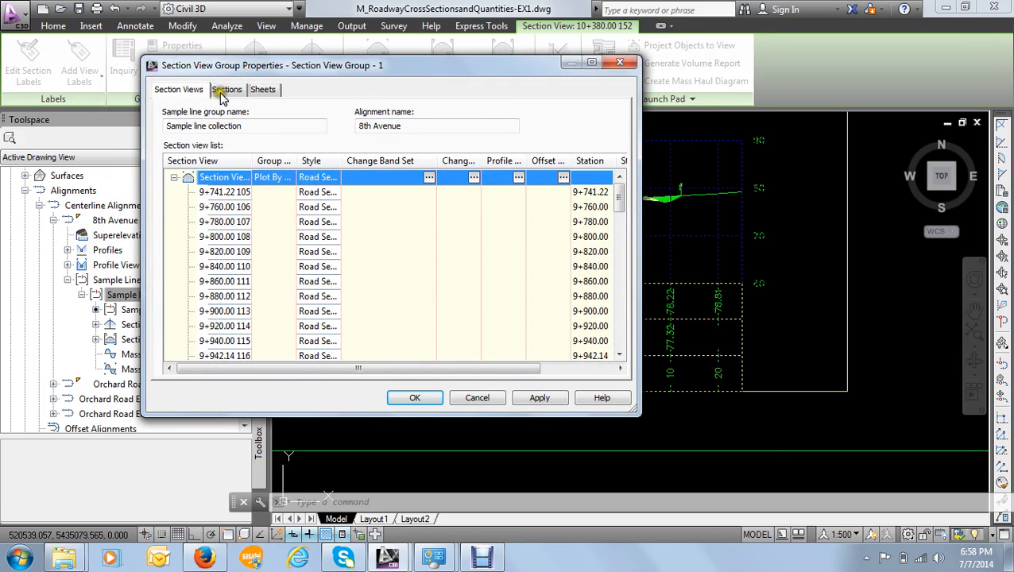
# - Review the group's sections and sheet settings, and open the band set for the whole Section View Group - 1
pyautogui.click(226, 90)
pyautogui.click(263, 90)
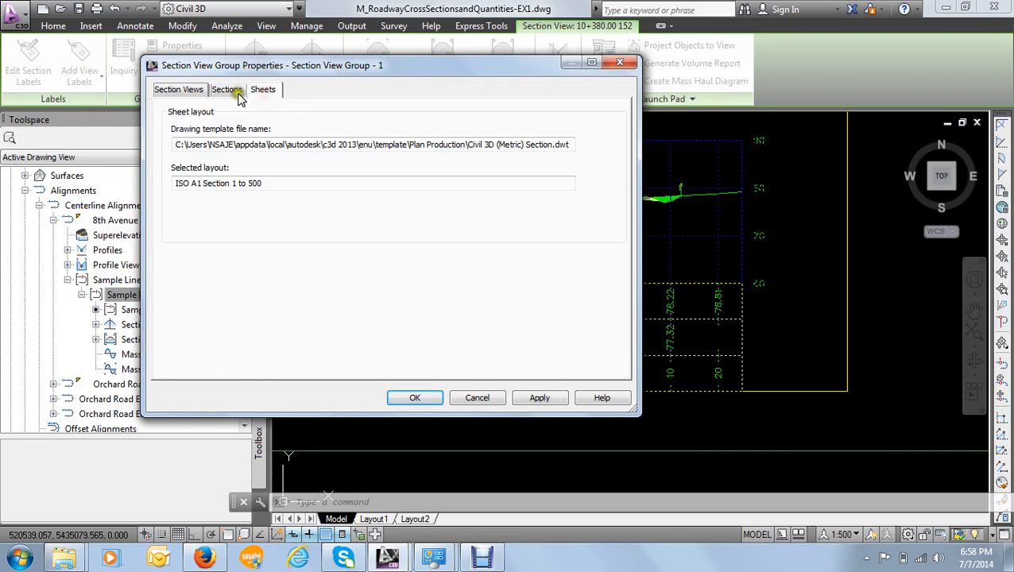
pyautogui.click(189, 91)
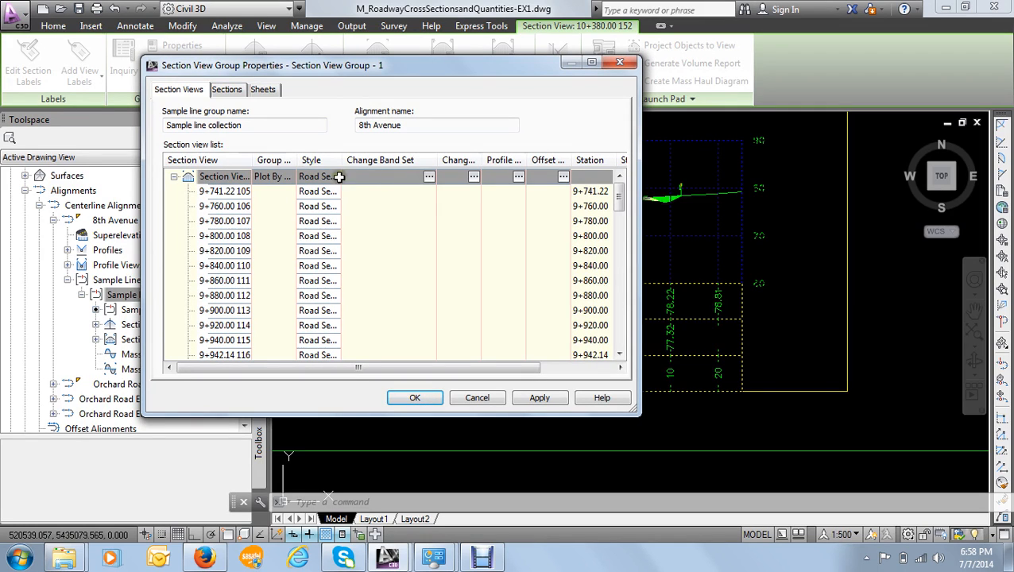
pyautogui.click(430, 179)
pyautogui.moveTo(392, 73); pyautogui.dragTo(395, 64)
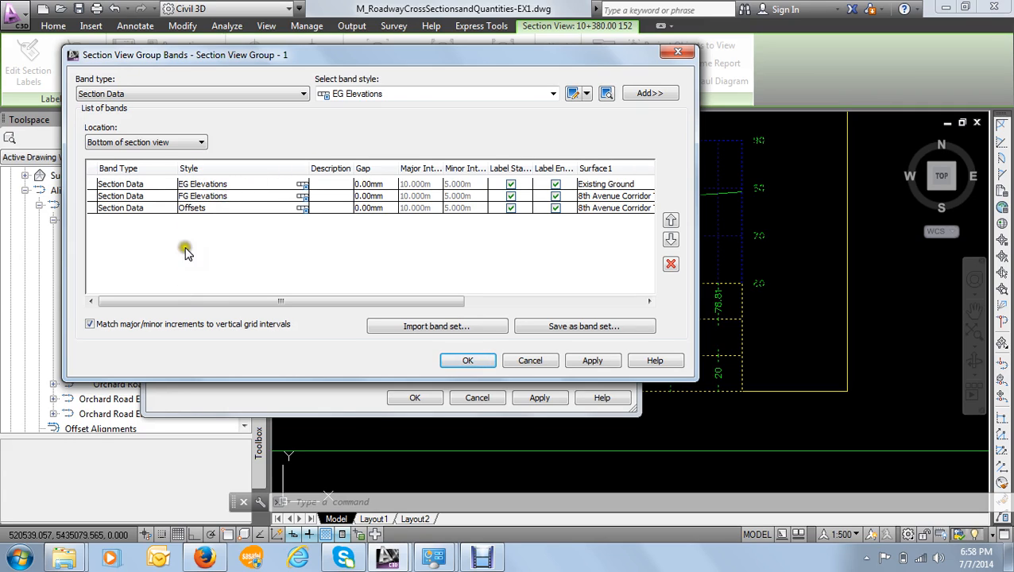
# - Check the surfaces assigned to the EG Elevations and FG Elevations bands of the section view group
pyautogui.click(122, 185)
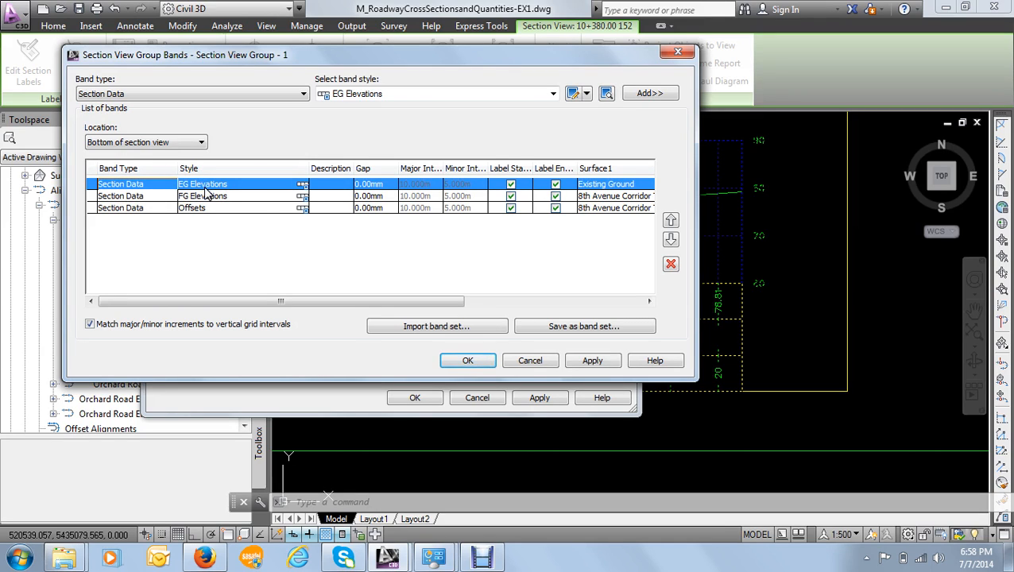
pyautogui.click(151, 200)
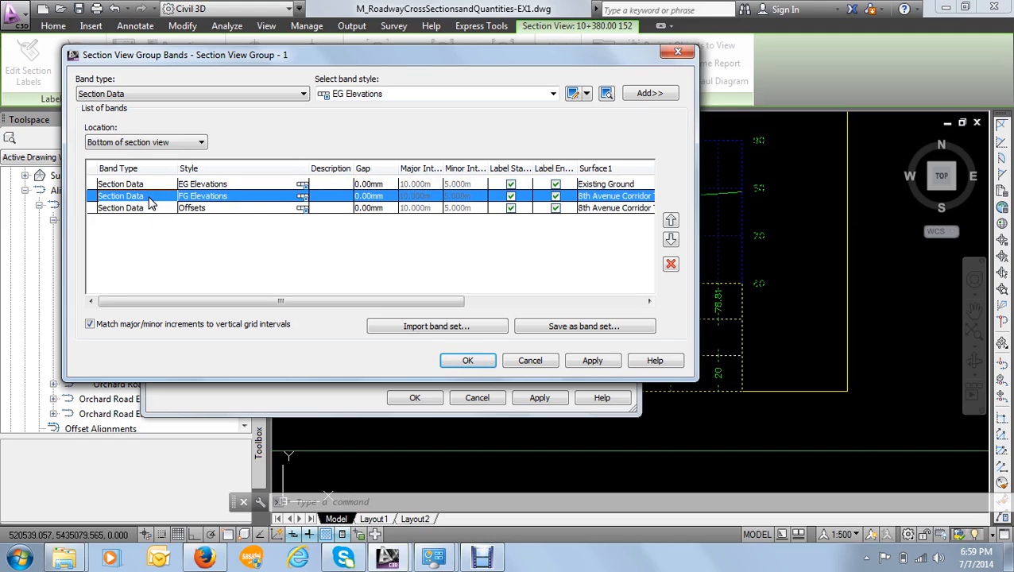
pyautogui.click(139, 184)
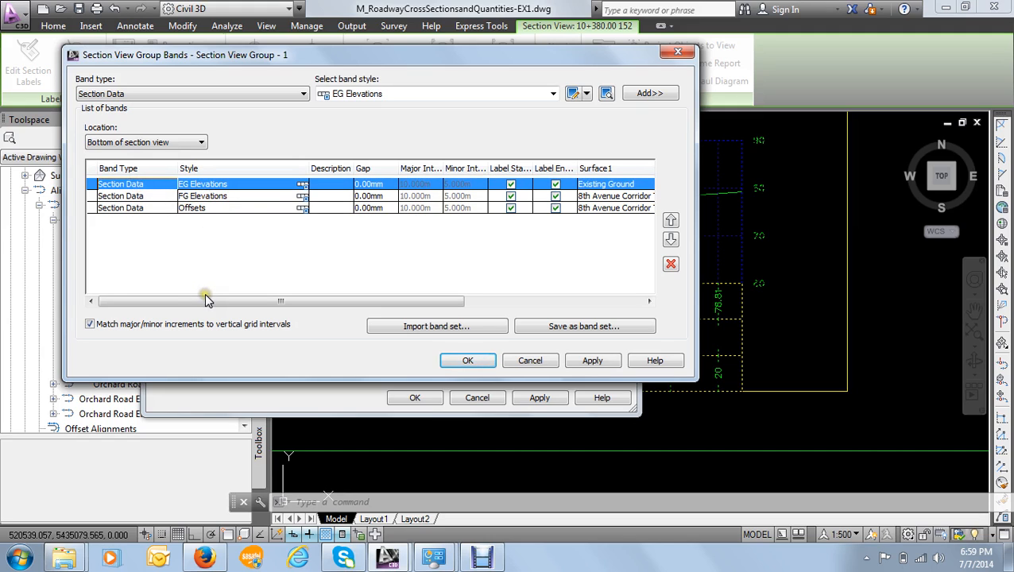
pyautogui.moveTo(203, 305); pyautogui.dragTo(305, 303)
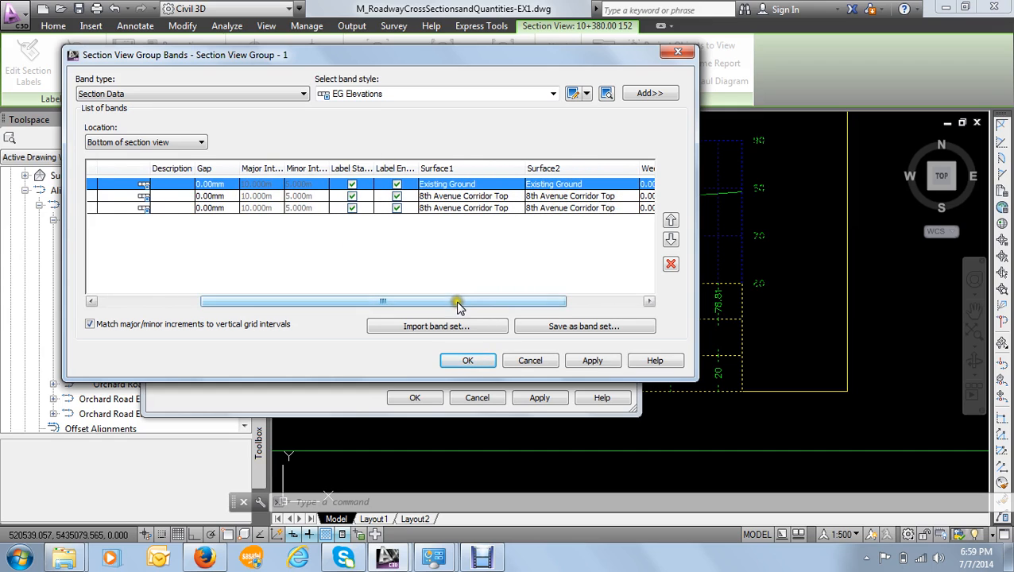
# - Compare the Surface1 and Surface2 assignments across the EG Elevations, FG Elevations and Offsets bands of Section View Group - 1
pyautogui.moveTo(457, 301); pyautogui.dragTo(517, 302)
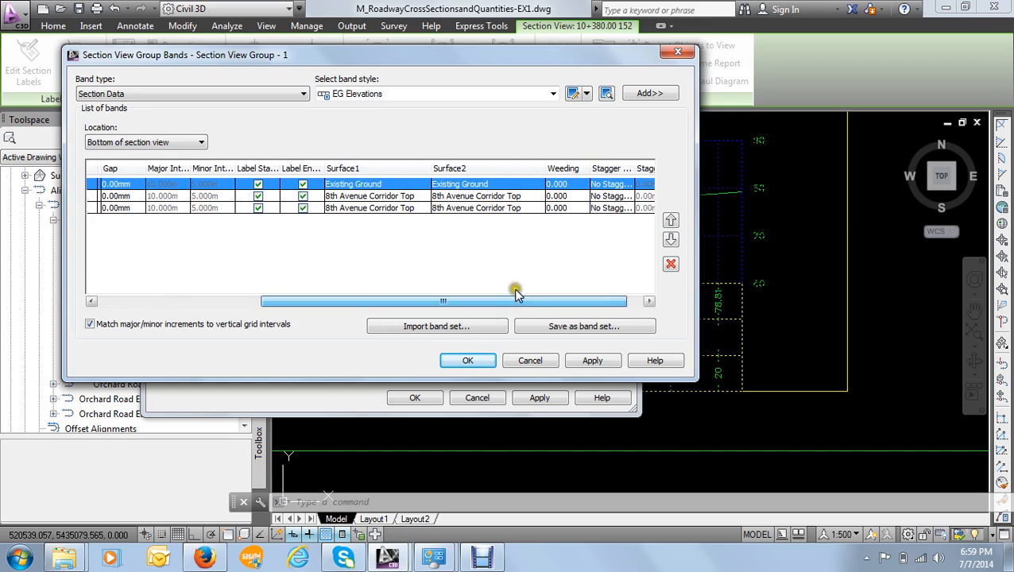
pyautogui.click(374, 186)
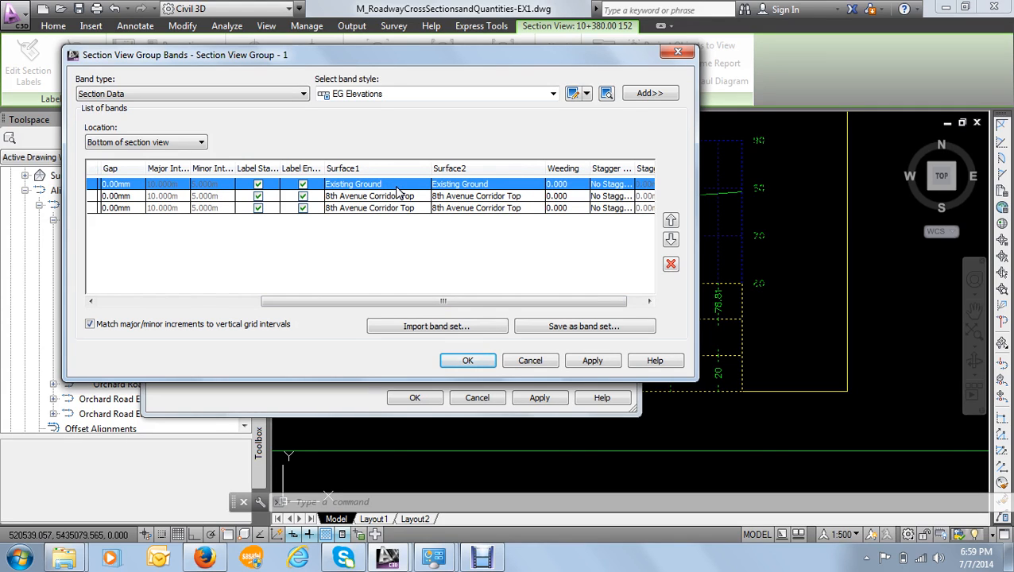
pyautogui.click(501, 231)
pyautogui.moveTo(306, 299); pyautogui.dragTo(210, 321)
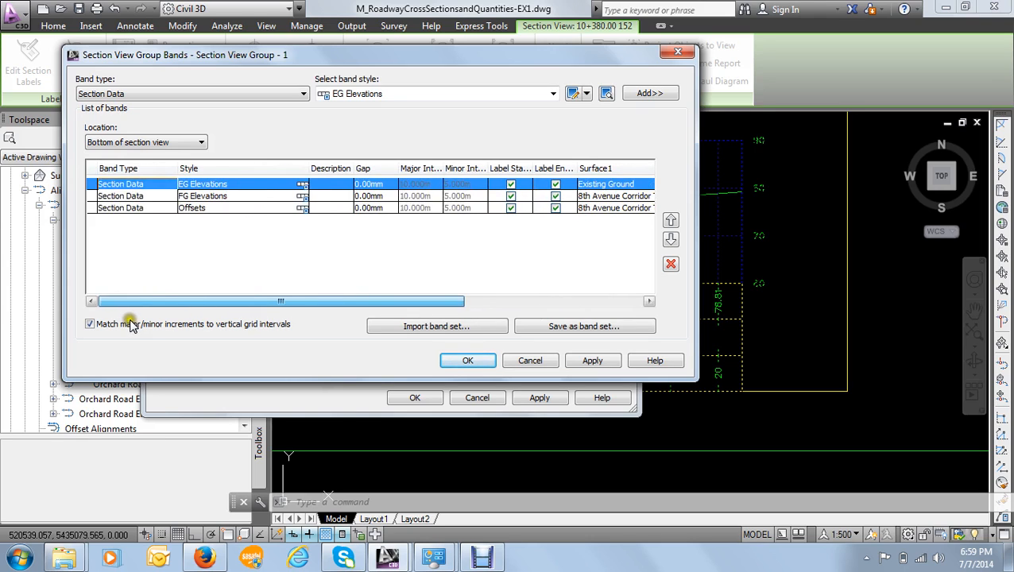
pyautogui.moveTo(131, 326); pyautogui.dragTo(459, 324)
pyautogui.click(449, 185)
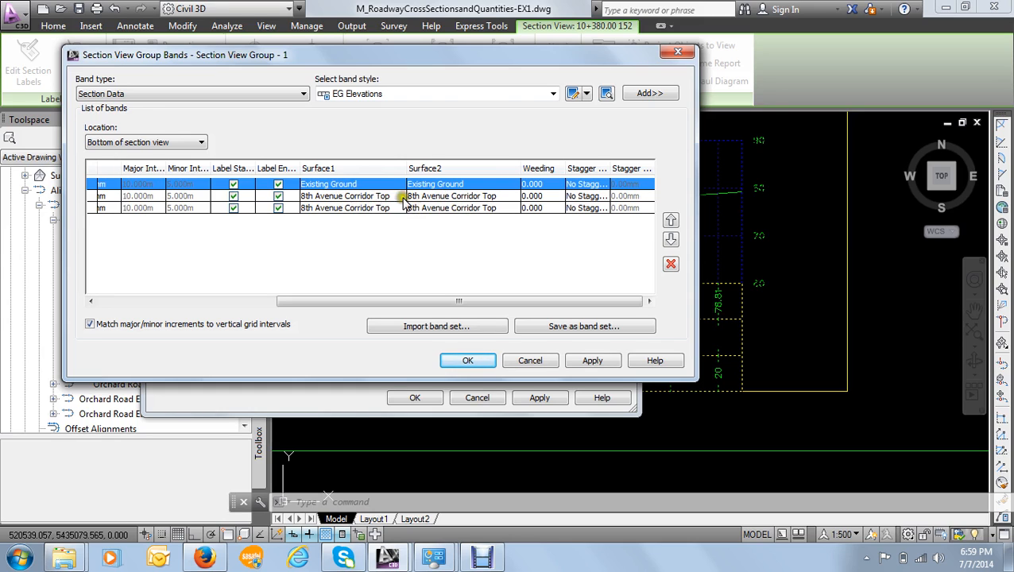
pyautogui.moveTo(418, 299); pyautogui.dragTo(464, 310)
# - Accept the band set of Section View Group - 1, apply the group properties and clear the section view selection
pyautogui.click(470, 359)
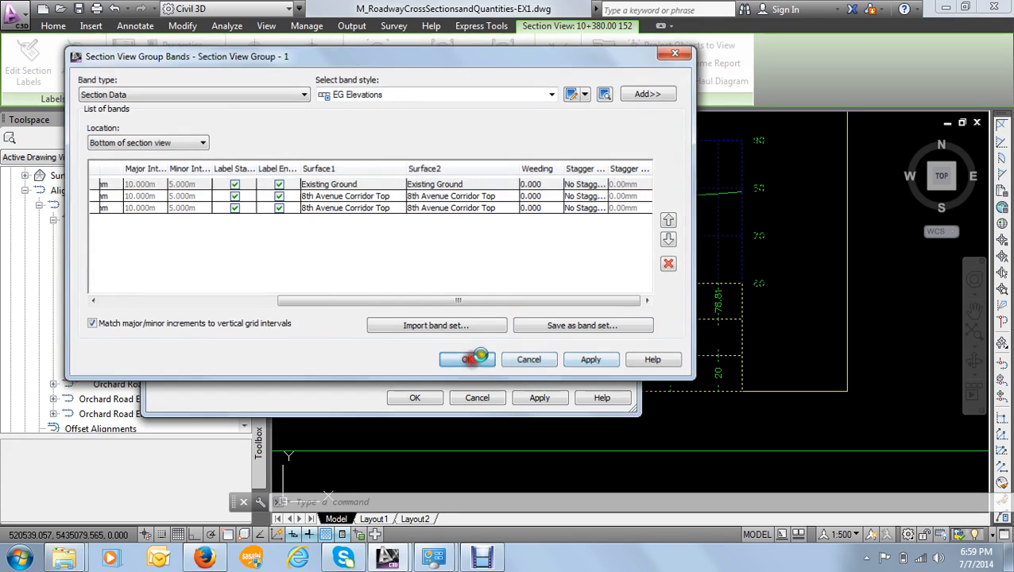
pyautogui.click(537, 400)
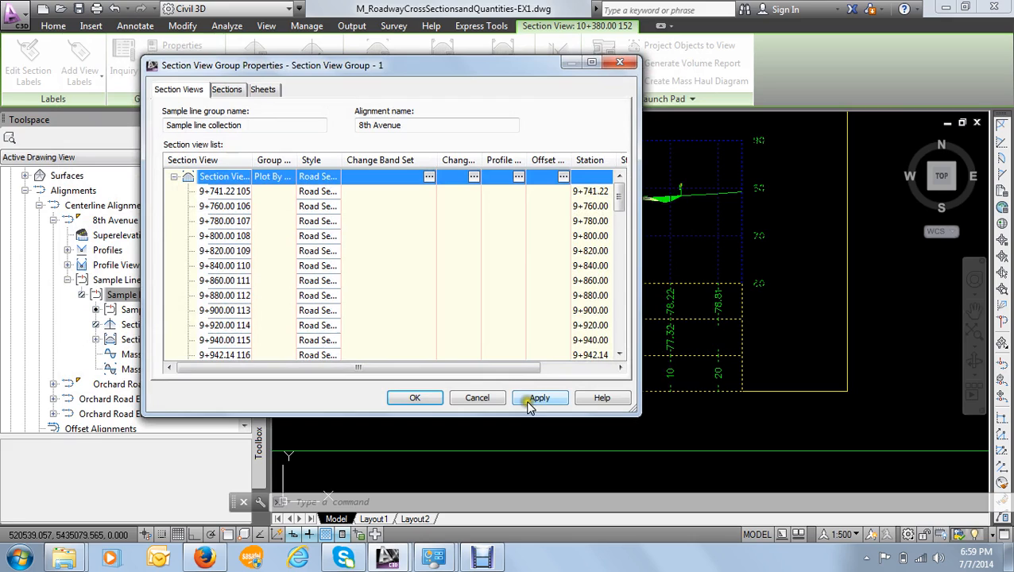
pyautogui.click(570, 372)
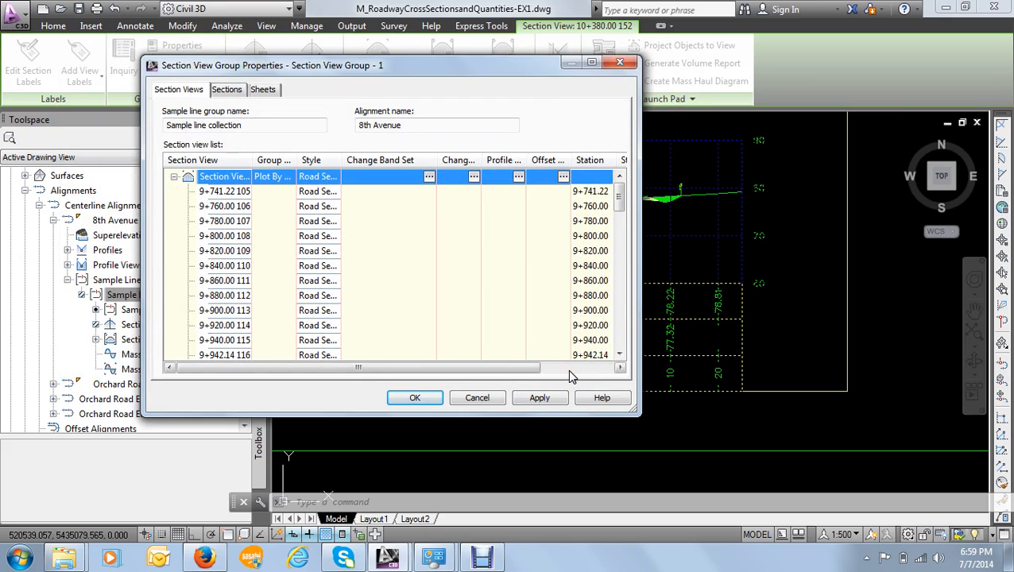
pyautogui.click(539, 399)
pyautogui.click(422, 401)
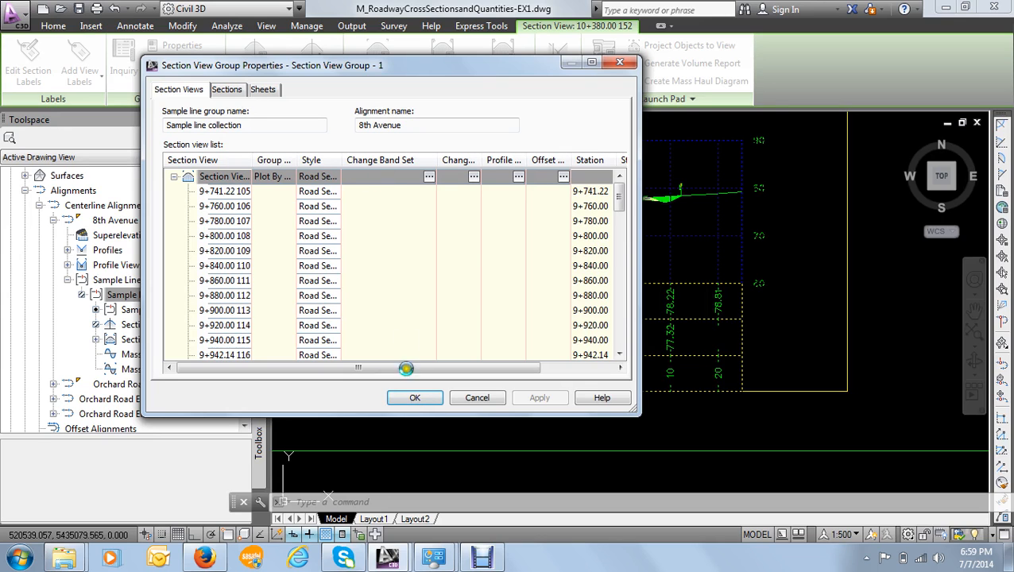
pyautogui.click(413, 399)
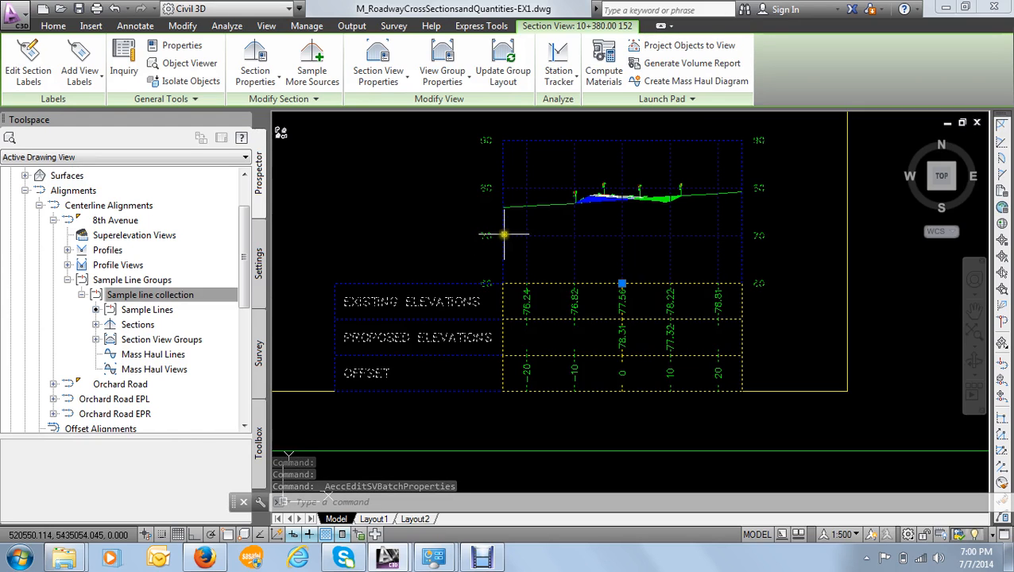
pyautogui.press('Escape')
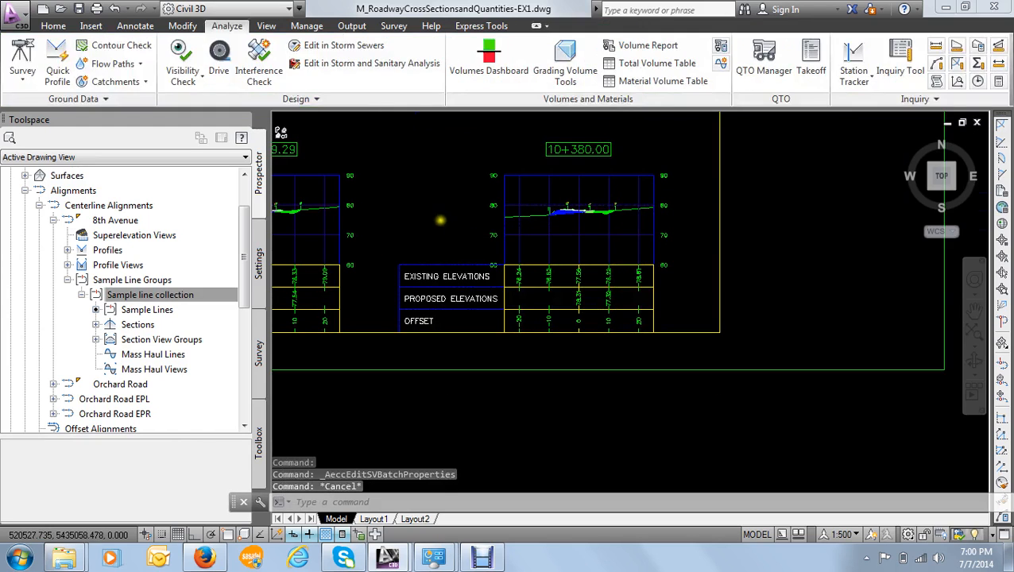
# - Examine the cross-section sheets, including the material areas and elevation bands of the section view at station 10+441.42
pyautogui.scroll(2, 529, 200)
pyautogui.moveTo(529, 201)
pyautogui.mouseDown(button='middle')
pyautogui.moveTo(475, 212)
pyautogui.moveTo(480, 324)
pyautogui.mouseUp(button='middle')
pyautogui.scroll(-5, 474, 212)
pyautogui.scroll(5, 410, 294)
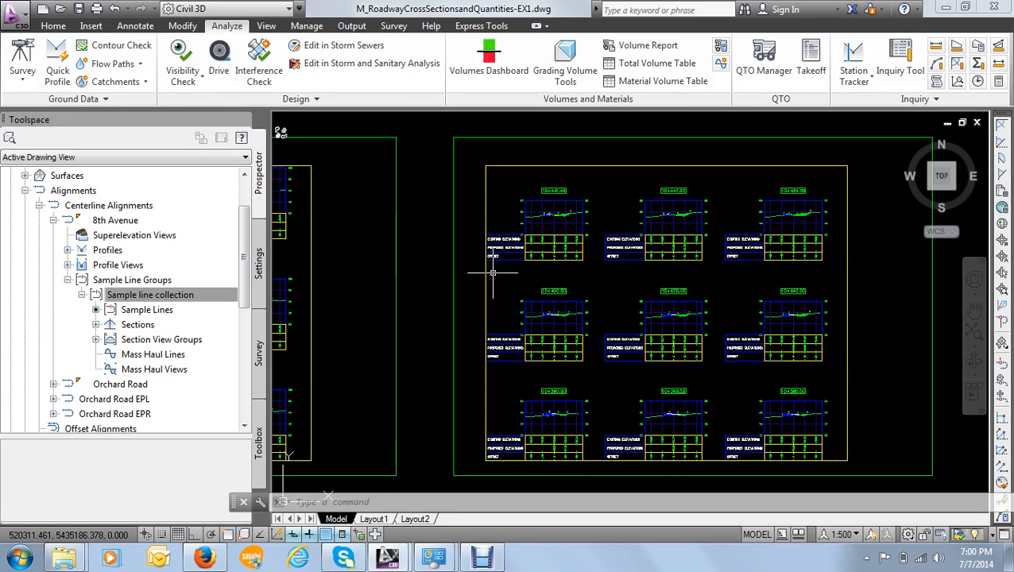
pyautogui.scroll(1, 505, 273)
pyautogui.scroll(1, 518, 272)
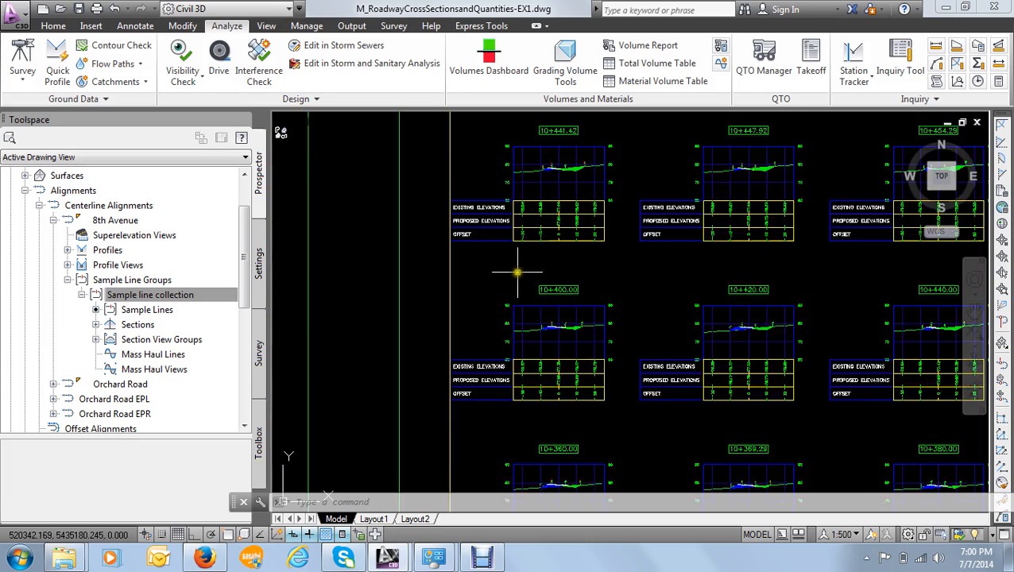
pyautogui.scroll(-3, 611, 274)
pyautogui.scroll(1, 617, 288)
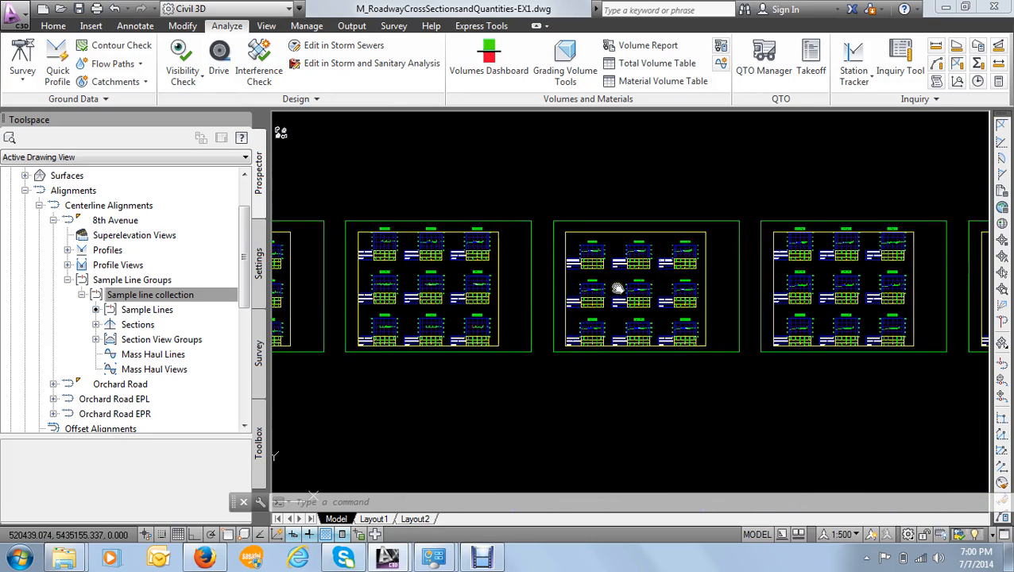
pyautogui.scroll(3, 517, 262)
pyautogui.scroll(2, 519, 187)
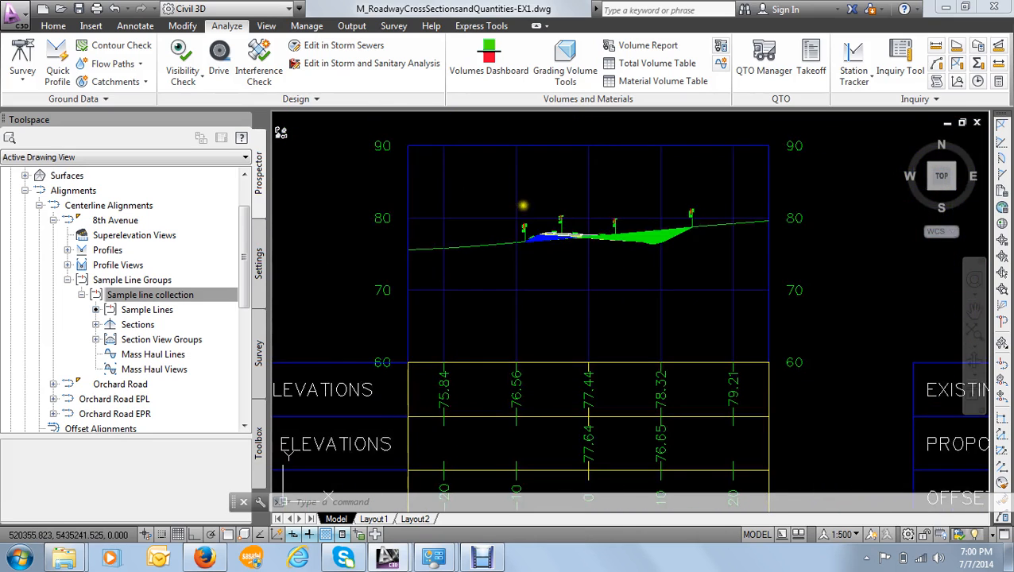
pyautogui.moveTo(524, 211)
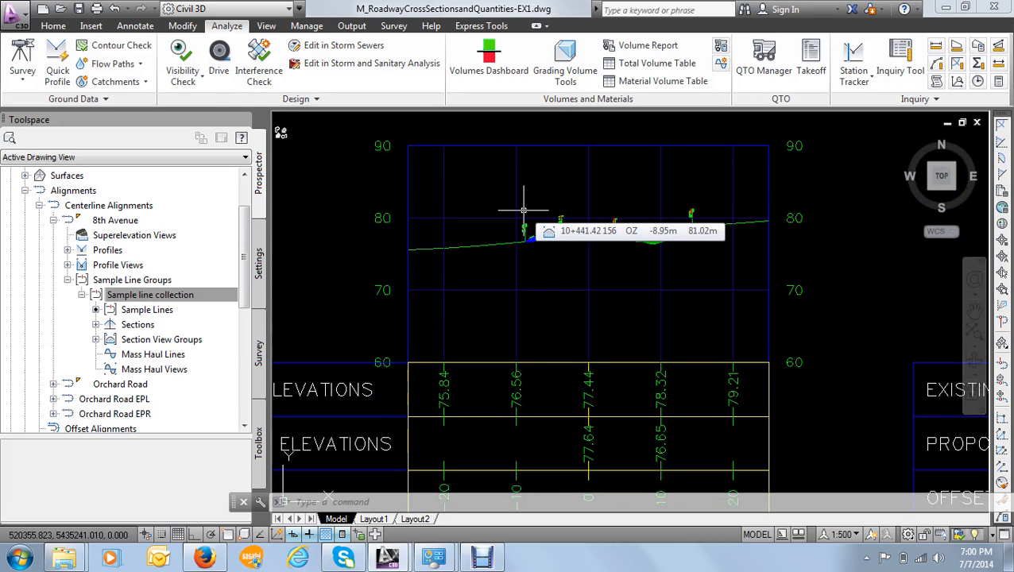
pyautogui.scroll(-5, 523, 211)
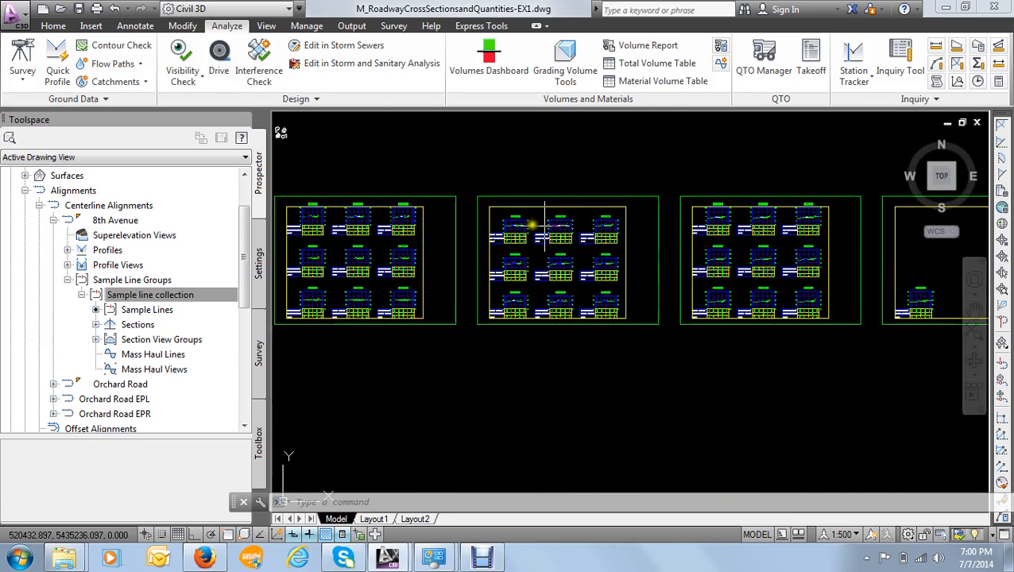
pyautogui.moveTo(656, 159); pyautogui.dragTo(566, 217, button='middle')
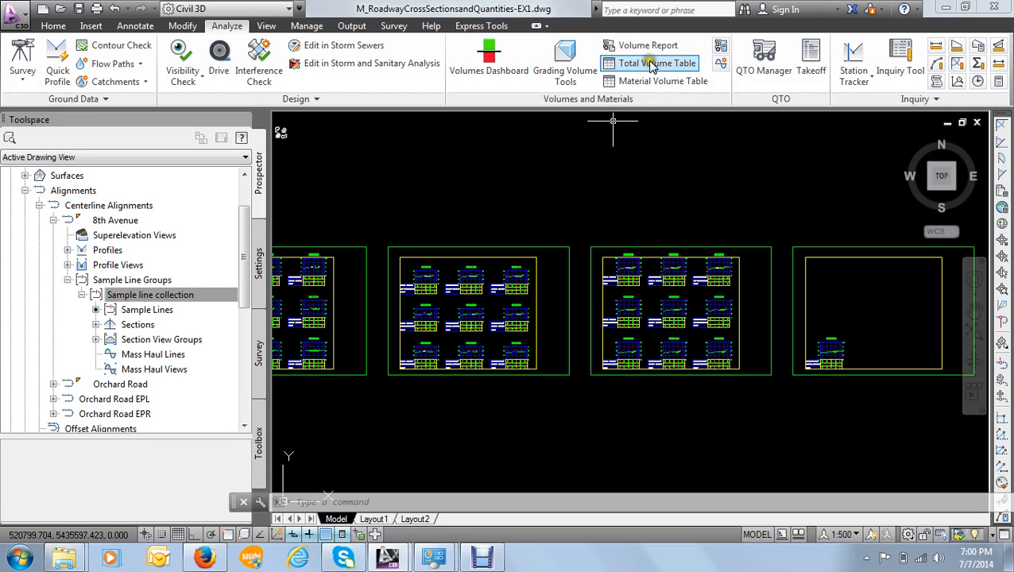
# - Show the available report utilities and view the full row of cross-section sheets
pyautogui.click(260, 461)
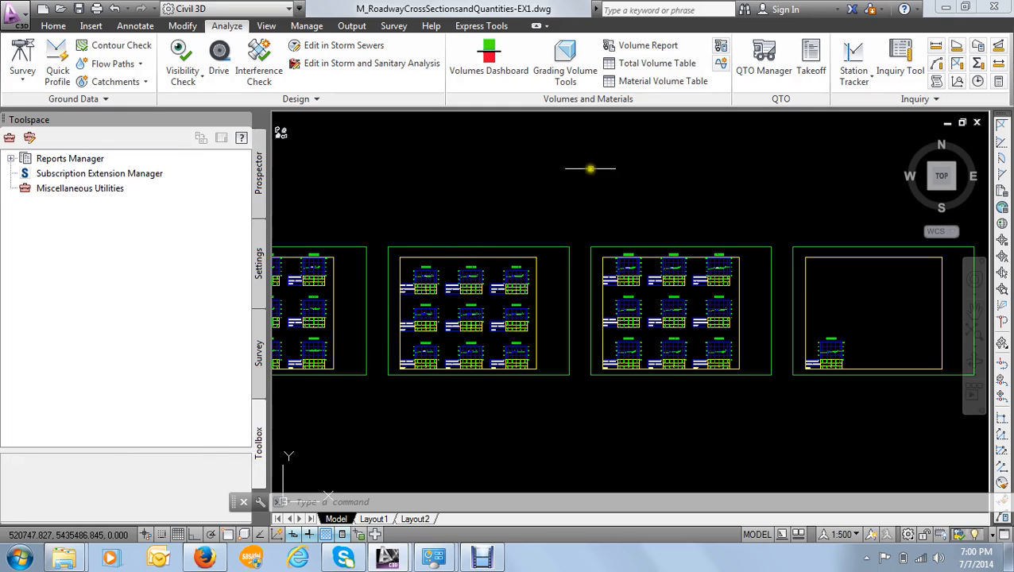
pyautogui.scroll(-4, 600, 197)
pyautogui.scroll(4, 579, 252)
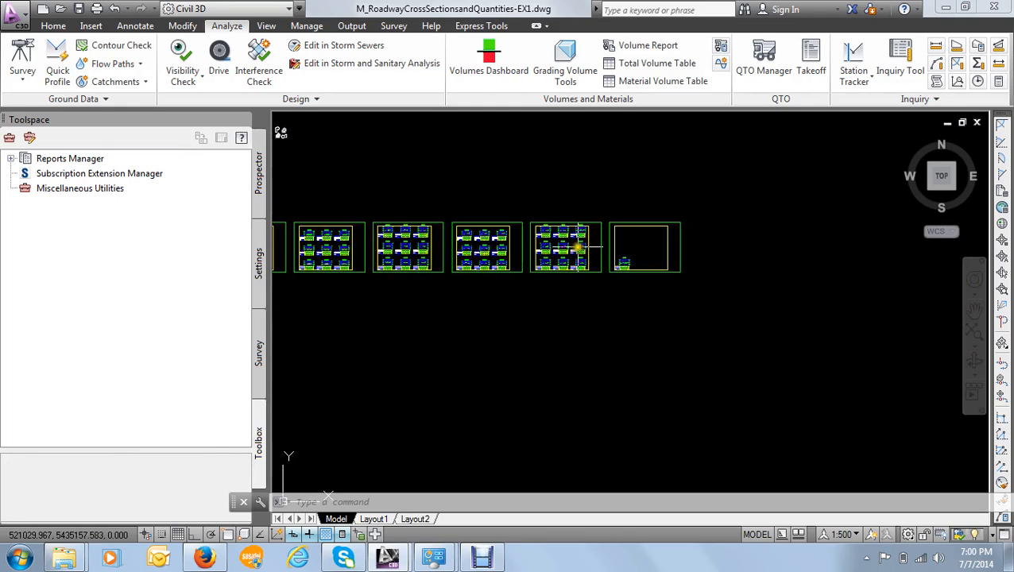
pyautogui.scroll(-4, 579, 232)
pyautogui.moveTo(570, 165); pyautogui.dragTo(477, 250, button='middle')
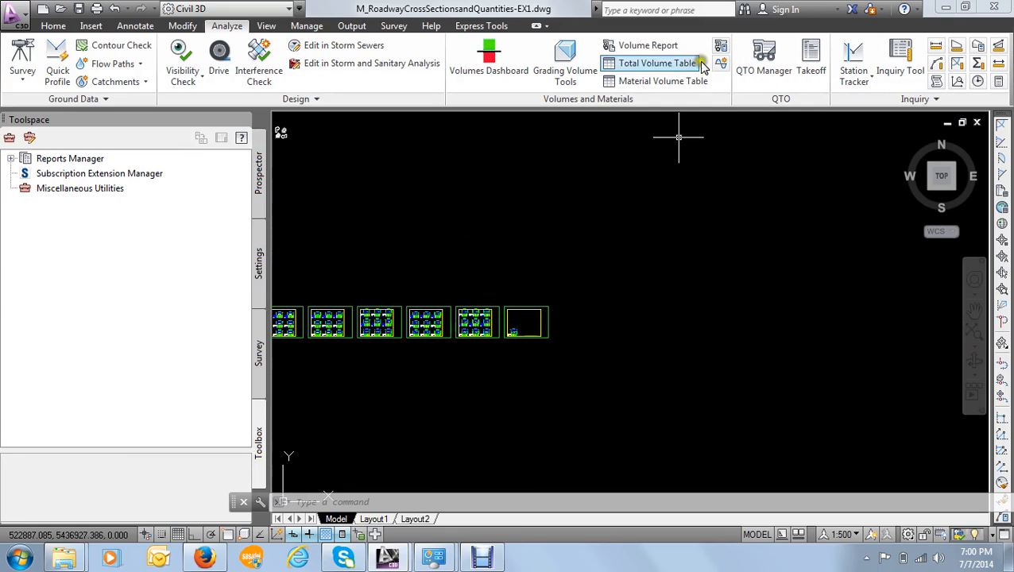
# - Start a volume report for 8th Avenue's Sample line collection with the Earth cut & fill material list
pyautogui.click(650, 46)
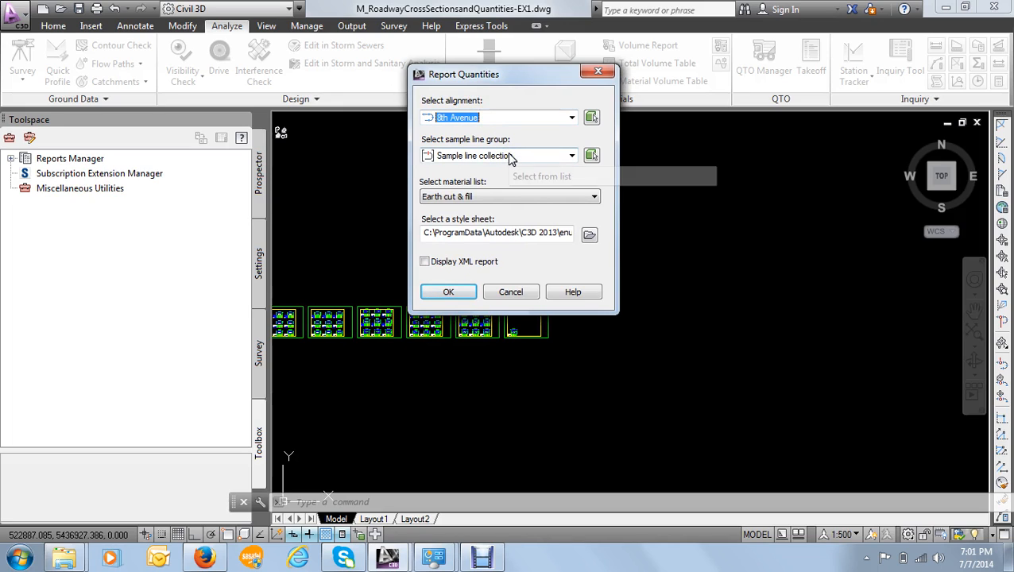
pyautogui.click(481, 198)
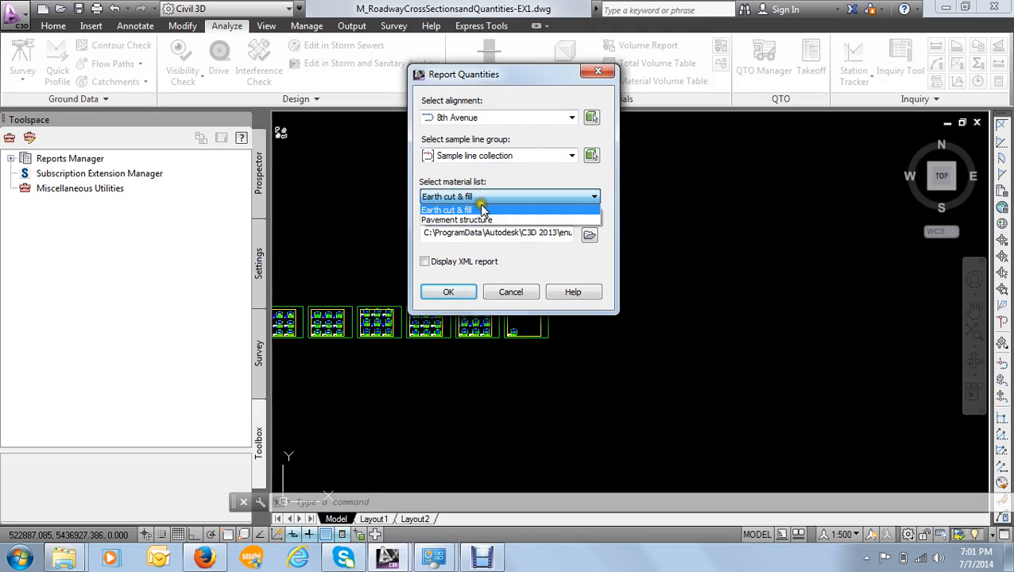
pyautogui.click(474, 208)
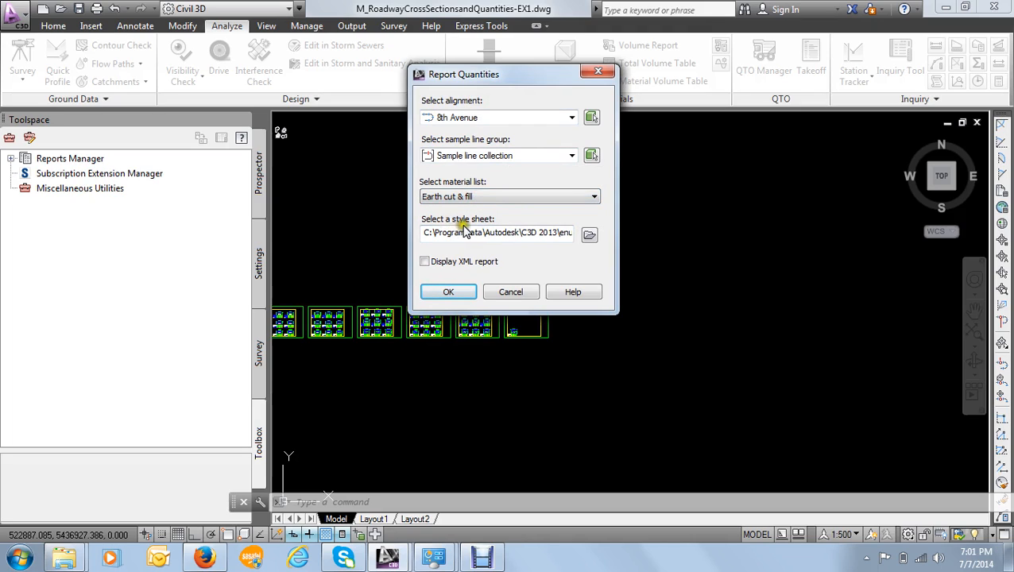
# - Assign the Select Material.xsl style sheet to the volume report and generate it without changing the XML display option
pyautogui.click(589, 236)
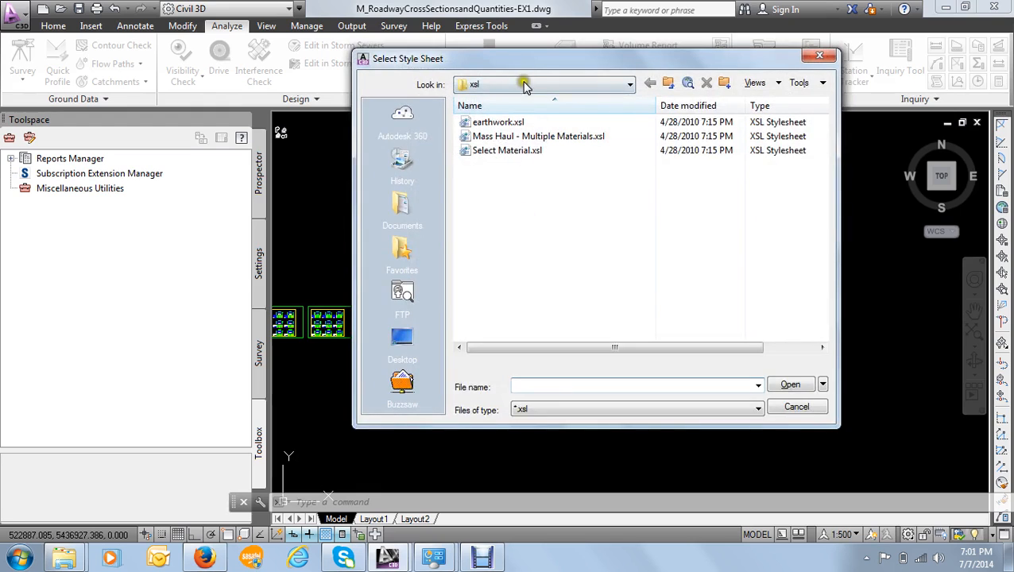
pyautogui.moveTo(529, 64); pyautogui.dragTo(510, 49)
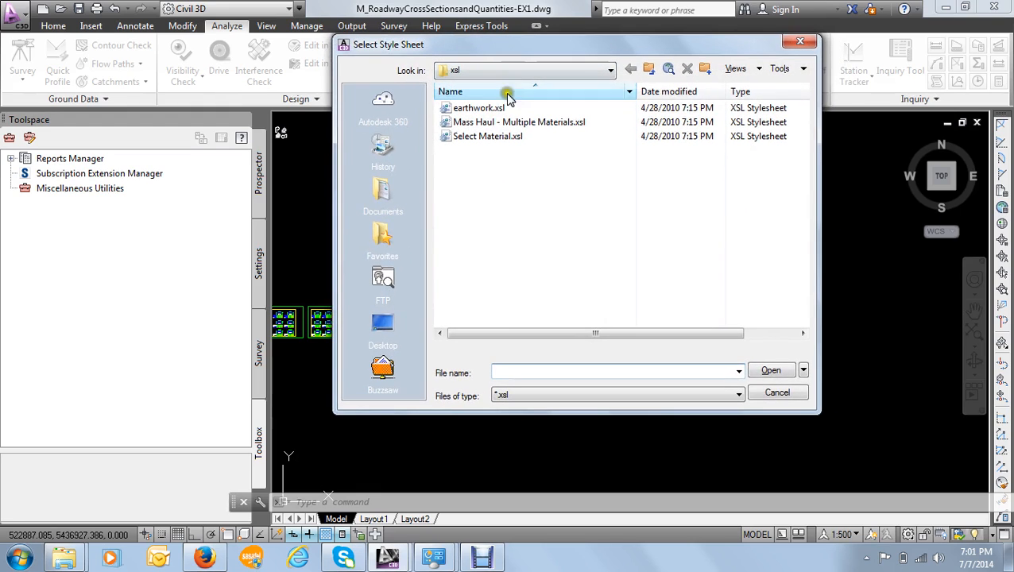
pyautogui.click(487, 137)
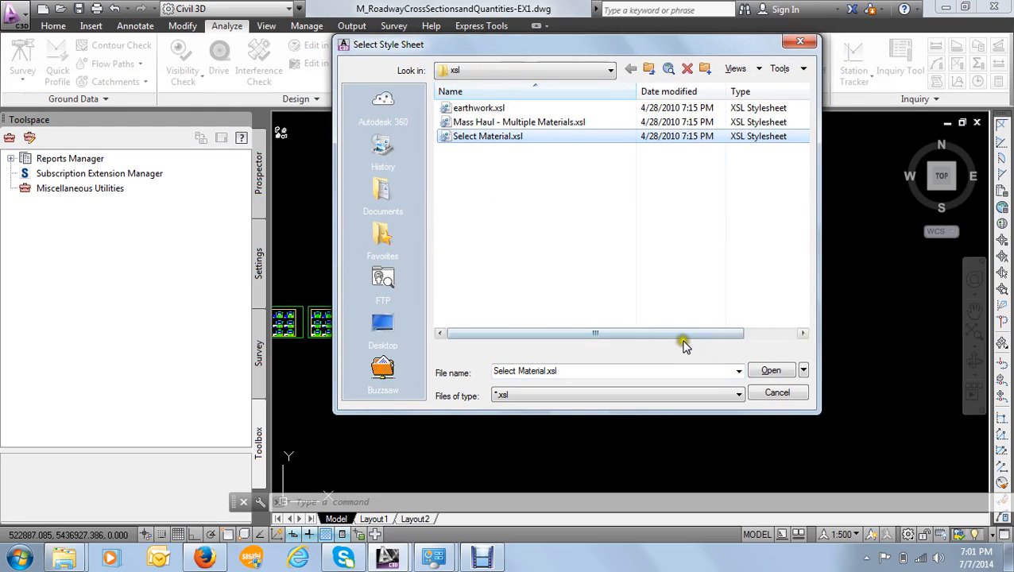
pyautogui.click(771, 371)
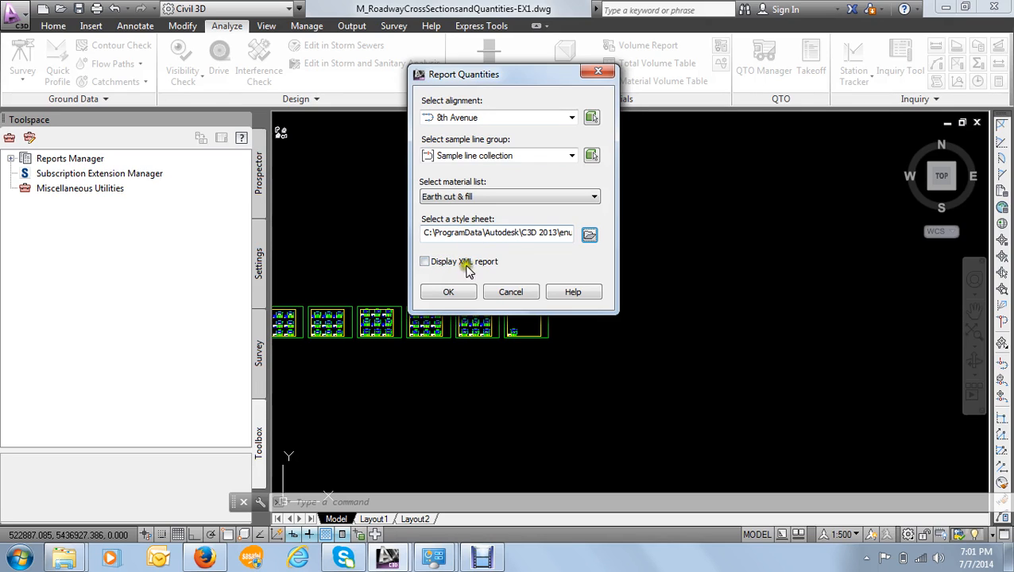
pyautogui.click(450, 291)
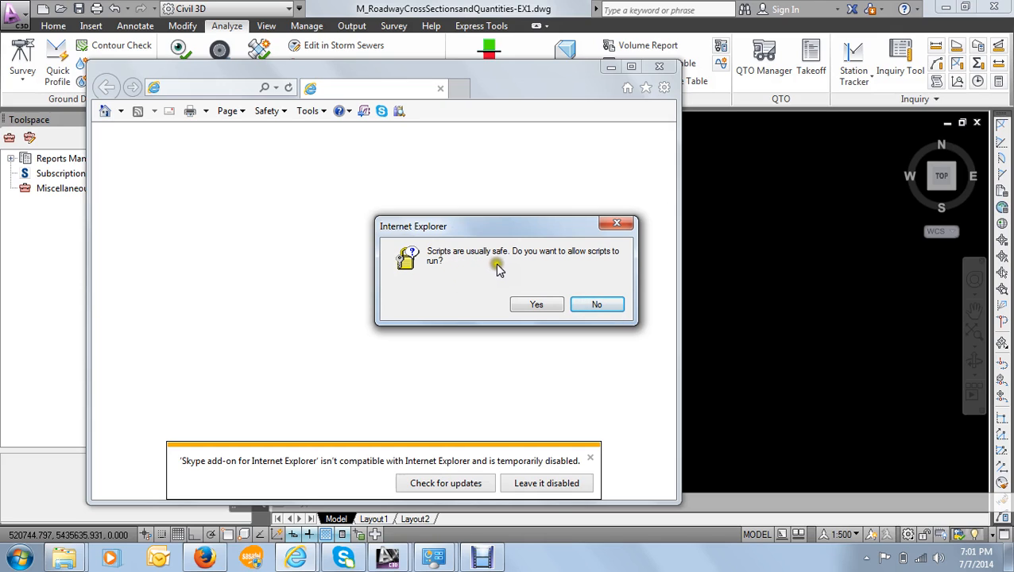
# - Allow the report's scripts to run, postpone the Internet Explorer 11 setup and maximize the report window
pyautogui.click(528, 308)
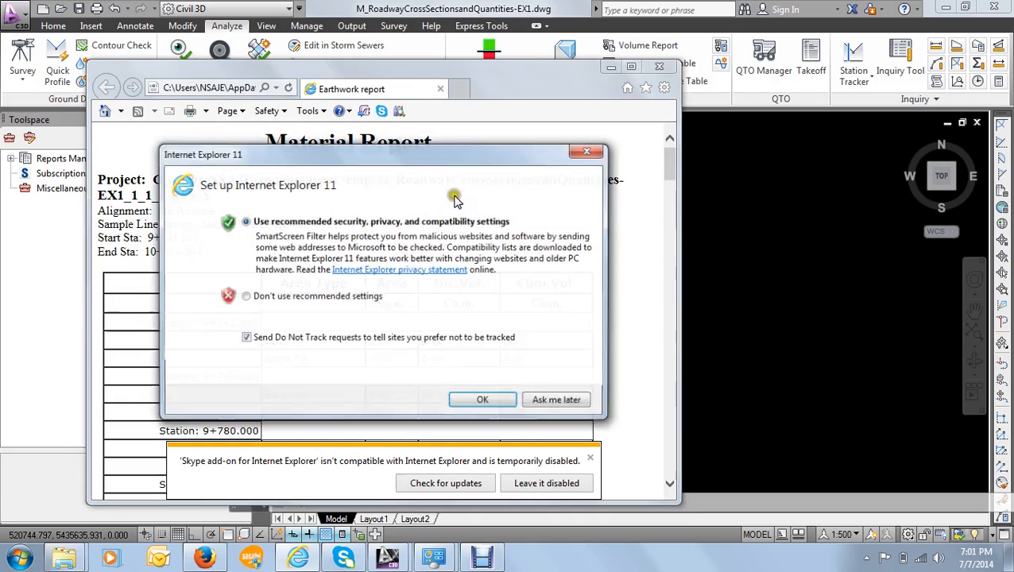
pyautogui.click(556, 402)
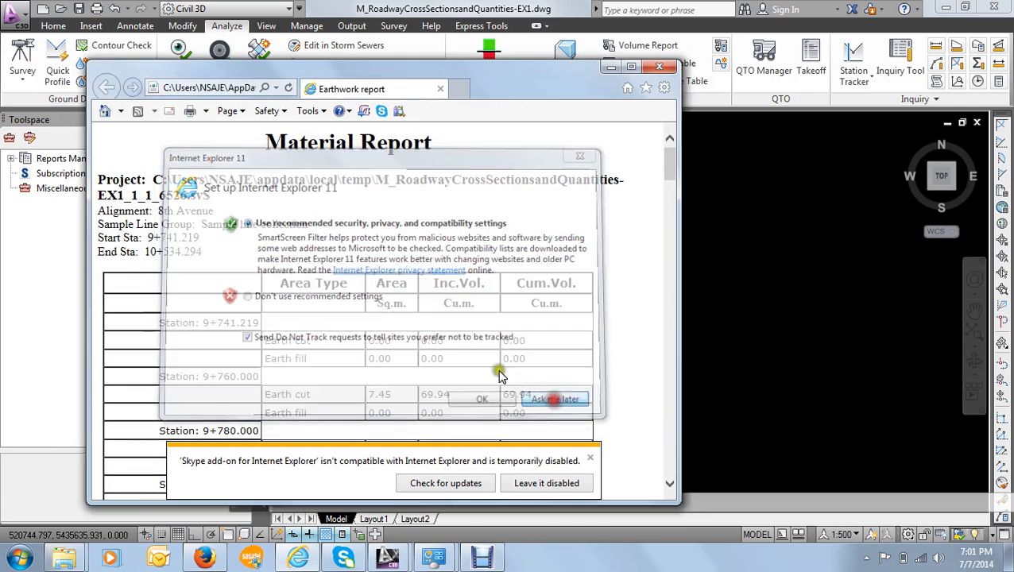
pyautogui.click(630, 66)
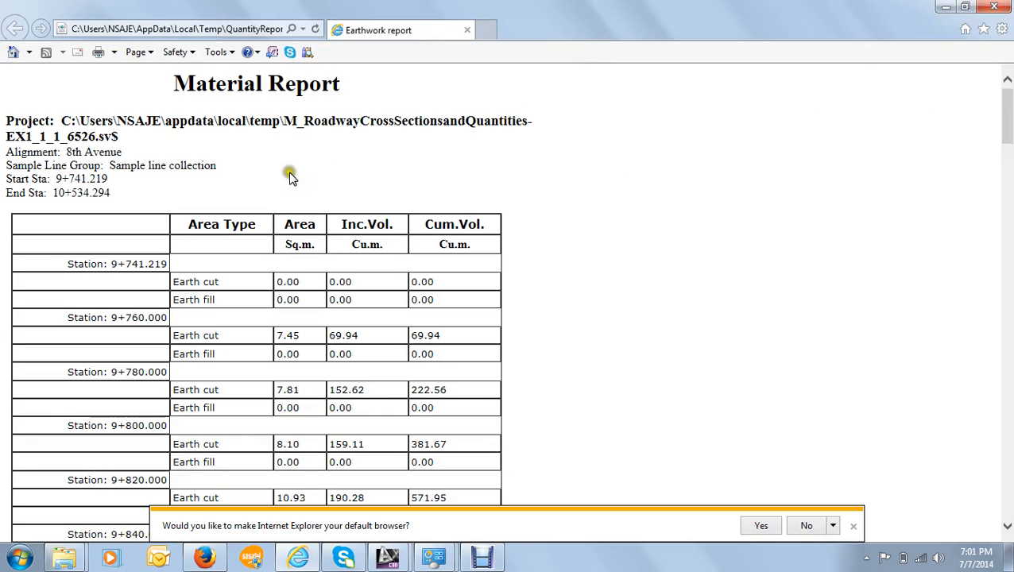
# - Examine the earth cut and fill areas and volumes by station in the Material Report, including its header
pyautogui.scroll(-1, 282, 172)
pyautogui.scroll(-18, 286, 175)
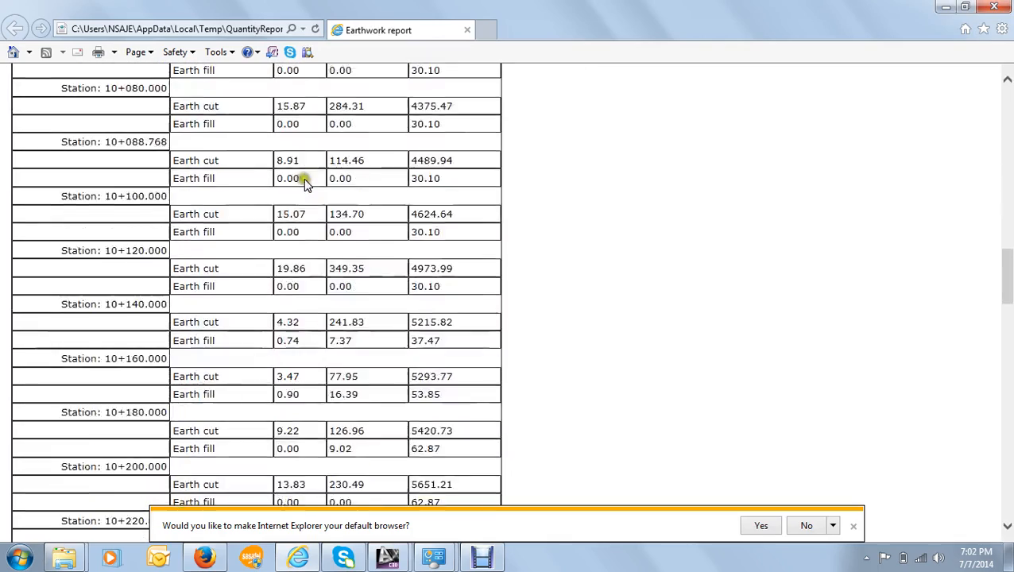
pyautogui.scroll(-20, 304, 178)
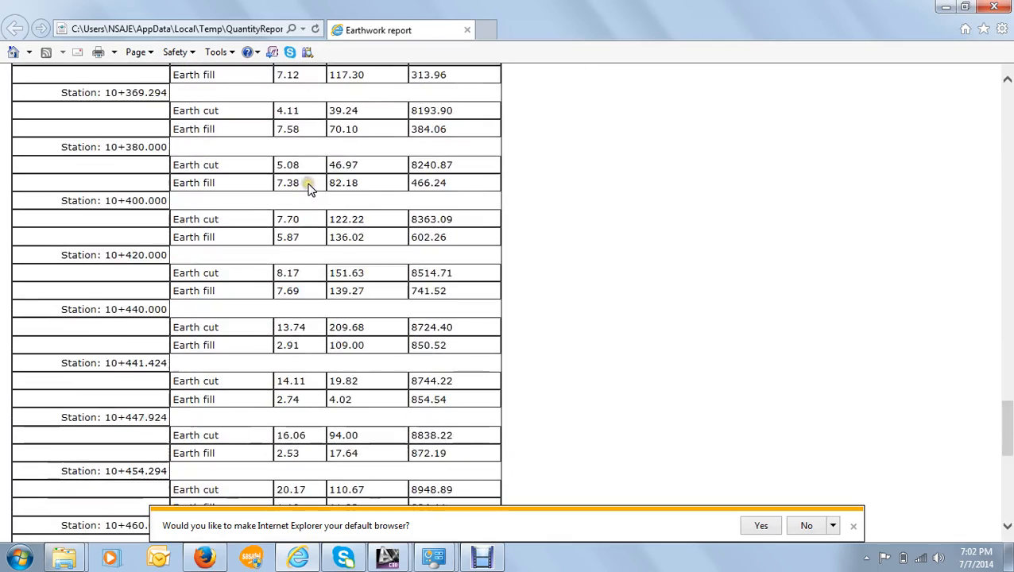
pyautogui.scroll(12, 310, 189)
pyautogui.scroll(-16, 311, 194)
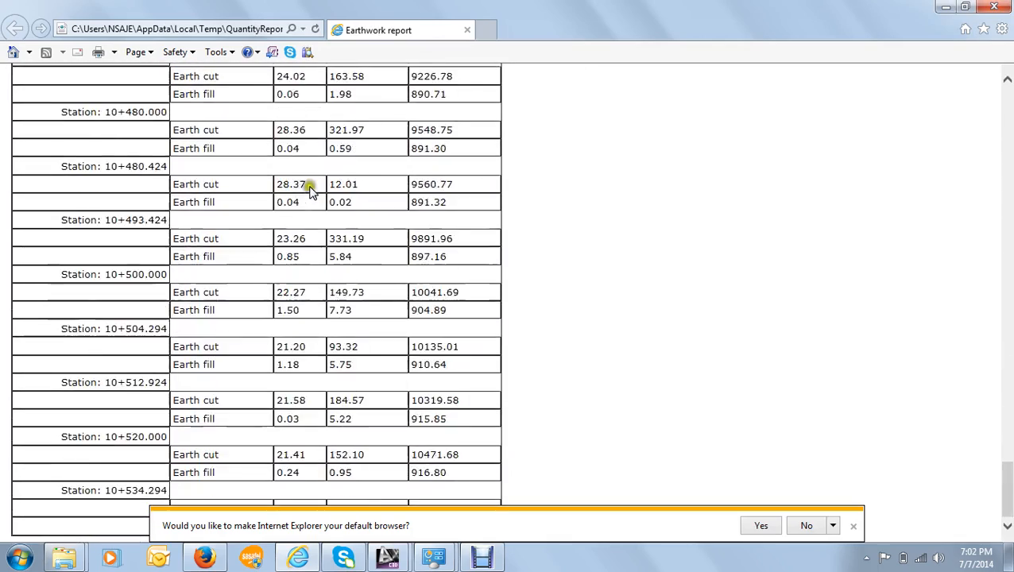
pyautogui.scroll(14, 334, 211)
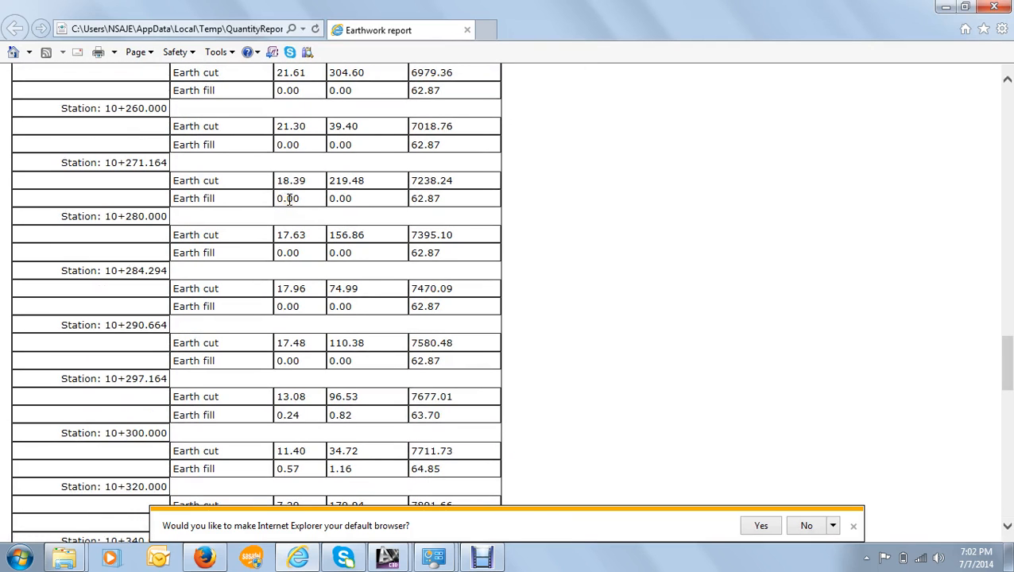
pyautogui.click(290, 199)
pyautogui.scroll(20, 199, 111)
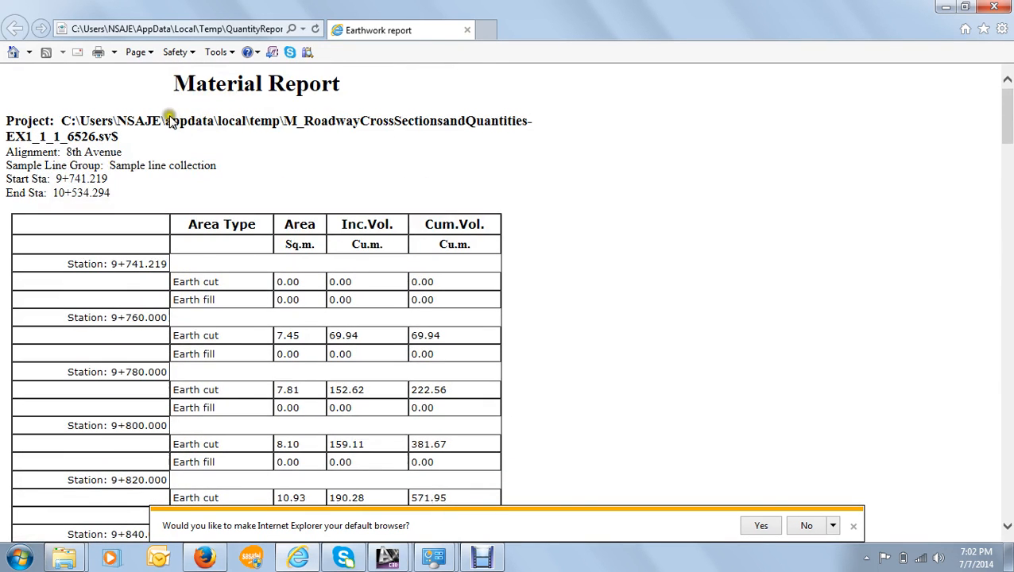
pyautogui.moveTo(180, 86); pyautogui.dragTo(352, 239)
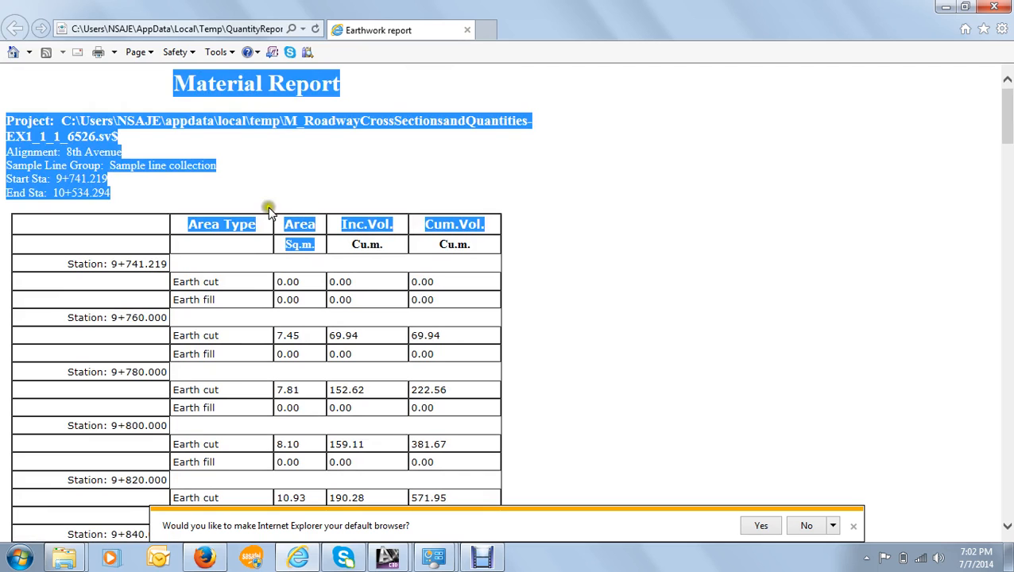
# - Select the entire Material Report and inspect its print options without printing, leaving the content unselected
pyautogui.click(179, 282)
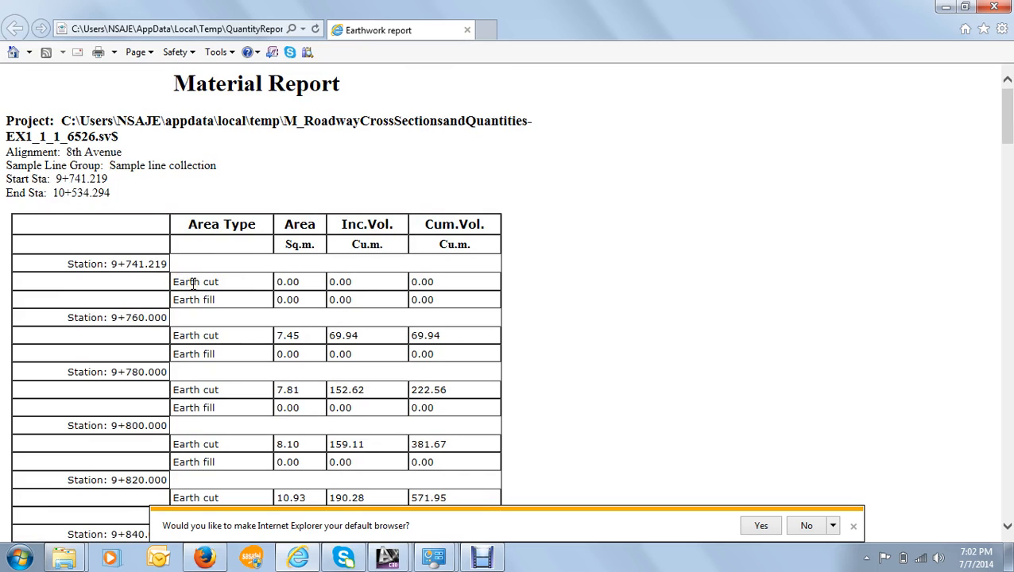
pyautogui.rightClick(189, 253)
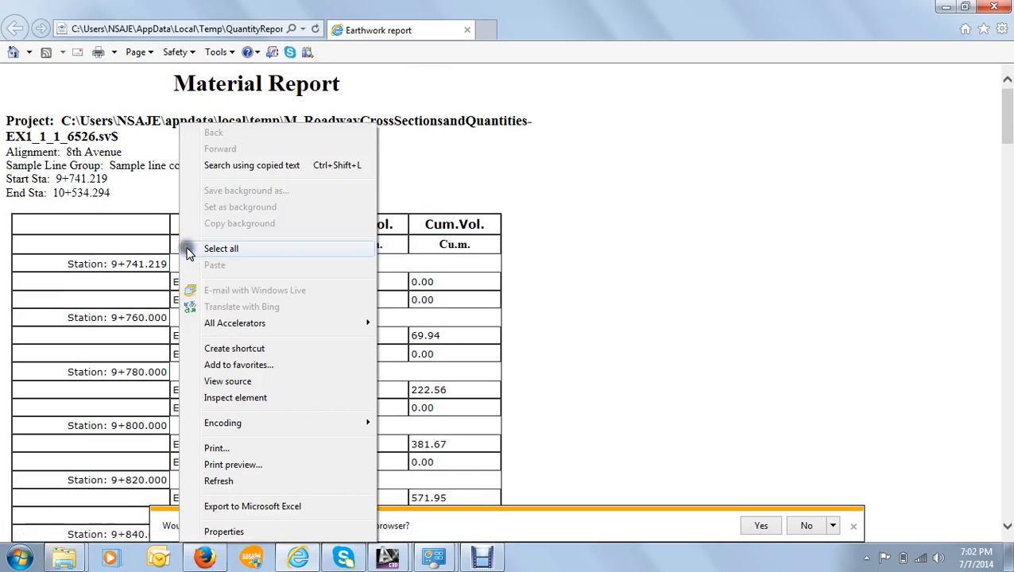
pyautogui.click(219, 249)
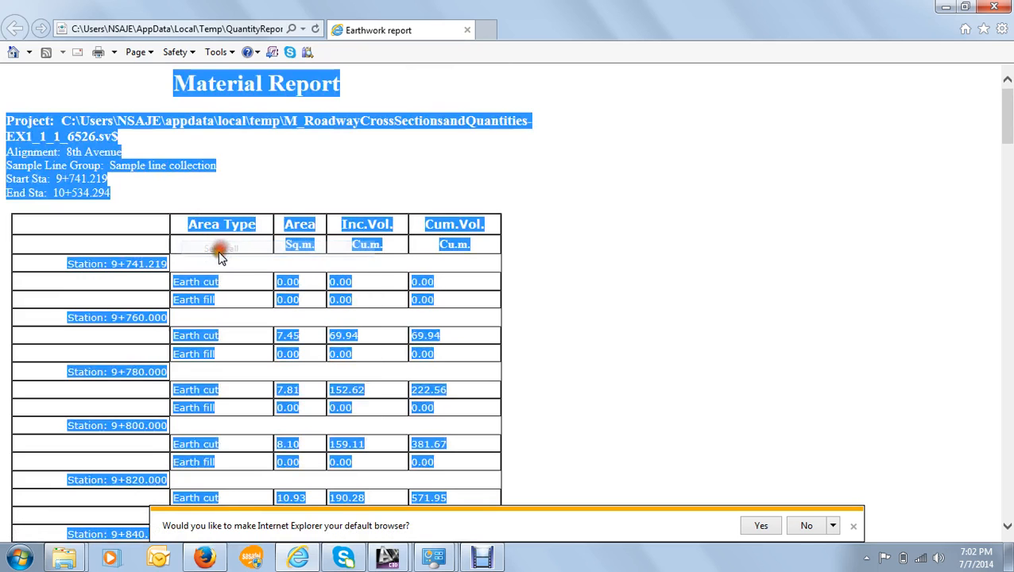
pyautogui.rightClick(210, 342)
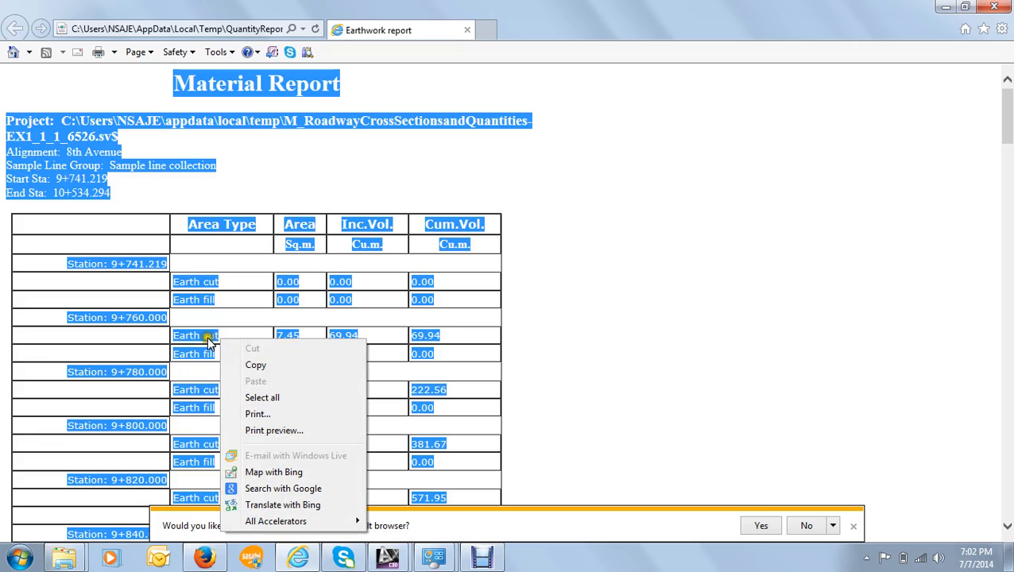
pyautogui.rightClick(207, 339)
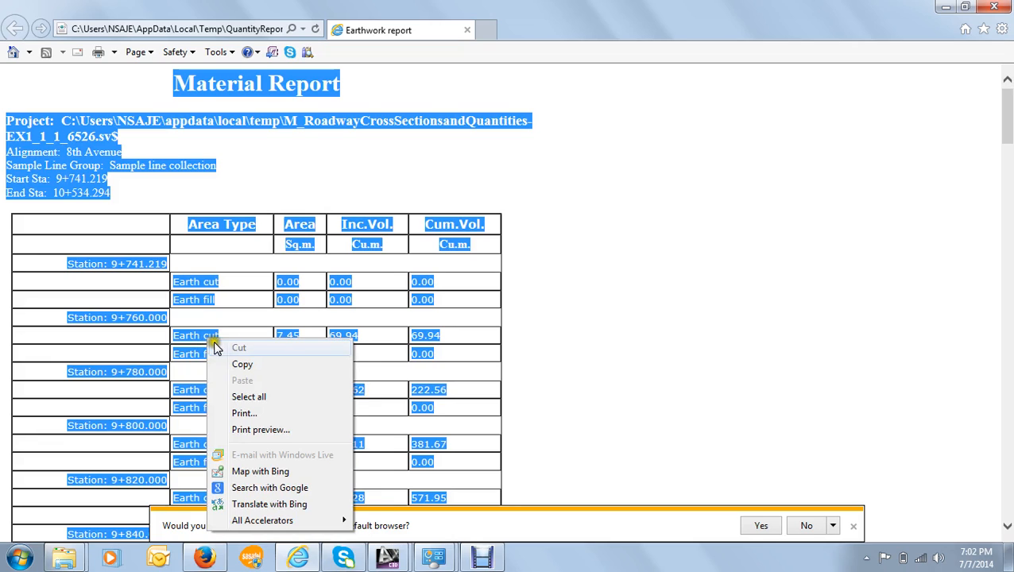
pyautogui.click(268, 416)
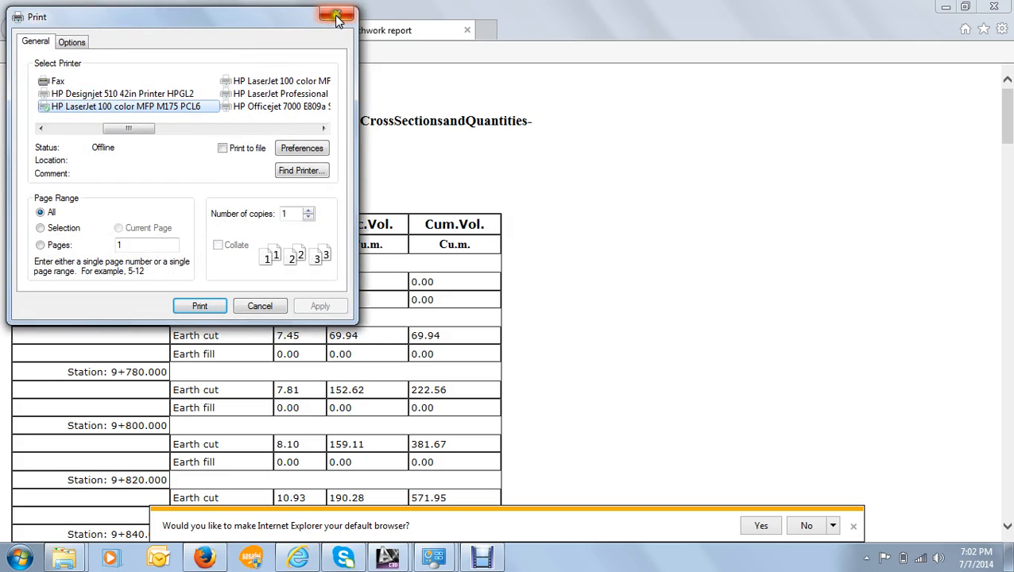
pyautogui.click(339, 16)
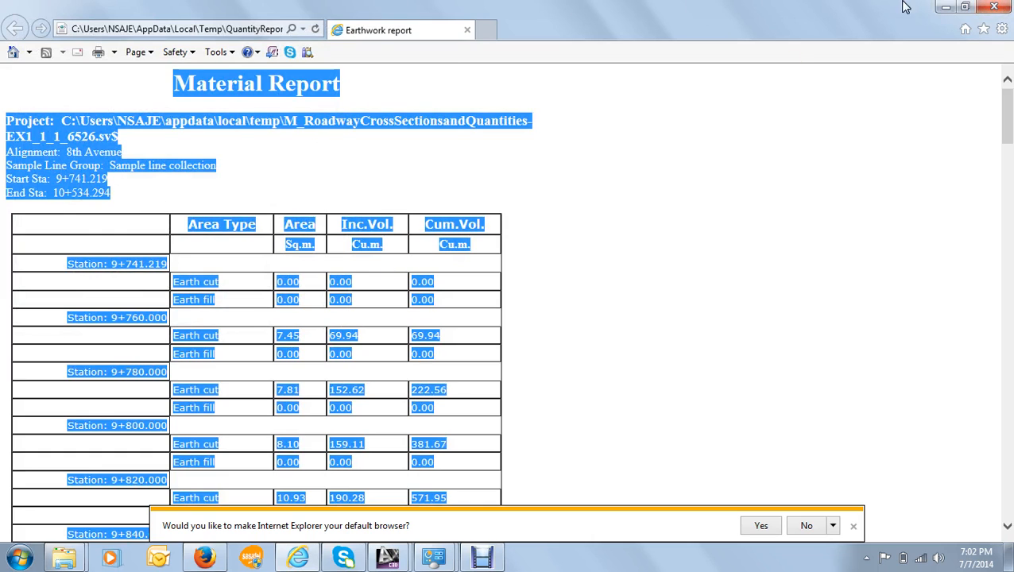
pyautogui.click(156, 148)
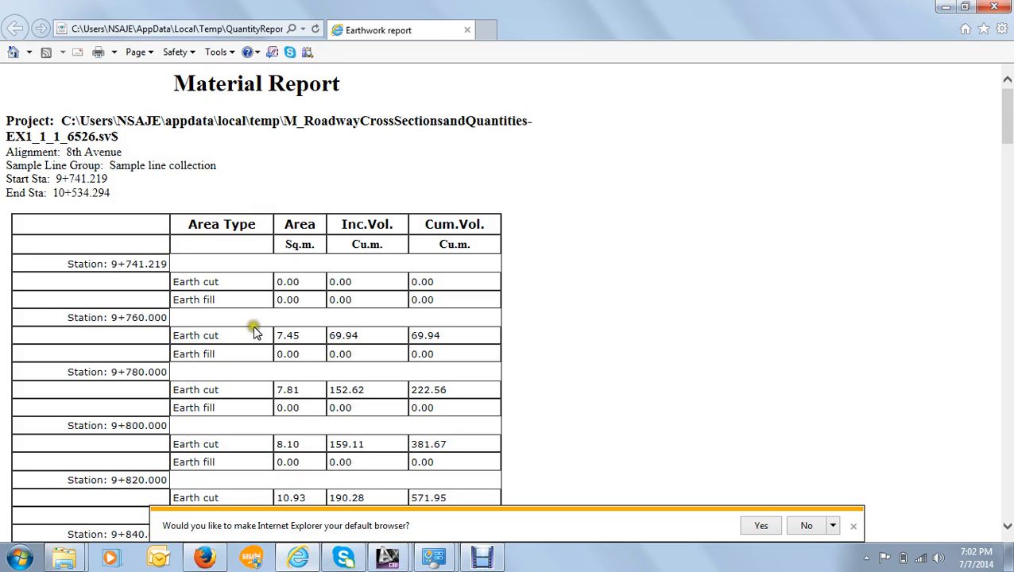
# - Return to Civil 3D and start a volume report for 8th Avenue with the Pavement structure material list
pyautogui.click(945, 7)
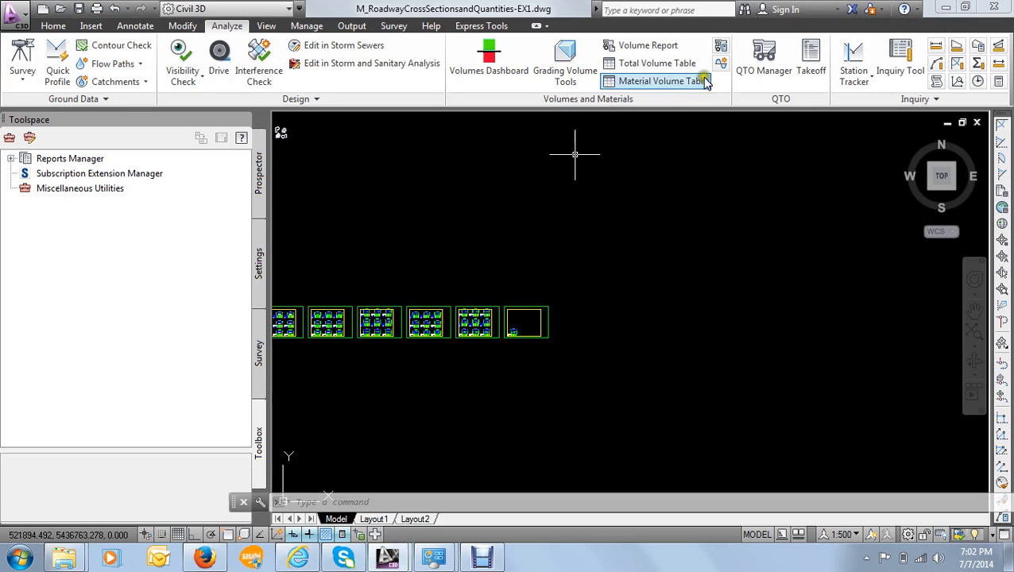
pyautogui.click(647, 45)
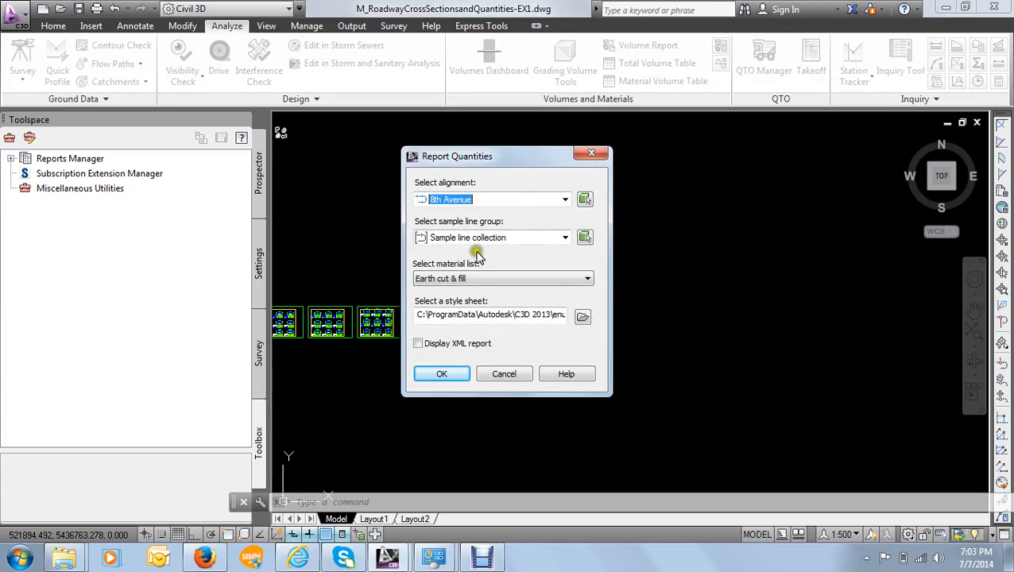
pyautogui.click(479, 280)
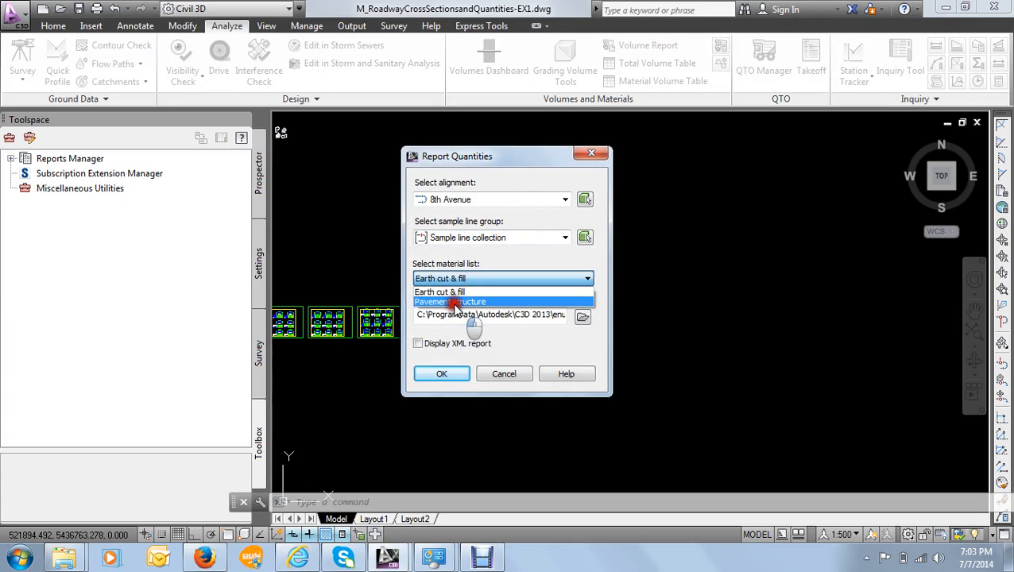
pyautogui.click(453, 301)
# - Assign the Select Material.xsl style sheet, generate the pavement report and allow its scripts to run
pyautogui.click(582, 317)
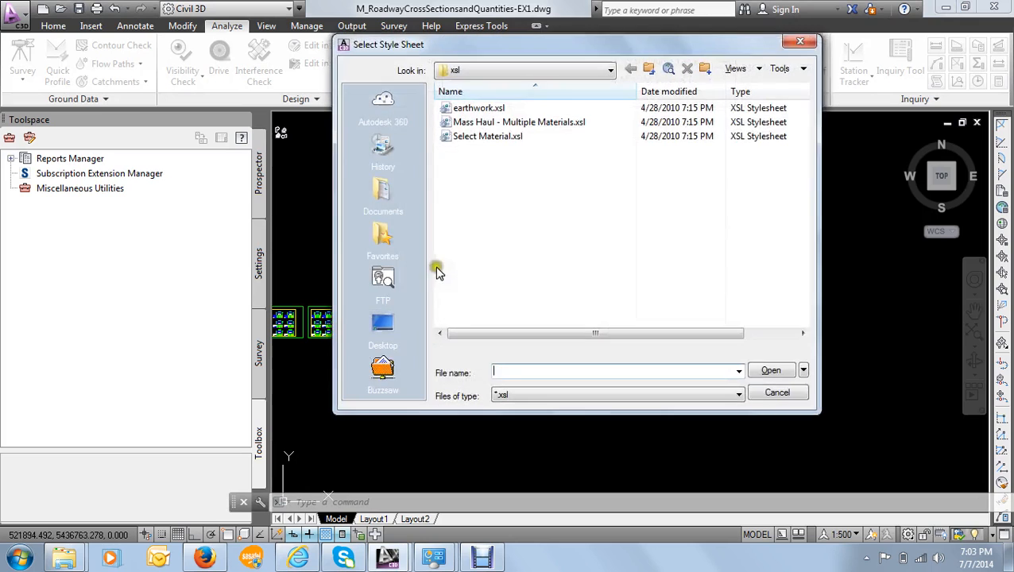
pyautogui.click(484, 137)
pyautogui.click(767, 370)
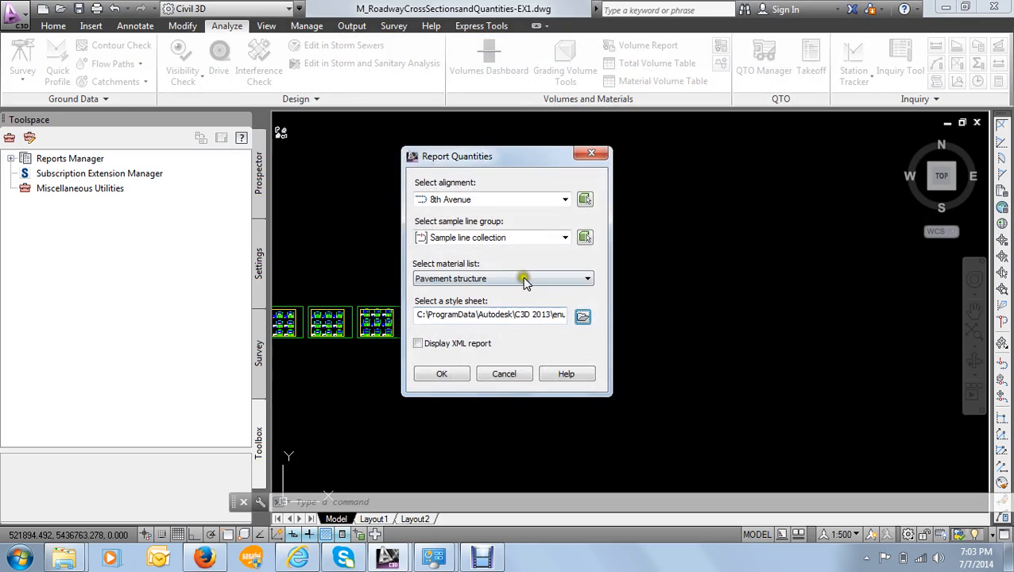
pyautogui.click(442, 375)
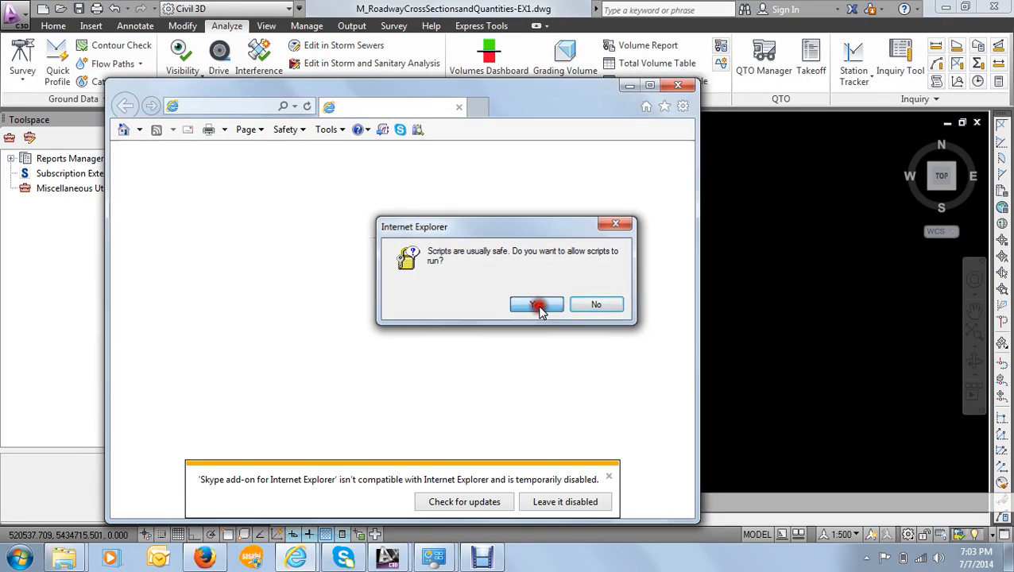
pyautogui.click(537, 306)
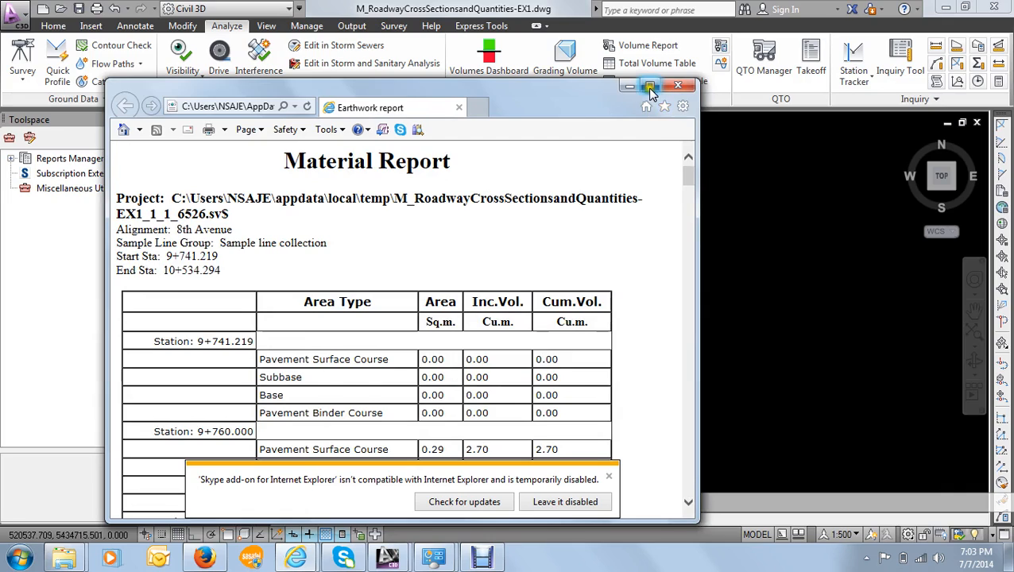
# - Examine the surface course, binder course, base and subbase volumes by station in the maximized pavement report, and close it
pyautogui.click(650, 85)
pyautogui.scroll(-5, 397, 294)
pyautogui.scroll(-4, 395, 303)
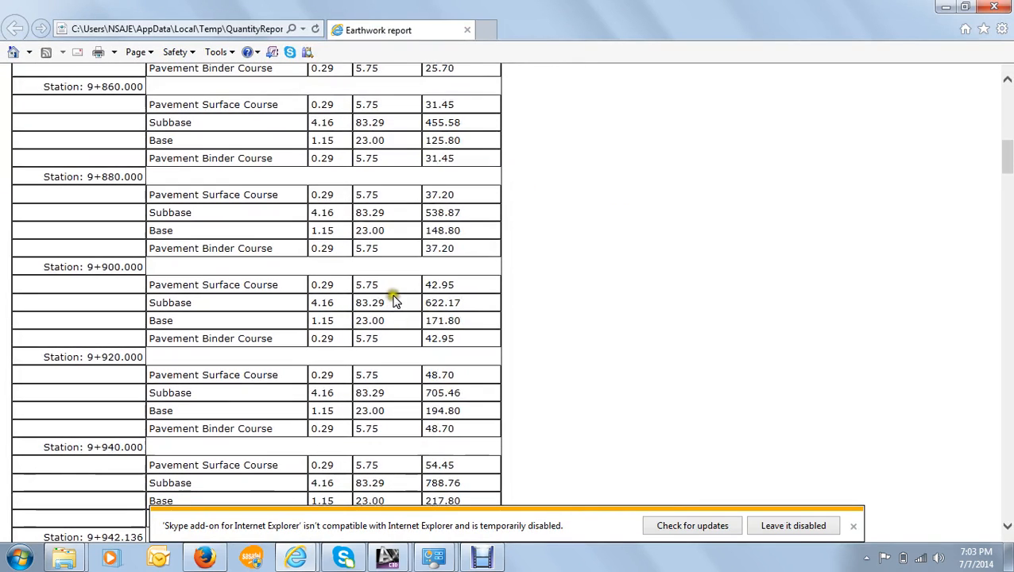
pyautogui.scroll(9, 135, 274)
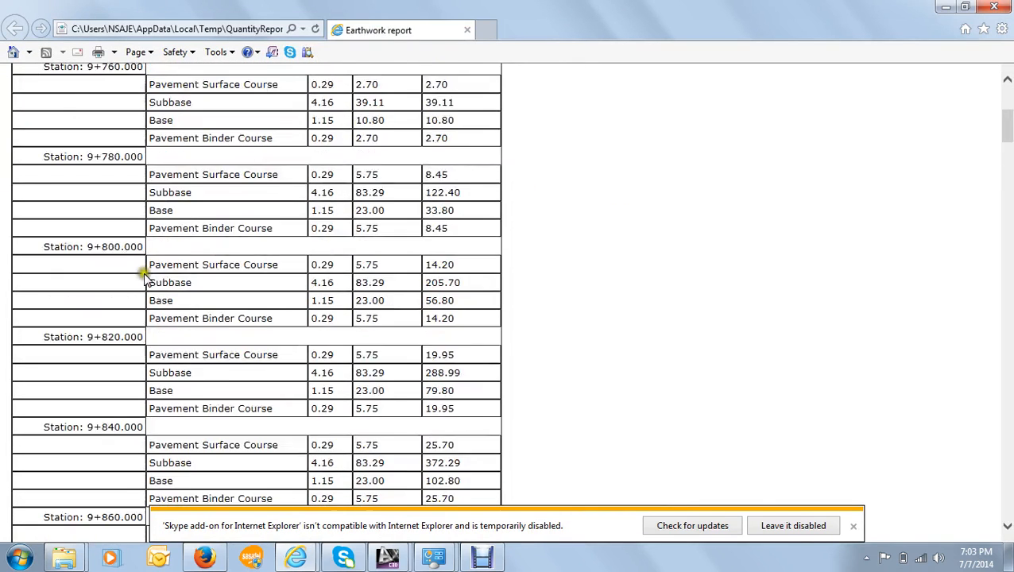
pyautogui.scroll(-12, 145, 280)
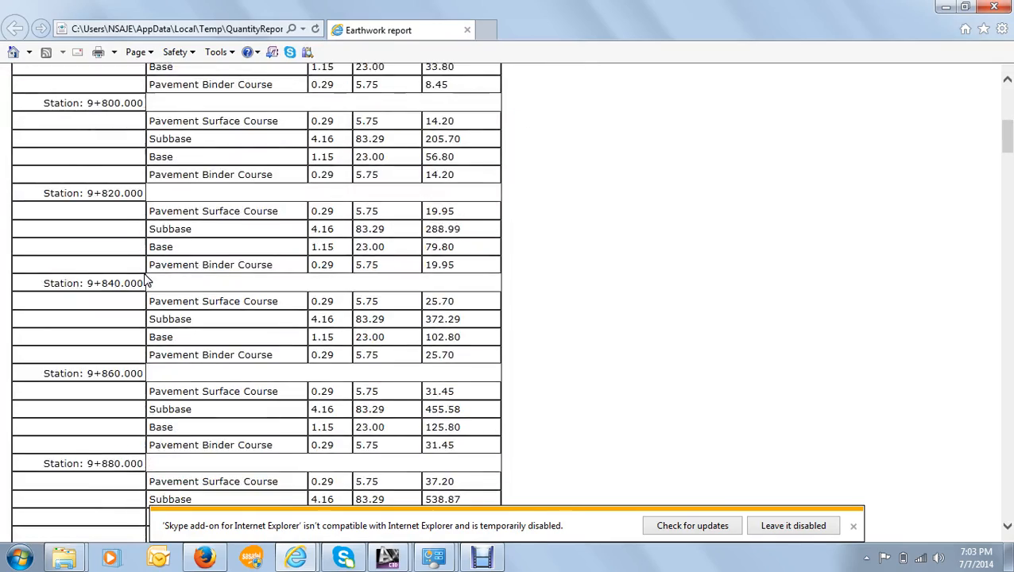
pyautogui.scroll(-13, 145, 279)
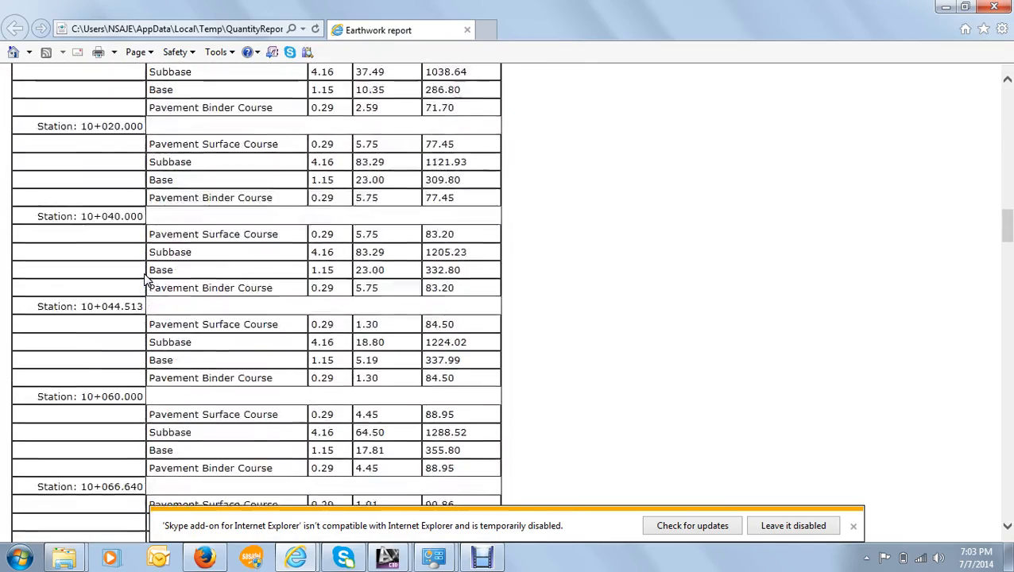
pyautogui.scroll(4, 146, 279)
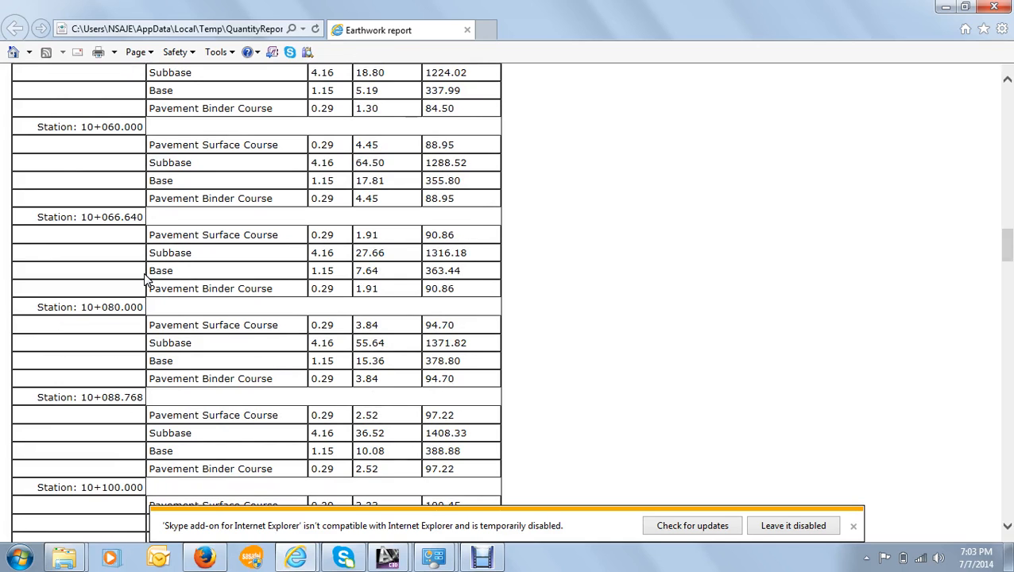
pyautogui.click(993, 8)
pyautogui.scroll(-3, 505, 235)
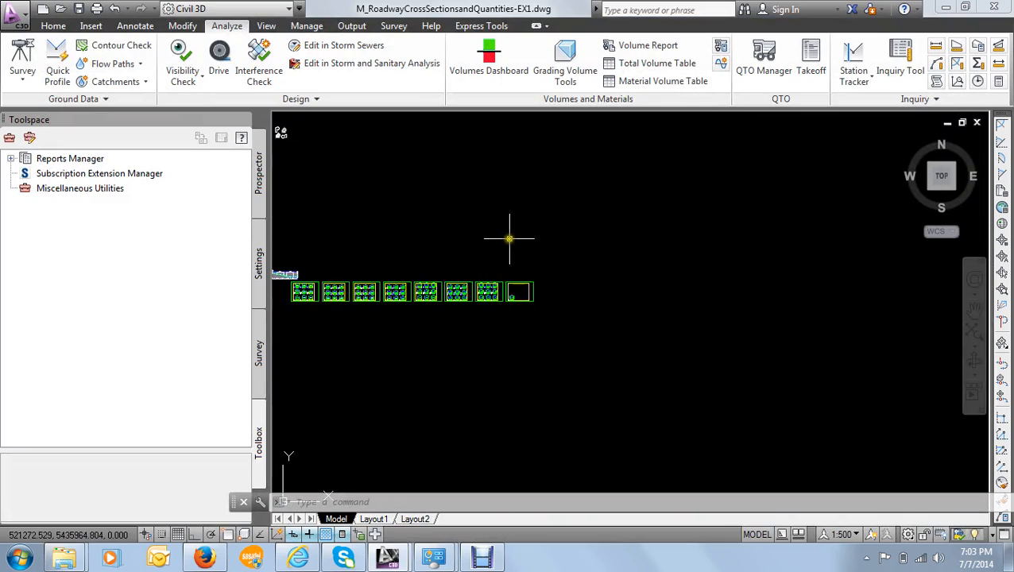
pyautogui.scroll(3, 387, 278)
pyautogui.scroll(-3, 577, 273)
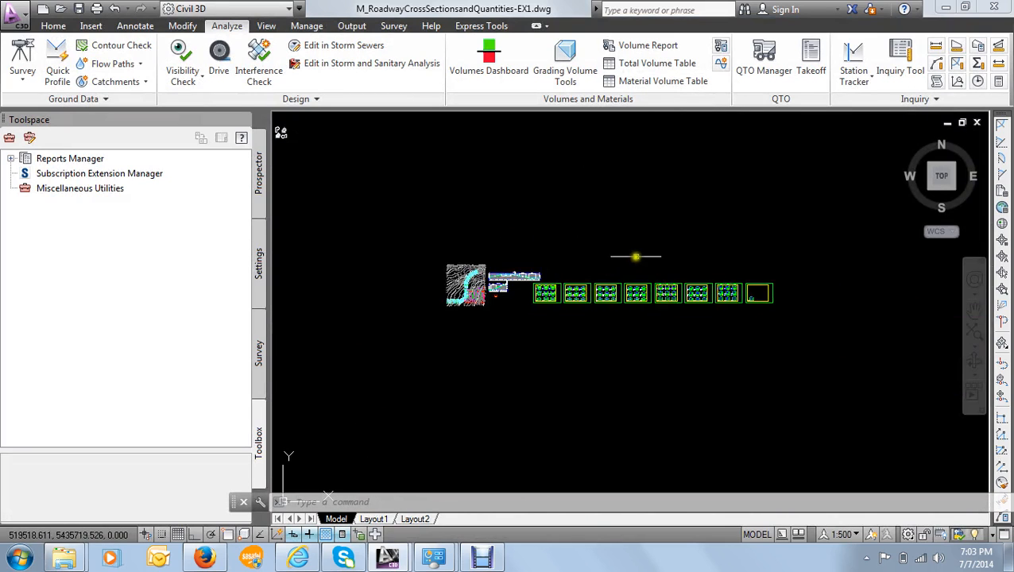
pyautogui.moveTo(664, 261); pyautogui.dragTo(465, 224, button='middle')
pyautogui.scroll(8, 540, 255)
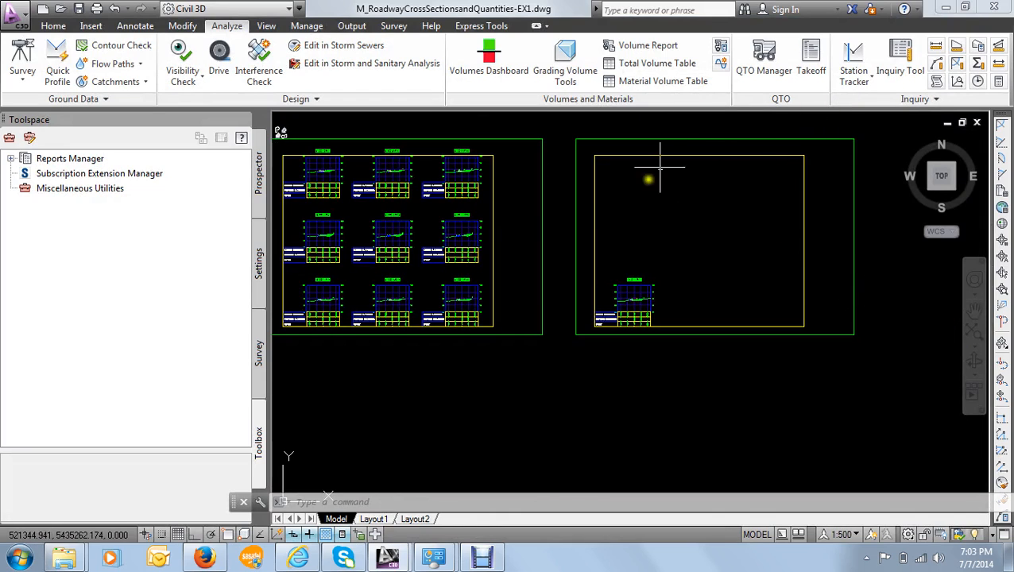
pyautogui.moveTo(610, 205); pyautogui.dragTo(581, 239, button='middle')
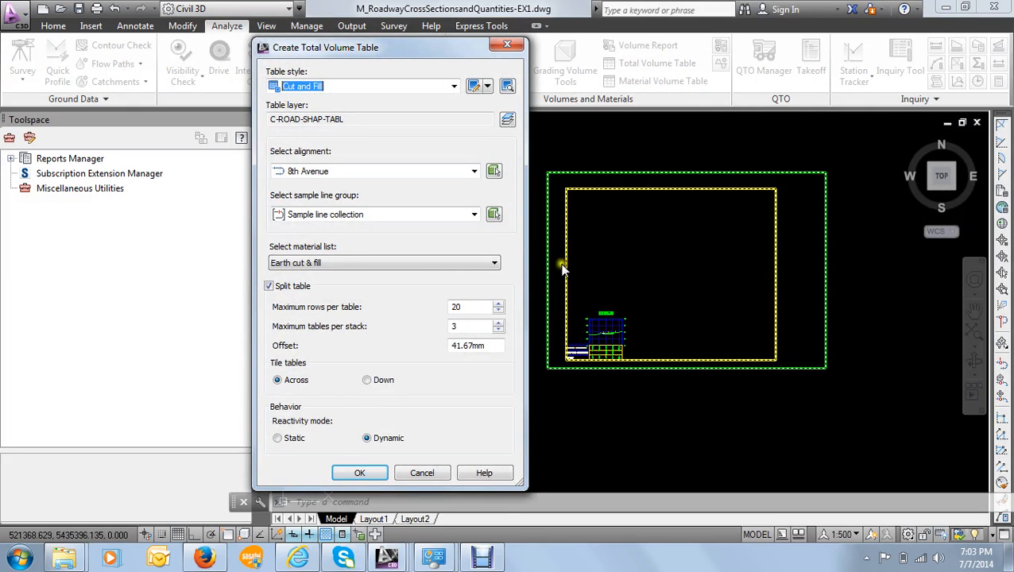
pyautogui.click(391, 88)
pyautogui.click(392, 87)
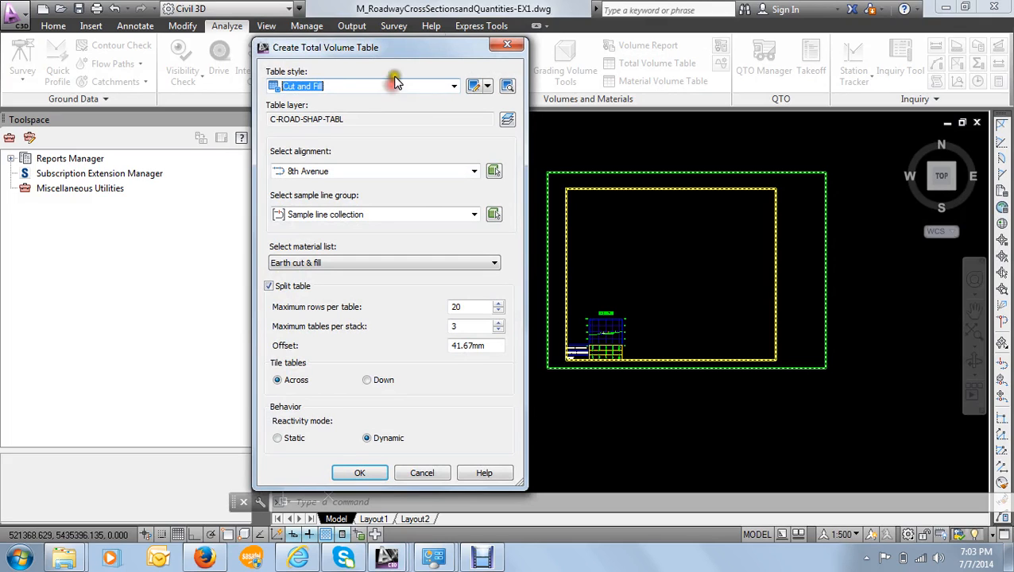
pyautogui.moveTo(399, 59); pyautogui.dragTo(394, 77)
pyautogui.click(498, 67)
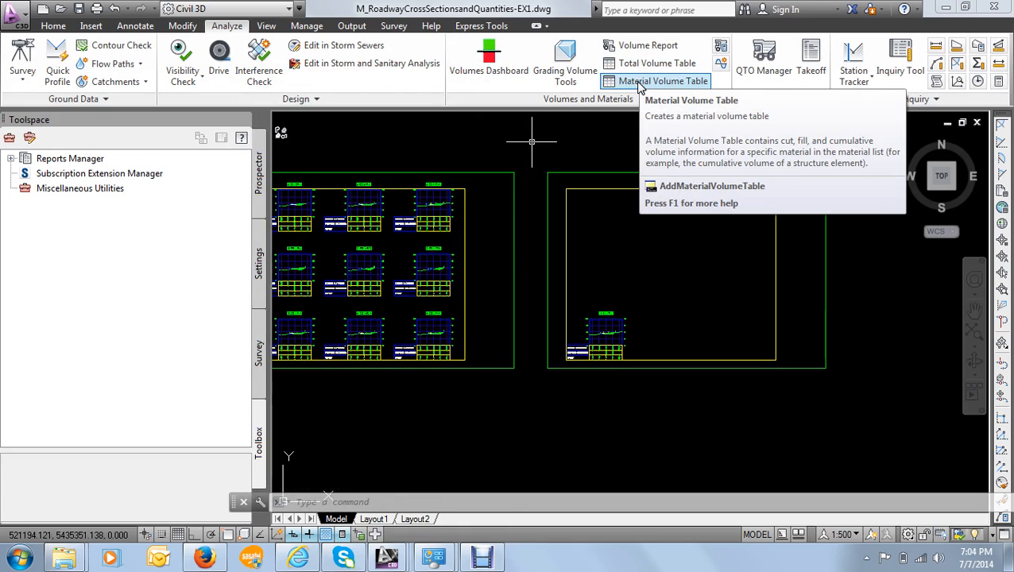
# - Start a Cut and Fill total volume table for 8th Avenue's Sample line collection, keeping the Earth cut & fill material list
pyautogui.click(631, 64)
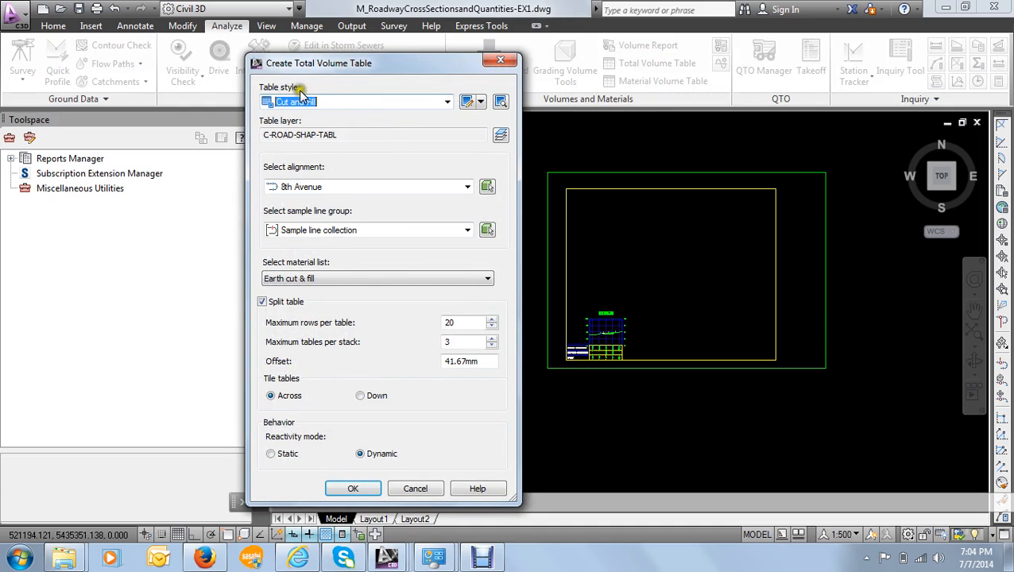
pyautogui.click(356, 188)
pyautogui.click(357, 201)
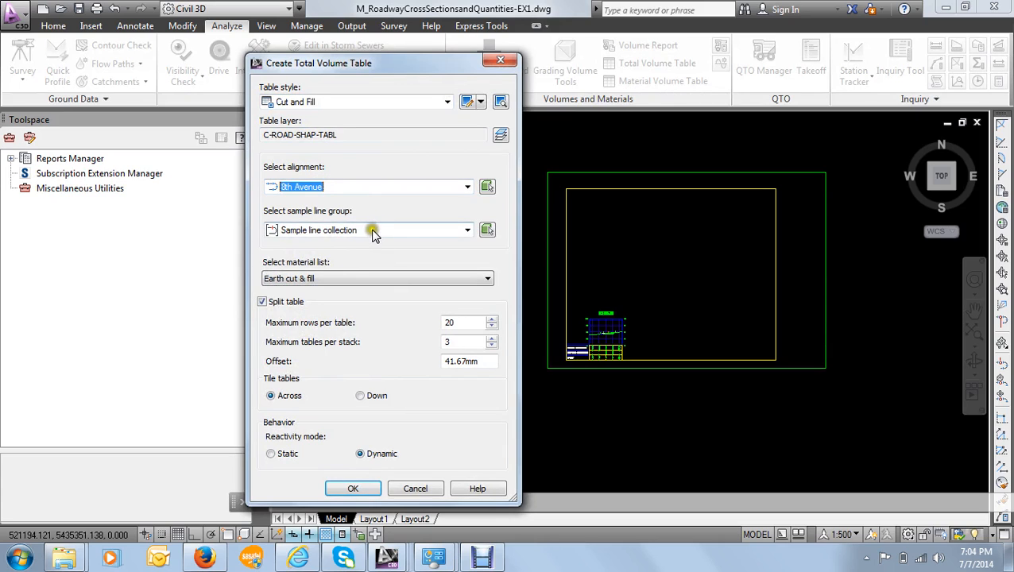
pyautogui.click(373, 230)
pyautogui.click(361, 244)
pyautogui.click(327, 278)
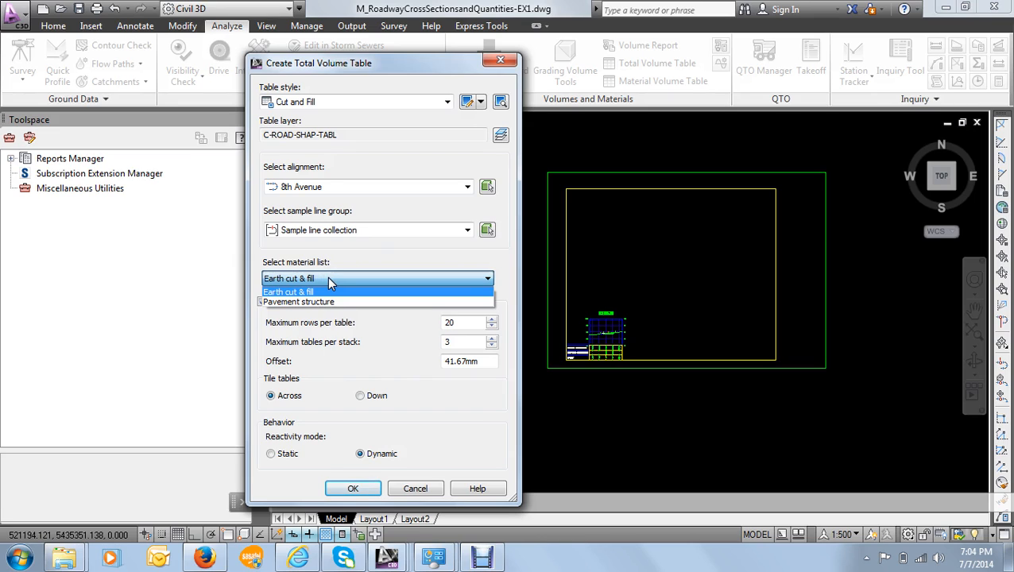
pyautogui.click(329, 281)
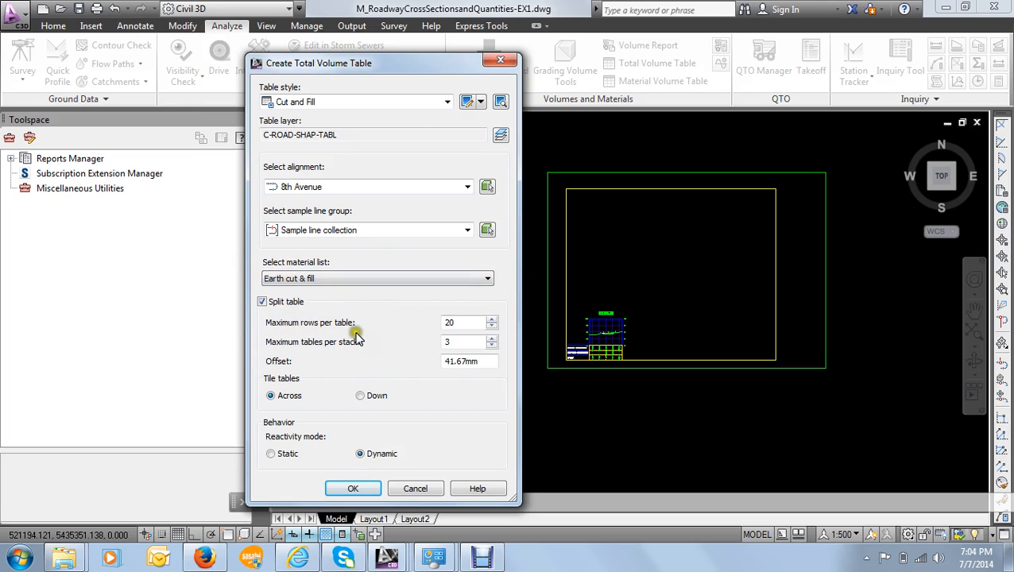
# - Keep the split table limits at 20 rows per table and 3 tables per stack
pyautogui.doubleClick(445, 323)
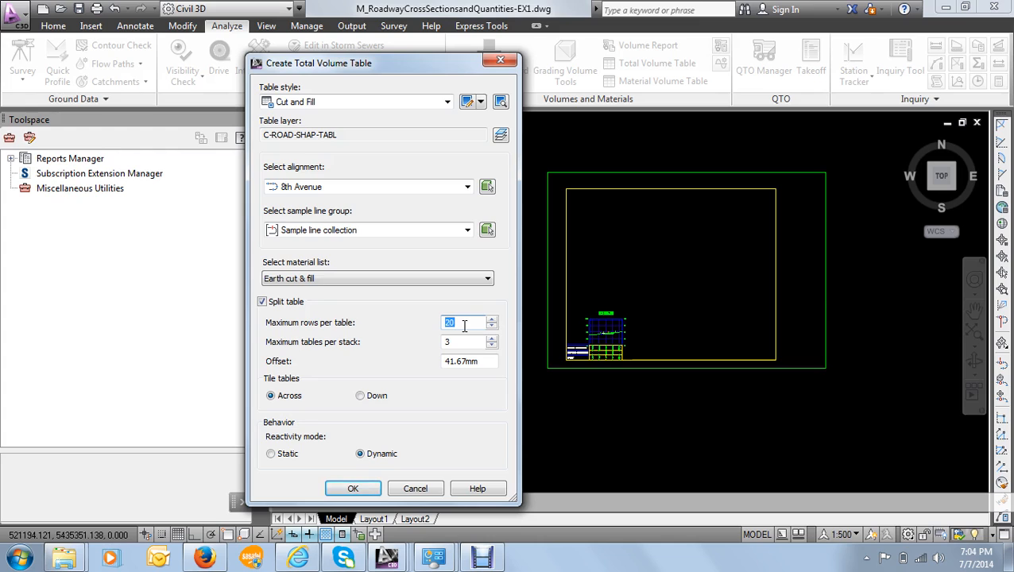
pyautogui.click(465, 324)
pyautogui.doubleClick(465, 324)
pyautogui.click(472, 340)
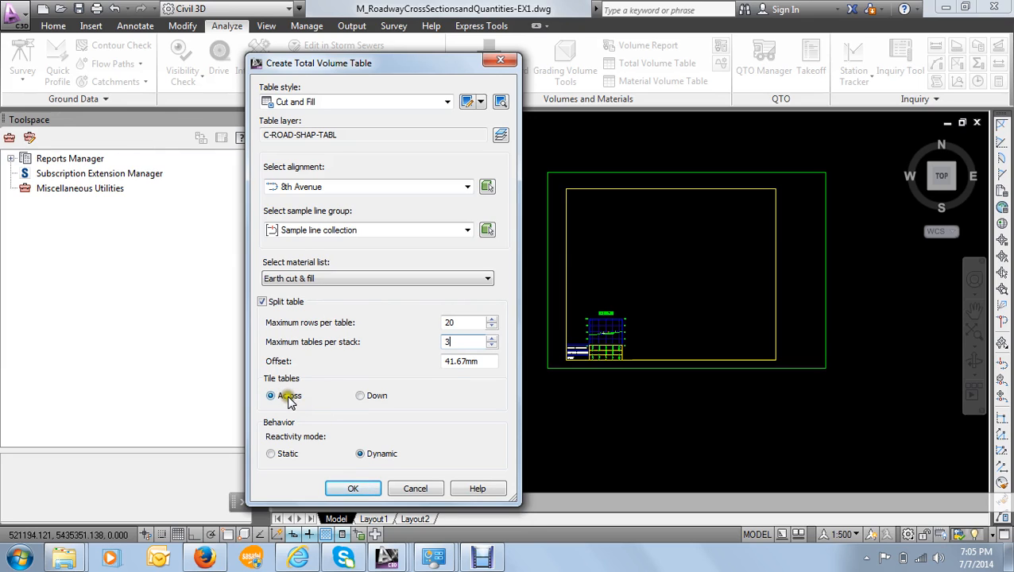
# - Tile the split tables down, keep the reactivity mode Dynamic and accept the total volume table settings
pyautogui.click(368, 396)
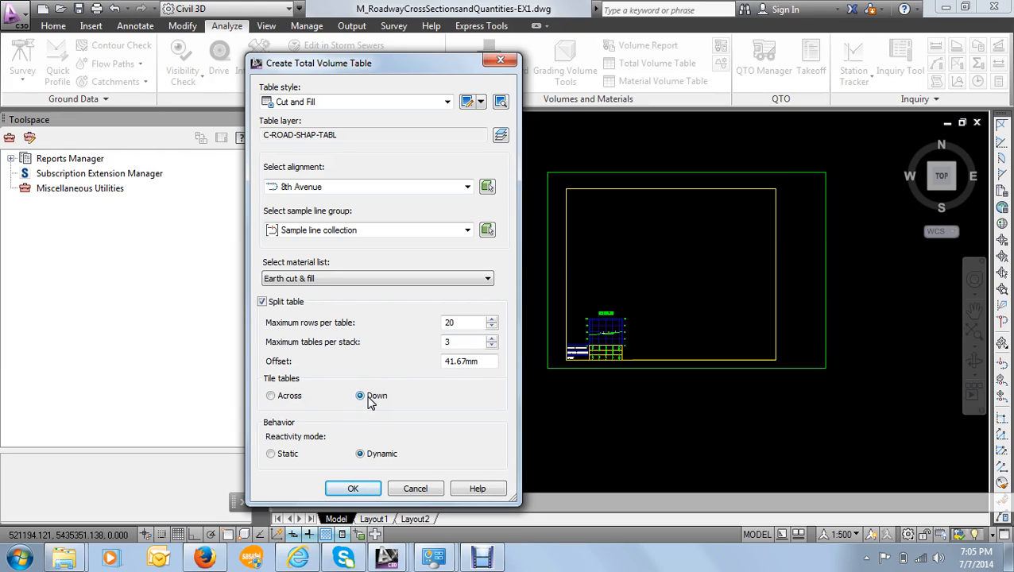
pyautogui.click(288, 454)
pyautogui.click(368, 459)
pyautogui.click(375, 489)
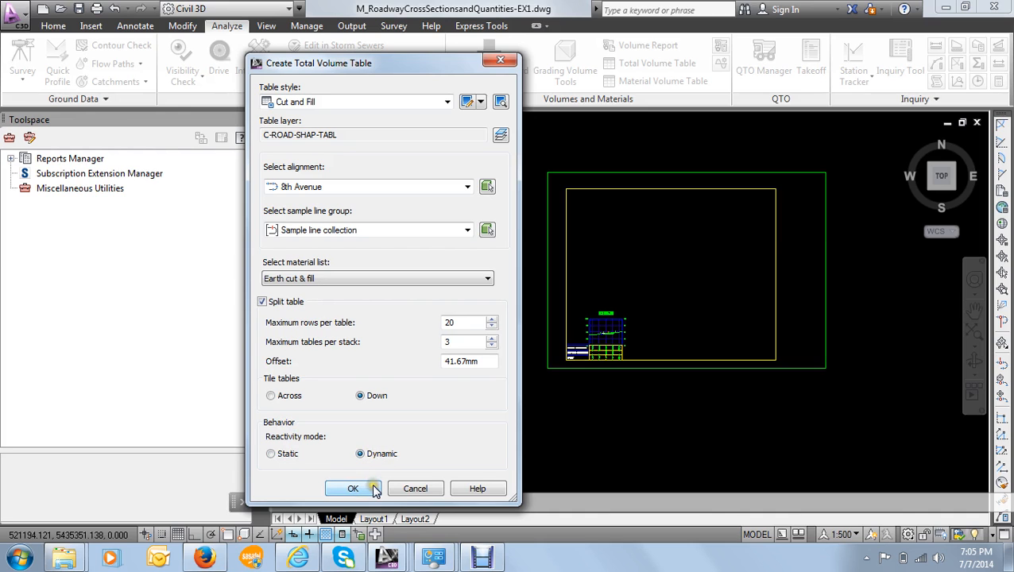
pyautogui.click(360, 491)
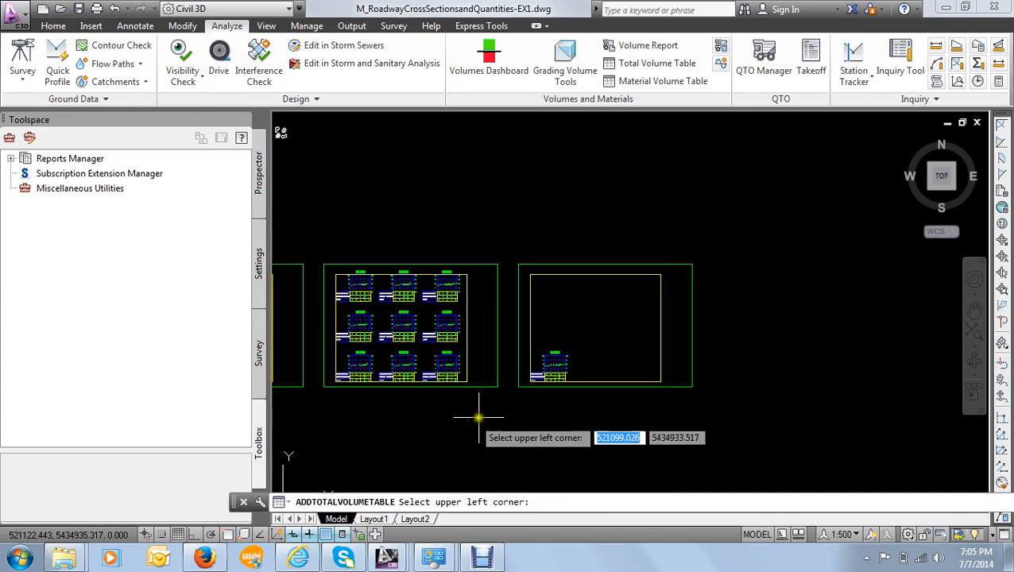
# - Place the total volume table in the empty model space beyond the last cross section sheet, clear of its lower corner
pyautogui.scroll(-2, 512, 326)
pyautogui.scroll(3, 612, 353)
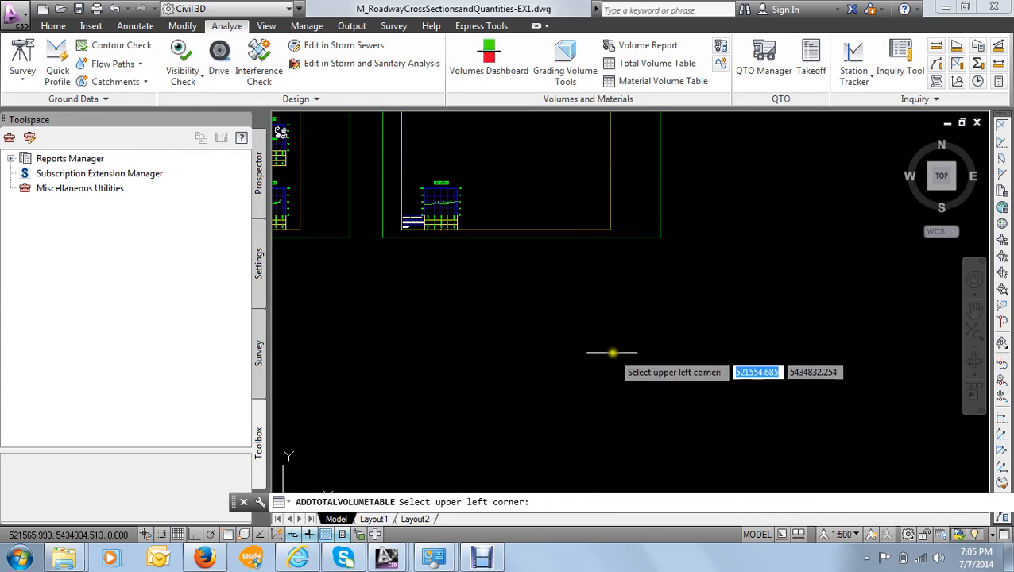
pyautogui.scroll(-3, 612, 352)
pyautogui.scroll(2, 709, 323)
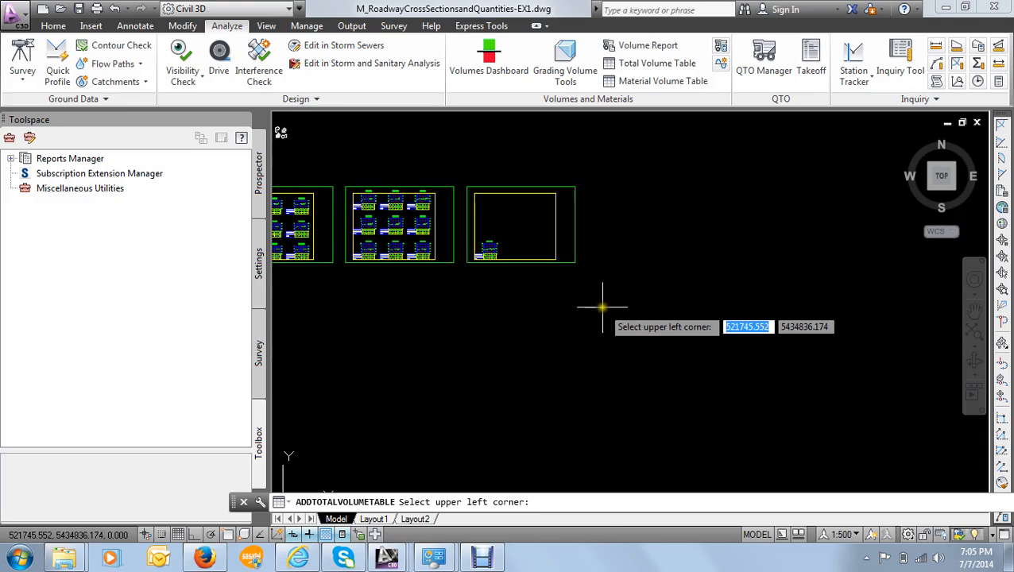
pyautogui.click(652, 294)
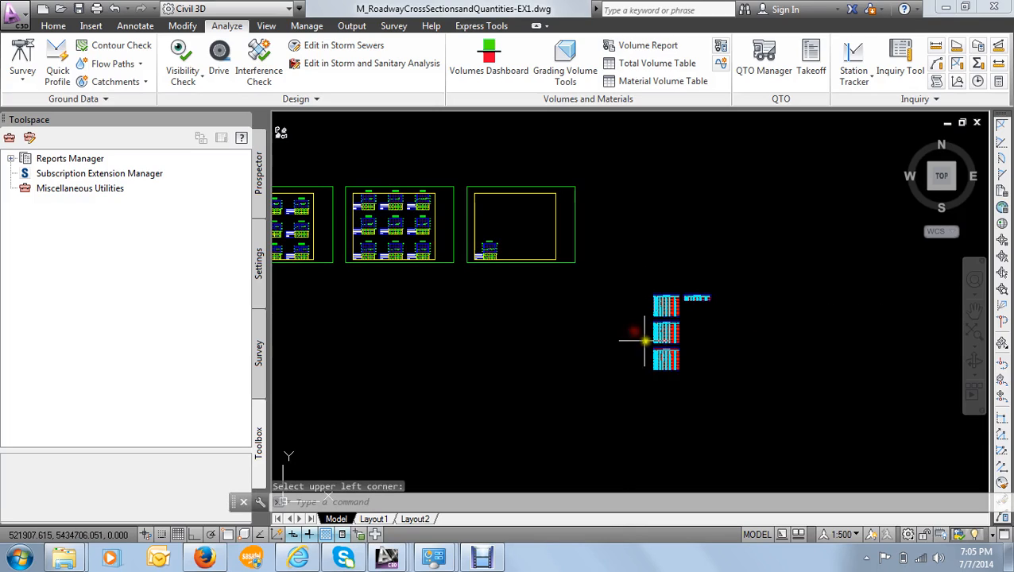
# - Examine the placed total volume tables, checking areas, volumes and cumulative volumes by station across the stacked tables
pyautogui.scroll(5, 674, 313)
pyautogui.scroll(6, 674, 313)
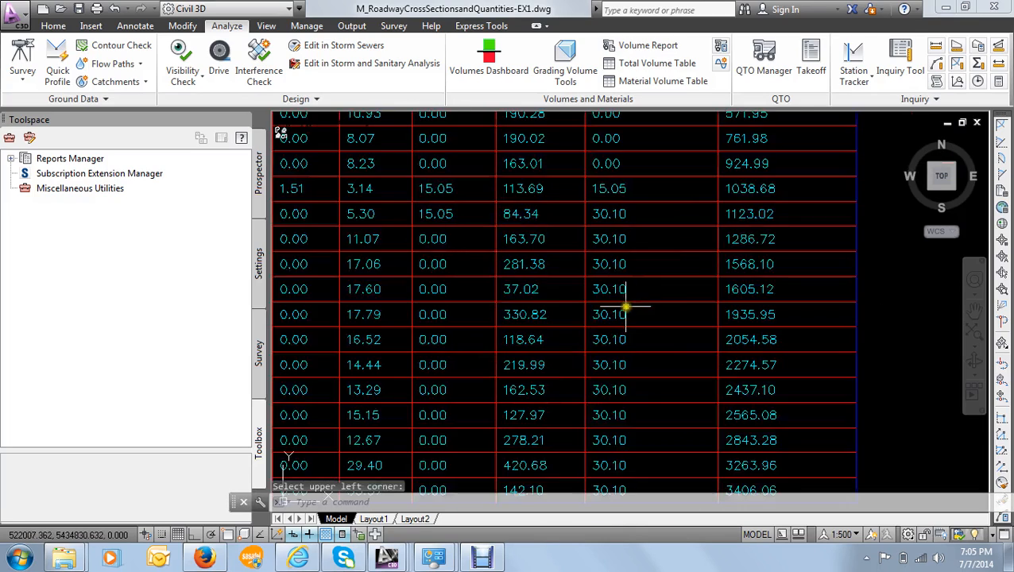
pyautogui.scroll(-7, 584, 287)
pyautogui.scroll(8, 482, 243)
pyautogui.scroll(-5, 469, 216)
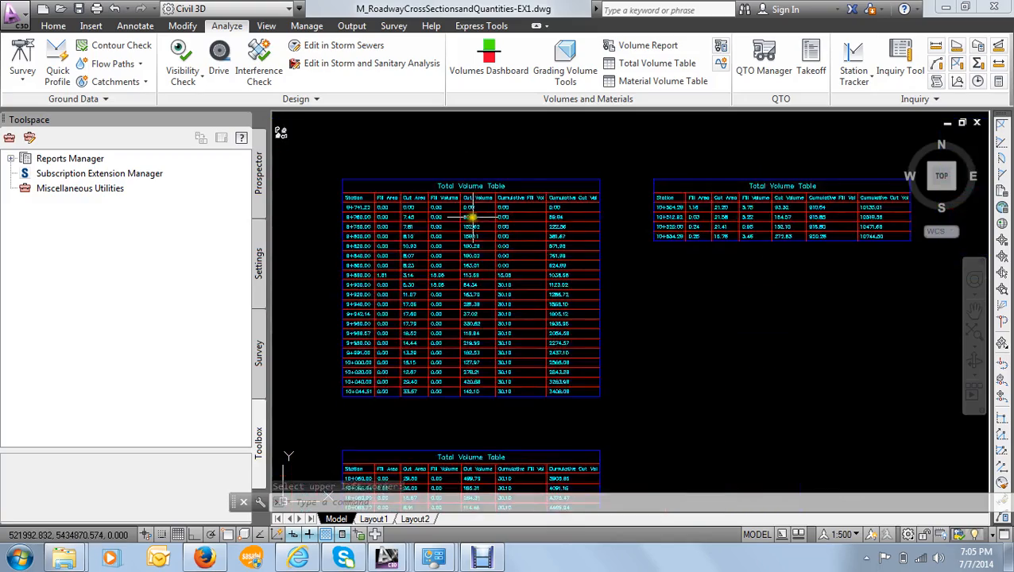
pyautogui.scroll(3, 464, 328)
pyautogui.scroll(-3, 480, 374)
pyautogui.scroll(2, 472, 415)
pyautogui.scroll(-4, 477, 365)
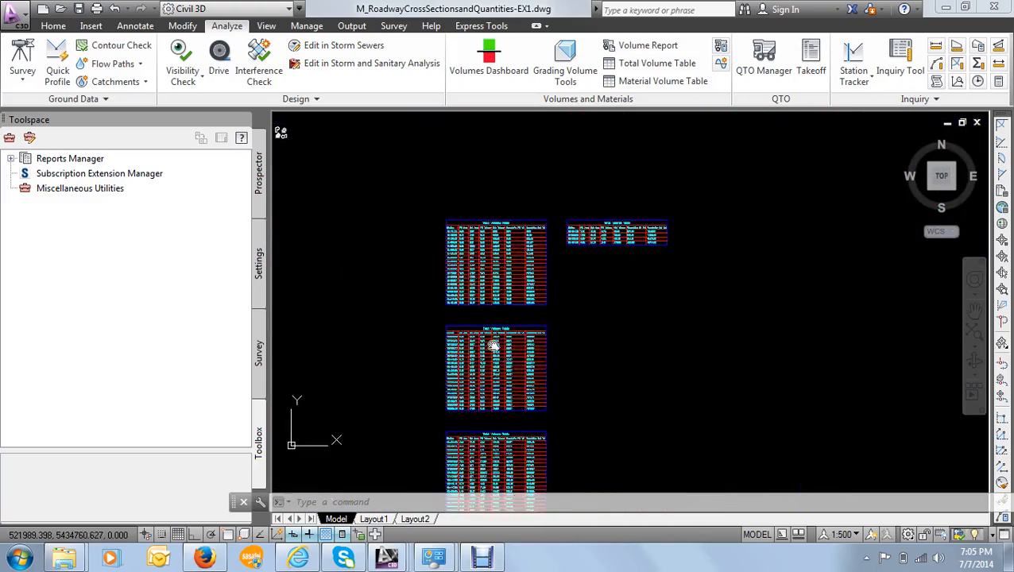
pyautogui.scroll(5, 506, 391)
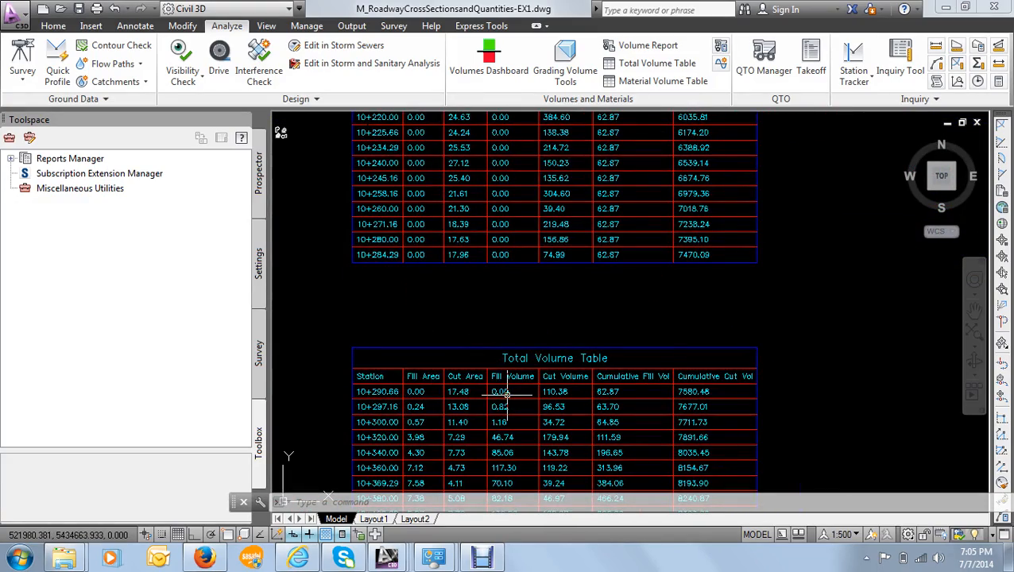
pyautogui.click(506, 392)
pyautogui.press('Escape')
pyautogui.scroll(-5, 486, 220)
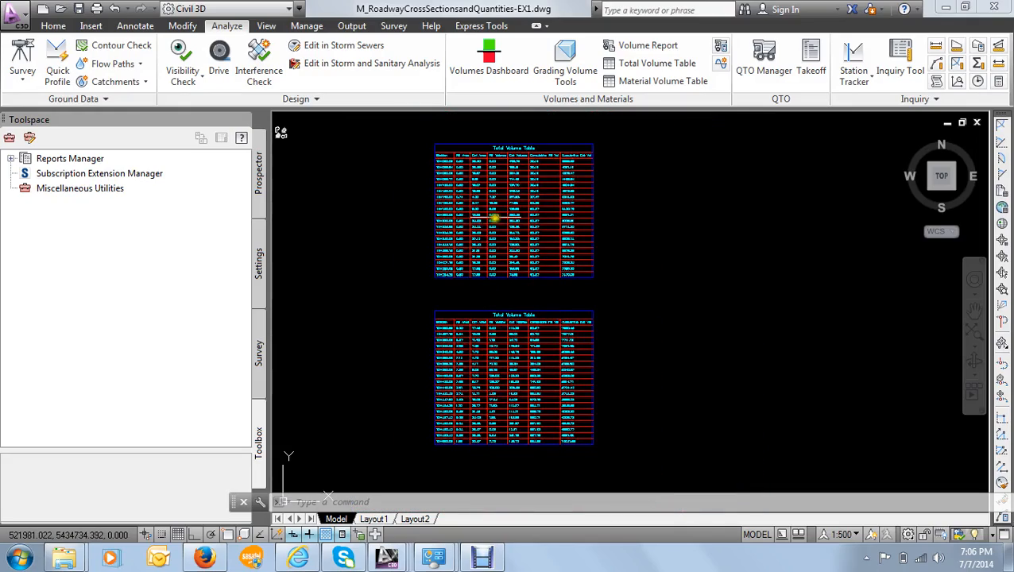
# - Examine the title, column headings and station rows of the first total volume table
pyautogui.scroll(-3, 453, 187)
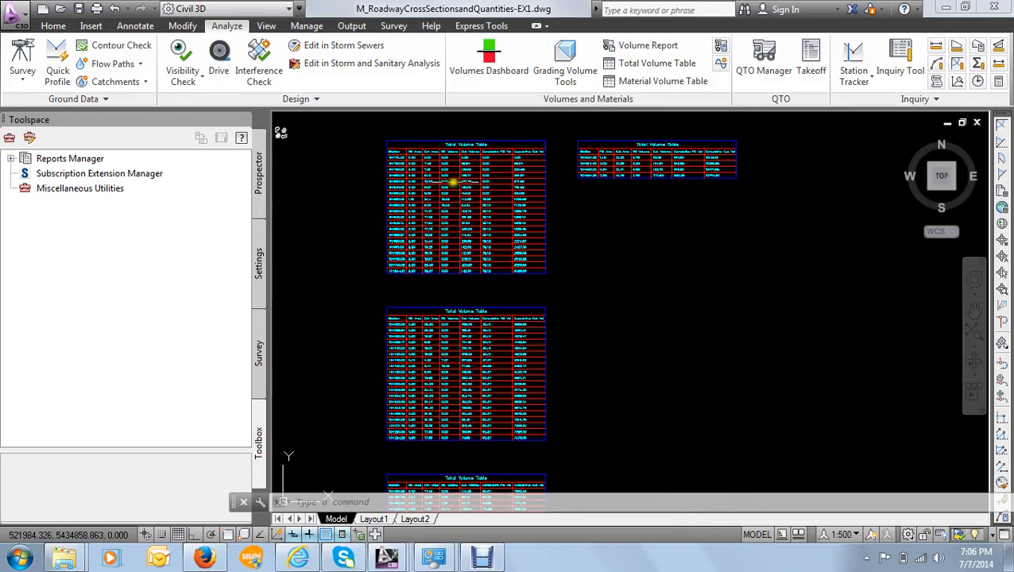
pyautogui.scroll(8, 468, 175)
pyautogui.scroll(-7, 477, 182)
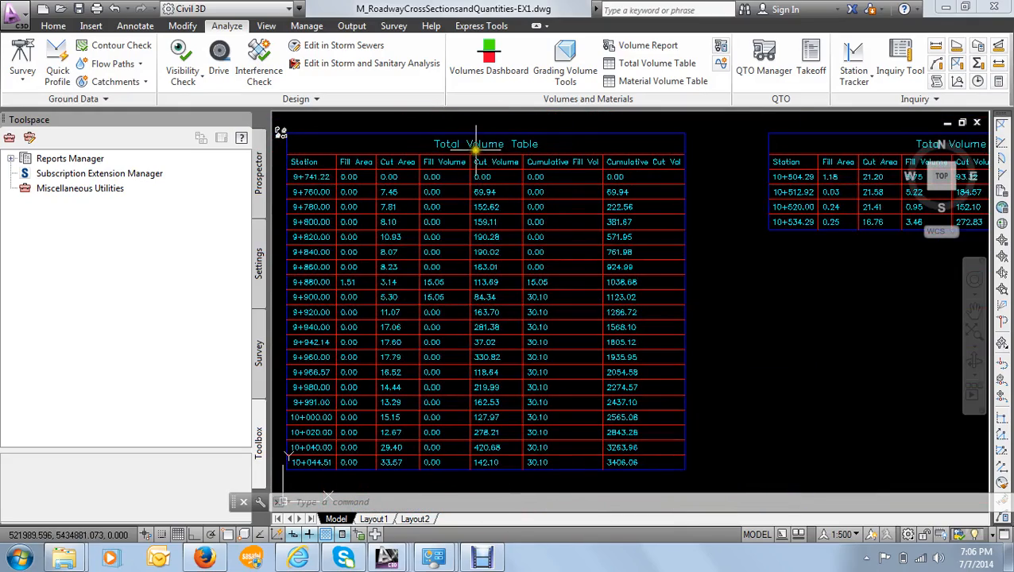
pyautogui.scroll(6, 469, 143)
pyautogui.scroll(-1, 475, 147)
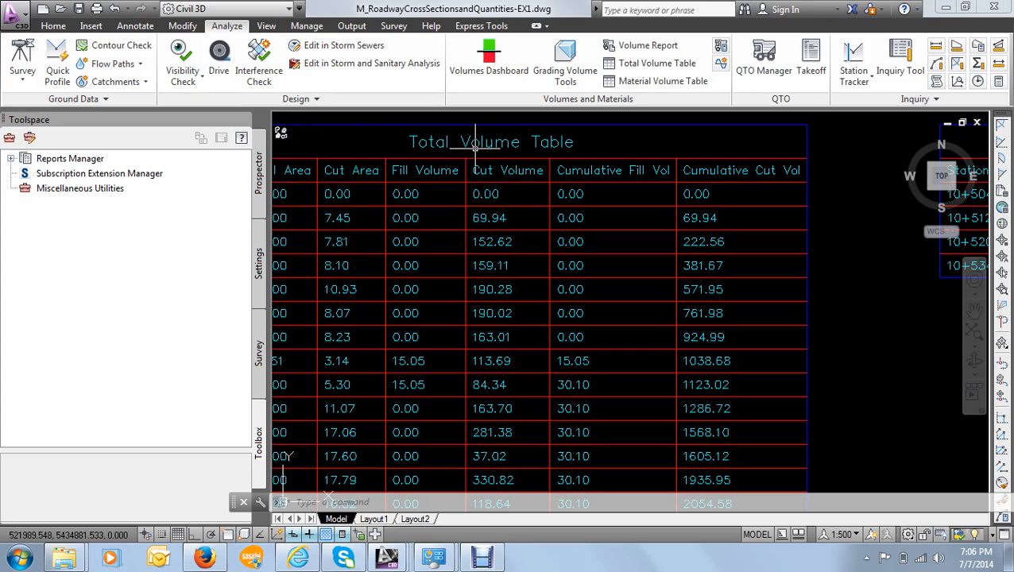
pyautogui.scroll(-5, 475, 147)
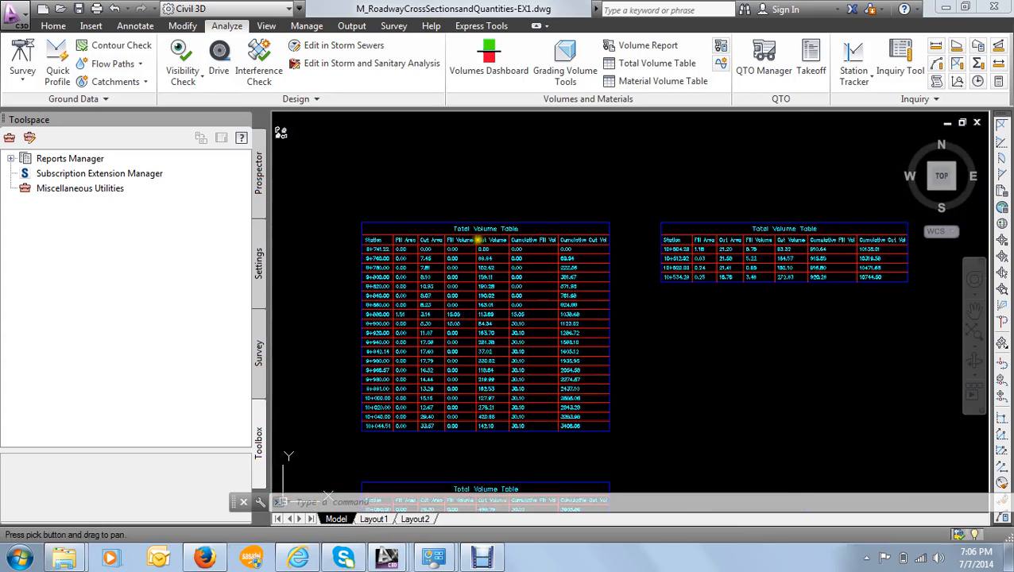
# - Select the first total volume table and review its table properties, keeping the Cut and Fill style and accepting them
pyautogui.scroll(7, 485, 207)
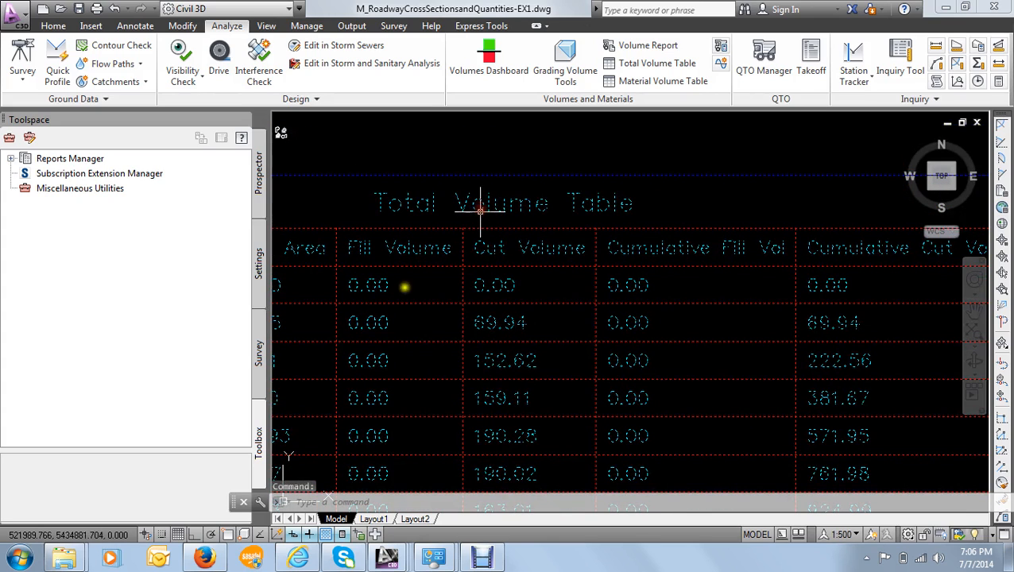
pyautogui.click(403, 285)
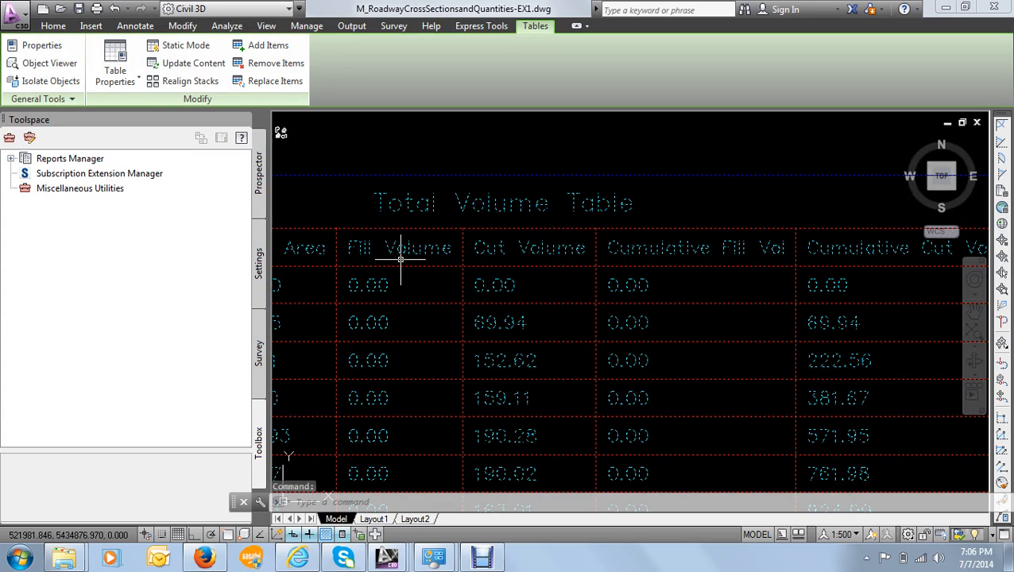
pyautogui.click(137, 82)
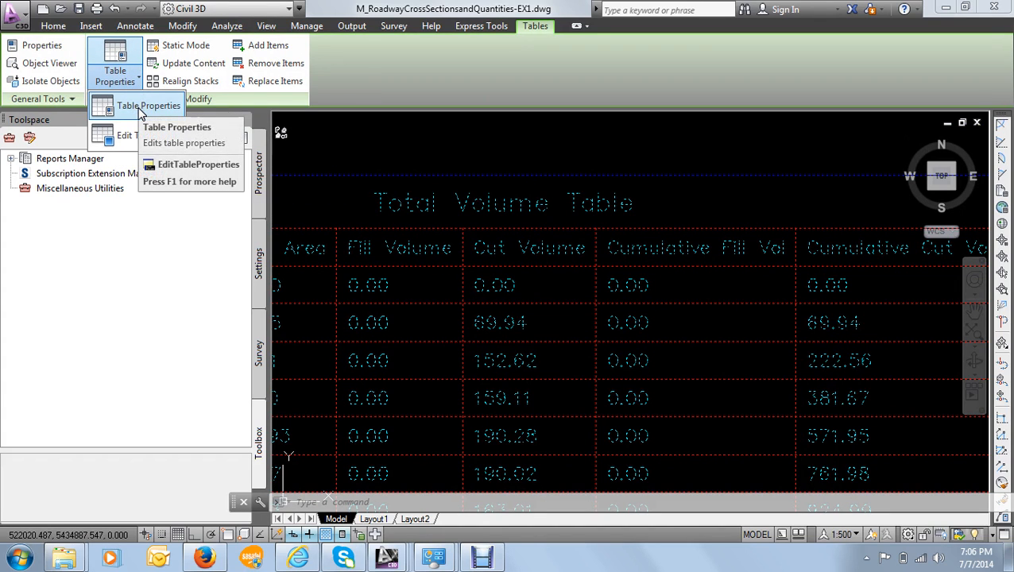
pyautogui.click(141, 113)
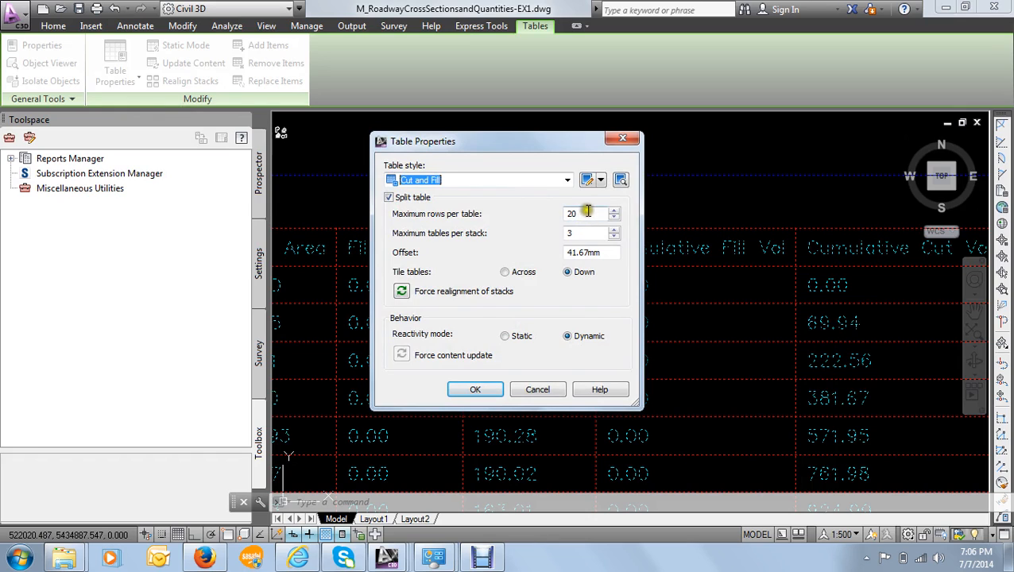
pyautogui.click(507, 179)
pyautogui.click(506, 199)
pyautogui.click(468, 388)
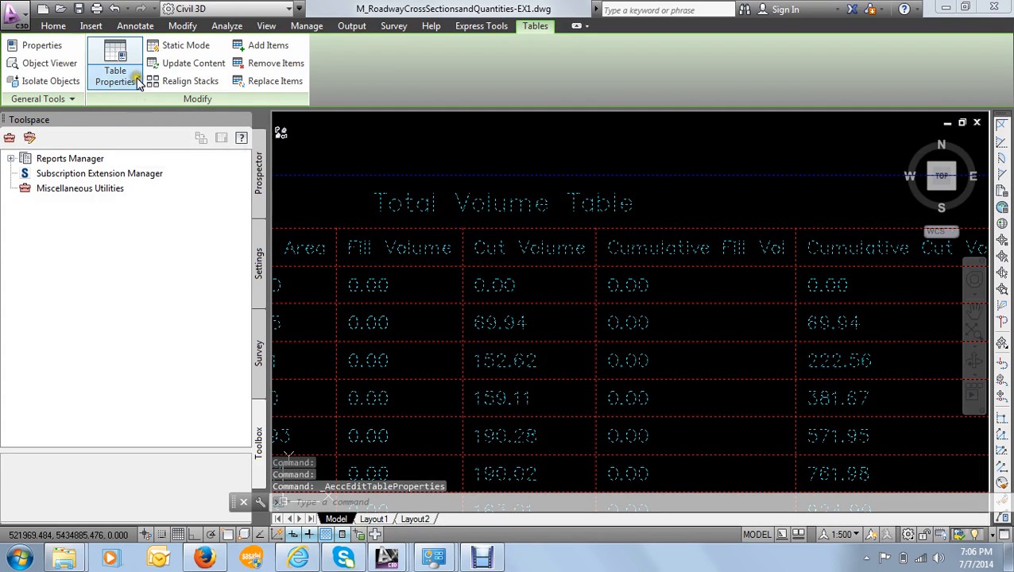
# - Open the Cut and Fill table style for editing, review its display, summary and data properties, and open the table title in the structure
pyautogui.click(138, 82)
pyautogui.click(152, 137)
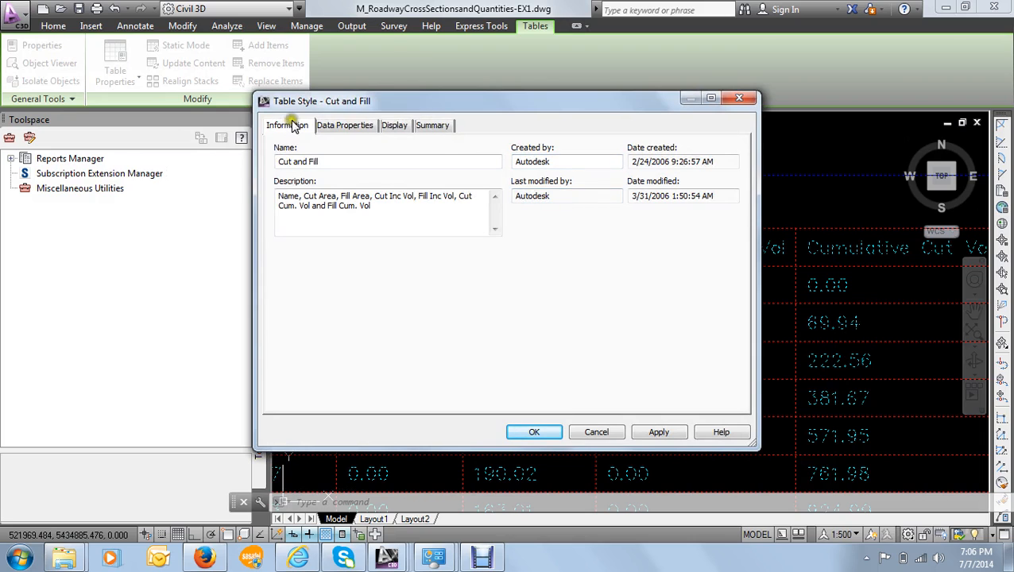
pyautogui.click(344, 129)
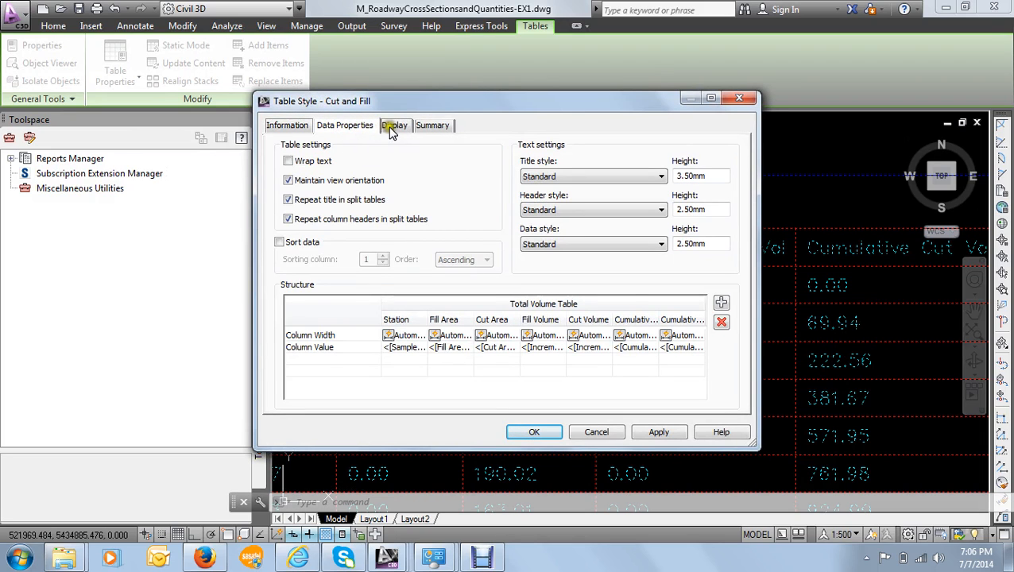
pyautogui.click(393, 127)
pyautogui.click(429, 127)
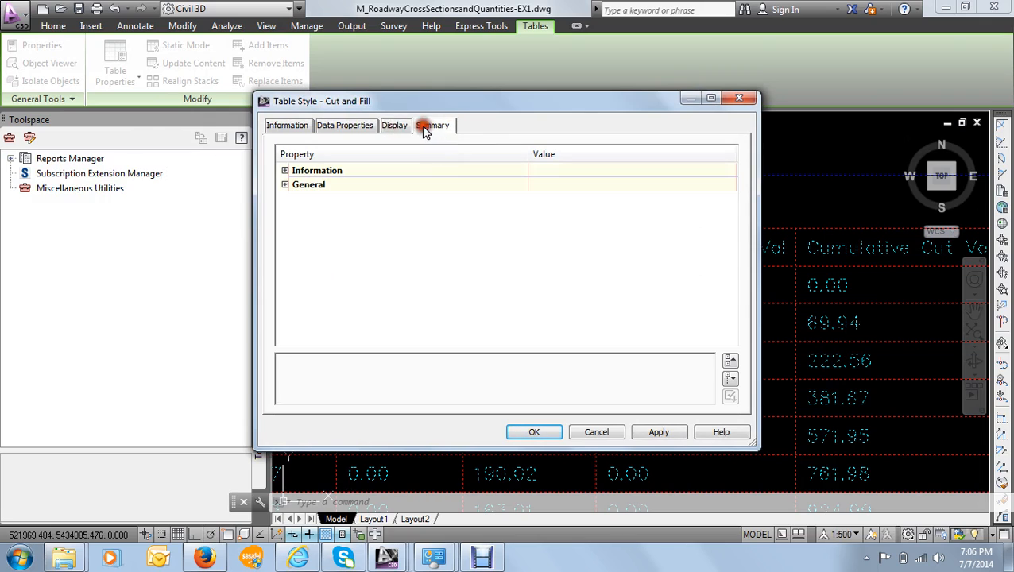
pyautogui.click(342, 129)
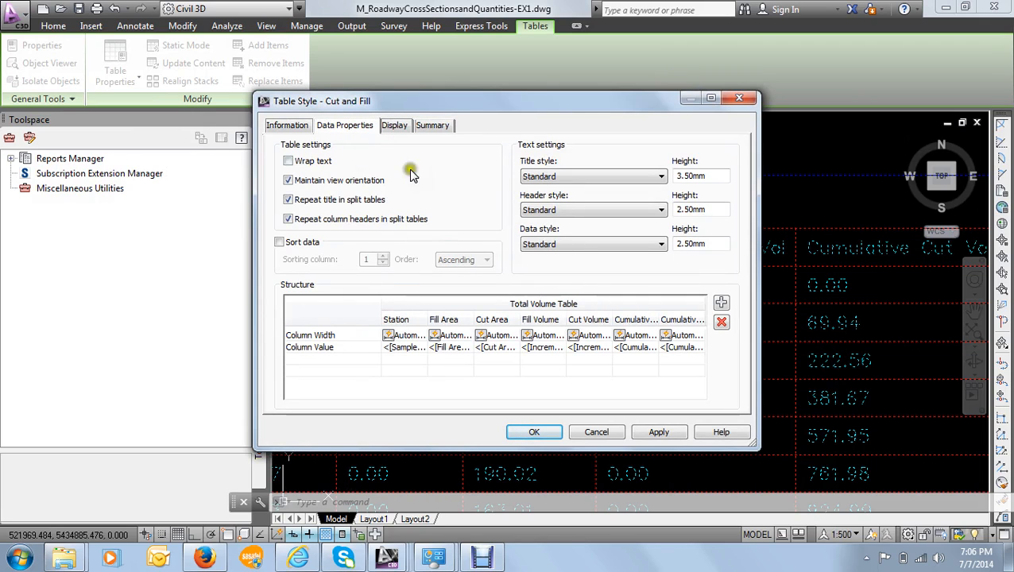
pyautogui.click(534, 303)
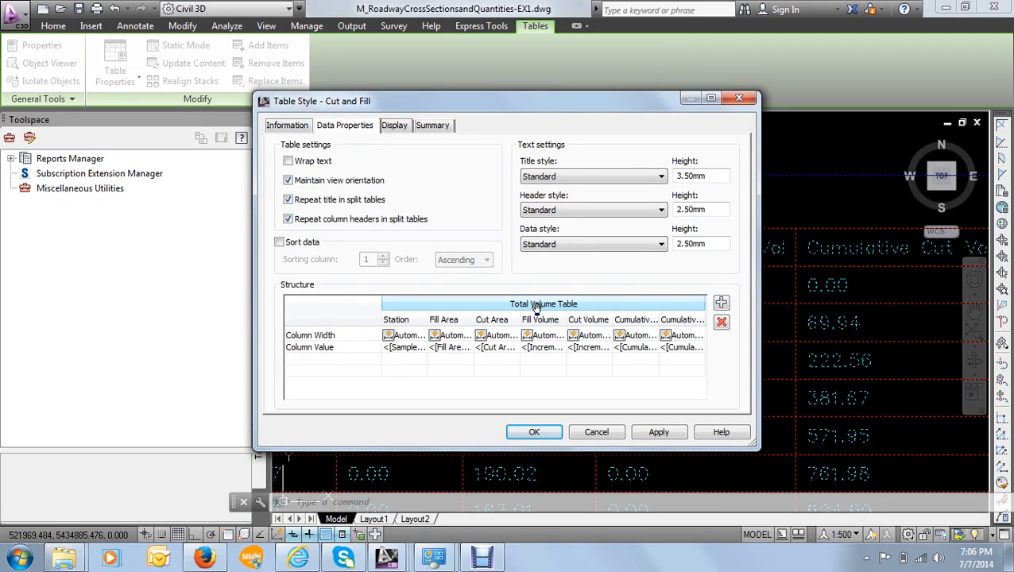
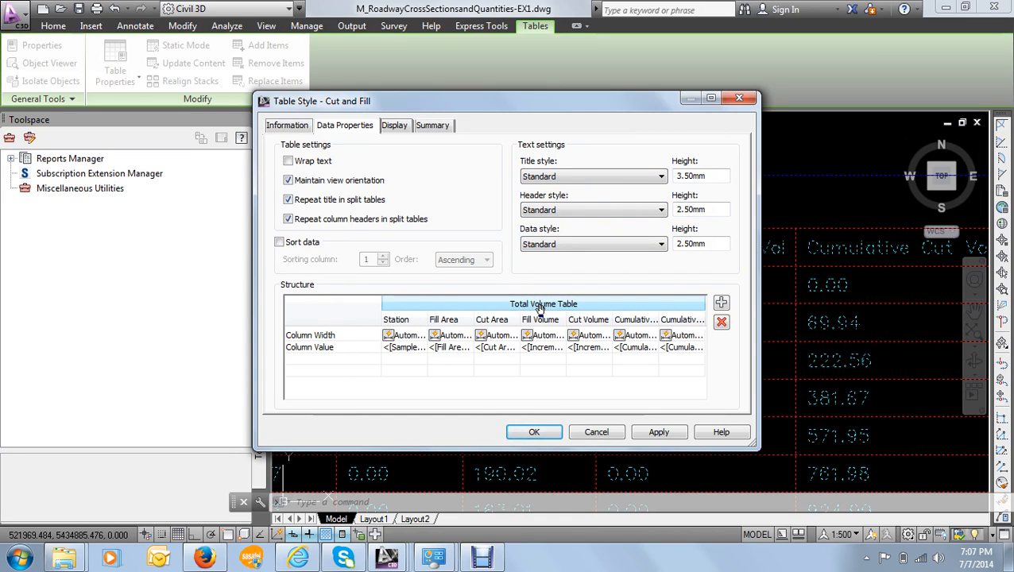
# - Open the table title's contents for editing and review its text style, justification, font, color and property settings
pyautogui.doubleClick(540, 308)
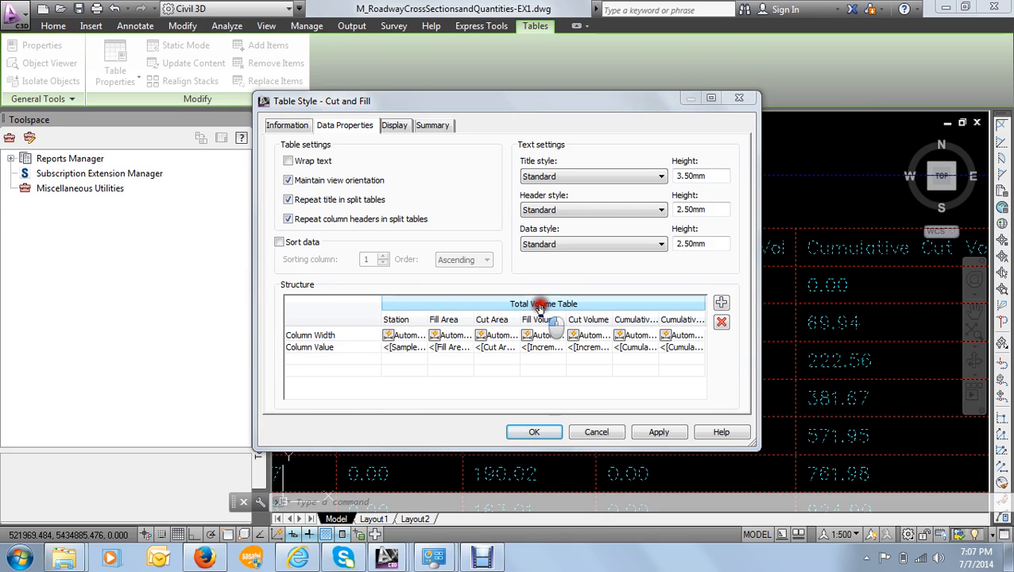
pyautogui.moveTo(496, 252); pyautogui.dragTo(484, 80)
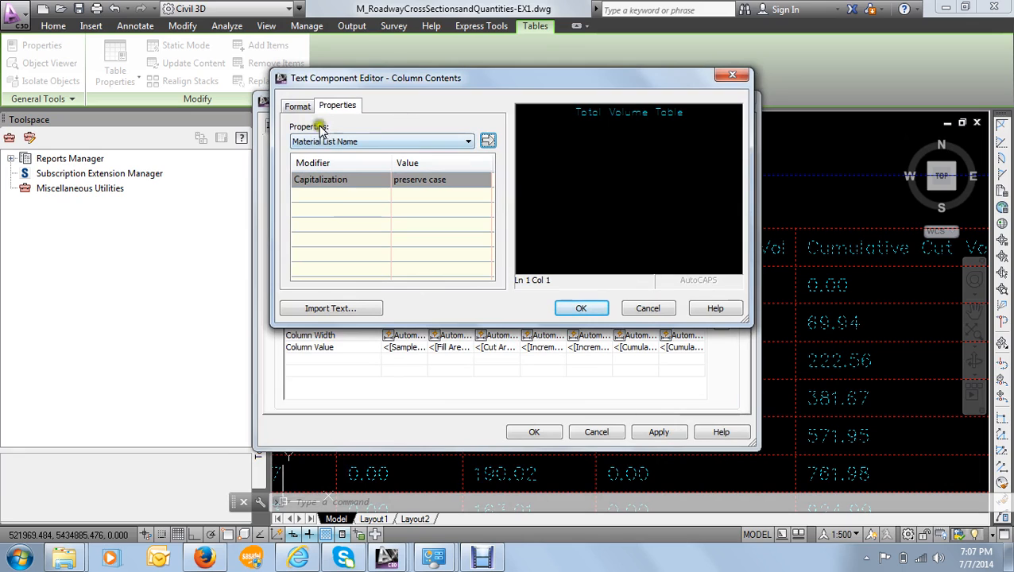
pyautogui.click(297, 107)
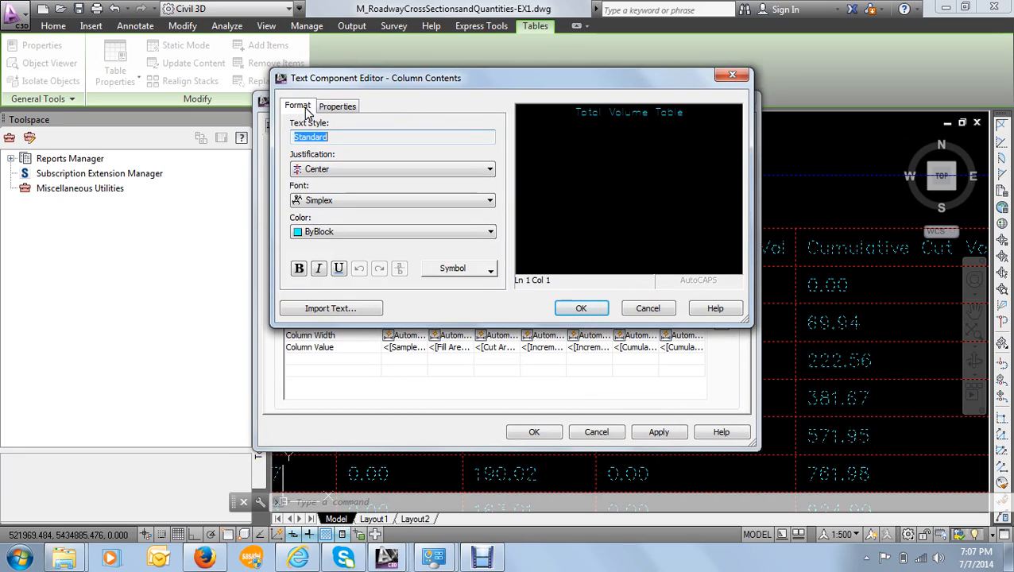
pyautogui.click(306, 108)
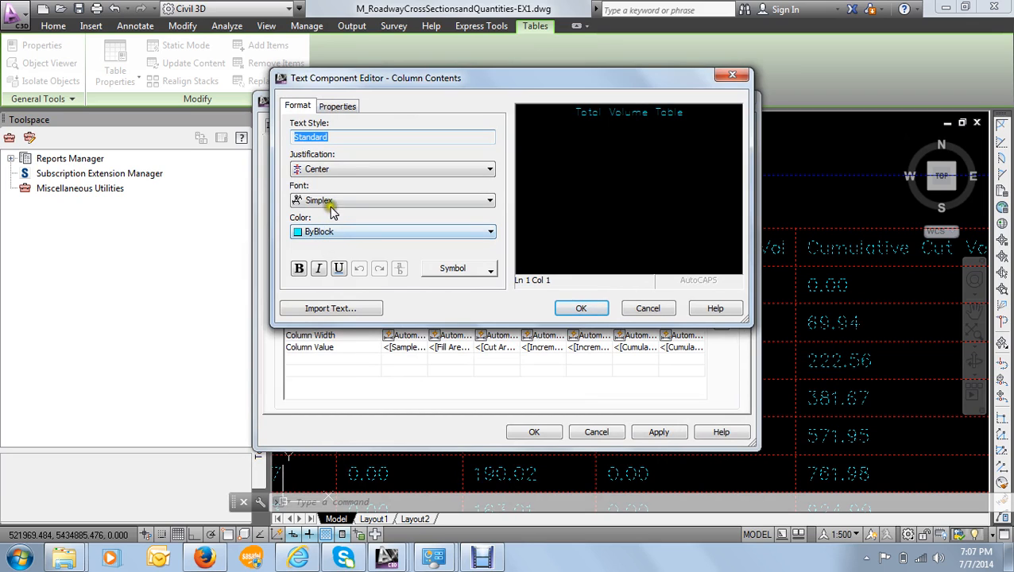
pyautogui.click(332, 138)
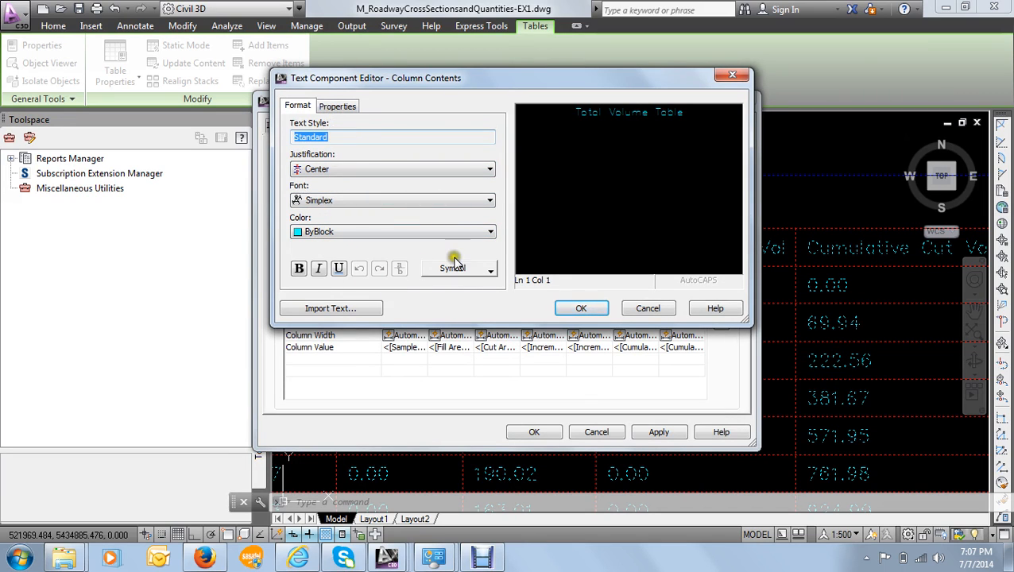
pyautogui.click(337, 108)
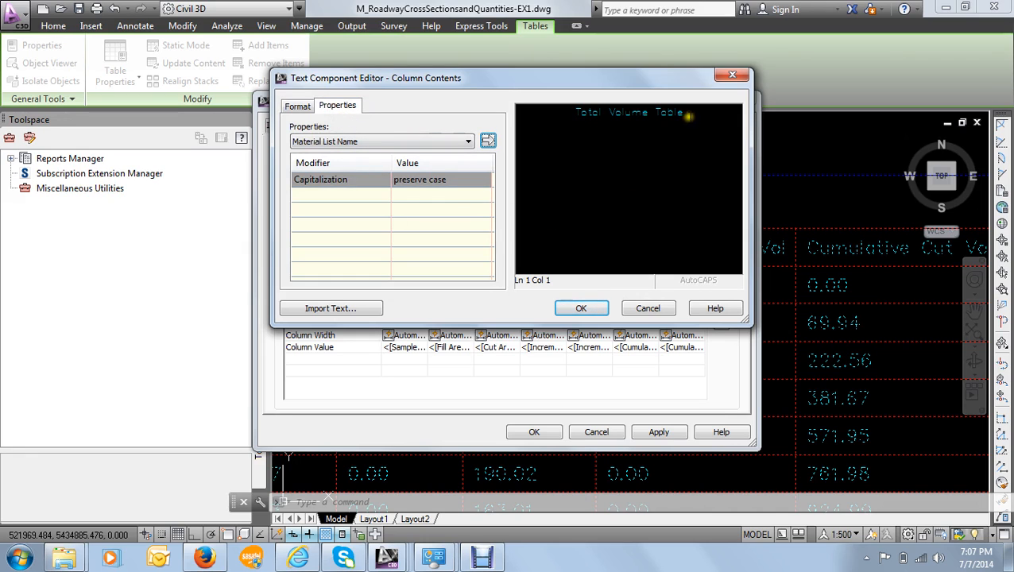
# - Replace the "Total Volume Table" title text with the Material List Name property, using upper case capitalization
pyautogui.moveTo(690, 115); pyautogui.dragTo(560, 131)
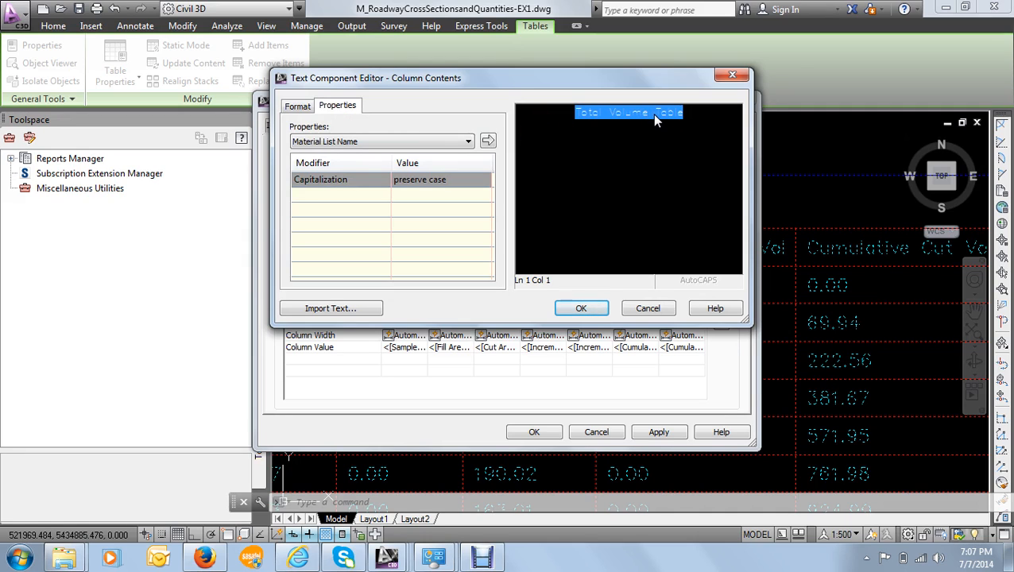
pyautogui.press('Right')
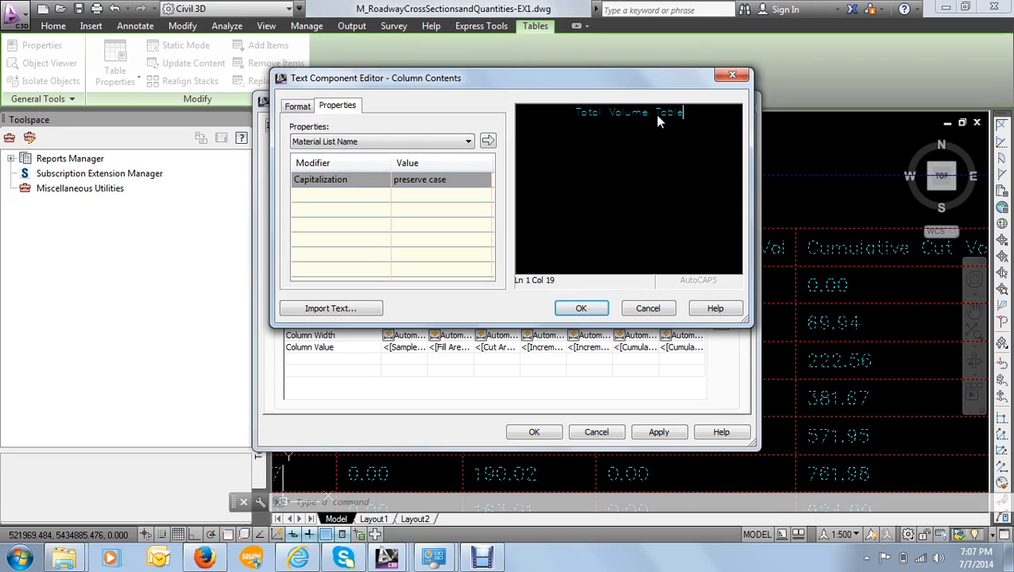
pyautogui.moveTo(702, 124); pyautogui.dragTo(579, 115)
pyautogui.press('Delete')
pyautogui.click(393, 142)
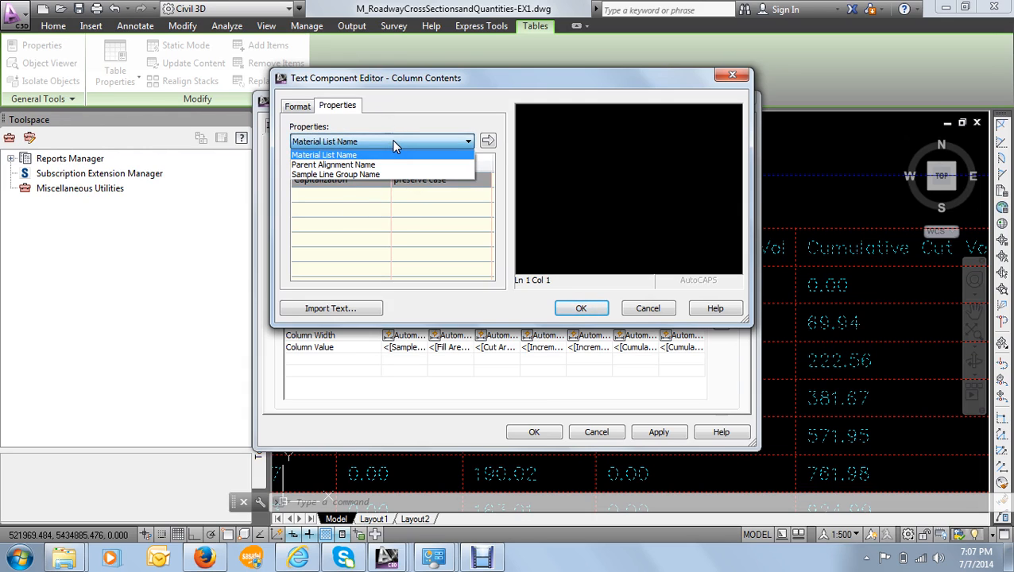
pyautogui.click(391, 141)
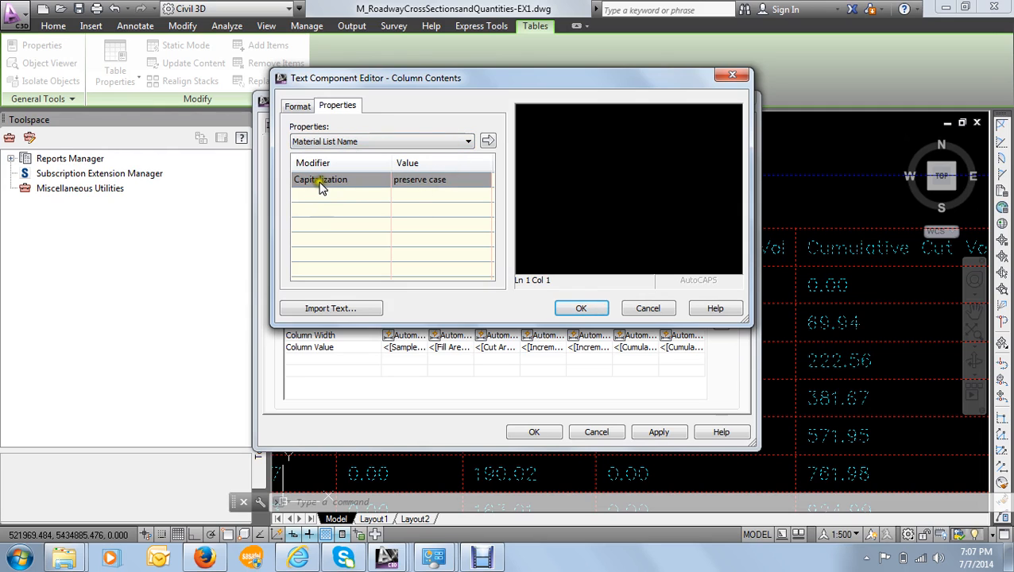
pyautogui.click(444, 182)
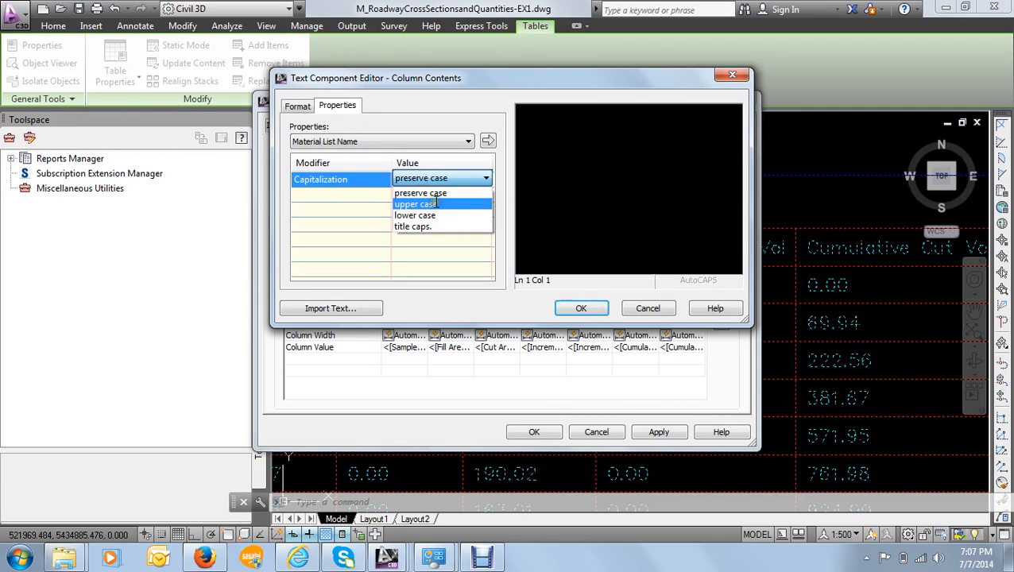
pyautogui.click(435, 203)
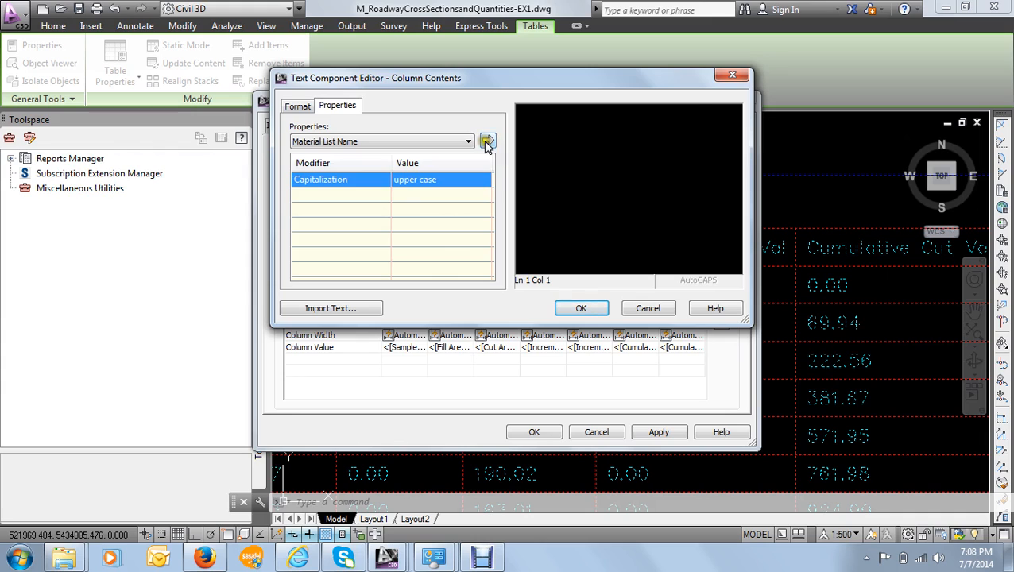
pyautogui.click(488, 141)
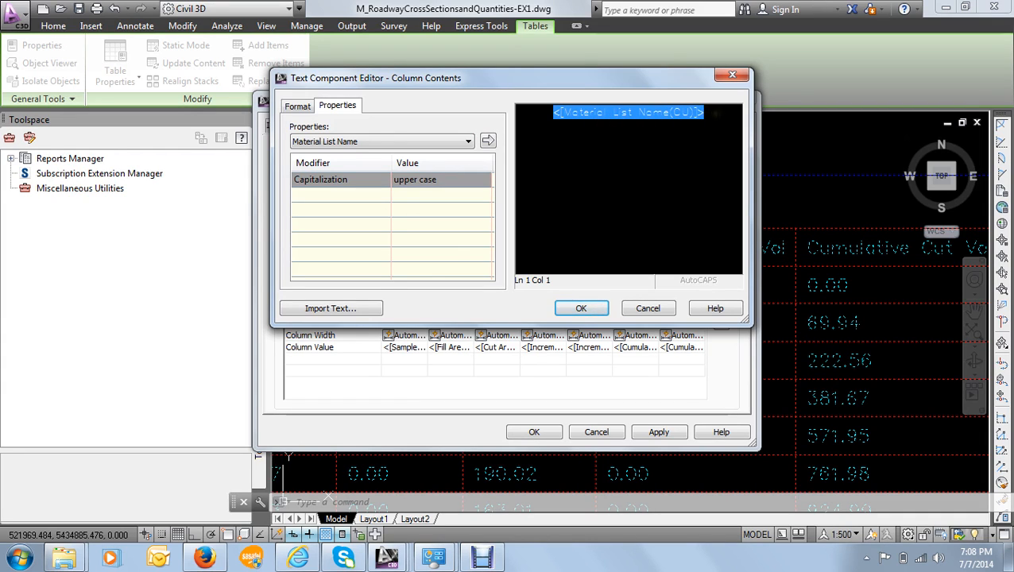
pyautogui.click(715, 113)
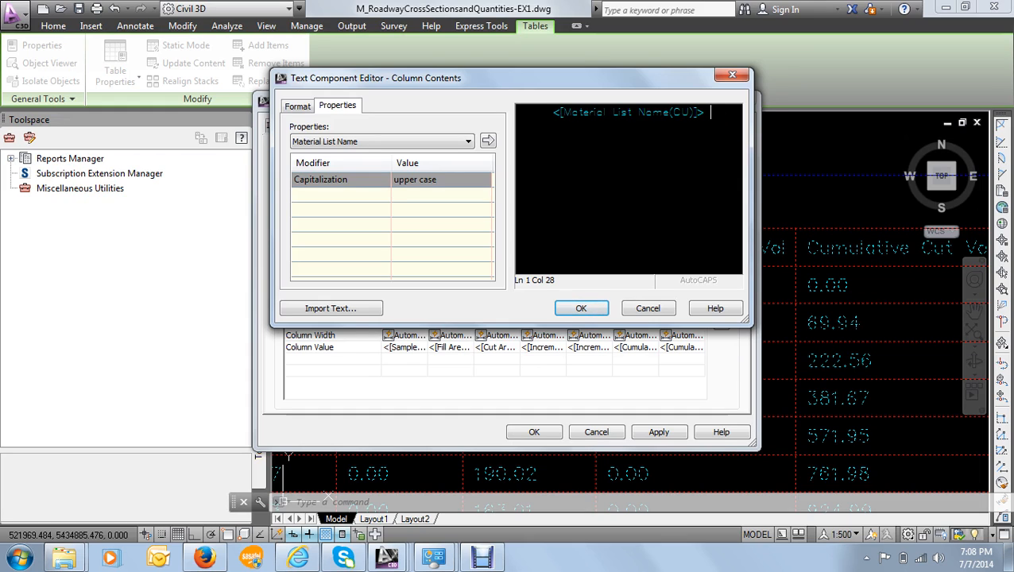
pyautogui.write('volume')
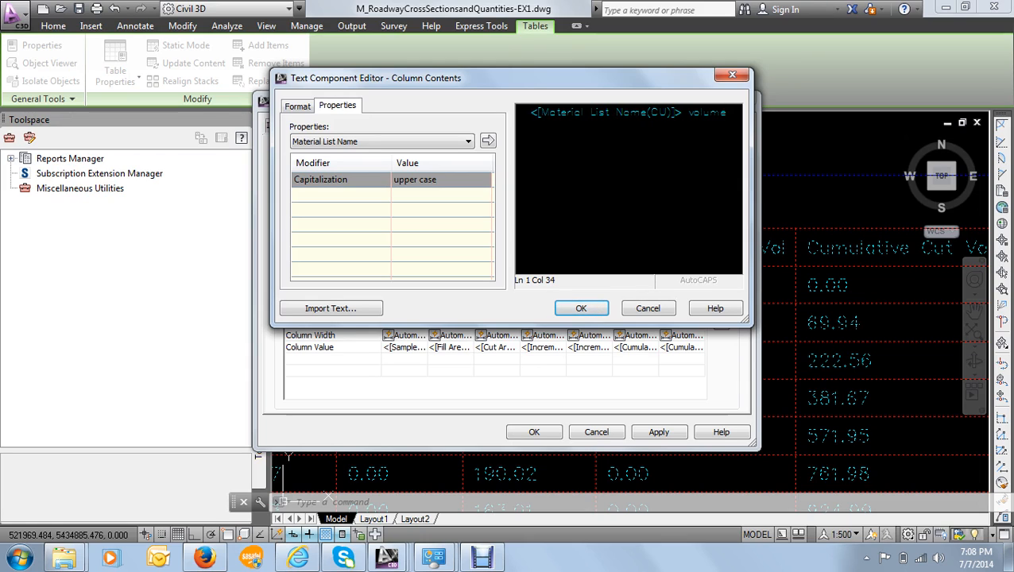
pyautogui.write(' t')
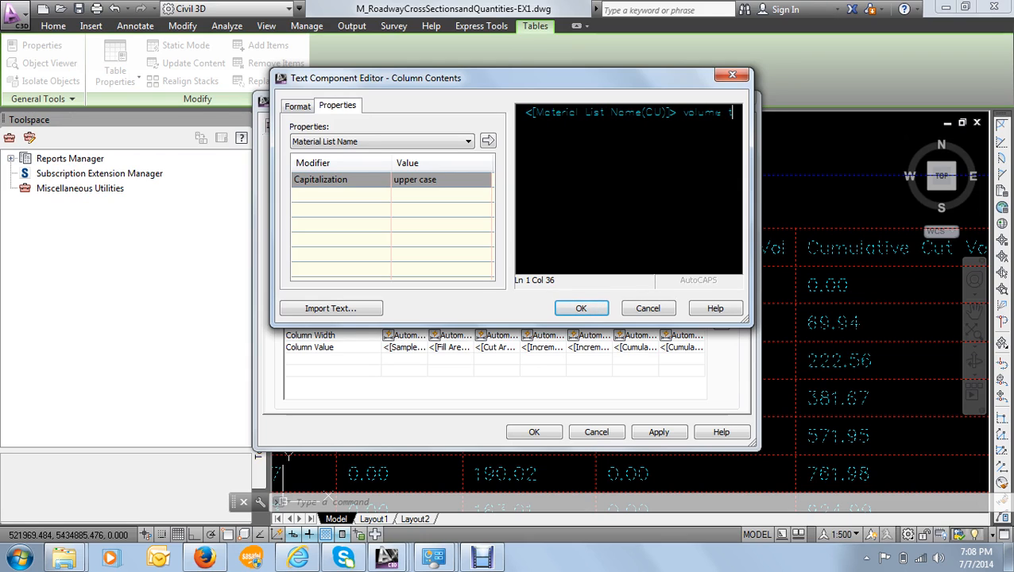
pyautogui.press('BackSpace')
pyautogui.press('BackSpace')
pyautogui.press('BackSpace')
pyautogui.press('BackSpace')
pyautogui.press('BackSpace')
pyautogui.press('BackSpace')
pyautogui.press('BackSpace')
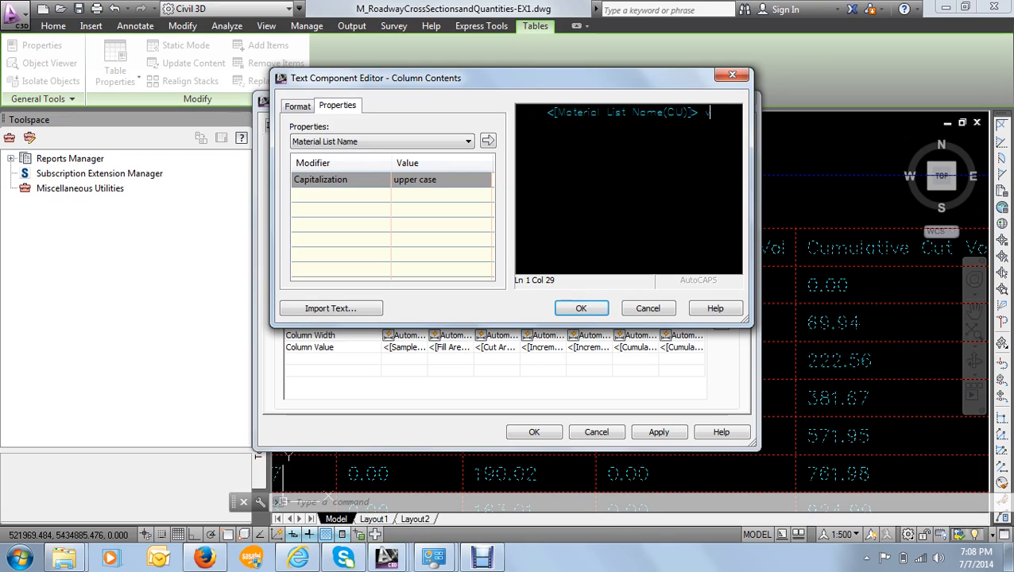
pyautogui.press('BackSpace')
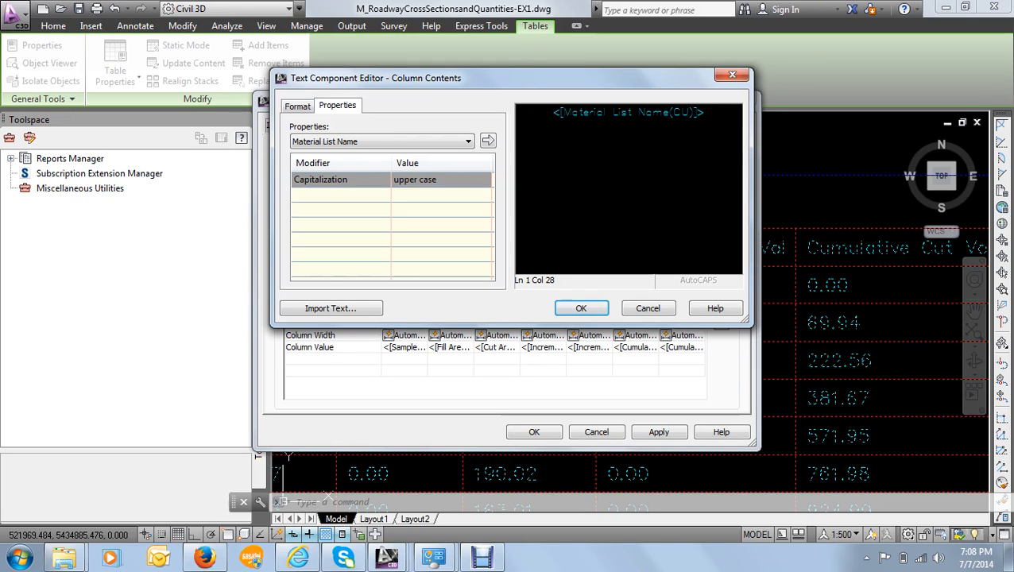
# - Add "VOLUME TABLE" after the Material List Name property in the title, then apply and accept the Cut and Fill table style changes
pyautogui.write('VOLU')
pyautogui.write('M')
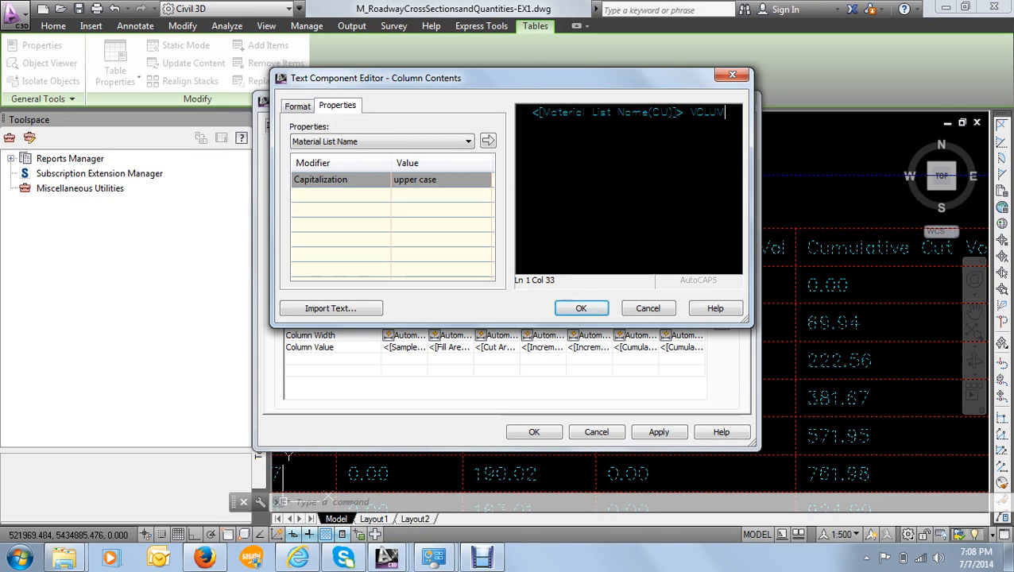
pyautogui.write('E TA')
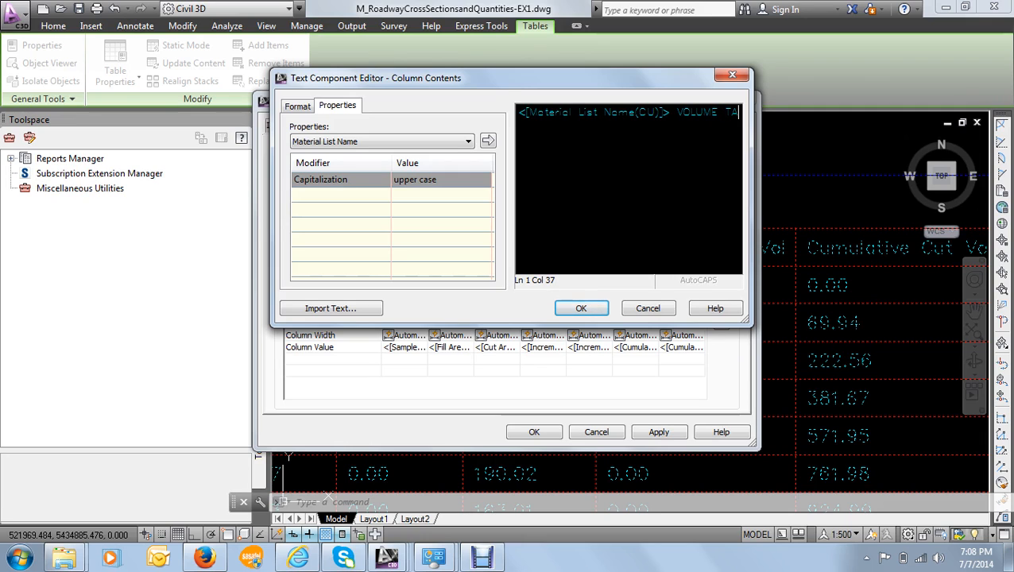
pyautogui.write('BLE')
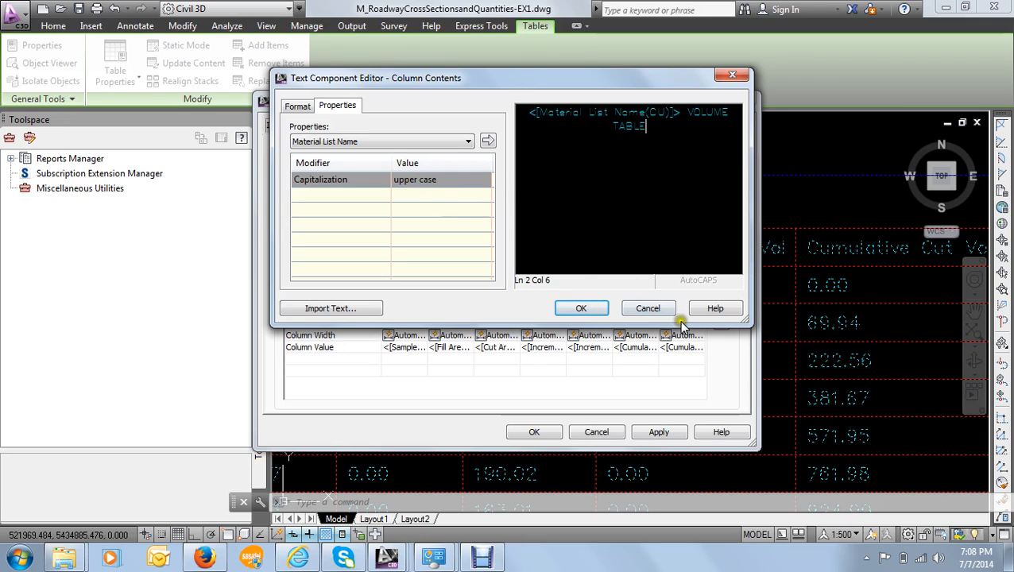
pyautogui.click(591, 311)
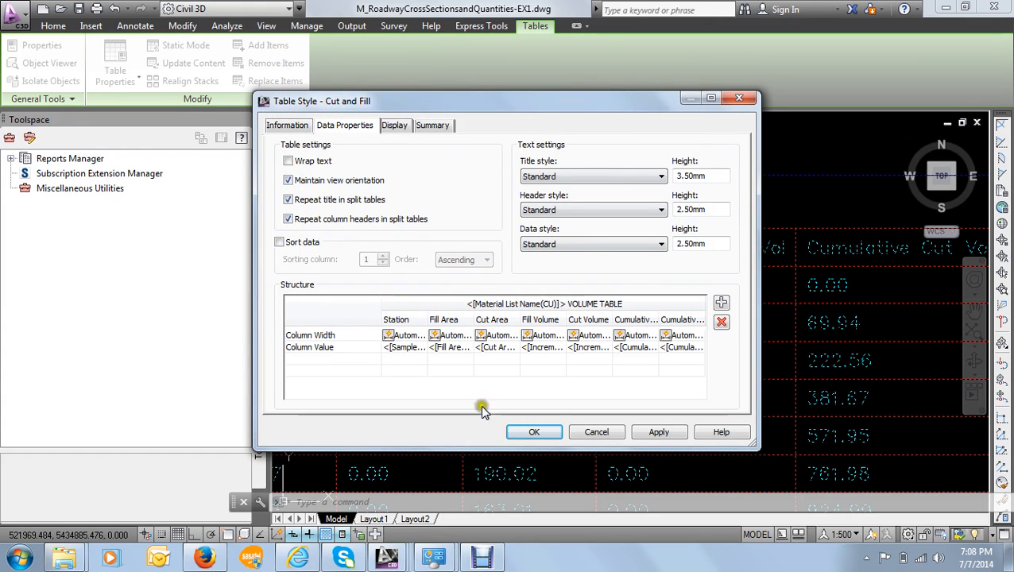
pyautogui.click(659, 433)
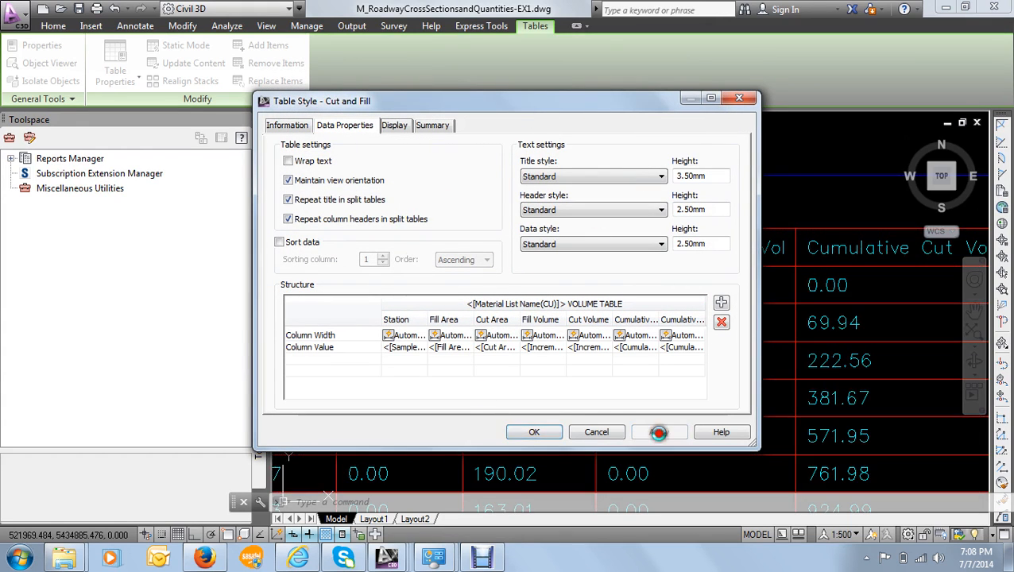
pyautogui.click(534, 432)
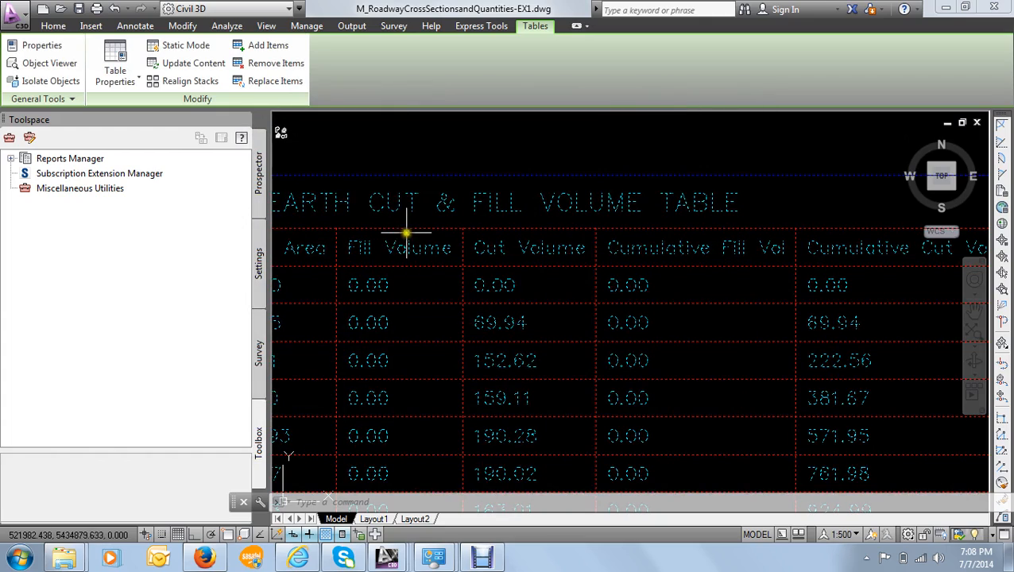
# - Examine the title on the first volume table and across the stacked tables
pyautogui.scroll(-3, 403, 230)
pyautogui.moveTo(427, 236); pyautogui.dragTo(490, 272, button='middle')
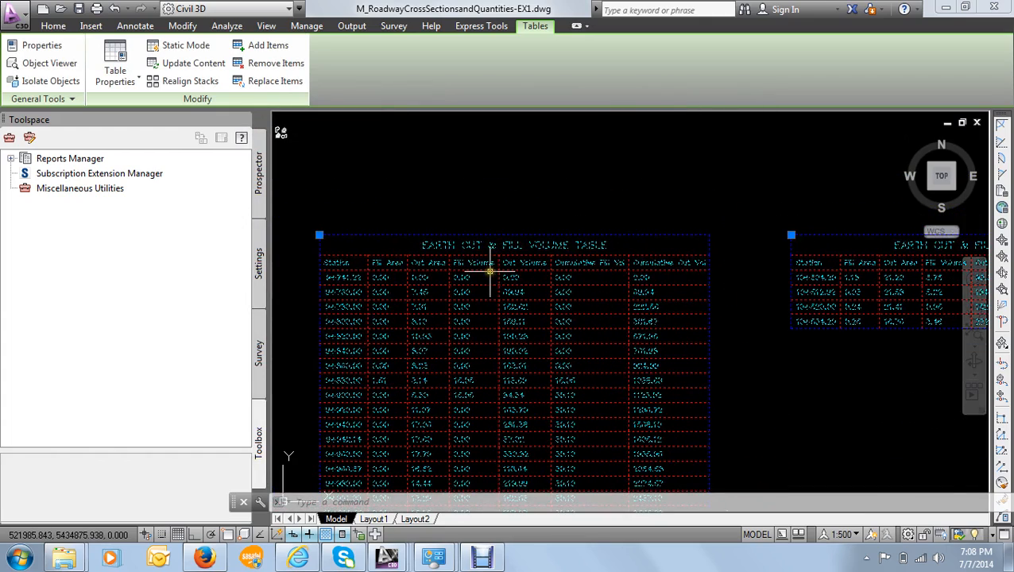
pyautogui.press('Escape')
pyautogui.scroll(4, 480, 250)
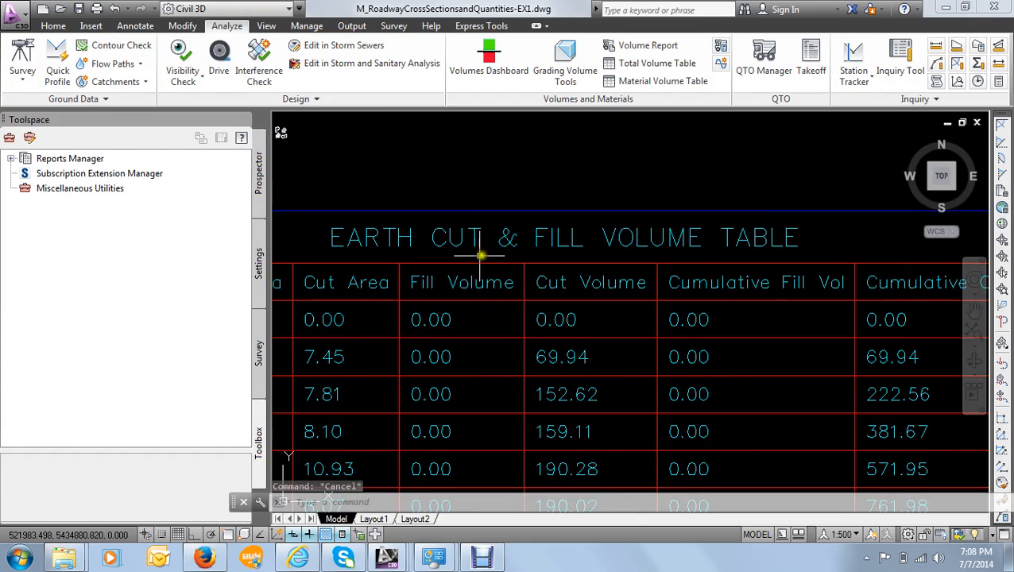
pyautogui.scroll(-4, 674, 255)
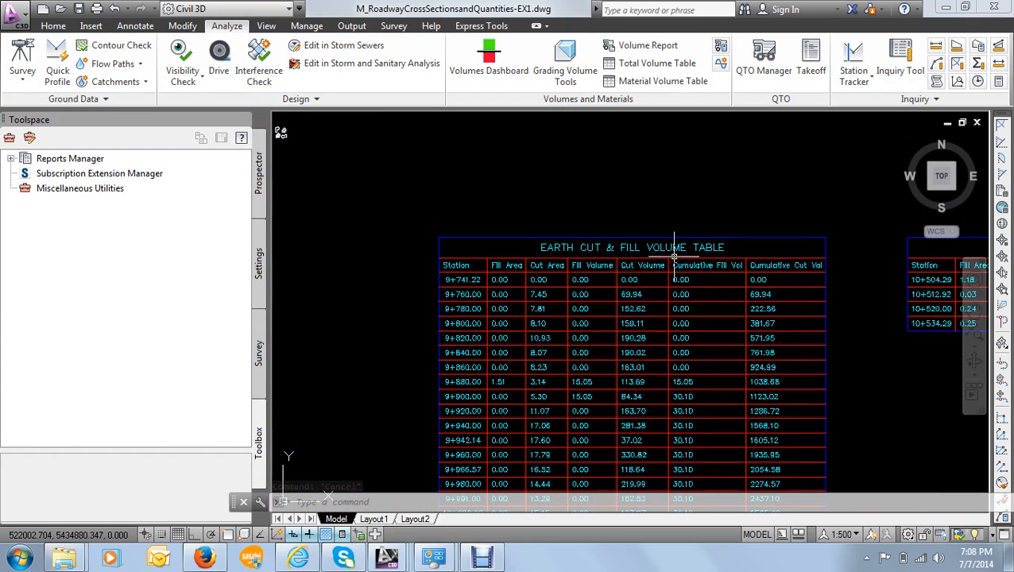
pyautogui.click(672, 256)
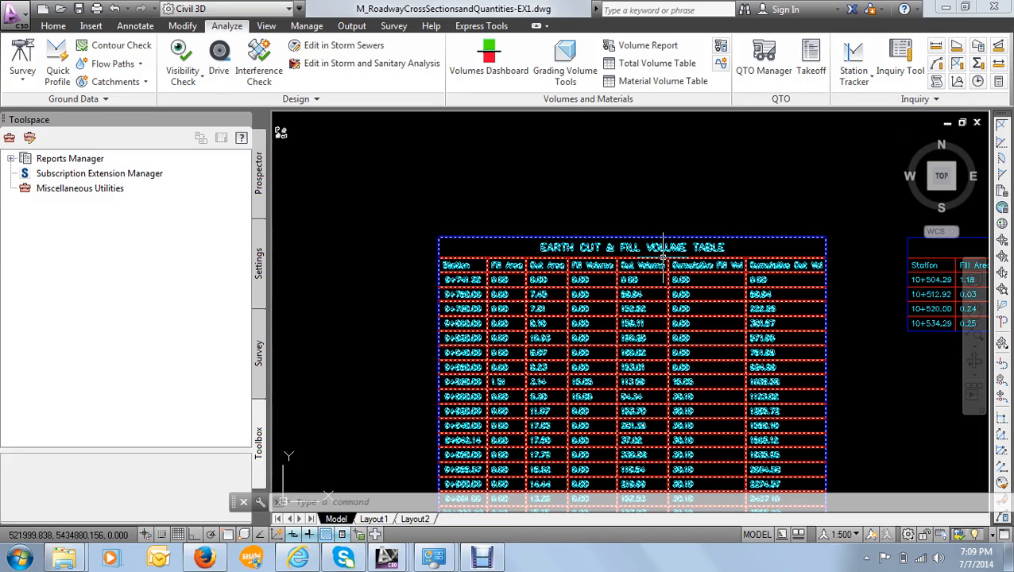
pyautogui.press('Escape')
pyautogui.scroll(-6, 569, 358)
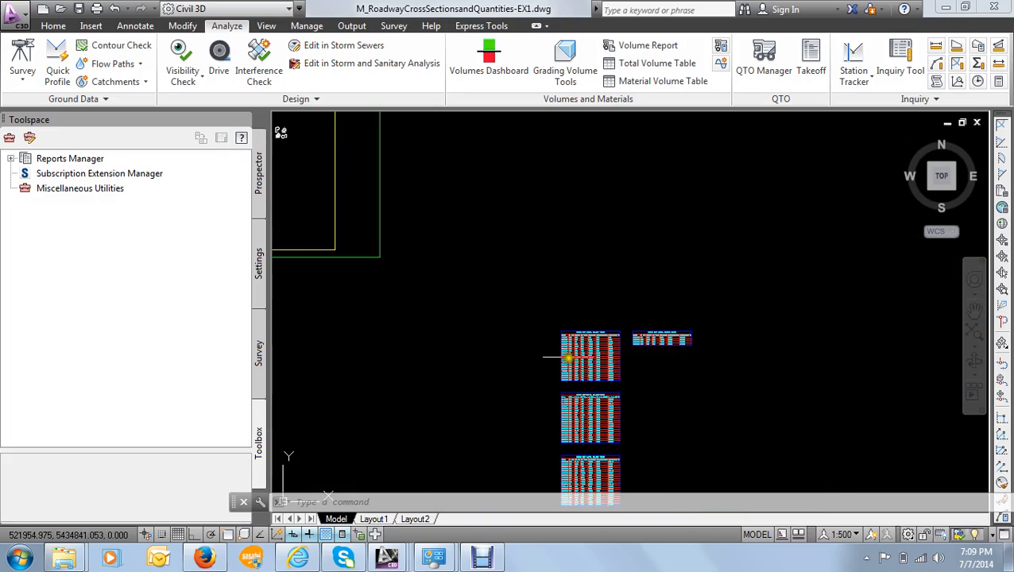
pyautogui.moveTo(568, 358); pyautogui.dragTo(463, 283, button='middle')
pyautogui.scroll(8, 490, 291)
pyautogui.moveTo(436, 207); pyautogui.dragTo(427, 277, button='middle')
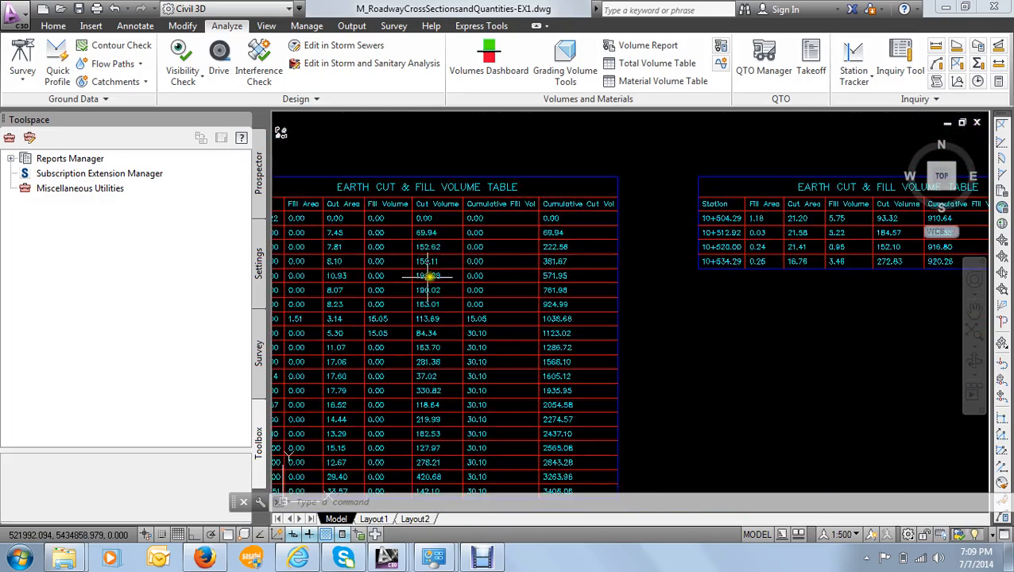
pyautogui.scroll(-8, 427, 276)
pyautogui.moveTo(516, 317)
pyautogui.mouseDown(button='middle')
pyautogui.moveTo(602, 283)
pyautogui.moveTo(609, 261)
pyautogui.mouseUp(button='middle')
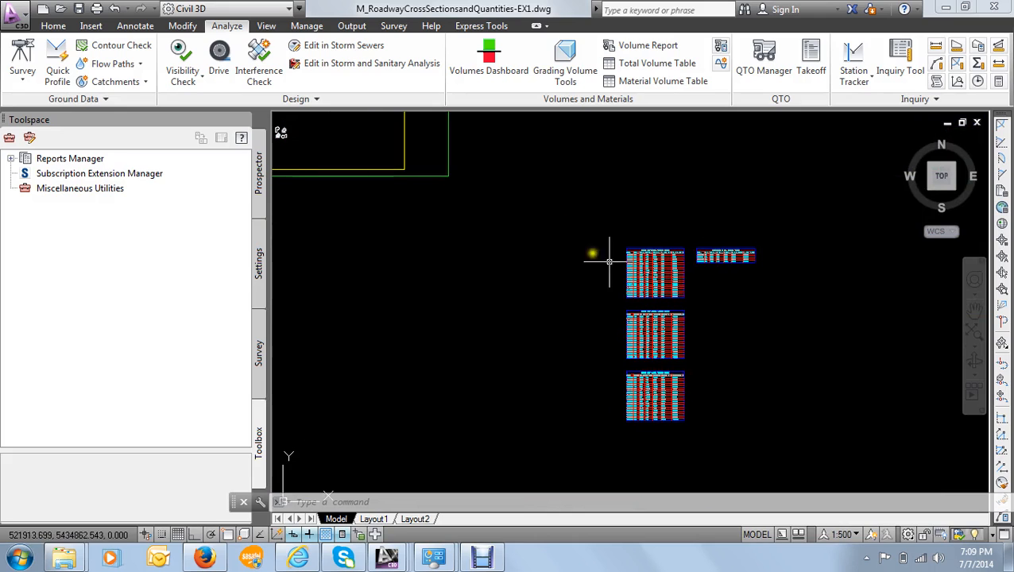
# - Start a material volume table for 8th Avenue using the Pavement structure list and the Pavement Surface Course material
pyautogui.click(640, 84)
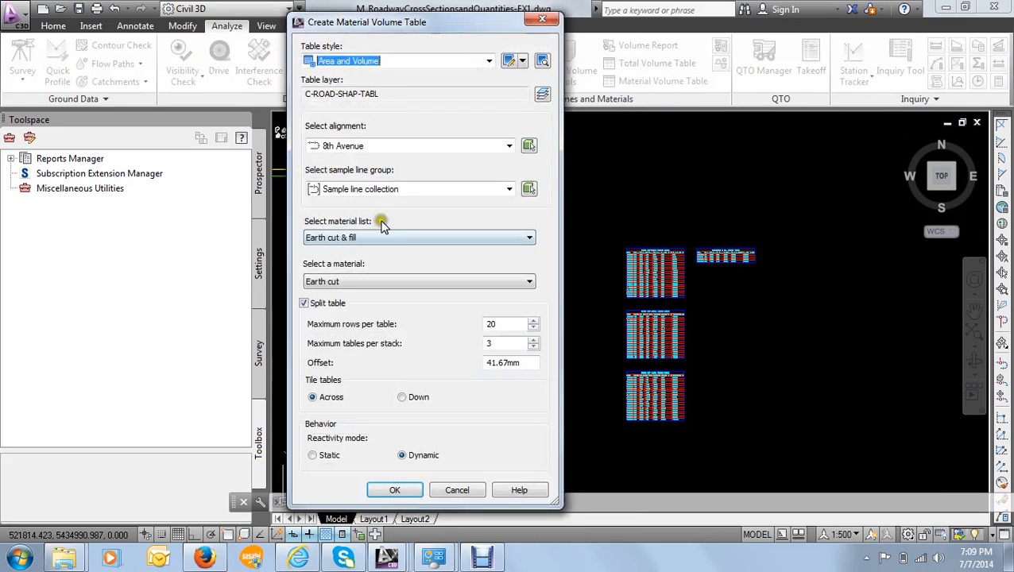
pyautogui.moveTo(398, 32); pyautogui.dragTo(422, 30)
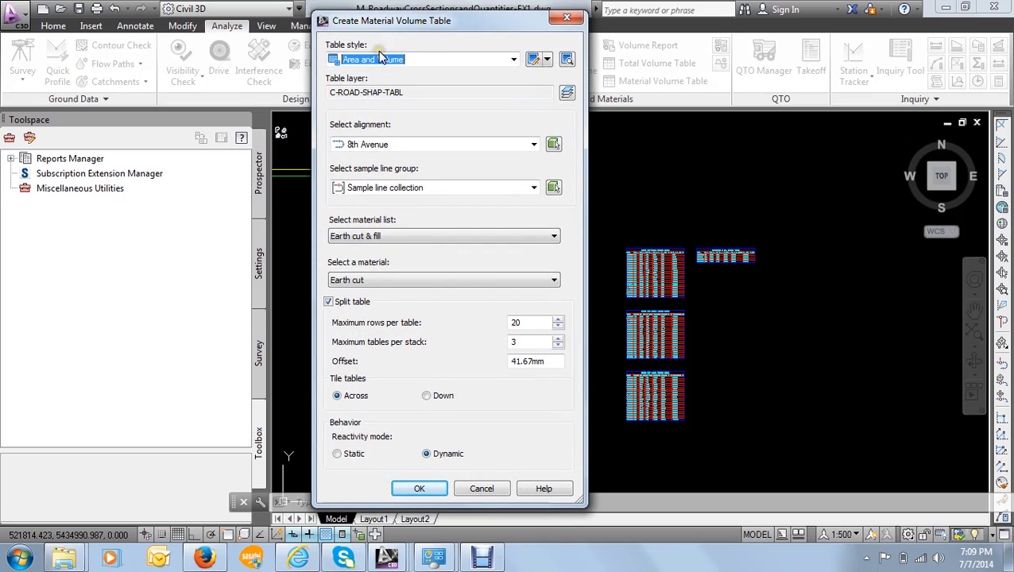
pyautogui.click(421, 54)
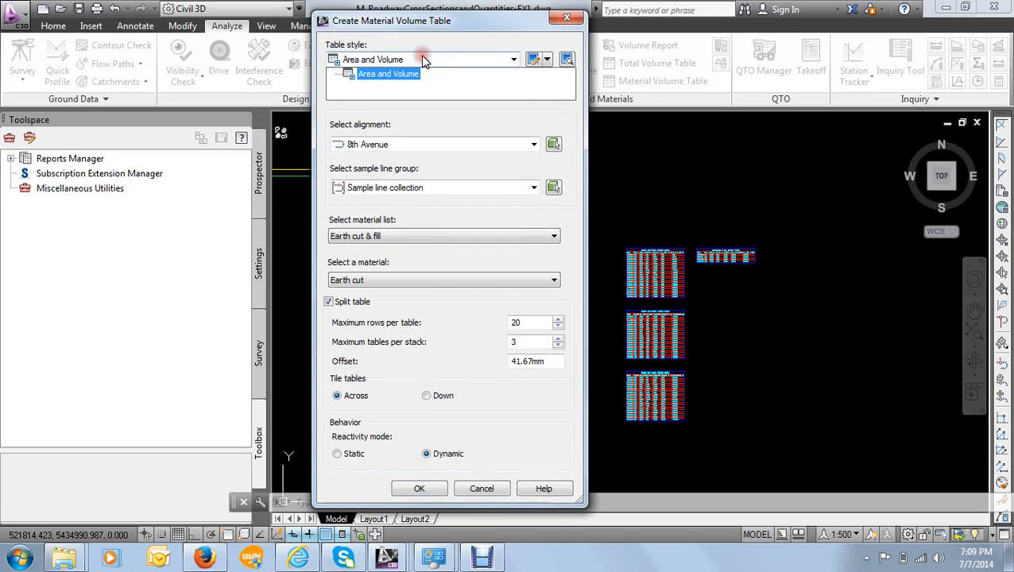
pyautogui.click(422, 57)
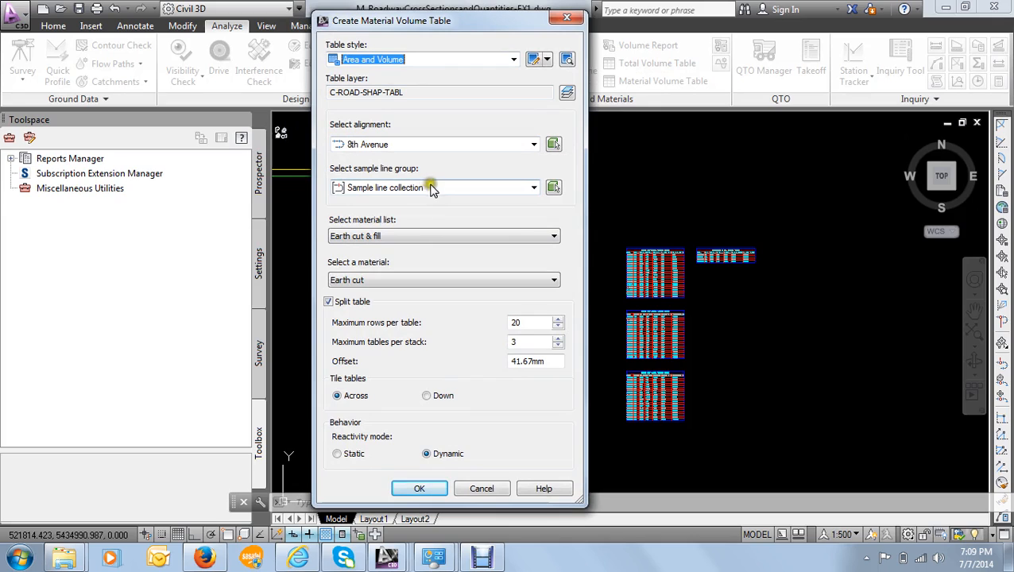
pyautogui.click(400, 238)
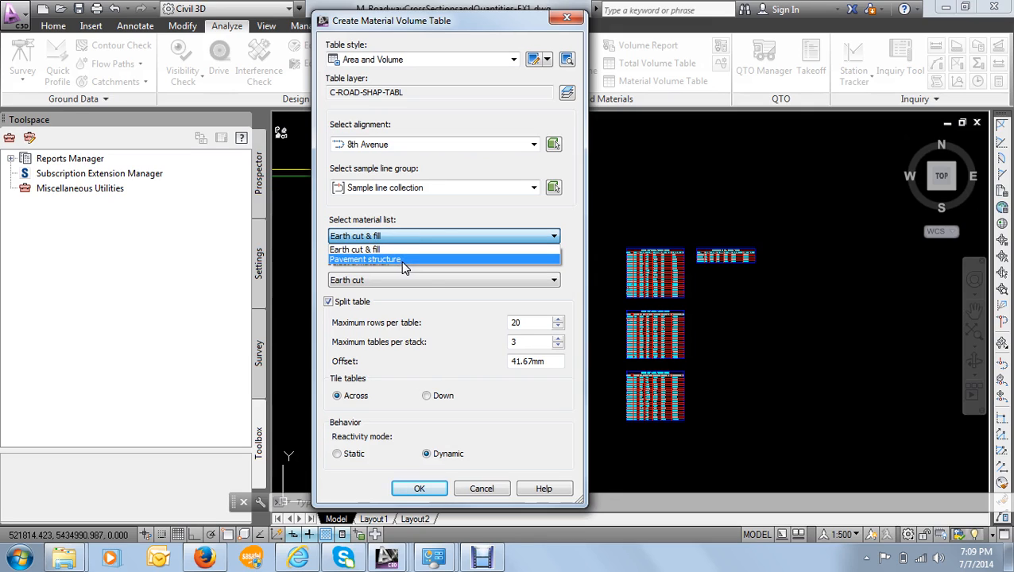
pyautogui.click(401, 260)
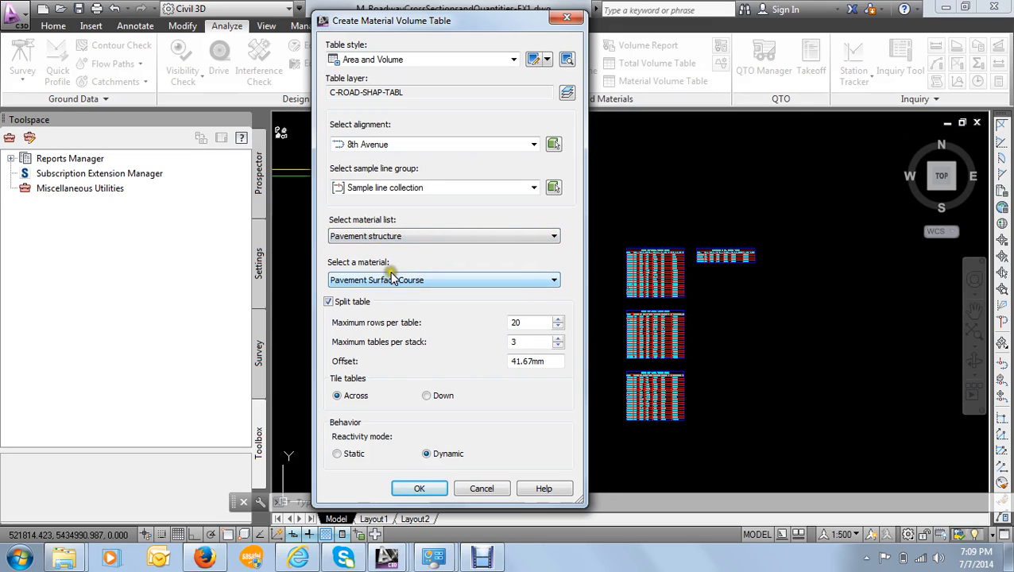
pyautogui.click(414, 281)
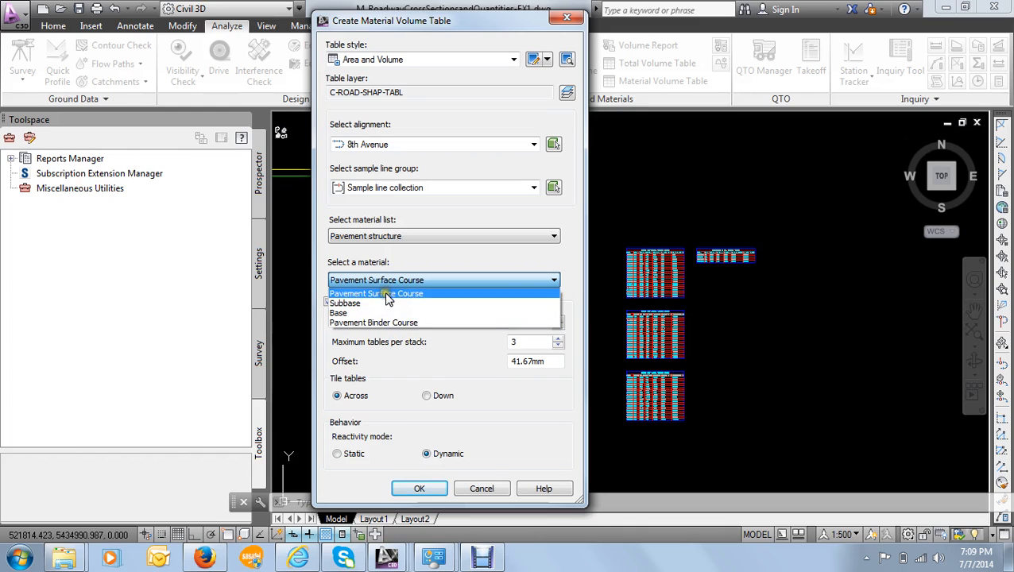
pyautogui.click(387, 294)
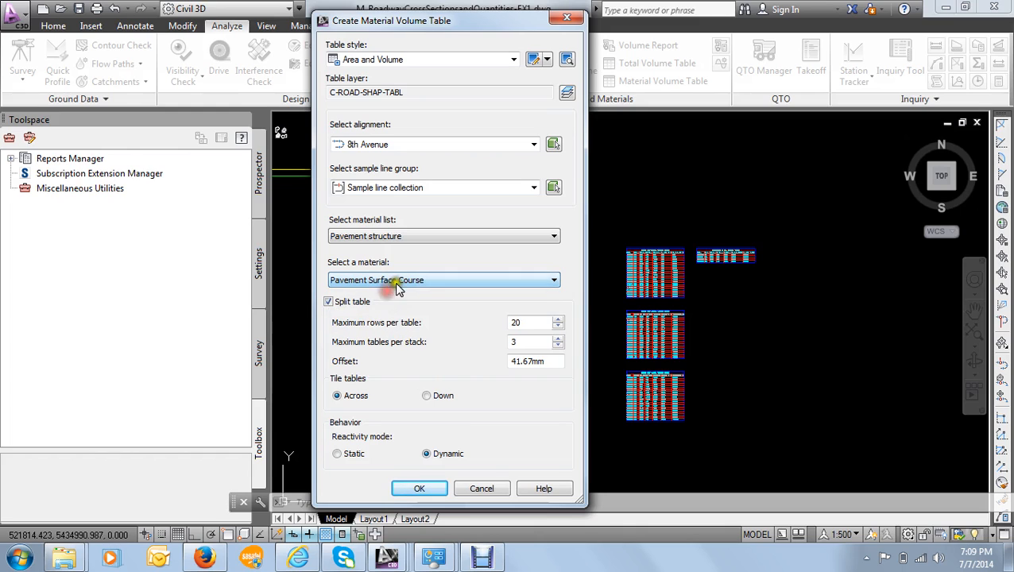
# - Set the maximum rows per table to 30 and place the material volume table to the right of the total volume tables
pyautogui.doubleClick(535, 323)
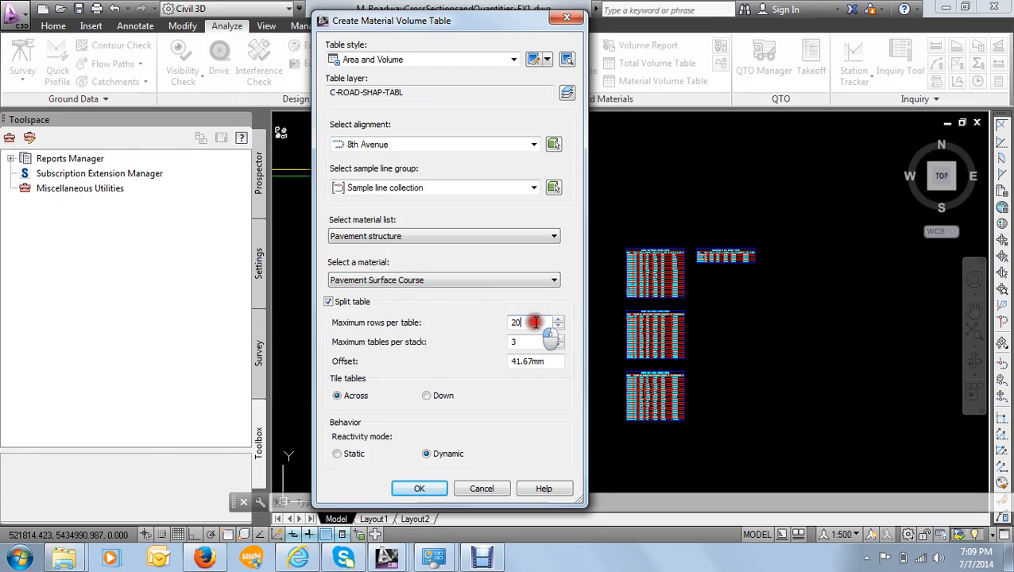
pyautogui.click(469, 314)
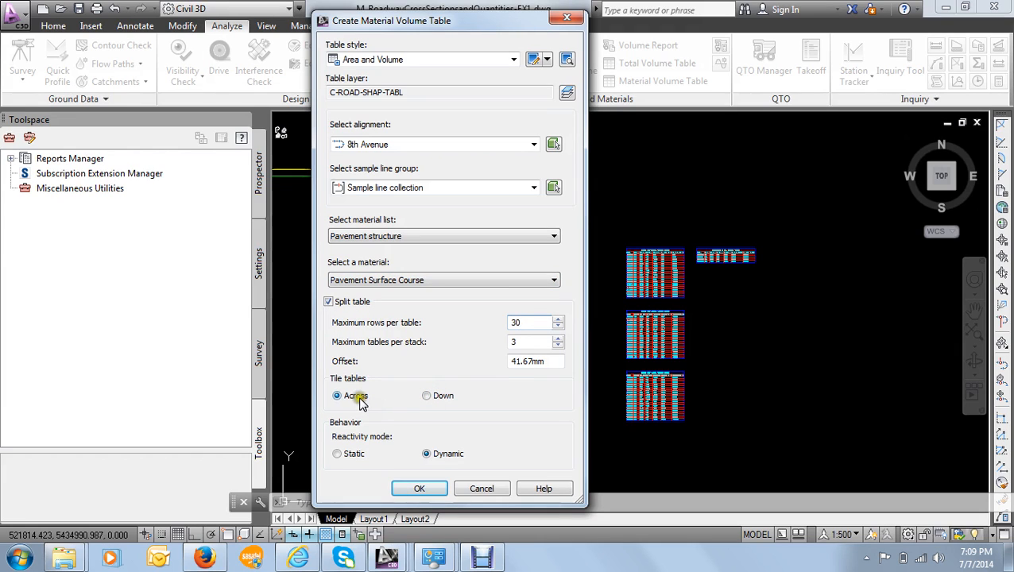
pyautogui.click(419, 489)
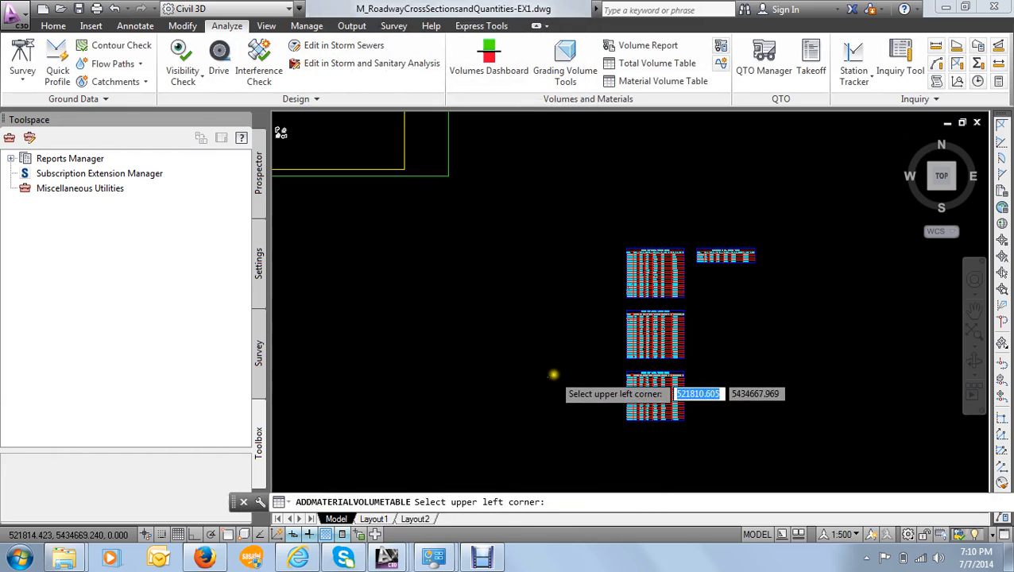
pyautogui.scroll(-2, 552, 375)
pyautogui.moveTo(553, 376); pyautogui.dragTo(428, 317, button='middle')
pyautogui.click(592, 244)
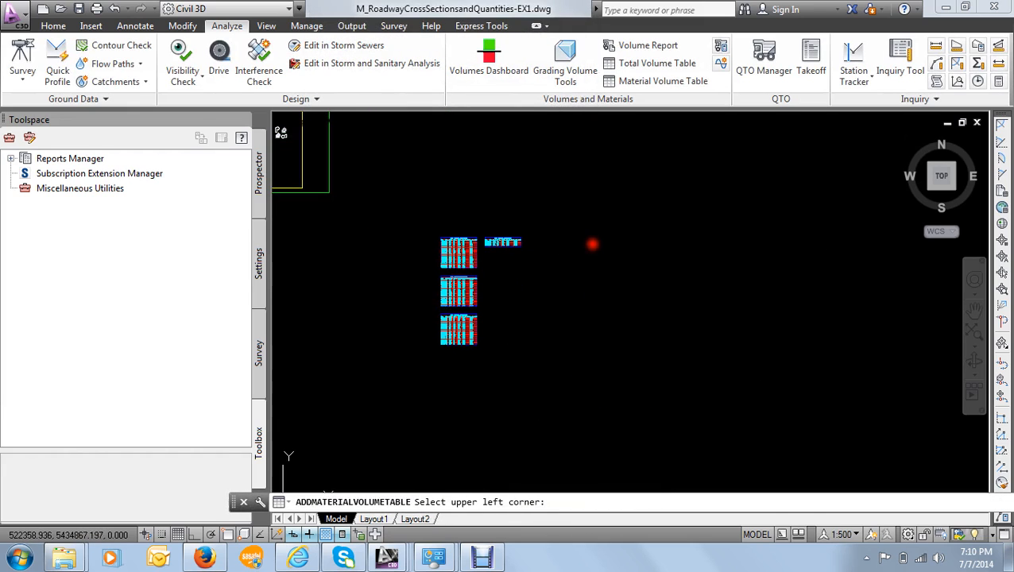
# - Examine the title, columns and split layout of the newly placed material tables
pyautogui.scroll(8, 588, 238)
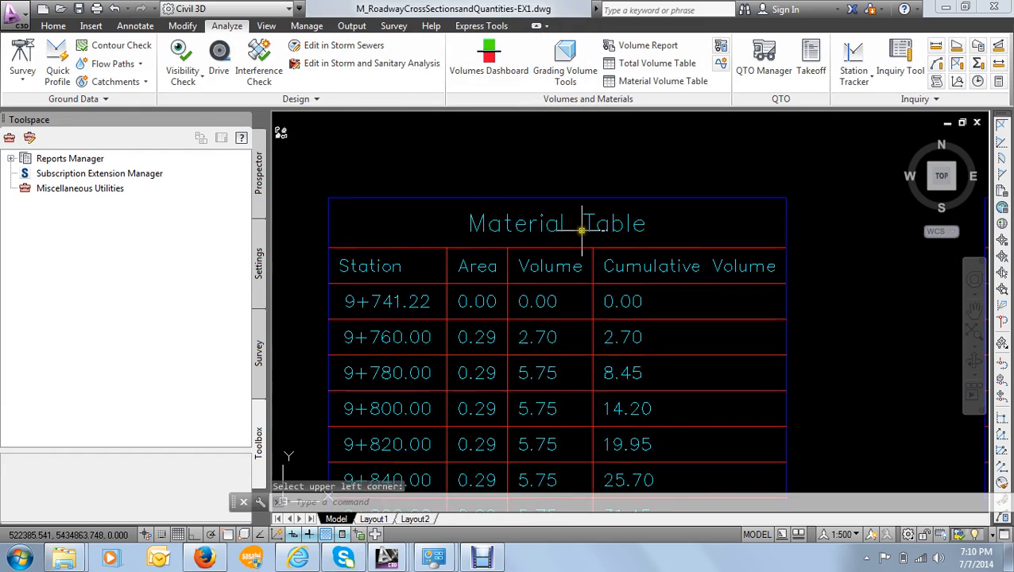
pyautogui.scroll(-4, 575, 251)
pyautogui.moveTo(575, 251)
pyautogui.mouseDown(button='middle')
pyautogui.moveTo(529, 240)
pyautogui.moveTo(515, 189)
pyautogui.mouseUp(button='middle')
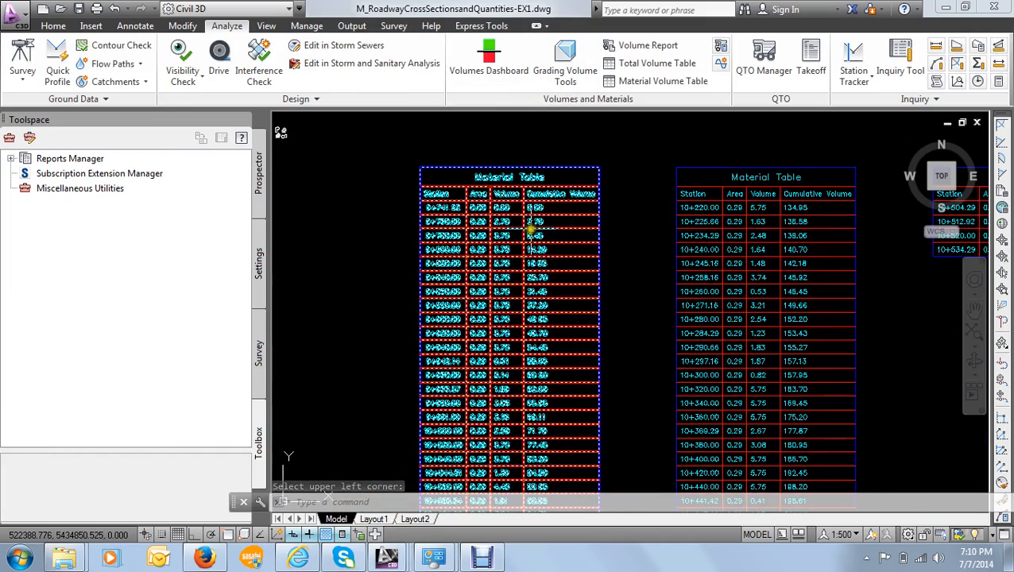
pyautogui.scroll(-2, 525, 229)
pyautogui.scroll(3, 526, 229)
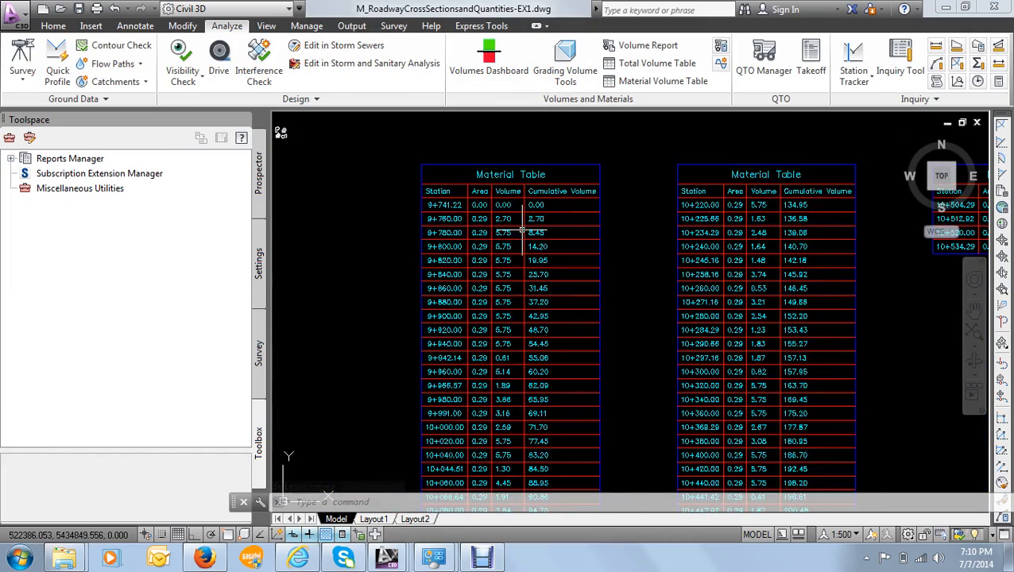
pyautogui.scroll(-1, 512, 268)
pyautogui.moveTo(512, 268); pyautogui.dragTo(511, 272, button='middle')
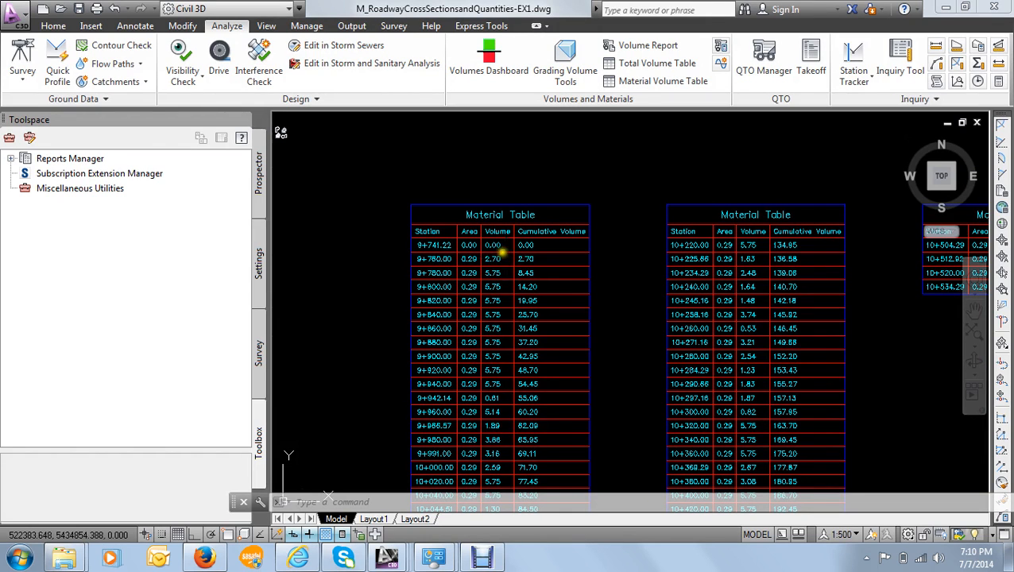
# - Open the Area and Volume table style of the first material table for editing
pyautogui.scroll(4, 489, 214)
pyautogui.click(490, 215)
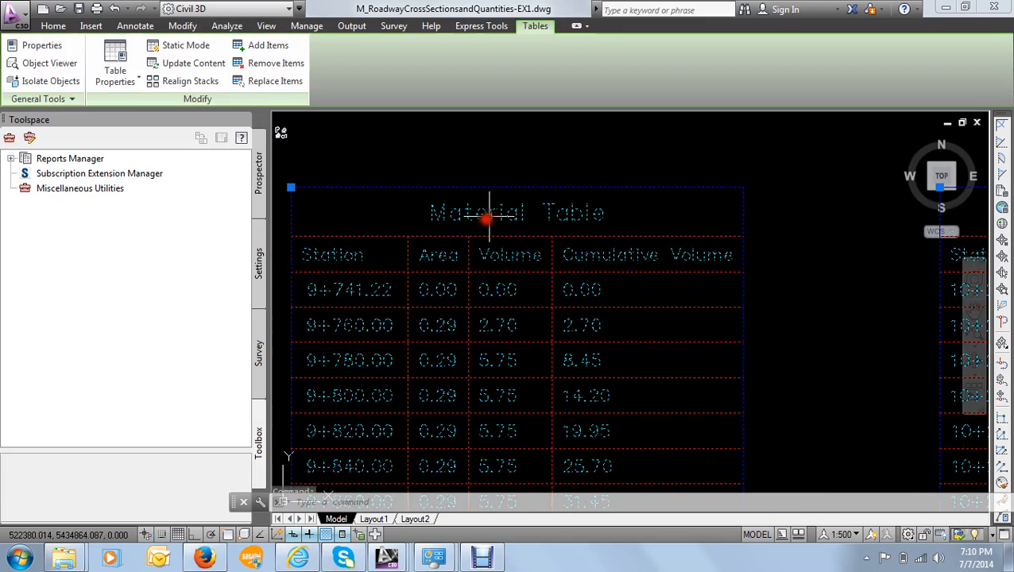
pyautogui.click(134, 79)
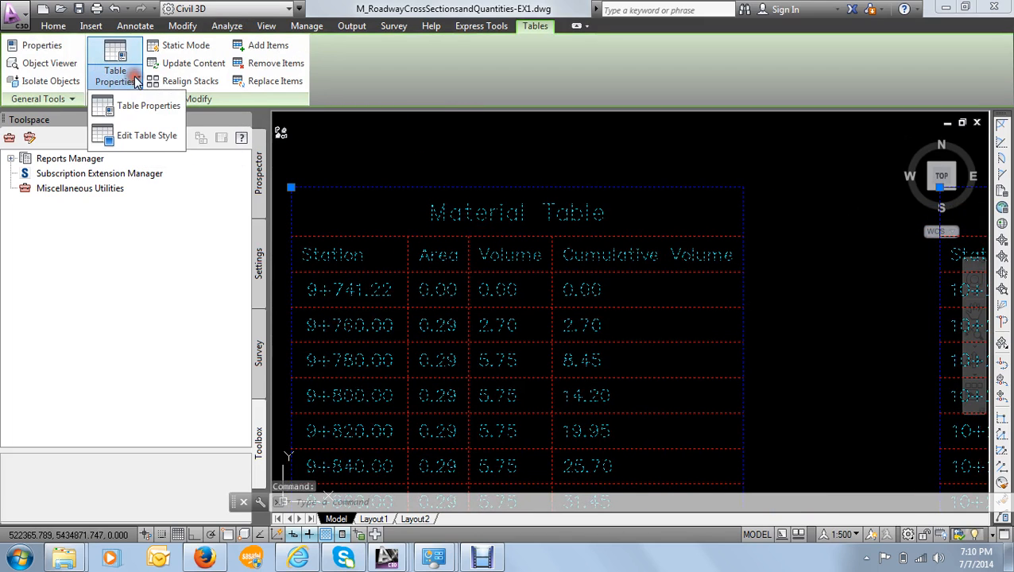
pyautogui.click(151, 136)
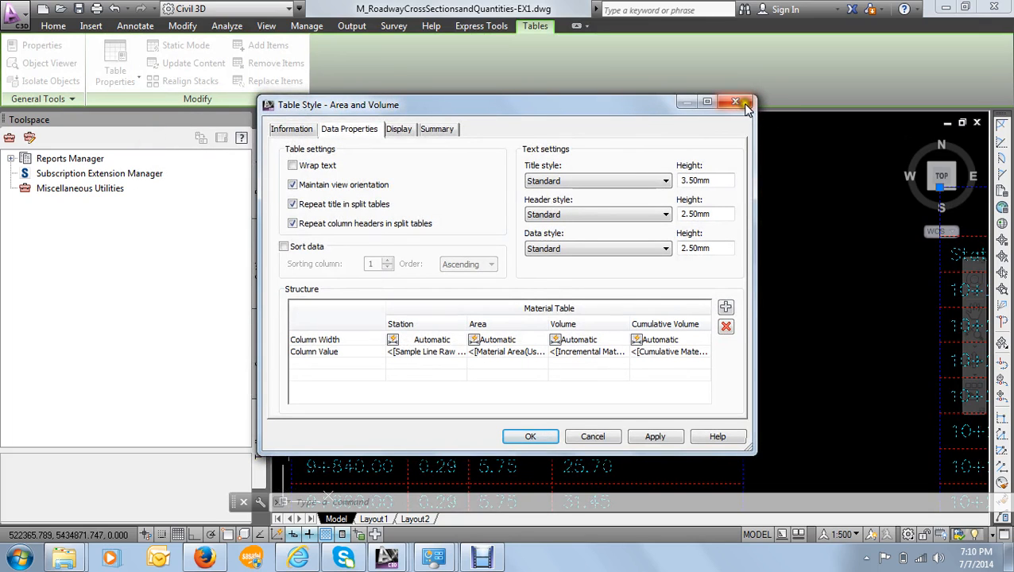
pyautogui.click(693, 129)
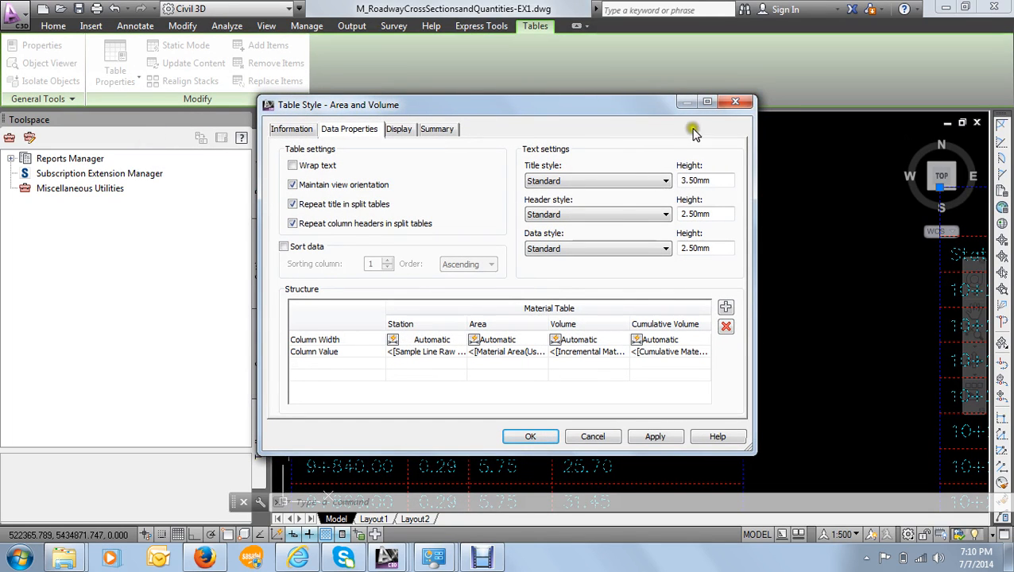
# - Replace the "Material Table" title text with the Material Name property, using upper case capitalization
pyautogui.doubleClick(547, 307)
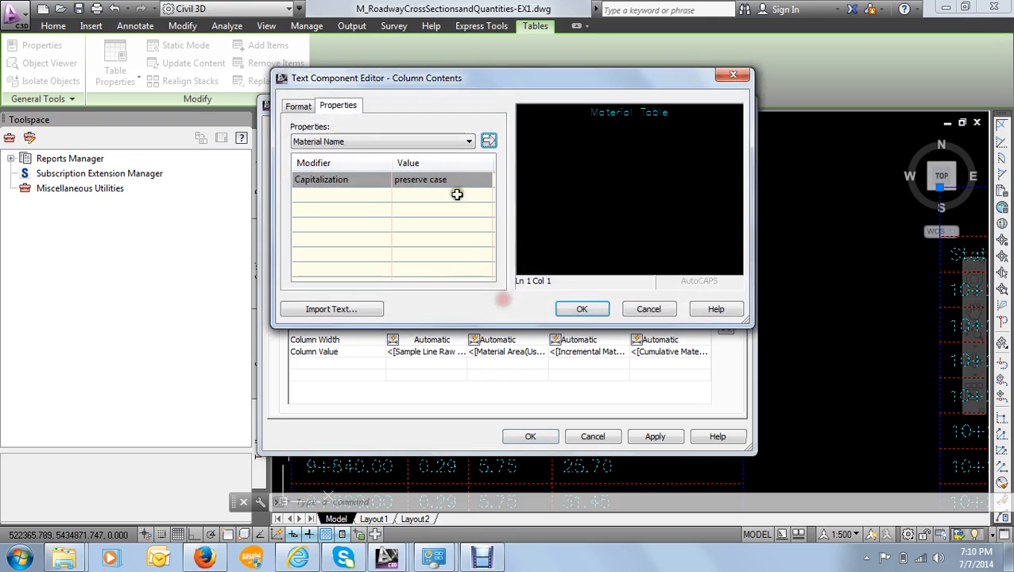
pyautogui.moveTo(685, 110); pyautogui.dragTo(512, 113)
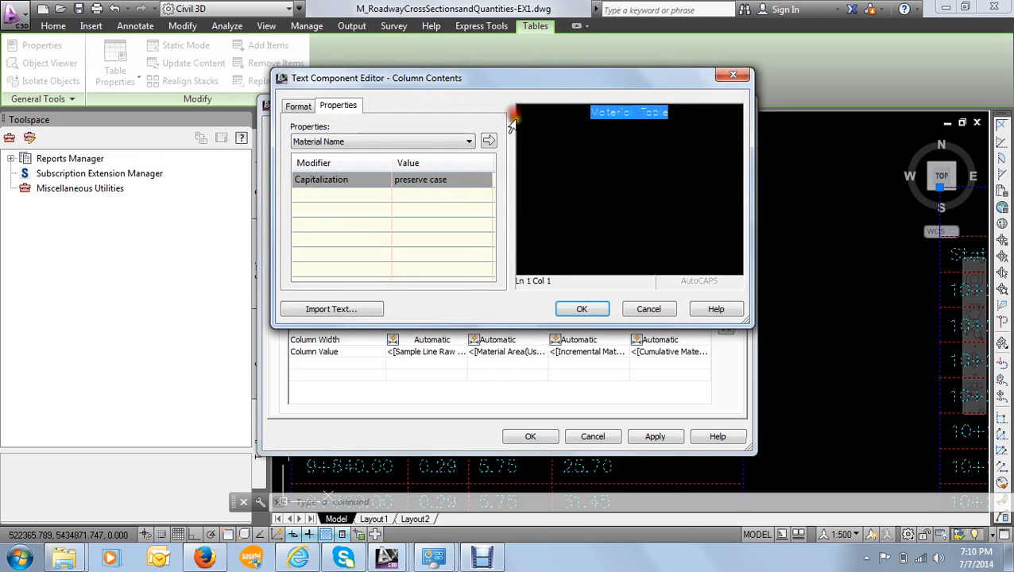
pyautogui.click(588, 141)
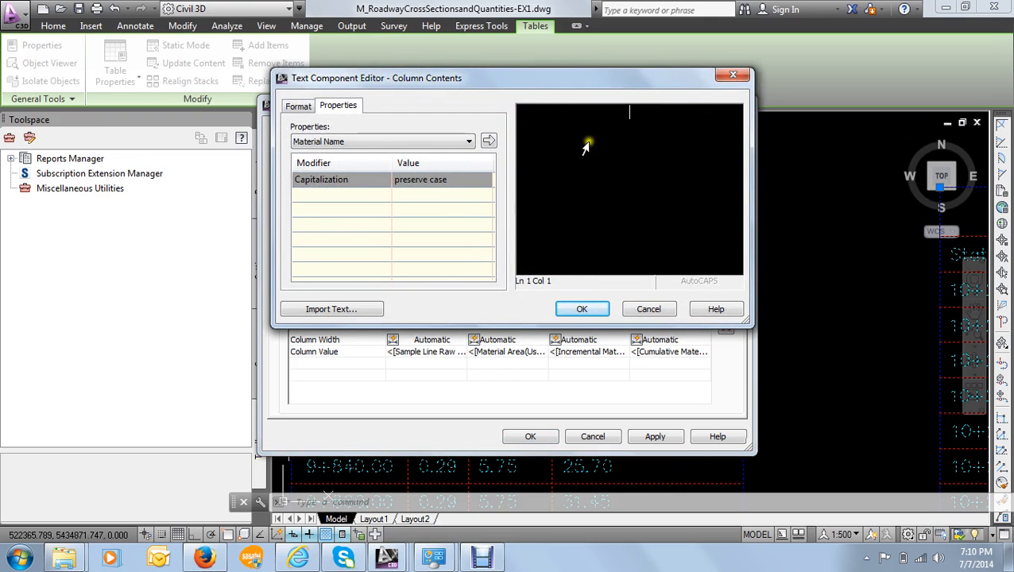
pyautogui.click(421, 181)
pyautogui.click(423, 179)
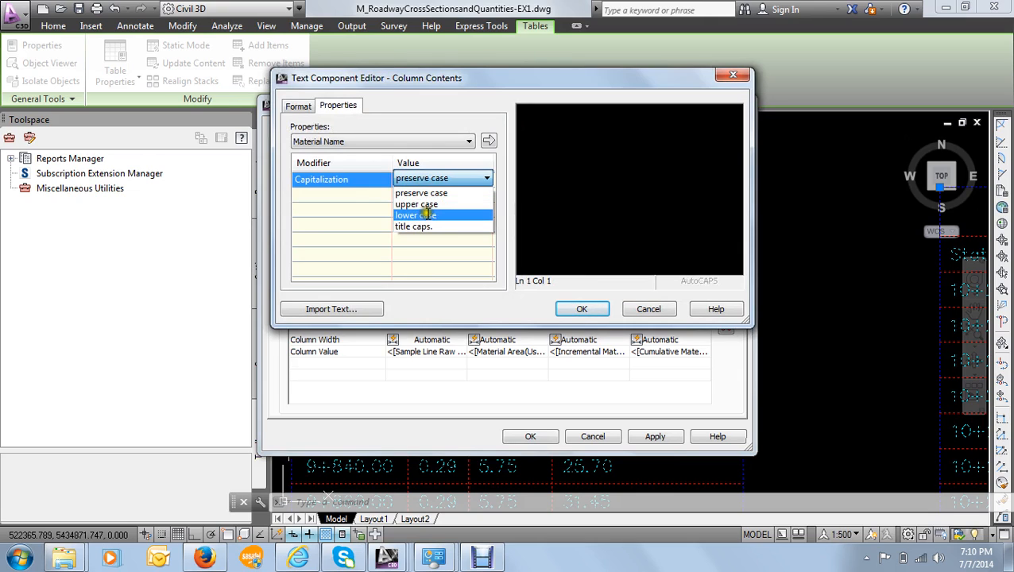
pyautogui.click(427, 204)
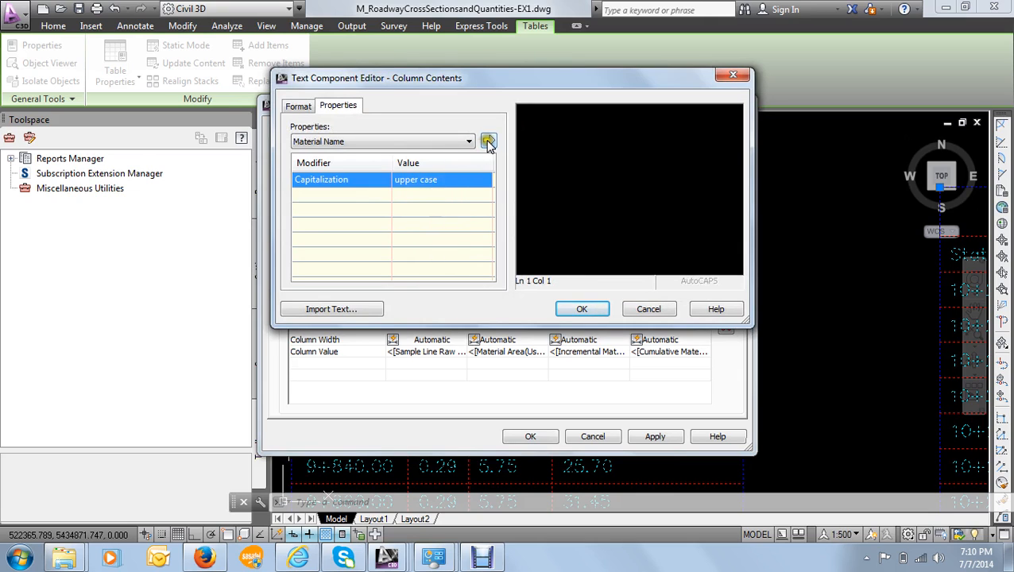
pyautogui.click(488, 140)
# - Add "VOLUME TABLE" after the Material Name property in the title, then apply and accept the Area and Volume style changes
pyautogui.click(696, 111)
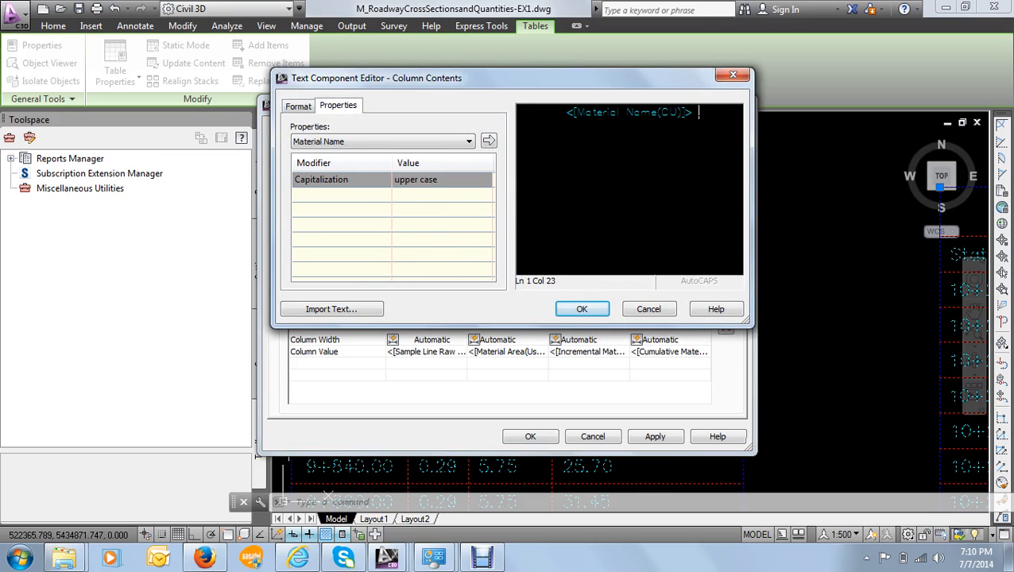
pyautogui.write('VOLU')
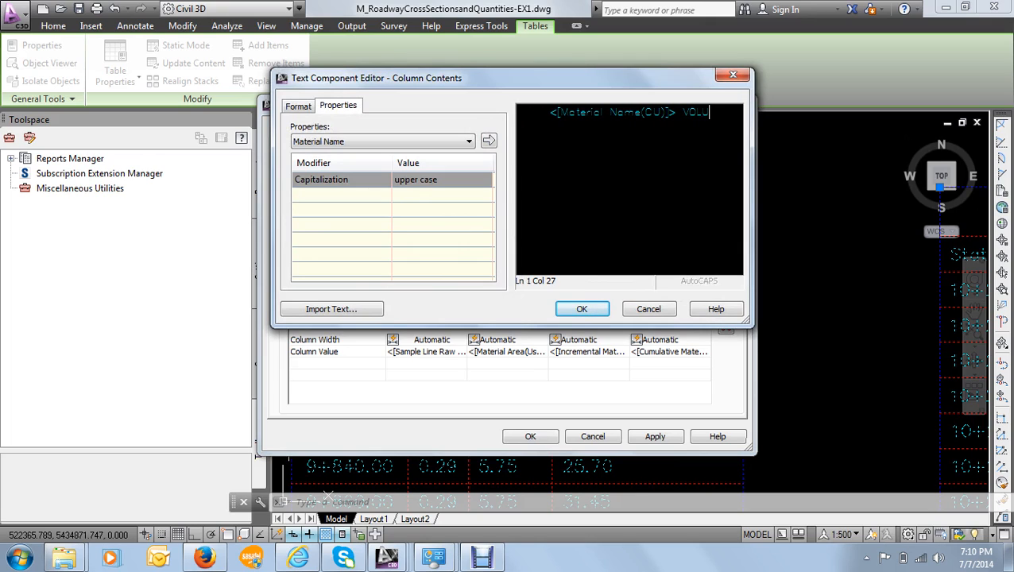
pyautogui.write('ME TABLE')
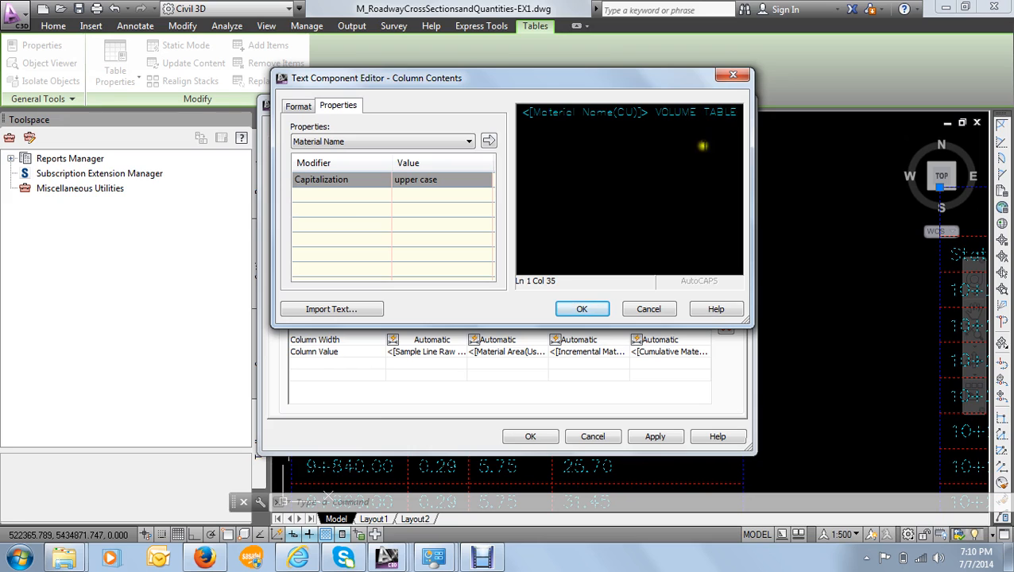
pyautogui.click(586, 310)
pyautogui.click(652, 435)
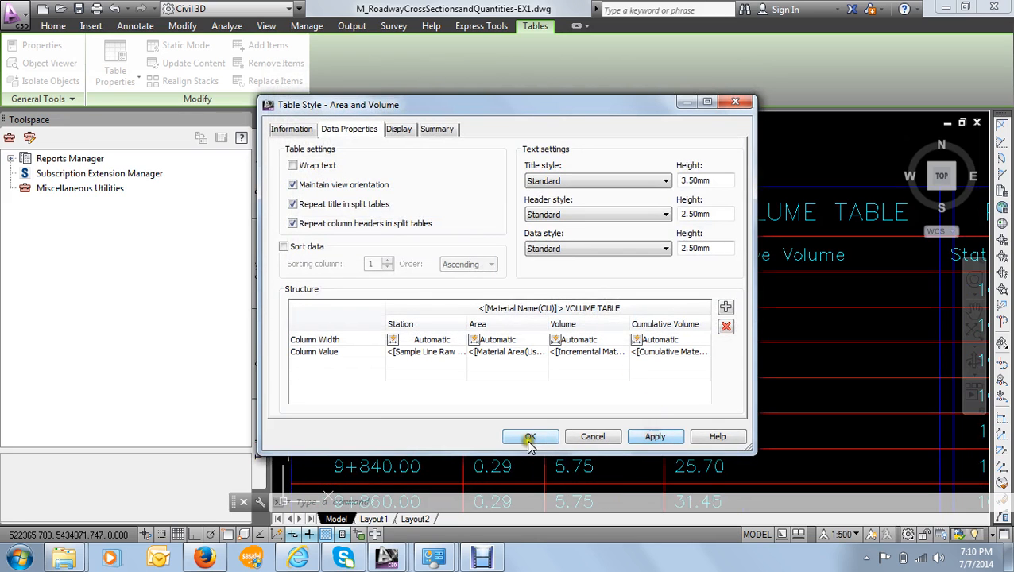
pyautogui.click(529, 437)
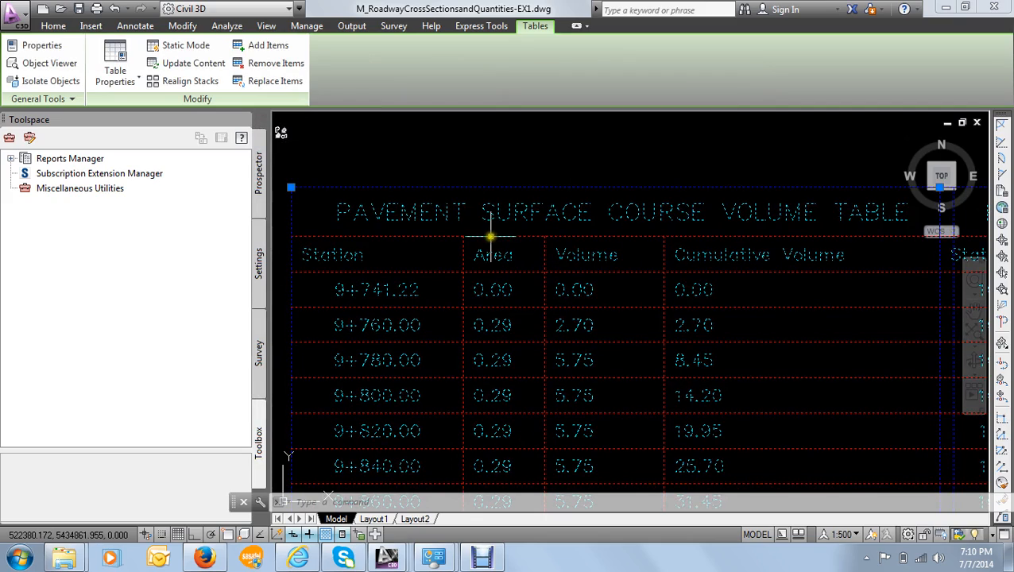
pyautogui.press('Escape')
# - Examine the retitled pavement surface course tables and their layout beside the total volume tables
pyautogui.scroll(-2, 488, 243)
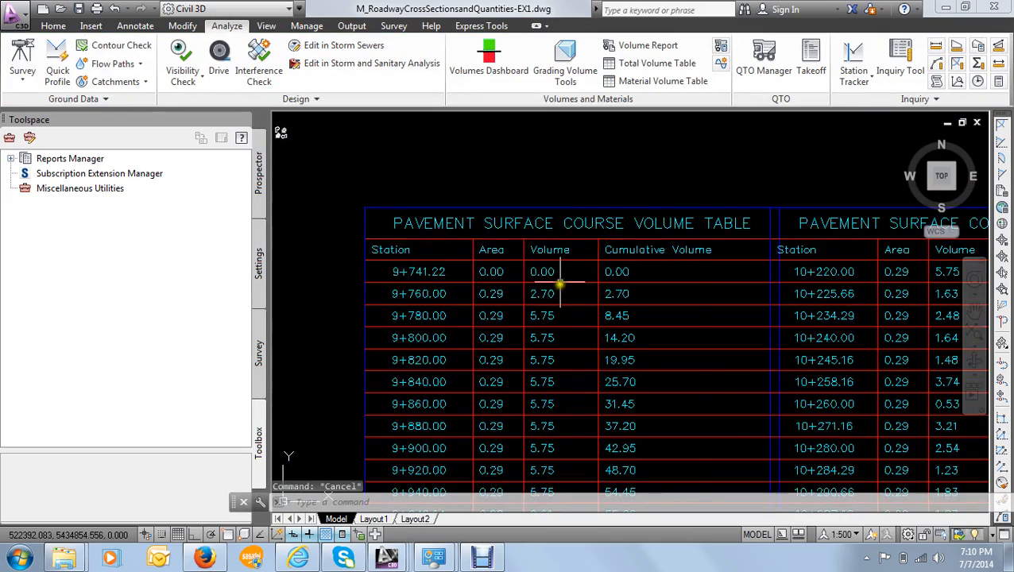
pyautogui.scroll(-5, 557, 274)
pyautogui.scroll(2, 547, 291)
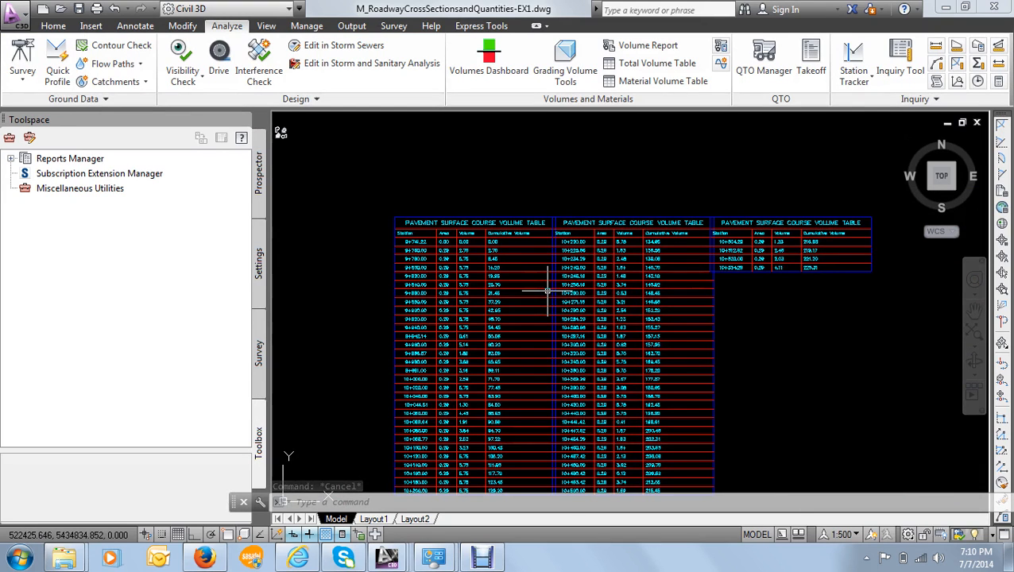
pyautogui.scroll(-1, 547, 291)
pyautogui.scroll(3, 543, 291)
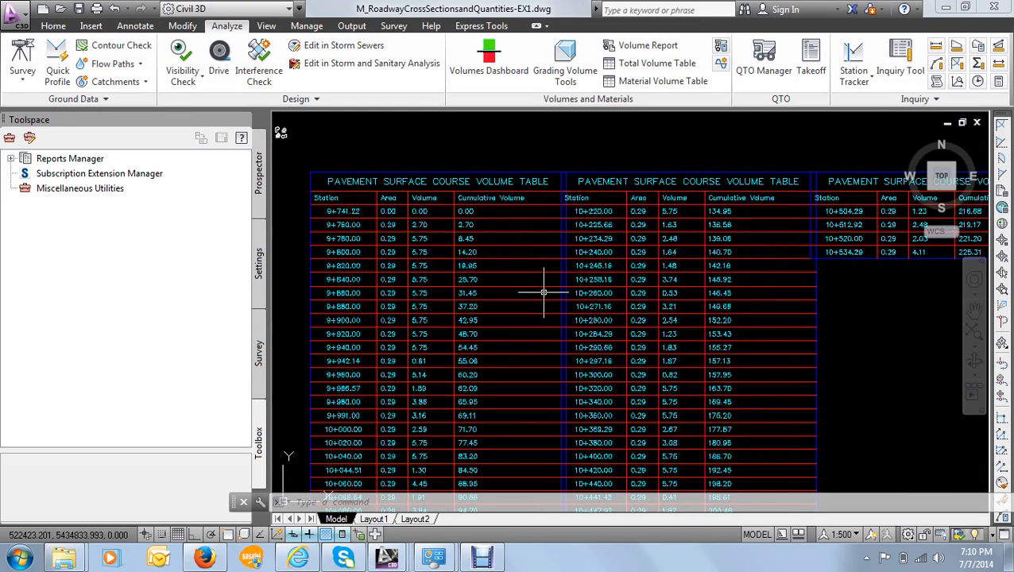
pyautogui.scroll(-8, 543, 291)
pyautogui.moveTo(470, 290); pyautogui.dragTo(584, 287, button='middle')
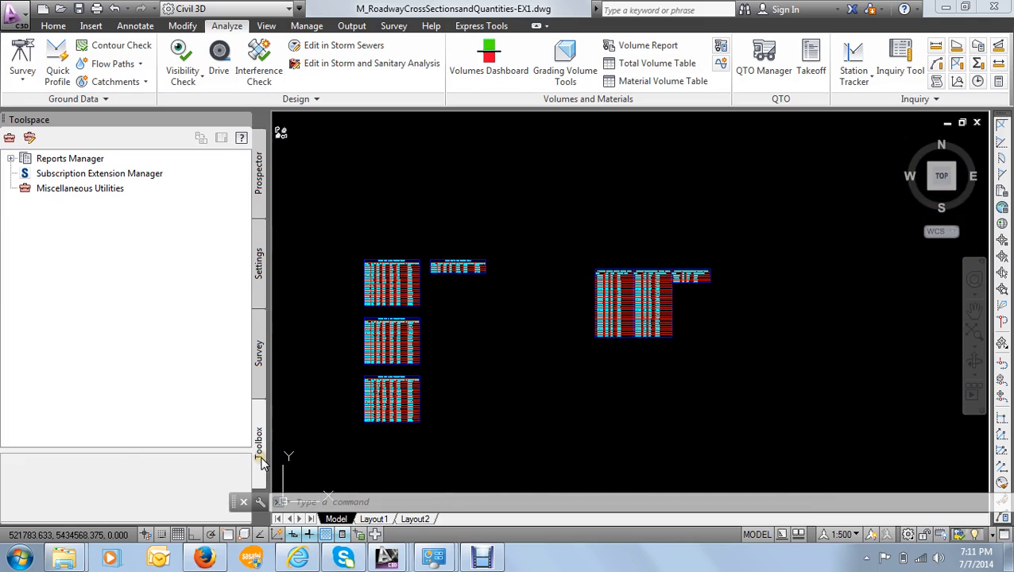
# - Start a corridor Volume Report from the Reports Manager for 8th Avenue, using the Earth cut & fill material list
pyautogui.click(11, 158)
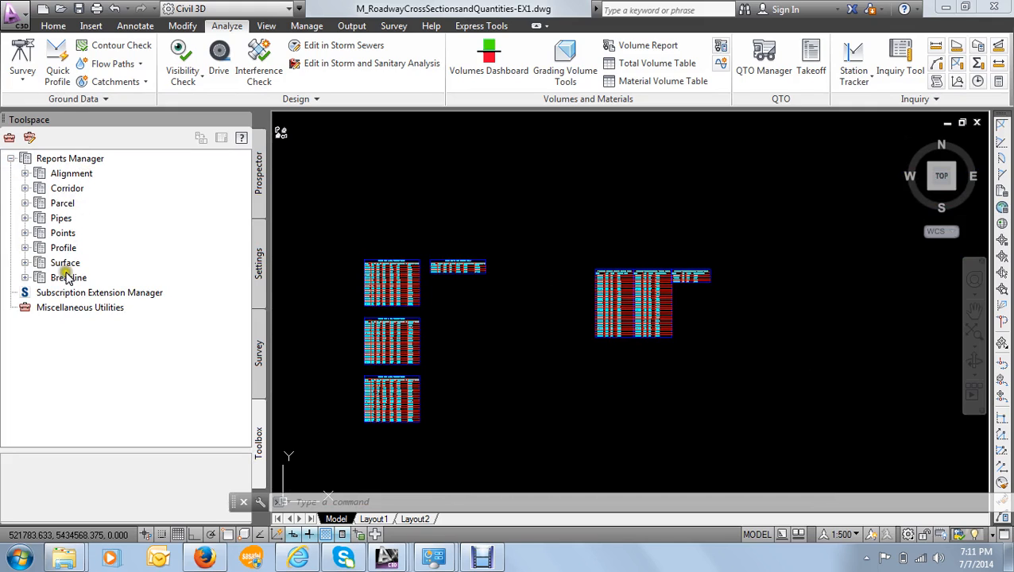
pyautogui.click(24, 189)
pyautogui.click(84, 292)
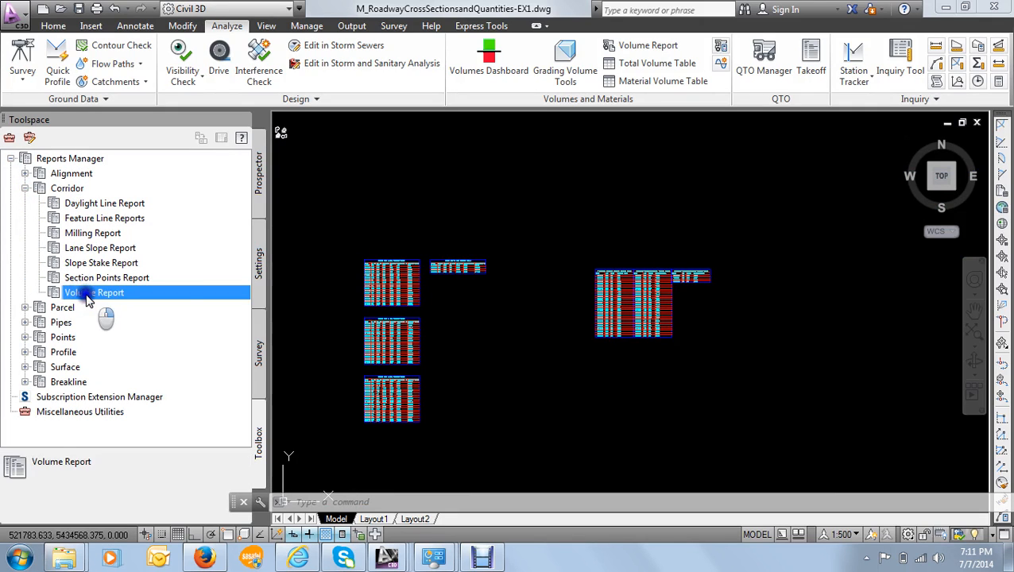
pyautogui.rightClick(89, 297)
pyautogui.click(129, 307)
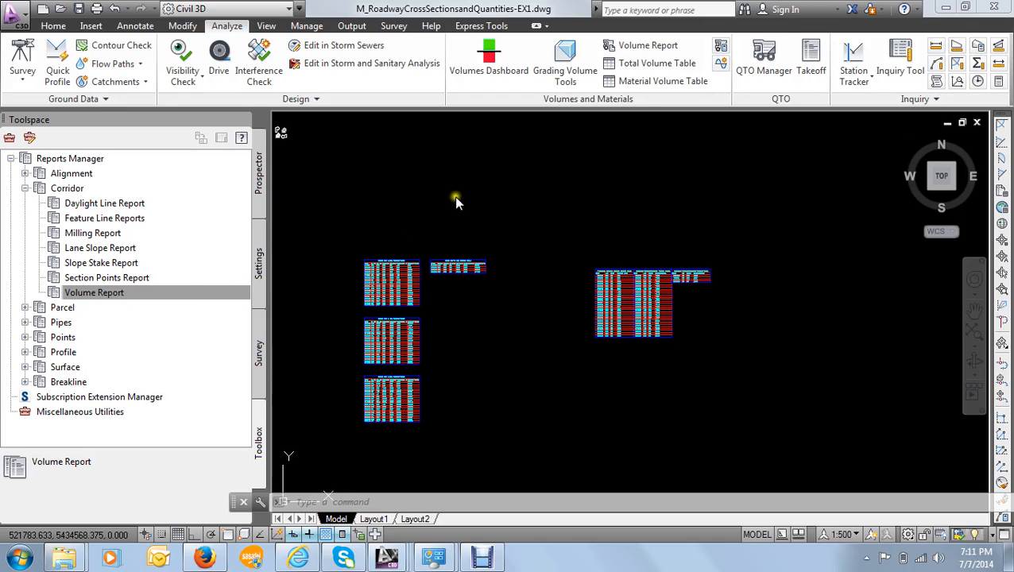
pyautogui.moveTo(455, 106); pyautogui.dragTo(478, 115)
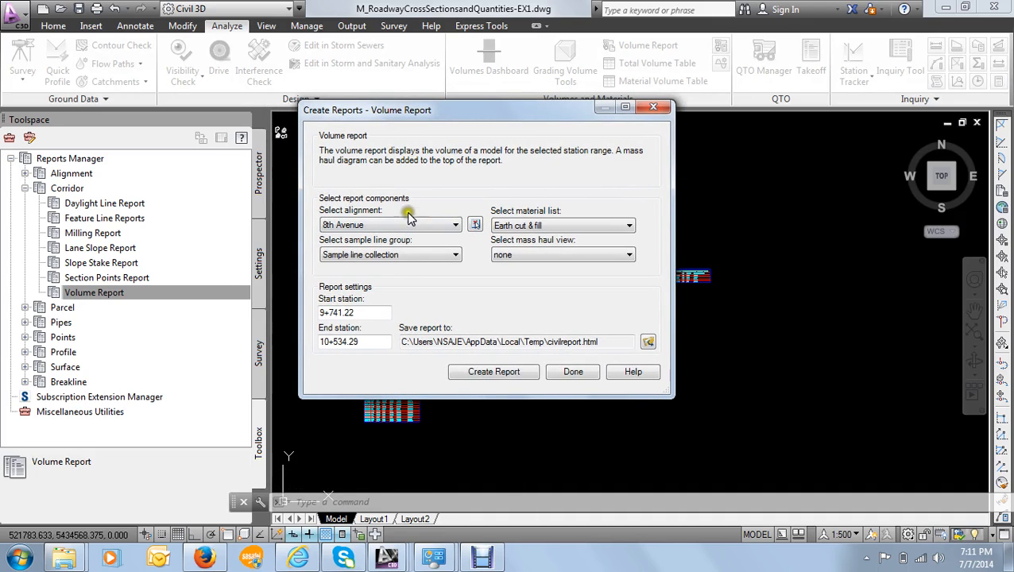
pyautogui.click(533, 227)
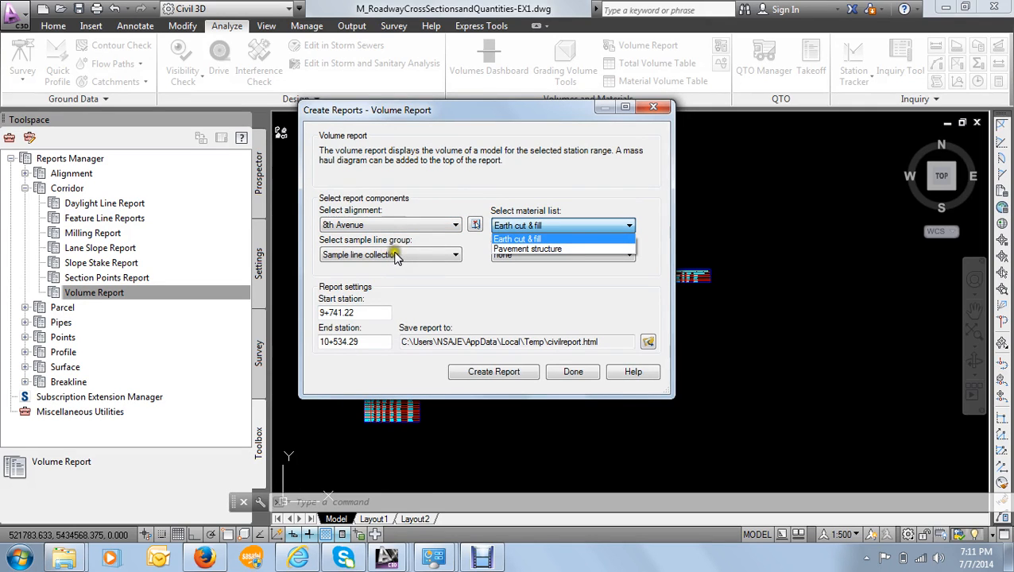
pyautogui.click(549, 219)
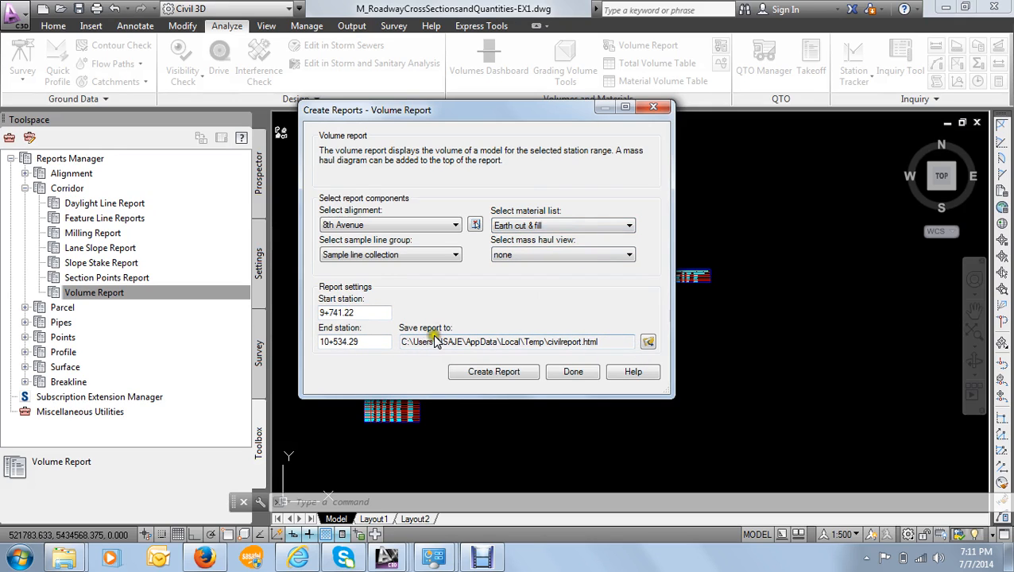
# - Set the report to save on the Desktop as the Word 97-2003 document CivilReport.DOC, and create the report
pyautogui.click(649, 342)
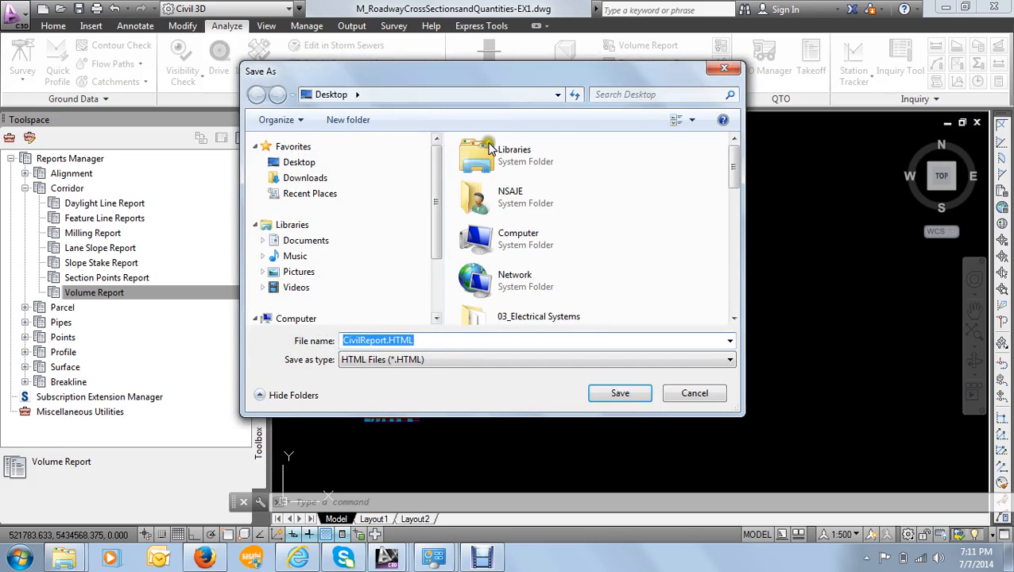
pyautogui.click(423, 362)
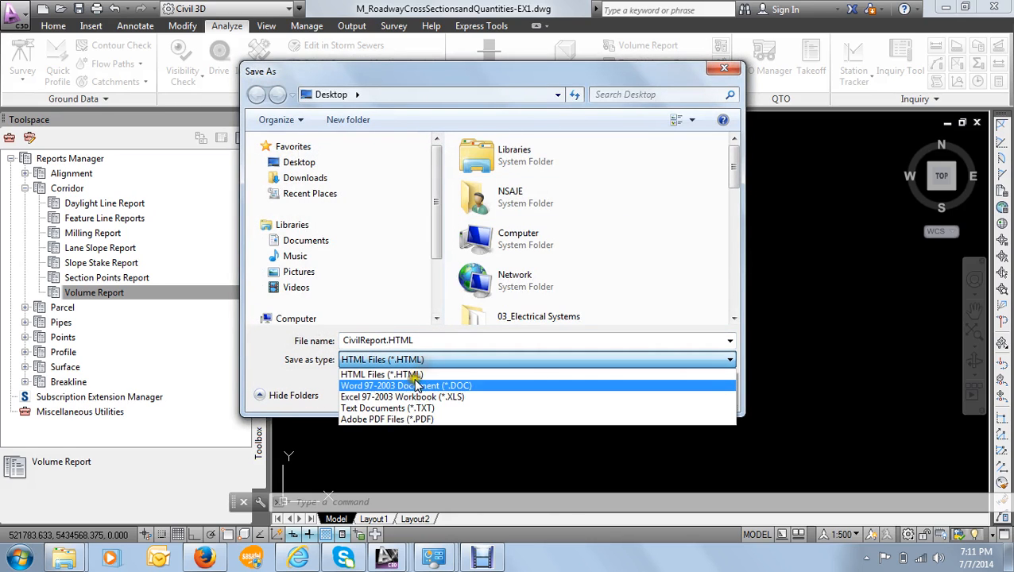
pyautogui.click(408, 387)
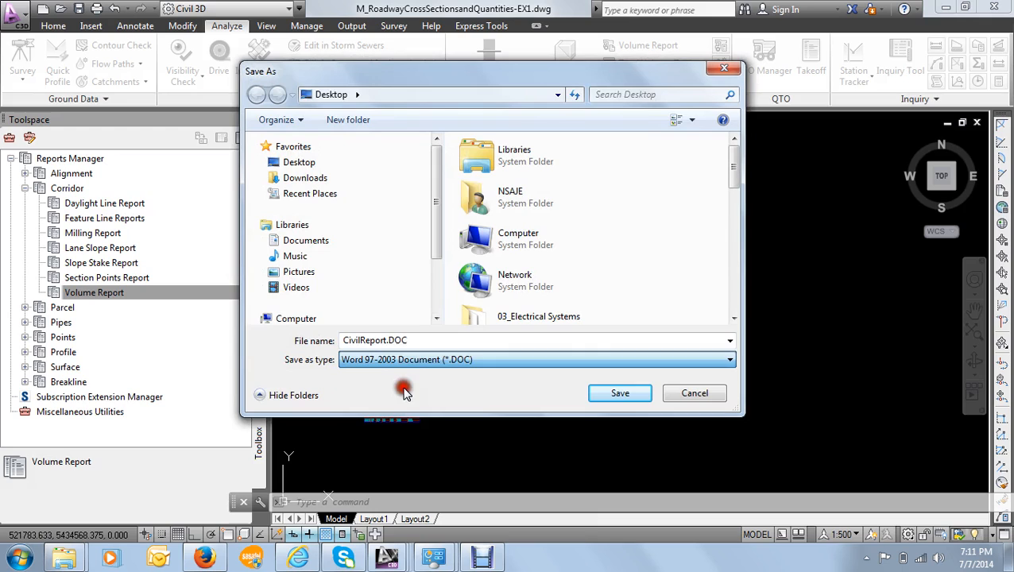
pyautogui.click(388, 360)
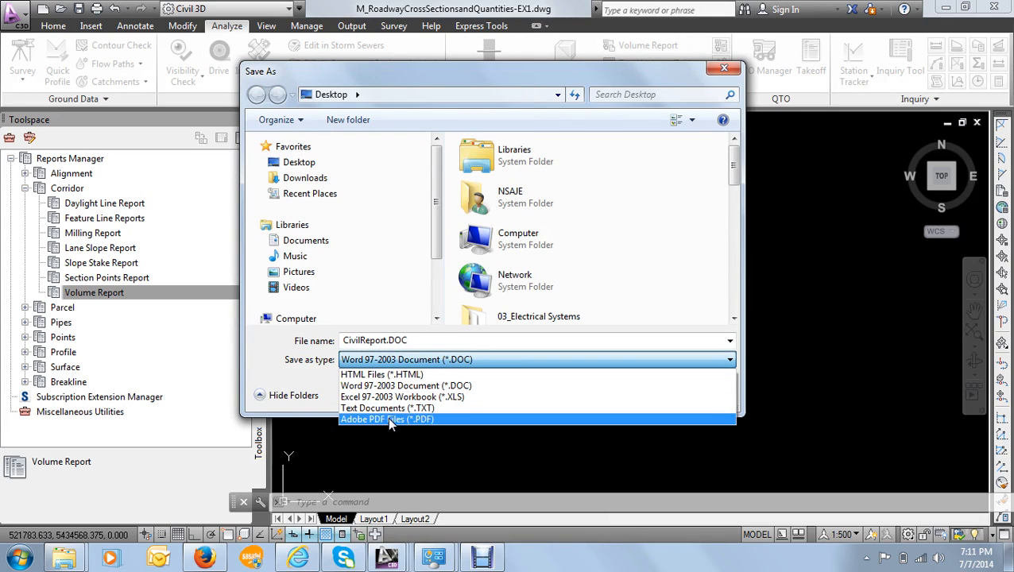
pyautogui.click(389, 385)
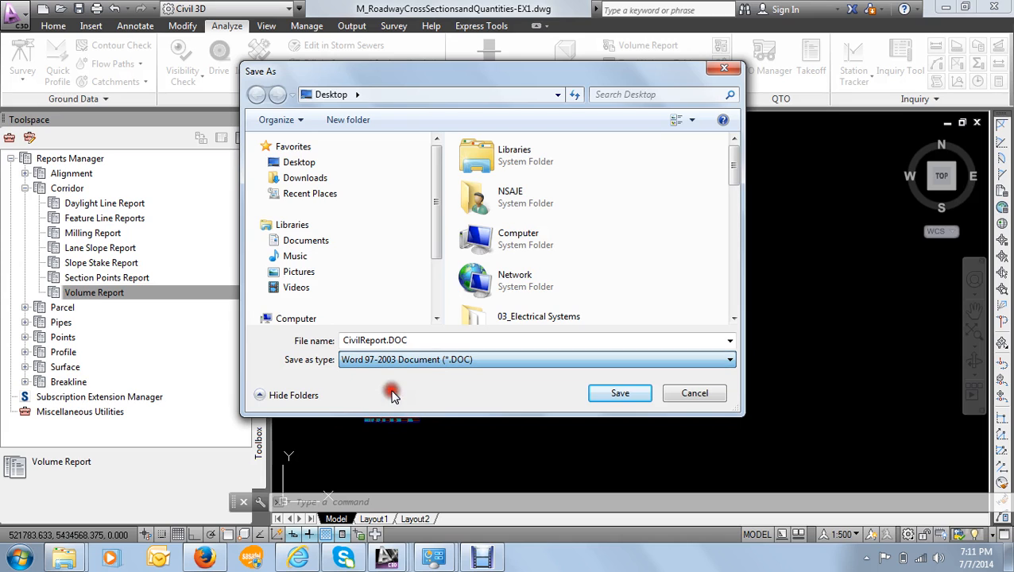
pyautogui.click(618, 395)
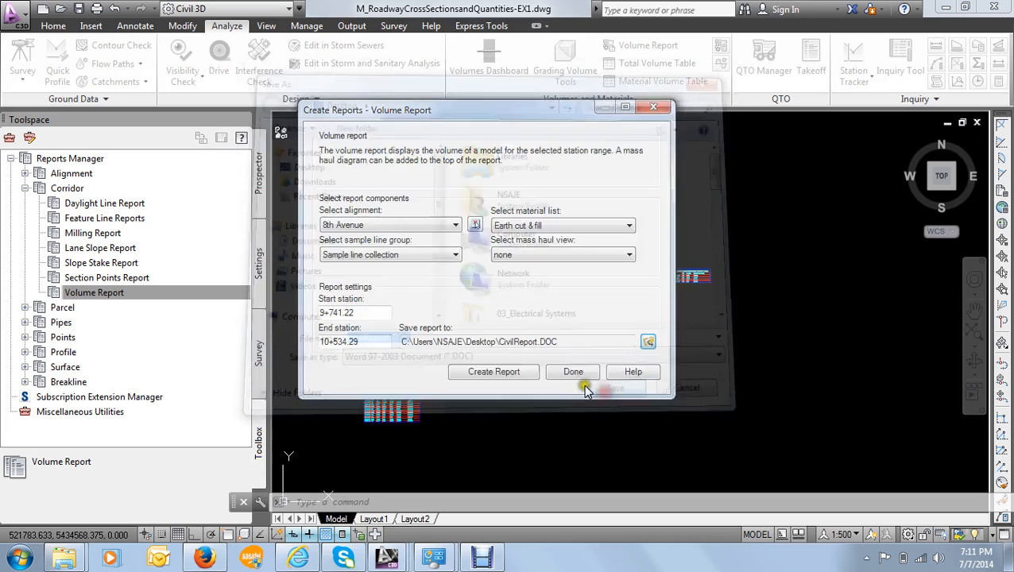
pyautogui.click(494, 372)
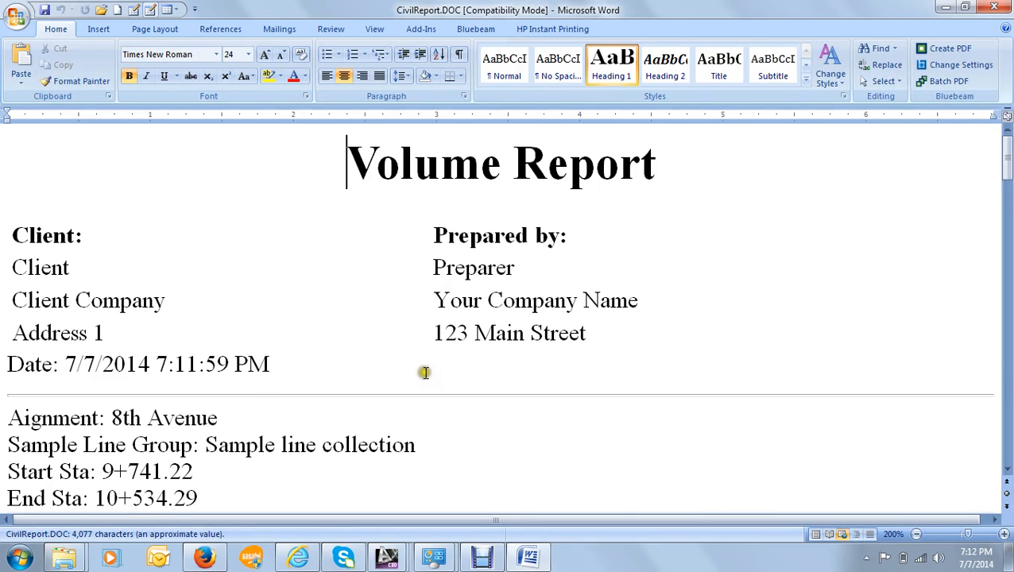
# - Examine the generated Word volume report, covering its heading, alignment details and the cut and fill table by station
pyautogui.scroll(-5, 421, 371)
pyautogui.scroll(3, 310, 265)
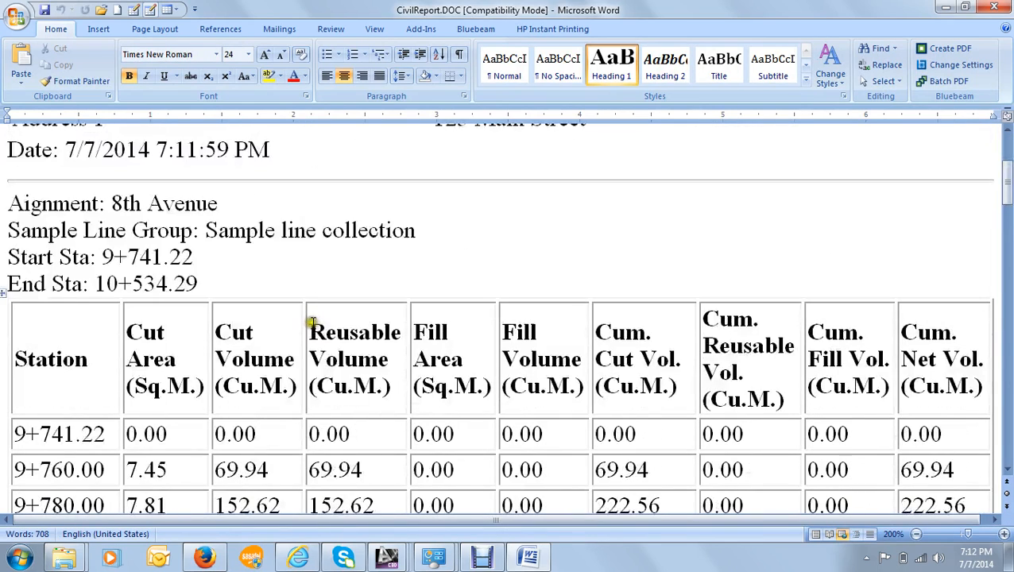
pyautogui.scroll(-8, 290, 318)
pyautogui.scroll(-2, 297, 314)
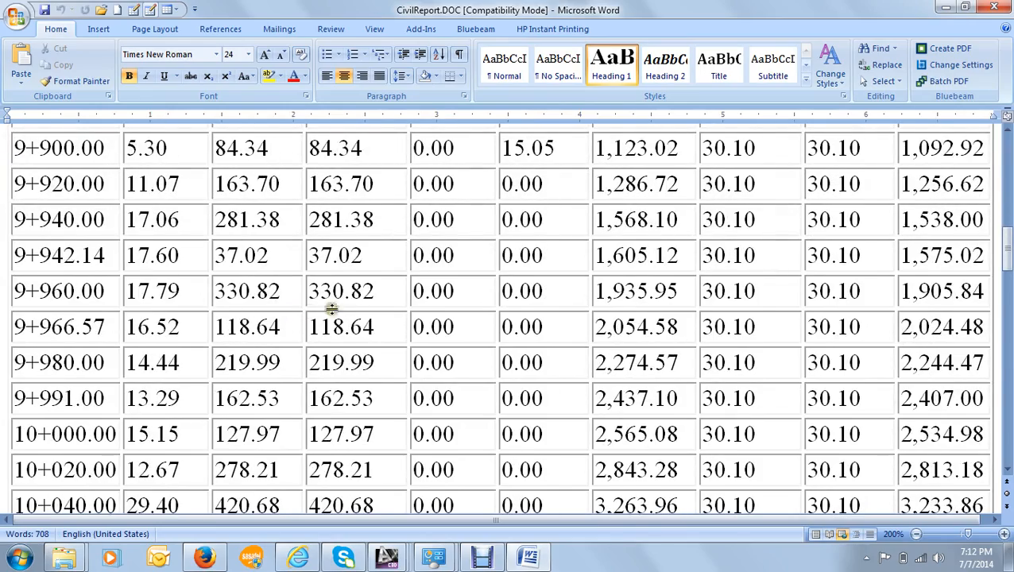
pyautogui.click(338, 295)
pyautogui.scroll(10, 333, 294)
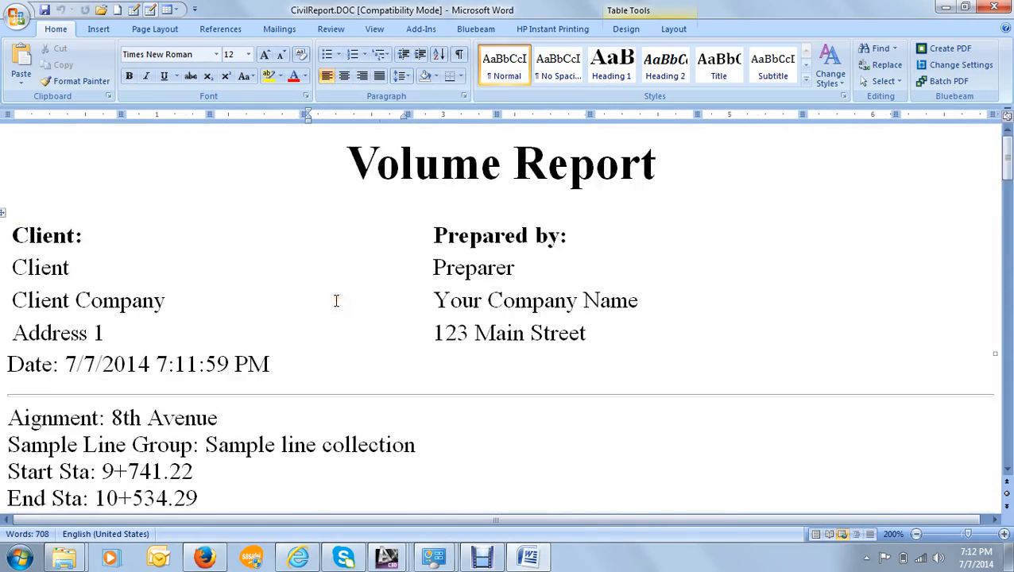
pyautogui.scroll(-3, 335, 300)
pyautogui.scroll(3, 352, 295)
# - Check that the report title and the Client and Prepared by entries are editable text in the Word document
pyautogui.click(166, 222)
pyautogui.click(666, 167)
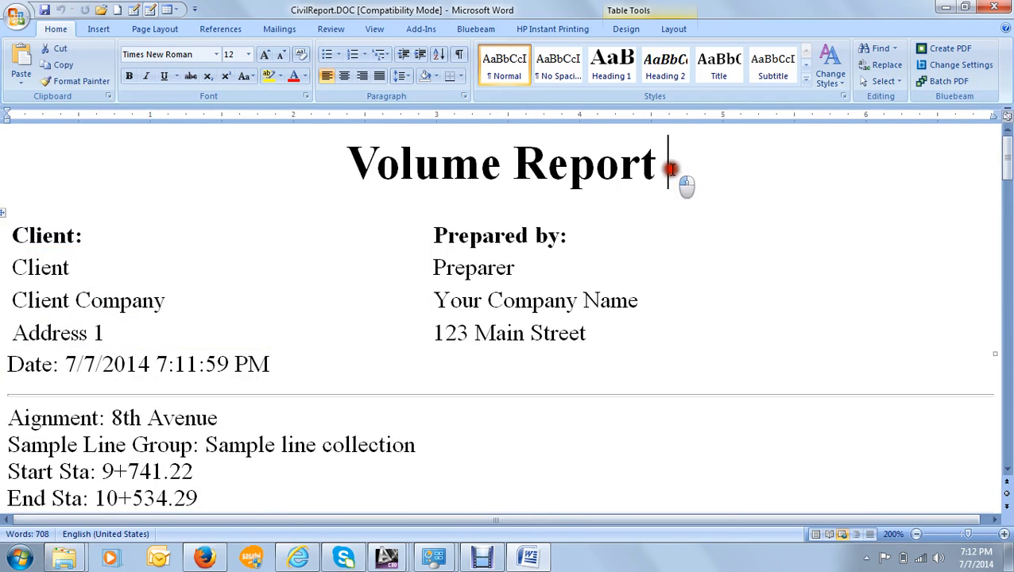
pyautogui.click(577, 232)
pyautogui.click(545, 272)
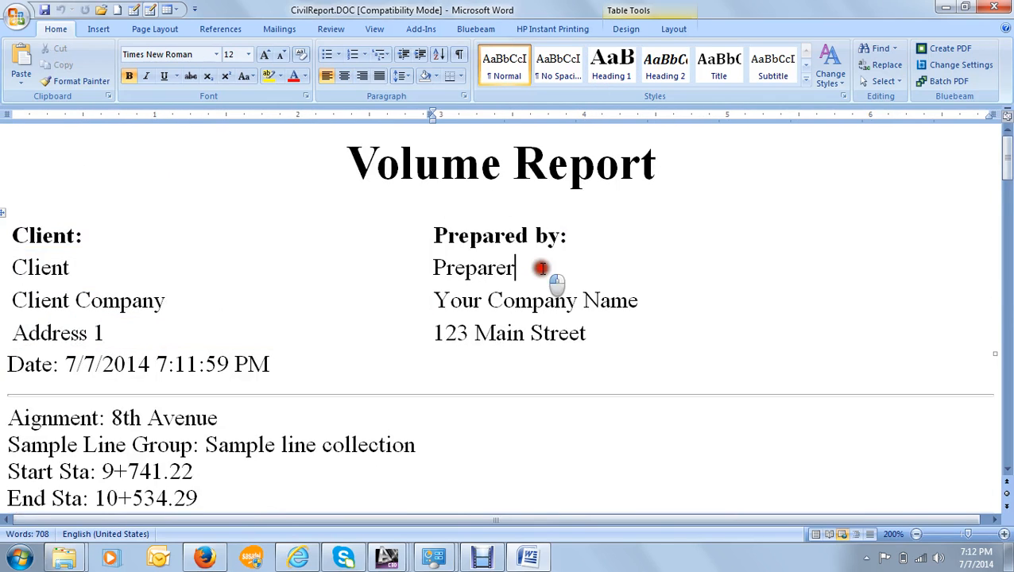
pyautogui.click(634, 330)
pyautogui.click(641, 306)
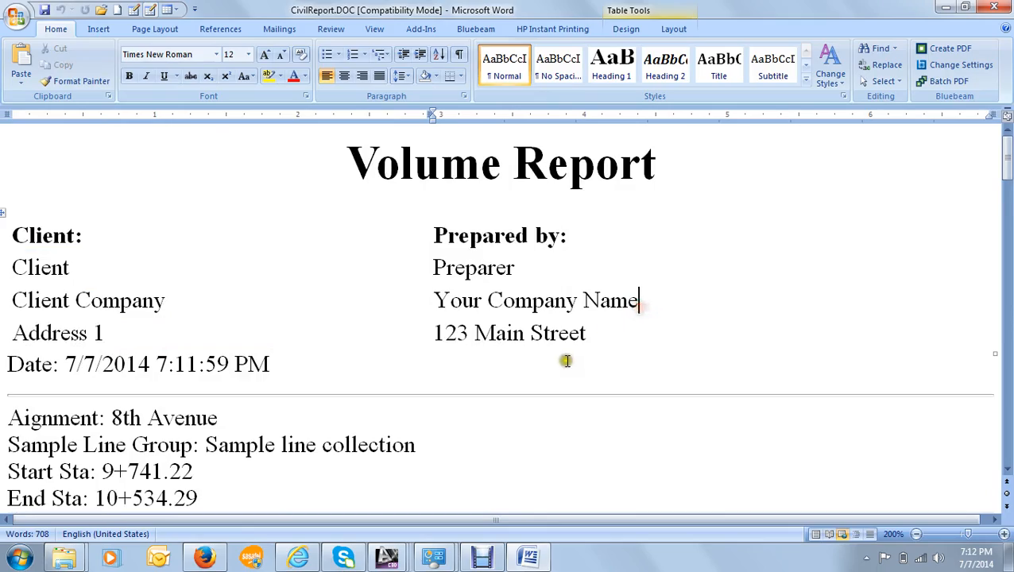
# - Review the report's volumes down to the last station, and return to Civil 3D to close the volume report dialog
pyautogui.scroll(-20, 270, 322)
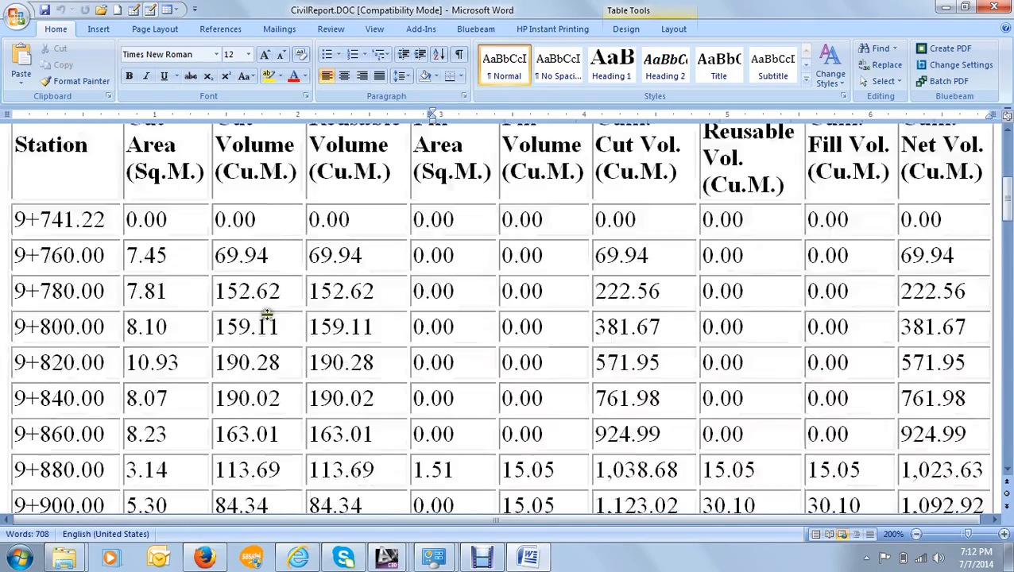
pyautogui.scroll(-2, 282, 337)
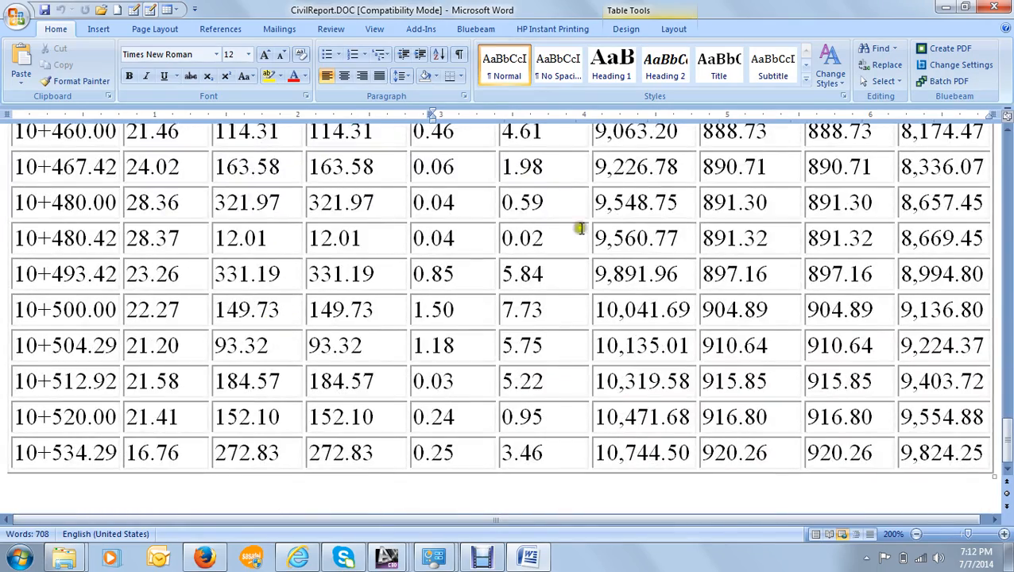
pyautogui.click(946, 7)
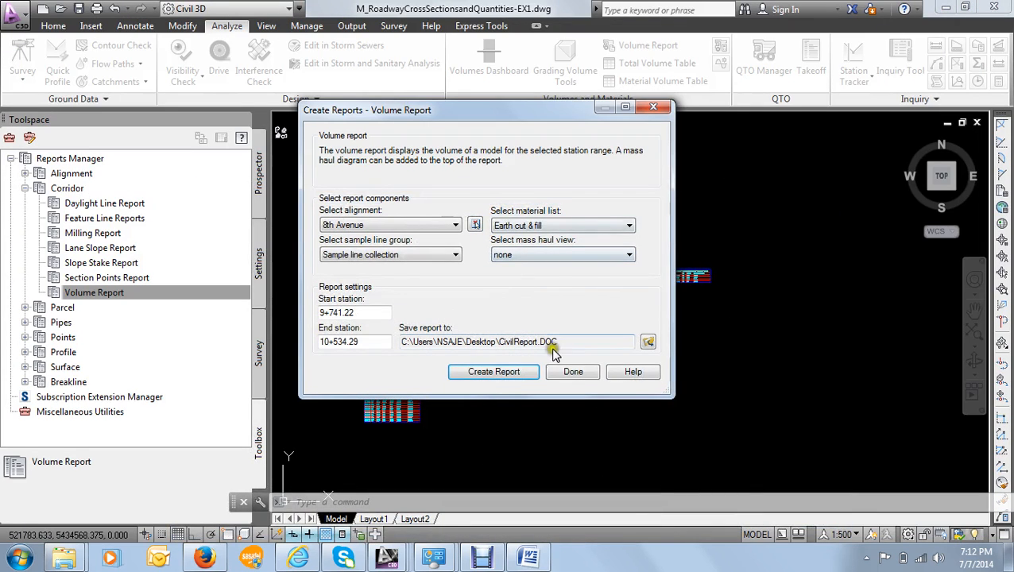
pyautogui.click(573, 372)
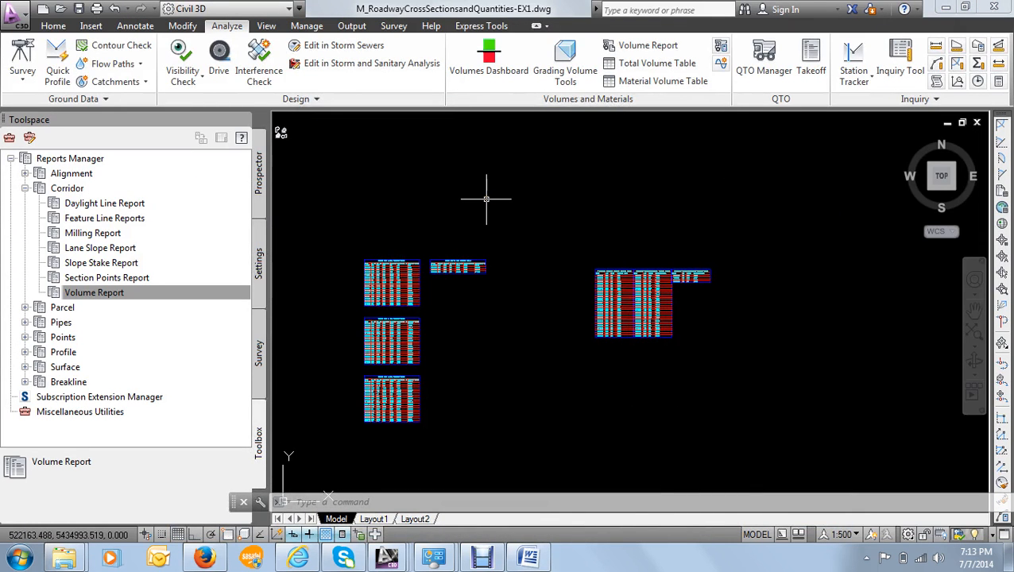
# - Examine the total volume tables and material volume tables placed beside the cross-section sheets in the drawing
pyautogui.scroll(-4, 487, 198)
pyautogui.moveTo(401, 172); pyautogui.dragTo(474, 179, button='middle')
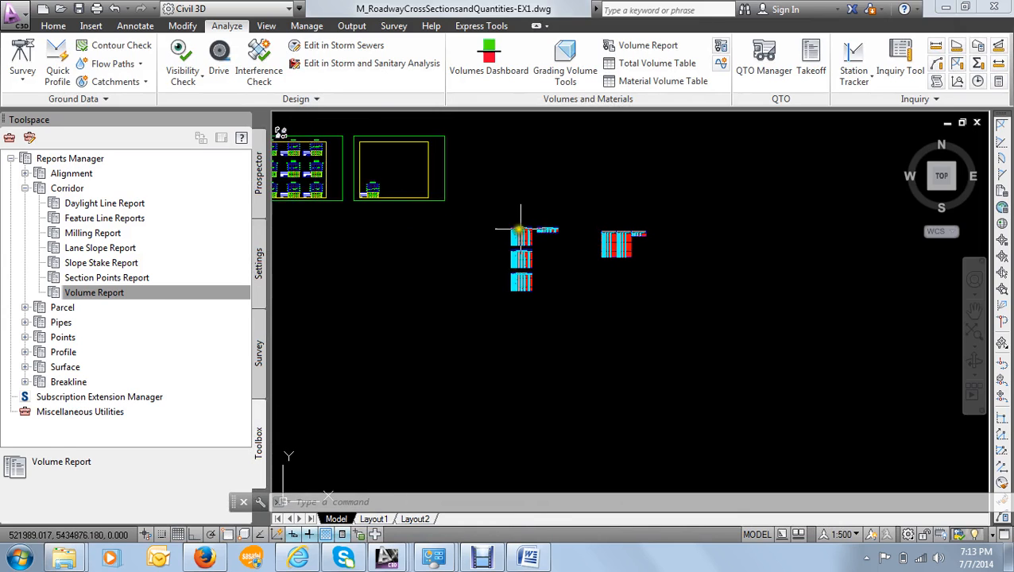
pyautogui.scroll(6, 521, 234)
pyautogui.scroll(3, 528, 235)
pyautogui.scroll(-5, 531, 217)
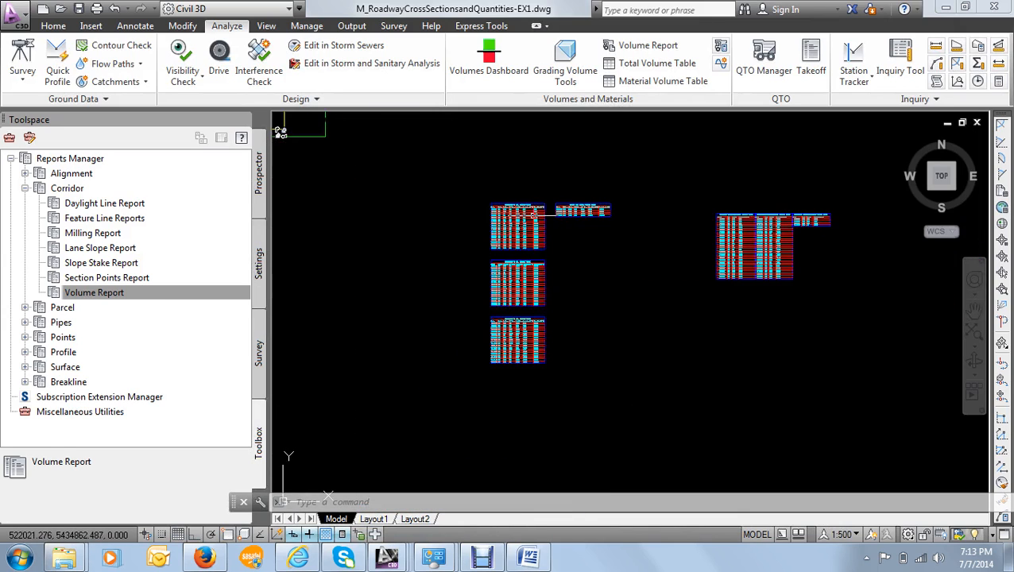
pyautogui.scroll(6, 509, 274)
pyautogui.scroll(2, 505, 349)
pyautogui.scroll(-7, 500, 318)
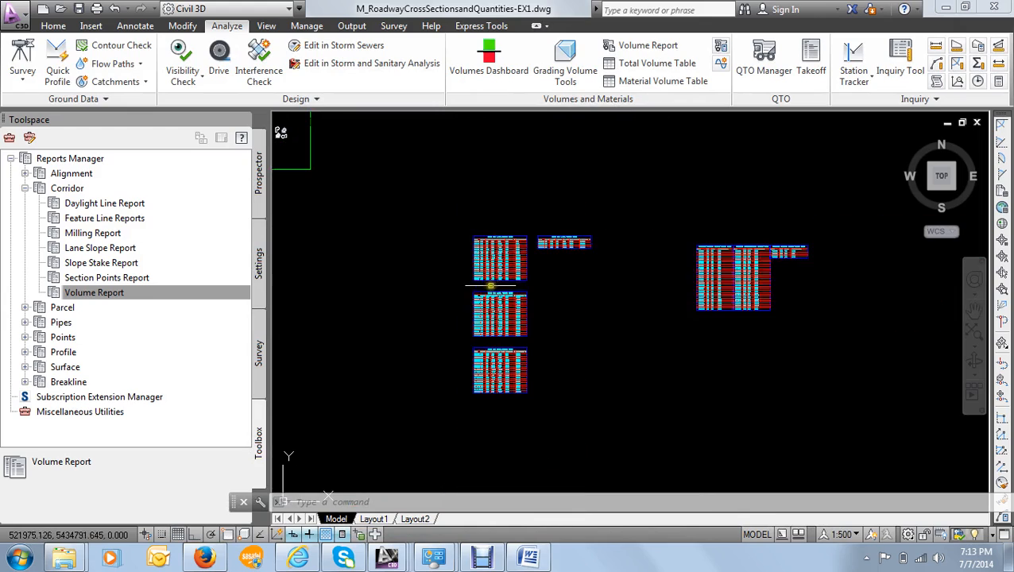
# - Examine the section views on the first cross-section sheet, including their existing elevation, proposed elevation and offset bands
pyautogui.scroll(-4, 426, 226)
pyautogui.moveTo(417, 227); pyautogui.dragTo(589, 258, button='middle')
pyautogui.scroll(-4, 428, 235)
pyautogui.moveTo(463, 225)
pyautogui.mouseDown(button='middle')
pyautogui.moveTo(518, 213)
pyautogui.moveTo(711, 211)
pyautogui.mouseUp(button='middle')
pyautogui.scroll(10, 397, 189)
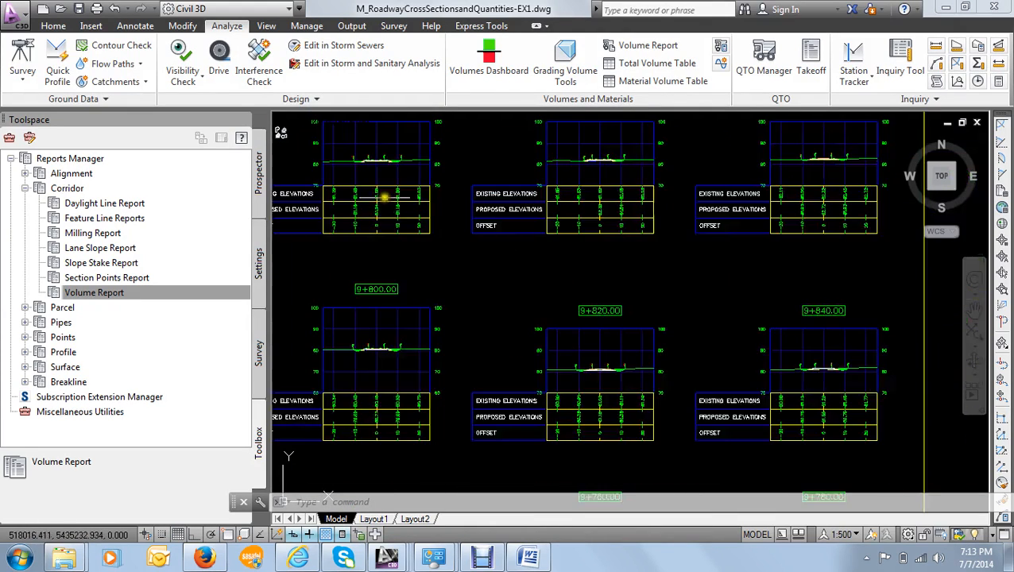
pyautogui.scroll(-5, 384, 199)
pyautogui.scroll(5, 389, 181)
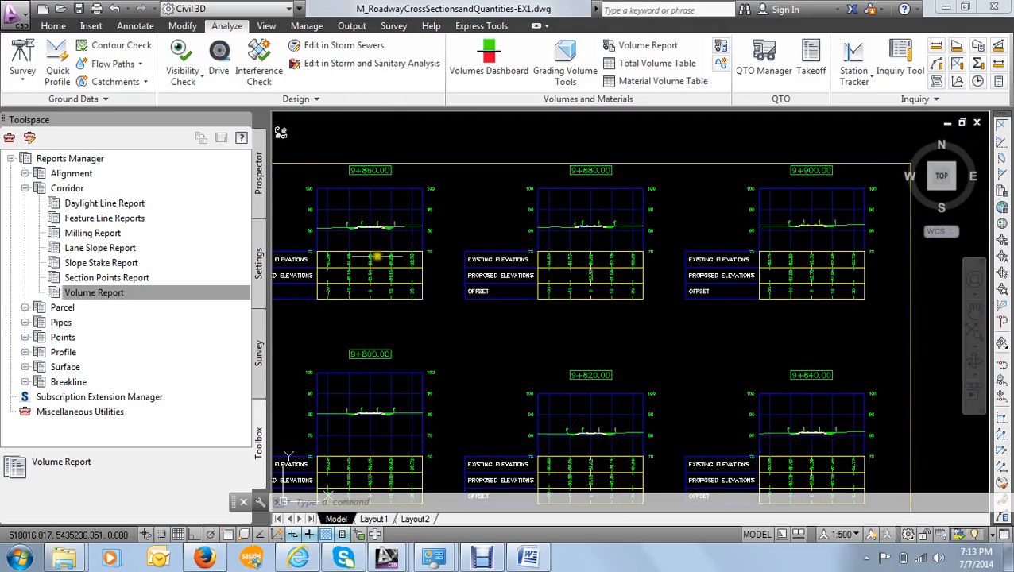
pyautogui.scroll(-5, 378, 255)
pyautogui.moveTo(379, 256); pyautogui.dragTo(408, 228, button='middle')
pyautogui.scroll(8, 370, 222)
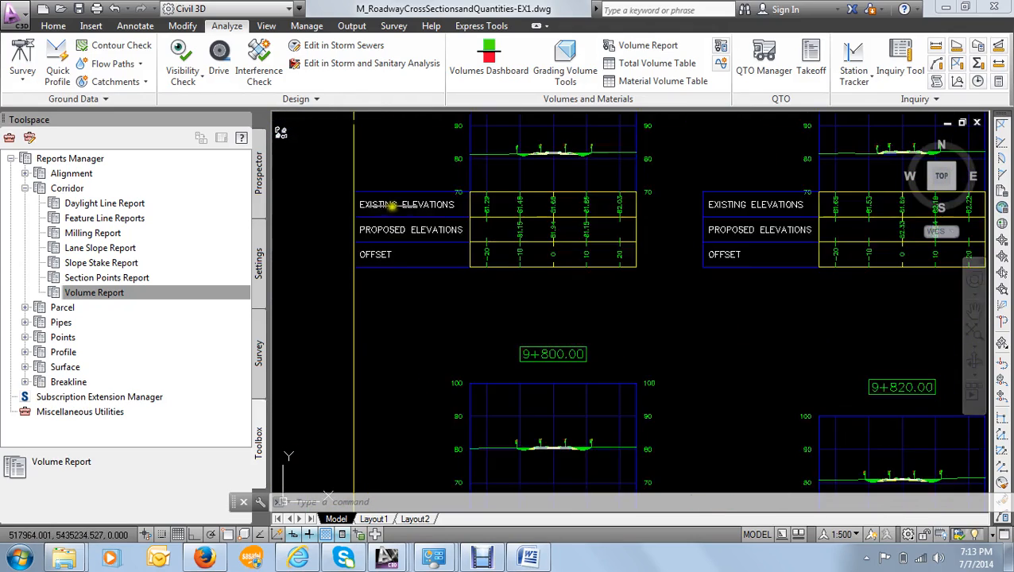
pyautogui.scroll(-6, 417, 220)
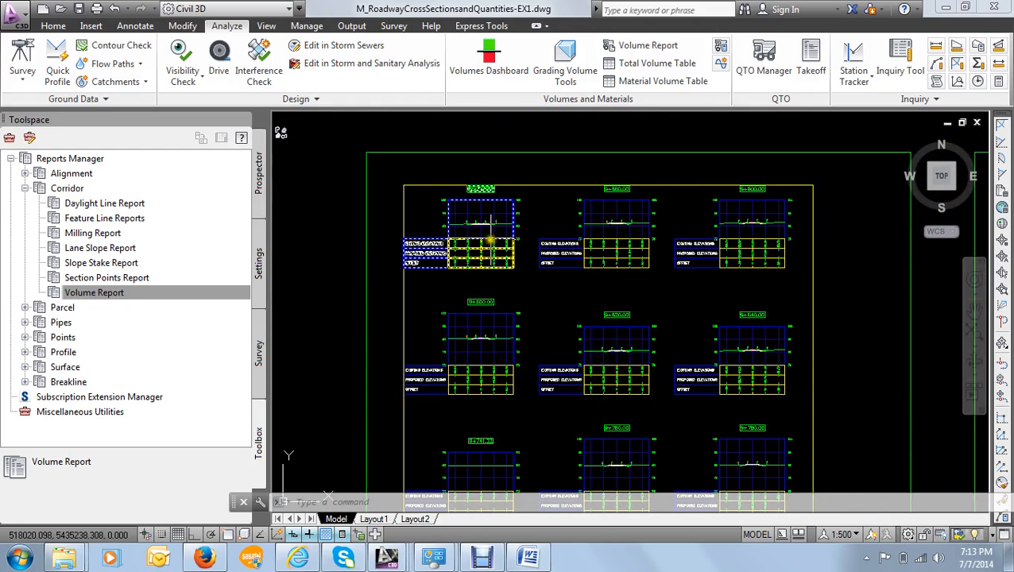
# - Inspect the pavement layers and shaded earthwork area in the section view at station 9+860.00, and return to the sheet overview
pyautogui.scroll(5, 649, 243)
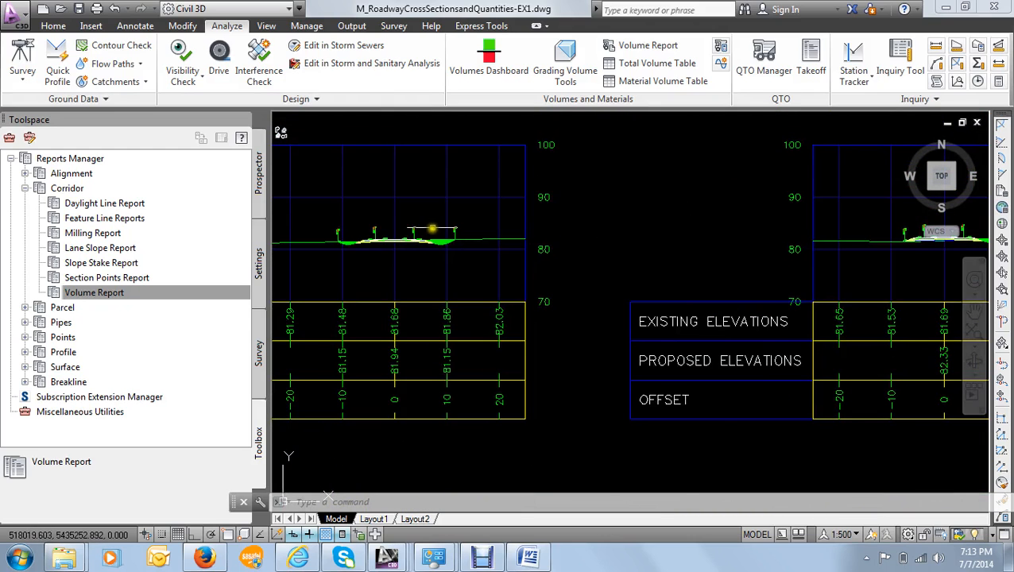
pyautogui.scroll(4, 425, 227)
pyautogui.scroll(2, 418, 275)
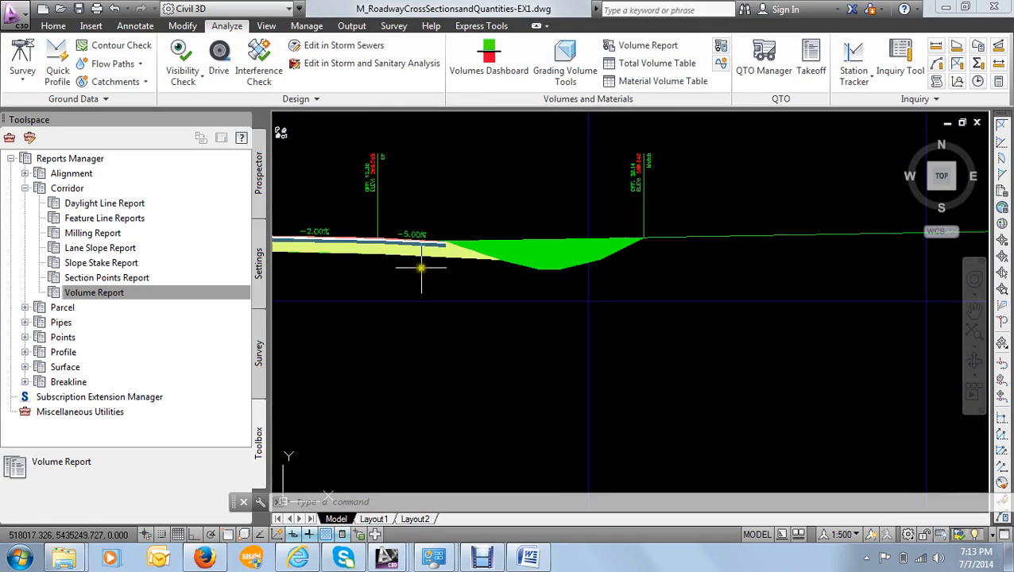
pyautogui.moveTo(424, 261)
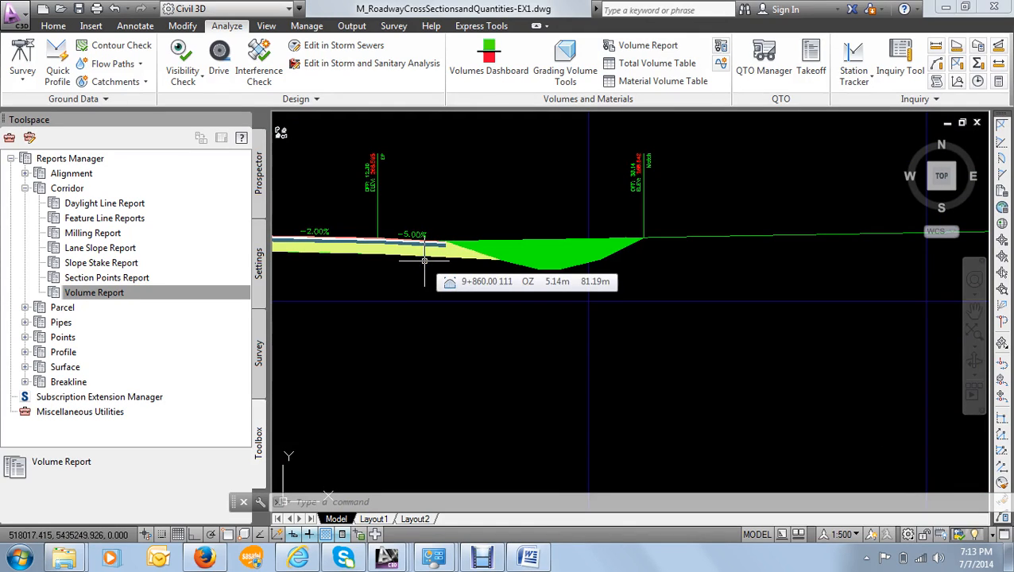
pyautogui.scroll(-8, 425, 260)
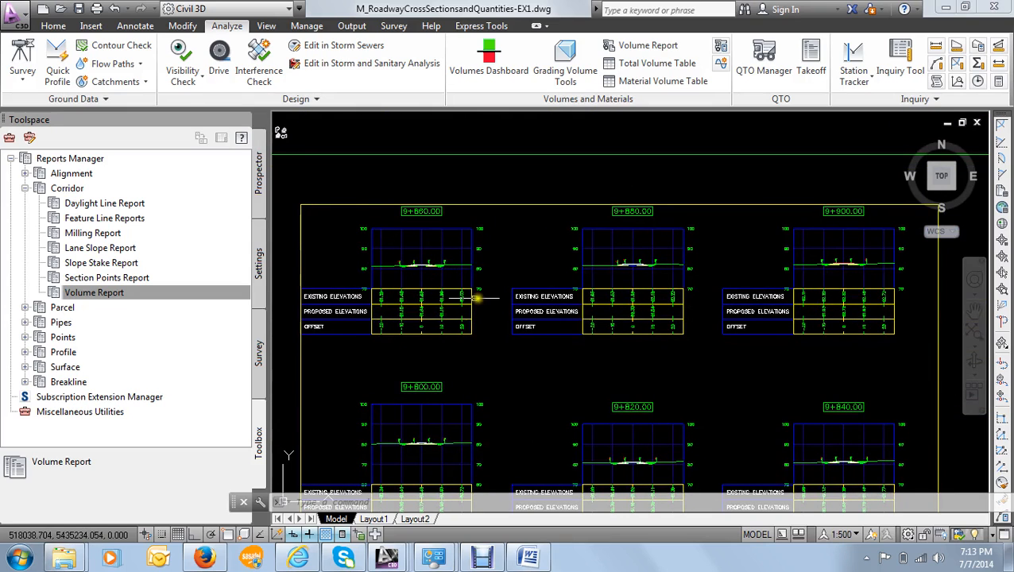
pyautogui.scroll(-3, 520, 273)
pyautogui.moveTo(507, 259); pyautogui.dragTo(495, 190, button='middle')
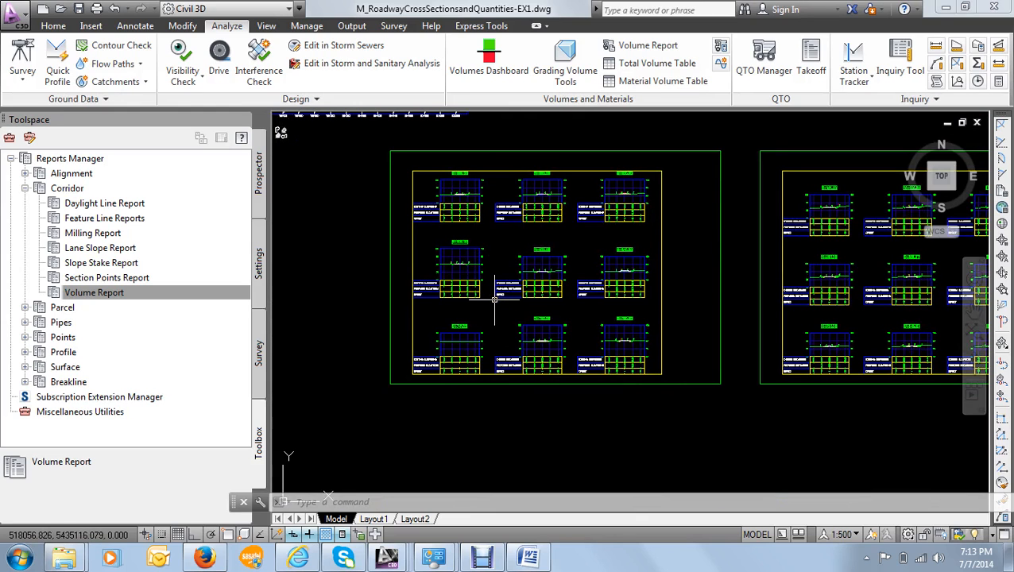
# - Examine the section views and their elevation and offset bands on the first sheet, and return to an overview of all sheets and profiles
pyautogui.scroll(3, 433, 291)
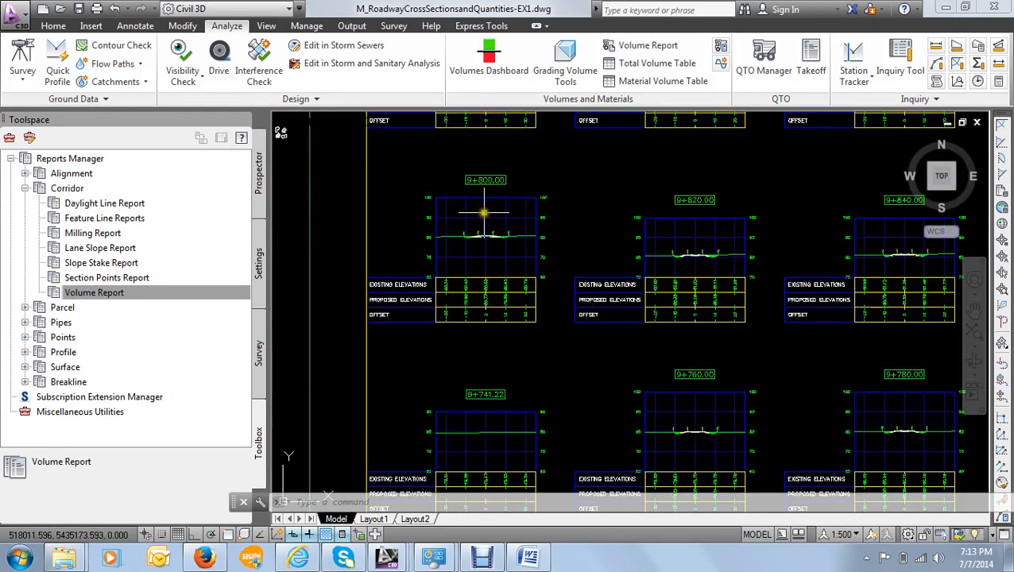
pyautogui.scroll(4, 442, 163)
pyautogui.scroll(-2, 457, 136)
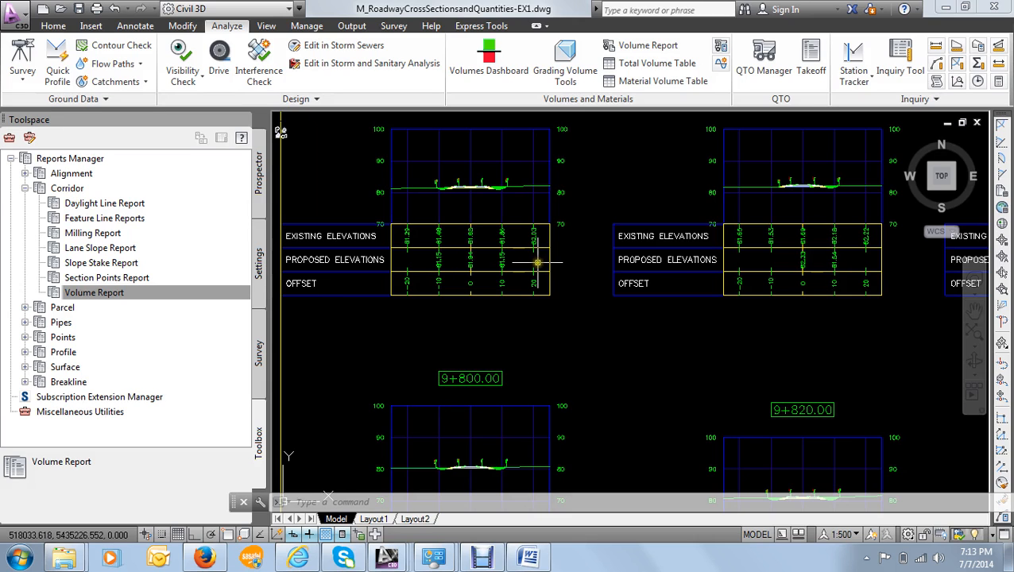
pyautogui.scroll(-6, 536, 262)
pyautogui.scroll(6, 537, 282)
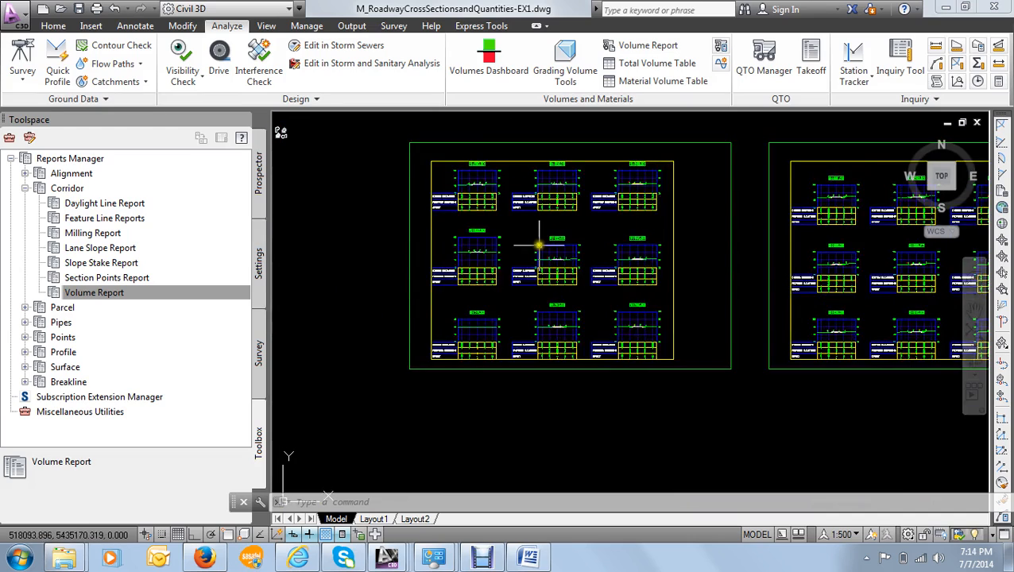
pyautogui.scroll(-2, 540, 247)
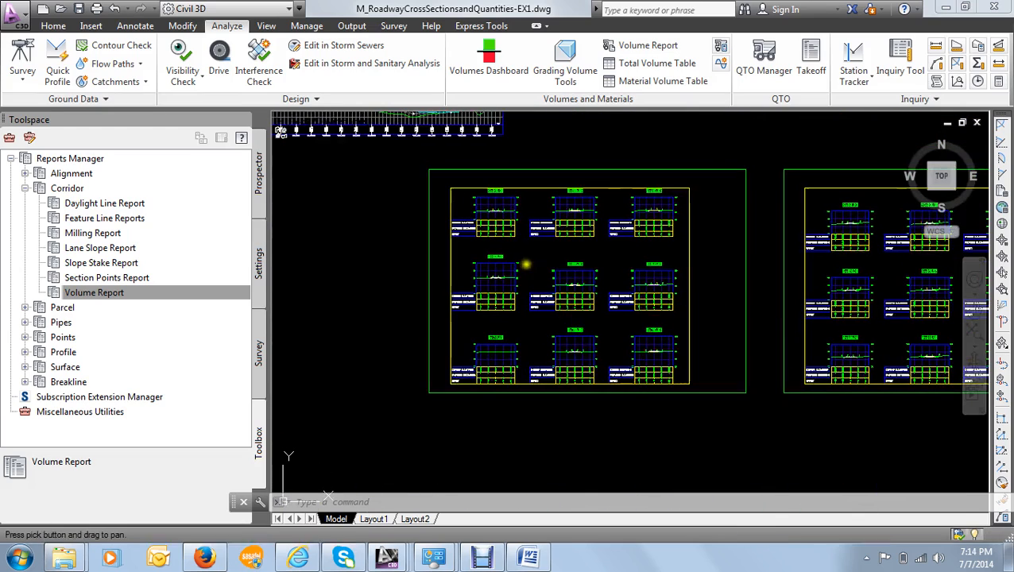
pyautogui.scroll(2, 521, 264)
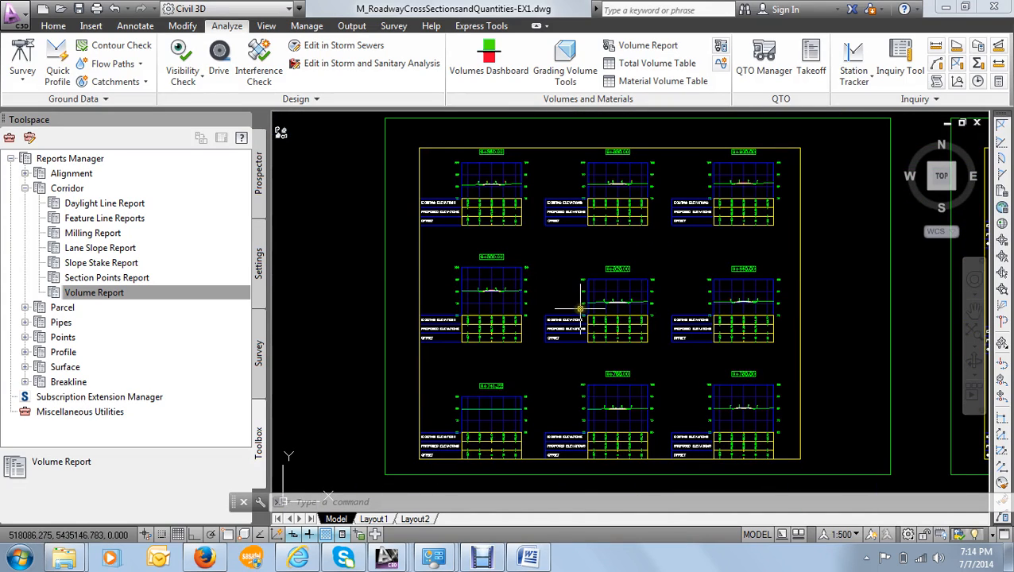
pyautogui.scroll(2, 576, 295)
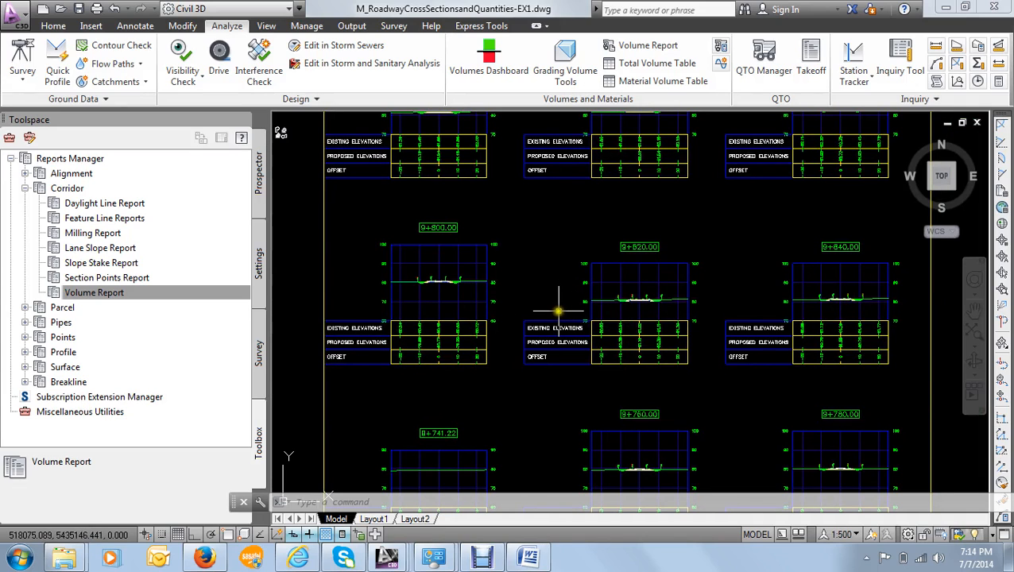
pyautogui.scroll(-2, 530, 299)
pyautogui.scroll(3, 531, 299)
pyautogui.scroll(-5, 617, 321)
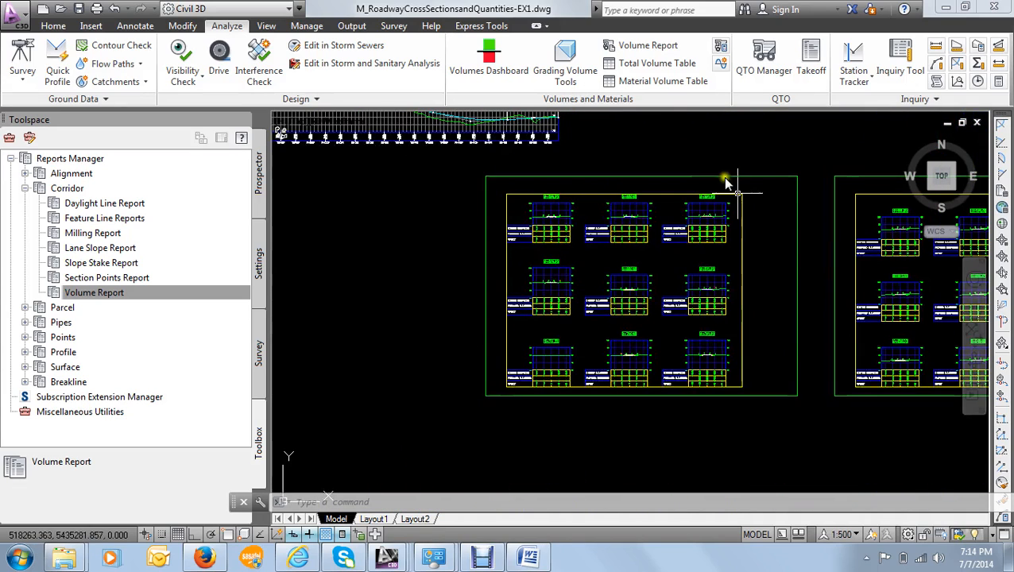
pyautogui.scroll(-1, 369, 157)
pyautogui.moveTo(423, 165); pyautogui.dragTo(518, 259, button='middle')
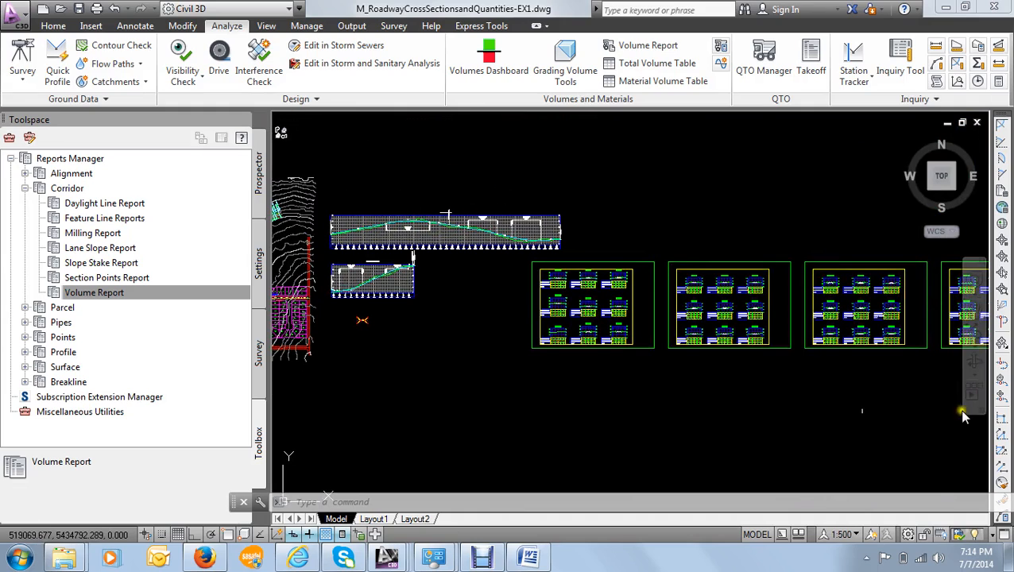
# - Start creating multiple section views for the 8th Avenue alignment with the Sample line collection group, and proceed to section placement
pyautogui.click(53, 26)
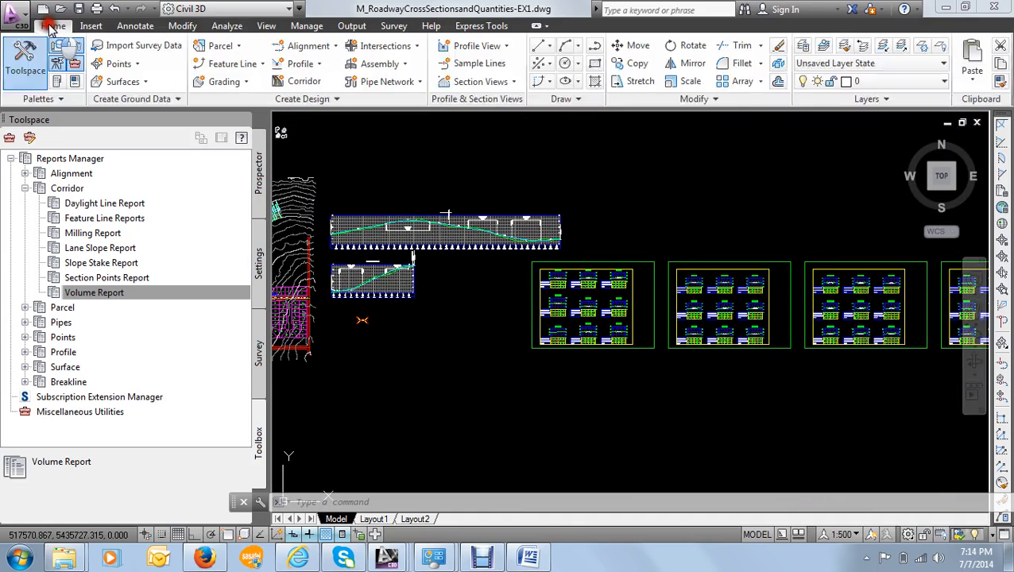
pyautogui.click(500, 85)
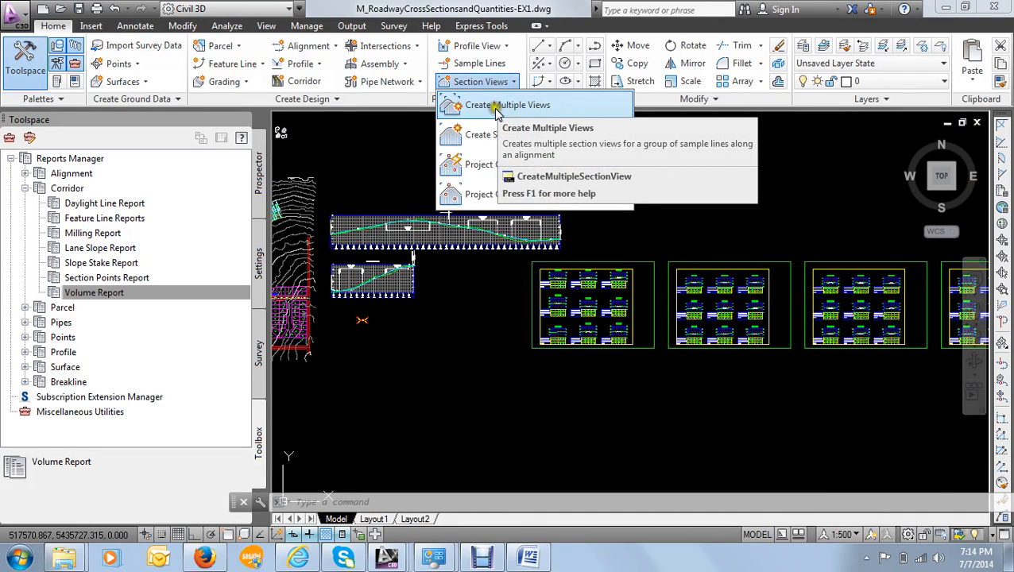
pyautogui.click(495, 107)
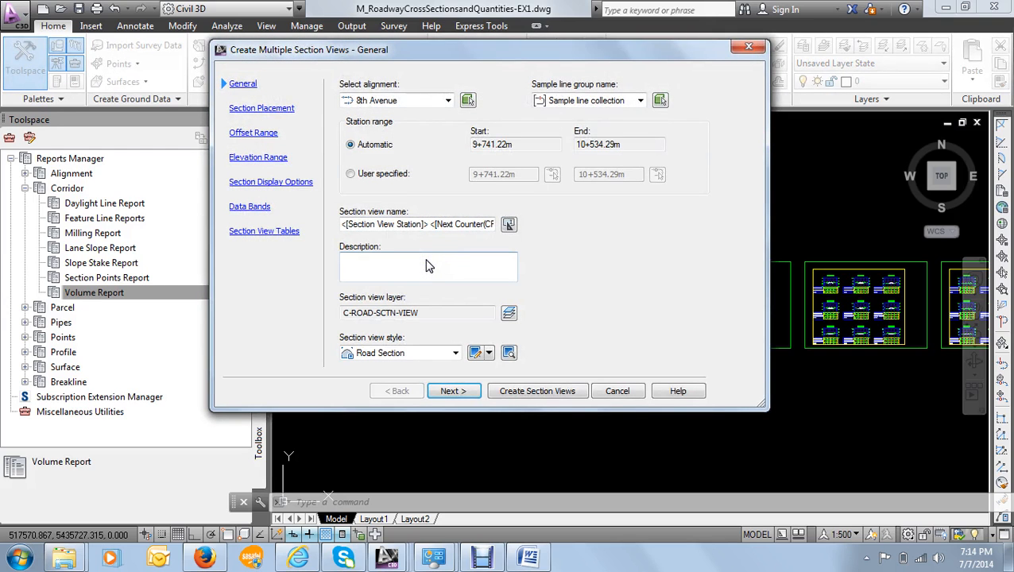
pyautogui.moveTo(418, 50); pyautogui.dragTo(440, 44)
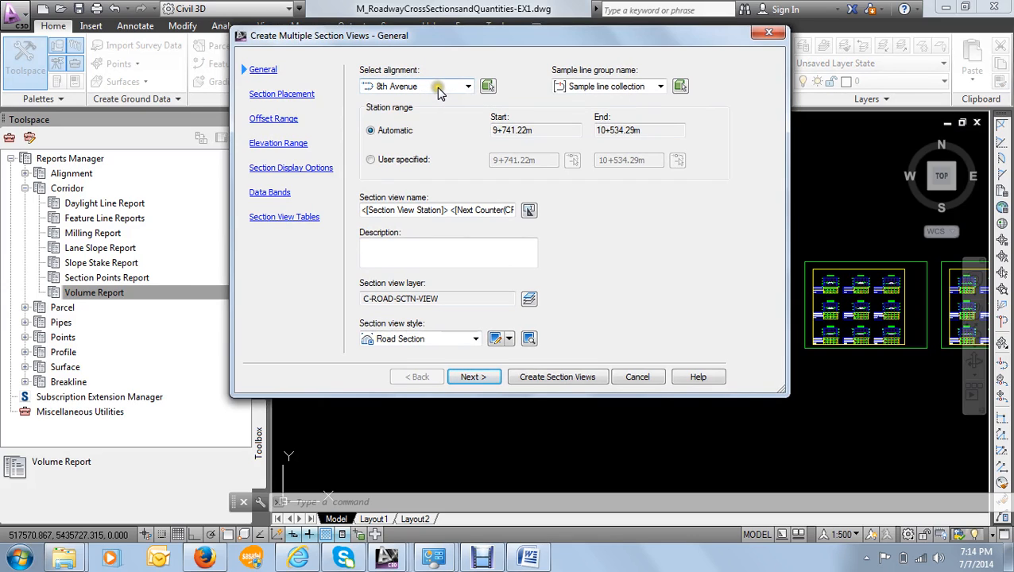
pyautogui.click(589, 84)
pyautogui.click(467, 377)
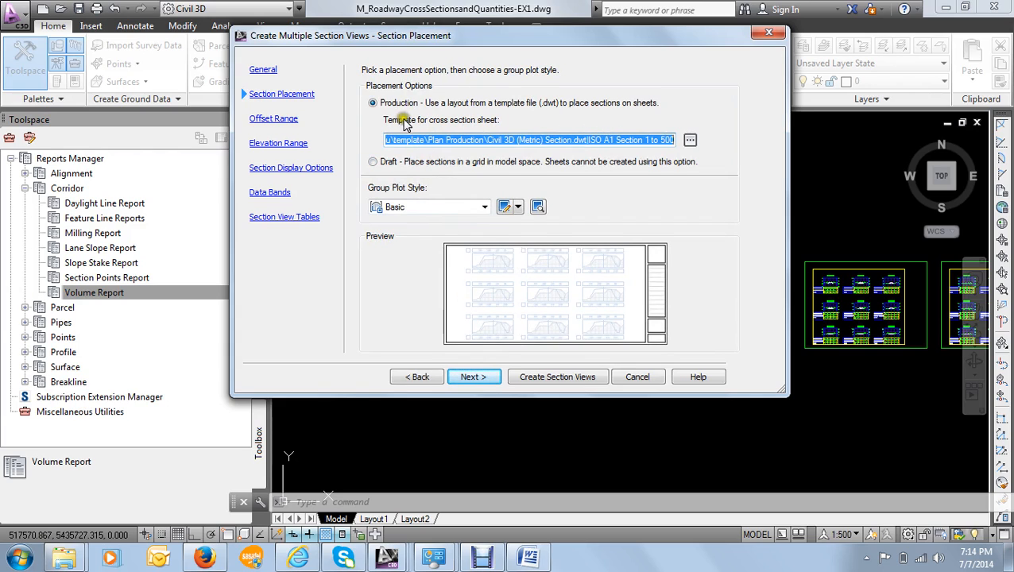
# - Keep production placement with the ISO A1 Section 1 to 500 template, and set the group plot style to Plot By Page
pyautogui.click(516, 146)
pyautogui.click(431, 207)
pyautogui.click(431, 207)
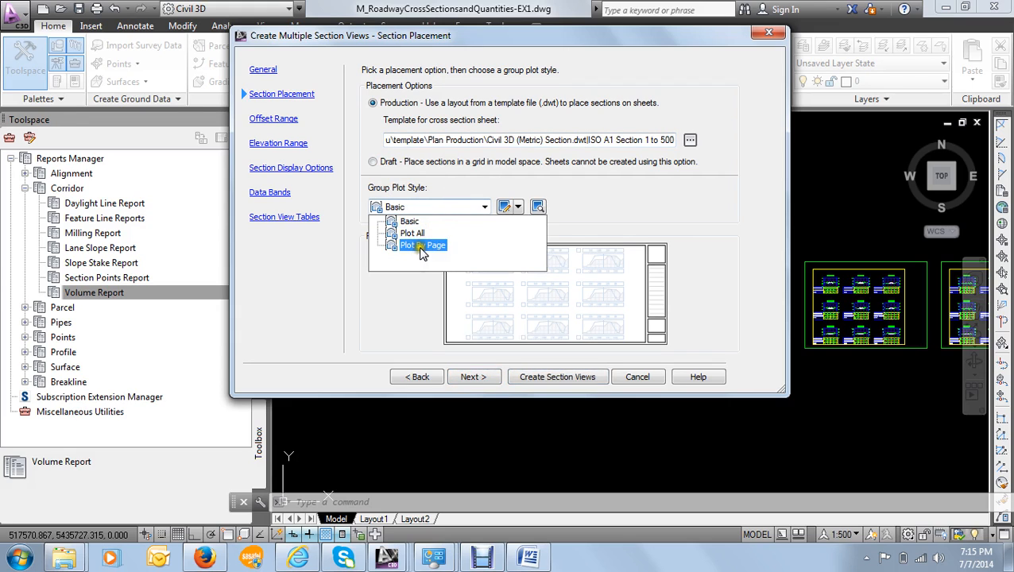
pyautogui.click(422, 246)
pyautogui.click(471, 377)
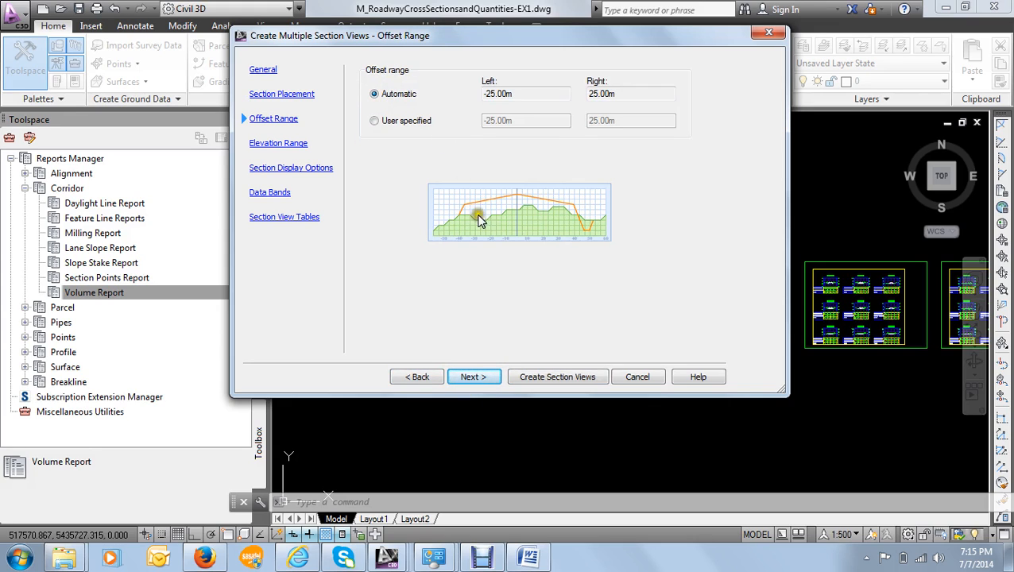
# - Accept the automatic offset and elevation ranges, and keep all surfaces, the corridor and the material sections drawn in the section views
pyautogui.click(480, 377)
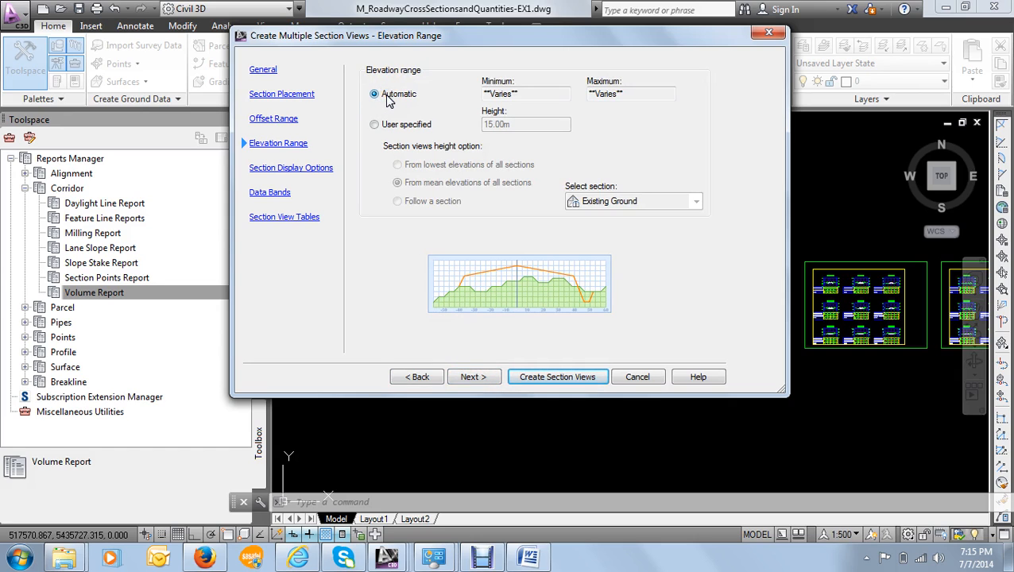
pyautogui.click(474, 377)
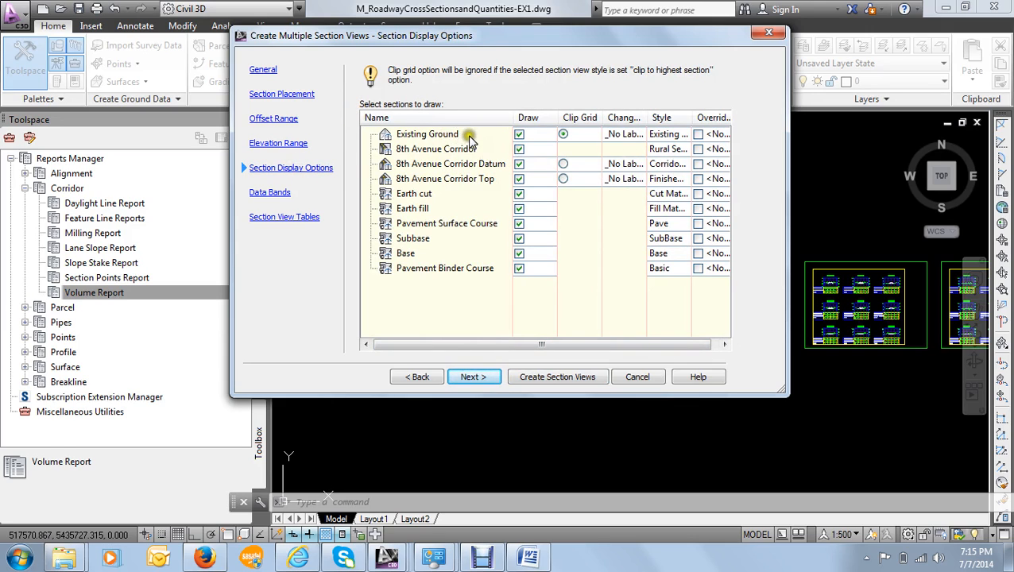
pyautogui.moveTo(448, 140)
pyautogui.click(421, 195)
pyautogui.click(517, 269)
pyautogui.click(490, 382)
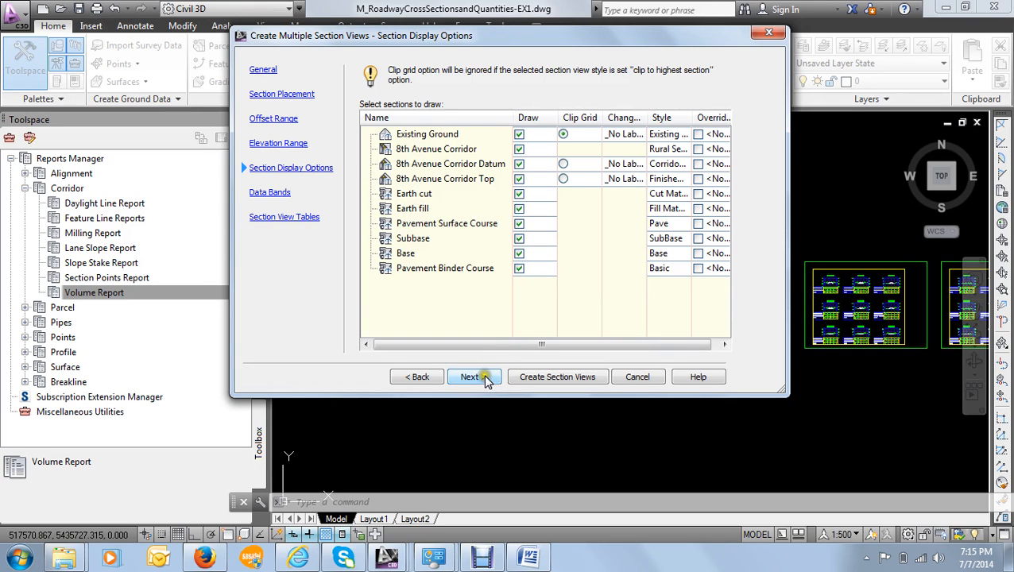
pyautogui.click(486, 380)
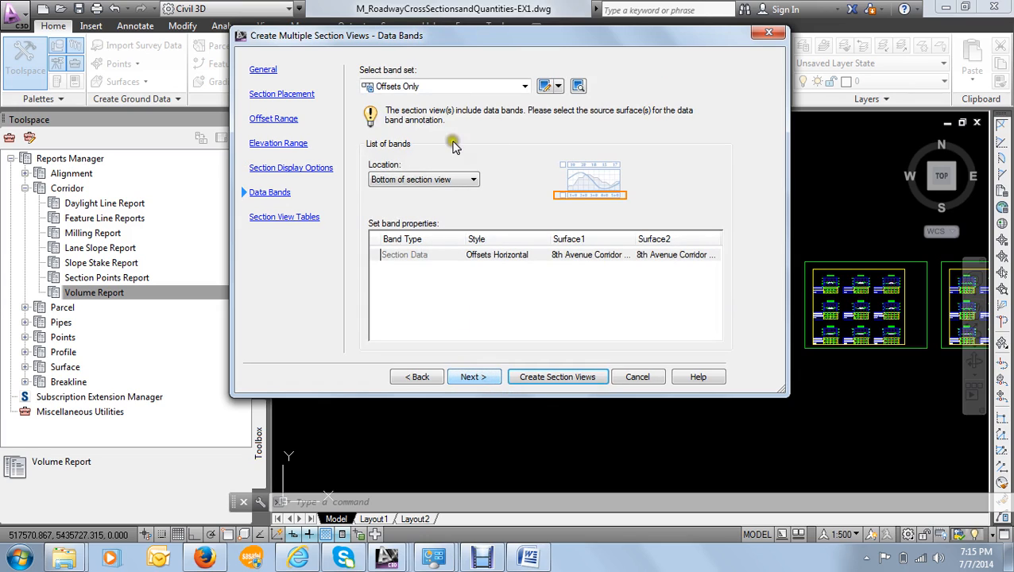
# - Set the section views' band set to _No Bands and proceed to the section view tables
pyautogui.moveTo(461, 40); pyautogui.dragTo(463, 47)
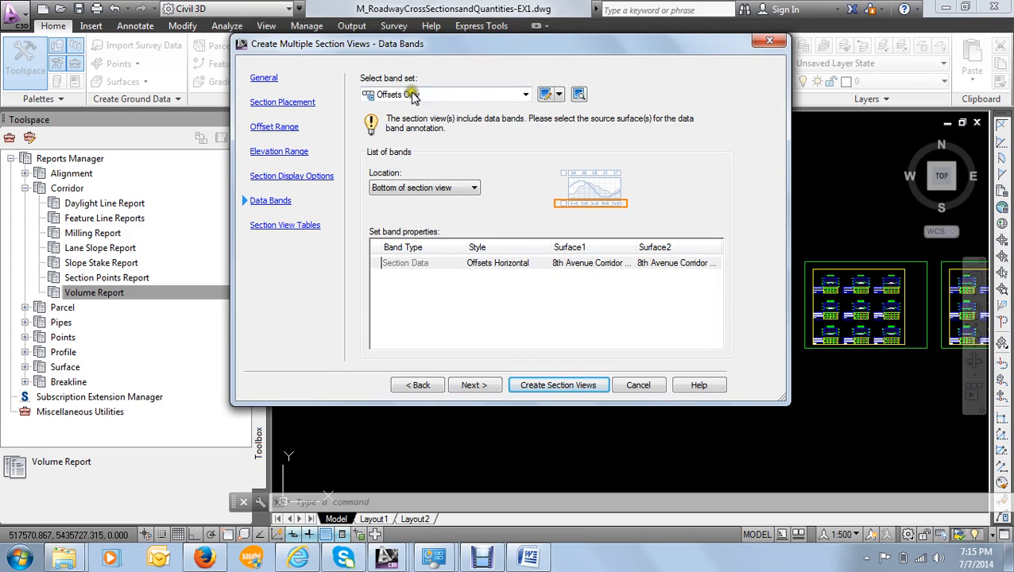
pyautogui.click(433, 95)
pyautogui.click(421, 104)
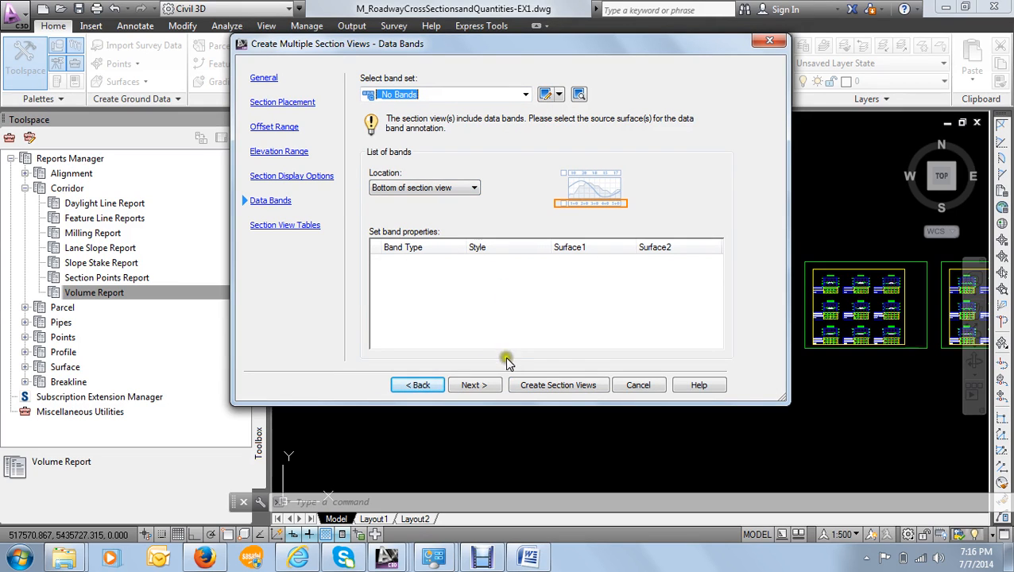
pyautogui.click(484, 386)
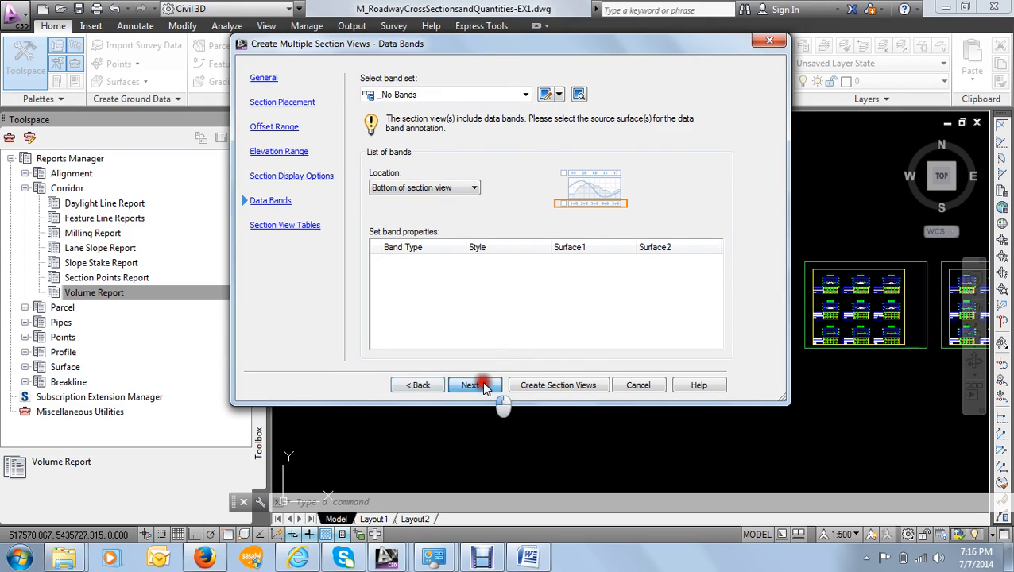
# - Add a Material volume table in the Standard style to the section views, with Earth cut and Earth fill as its materials
pyautogui.moveTo(482, 48); pyautogui.dragTo(454, 33)
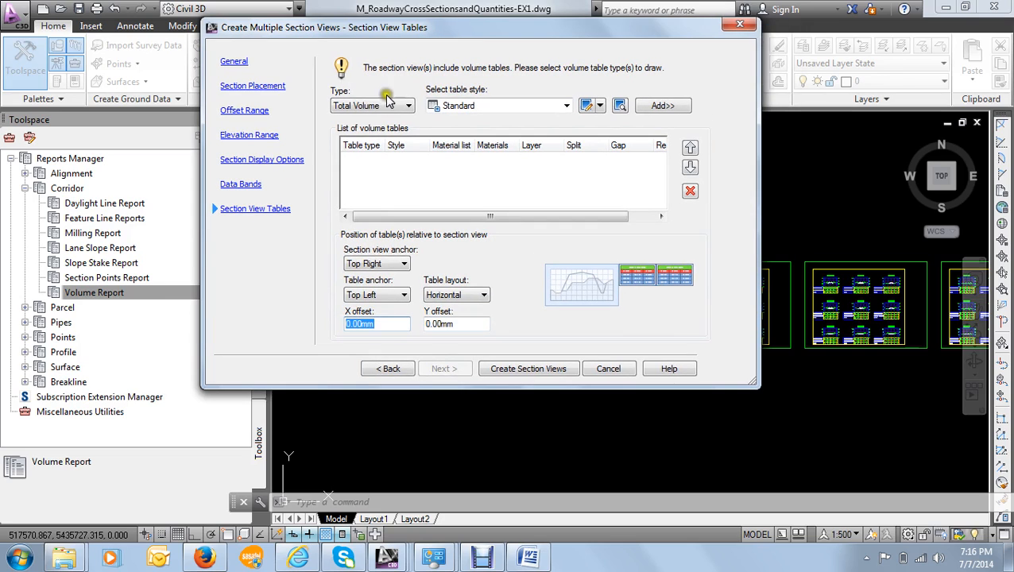
pyautogui.click(361, 107)
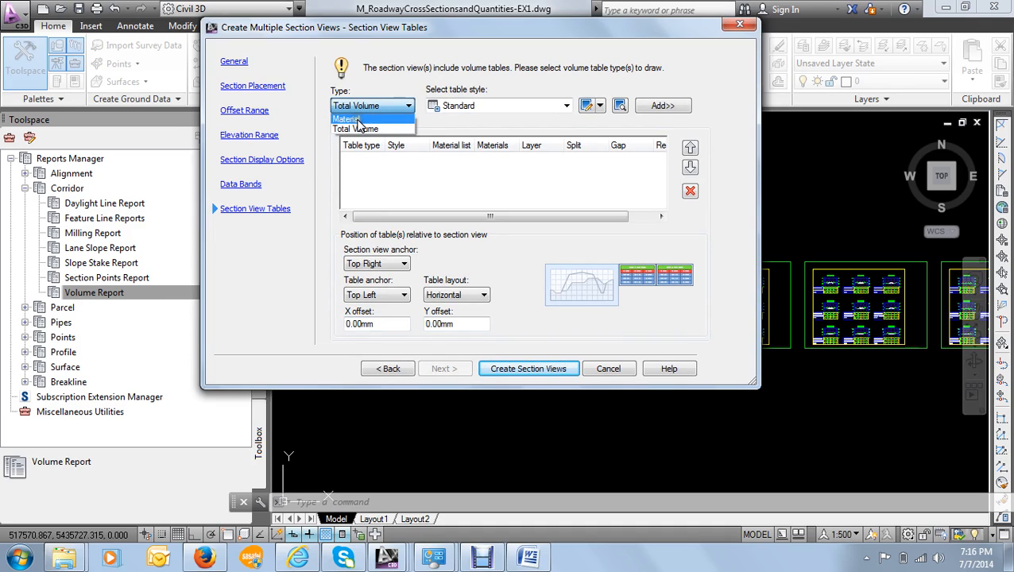
pyautogui.click(357, 120)
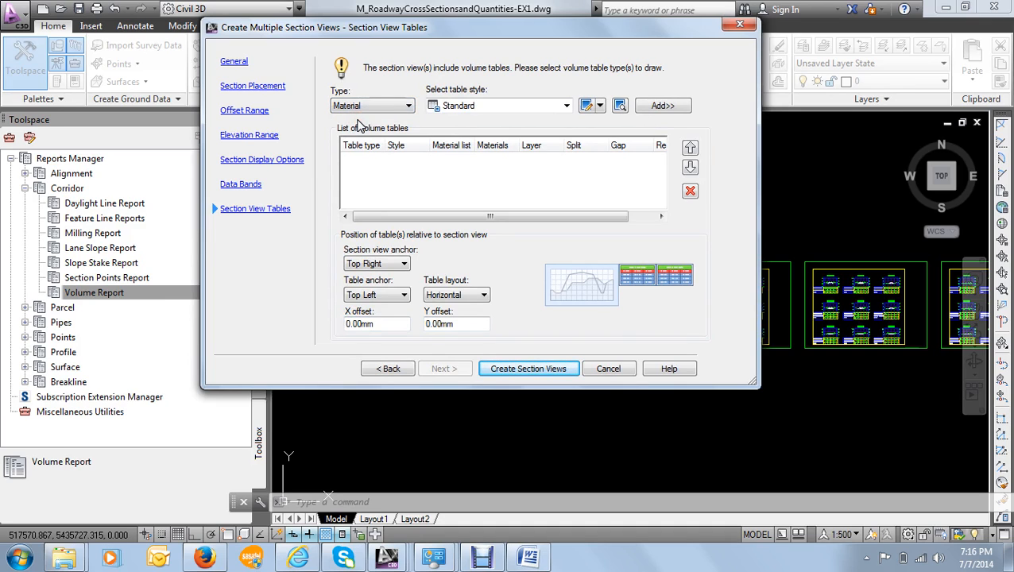
pyautogui.click(503, 108)
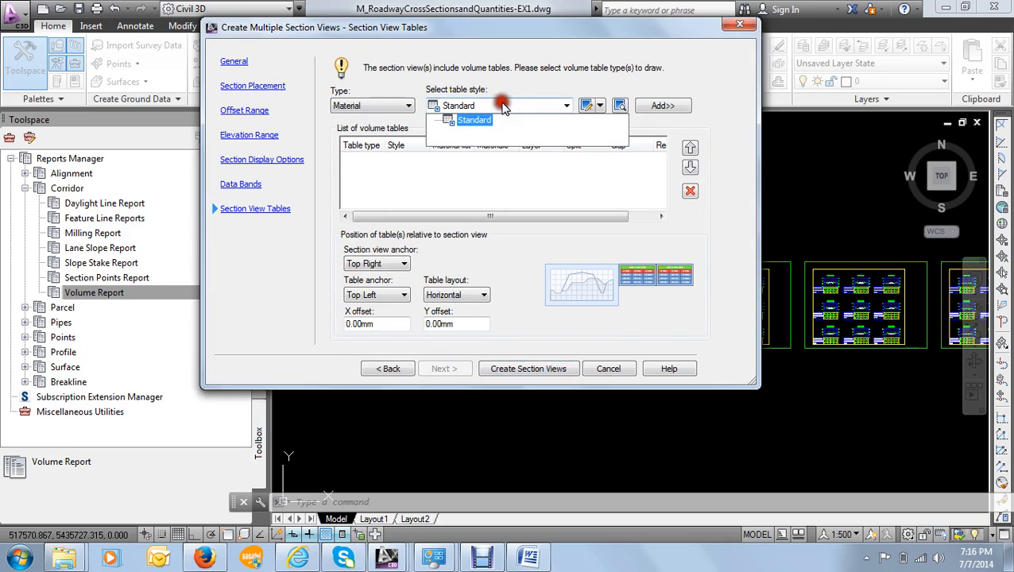
pyautogui.click(507, 121)
pyautogui.click(658, 108)
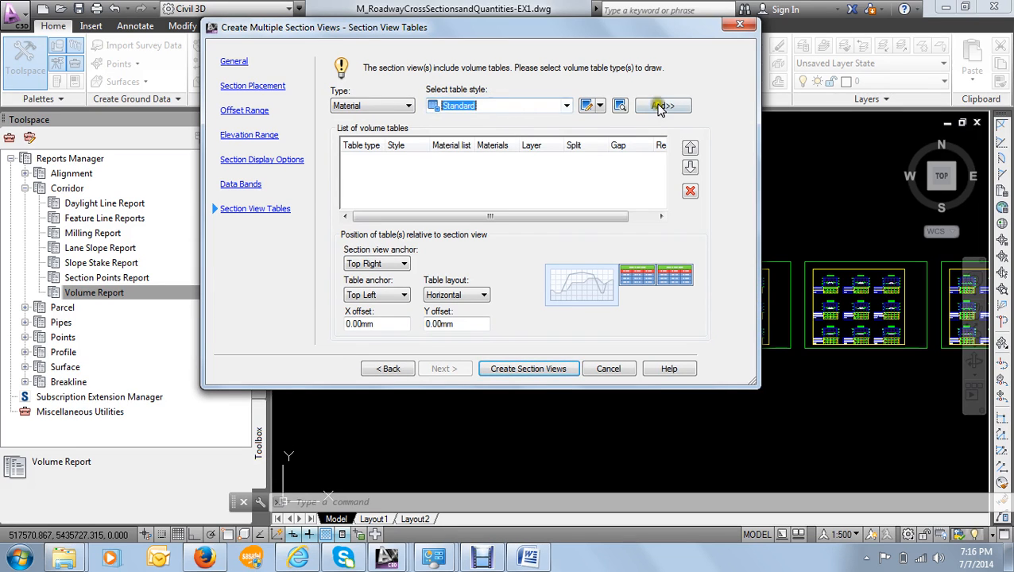
pyautogui.click(658, 109)
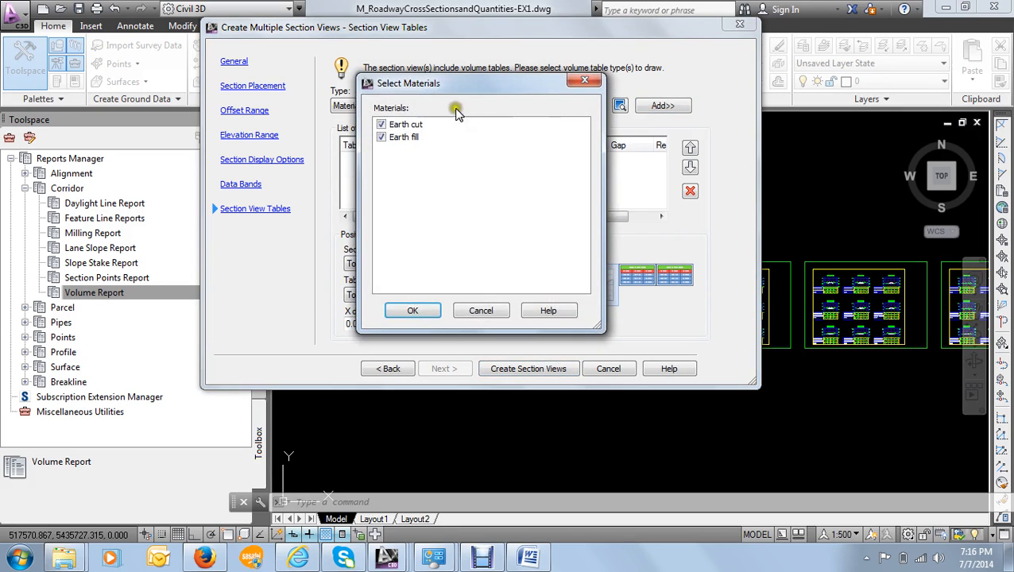
pyautogui.moveTo(455, 111); pyautogui.dragTo(538, 73)
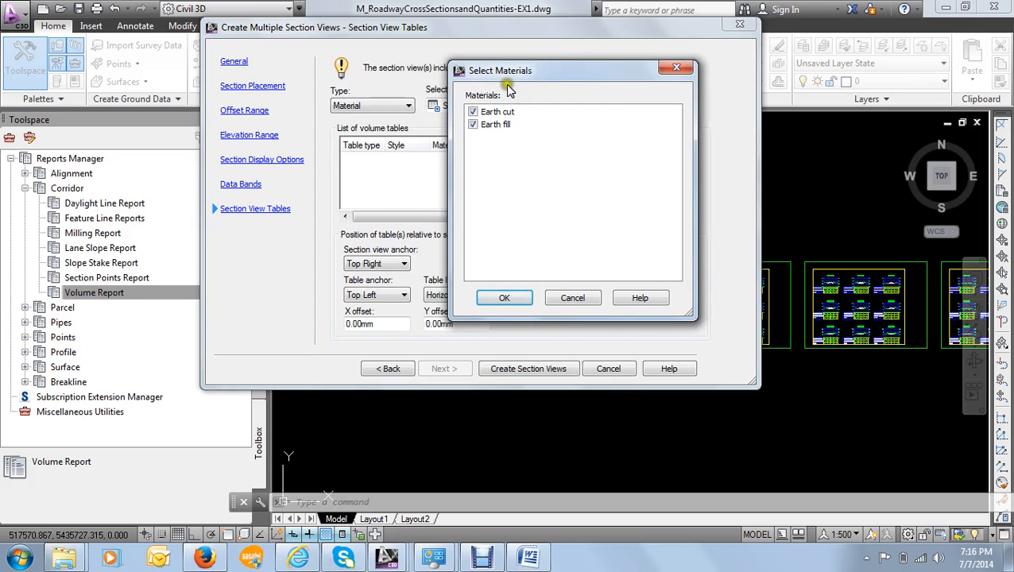
pyautogui.click(505, 124)
pyautogui.click(515, 302)
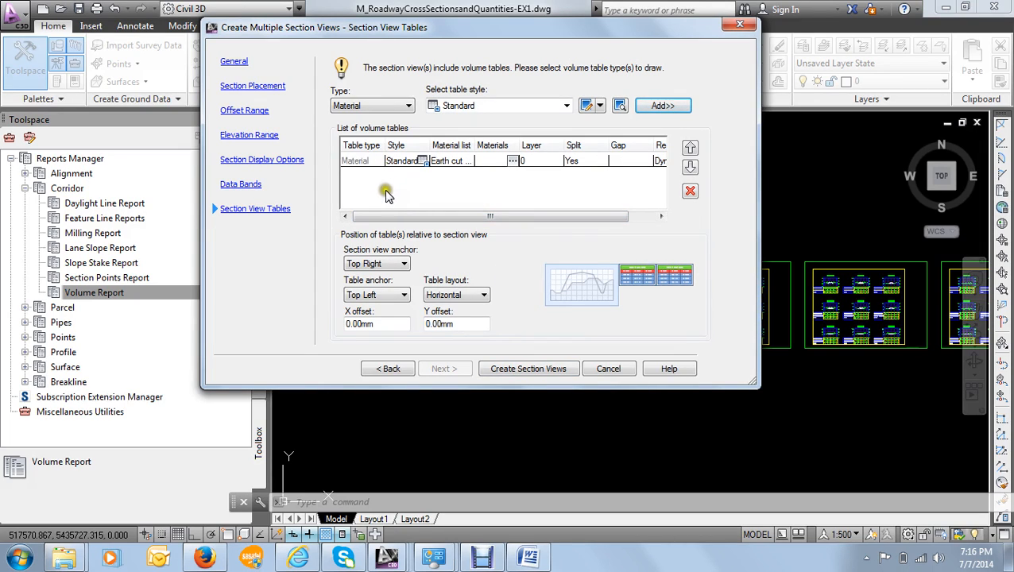
# - Check the material lists available for the added volume table, keeping Earth cut & fill selected
pyautogui.click(458, 161)
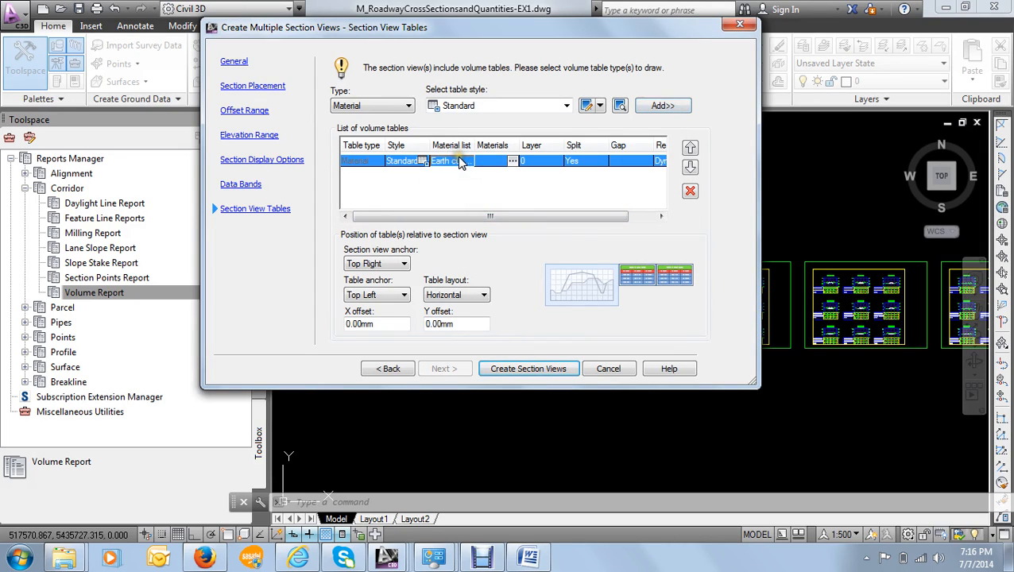
pyautogui.click(459, 162)
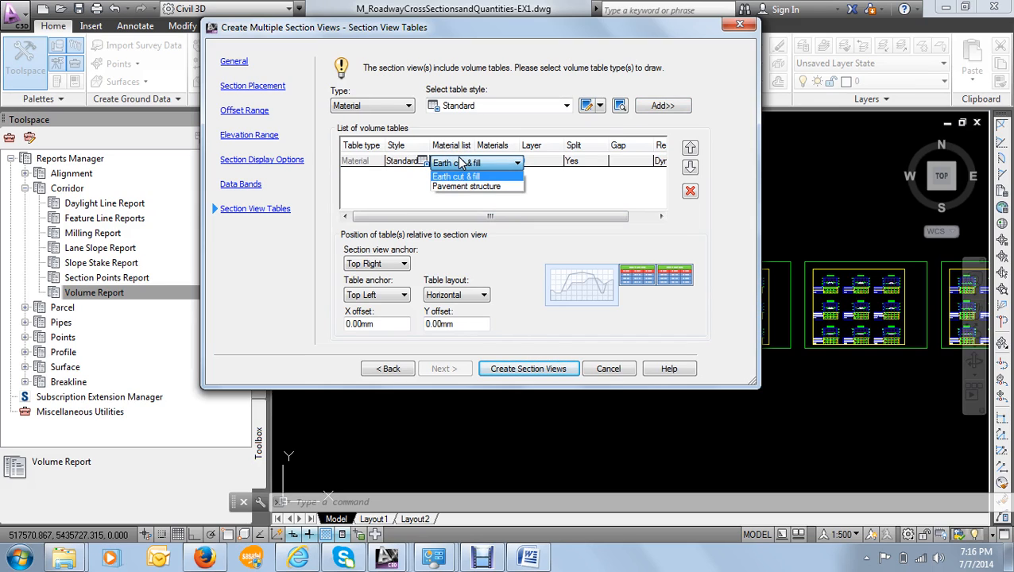
pyautogui.click(460, 162)
pyautogui.click(450, 161)
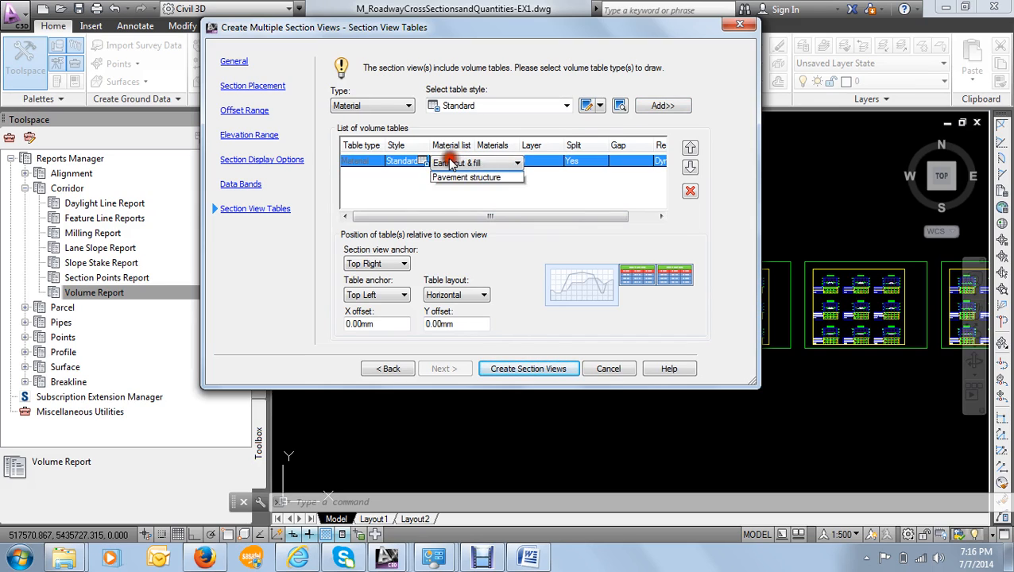
pyautogui.click(421, 193)
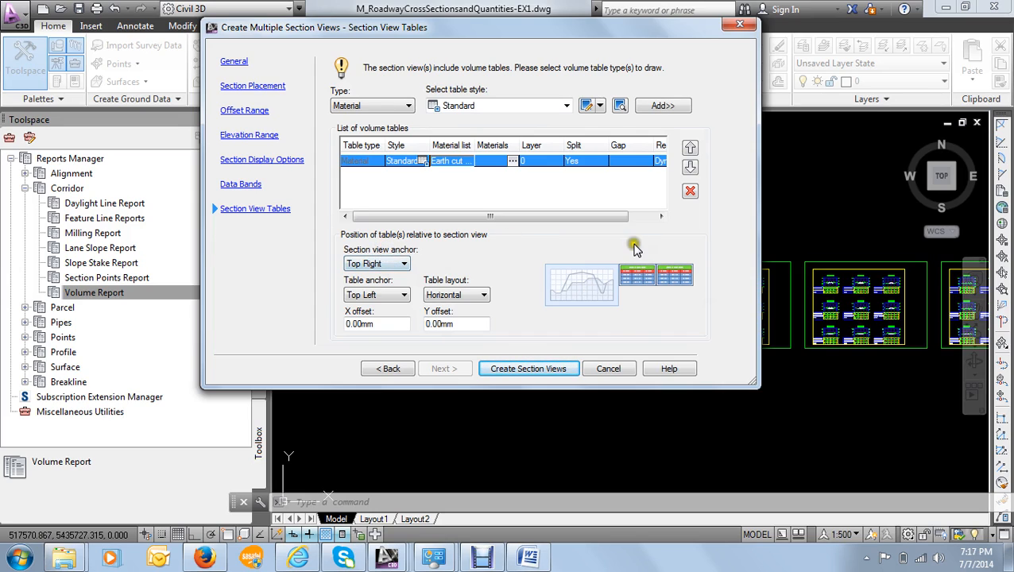
# - Anchor the volume table's Top Center to the section views' Bottom Center, keeping the X and Y offsets at 0.00 mm
pyautogui.click(402, 265)
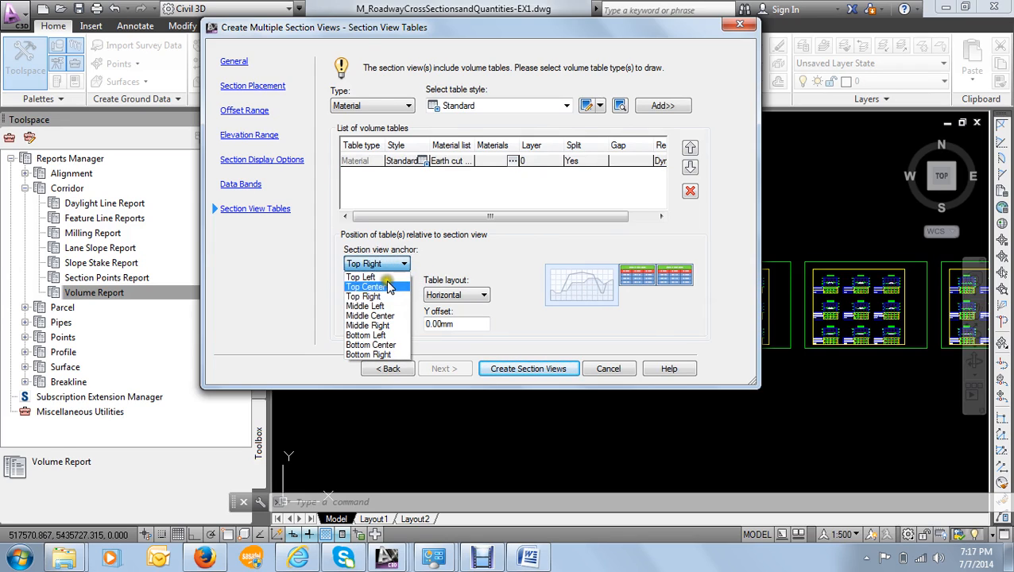
pyautogui.click(373, 325)
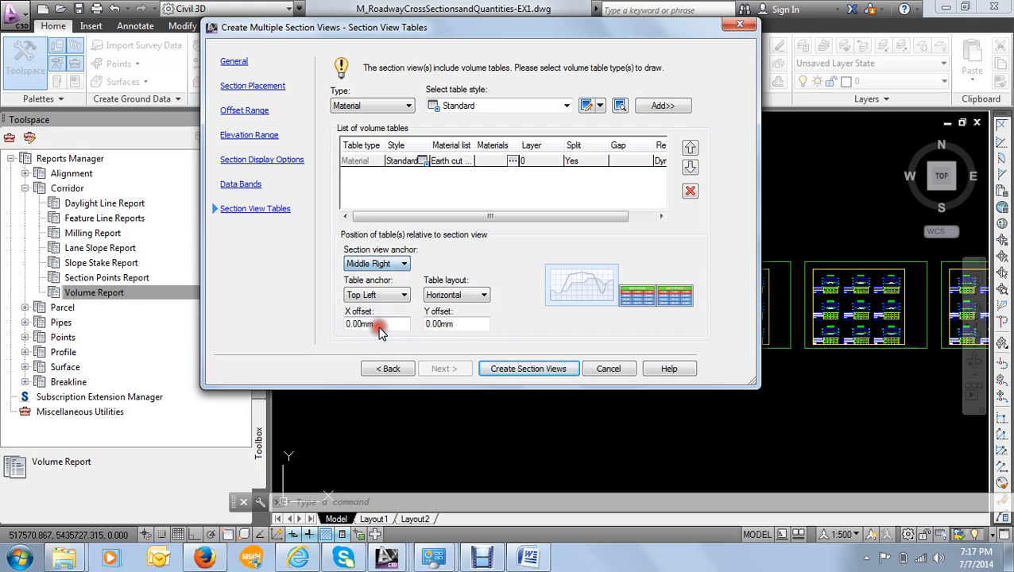
pyautogui.click(391, 263)
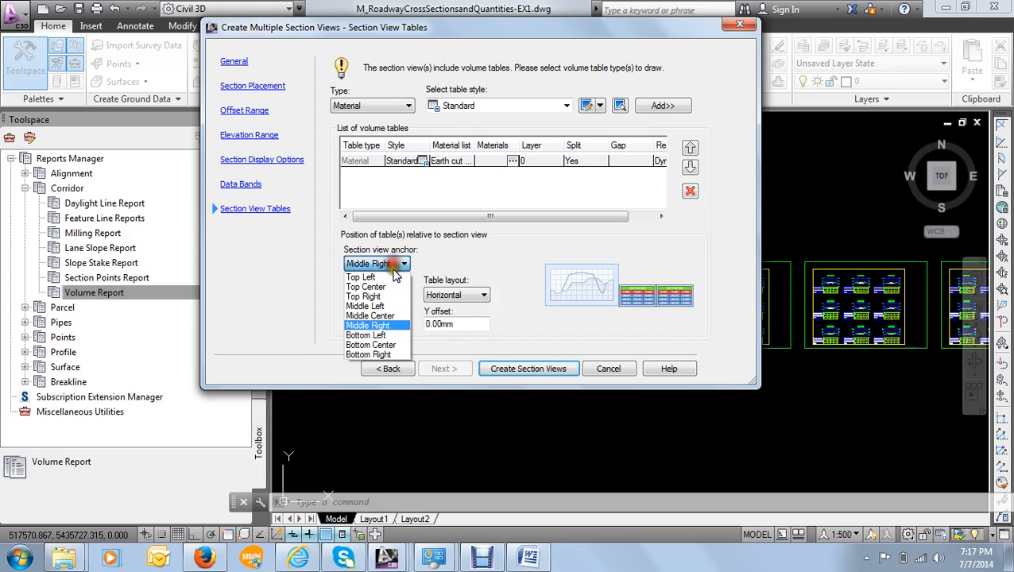
pyautogui.click(382, 344)
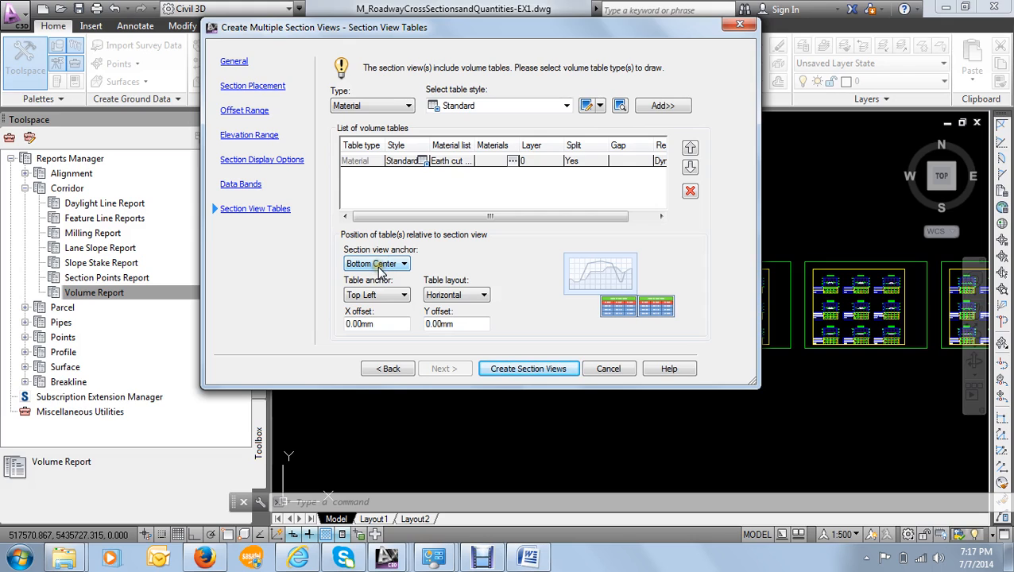
pyautogui.click(388, 296)
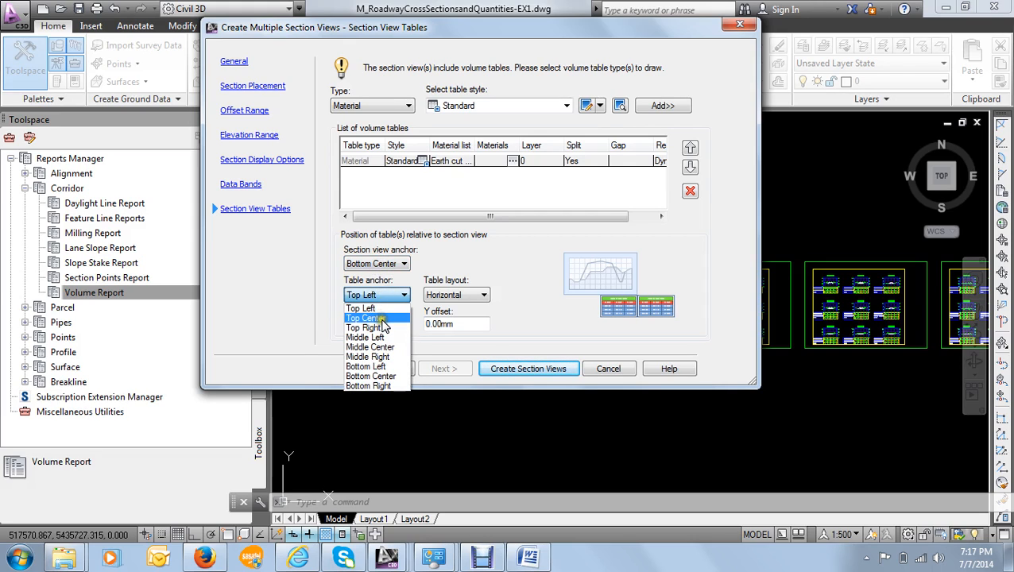
pyautogui.click(382, 319)
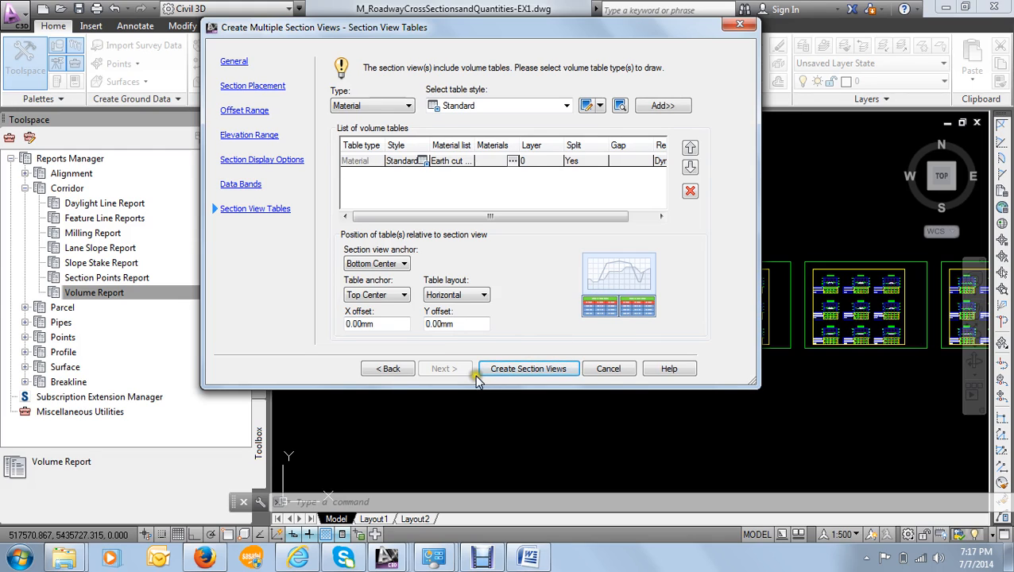
pyautogui.click(509, 370)
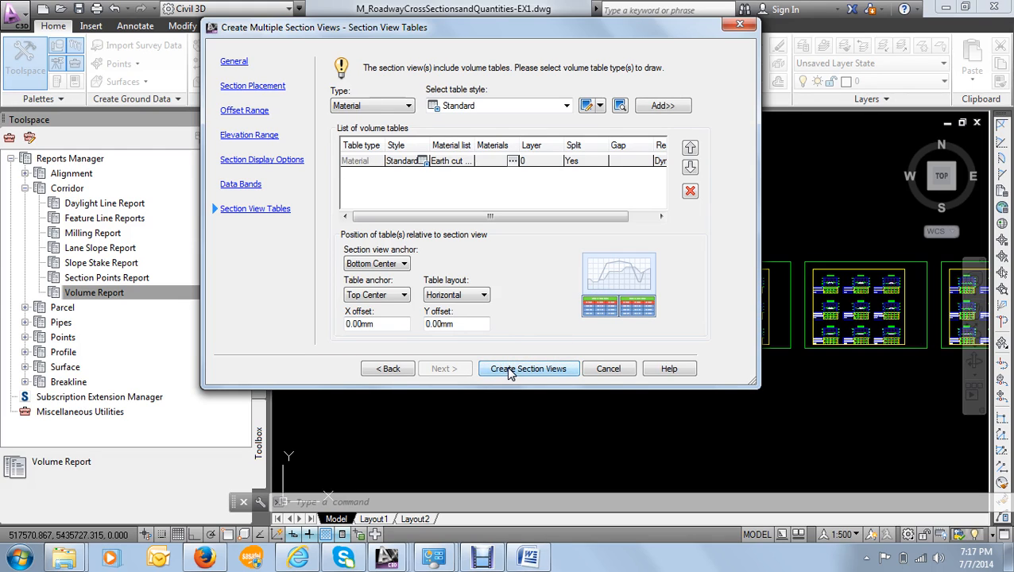
pyautogui.click(389, 324)
pyautogui.click(465, 324)
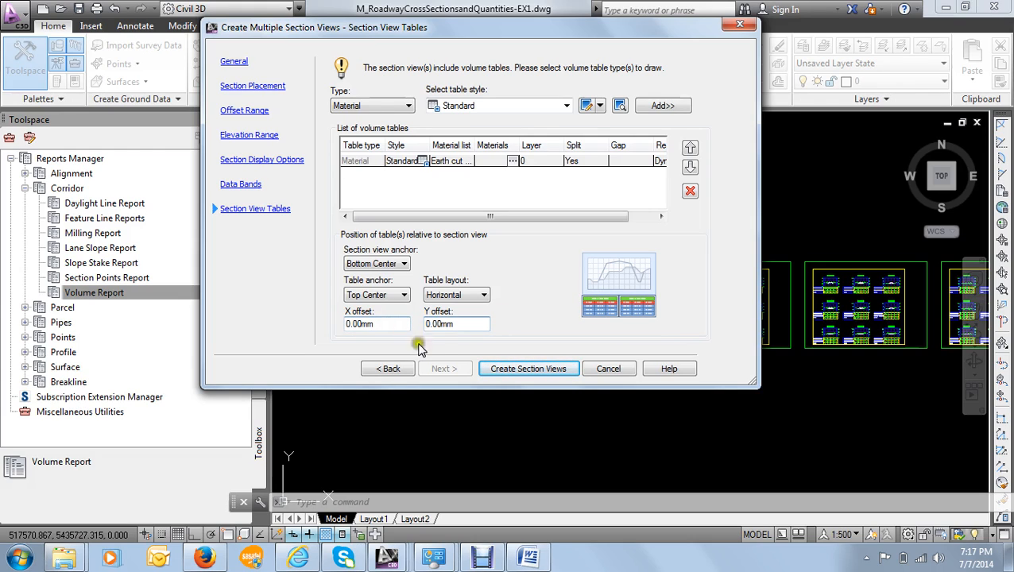
# - Create the section views with their volume tables, placing the origin in the empty area below the existing cross-section sheets
pyautogui.click(495, 371)
pyautogui.click(500, 369)
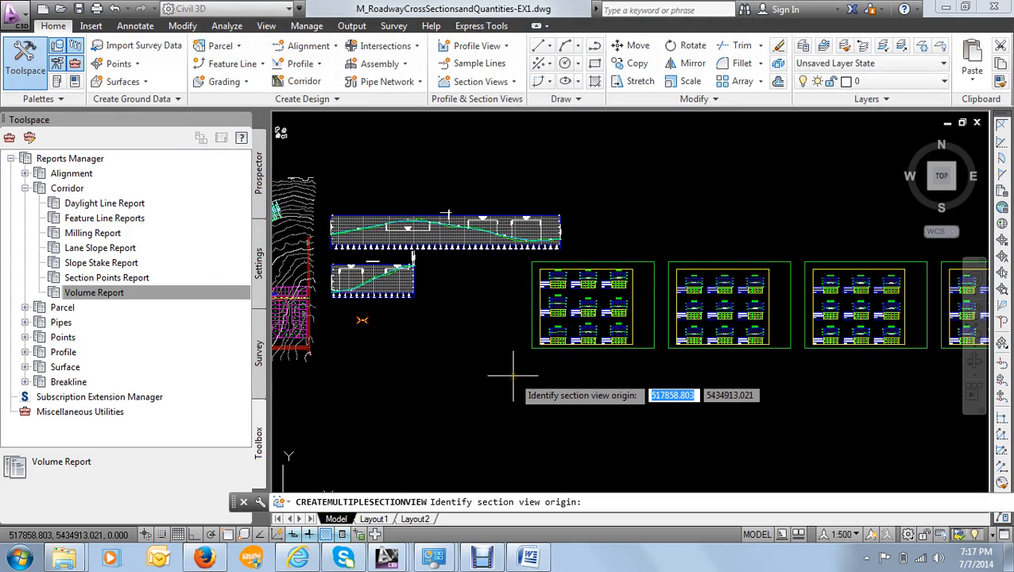
pyautogui.moveTo(516, 371); pyautogui.dragTo(514, 307, button='middle')
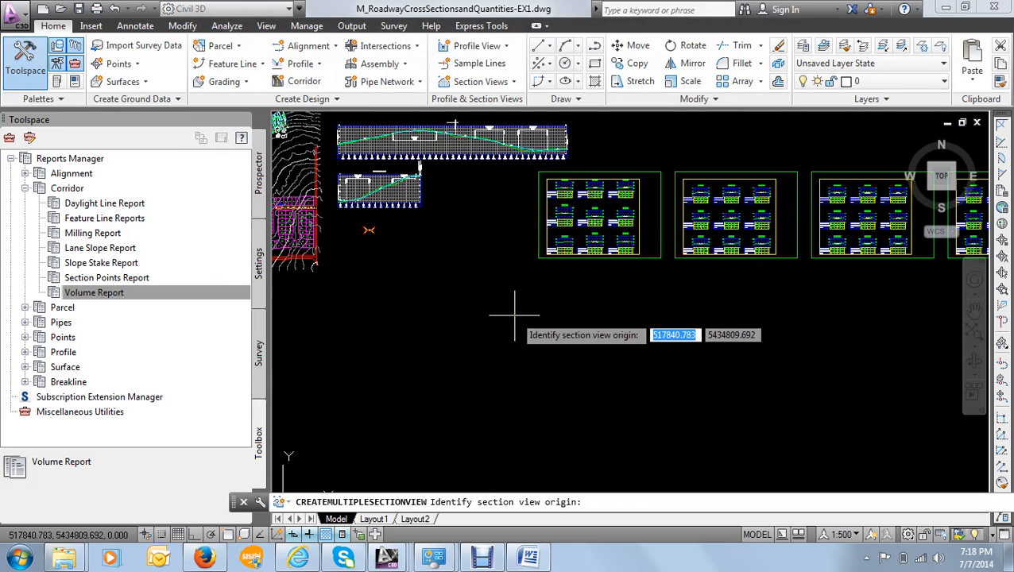
pyautogui.click(441, 354)
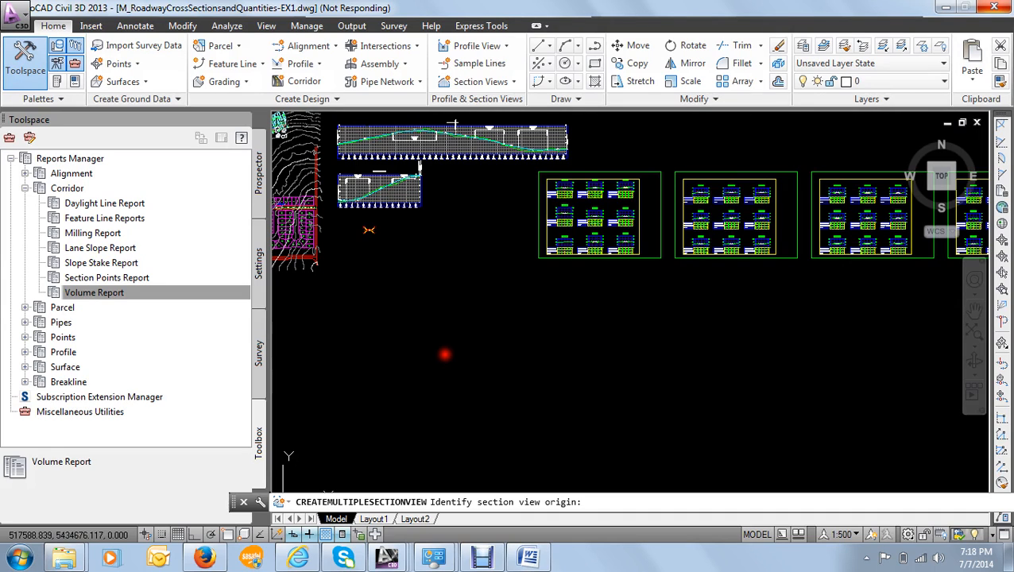
pyautogui.click(437, 348)
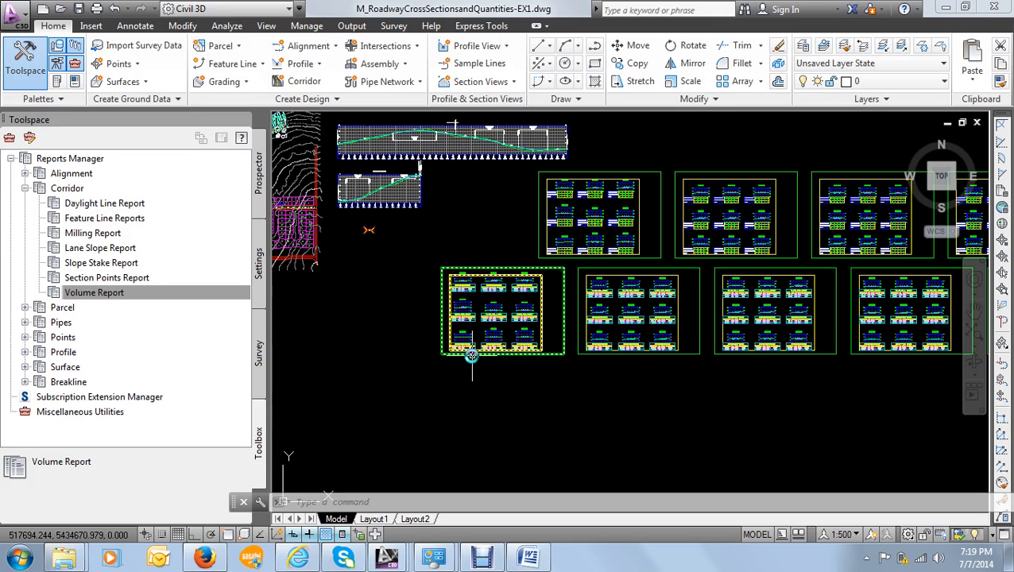
# - Examine the area, volume and cumulative volume of Earth cut and Earth fill in the material table at station 9+860.00
pyautogui.scroll(6, 459, 273)
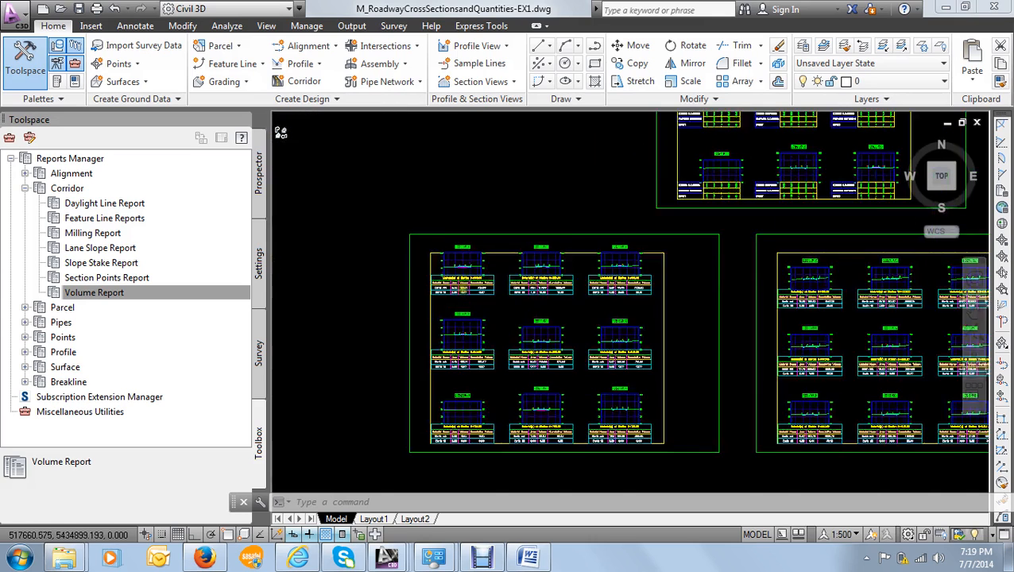
pyautogui.scroll(-2, 459, 273)
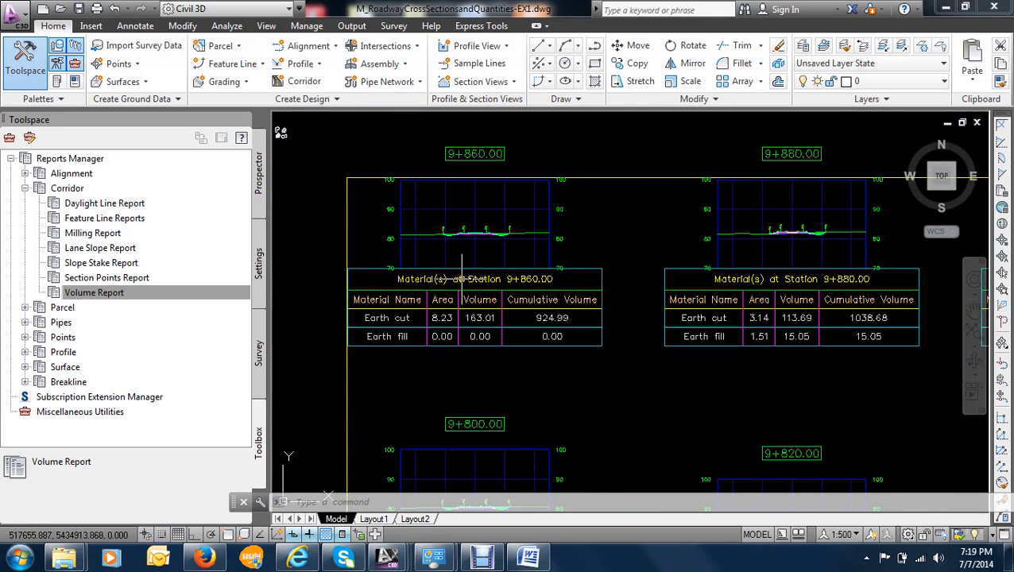
pyautogui.scroll(5, 445, 262)
pyautogui.scroll(-4, 443, 249)
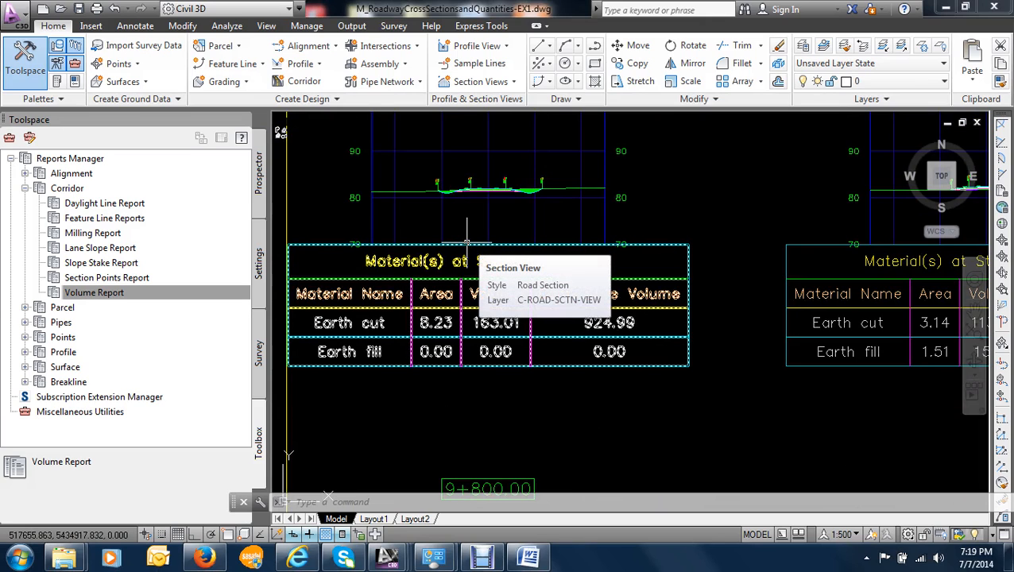
pyautogui.scroll(2, 466, 242)
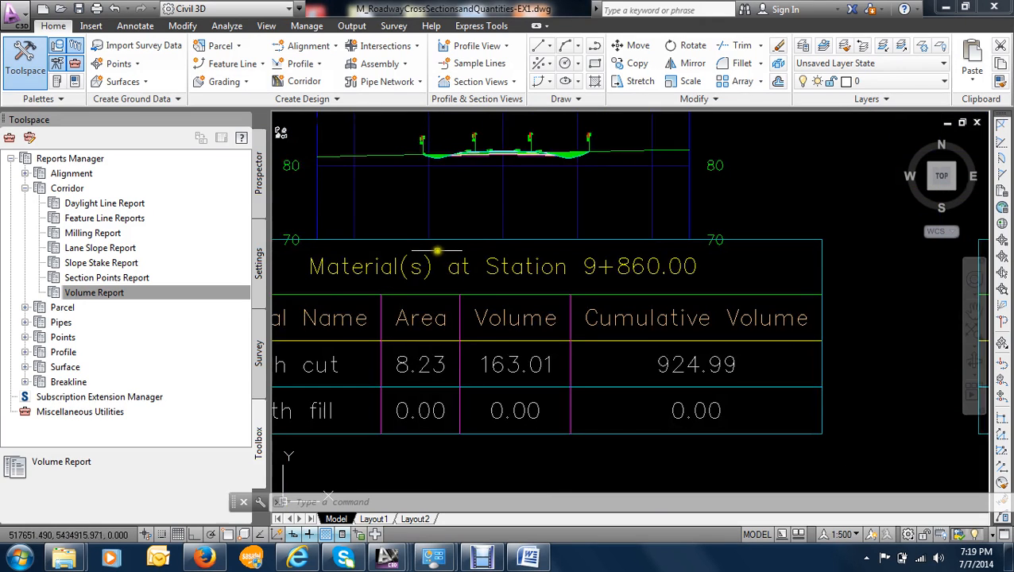
pyautogui.scroll(-3, 437, 218)
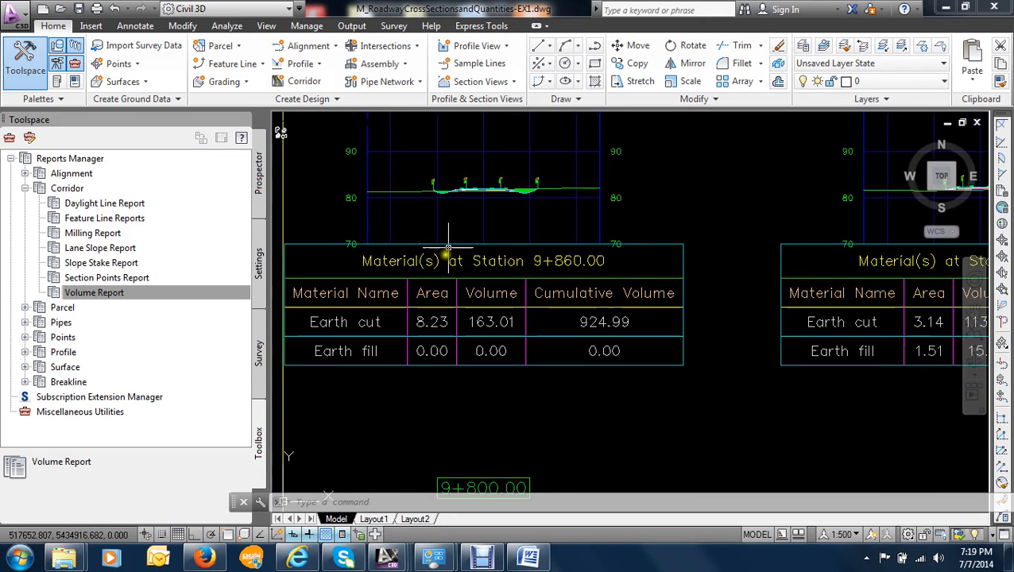
pyautogui.scroll(3, 433, 254)
pyautogui.scroll(-3, 425, 269)
pyautogui.scroll(5, 444, 245)
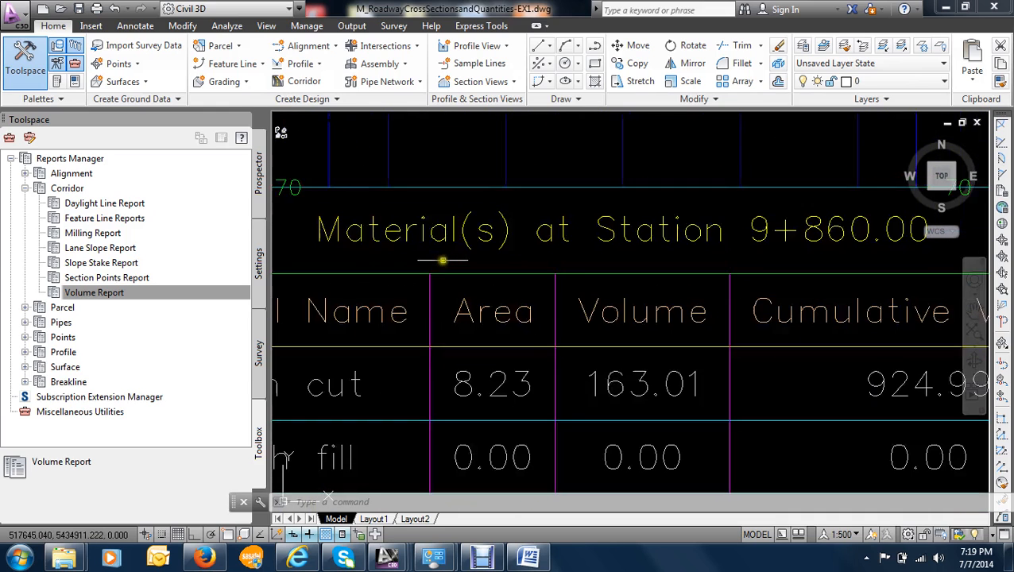
pyautogui.scroll(-3, 444, 259)
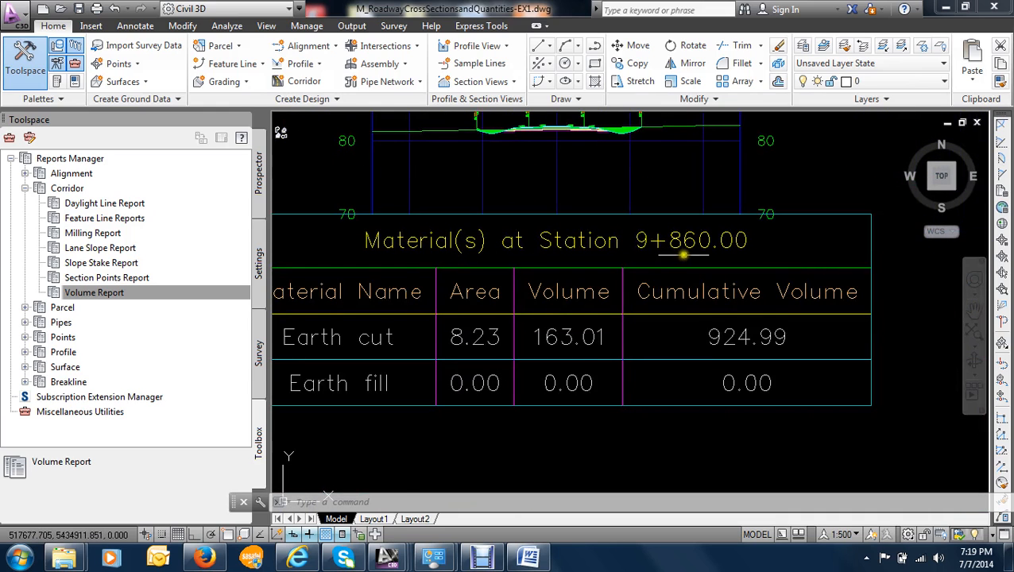
pyautogui.scroll(-2, 677, 251)
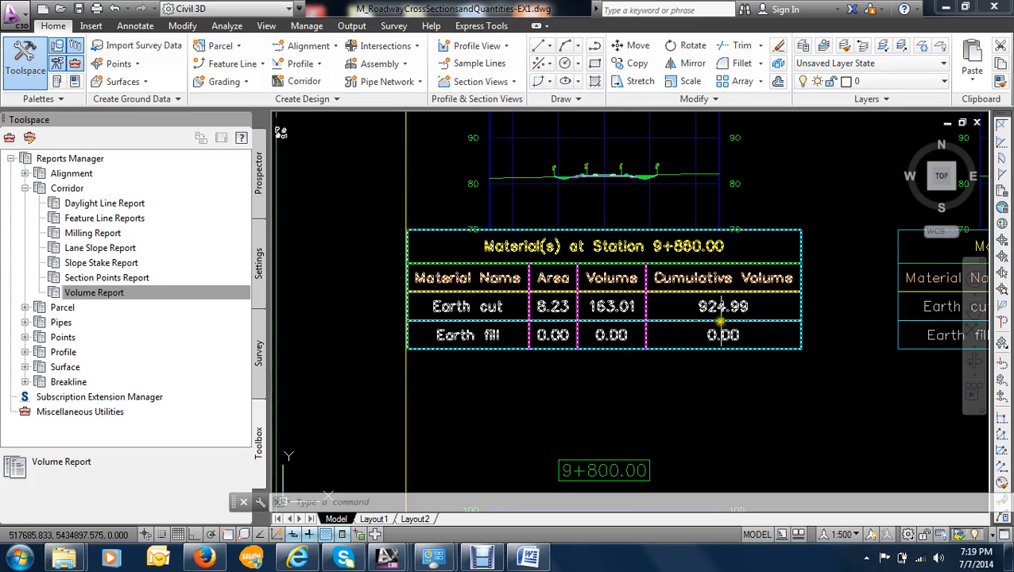
# - Examine the material tables at neighbouring stations such as 9+880.00 and 9+820.00, and the whole row of new section sheets
pyautogui.scroll(2, 682, 306)
pyautogui.scroll(-6, 682, 306)
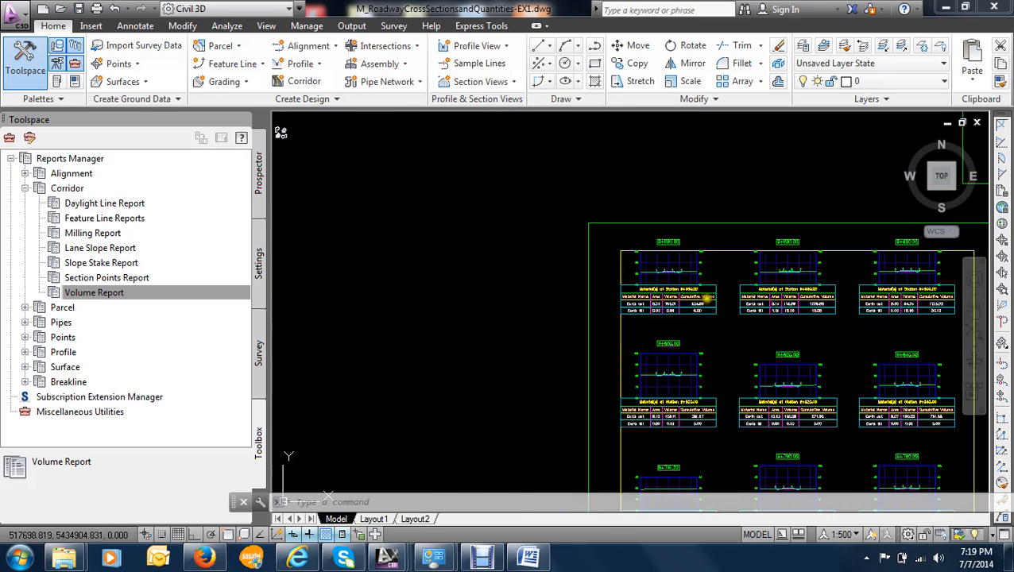
pyautogui.scroll(3, 555, 194)
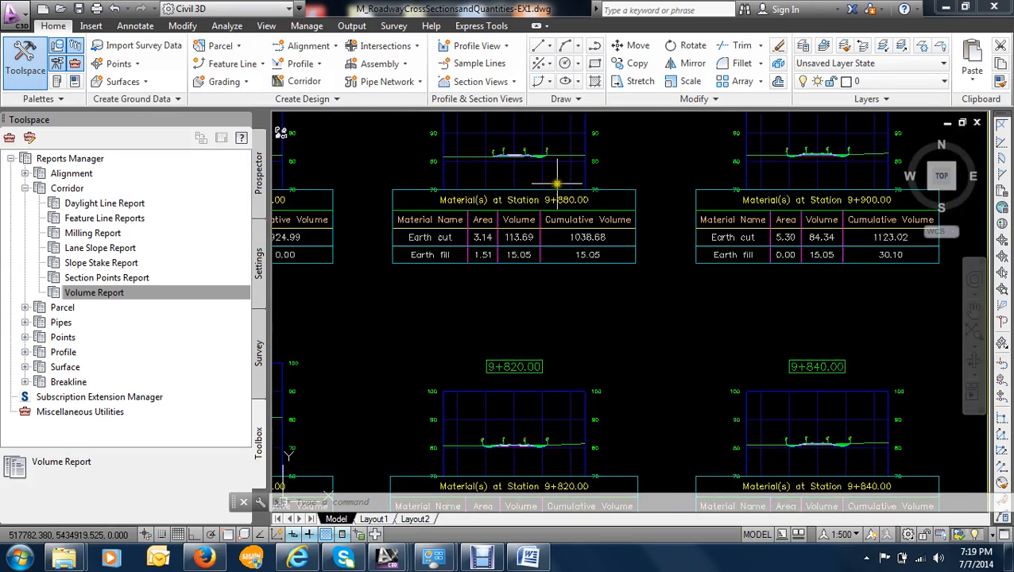
pyautogui.scroll(-5, 564, 202)
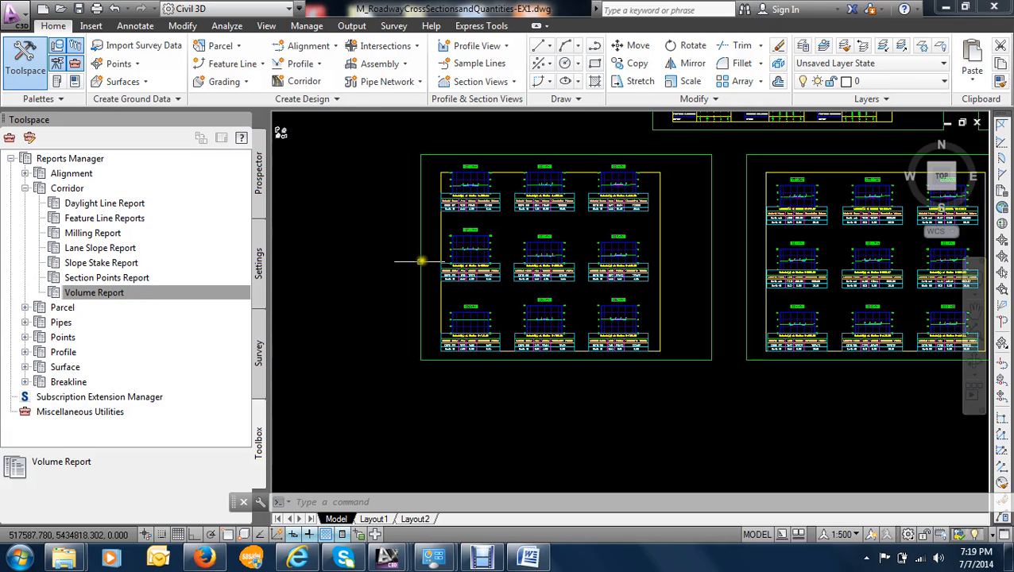
pyautogui.scroll(-4, 414, 256)
pyautogui.scroll(-3, 380, 178)
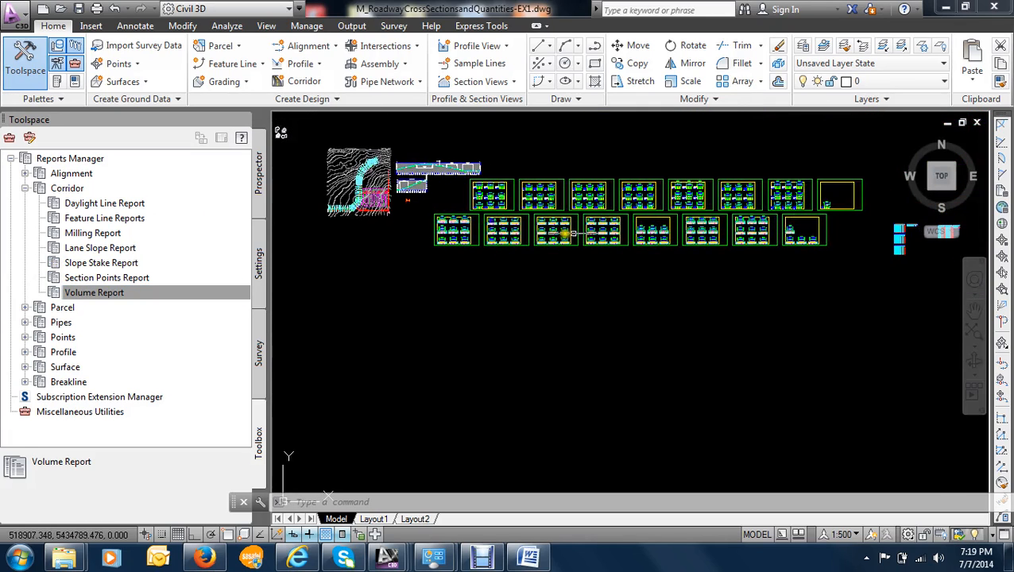
pyautogui.scroll(5, 422, 205)
pyautogui.scroll(8, 422, 205)
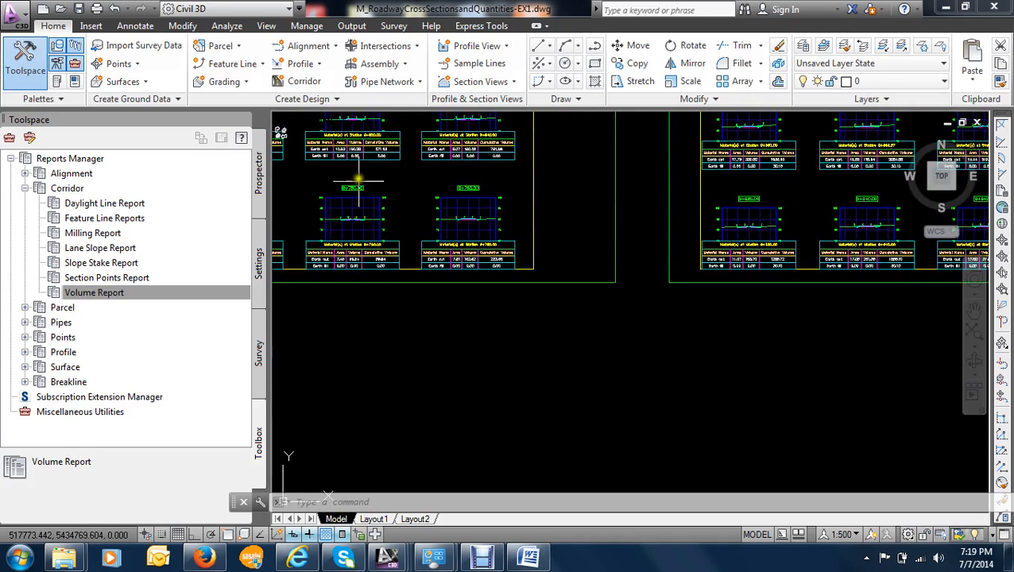
pyautogui.click(411, 295)
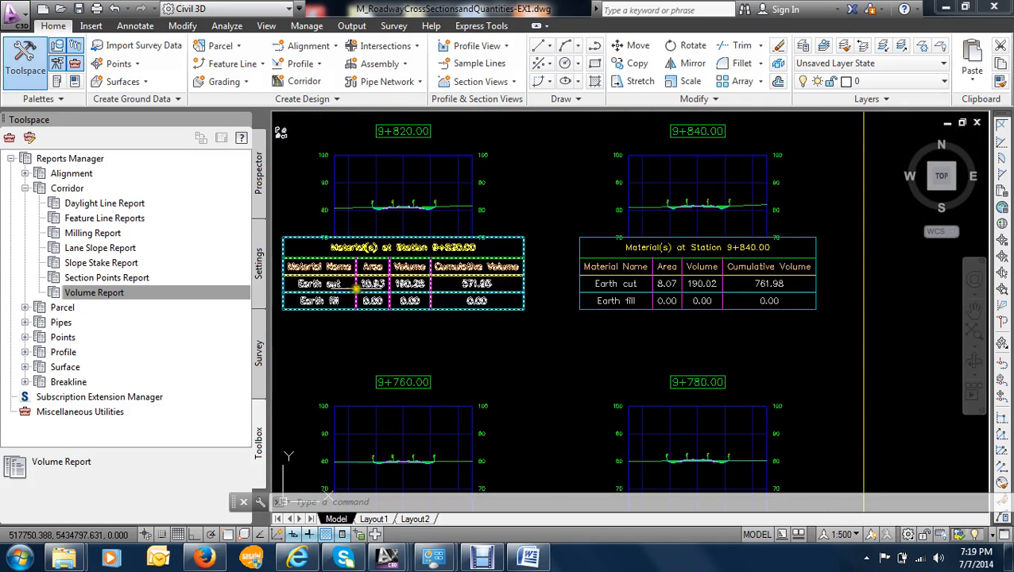
pyautogui.scroll(2, 349, 274)
pyautogui.scroll(-5, 364, 261)
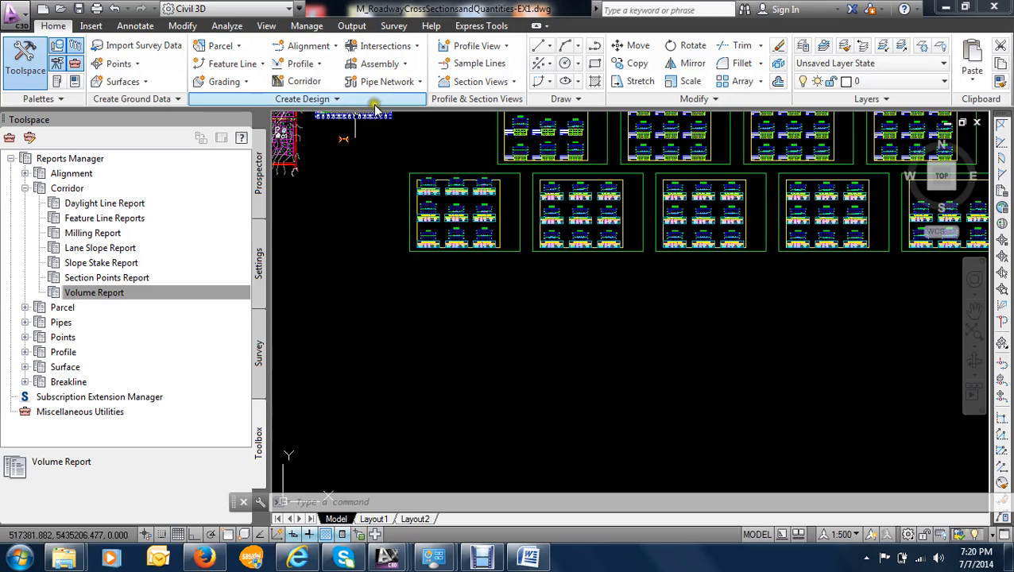
# - Start another set of multiple section views for 8th Avenue and set the group plot style to Plot By Page
pyautogui.scroll(-2, 495, 173)
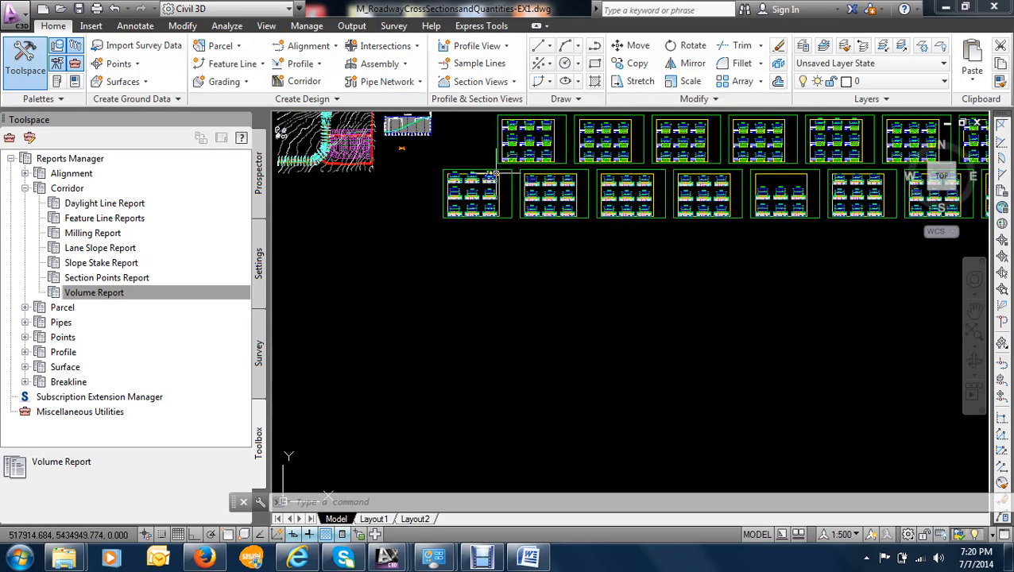
pyautogui.click(513, 82)
pyautogui.click(513, 106)
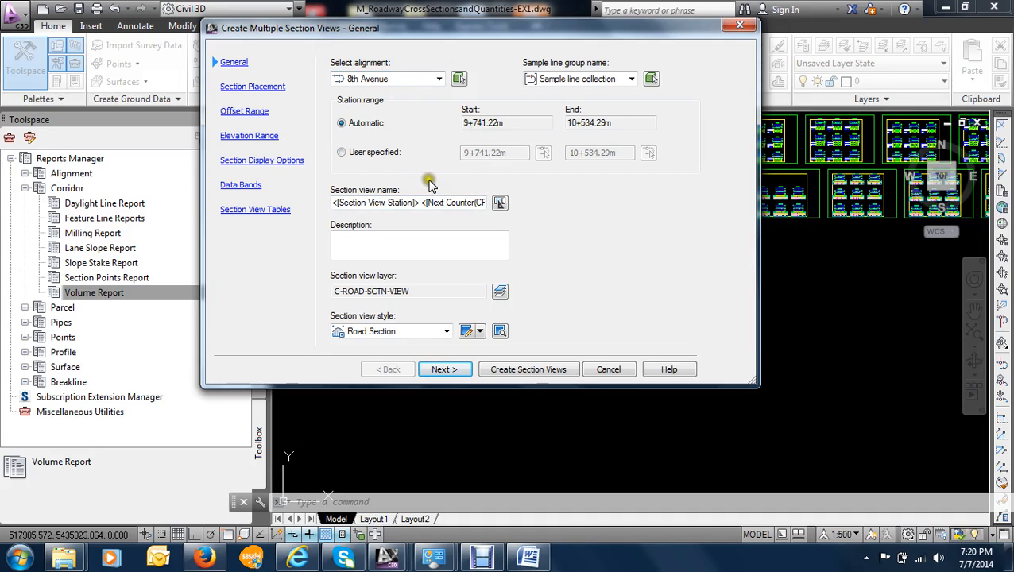
pyautogui.click(444, 369)
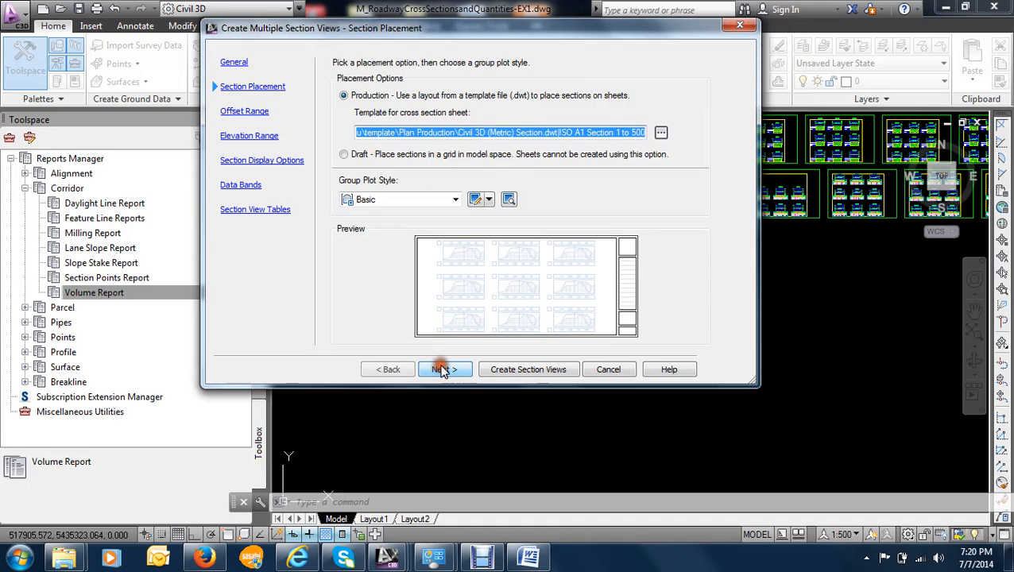
pyautogui.click(379, 200)
pyautogui.click(394, 237)
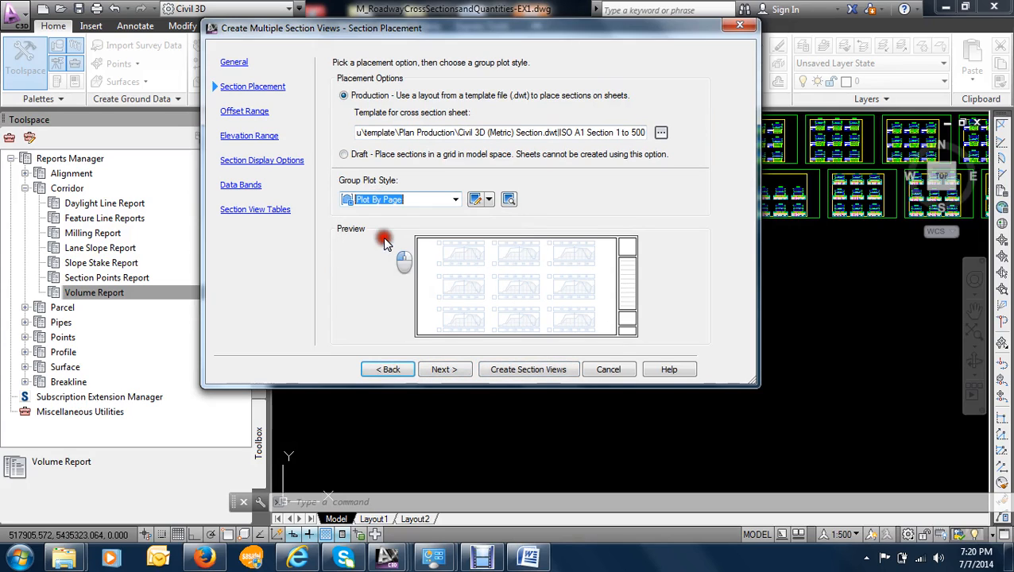
# - Keep the offset range, elevation range and section display defaults, and set the data band set to _No Bands
pyautogui.click(444, 370)
pyautogui.click(443, 371)
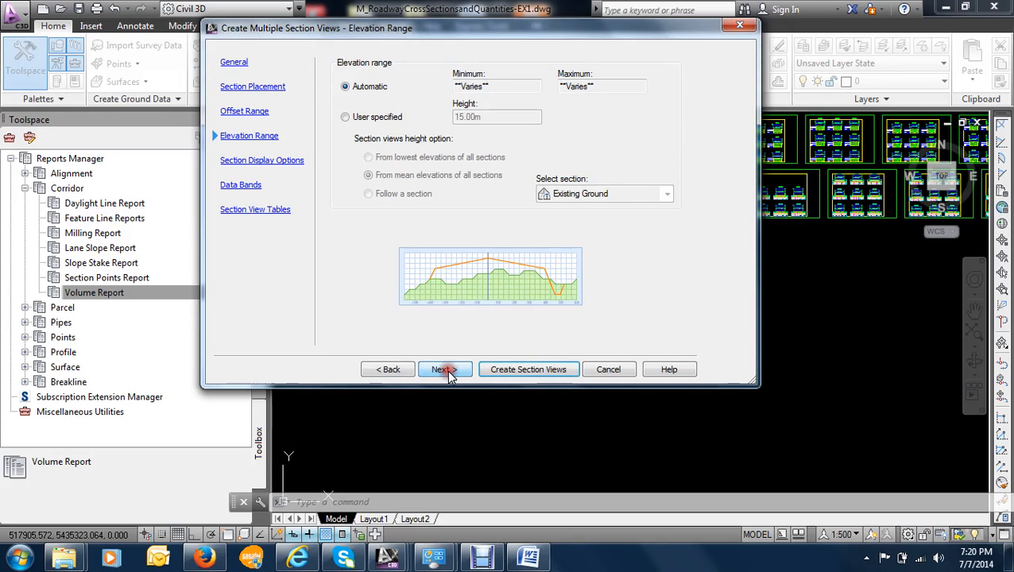
pyautogui.click(444, 370)
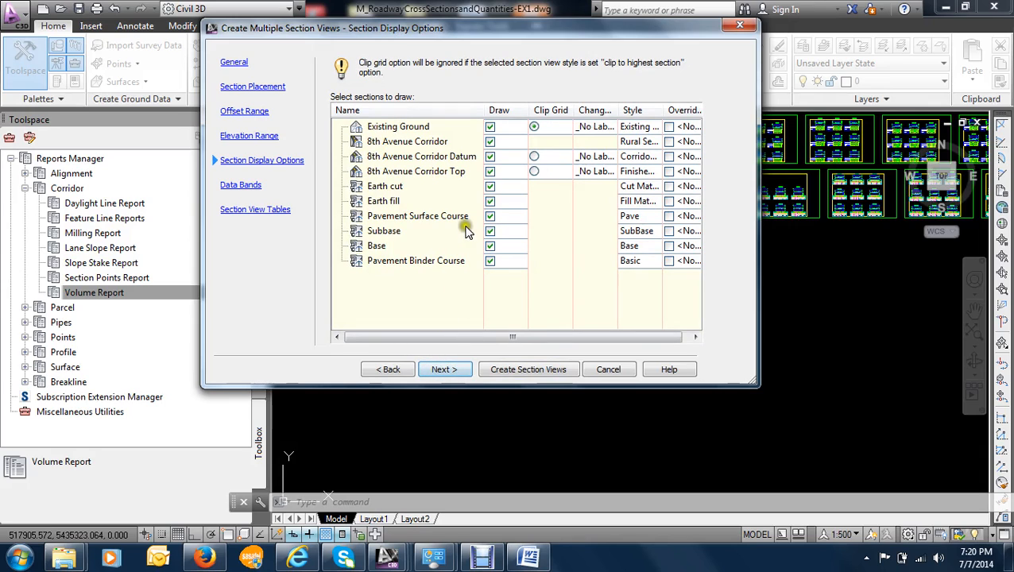
pyautogui.click(442, 370)
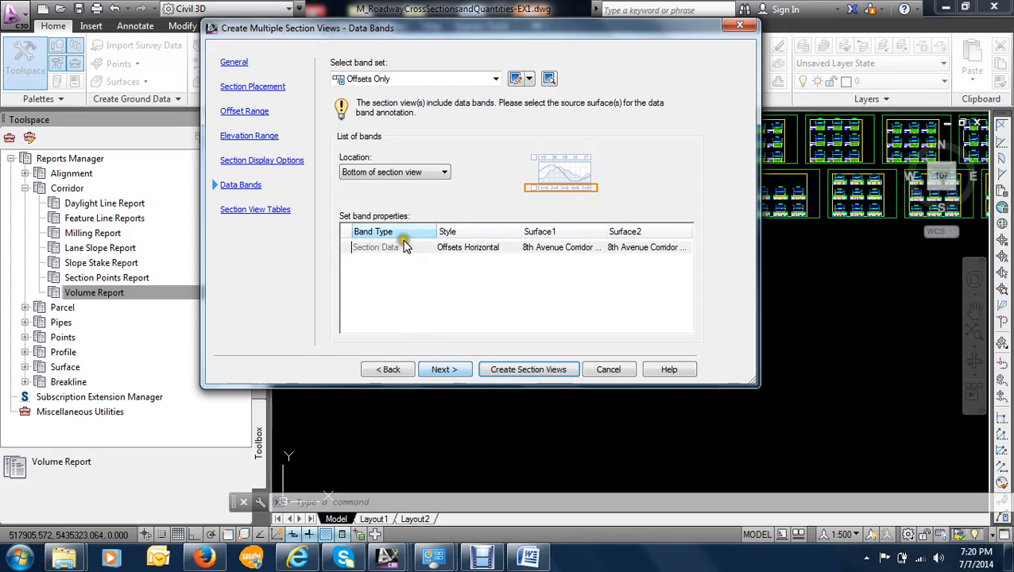
pyautogui.click(386, 78)
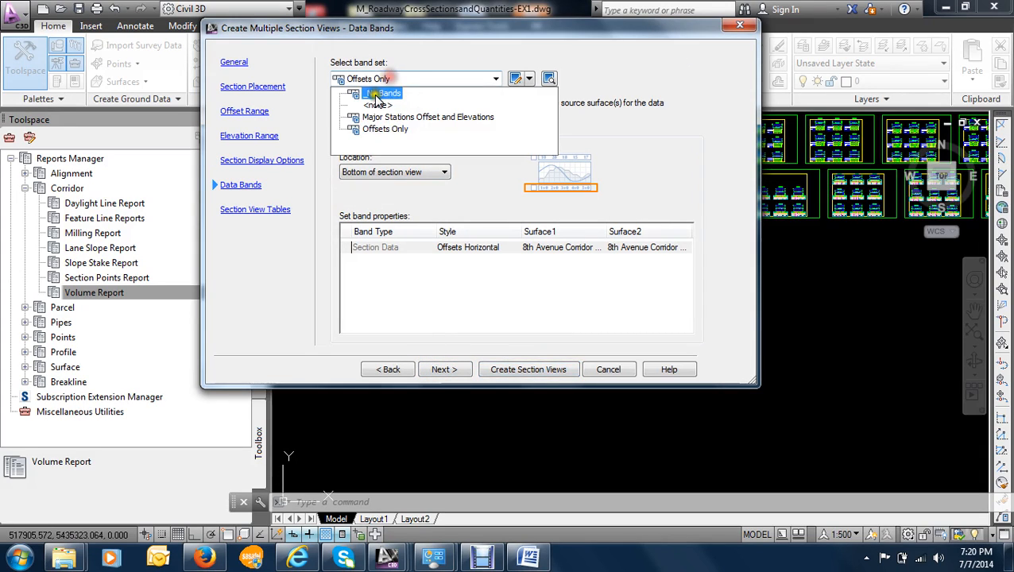
pyautogui.click(376, 94)
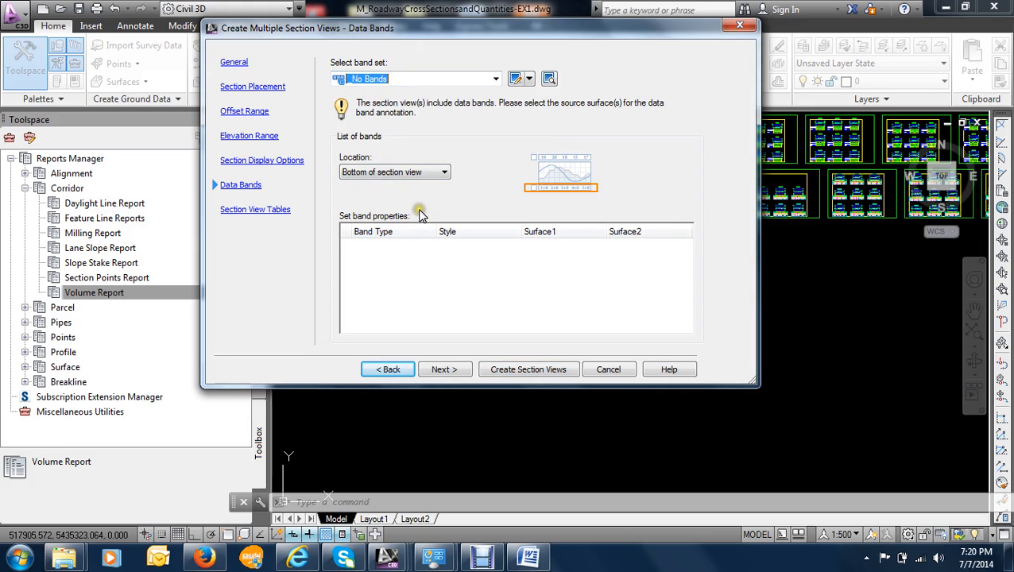
# - Add a Total Volume table in the Standard style to the section views and set its material list to Pavement structure
pyautogui.click(450, 371)
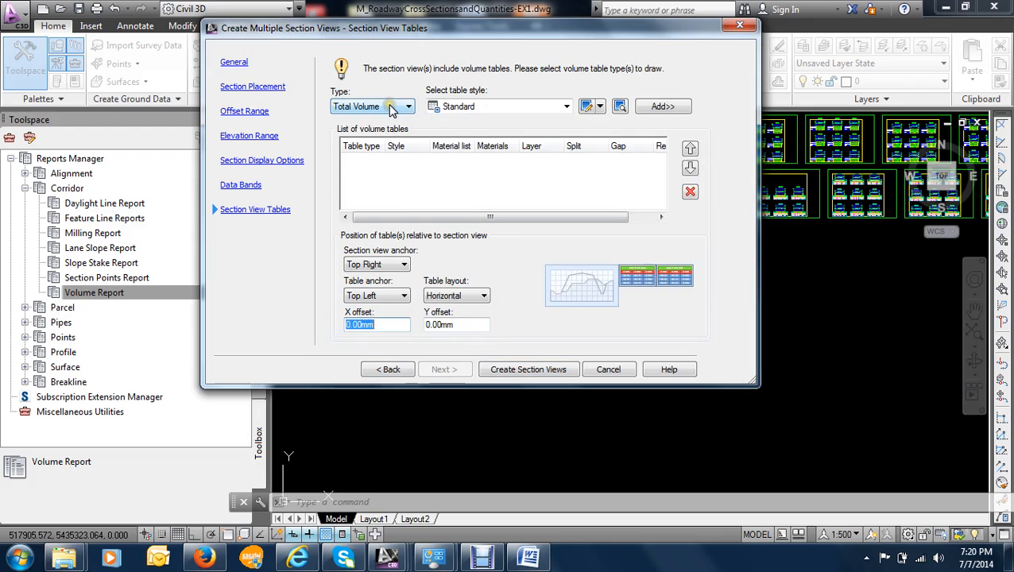
pyautogui.click(493, 109)
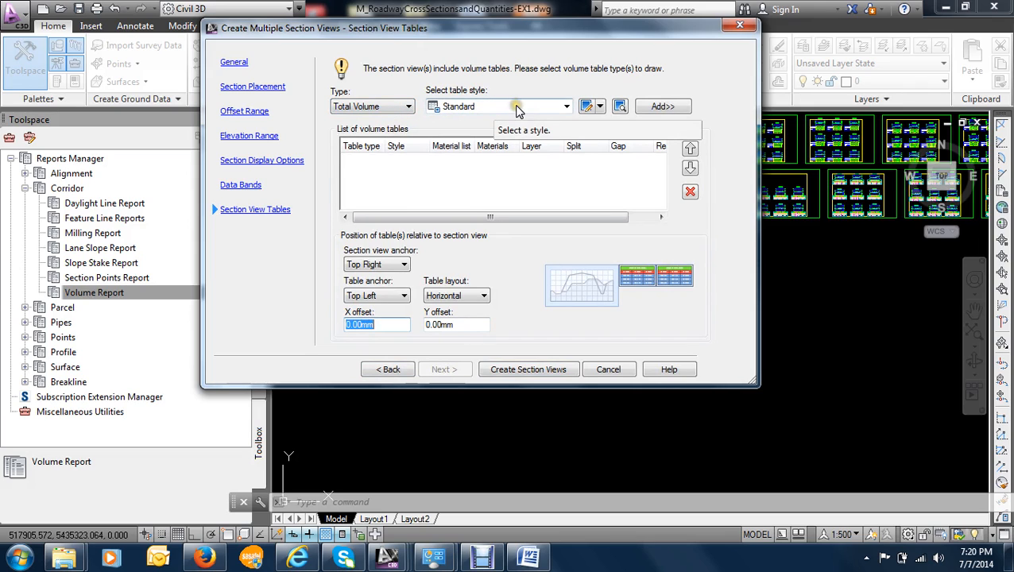
pyautogui.click(655, 108)
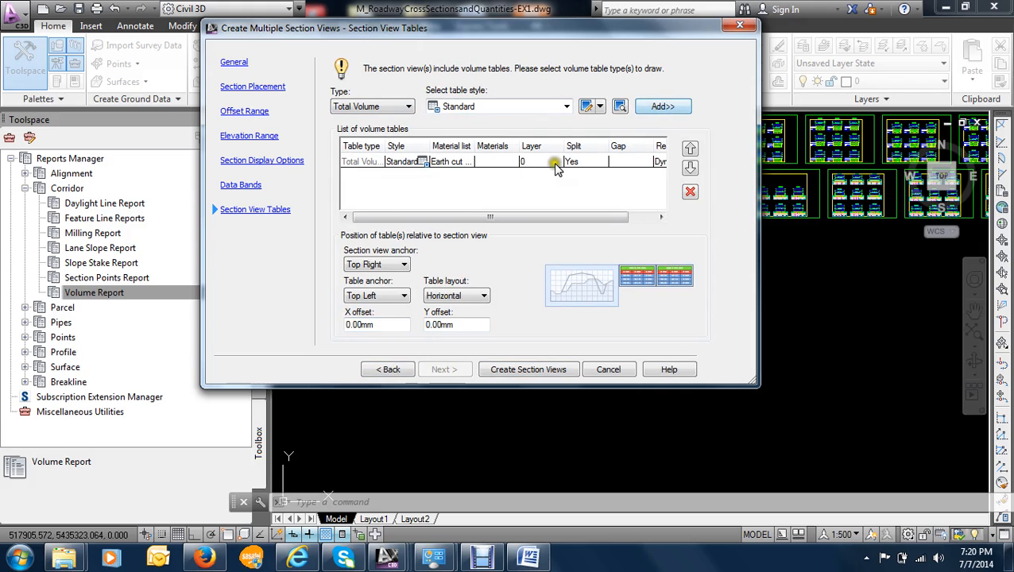
pyautogui.click(444, 163)
pyautogui.click(442, 162)
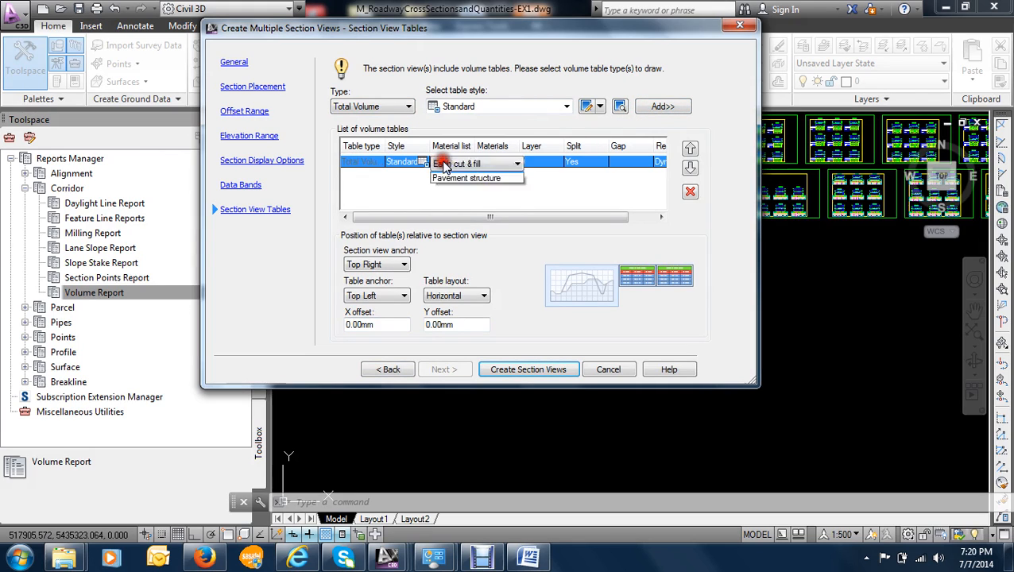
pyautogui.click(456, 189)
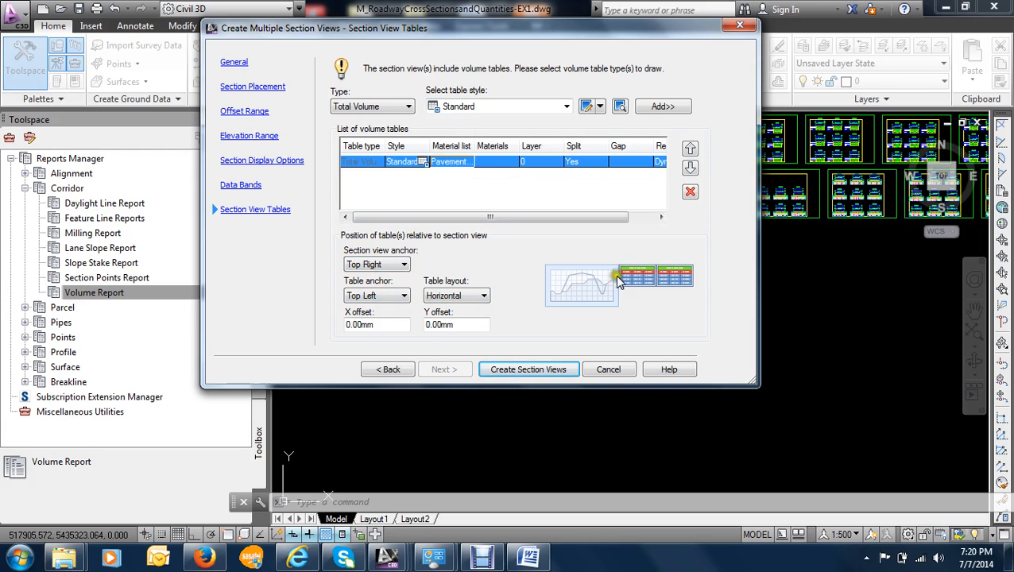
# - Try the Top Left and Top Center section view anchors for the volume table, and return the anchor to Top Right
pyautogui.click(385, 267)
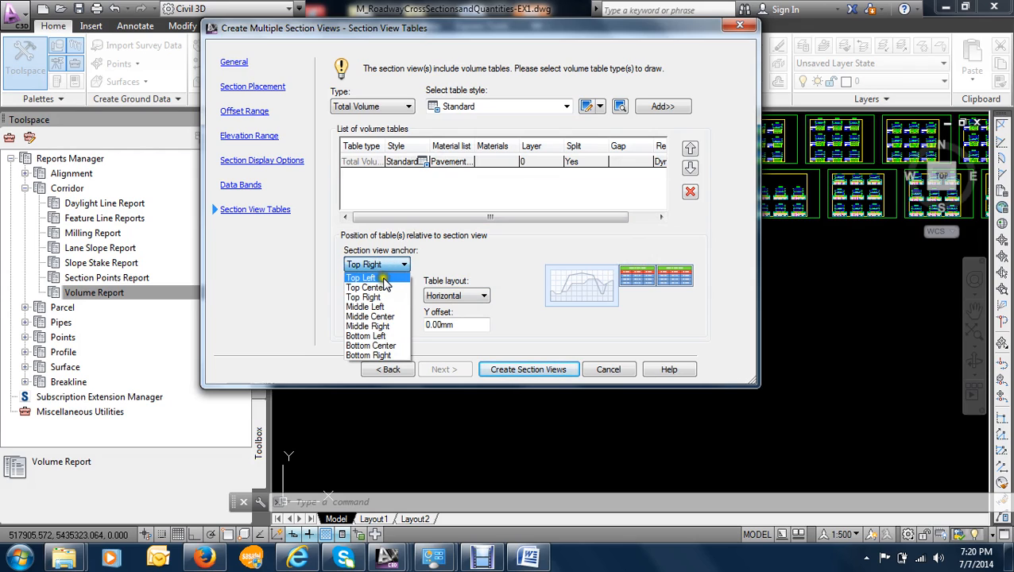
pyautogui.click(384, 279)
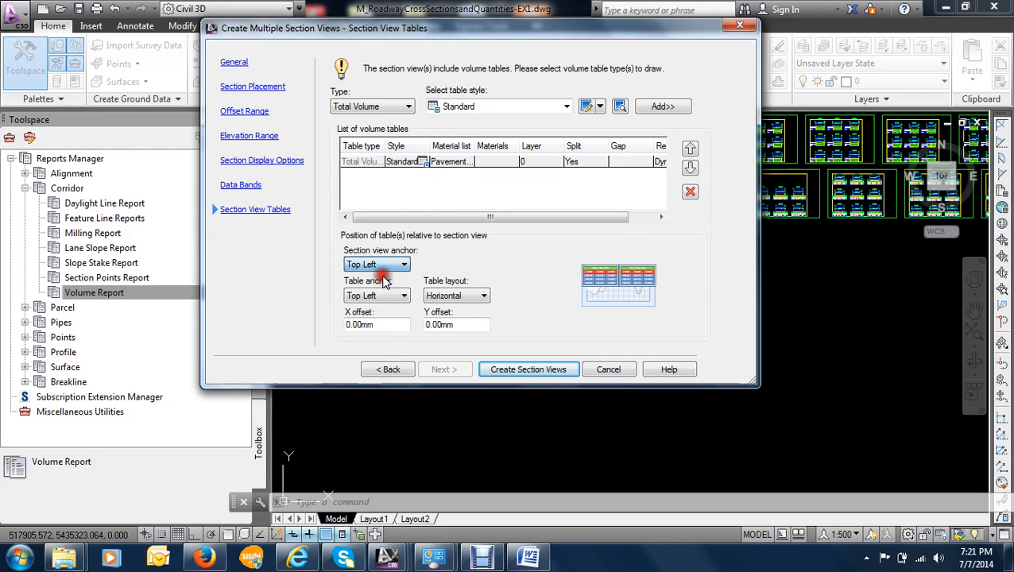
pyautogui.click(385, 265)
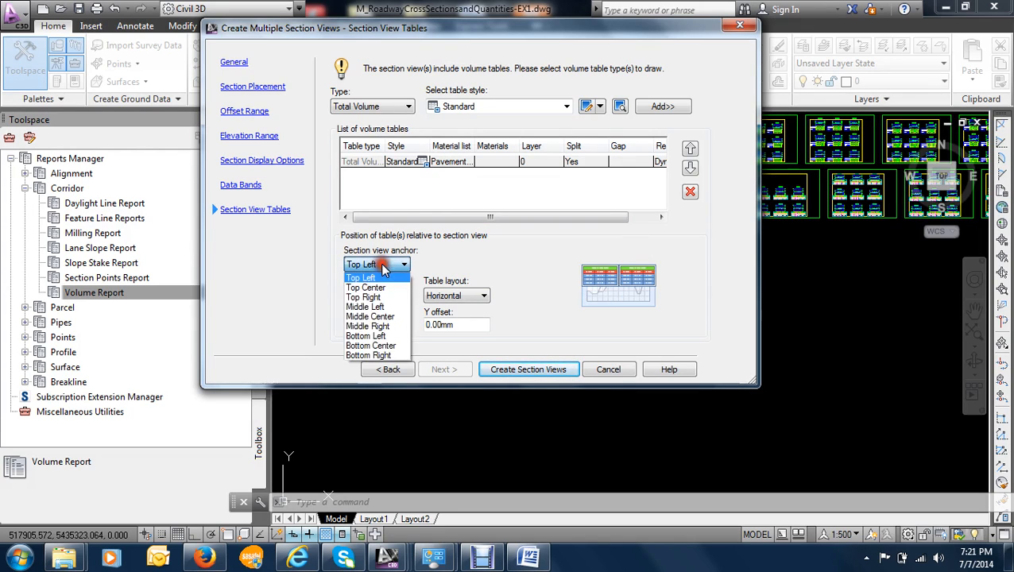
pyautogui.click(384, 287)
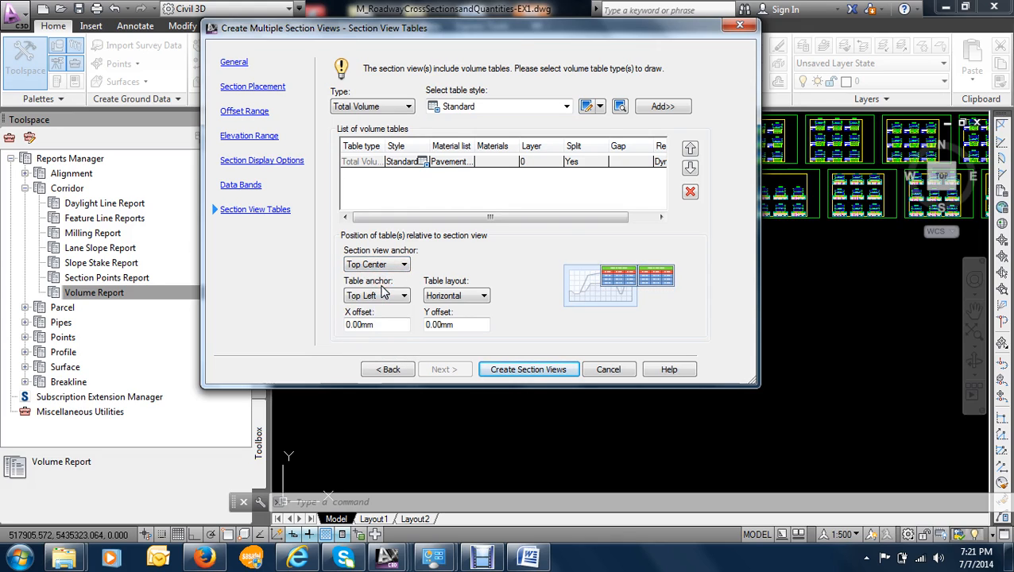
pyautogui.click(386, 264)
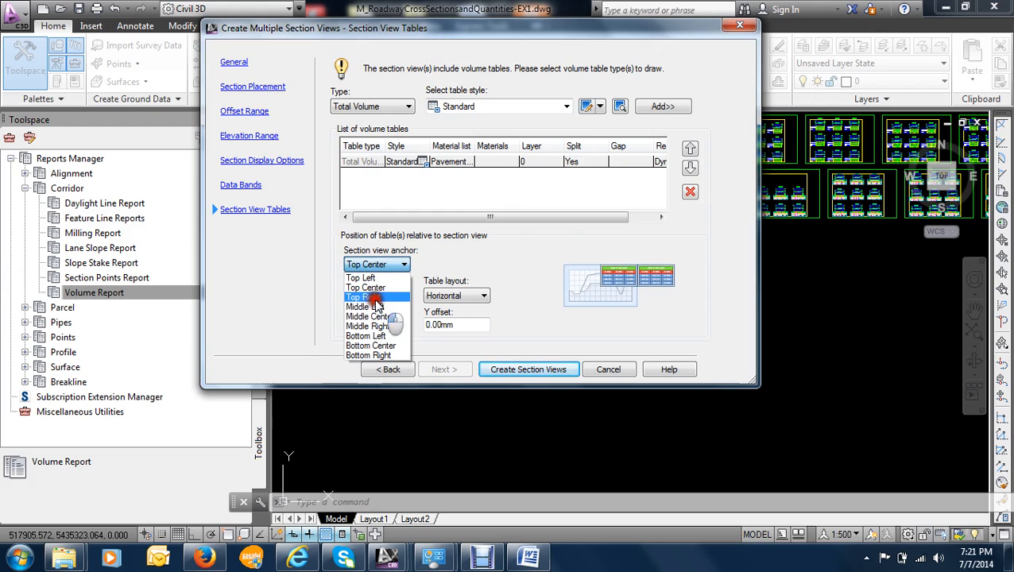
pyautogui.click(370, 297)
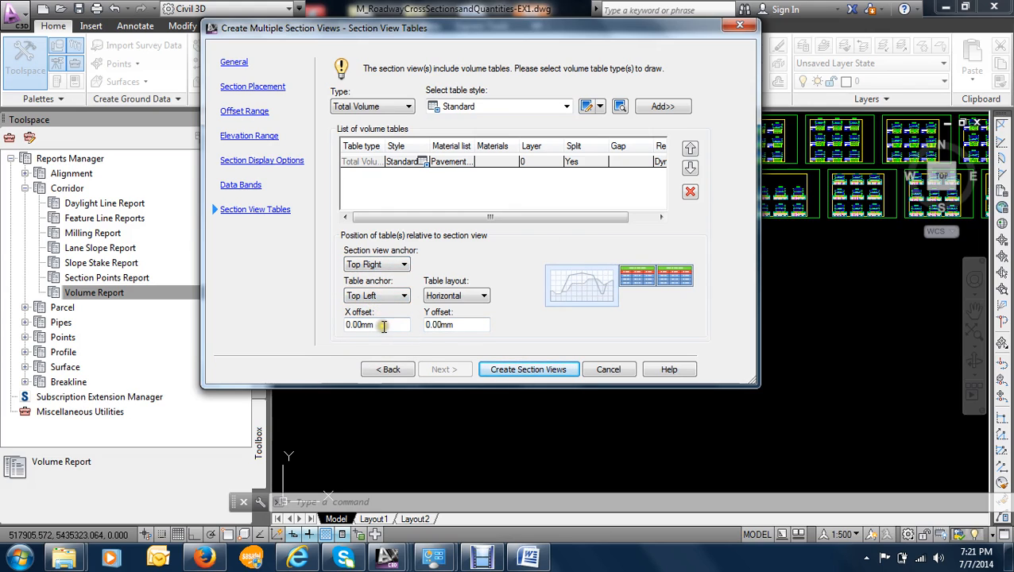
# - Set the X offset of the volume table relative to the section view to 2 mm
pyautogui.moveTo(383, 326); pyautogui.dragTo(342, 325)
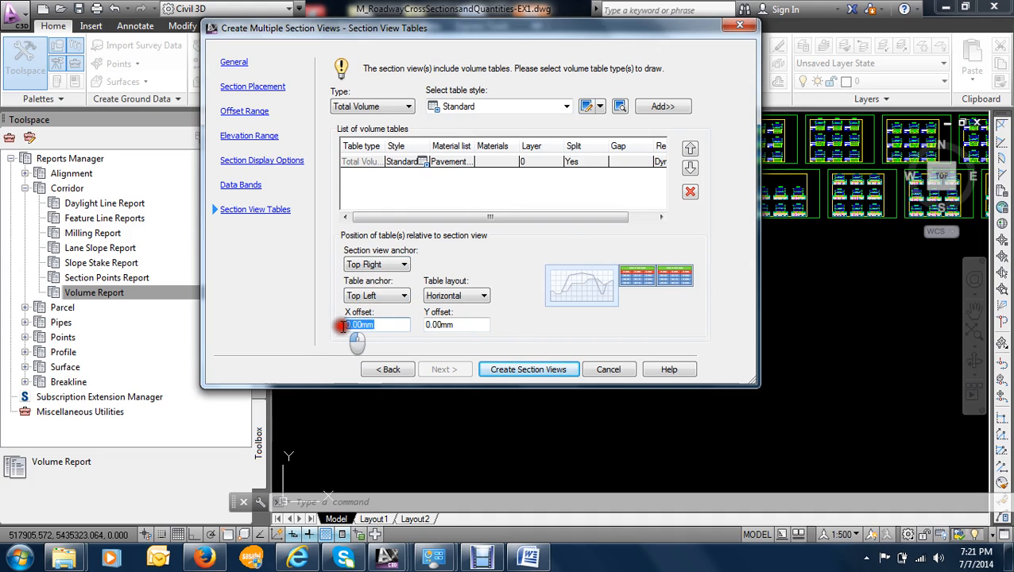
pyautogui.click(394, 327)
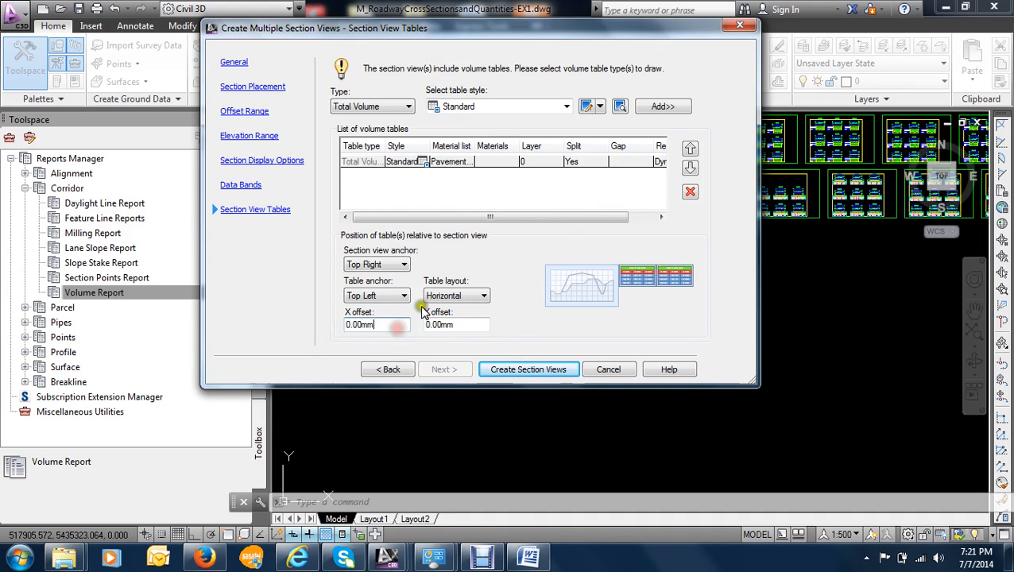
pyautogui.click(469, 325)
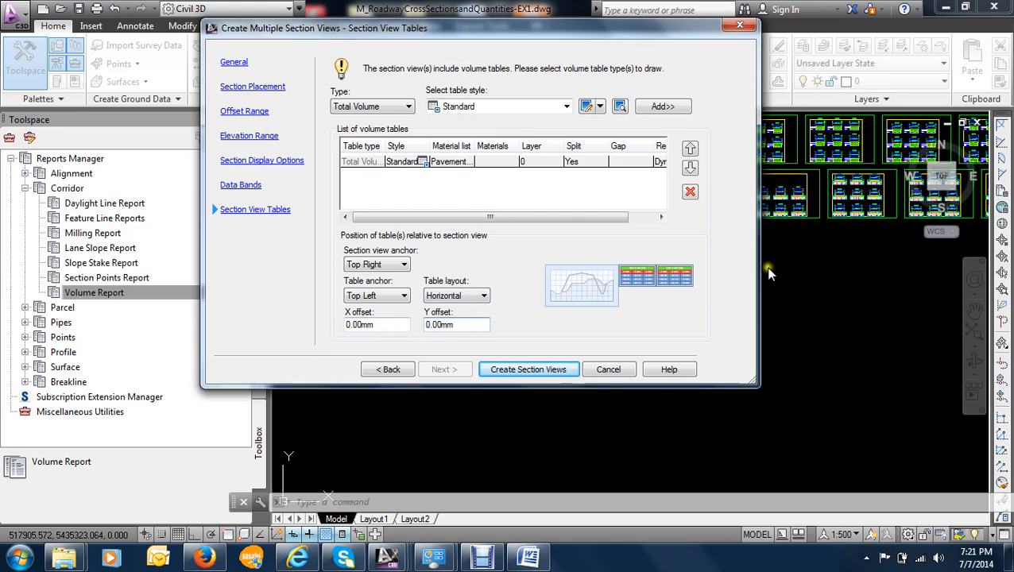
pyautogui.doubleClick(382, 326)
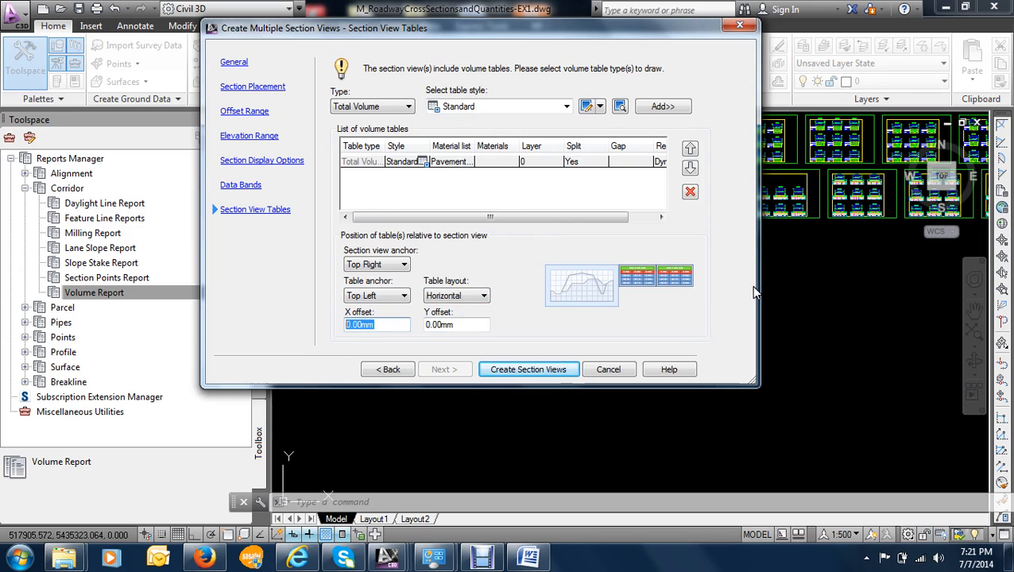
pyautogui.write('2')
pyautogui.click(469, 328)
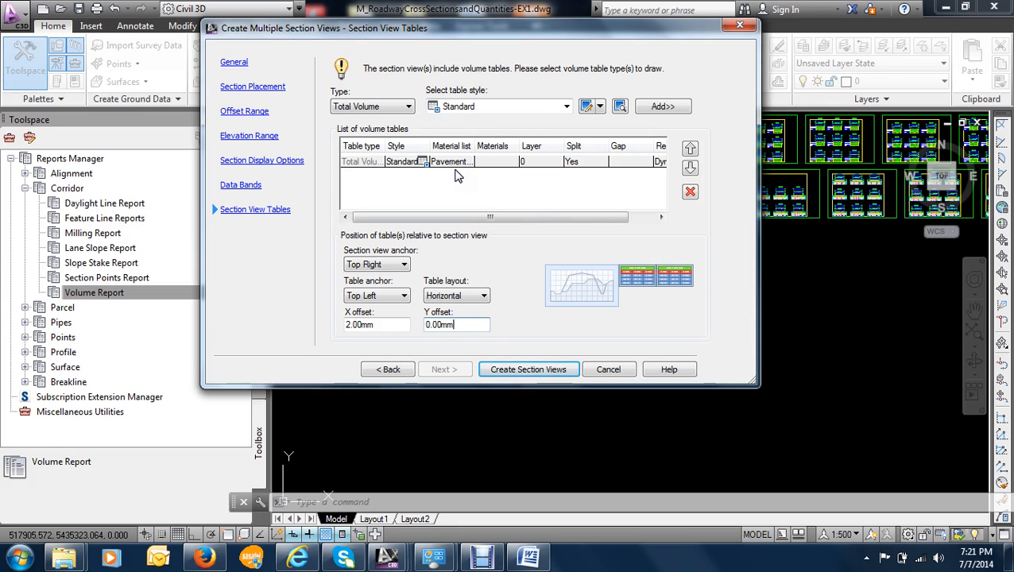
# - Create the section views with their Total Volume tables, placing the origin in the empty area below the two existing rows of sheets
pyautogui.click(514, 372)
pyautogui.scroll(-4, 473, 354)
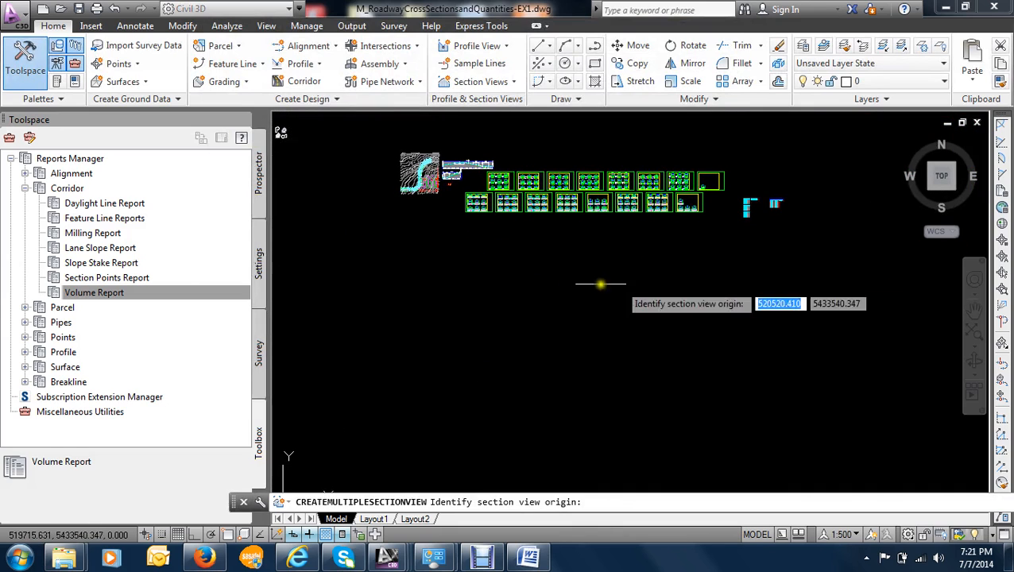
pyautogui.scroll(2, 451, 269)
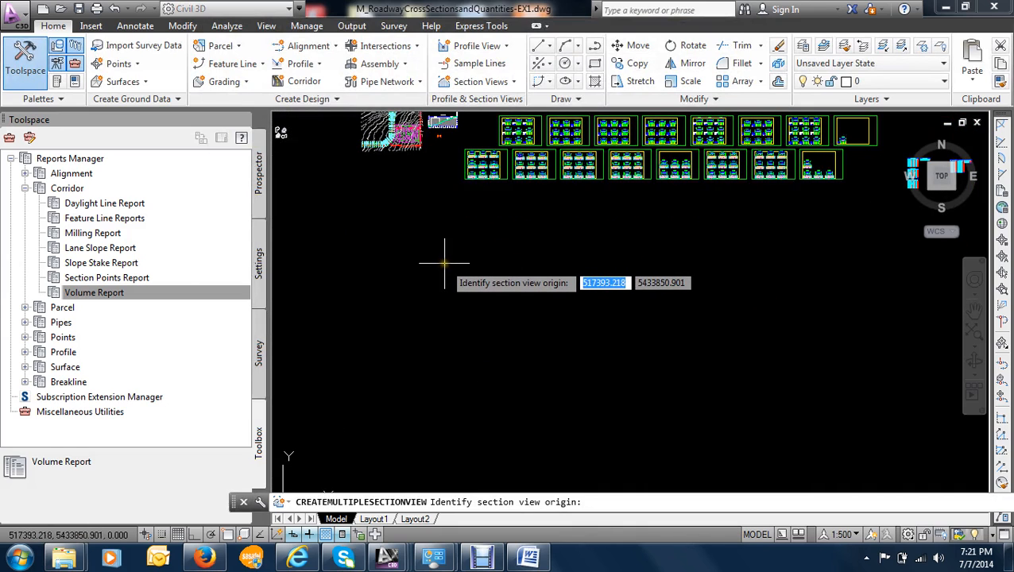
pyautogui.click(442, 247)
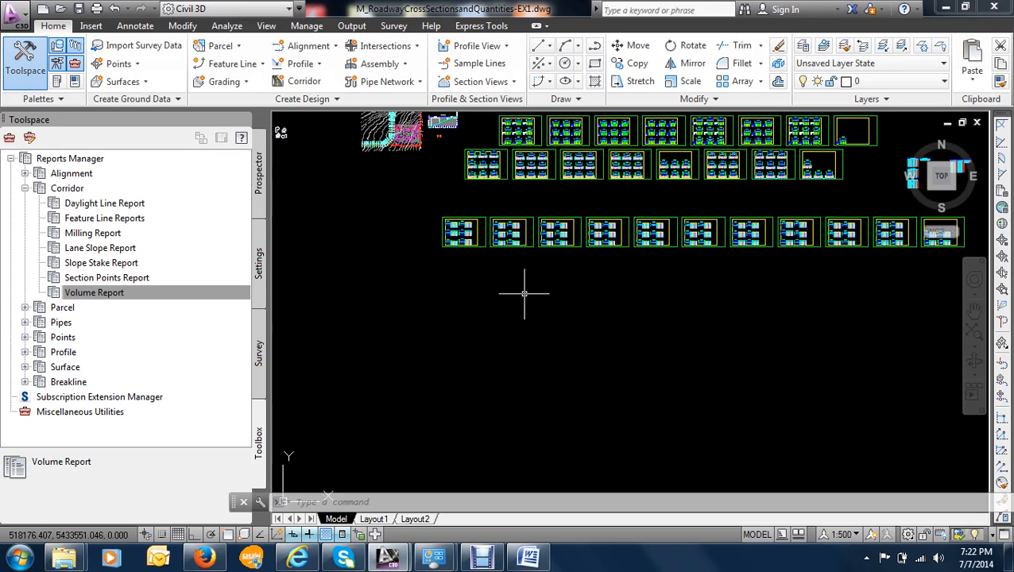
# - Examine the gap between the section view grid and the Total Volume table at station 9+820.00
pyautogui.scroll(5, 550, 245)
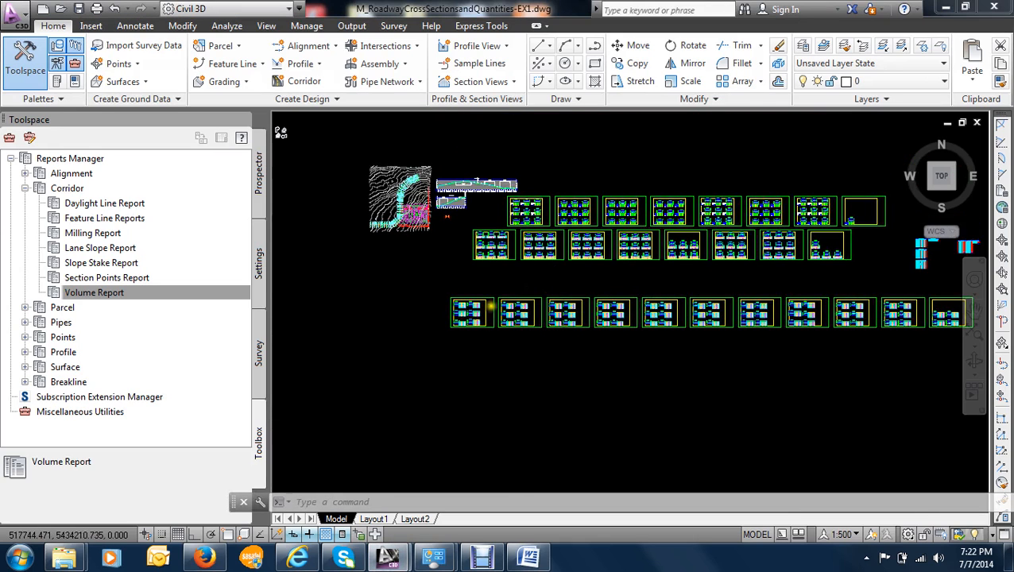
pyautogui.scroll(8, 394, 301)
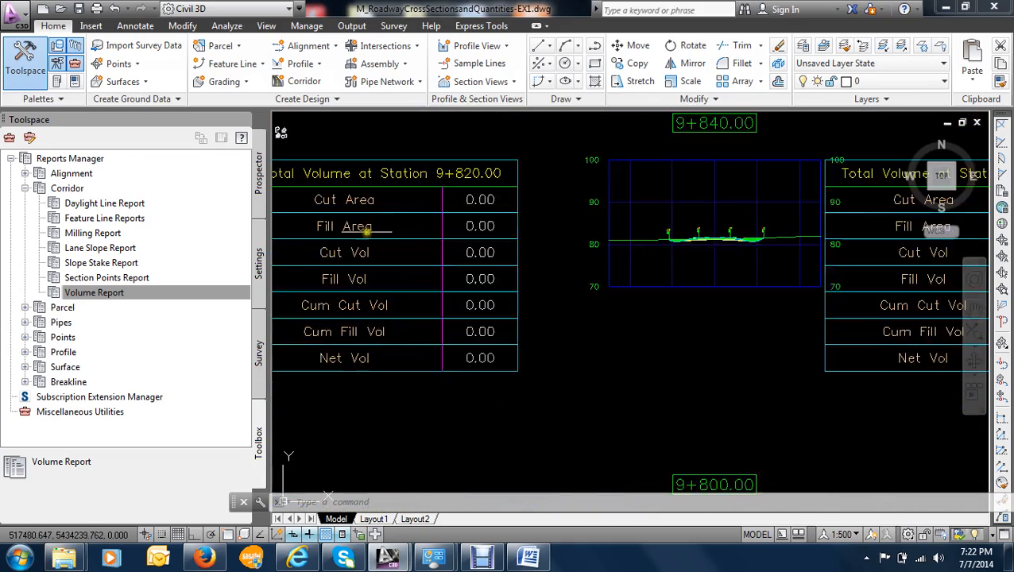
pyautogui.scroll(-5, 508, 237)
pyautogui.scroll(10, 446, 229)
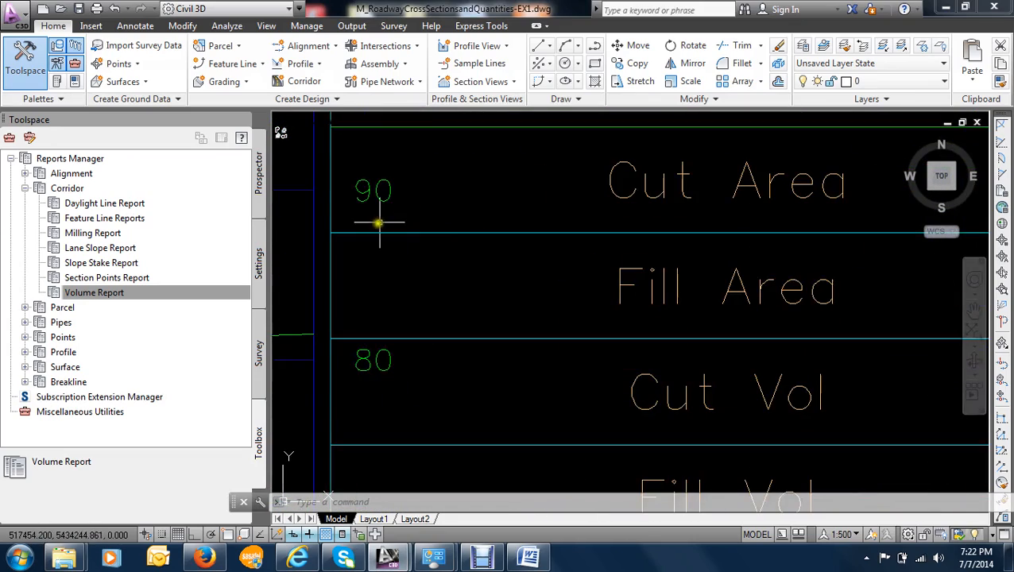
pyautogui.scroll(-3, 379, 219)
pyautogui.scroll(6, 408, 238)
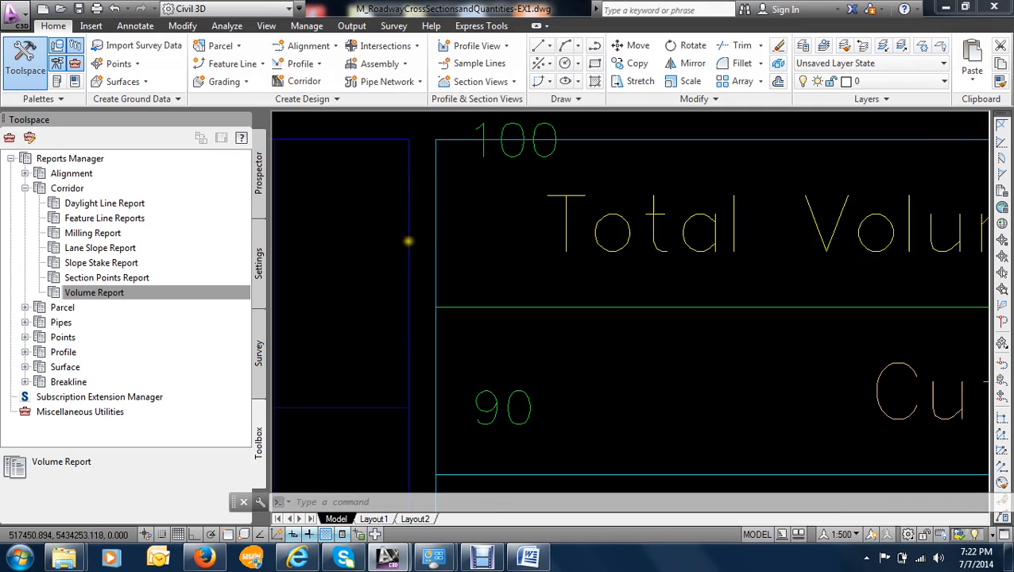
pyautogui.scroll(1, 427, 220)
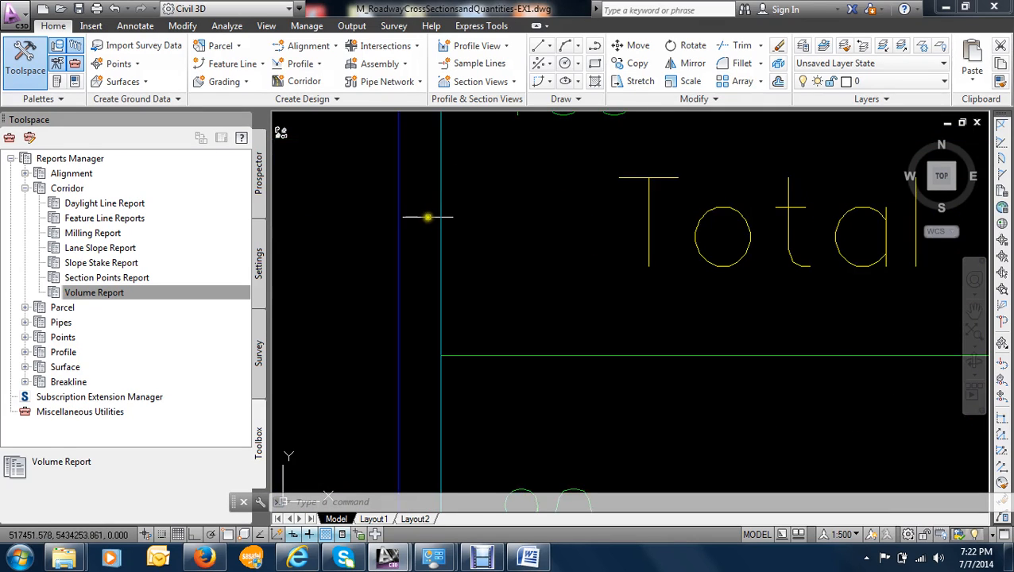
pyautogui.scroll(-3, 425, 220)
pyautogui.scroll(-2, 421, 214)
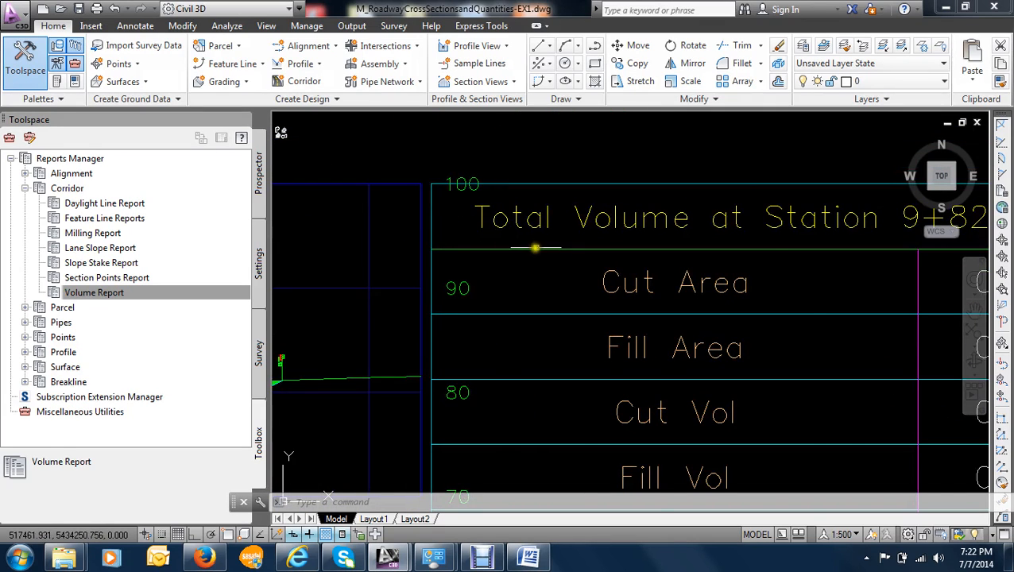
# - Examine the cut and fill rows of the Total Volume table at station 9+820.00, its neighbouring tables and the new row of sheets
pyautogui.scroll(-3, 547, 242)
pyautogui.scroll(3, 578, 239)
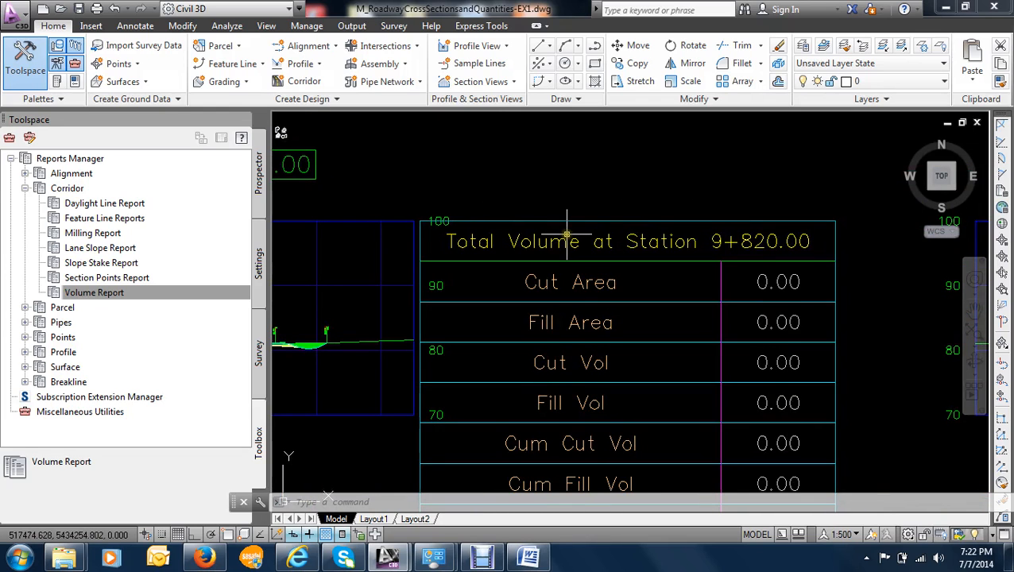
pyautogui.scroll(-4, 569, 242)
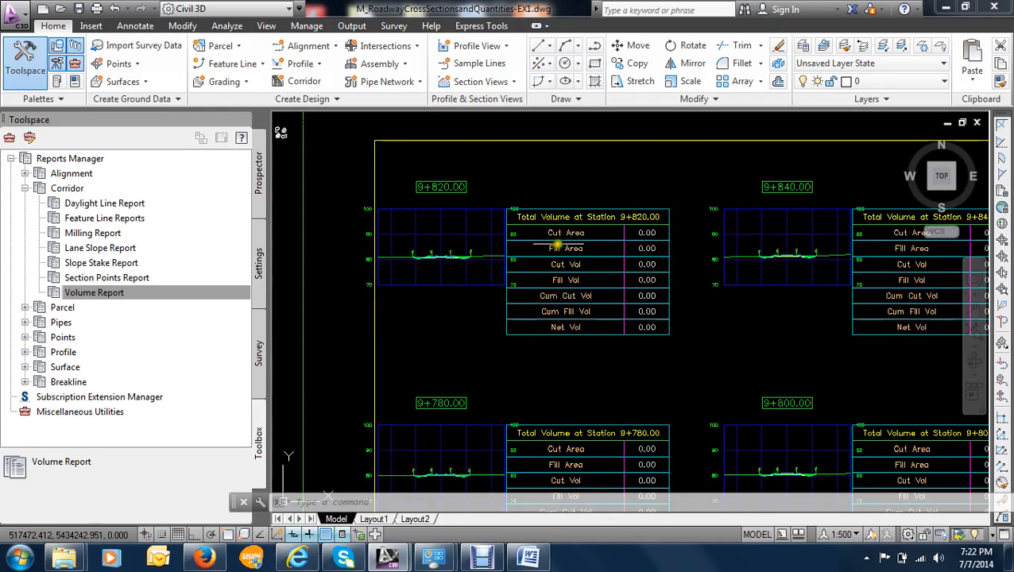
pyautogui.scroll(4, 572, 241)
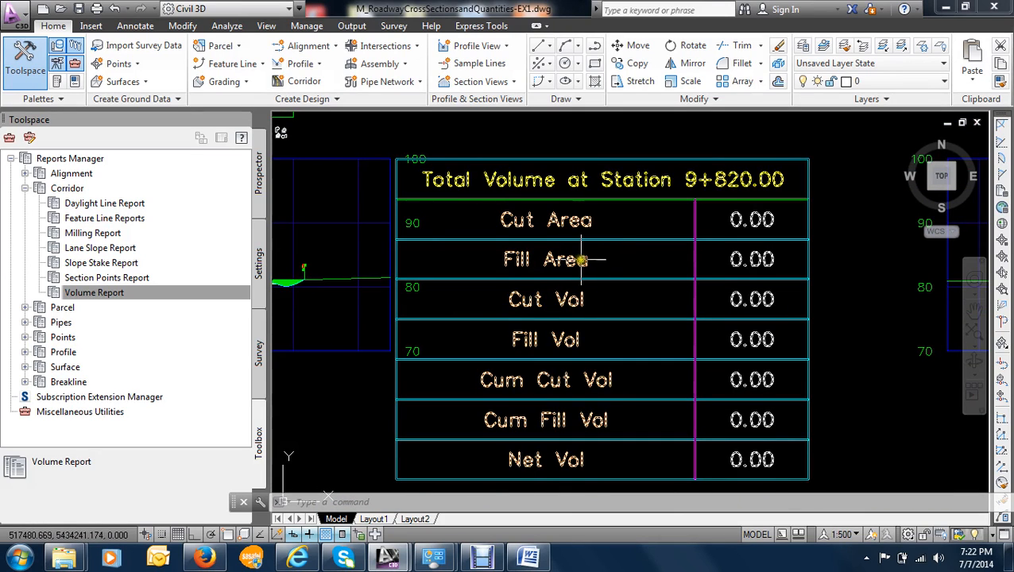
pyautogui.scroll(-4, 582, 260)
pyautogui.scroll(2, 566, 256)
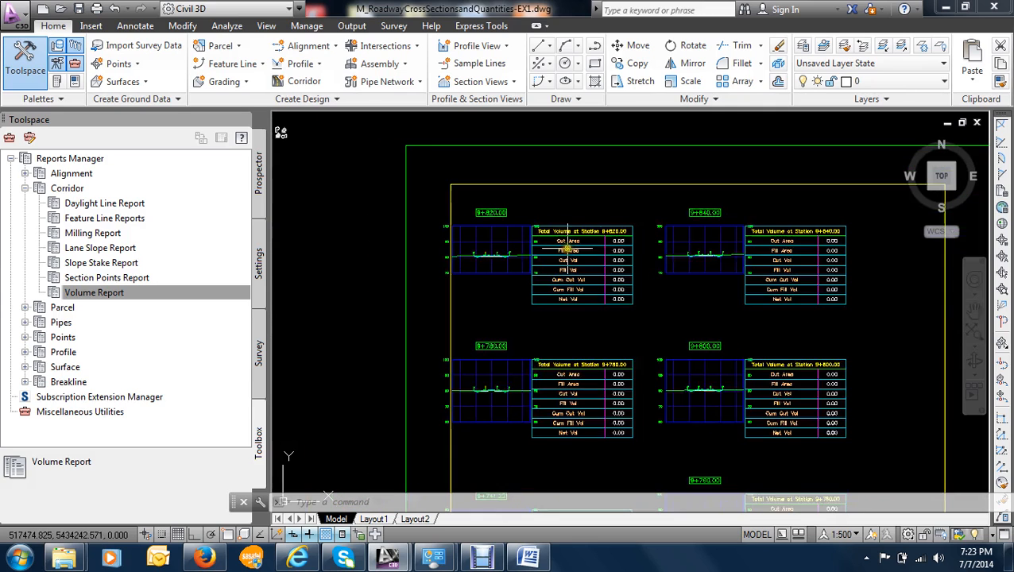
pyautogui.scroll(-5, 556, 274)
pyautogui.scroll(-3, 570, 288)
pyautogui.scroll(-5, 571, 286)
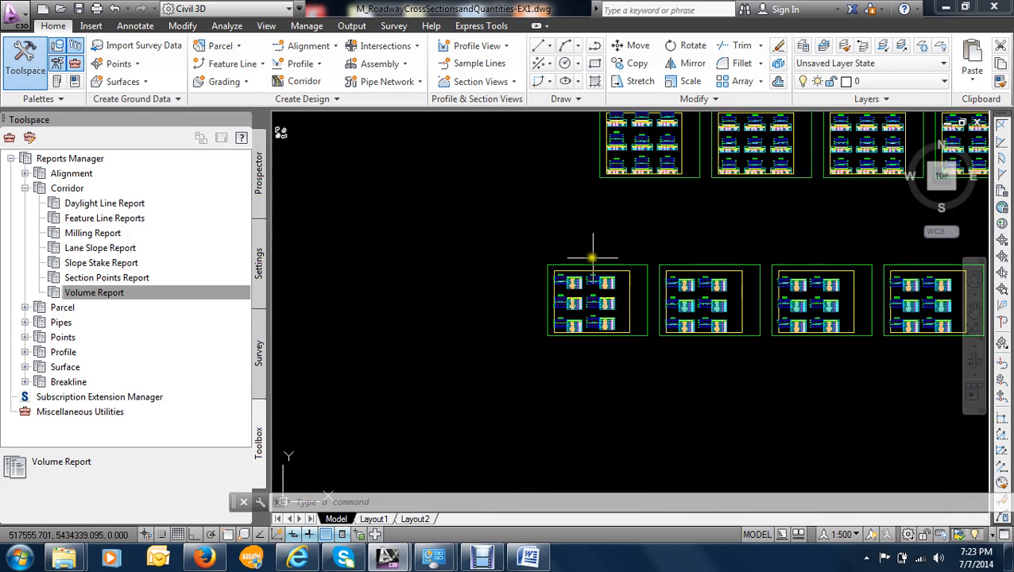
# - Examine the Total Volume tables at station 9+820.00 and neighbouring stations in the third row of sheets
pyautogui.scroll(7, 556, 286)
pyautogui.scroll(8, 547, 287)
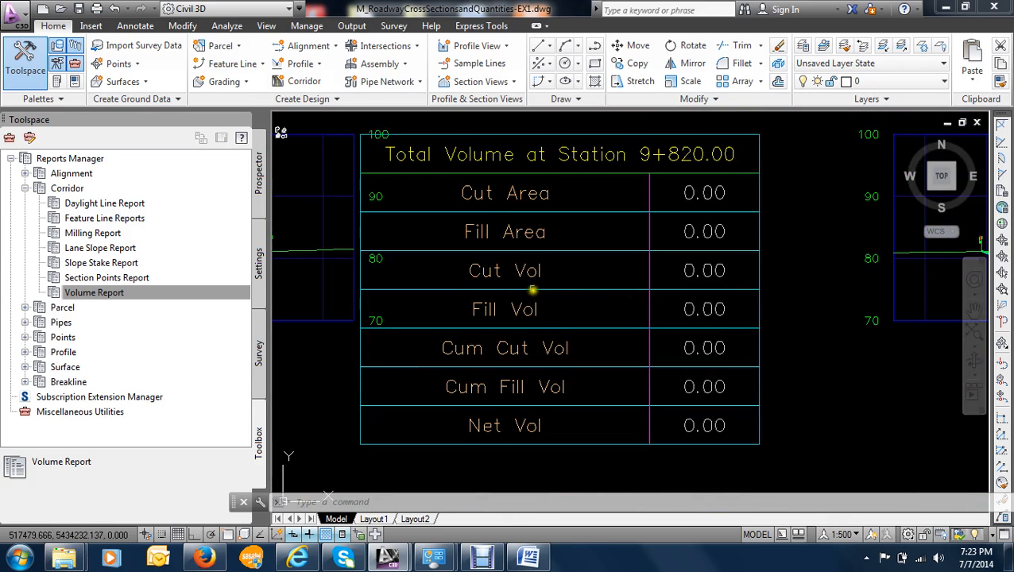
pyautogui.scroll(-8, 528, 254)
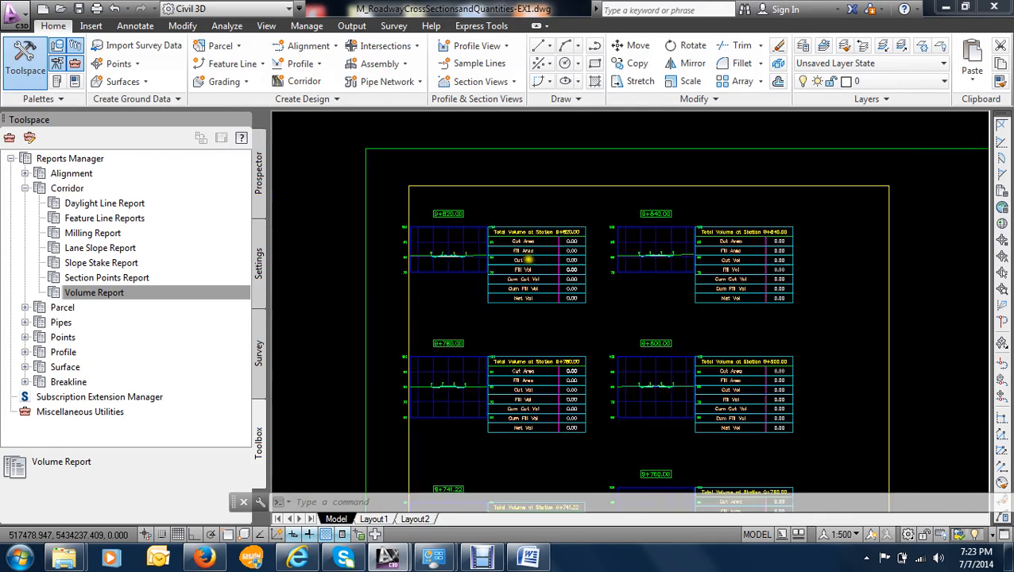
pyautogui.scroll(2, 508, 266)
pyautogui.scroll(-6, 506, 269)
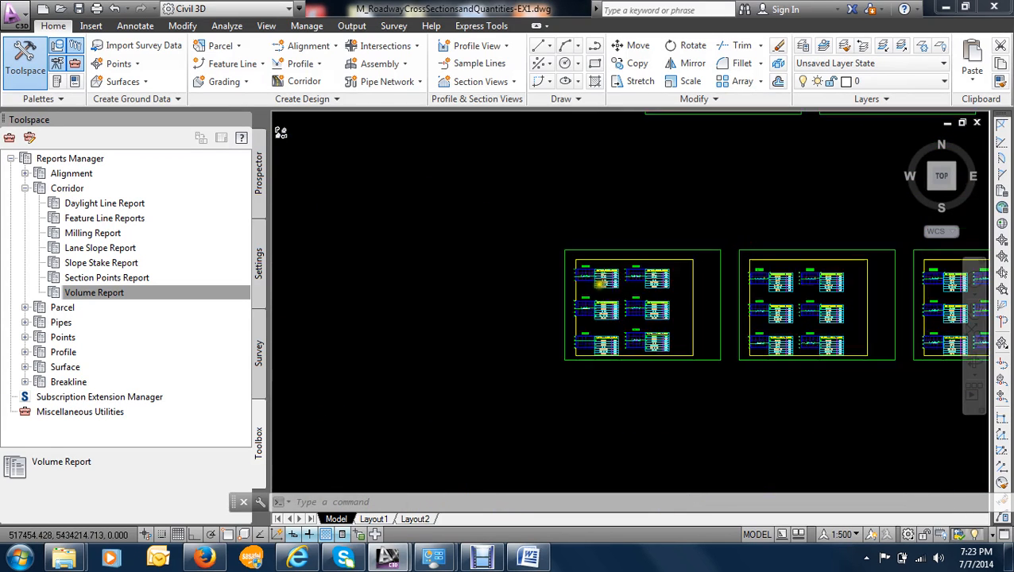
pyautogui.scroll(1, 436, 212)
# - Start creating a single section view for the 8th Avenue sample line at station 10+200.00 in the plan
pyautogui.moveTo(448, 225); pyautogui.dragTo(529, 252, button='middle')
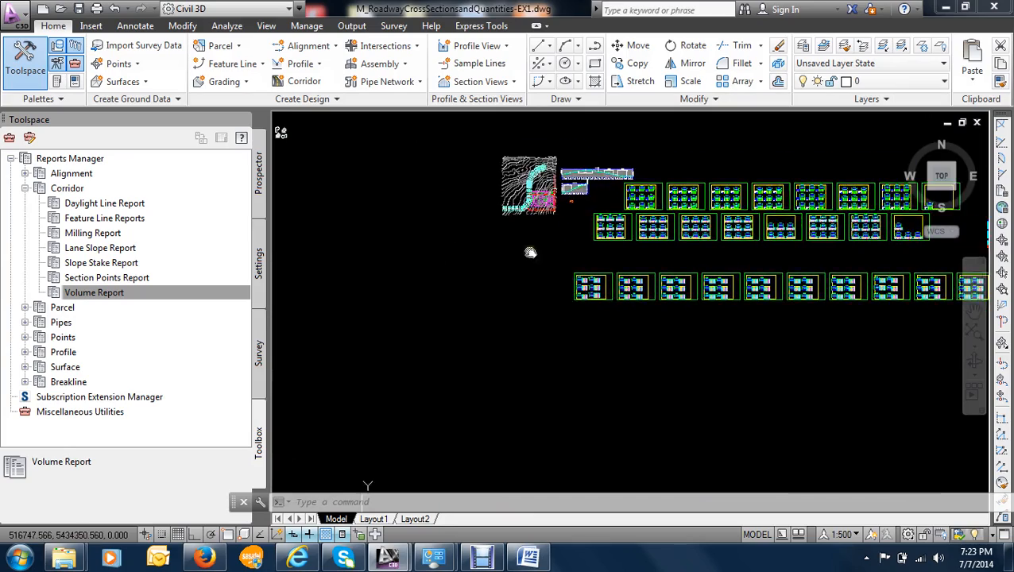
pyautogui.scroll(10, 549, 190)
pyautogui.moveTo(382, 180); pyautogui.dragTo(442, 236, button='middle')
pyautogui.scroll(5, 442, 235)
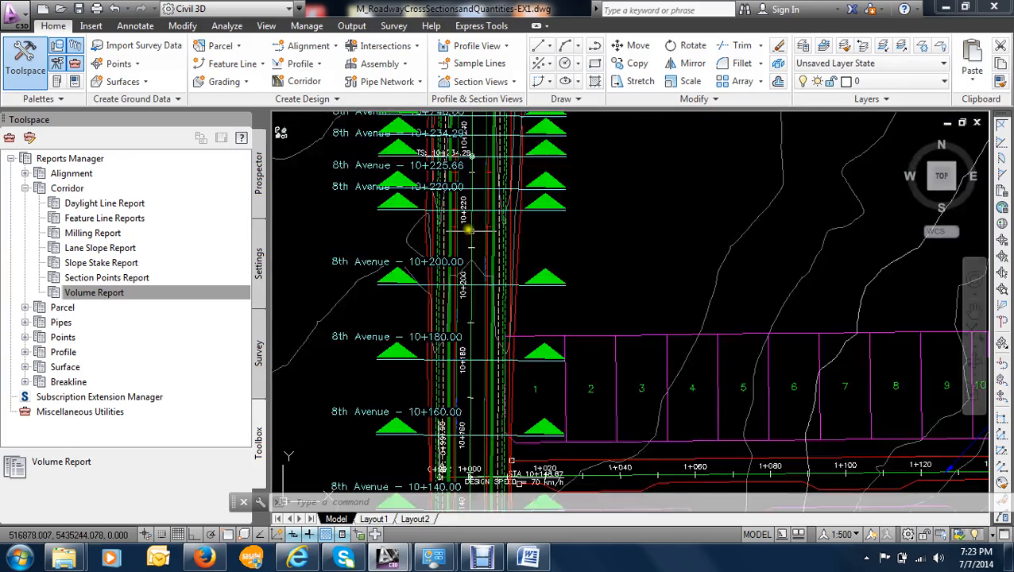
pyautogui.scroll(3, 520, 283)
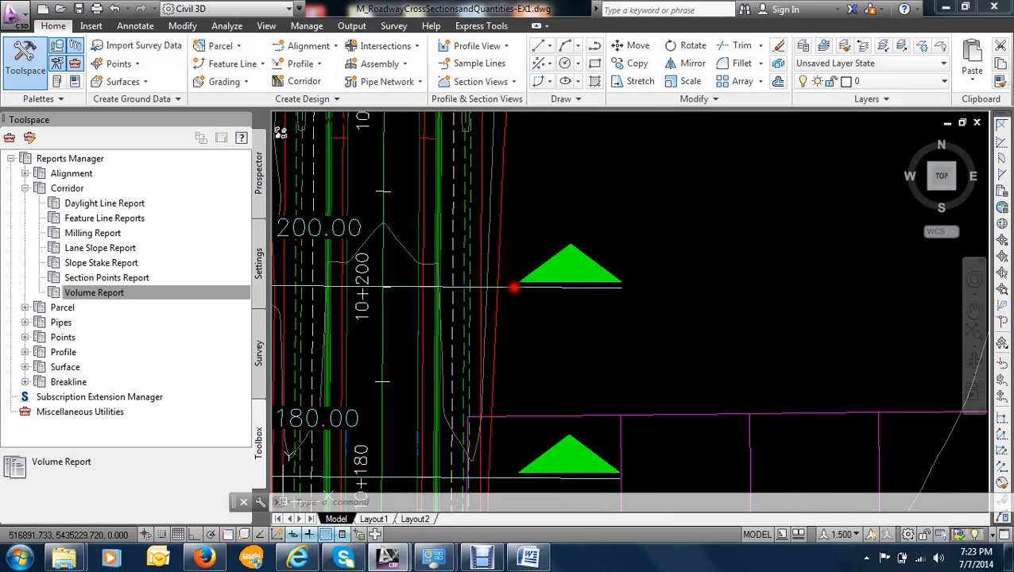
pyautogui.click(514, 287)
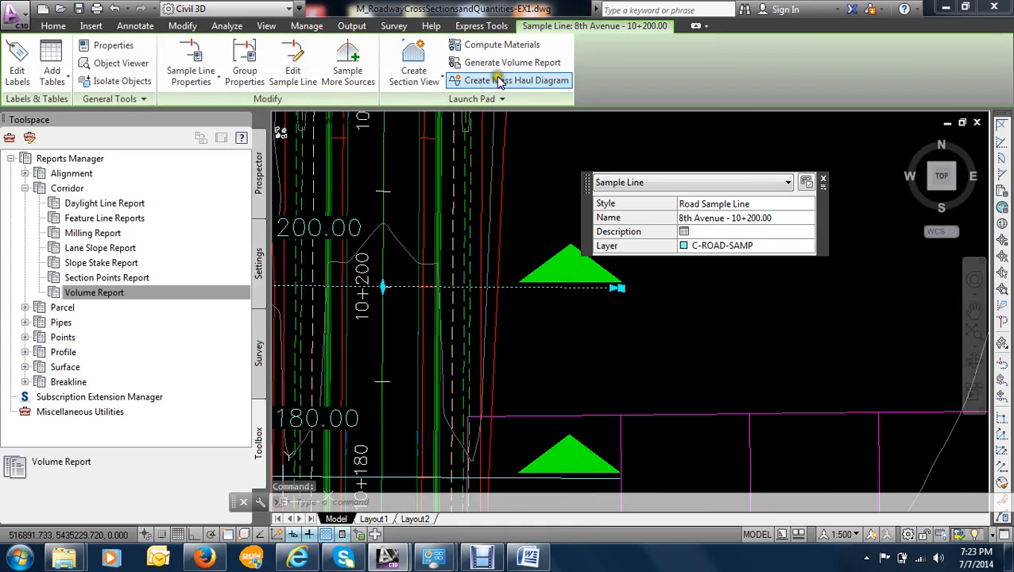
pyautogui.click(437, 77)
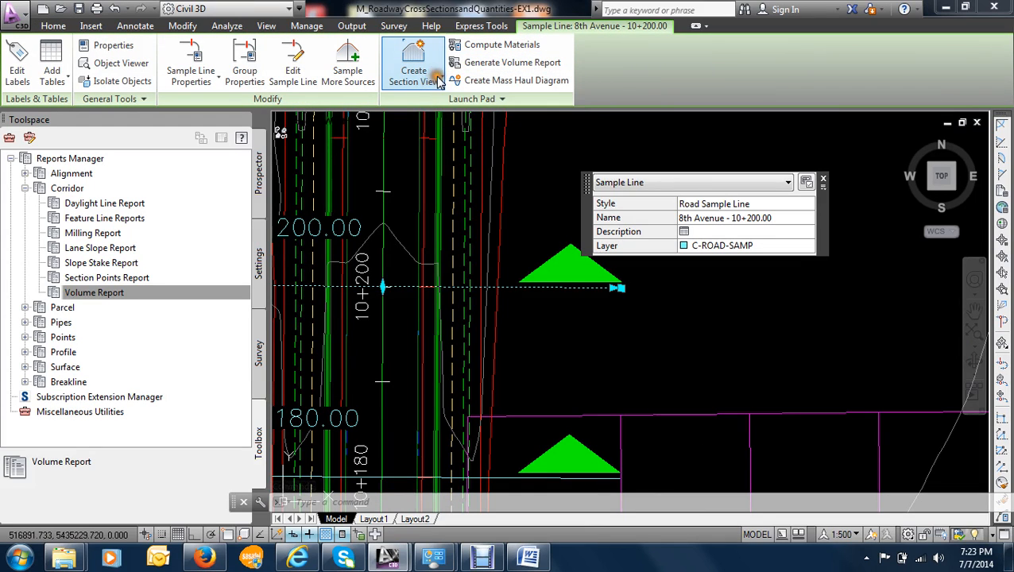
pyautogui.click(442, 80)
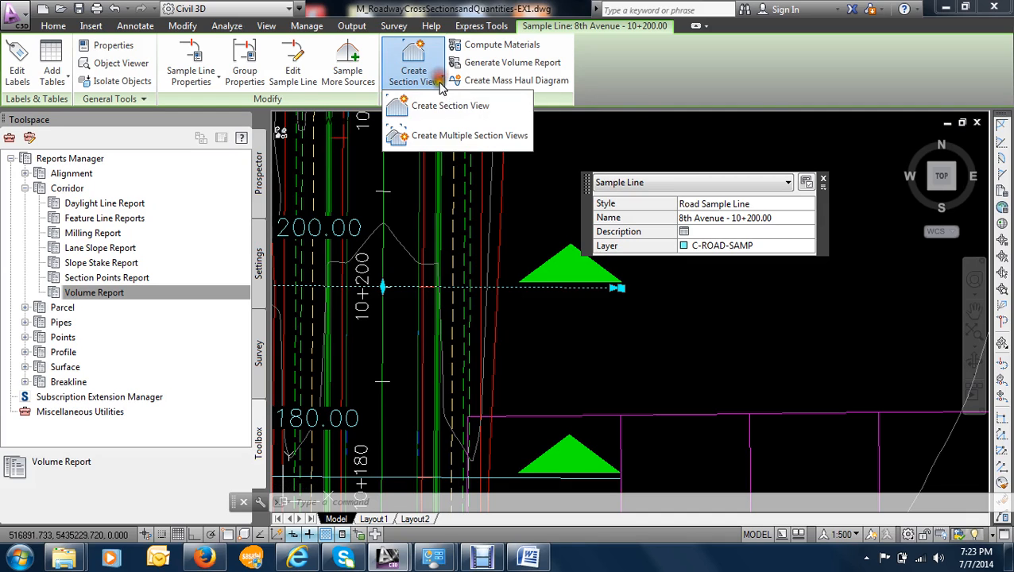
pyautogui.click(442, 109)
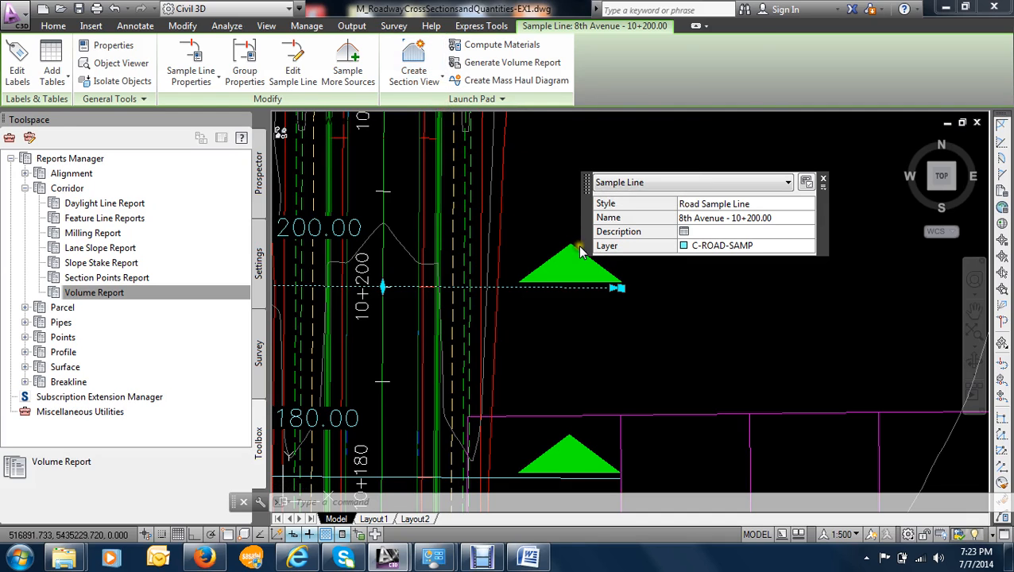
pyautogui.click(536, 287)
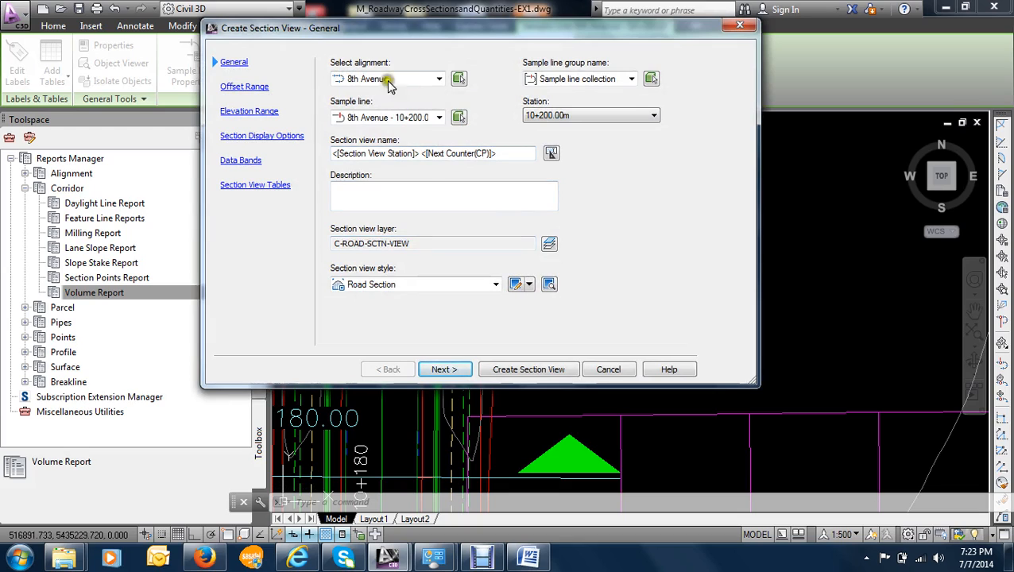
# - Keep the automatic offset and elevation ranges and exclude the Earth cut and Earth fill sections from drawing
pyautogui.click(444, 371)
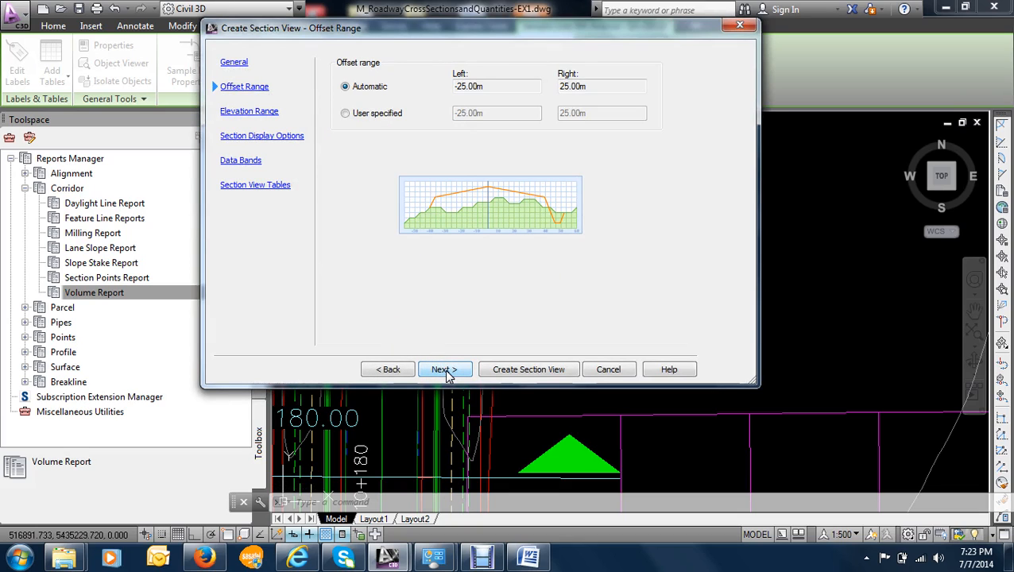
pyautogui.click(444, 370)
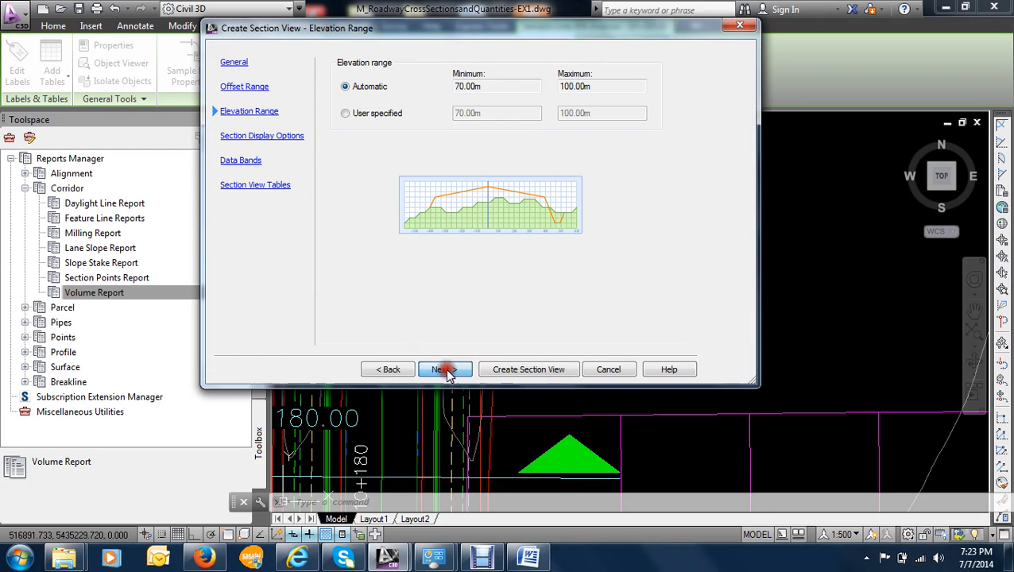
pyautogui.click(444, 371)
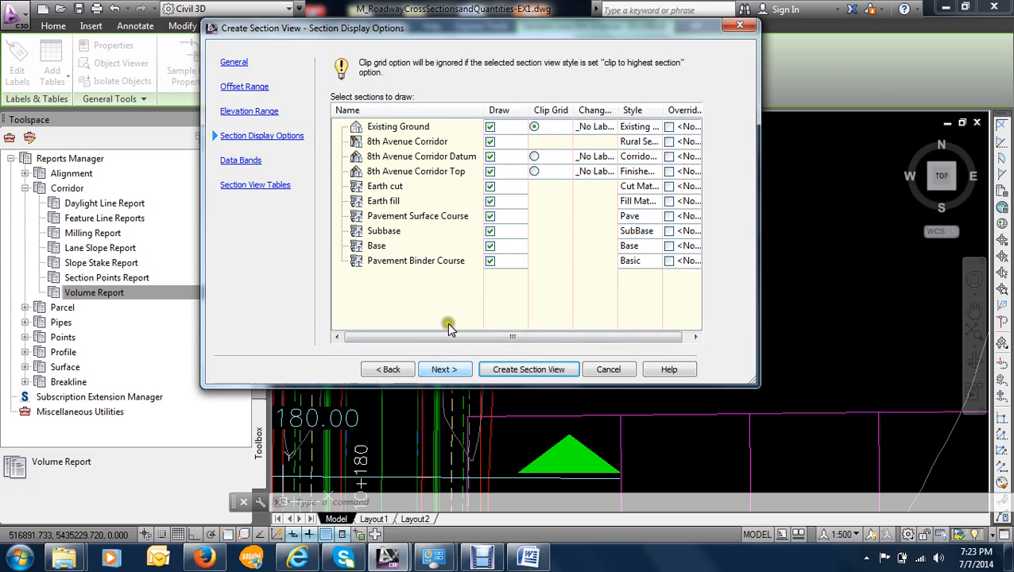
pyautogui.click(492, 188)
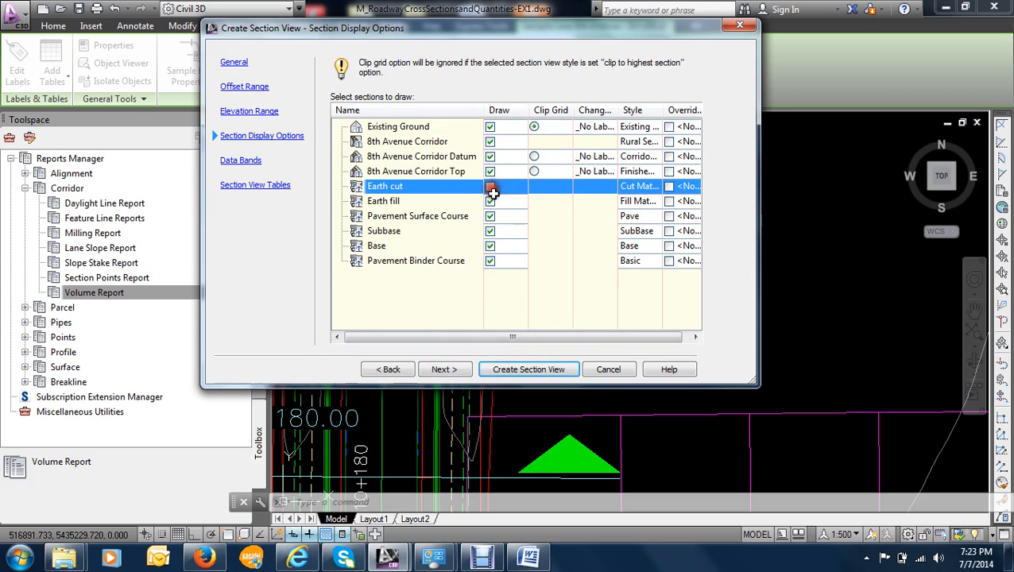
pyautogui.click(492, 202)
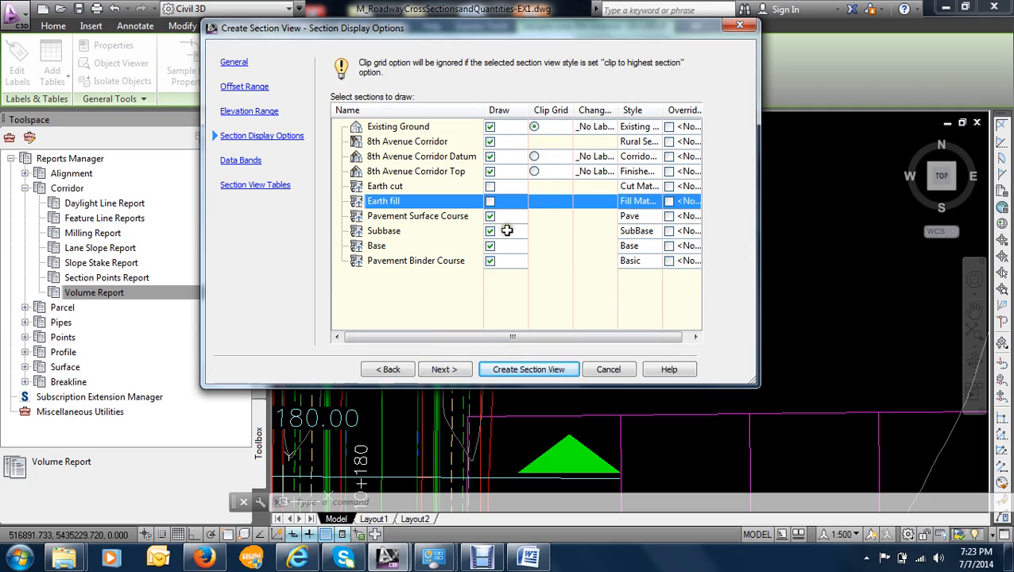
# - Set the section view's band set to _No Bands and proceed to the section view table settings
pyautogui.click(445, 369)
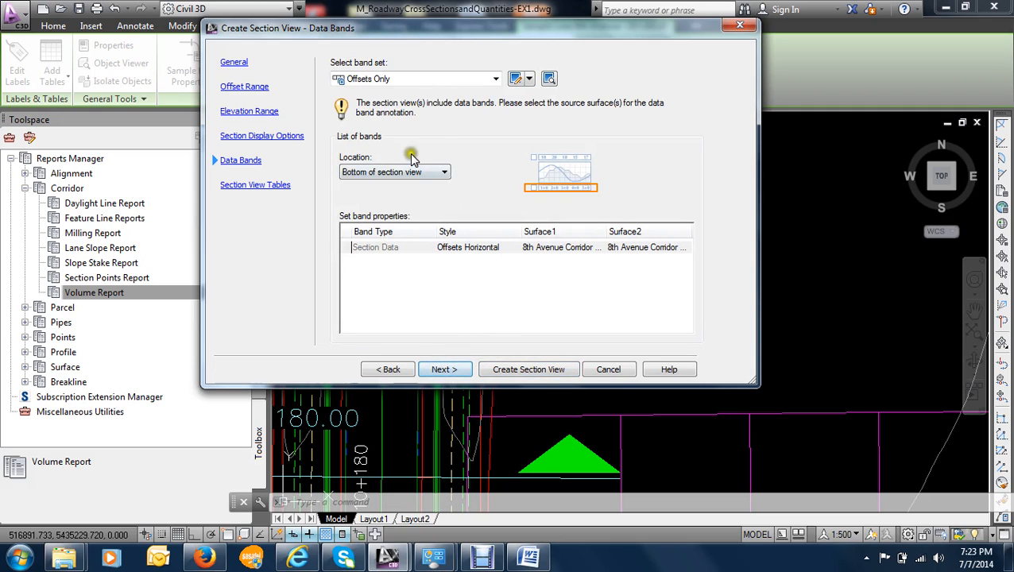
pyautogui.click(420, 79)
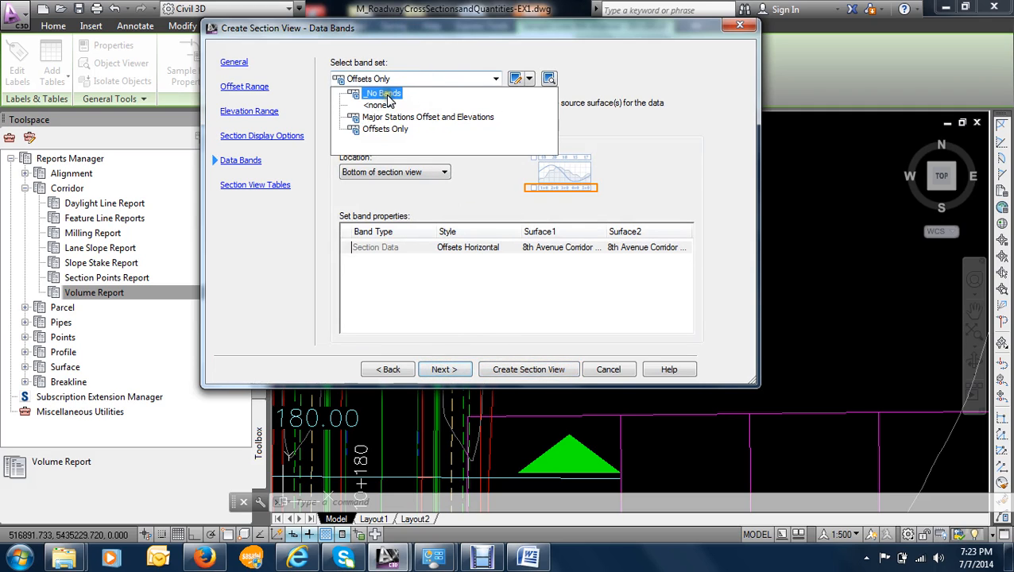
pyautogui.click(386, 94)
pyautogui.click(443, 369)
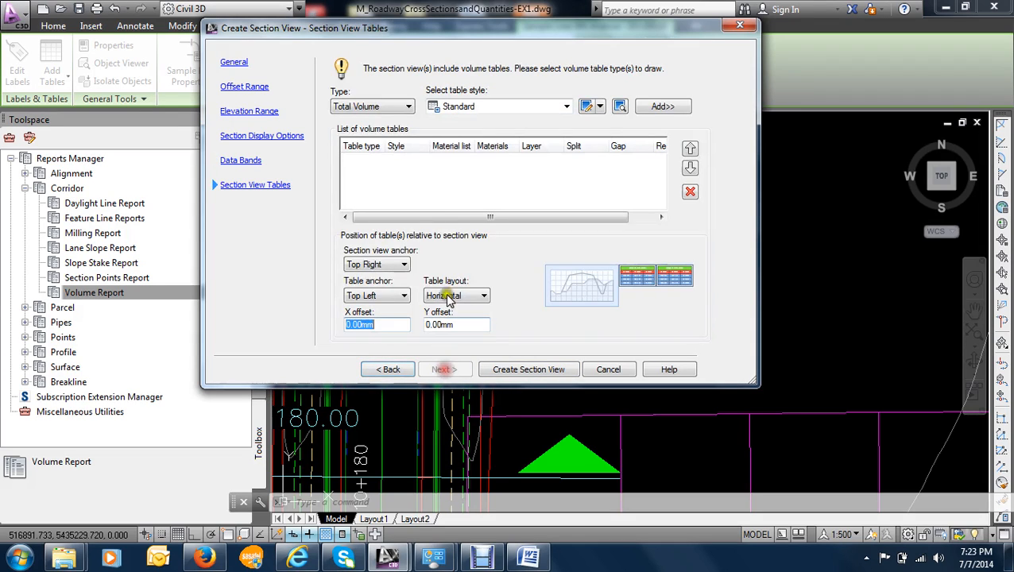
pyautogui.click(381, 107)
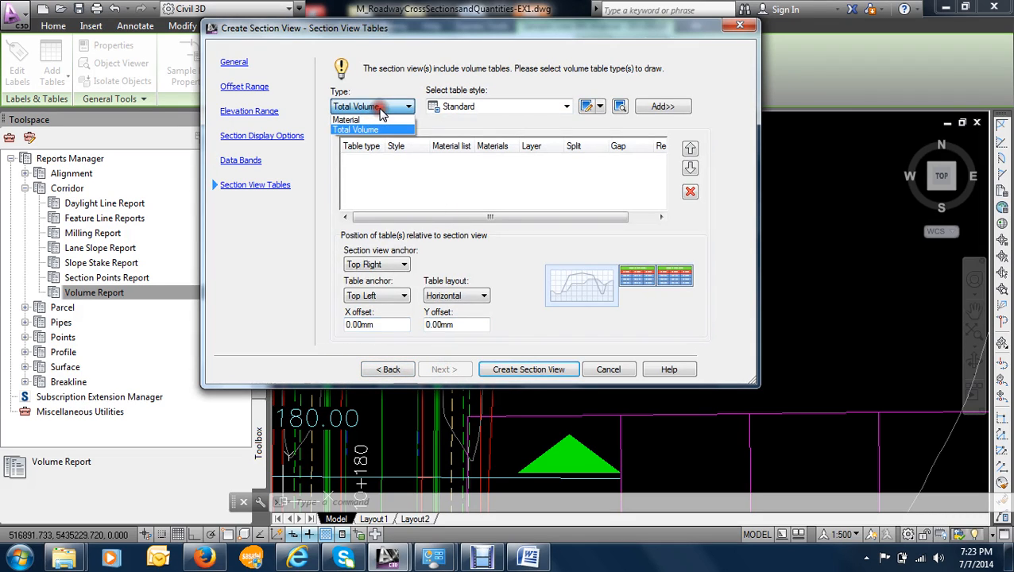
pyautogui.click(348, 119)
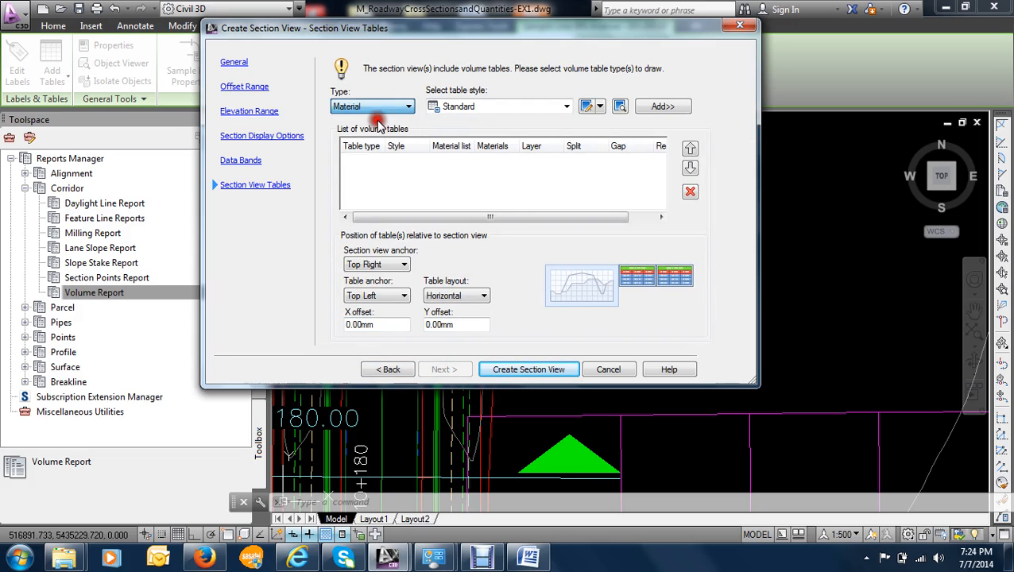
pyautogui.click(519, 110)
pyautogui.click(524, 119)
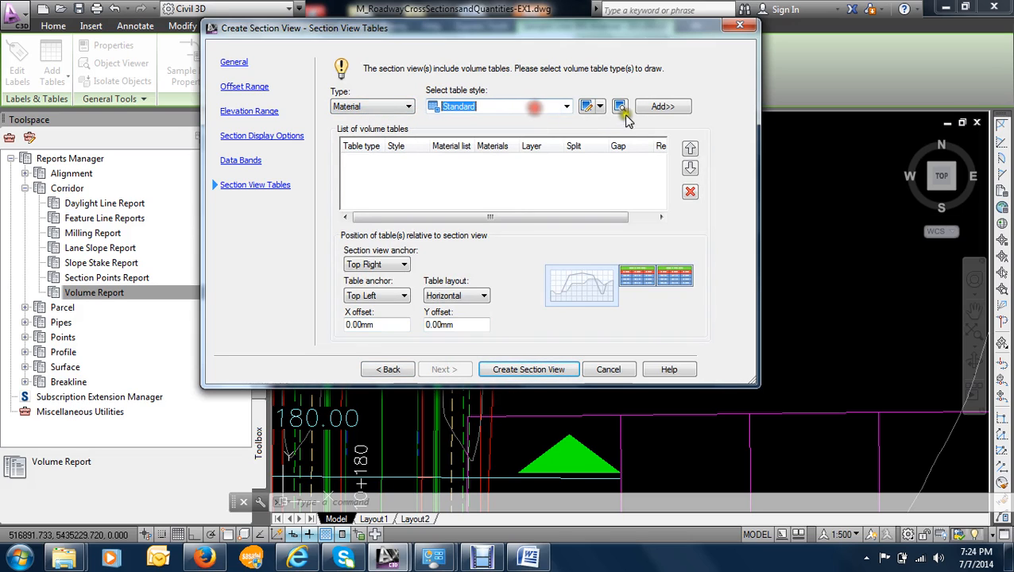
pyautogui.click(654, 109)
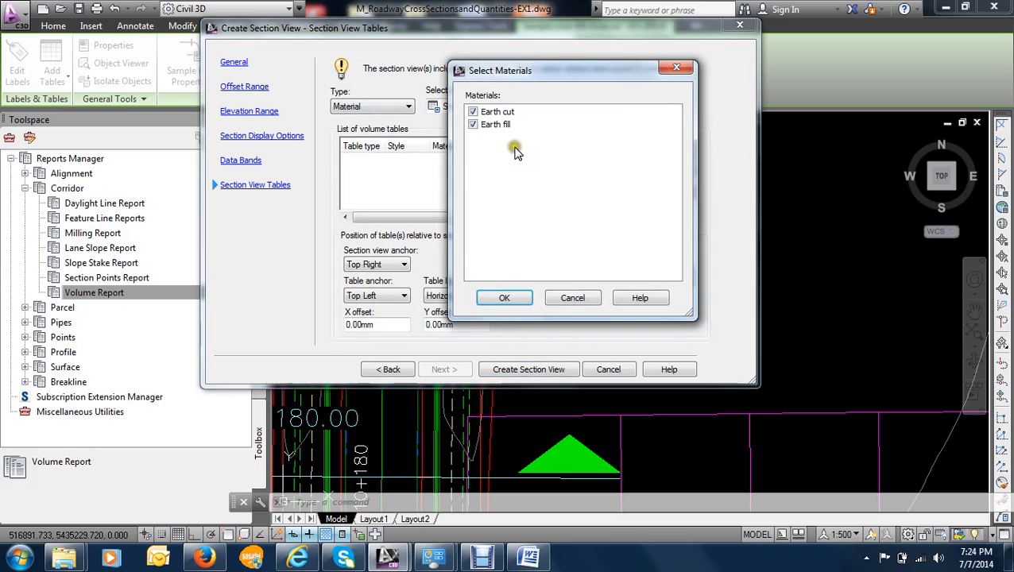
pyautogui.click(674, 67)
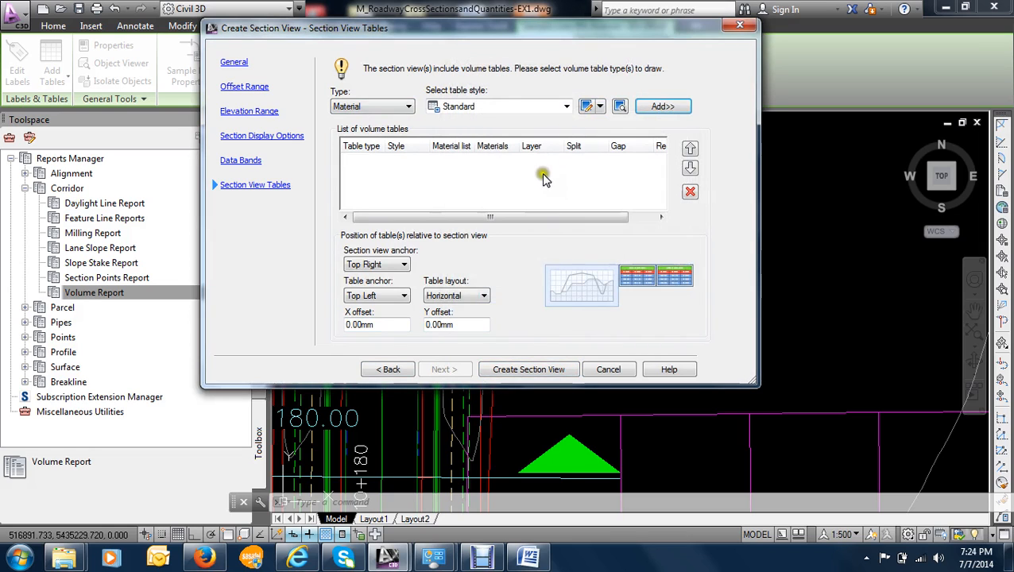
pyautogui.click(370, 107)
pyautogui.click(362, 128)
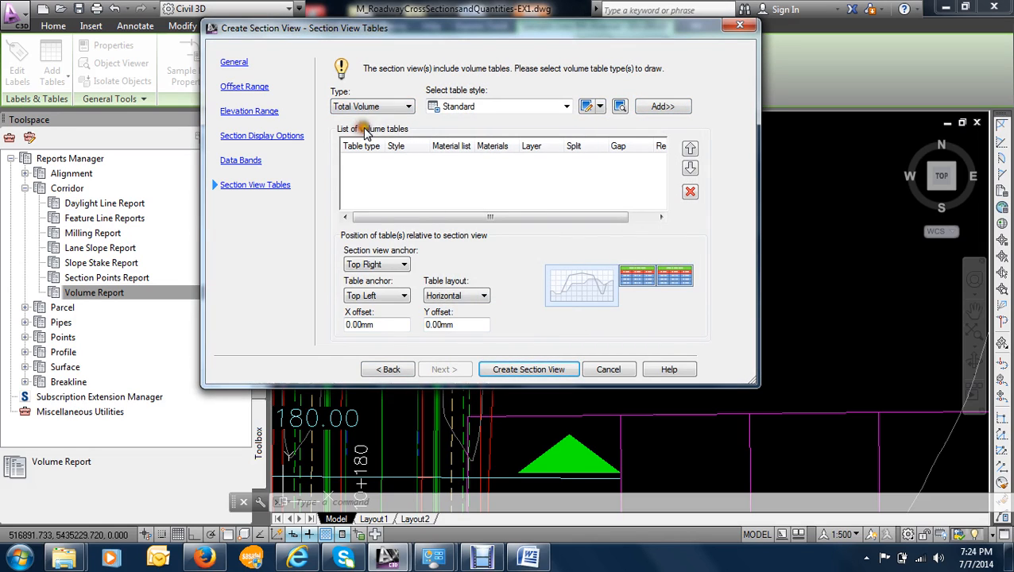
# - Add a Total Volume table in the Standard style and set its material list to Pavement structure
pyautogui.click(662, 106)
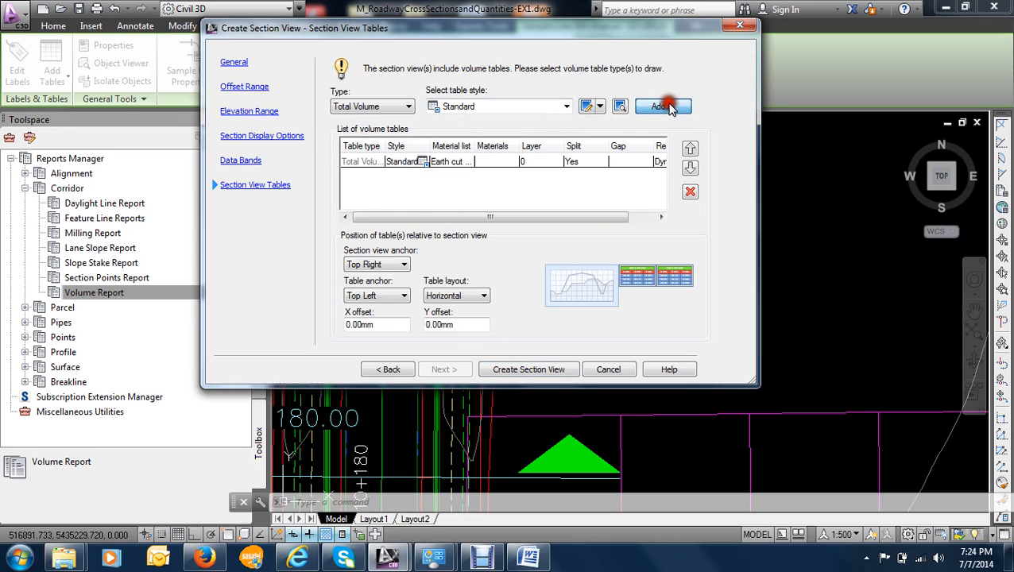
pyautogui.click(395, 163)
pyautogui.click(450, 163)
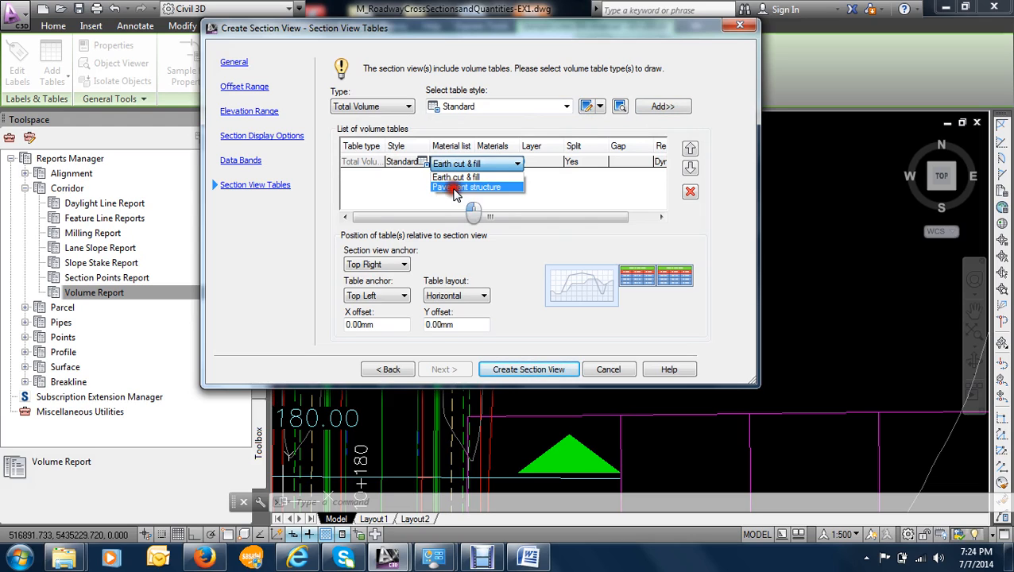
pyautogui.click(457, 188)
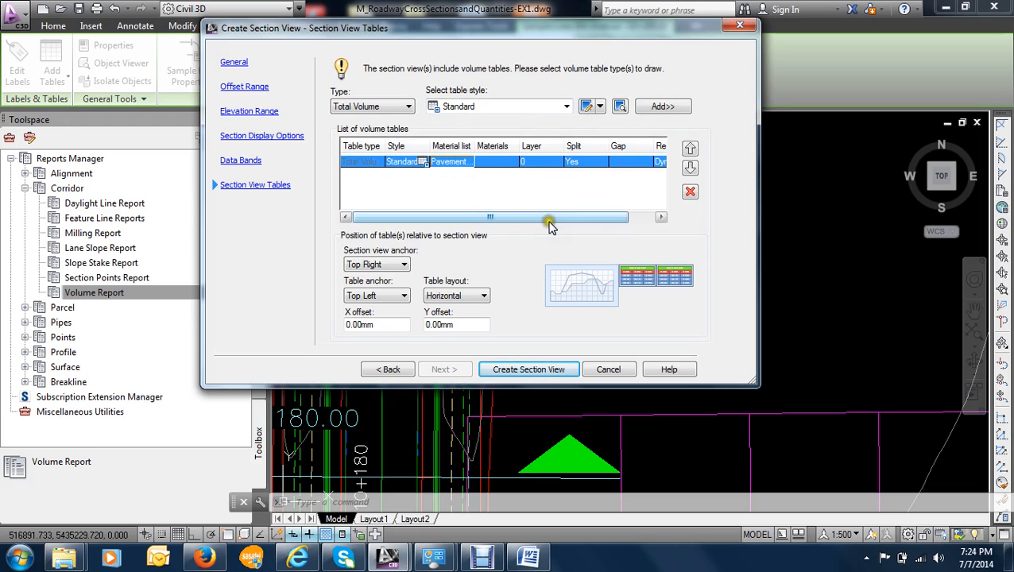
pyautogui.moveTo(552, 223)
pyautogui.mouseDown()
pyautogui.moveTo(584, 216)
pyautogui.moveTo(570, 217)
pyautogui.mouseUp()
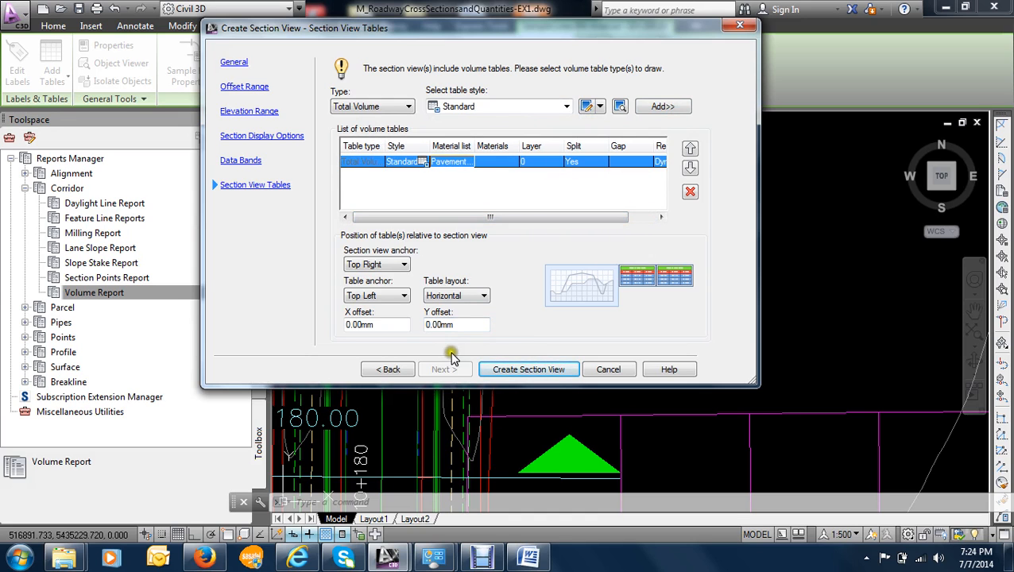
# - Create the section view with its Total Volume table, placing the origin in the empty area below the contour plan
pyautogui.click(516, 370)
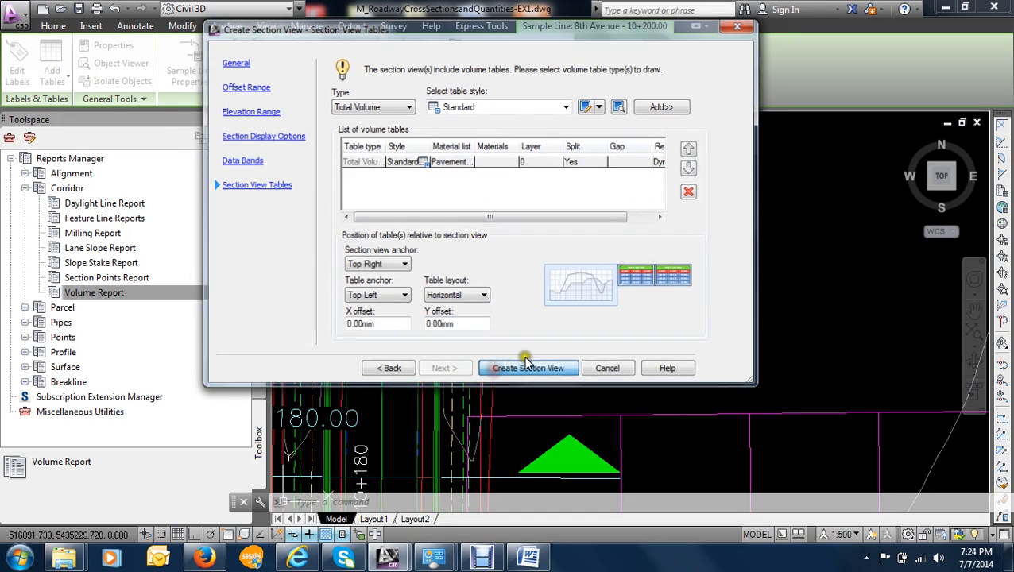
pyautogui.scroll(-6, 795, 318)
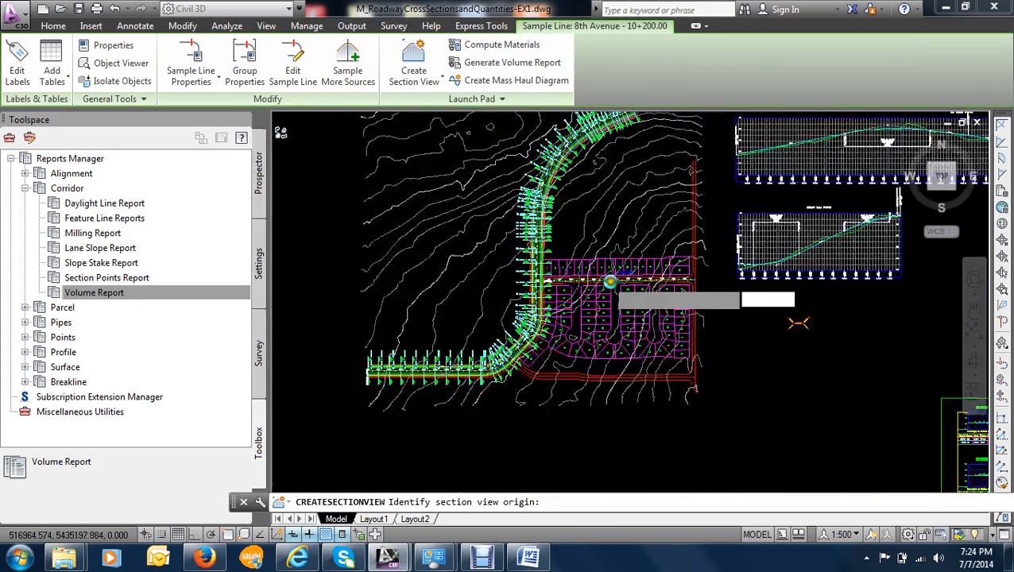
pyautogui.scroll(8, 636, 321)
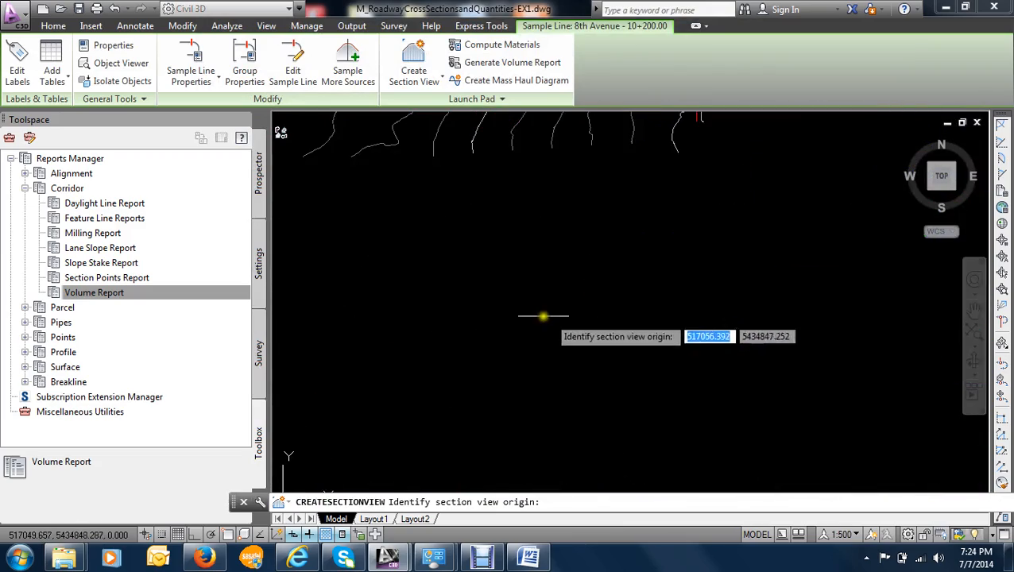
pyautogui.click(529, 313)
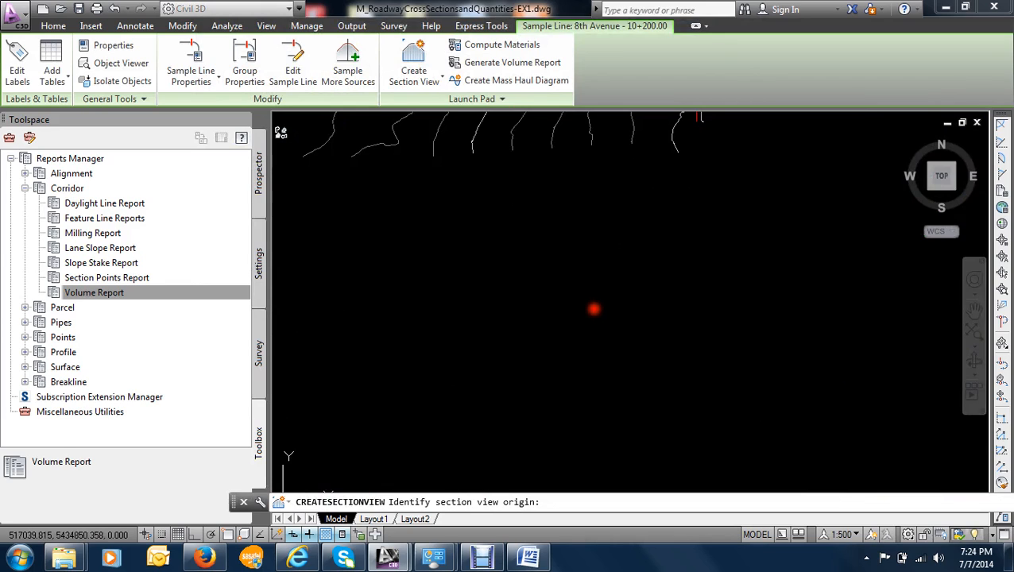
pyautogui.click(518, 306)
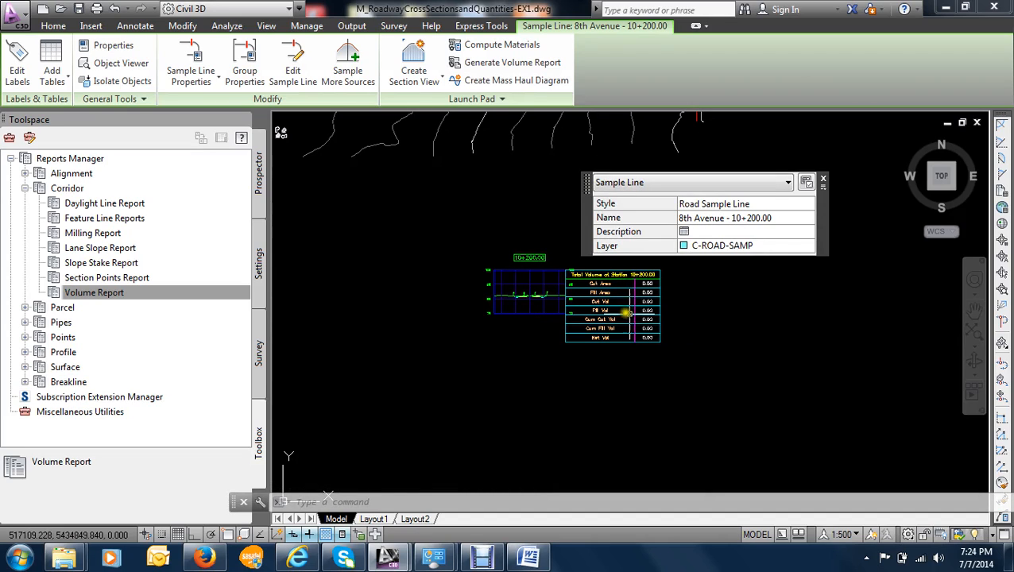
pyautogui.scroll(4, 614, 297)
pyautogui.scroll(-3, 566, 316)
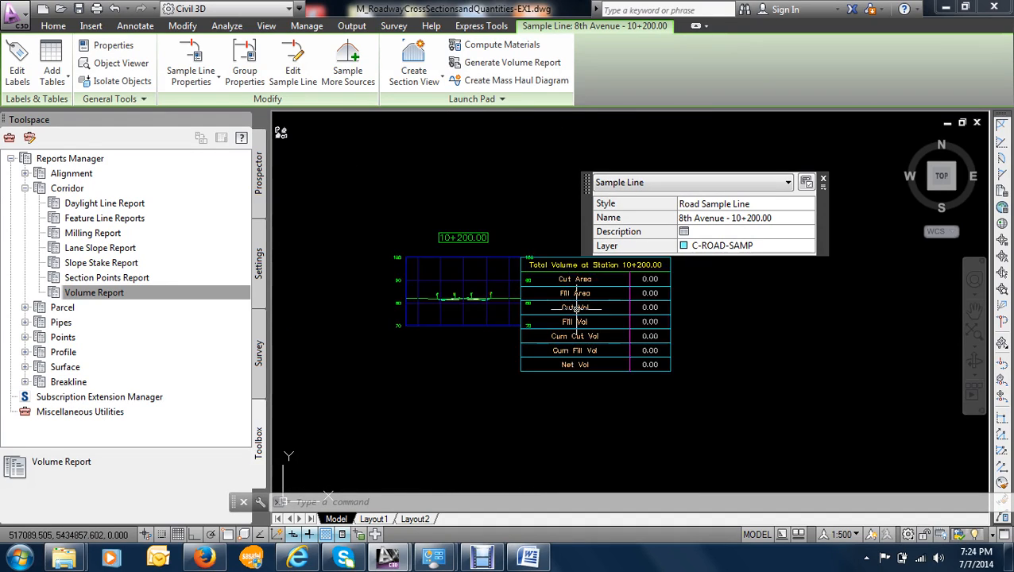
# - Examine the section view at station 10+200.00 and its Total Volume table up close, and dismiss the sample line's quick properties
pyautogui.moveTo(566, 315); pyautogui.dragTo(525, 335, button='middle')
pyautogui.scroll(4, 528, 294)
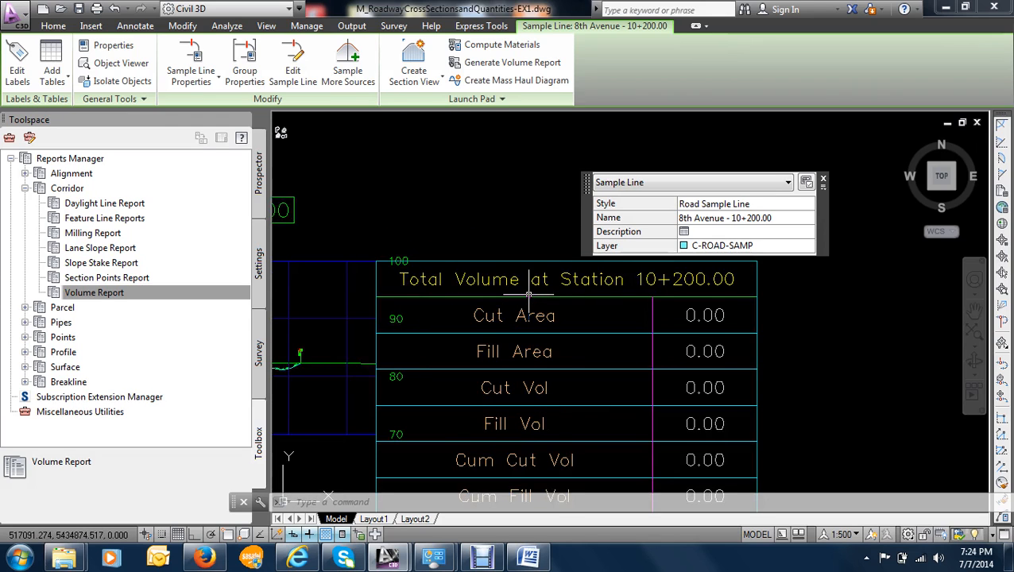
pyautogui.scroll(-4, 528, 294)
pyautogui.scroll(8, 436, 318)
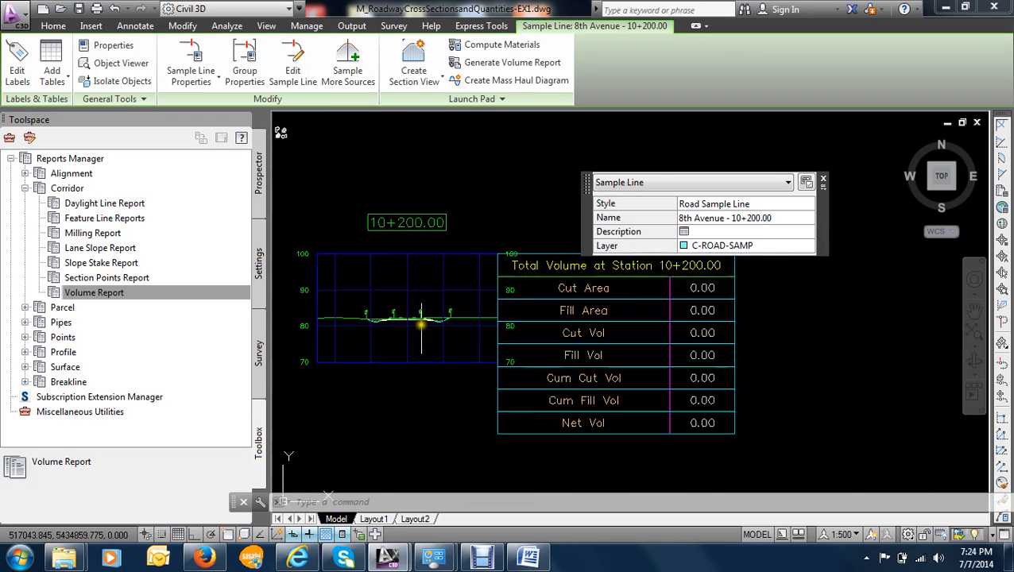
pyautogui.scroll(-4, 425, 318)
pyautogui.scroll(5, 417, 316)
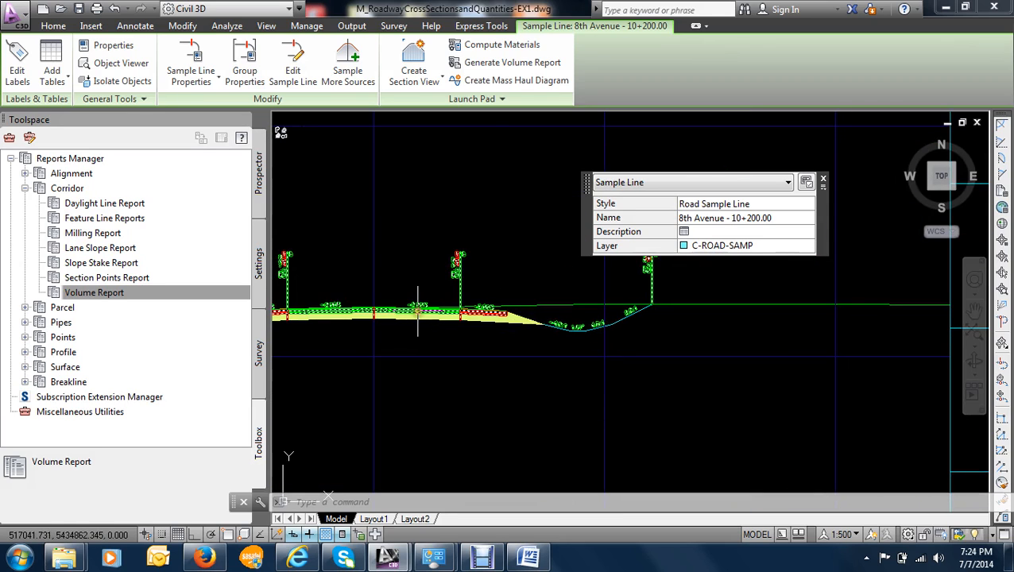
pyautogui.scroll(-4, 419, 310)
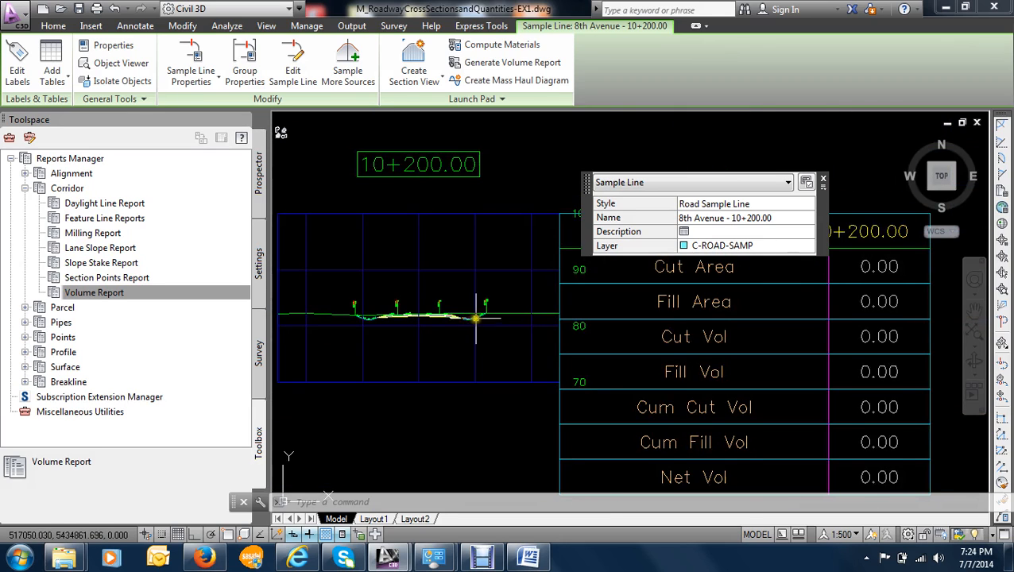
pyautogui.scroll(3, 462, 315)
pyautogui.scroll(-3, 461, 315)
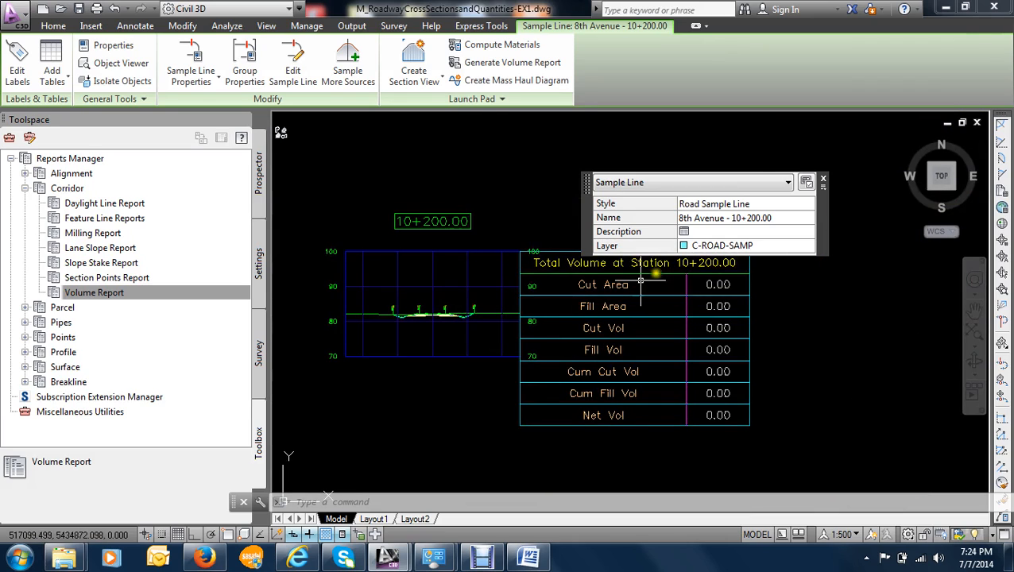
pyautogui.click(824, 184)
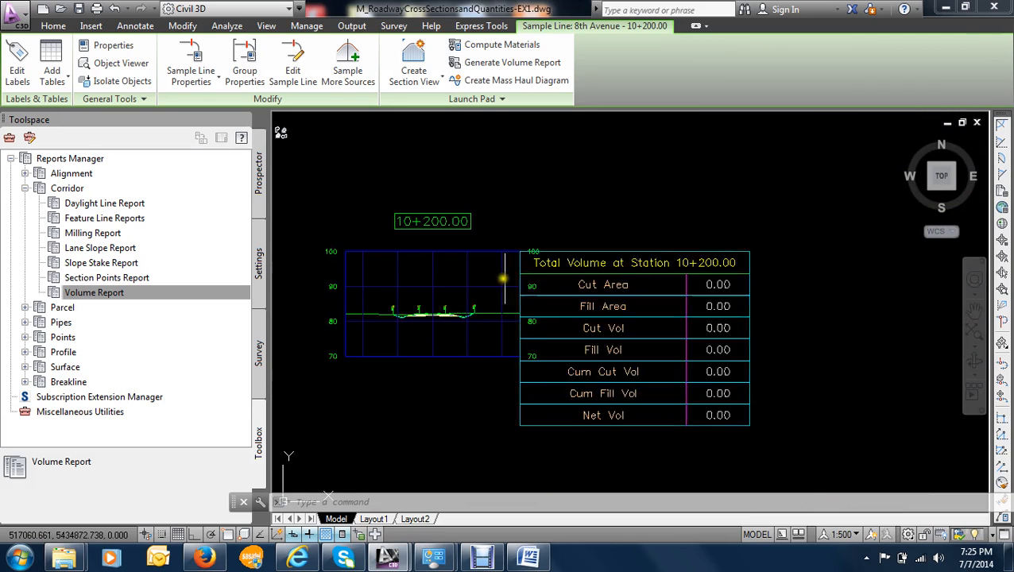
# - Undo the recent commands back through the creation of the single section view and its Total Volume table
pyautogui.scroll(-3, 509, 278)
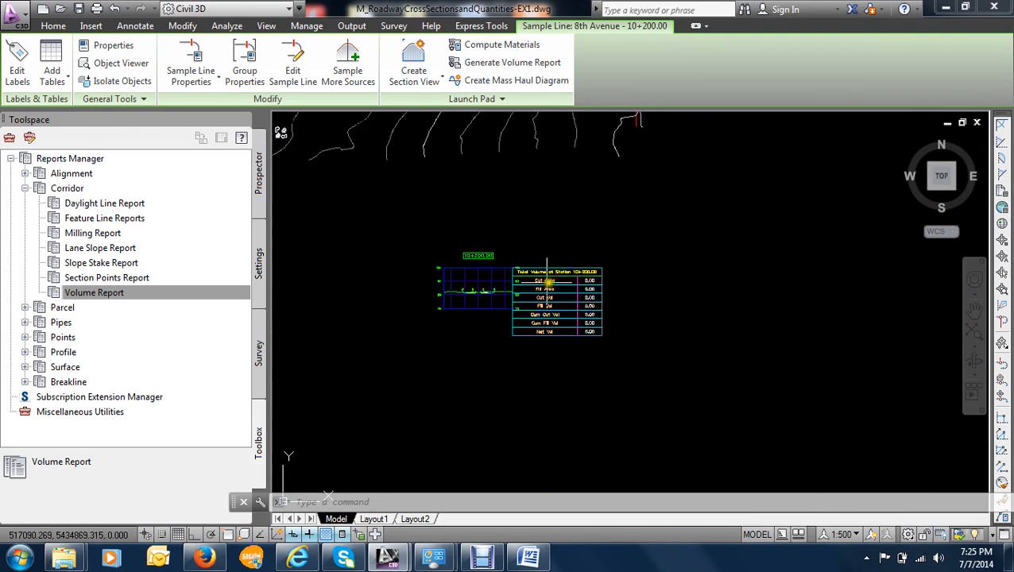
pyautogui.click(127, 9)
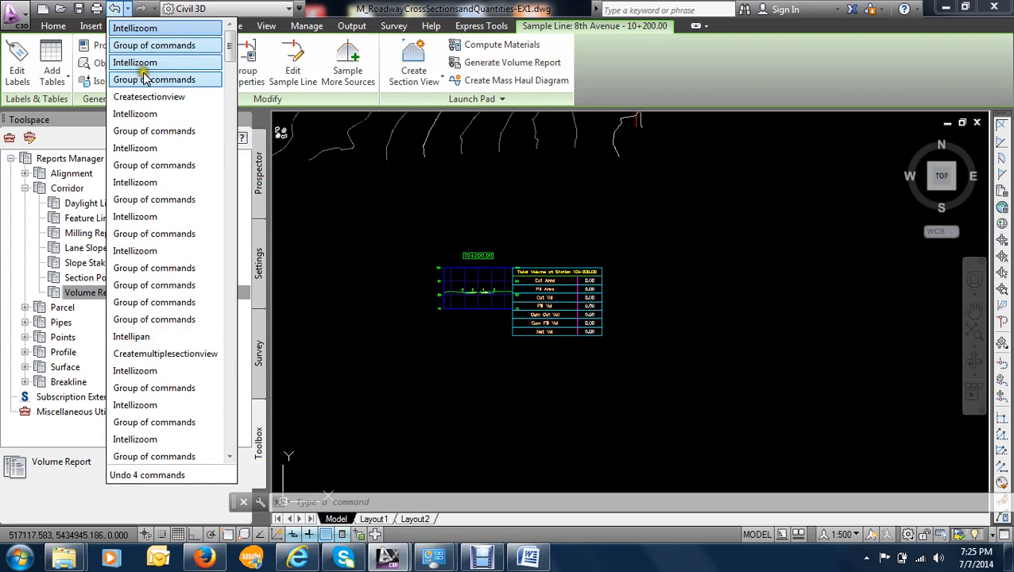
pyautogui.click(153, 96)
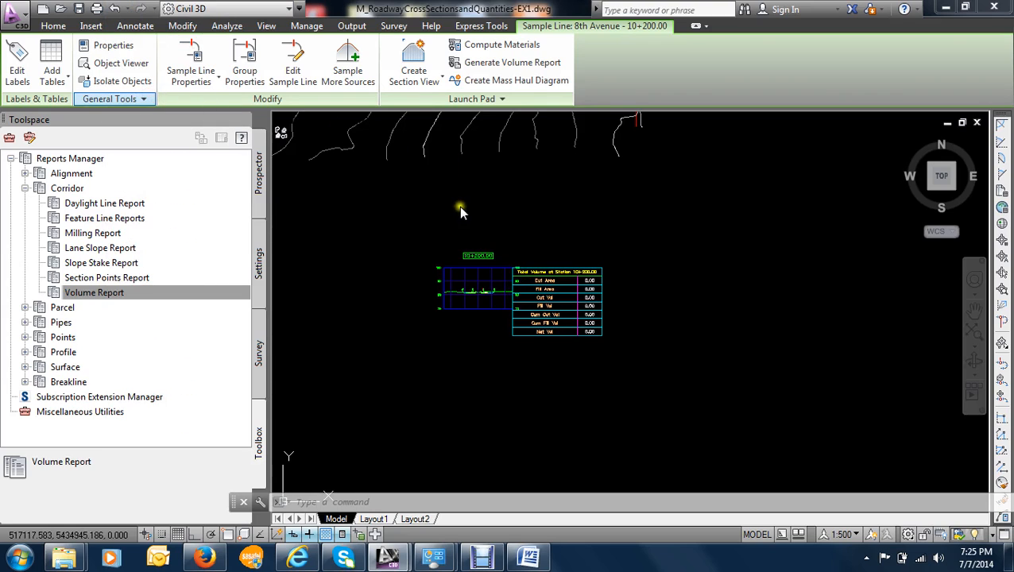
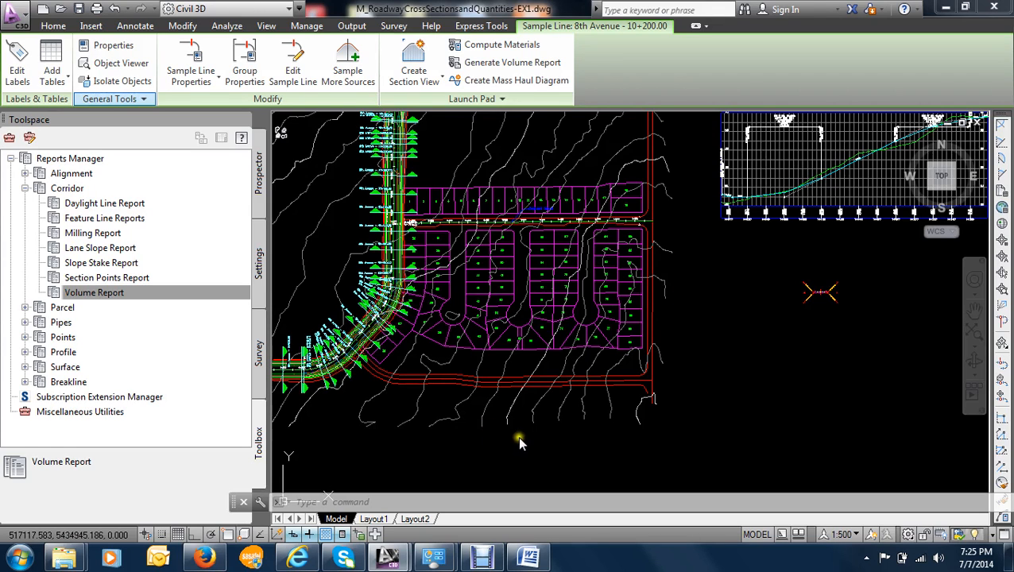
pyautogui.press('Escape')
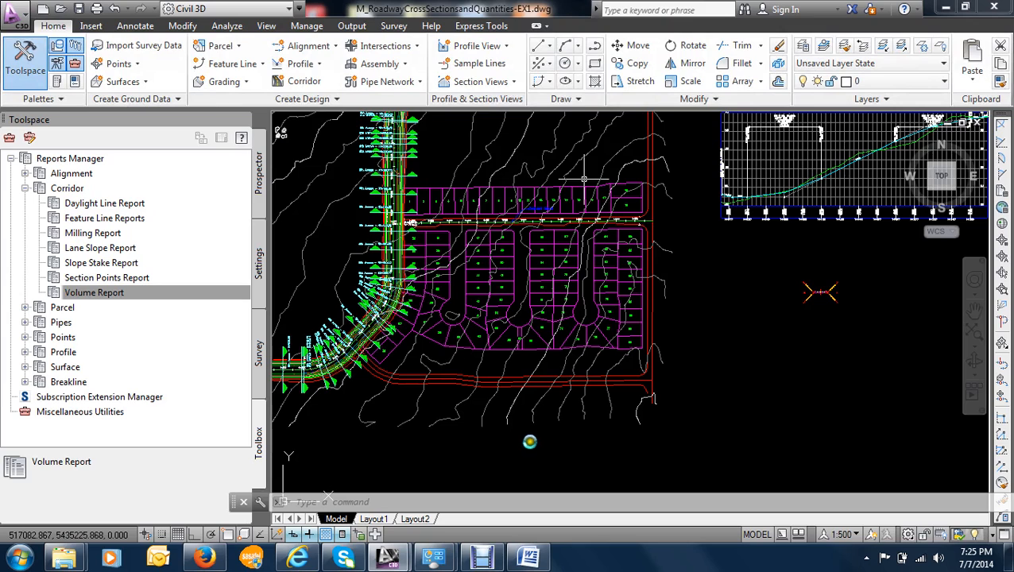
pyautogui.click(441, 145)
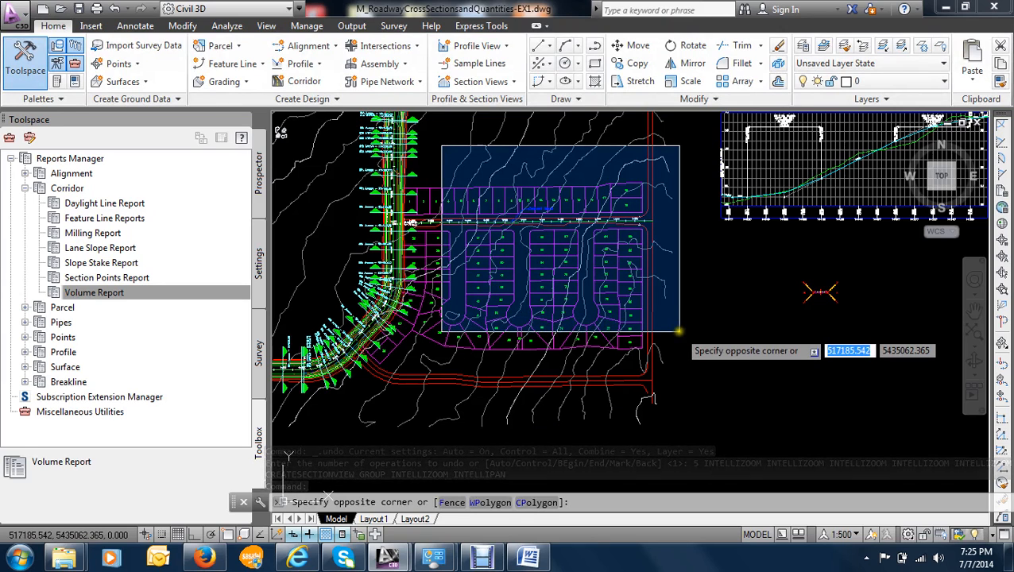
pyautogui.press('Escape')
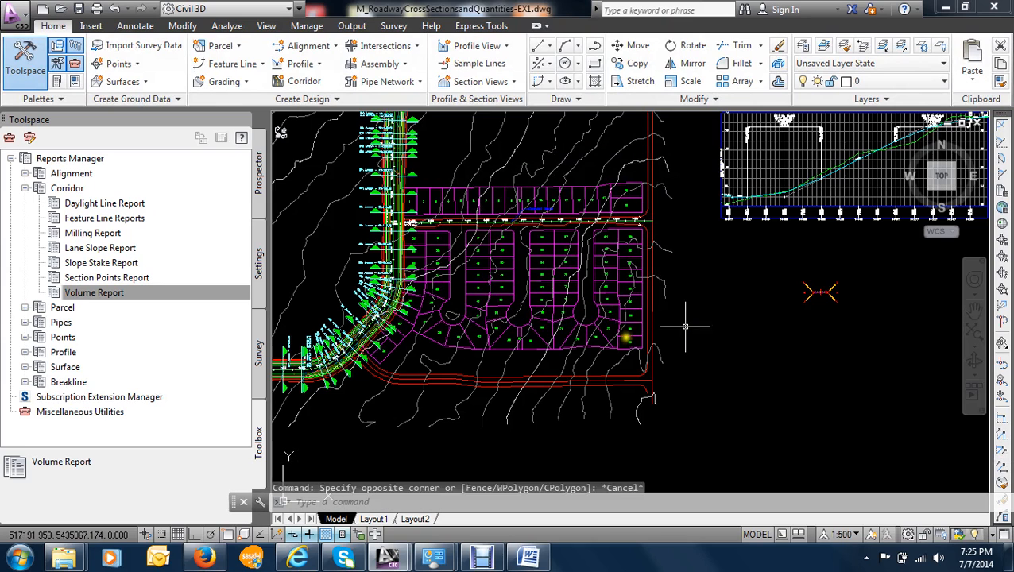
pyautogui.scroll(-4, 643, 306)
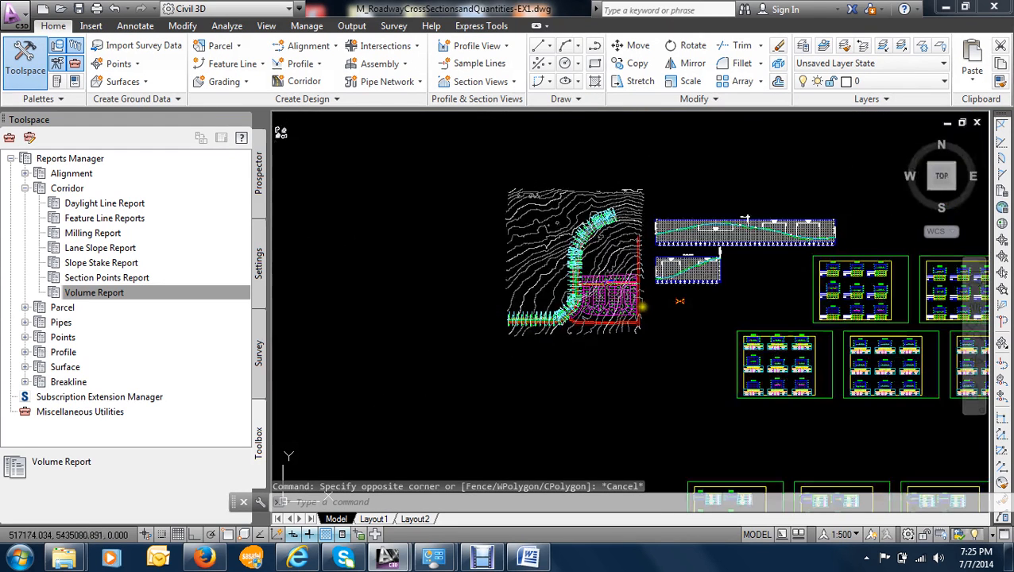
# - Save a copy of the drawing to the Desktop as XY in the AutoCAD 2013 Drawing format
pyautogui.click(17, 16)
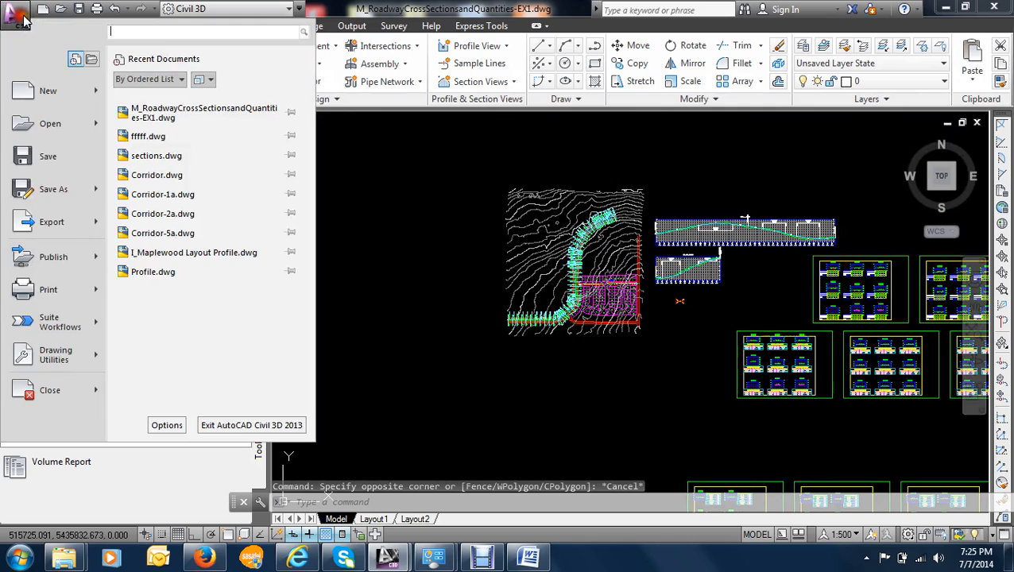
pyautogui.click(84, 187)
pyautogui.click(165, 96)
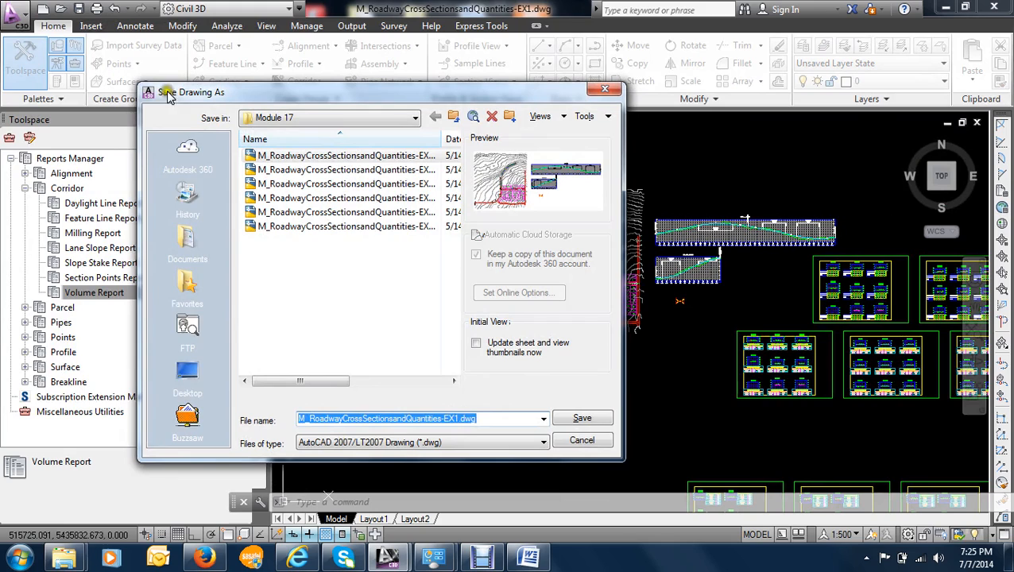
pyautogui.click(187, 375)
pyautogui.doubleClick(398, 421)
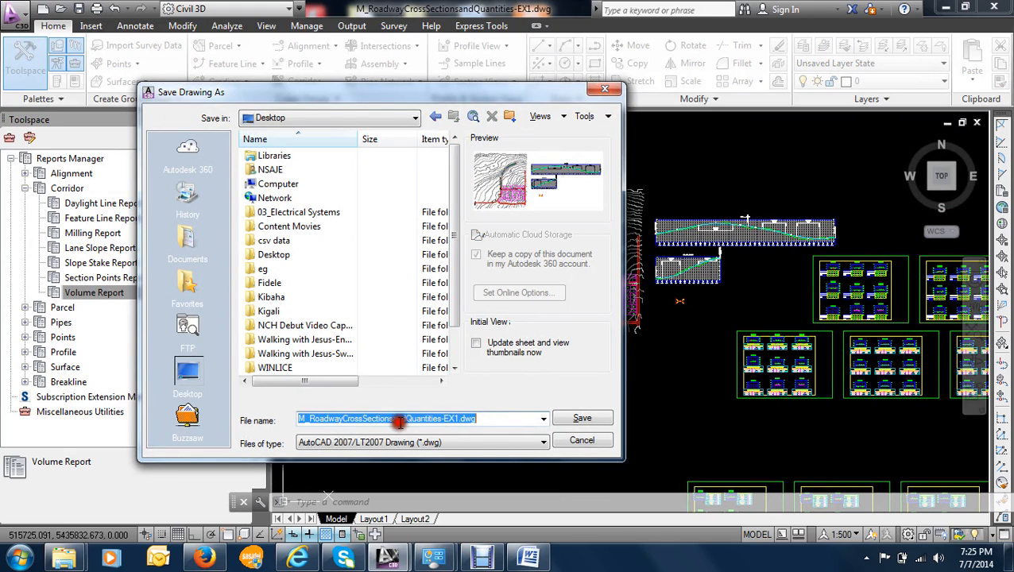
pyautogui.write('XY')
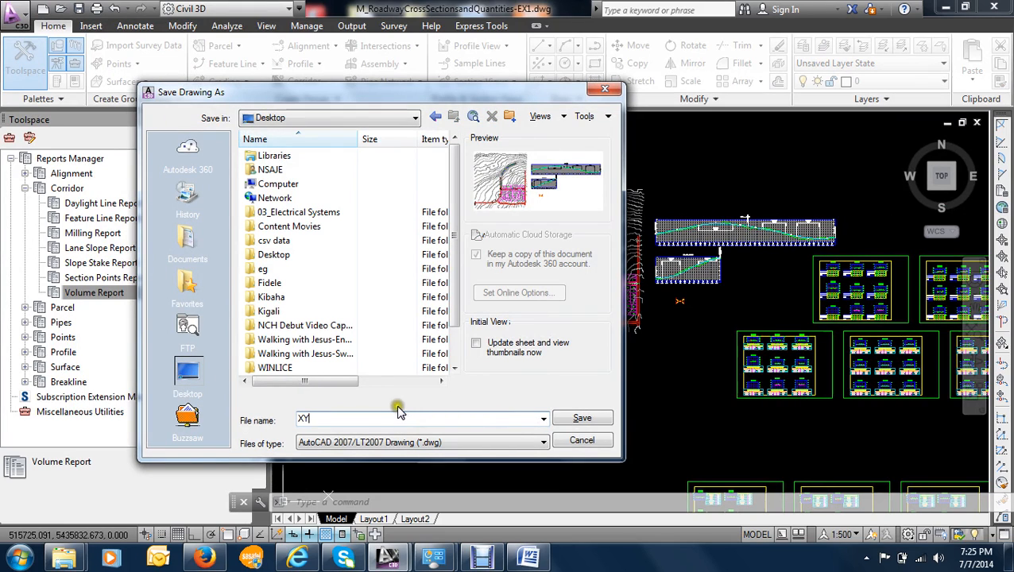
pyautogui.click(491, 439)
pyautogui.click(373, 304)
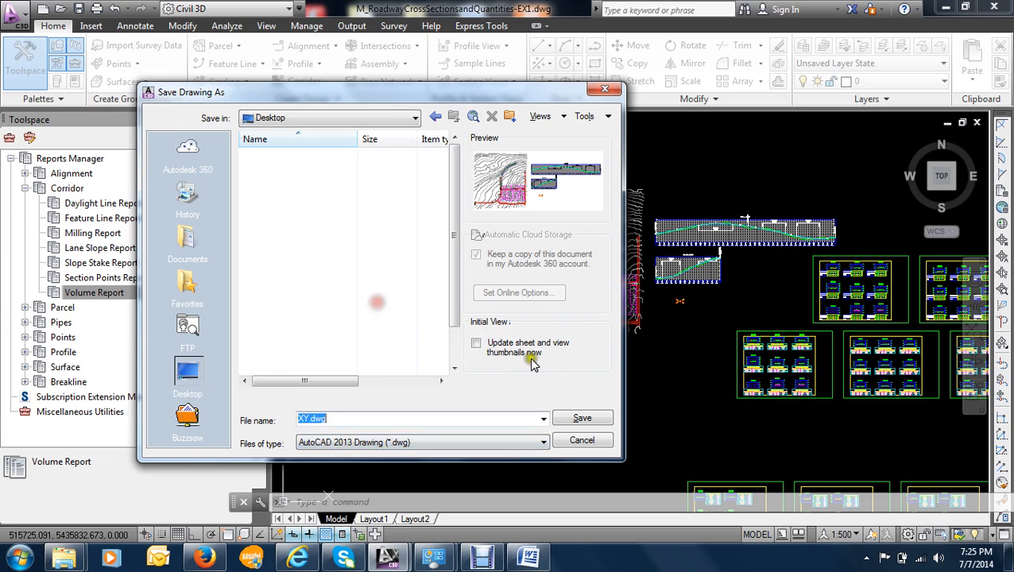
pyautogui.click(578, 418)
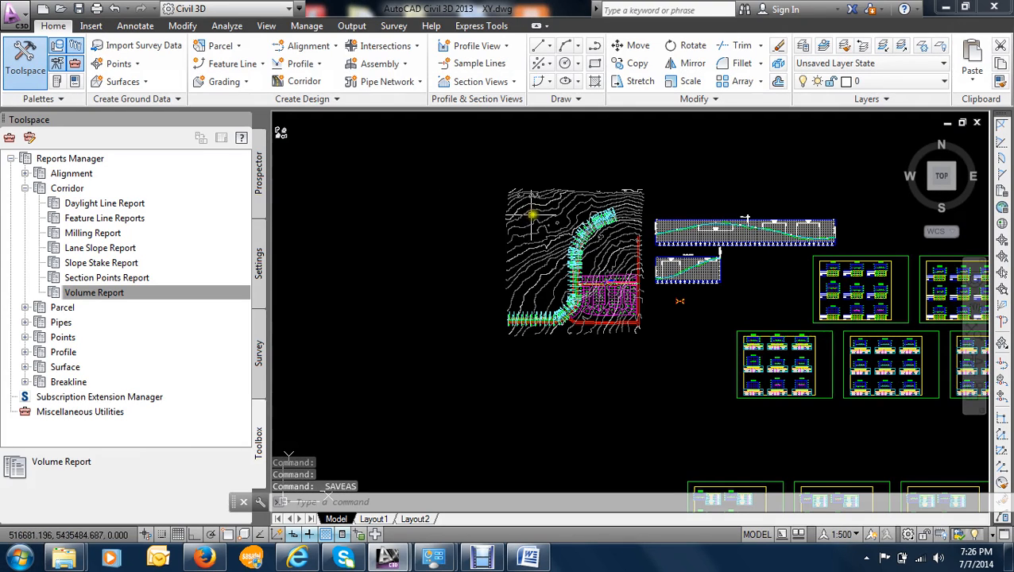
# - Start a single section view from the 8th Avenue sample line at station 10+200.00
pyautogui.scroll(5, 612, 272)
pyautogui.scroll(8, 471, 270)
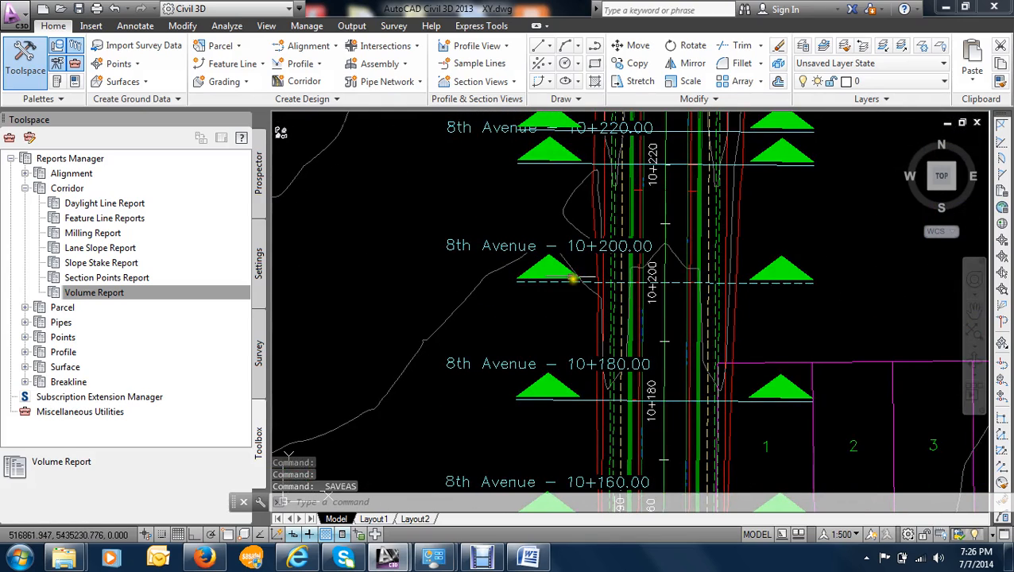
pyautogui.scroll(4, 556, 284)
pyautogui.click(550, 276)
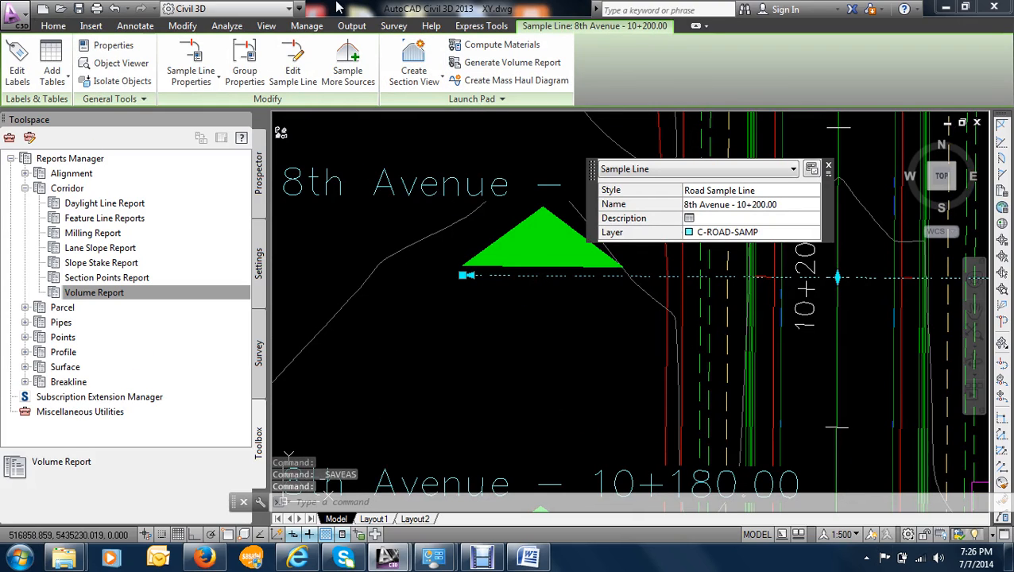
pyautogui.click(441, 83)
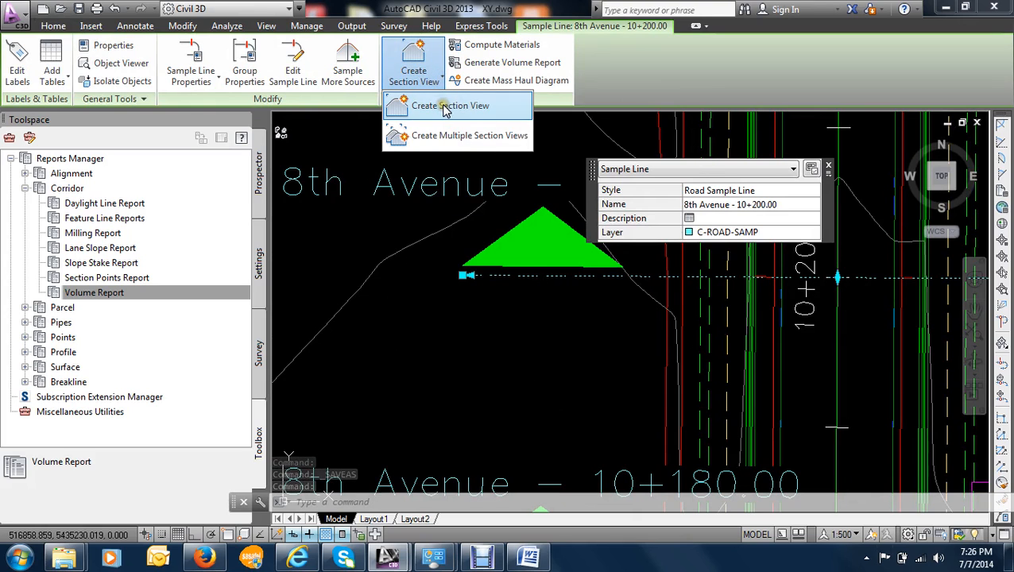
pyautogui.click(443, 107)
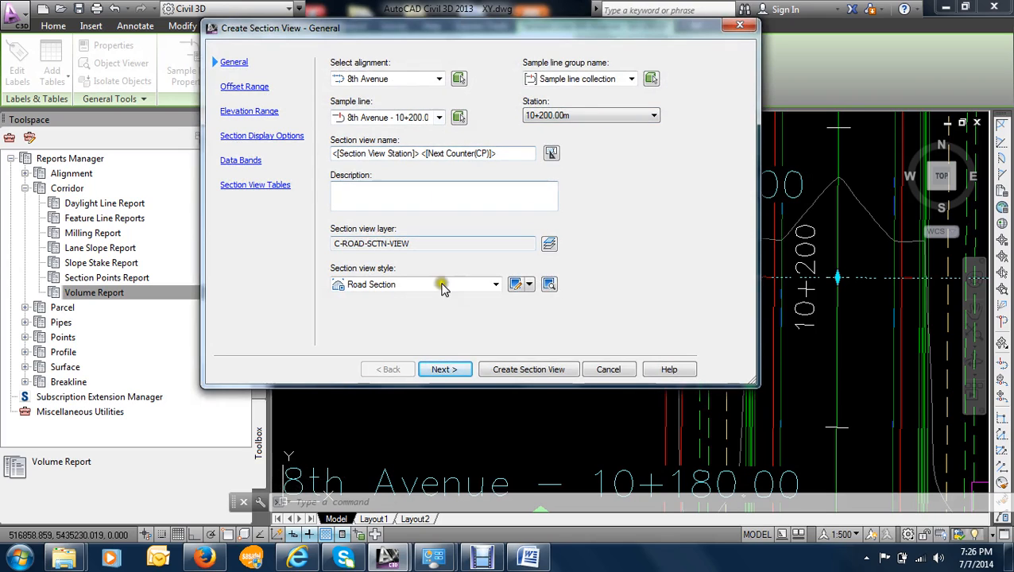
# - Keep the general, offset range, elevation range and section display settings, and set the section view's band set to No Bands
pyautogui.click(454, 365)
pyautogui.click(453, 368)
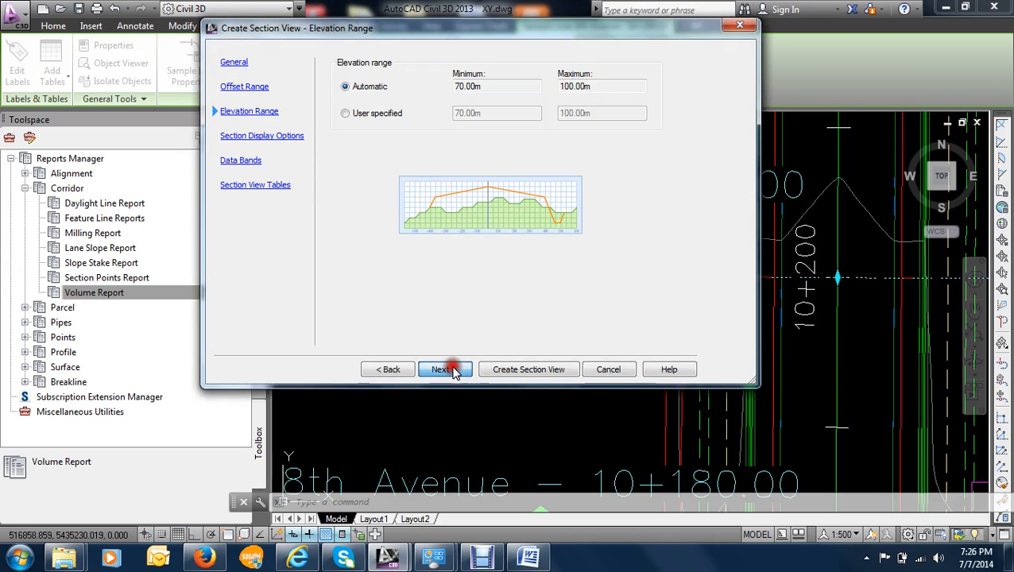
pyautogui.click(455, 370)
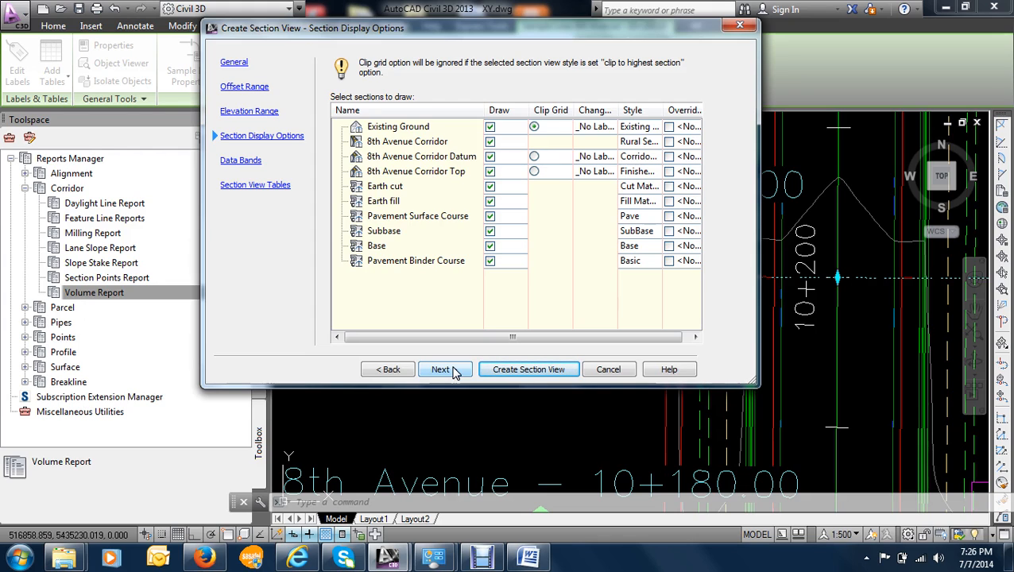
pyautogui.click(442, 369)
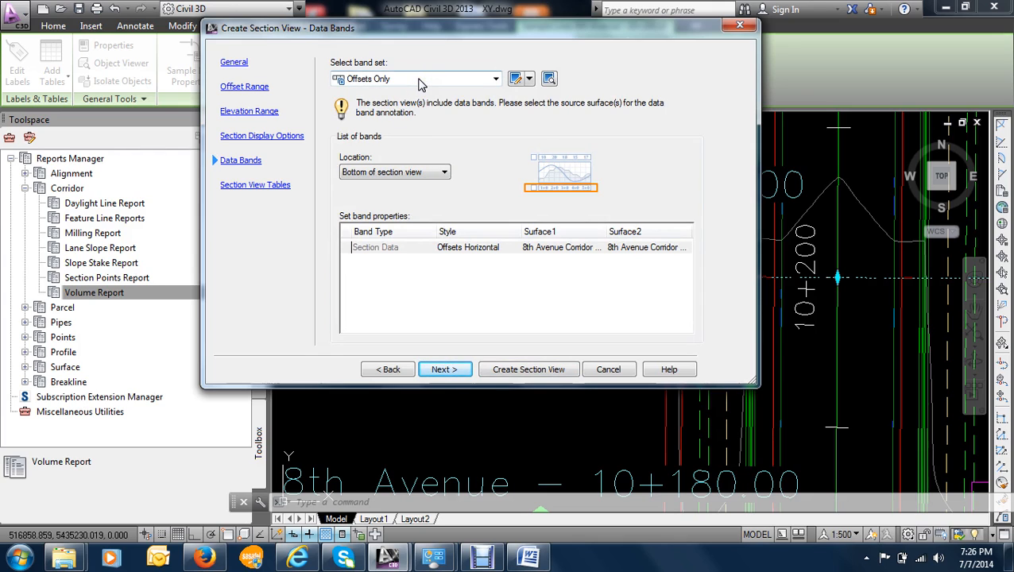
pyautogui.click(477, 79)
pyautogui.click(419, 89)
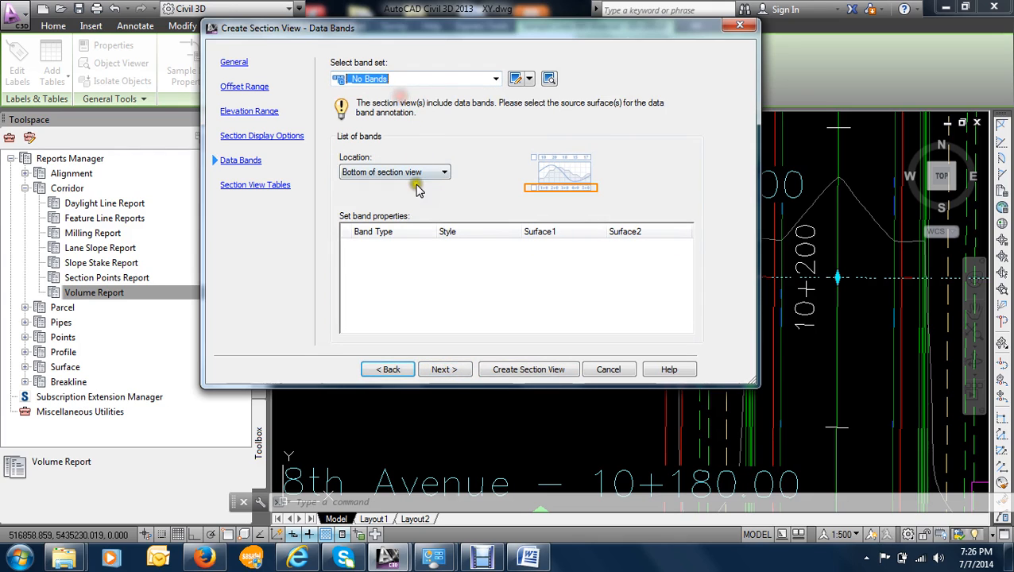
pyautogui.click(442, 370)
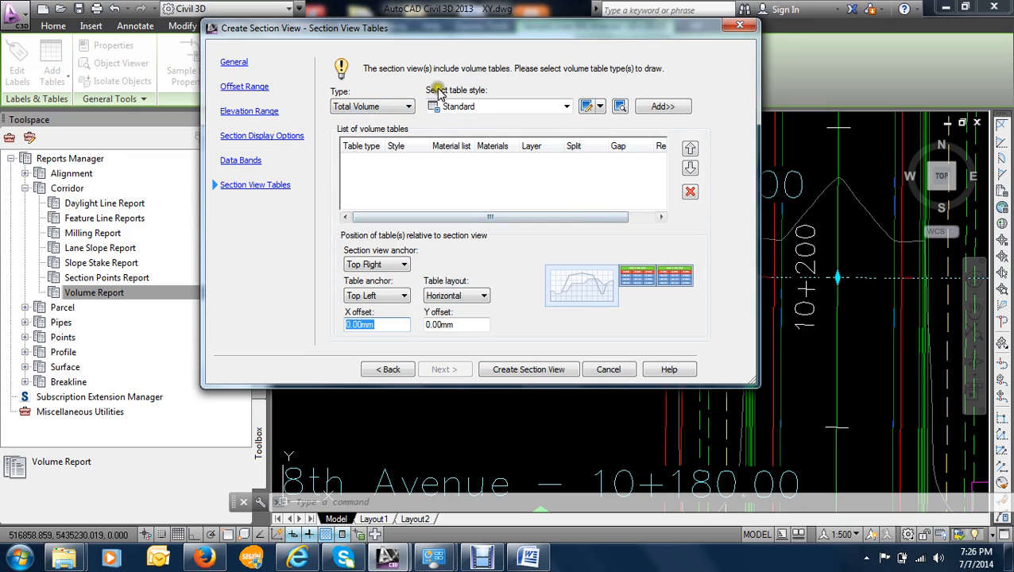
# - Add a Total Volume table in the Standard style to the section view and assign it the Pavement structure material list
pyautogui.click(386, 106)
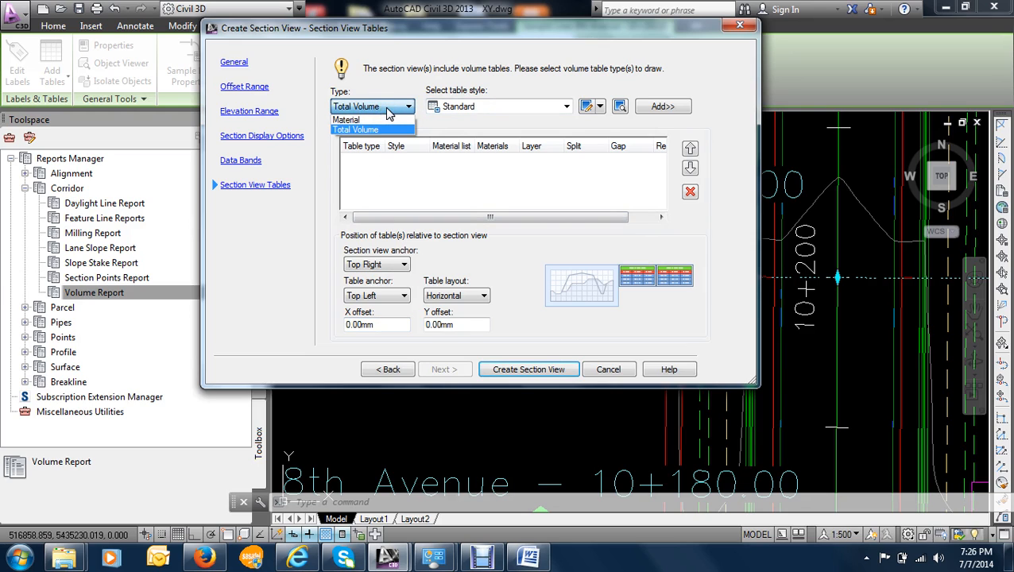
pyautogui.click(387, 110)
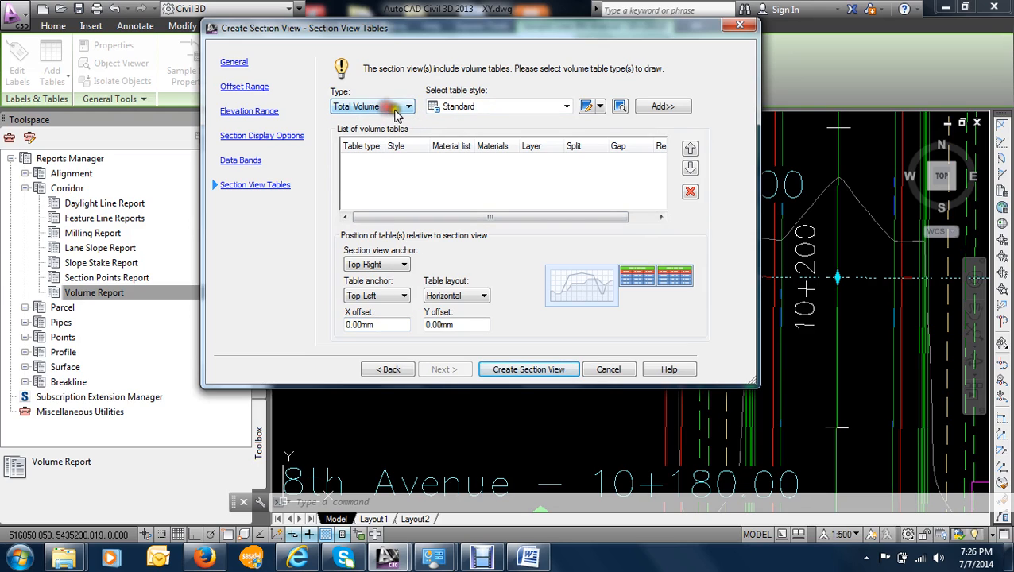
pyautogui.click(663, 109)
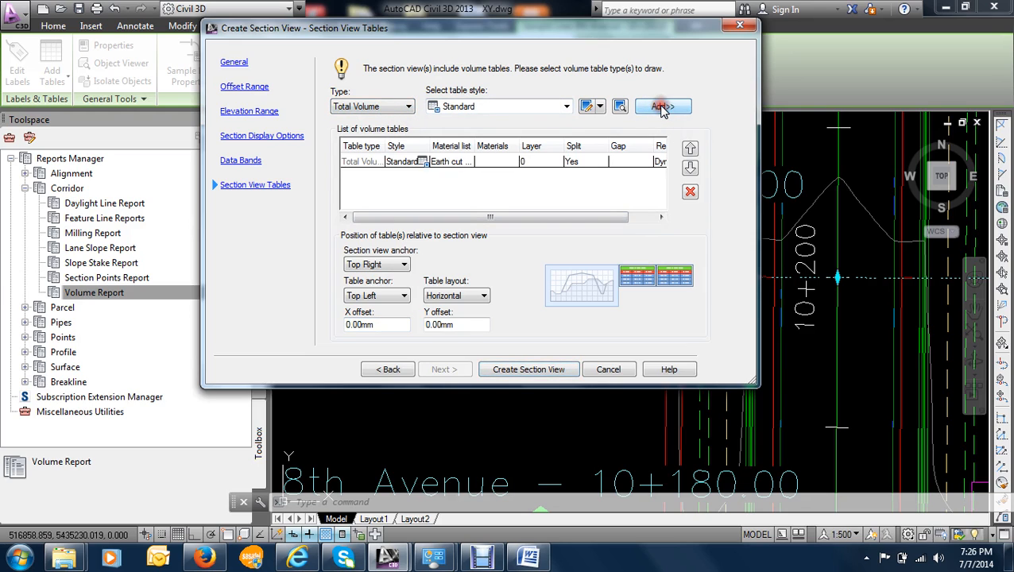
pyautogui.click(436, 162)
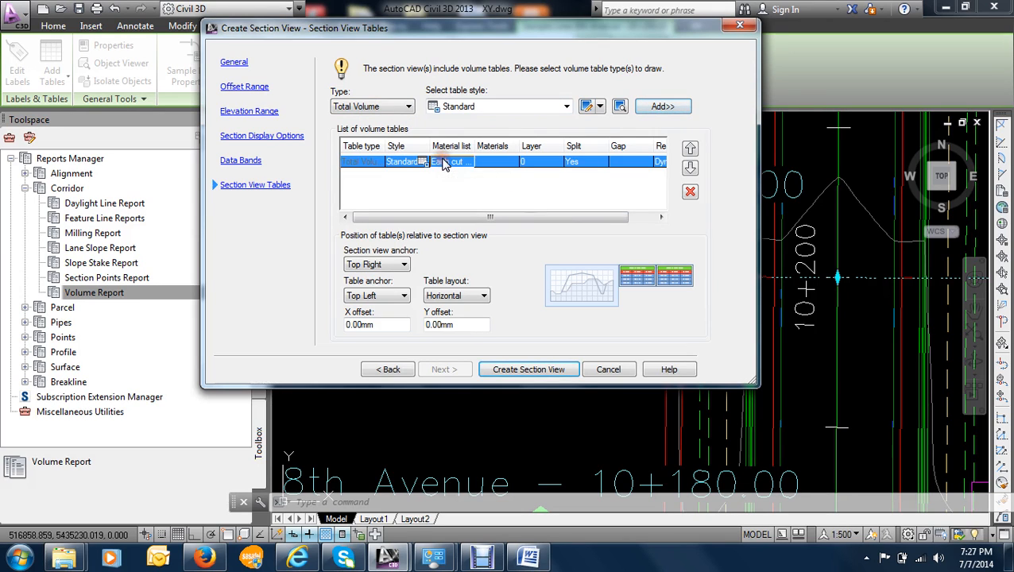
pyautogui.click(442, 164)
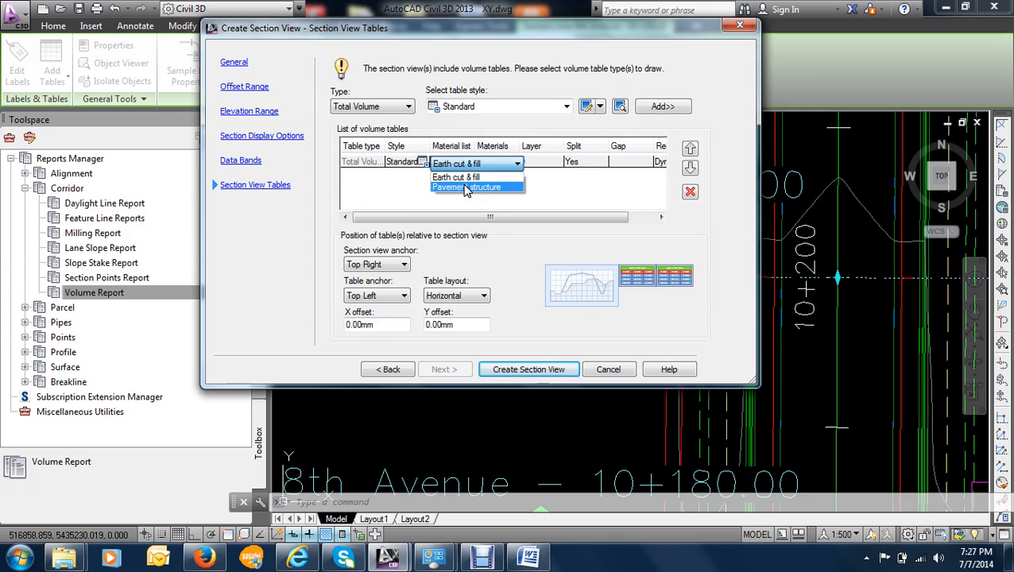
pyautogui.click(467, 187)
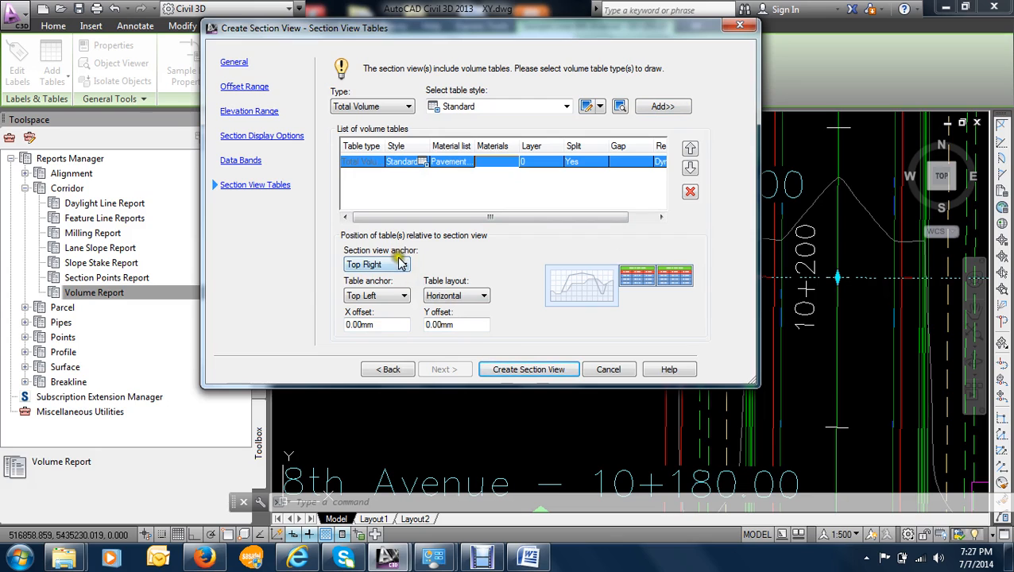
# - Try to add a Material table in the Standard style, and cancel the choice of materials
pyautogui.click(366, 106)
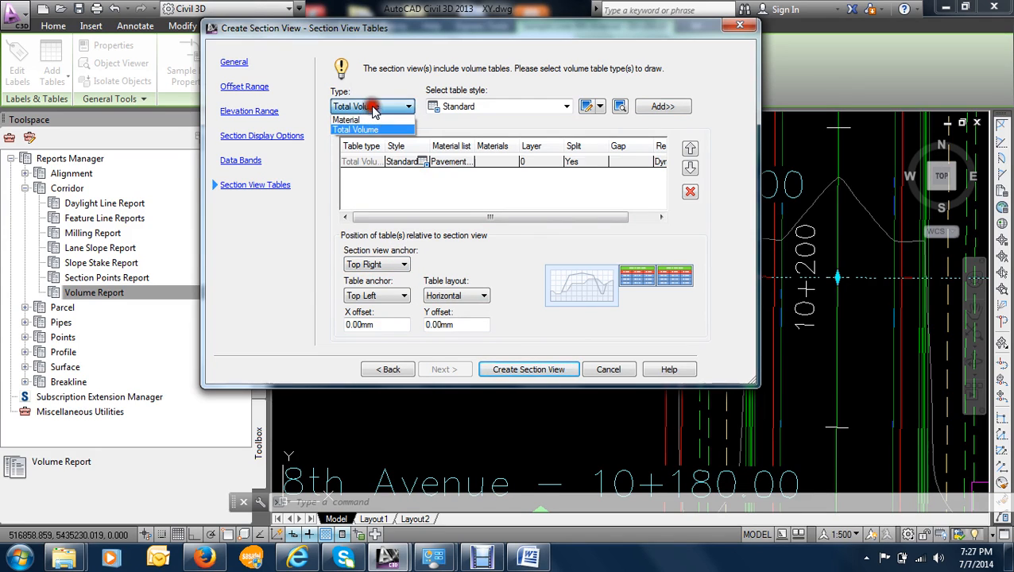
pyautogui.click(366, 119)
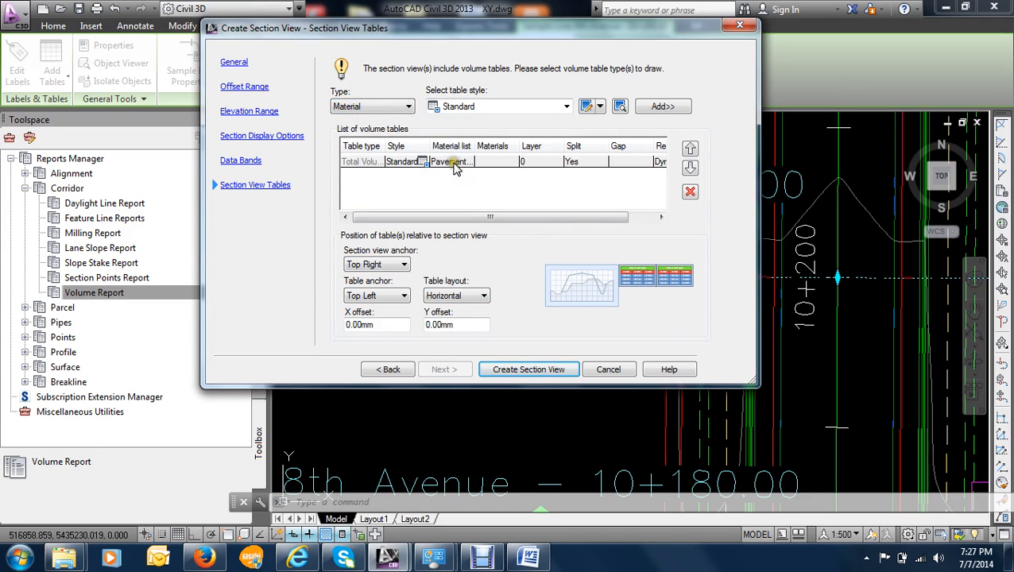
pyautogui.click(672, 105)
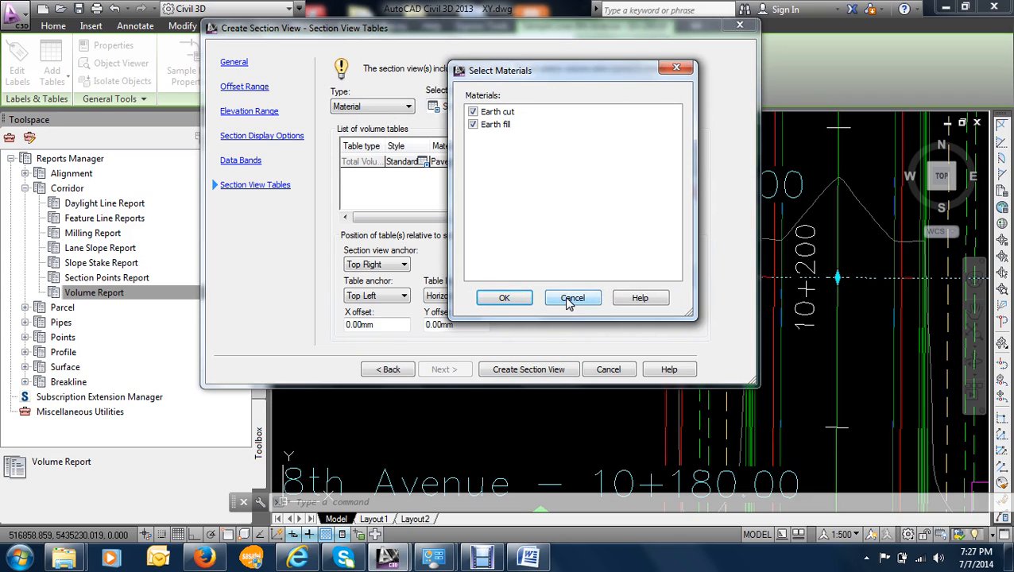
pyautogui.click(569, 299)
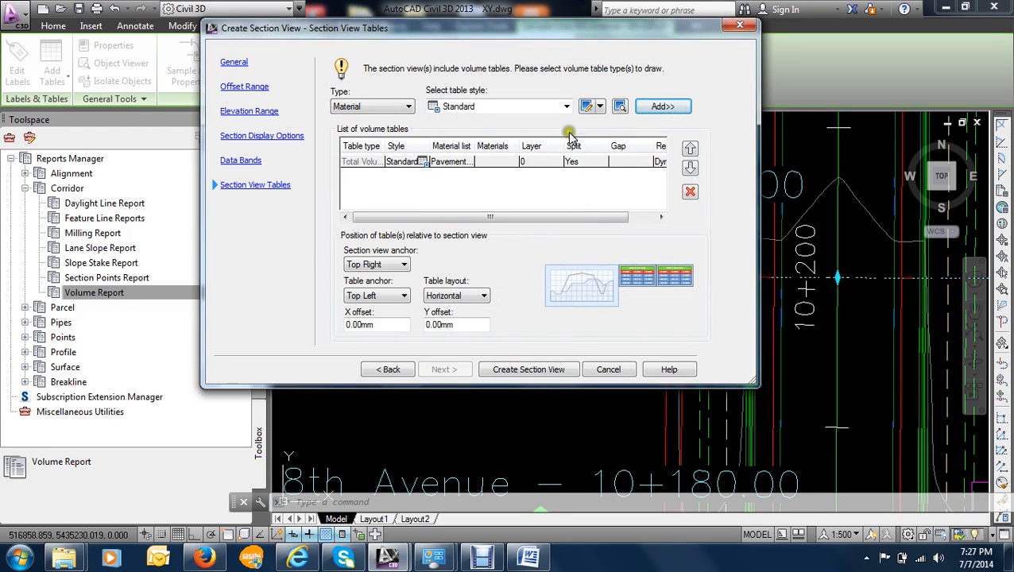
# - Examine the layer and table style options available for the Total Volume table, keeping layer 0 and the Standard style
pyautogui.click(537, 162)
pyautogui.click(537, 162)
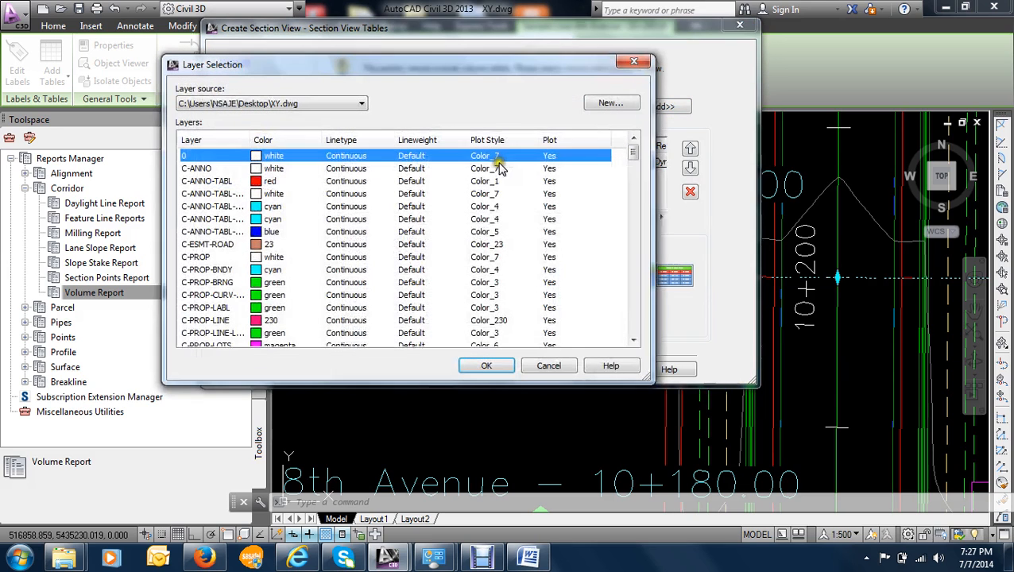
pyautogui.click(634, 62)
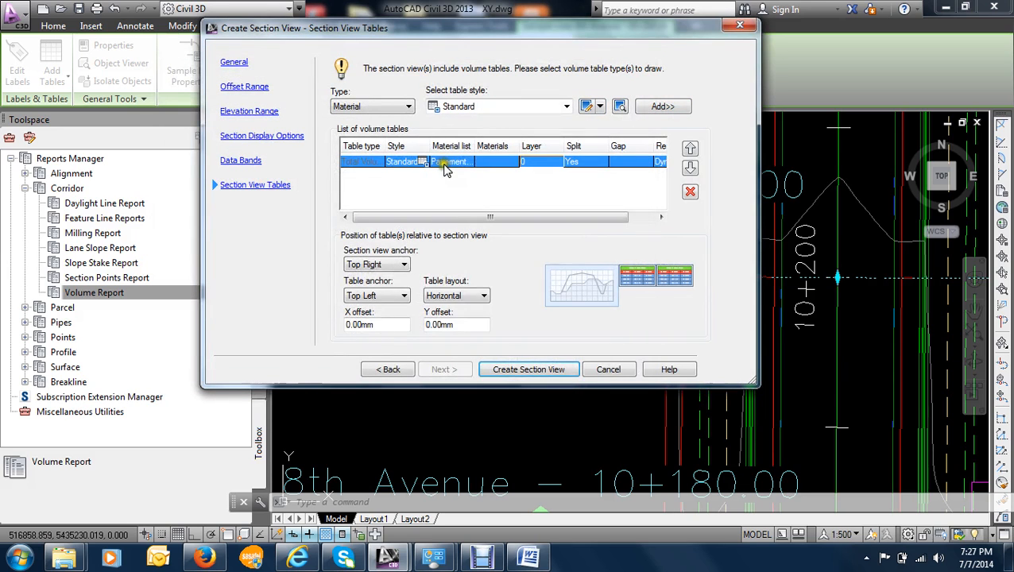
pyautogui.click(415, 163)
pyautogui.click(421, 162)
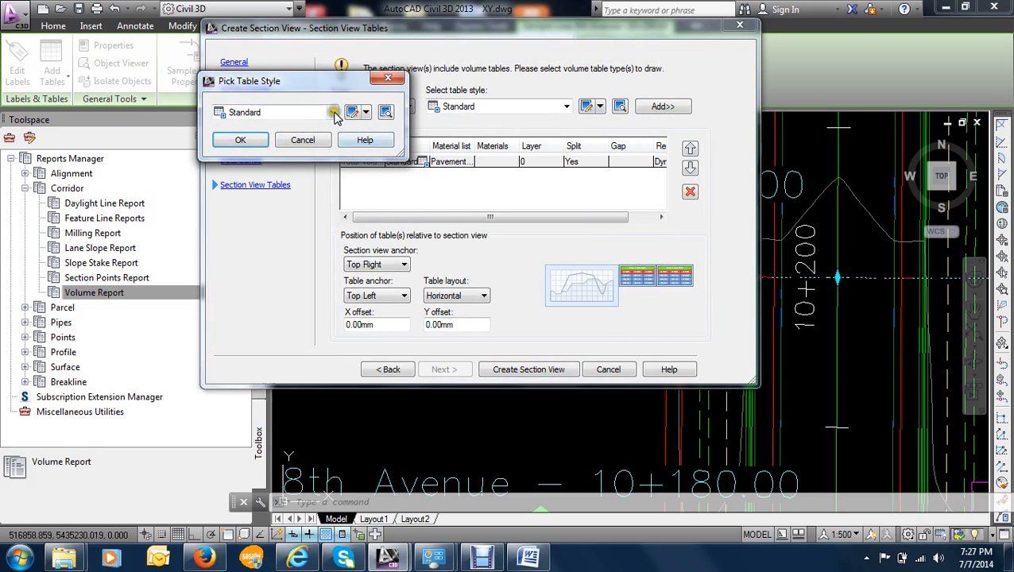
pyautogui.click(334, 113)
pyautogui.click(334, 113)
pyautogui.click(244, 138)
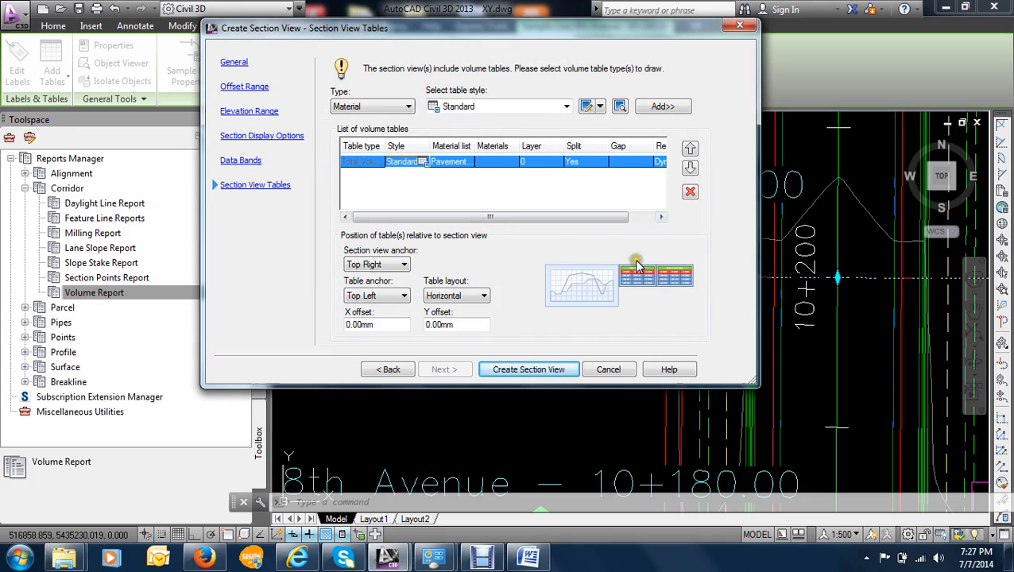
pyautogui.click(688, 170)
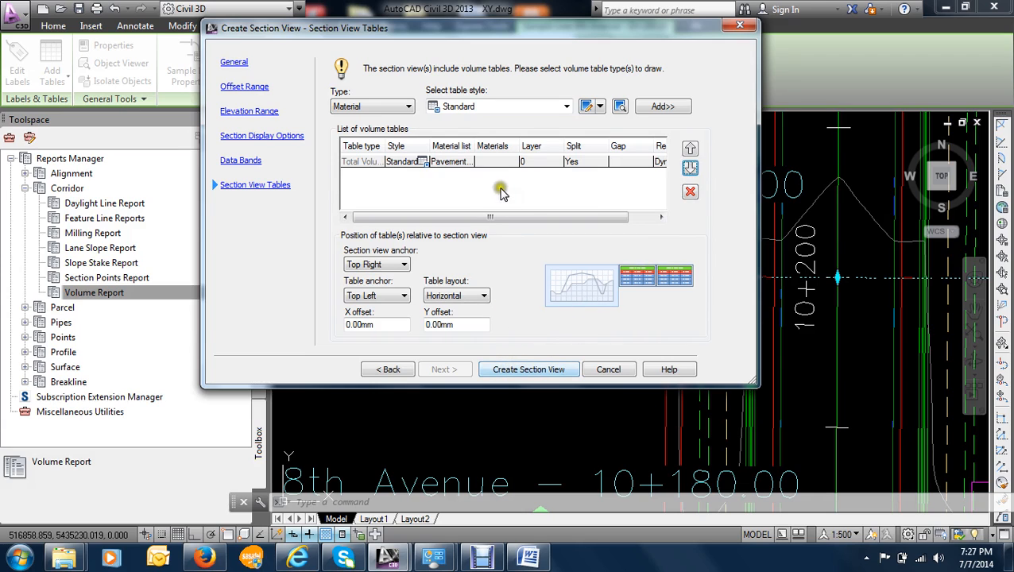
# - Exclude the Earth cut and Earth fill materials from the sections drawn in the section view
pyautogui.click(452, 162)
pyautogui.click(455, 163)
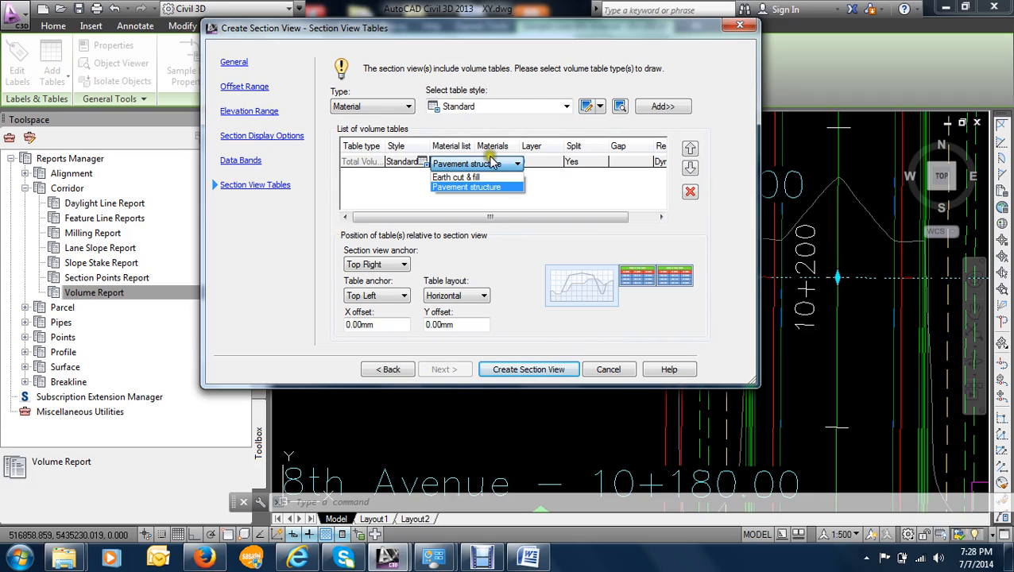
pyautogui.click(384, 369)
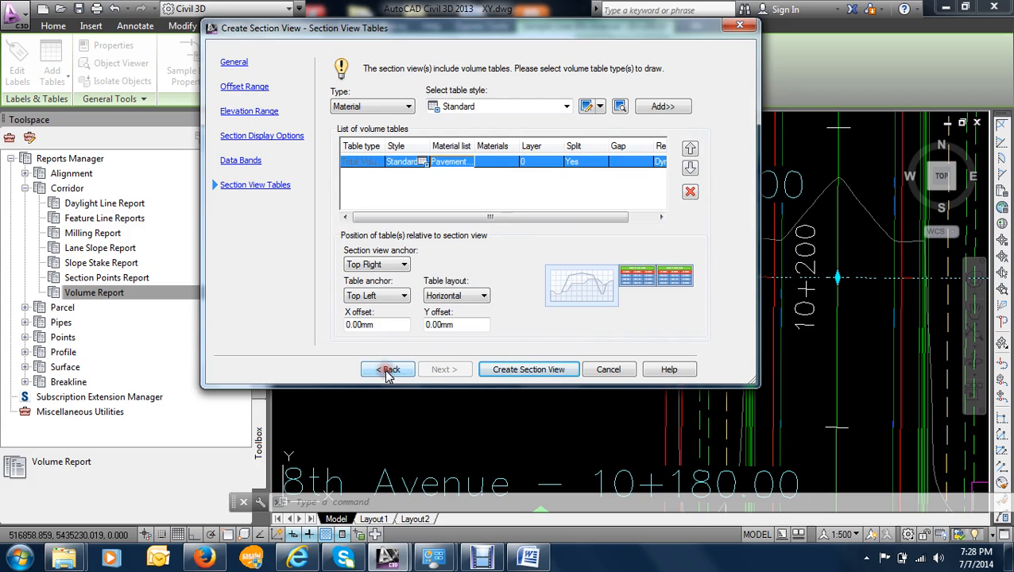
pyautogui.click(385, 371)
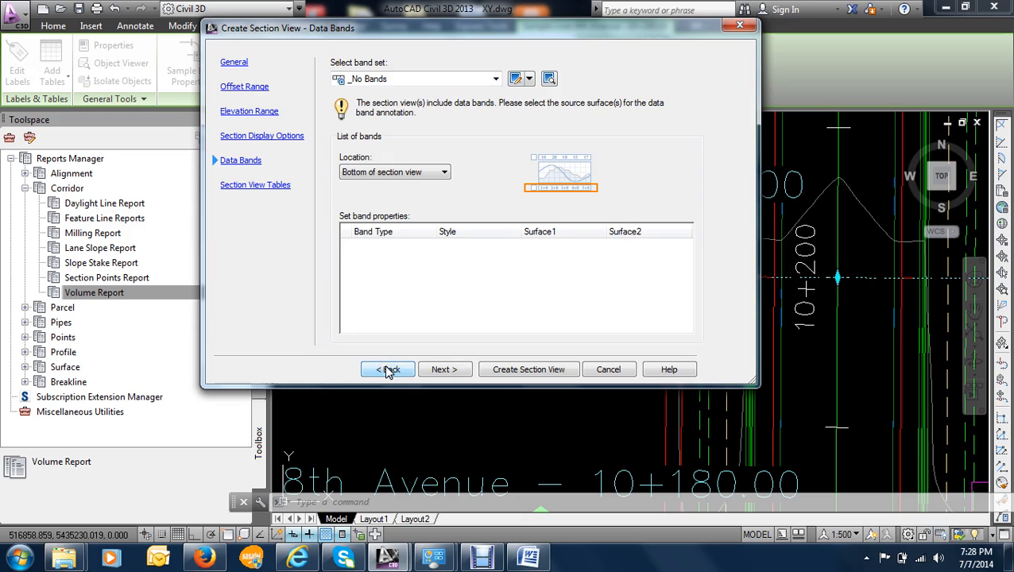
pyautogui.click(388, 370)
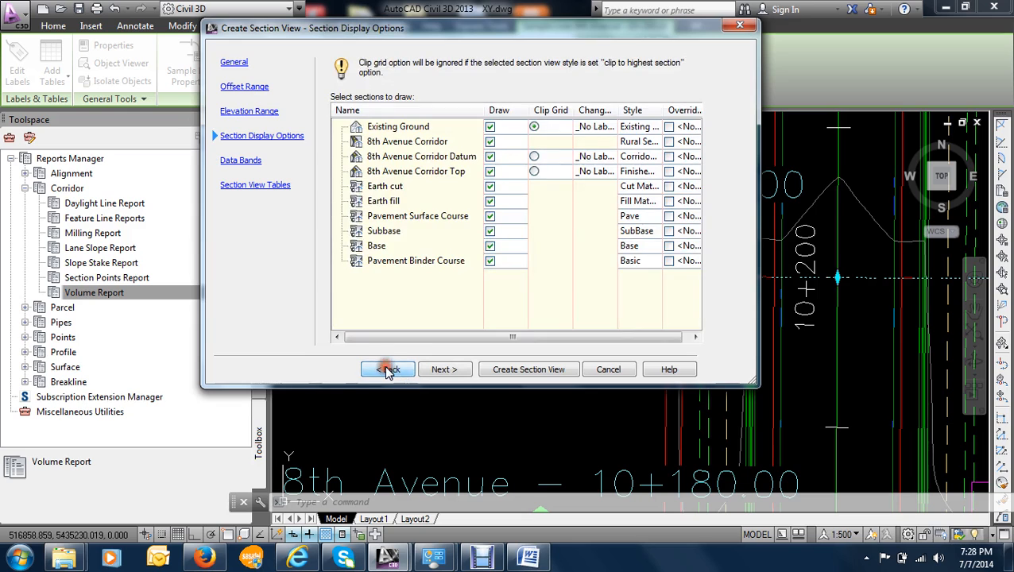
pyautogui.click(490, 188)
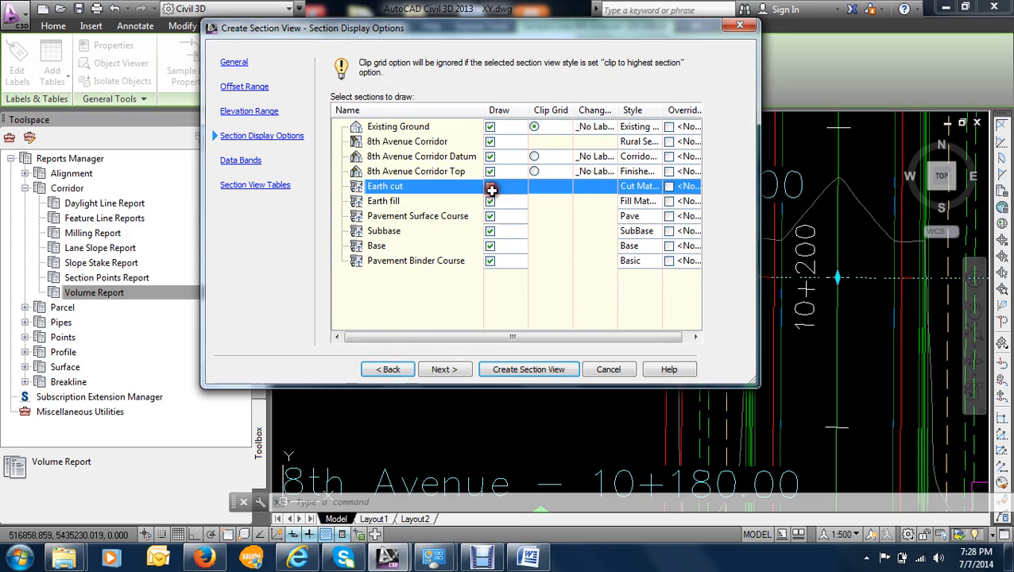
pyautogui.click(491, 203)
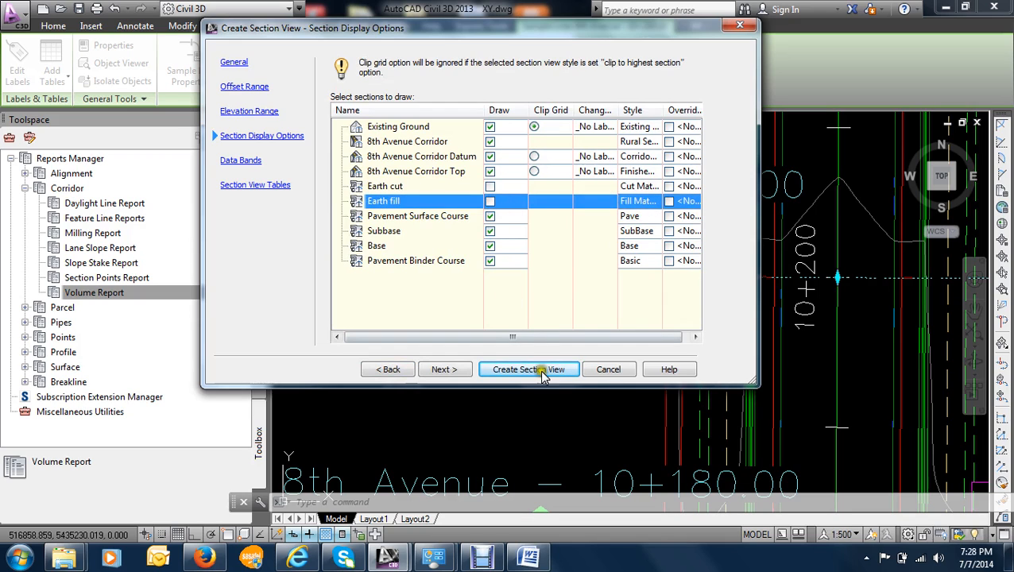
# - Keep the No Bands set and retain Pavement structure as the Total Volume table's material list
pyautogui.click(458, 371)
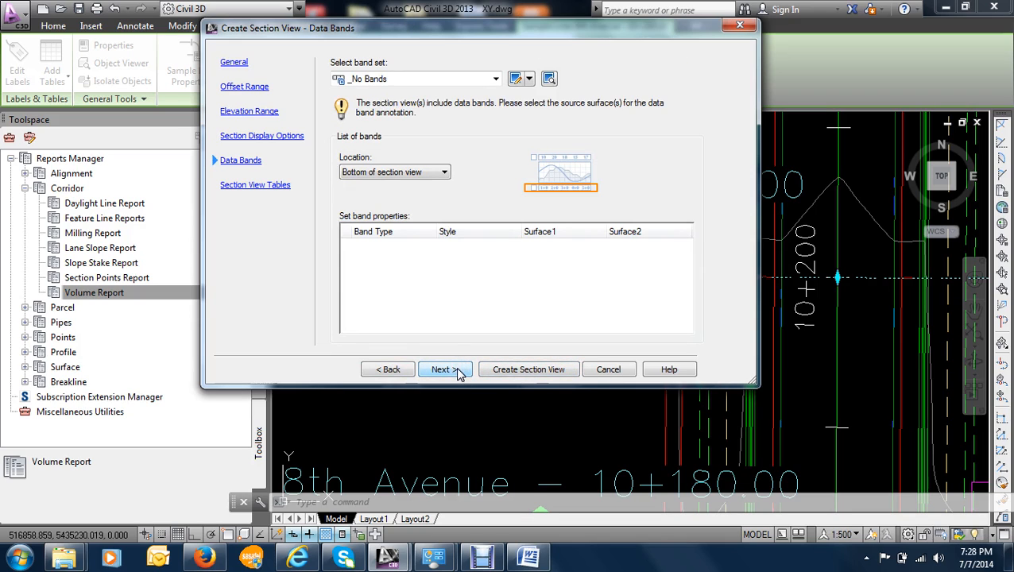
pyautogui.click(458, 371)
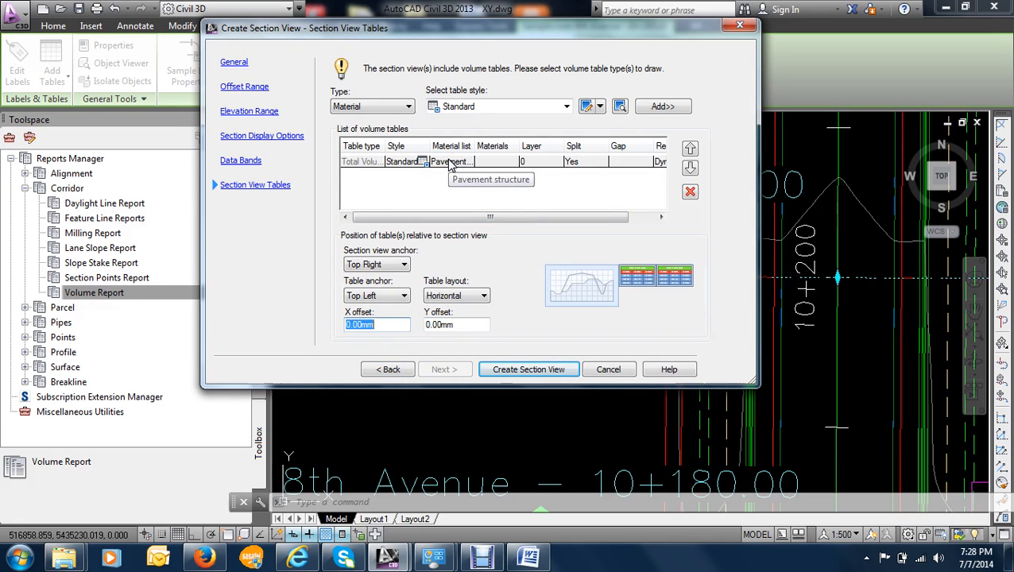
pyautogui.click(449, 163)
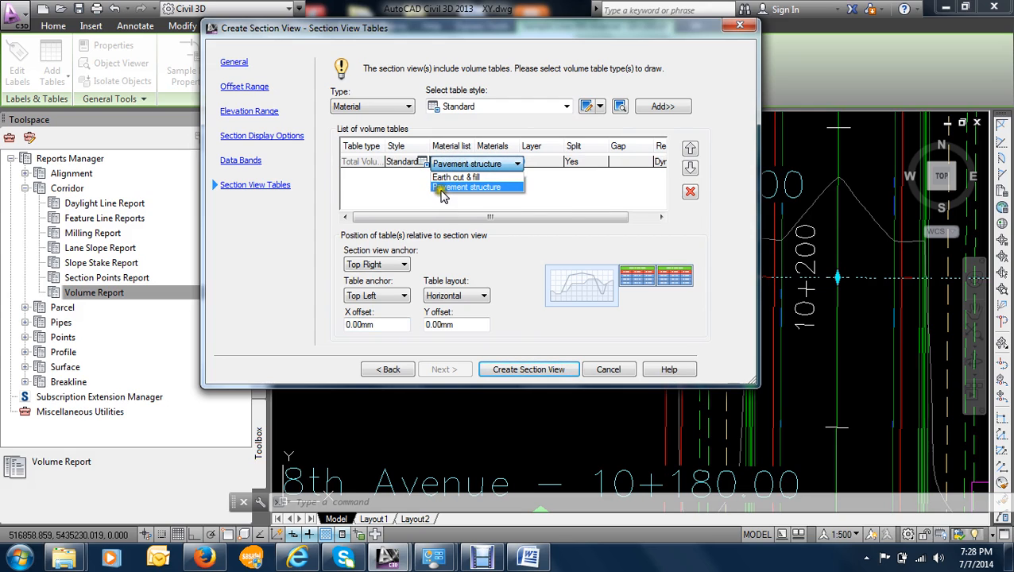
pyautogui.click(442, 187)
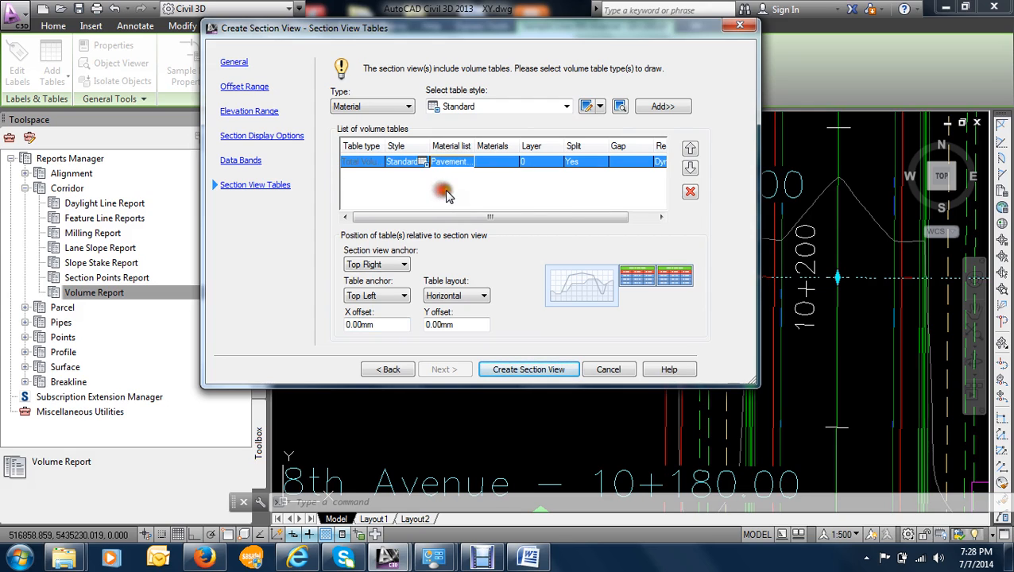
# - Create the section view for station 10+200.00, placing its origin in the empty area above the profile views
pyautogui.click(502, 371)
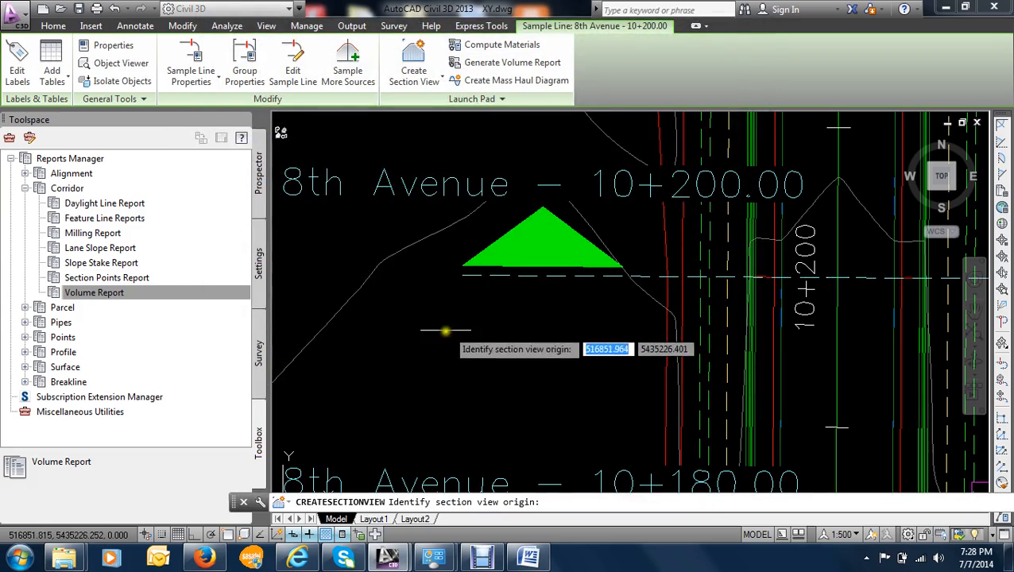
pyautogui.scroll(-15, 429, 355)
pyautogui.scroll(7, 586, 278)
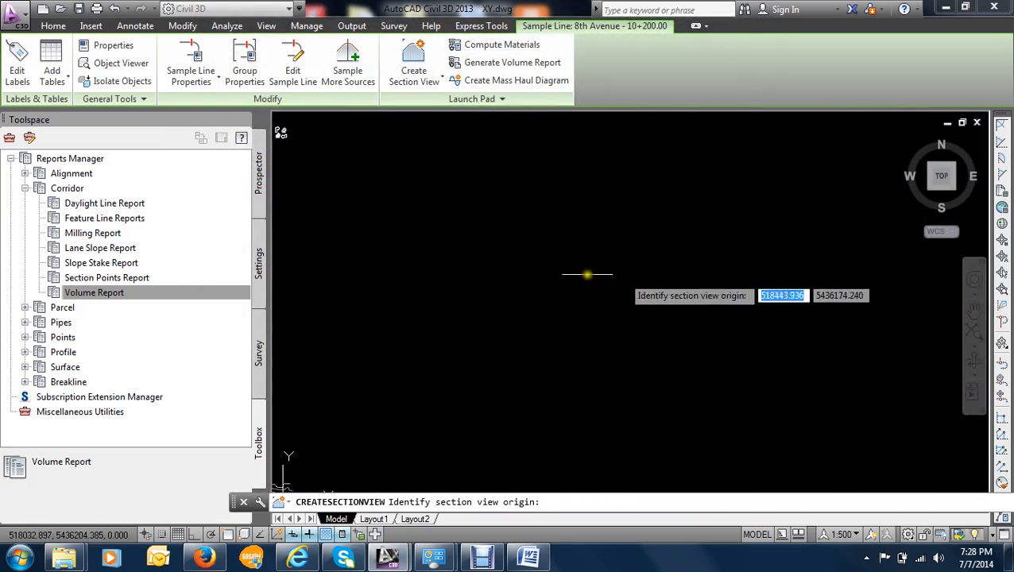
pyautogui.scroll(-3, 509, 295)
pyautogui.click(514, 292)
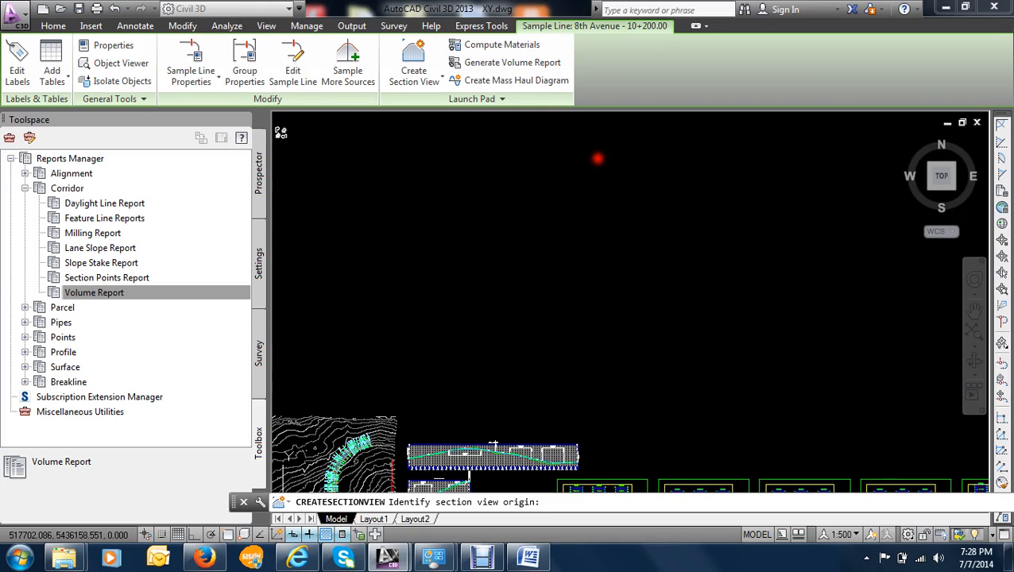
pyautogui.click(509, 295)
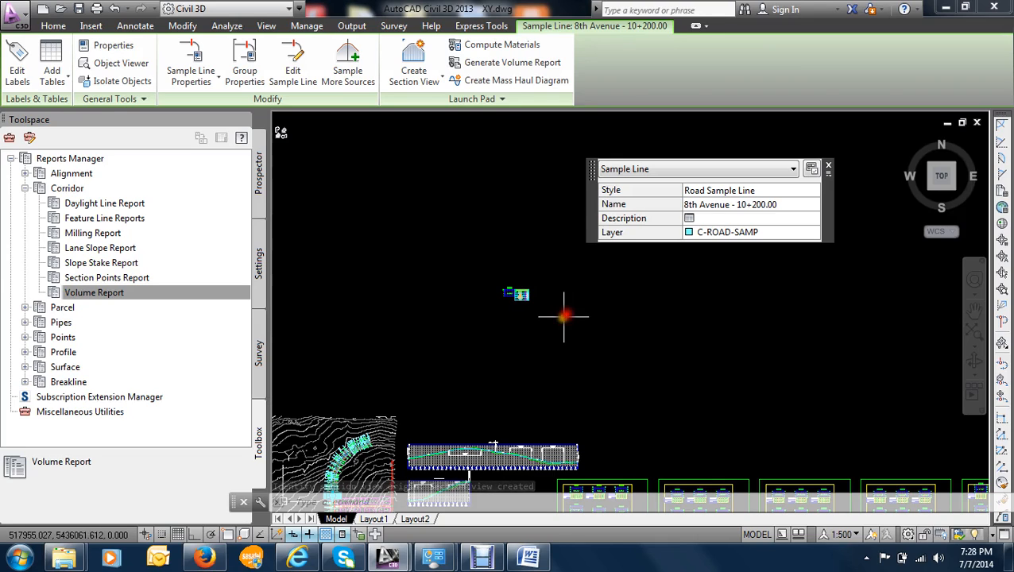
# - Examine the new 10+200.00 section view with its Total Volume table, and compare it with the existing multiple-section sheets
pyautogui.scroll(10, 523, 292)
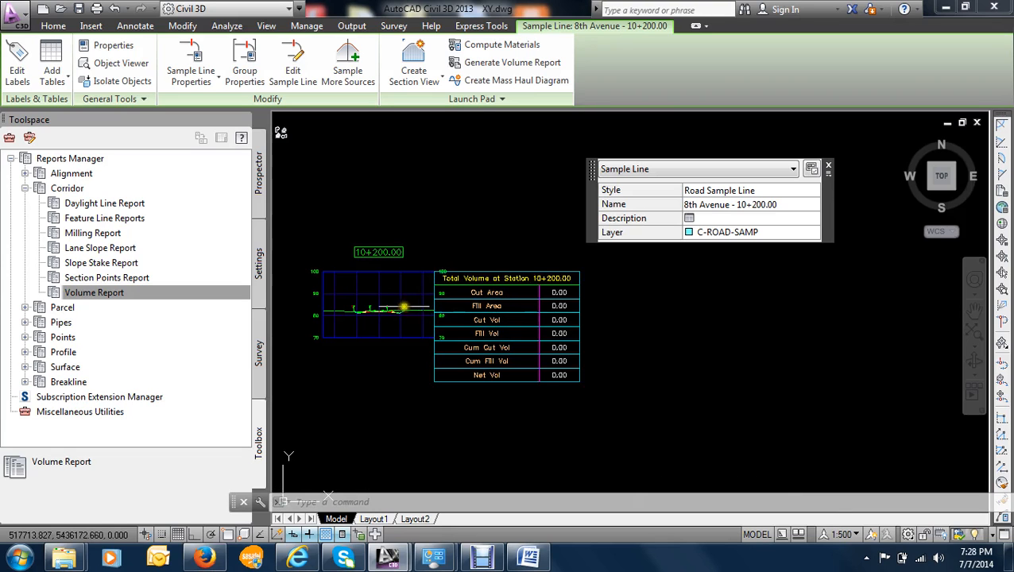
pyautogui.scroll(6, 401, 316)
pyautogui.scroll(-4, 403, 317)
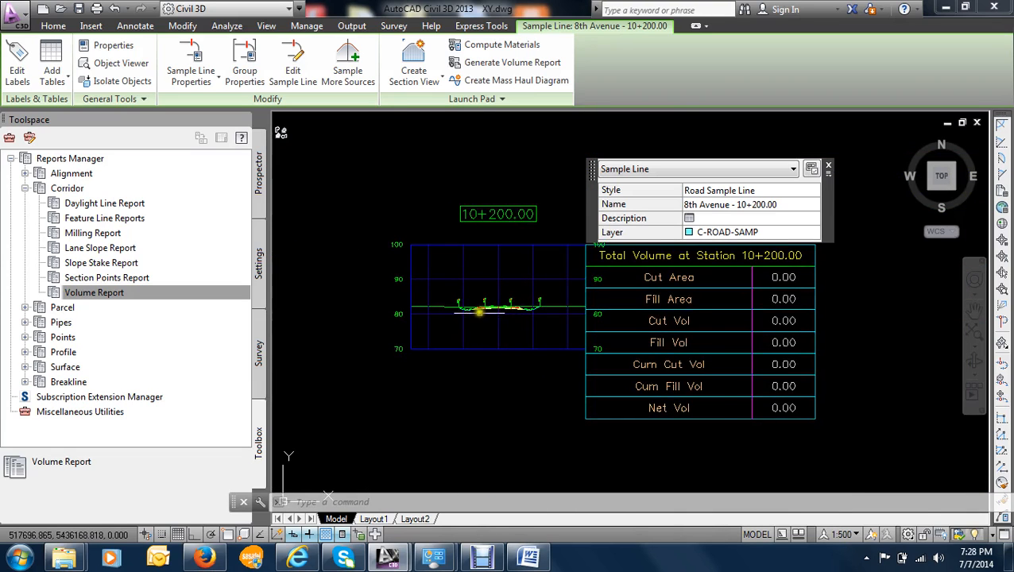
pyautogui.scroll(3, 477, 326)
pyautogui.scroll(-10, 502, 353)
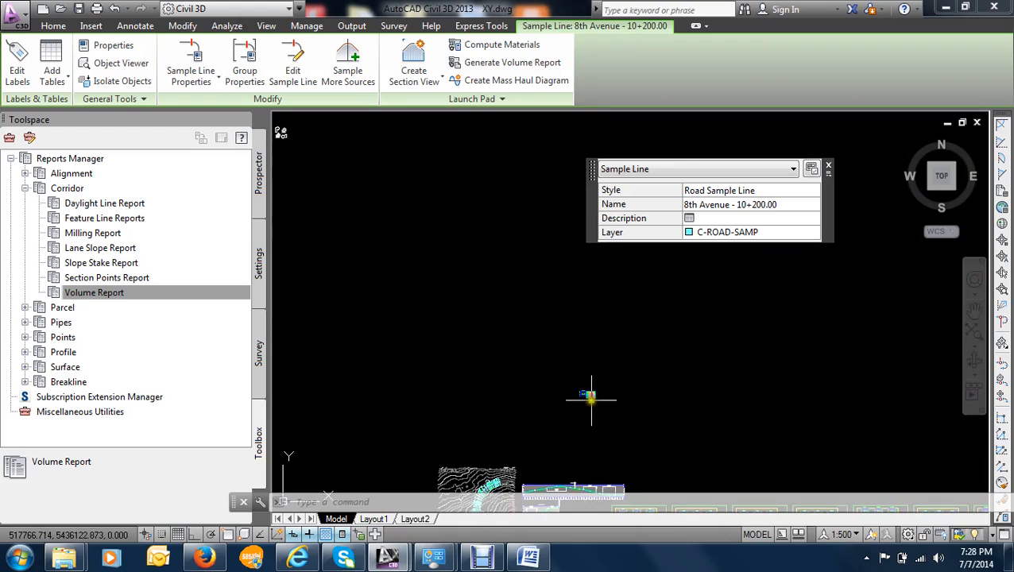
pyautogui.scroll(10, 539, 392)
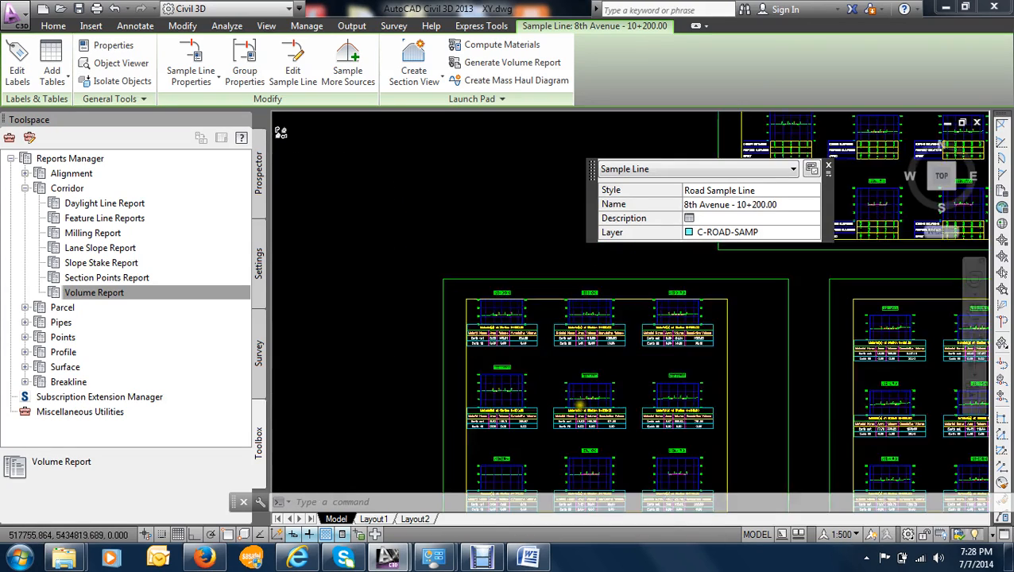
pyautogui.scroll(4, 611, 367)
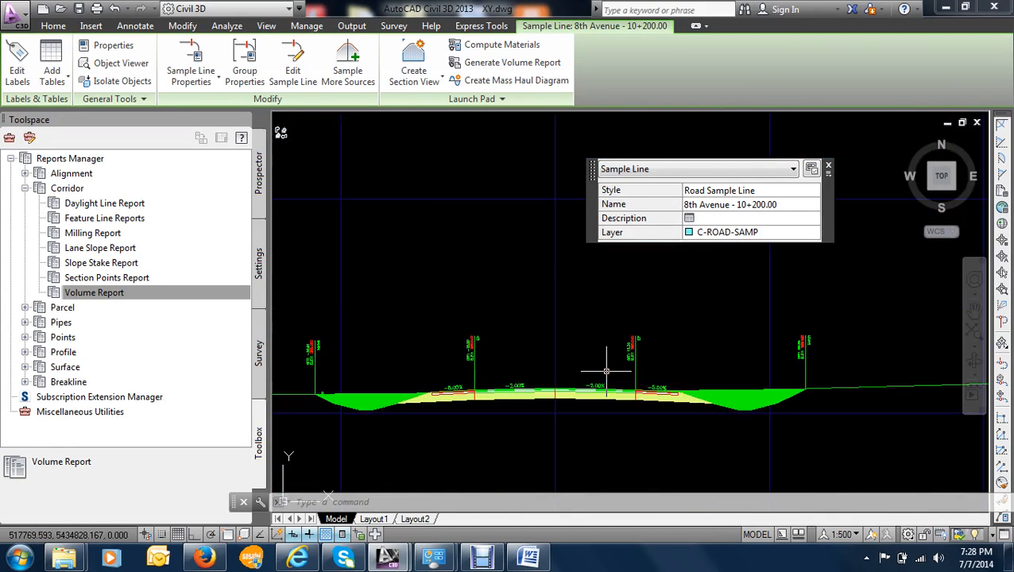
pyautogui.scroll(-3, 607, 371)
pyautogui.scroll(-6, 604, 374)
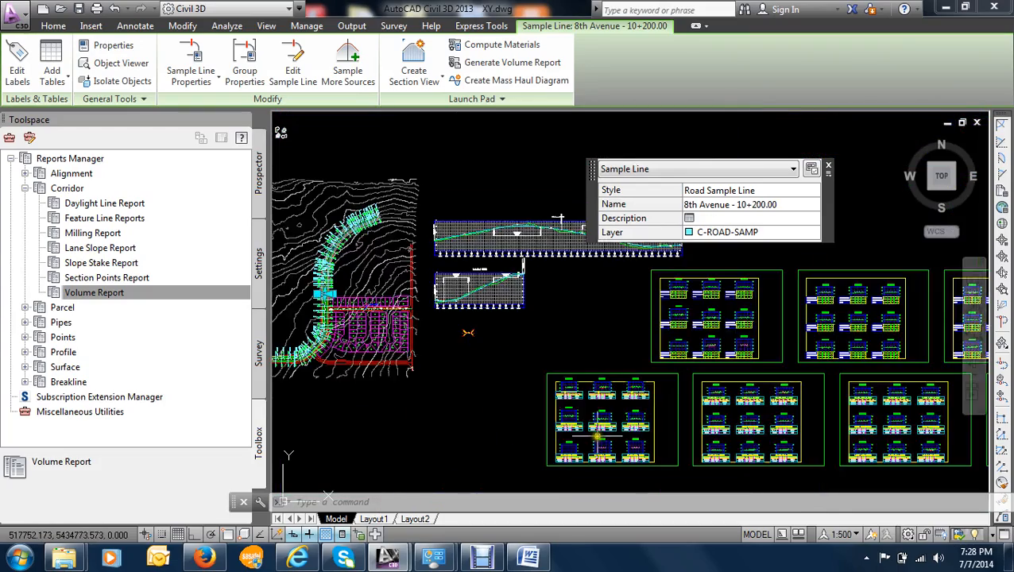
pyautogui.moveTo(468, 332)
pyautogui.mouseDown(button='middle')
pyautogui.moveTo(453, 278)
pyautogui.moveTo(321, 127)
pyautogui.mouseUp(button='middle')
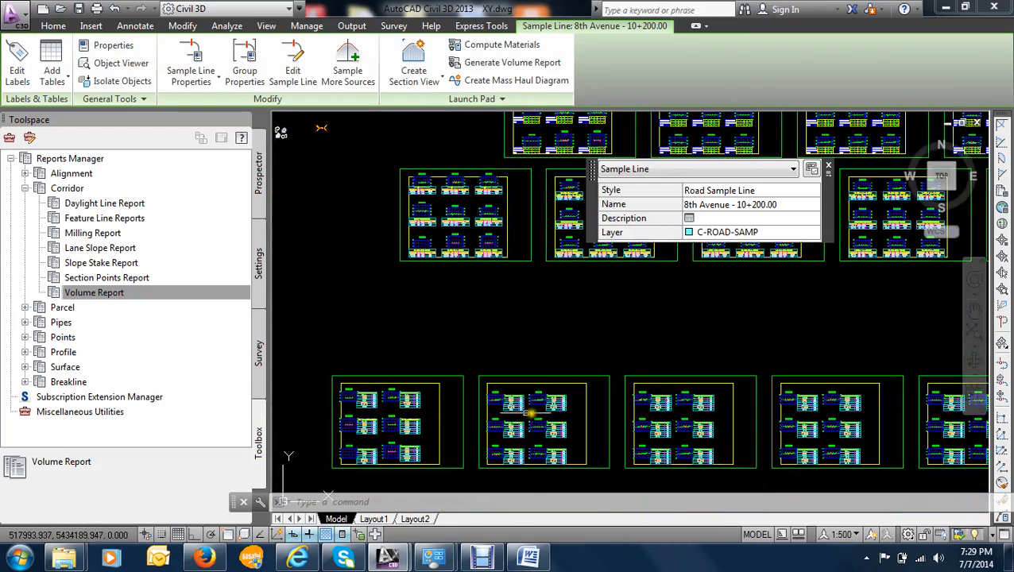
pyautogui.scroll(6, 524, 407)
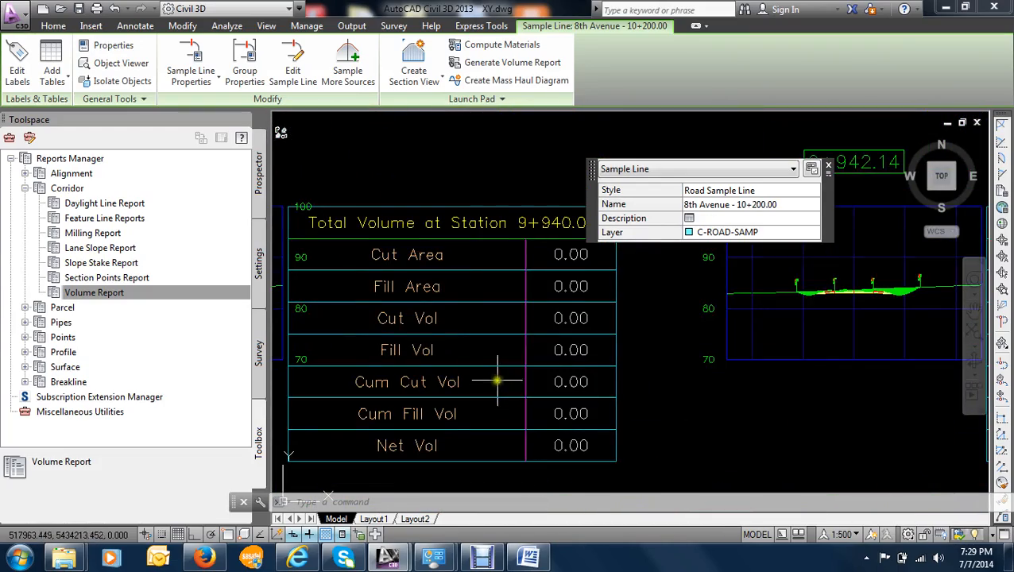
pyautogui.scroll(-8, 497, 382)
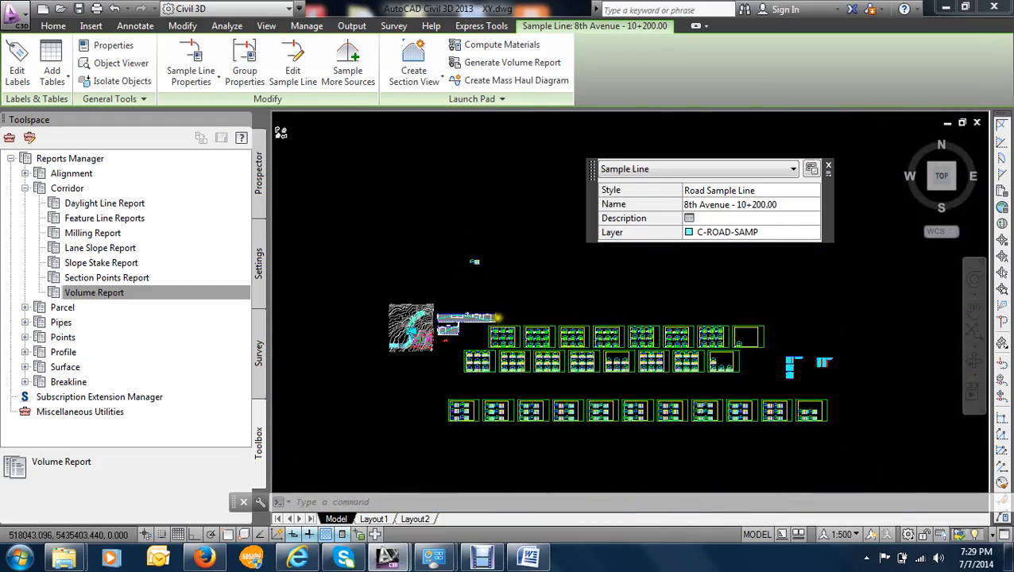
# - Examine the material tables beneath the section views in the middle row of sheets, including station 10+234.29
pyautogui.scroll(8, 618, 327)
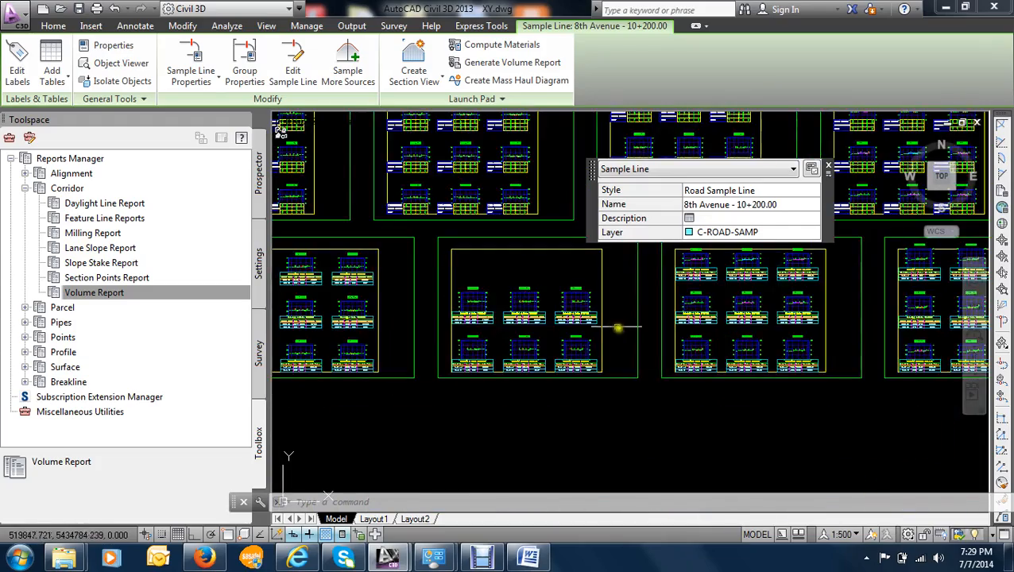
pyautogui.scroll(-2, 619, 327)
pyautogui.scroll(4, 472, 340)
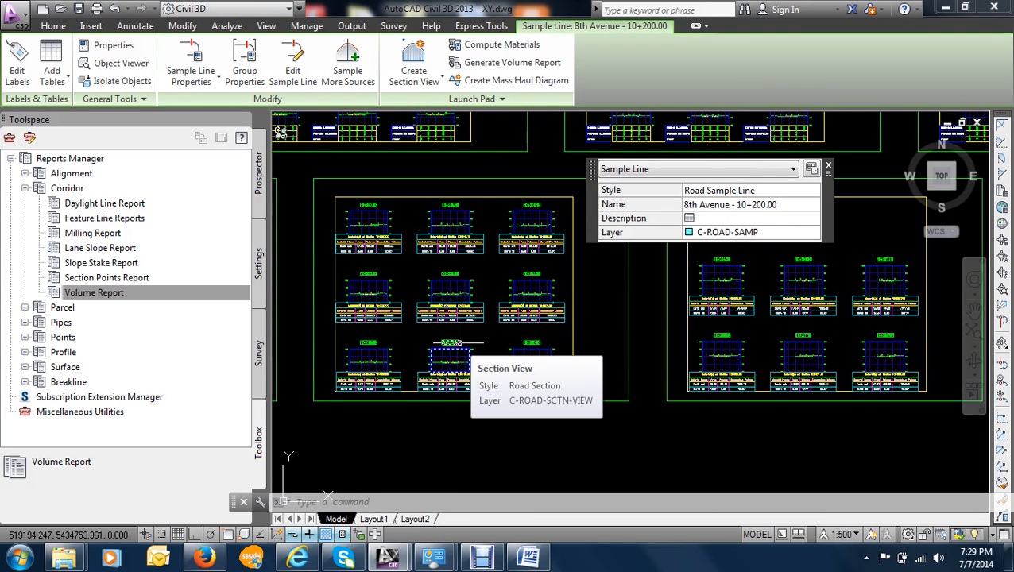
pyautogui.scroll(6, 519, 285)
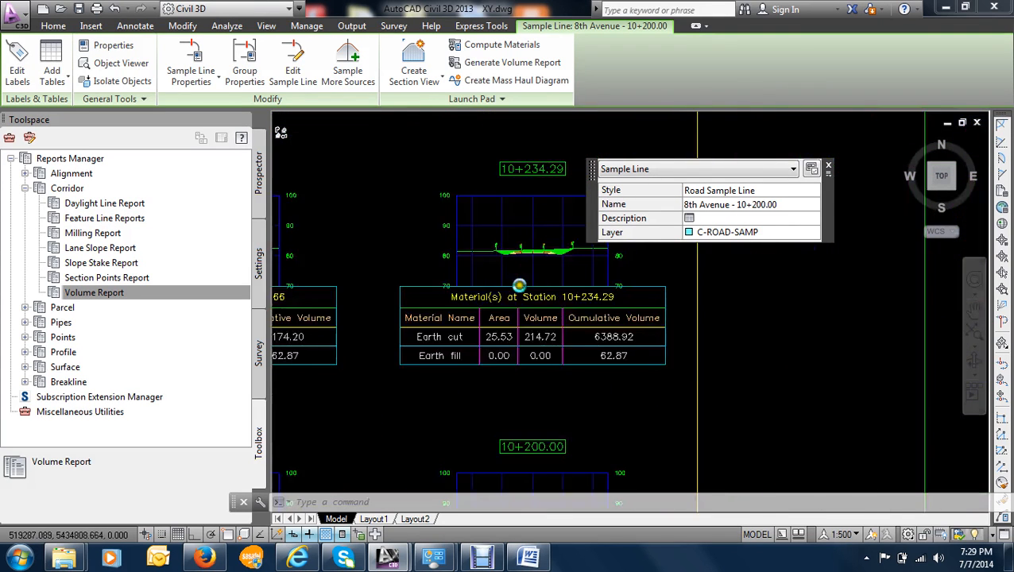
pyautogui.scroll(3, 518, 285)
pyautogui.scroll(-6, 572, 367)
pyautogui.scroll(8, 456, 332)
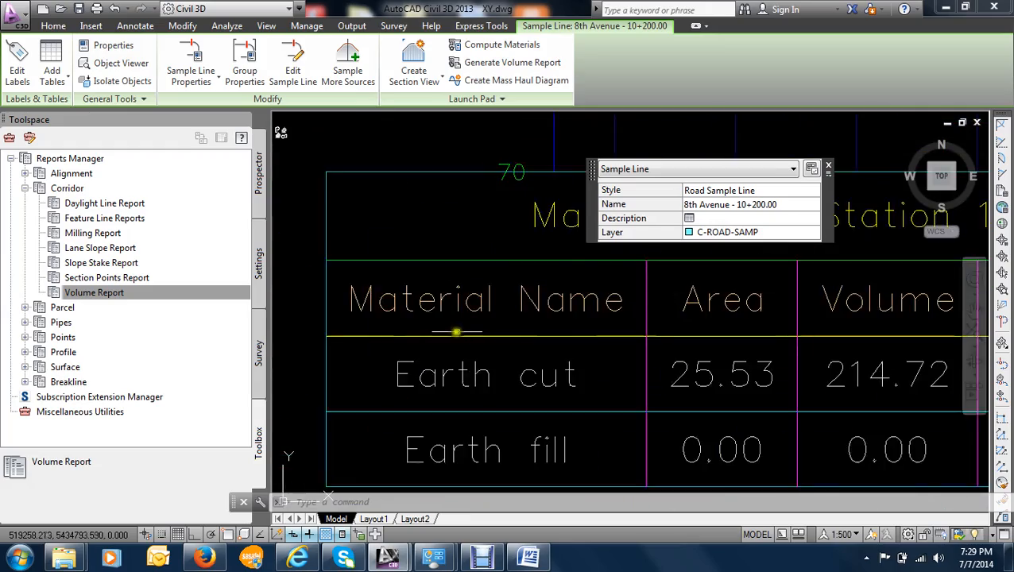
pyautogui.scroll(-15, 439, 321)
pyautogui.moveTo(402, 269); pyautogui.dragTo(636, 292, button='middle')
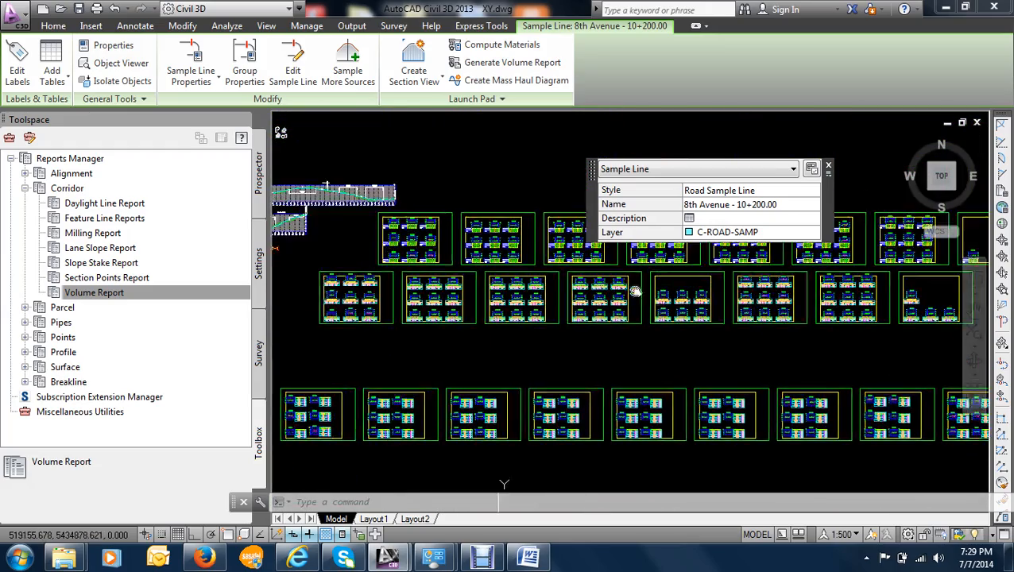
# - Review the 8th Avenue sample lines in plan and the pavement layers in the banded section views around station 9+880.00
pyautogui.scroll(-4, 437, 338)
pyautogui.scroll(6, 372, 321)
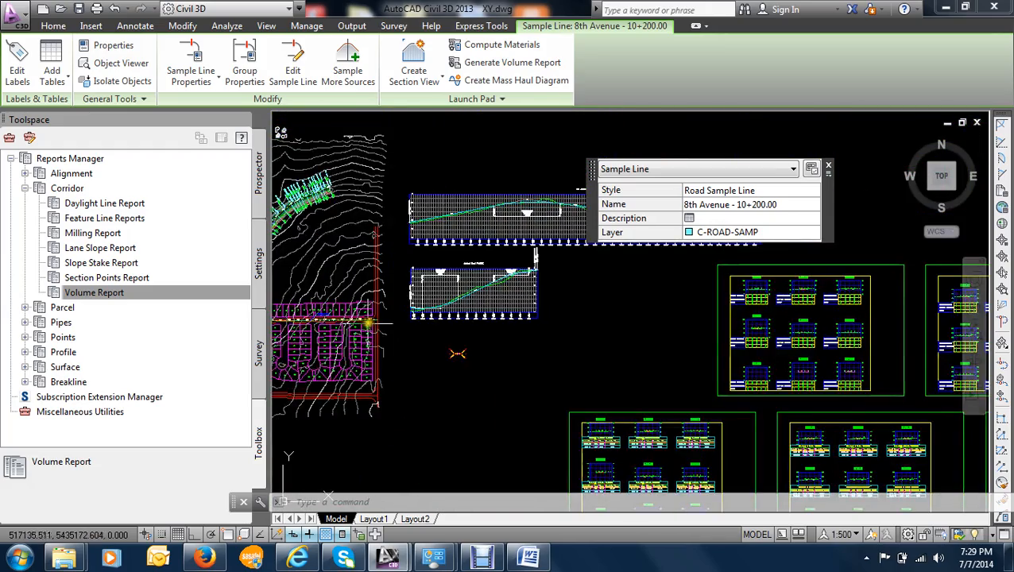
pyautogui.scroll(8, 368, 323)
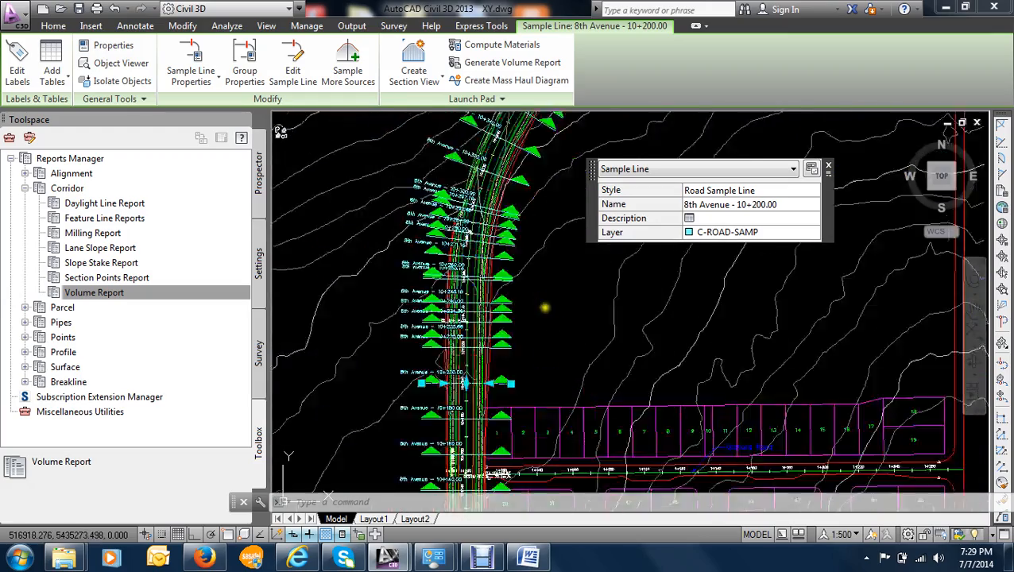
pyautogui.scroll(-10, 602, 312)
pyautogui.moveTo(676, 304); pyautogui.dragTo(515, 315, button='middle')
pyautogui.scroll(5, 663, 337)
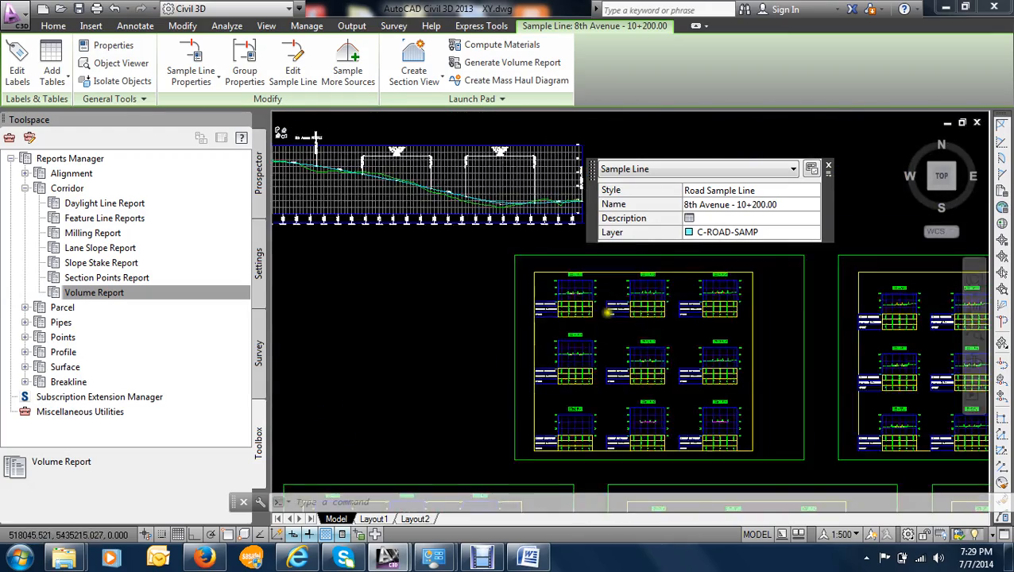
pyautogui.scroll(5, 609, 311)
pyautogui.scroll(-5, 649, 328)
pyautogui.scroll(4, 526, 310)
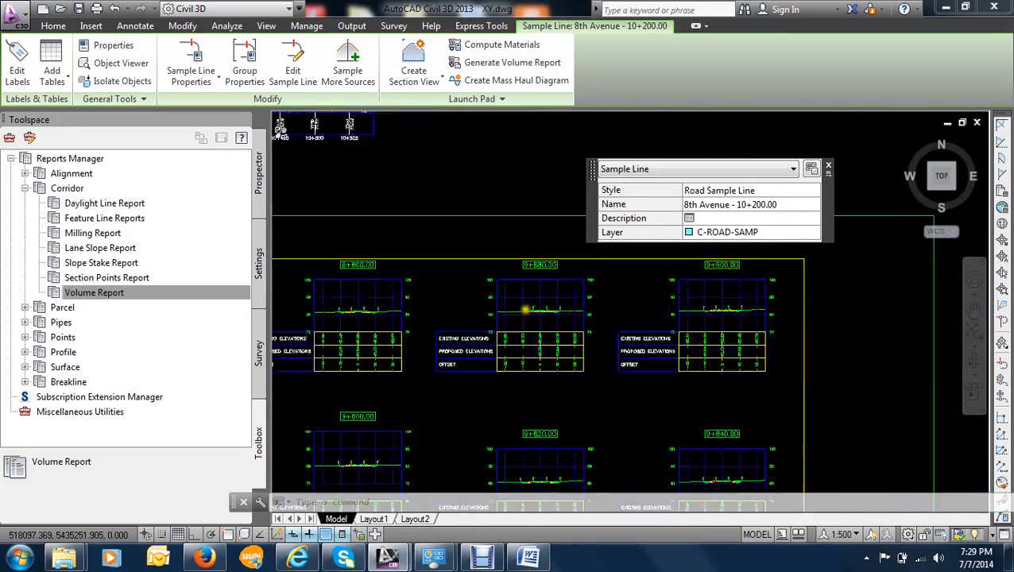
pyautogui.scroll(10, 526, 309)
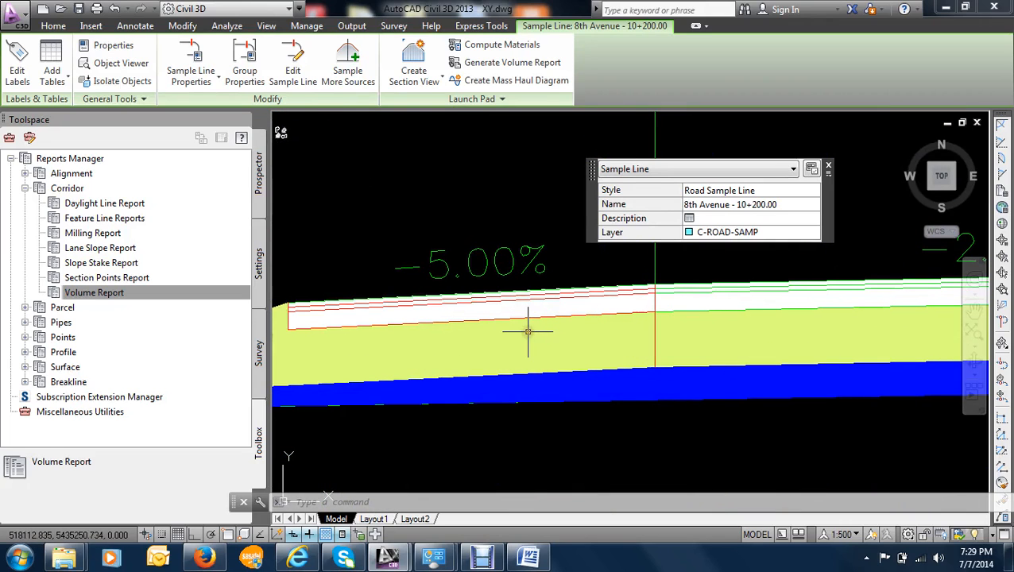
pyautogui.scroll(-10, 545, 317)
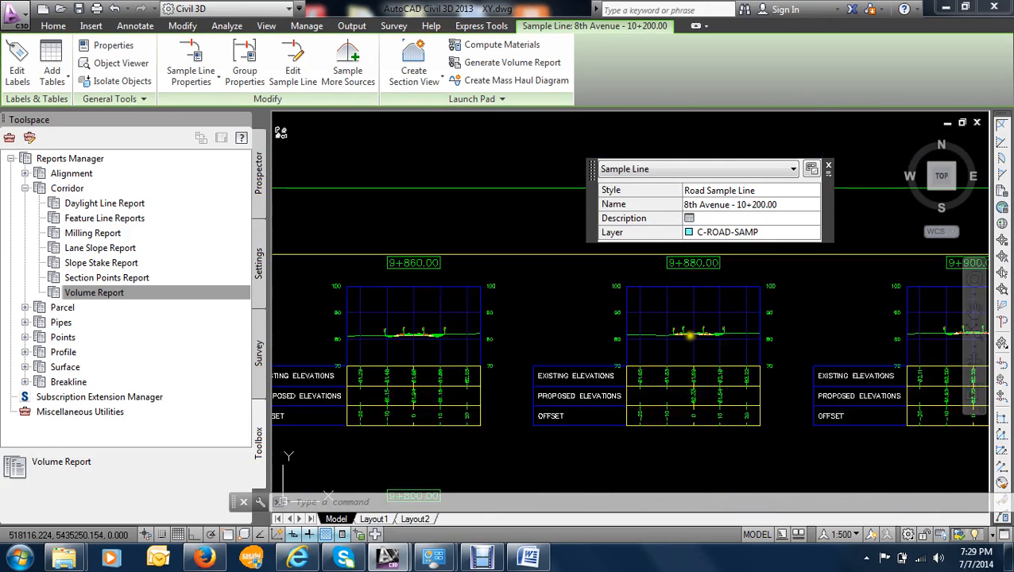
pyautogui.scroll(8, 646, 310)
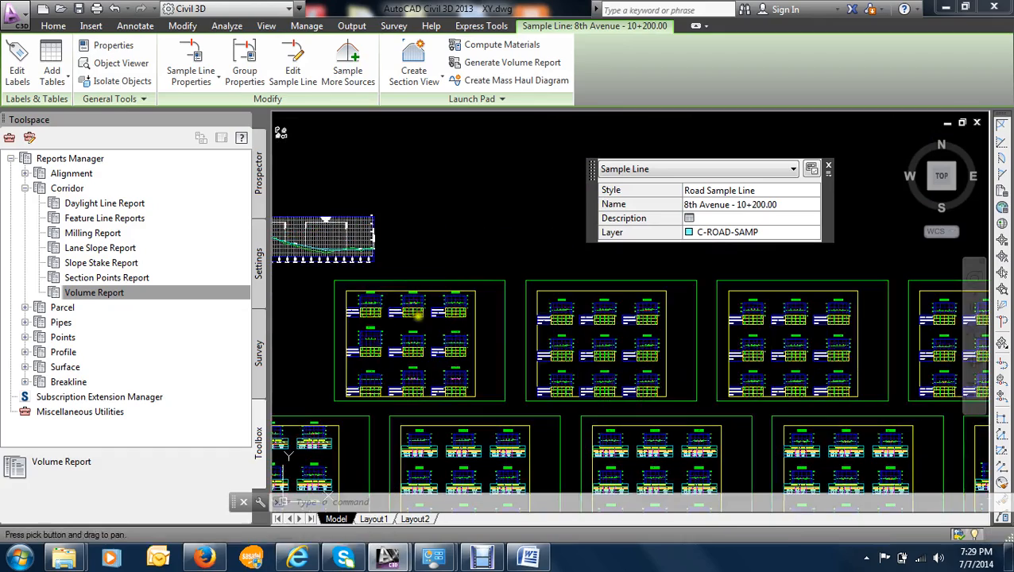
# - Examine the pavement layers and elevation bands in the section views around stations 9+966.57 and 9+940.00
pyautogui.moveTo(632, 334); pyautogui.dragTo(459, 441, button='middle')
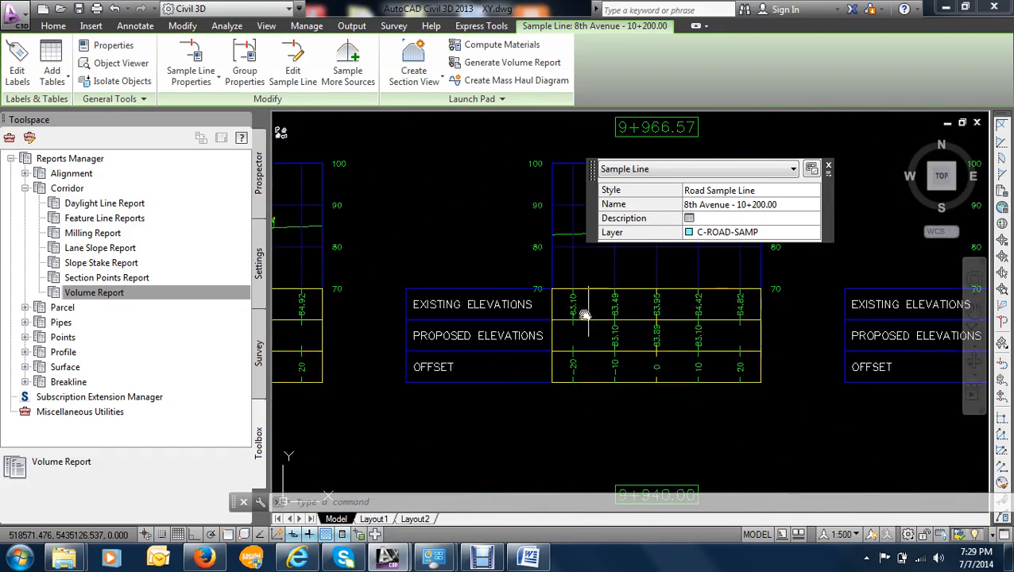
pyautogui.moveTo(584, 315); pyautogui.dragTo(458, 452, button='middle')
pyautogui.scroll(10, 533, 368)
pyautogui.scroll(2, 528, 437)
pyautogui.moveTo(528, 437); pyautogui.dragTo(509, 320, button='middle')
pyautogui.scroll(4, 488, 354)
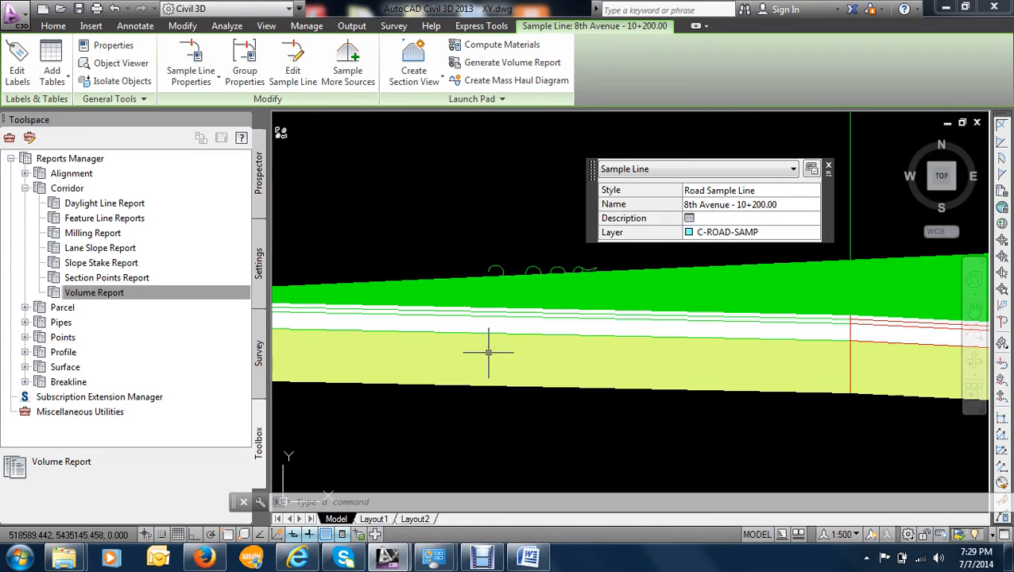
pyautogui.scroll(-4, 383, 285)
pyautogui.scroll(-6, 389, 294)
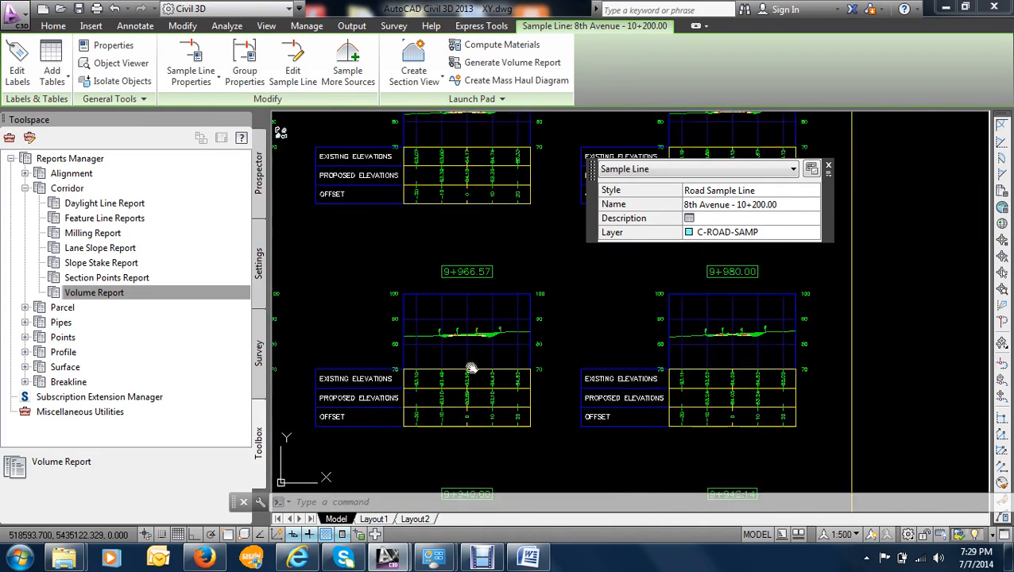
pyautogui.scroll(6, 450, 334)
pyautogui.scroll(3, 451, 334)
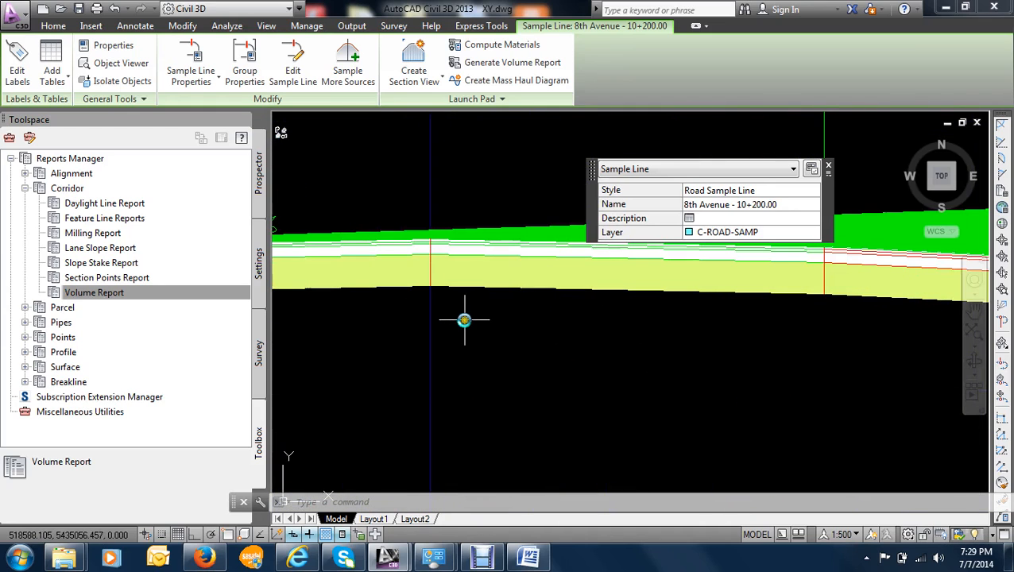
# - Inspect the properties of the yellow layer beneath the pavement in the 9+940.00 section view, close the Toolspace, and clear the selection
pyautogui.click(464, 273)
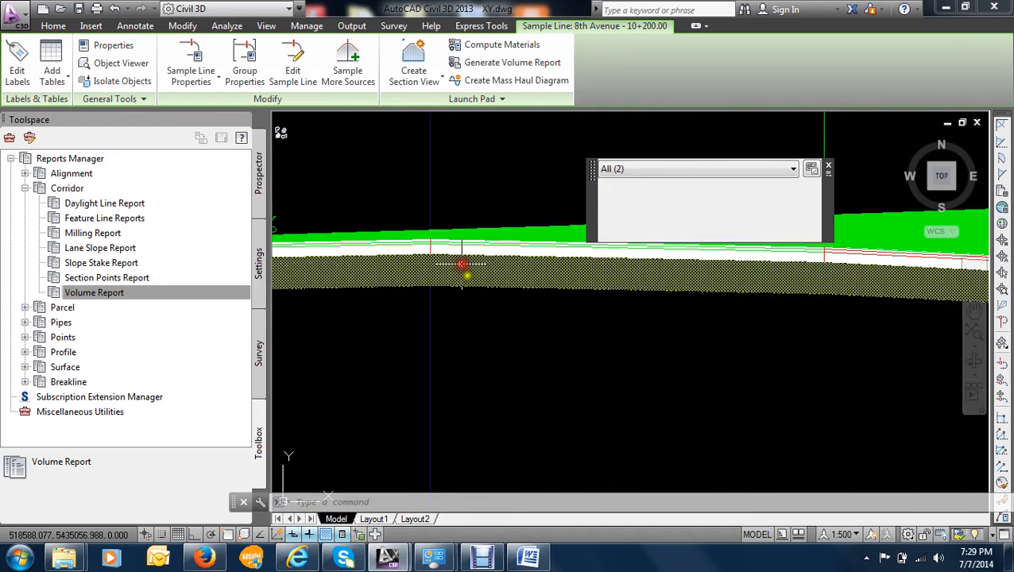
pyautogui.click(477, 294)
pyautogui.write('PR')
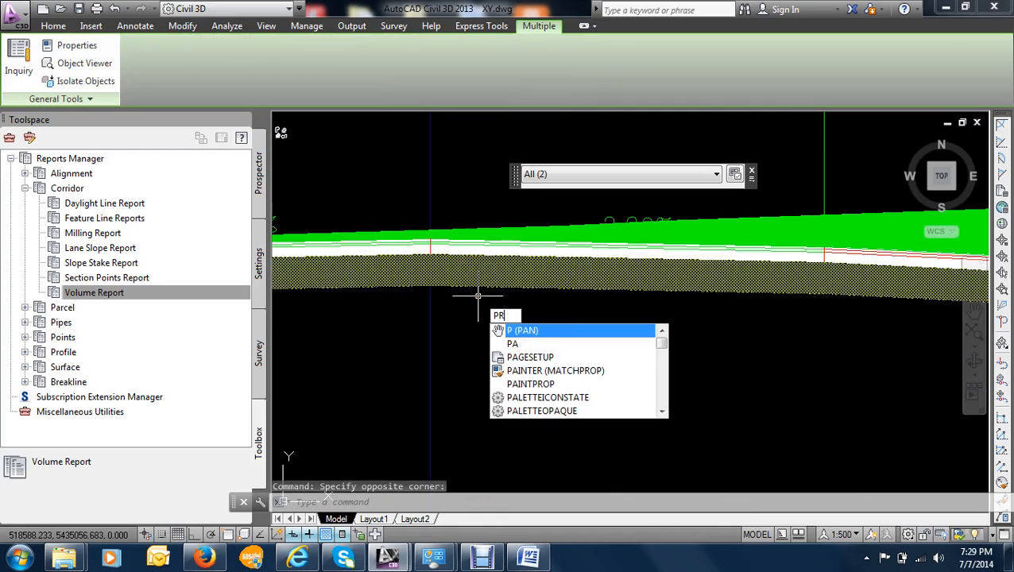
pyautogui.press('Return')
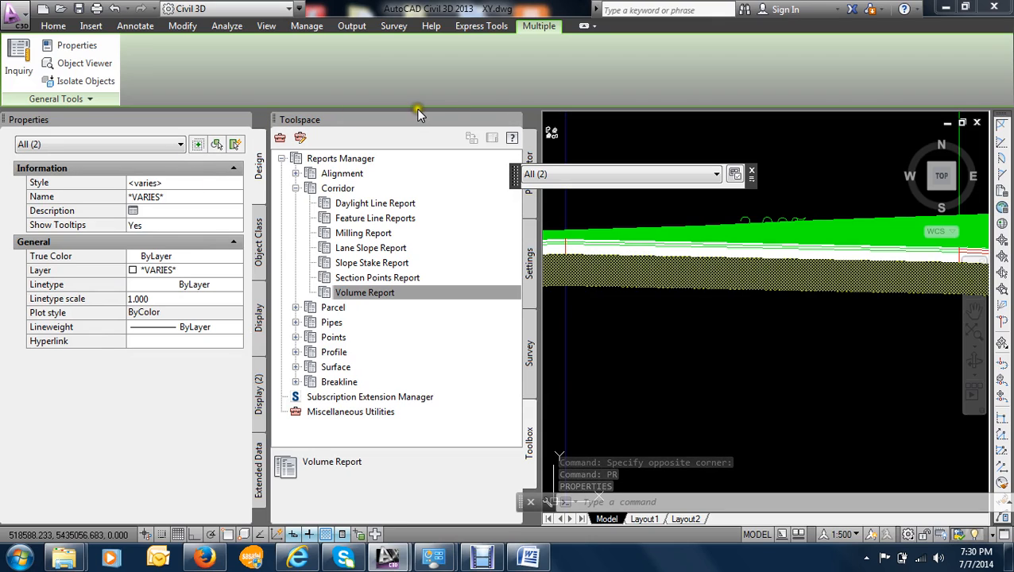
pyautogui.click(514, 121)
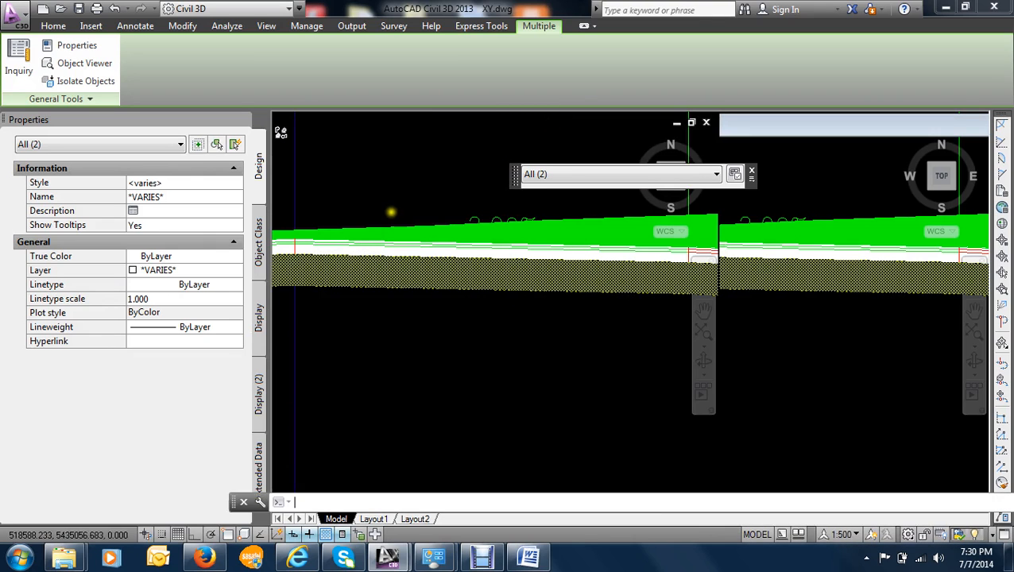
pyautogui.press('Escape')
# - Examine the pavement layers and the material table of the 10+100.00 section view
pyautogui.scroll(-15, 516, 236)
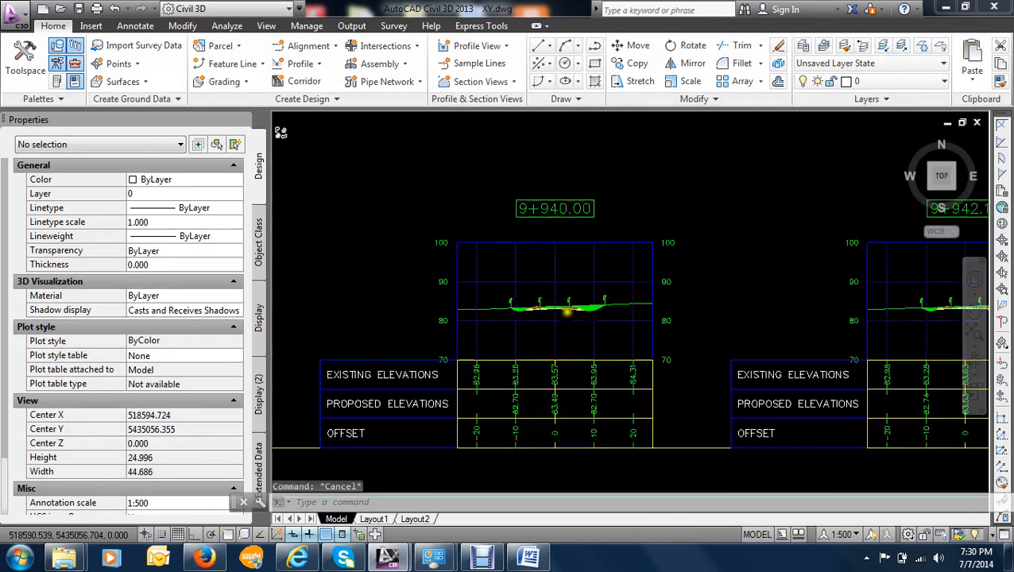
pyautogui.scroll(4, 492, 394)
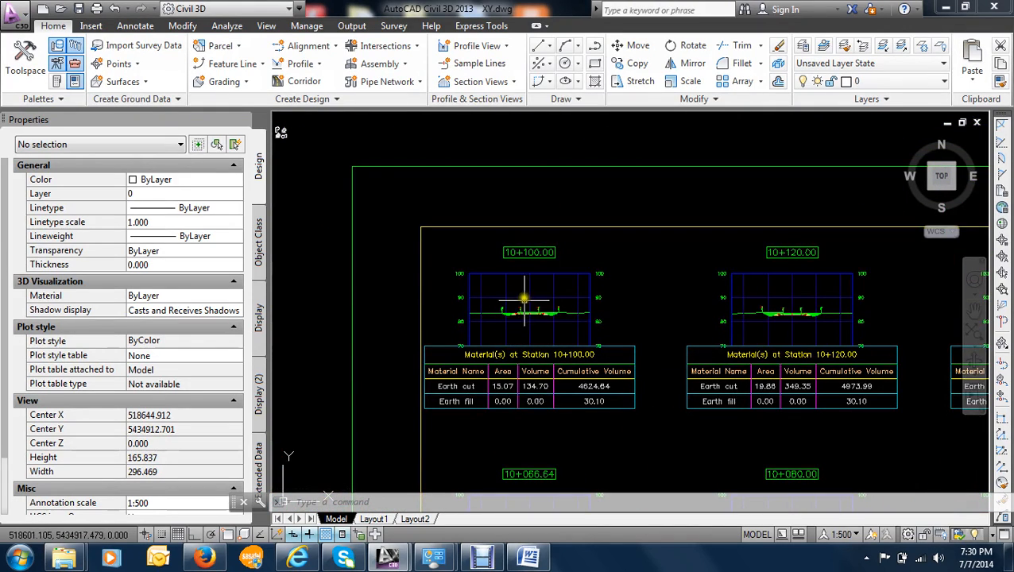
pyautogui.scroll(8, 525, 288)
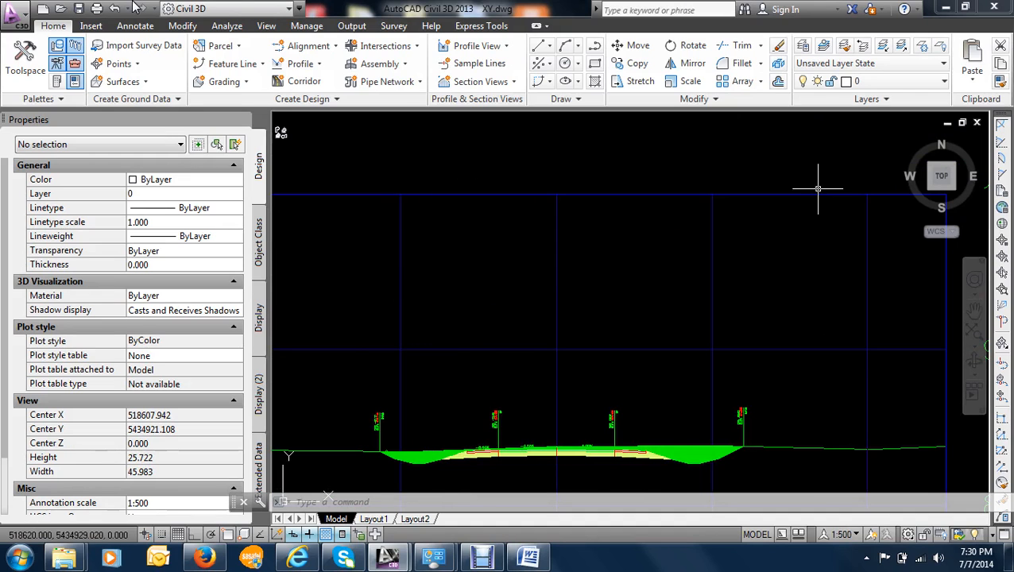
pyautogui.scroll(-6, 511, 371)
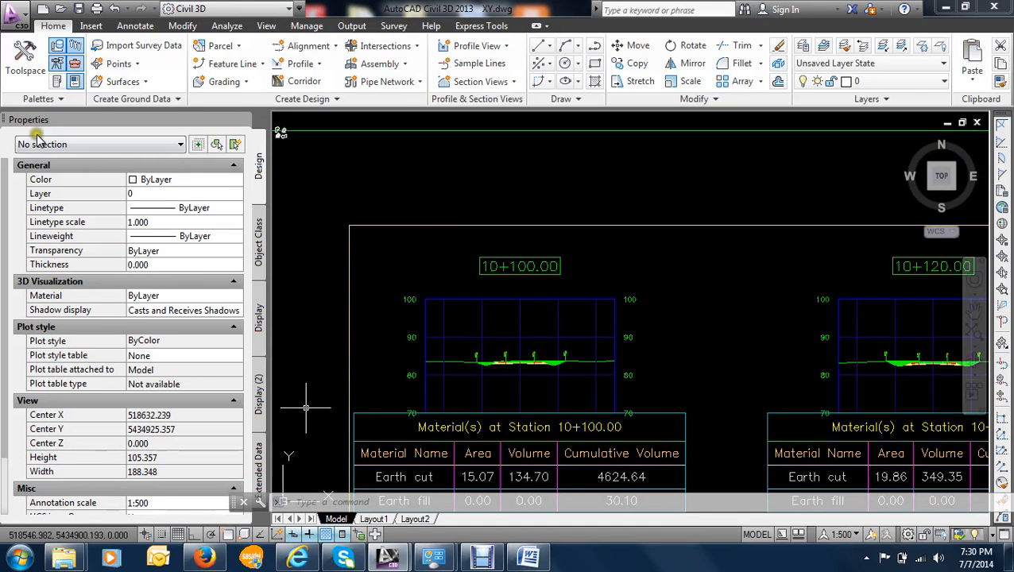
# - Replace the Properties palette with the Toolspace, collapse the Reports Manager, and select the Pavement structure quantity takeoff criteria in the drawing settings
pyautogui.click(244, 122)
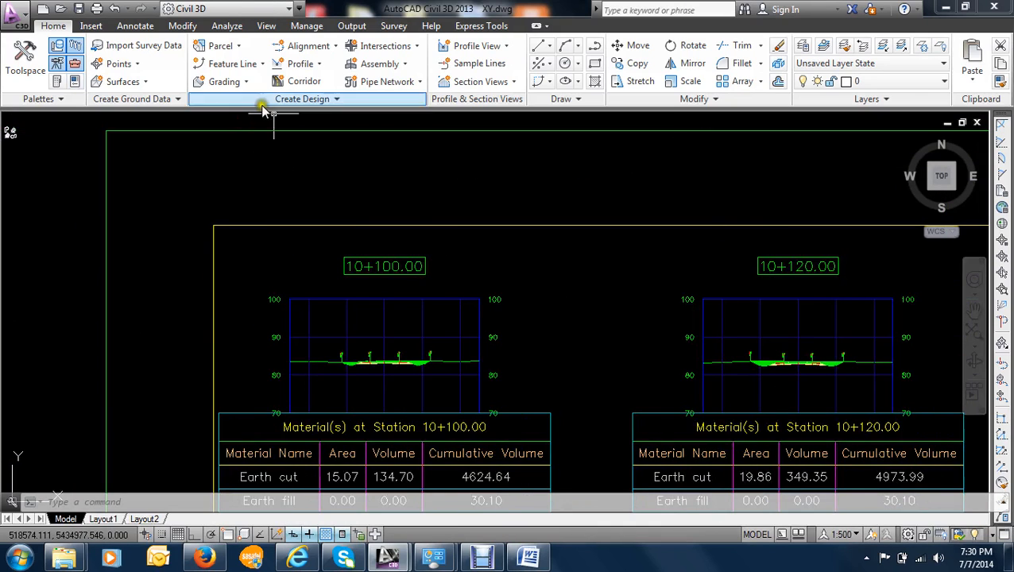
pyautogui.click(28, 71)
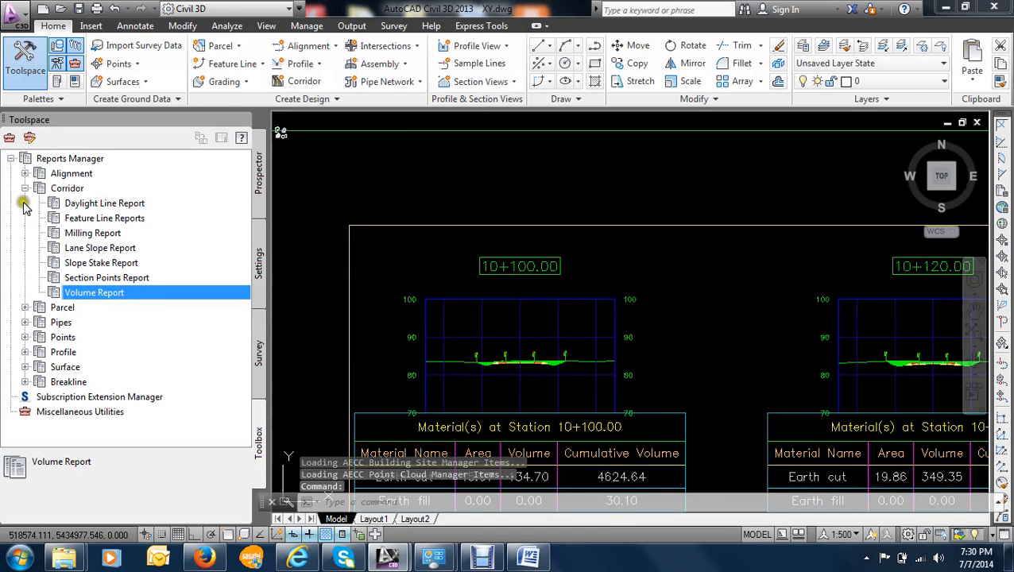
pyautogui.click(25, 188)
pyautogui.click(10, 158)
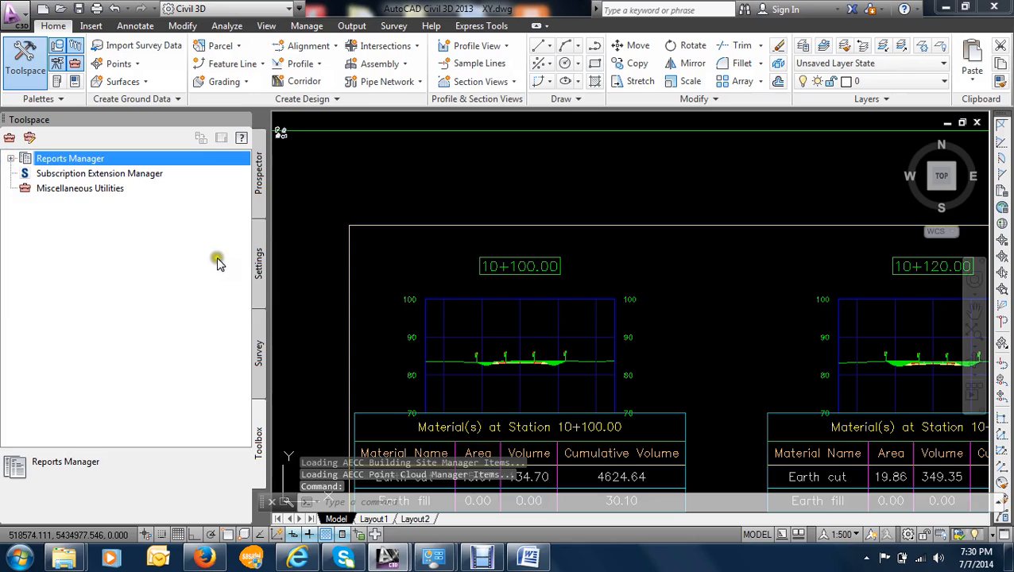
pyautogui.click(258, 259)
pyautogui.click(127, 429)
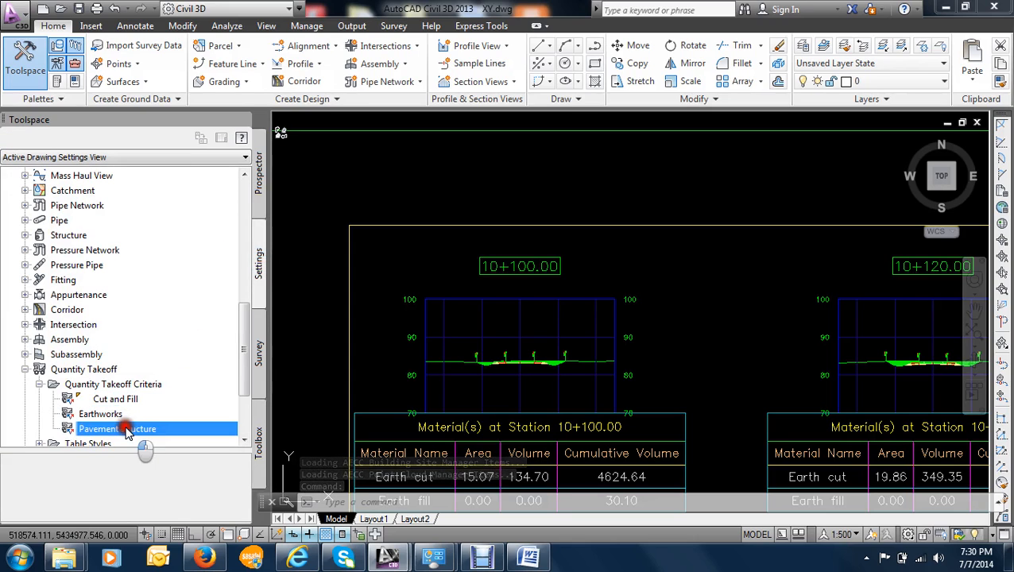
# - Examine the section view and material table at station 10+245.16 among the sheets with earth cut and fill tables
pyautogui.click(697, 324)
pyautogui.scroll(-4, 731, 385)
pyautogui.scroll(-3, 736, 389)
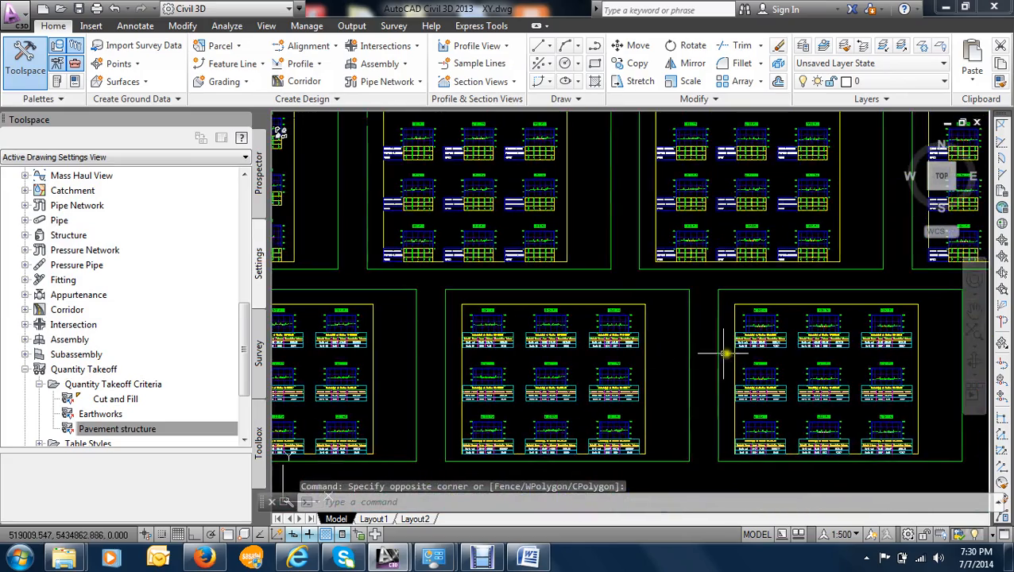
pyautogui.scroll(5, 834, 320)
pyautogui.moveTo(862, 298); pyautogui.dragTo(690, 367, button='middle')
pyautogui.scroll(6, 778, 345)
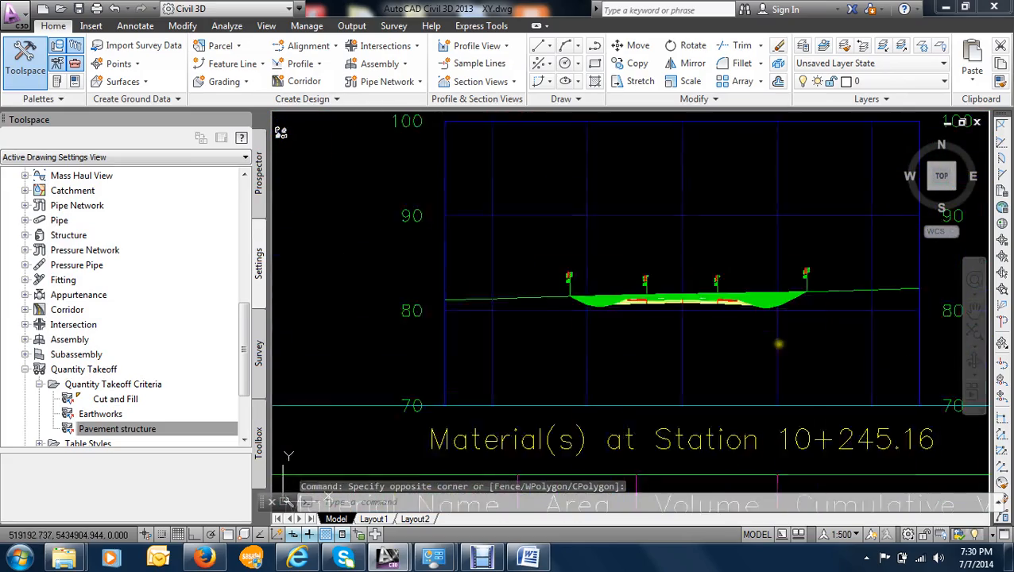
pyautogui.scroll(5, 675, 285)
pyautogui.scroll(-10, 675, 285)
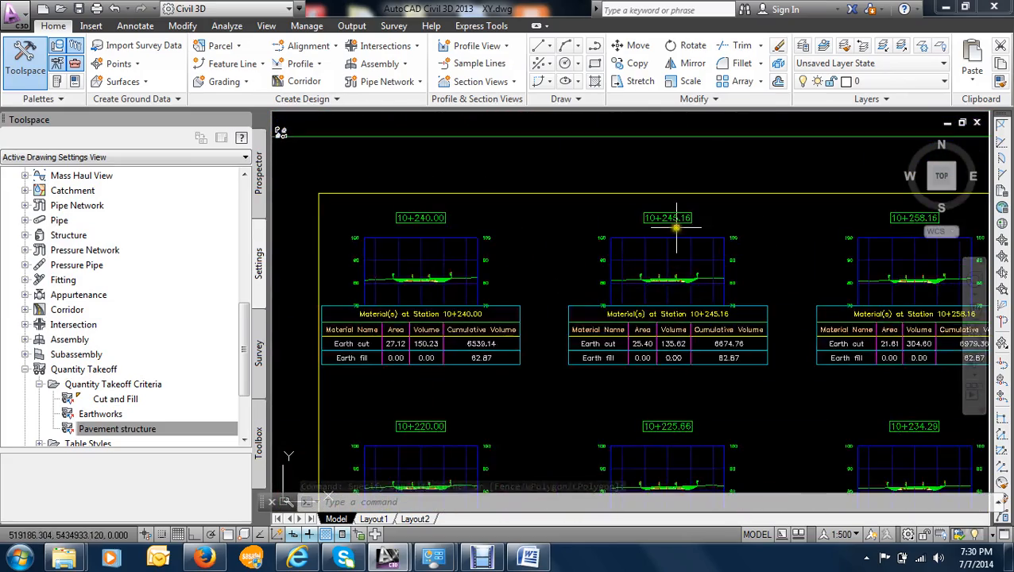
# - Identify the subbase material section and the corridor section in the banded section view at station 10+220.00
pyautogui.scroll(8, 627, 318)
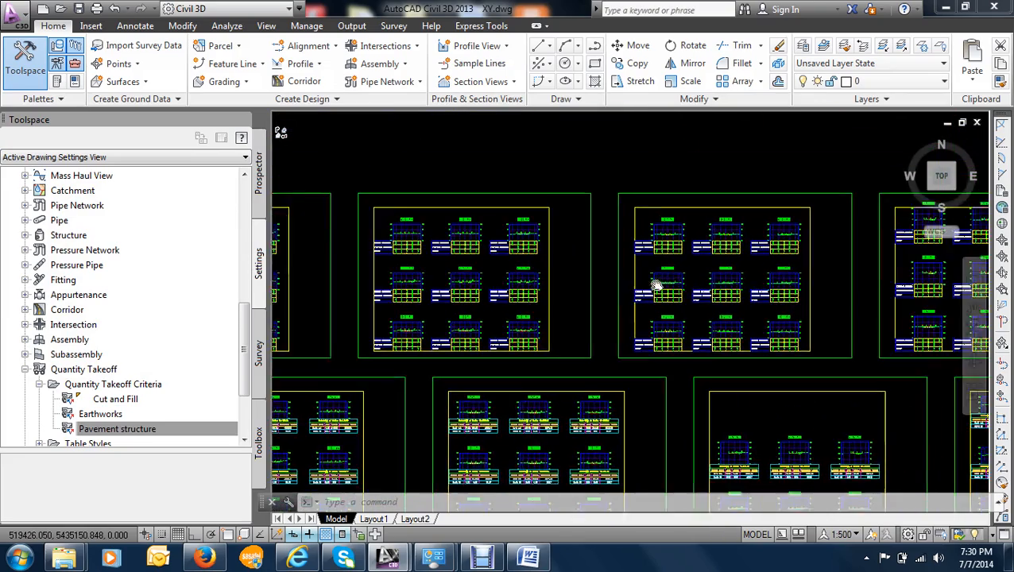
pyautogui.scroll(6, 507, 190)
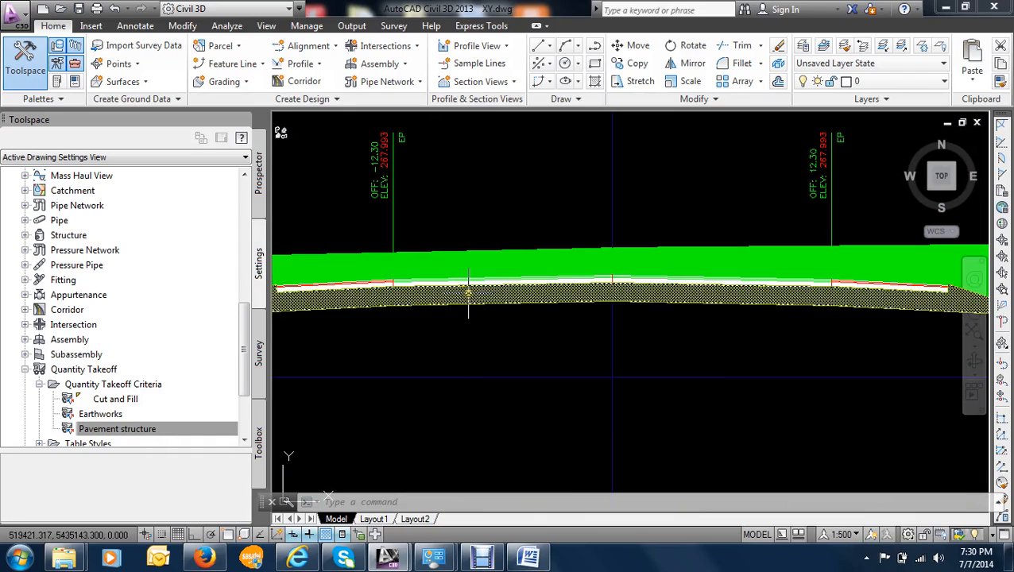
pyautogui.moveTo(468, 292)
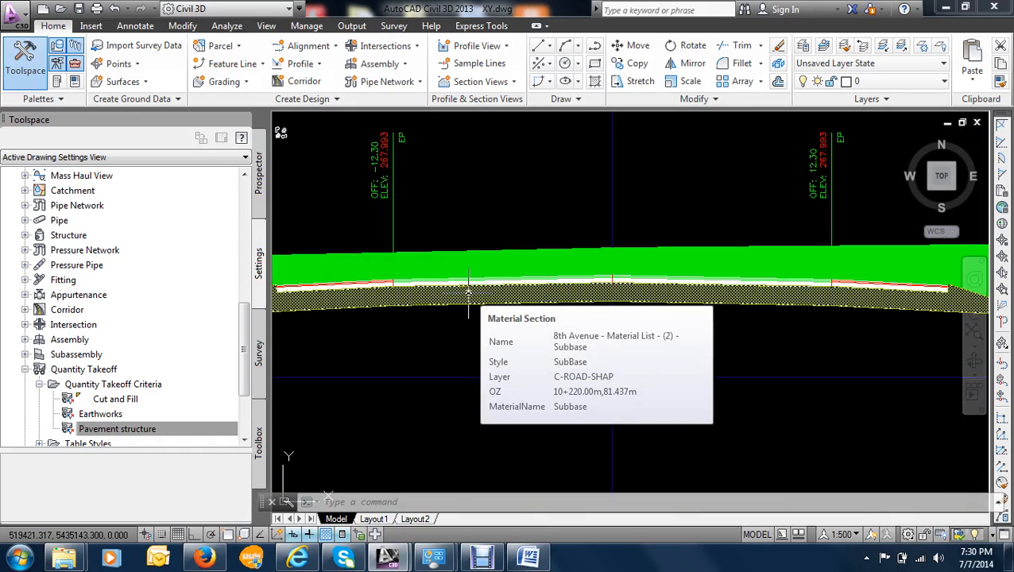
pyautogui.scroll(5, 478, 286)
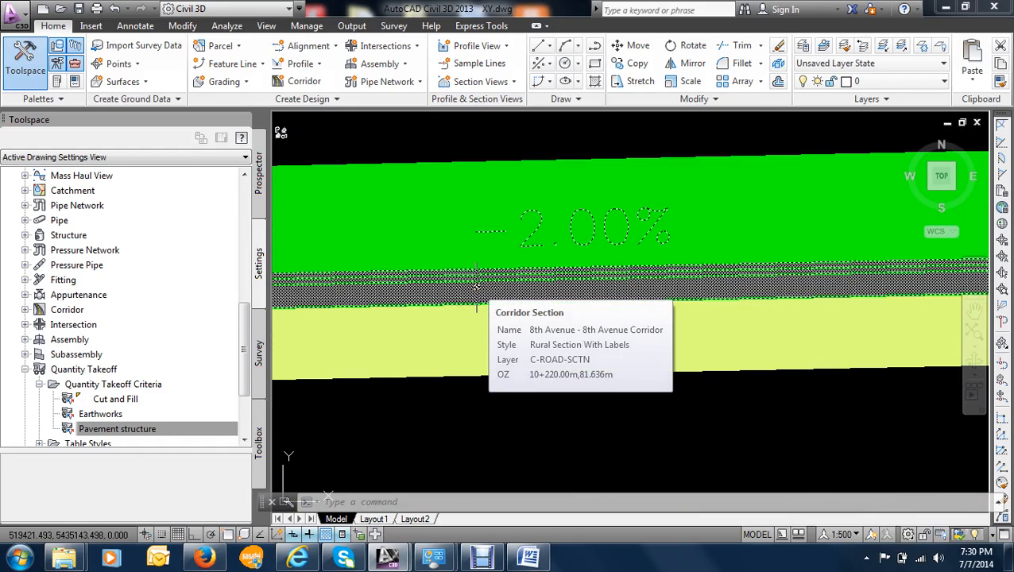
pyautogui.scroll(-10, 472, 319)
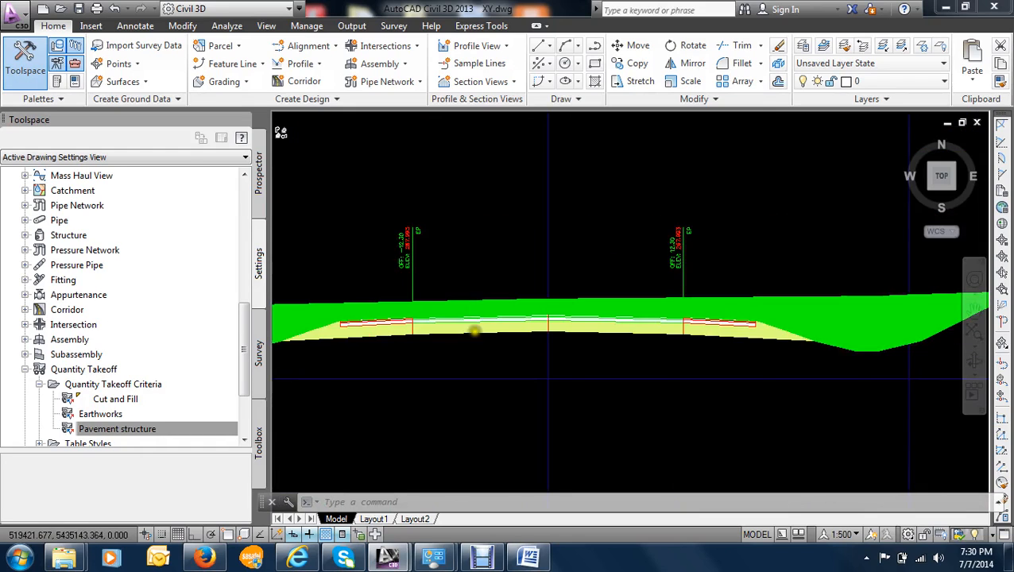
pyautogui.scroll(-6, 476, 349)
# - Examine the lowest row of section sheets with their Total Volume tables, including station 9+840.00
pyautogui.moveTo(462, 364); pyautogui.dragTo(607, 217, button='middle')
pyautogui.scroll(6, 547, 245)
pyautogui.scroll(10, 537, 217)
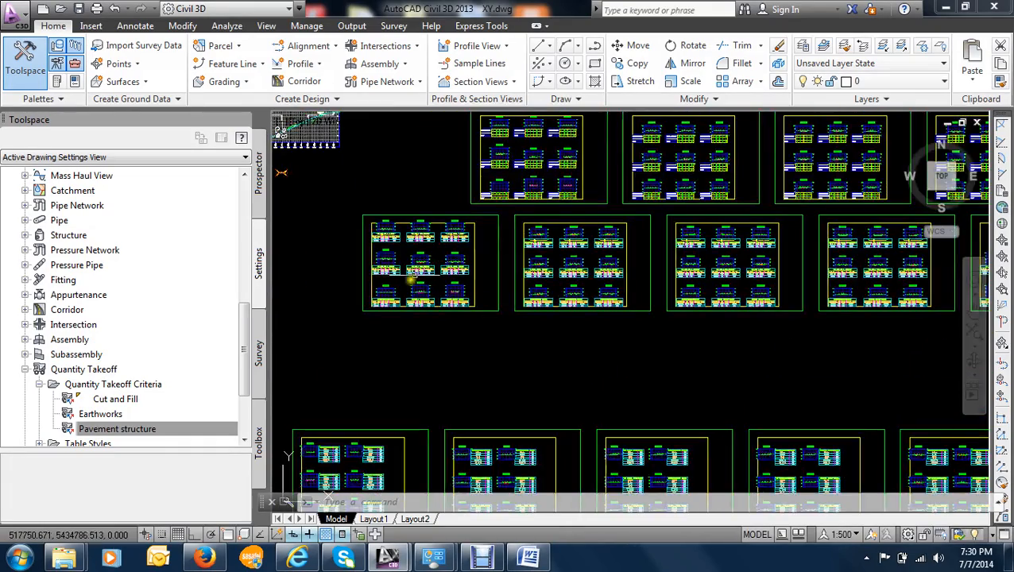
pyautogui.scroll(-6, 464, 188)
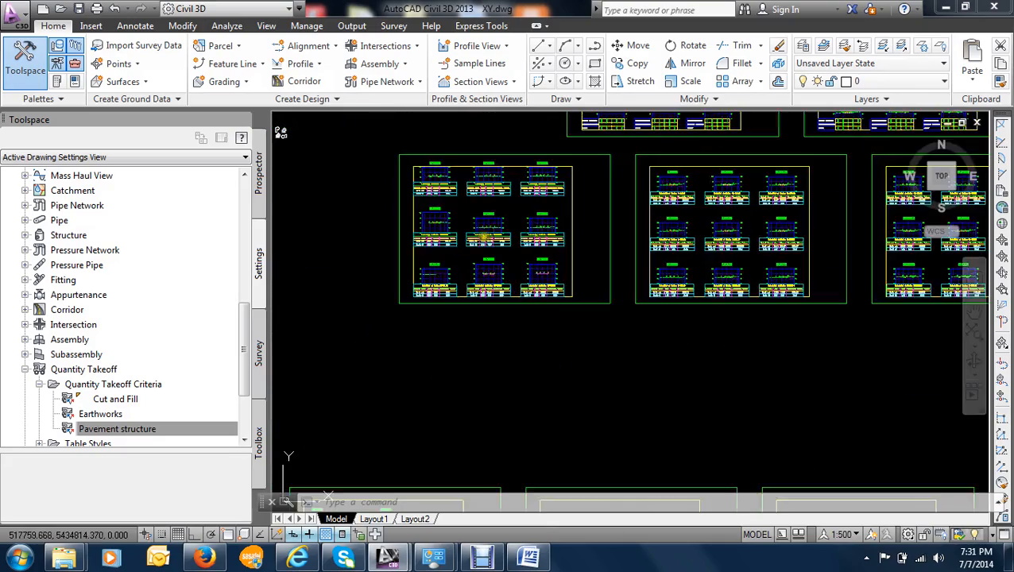
pyautogui.scroll(4, 456, 278)
pyautogui.scroll(-5, 461, 326)
pyautogui.moveTo(464, 384); pyautogui.dragTo(498, 335, button='middle')
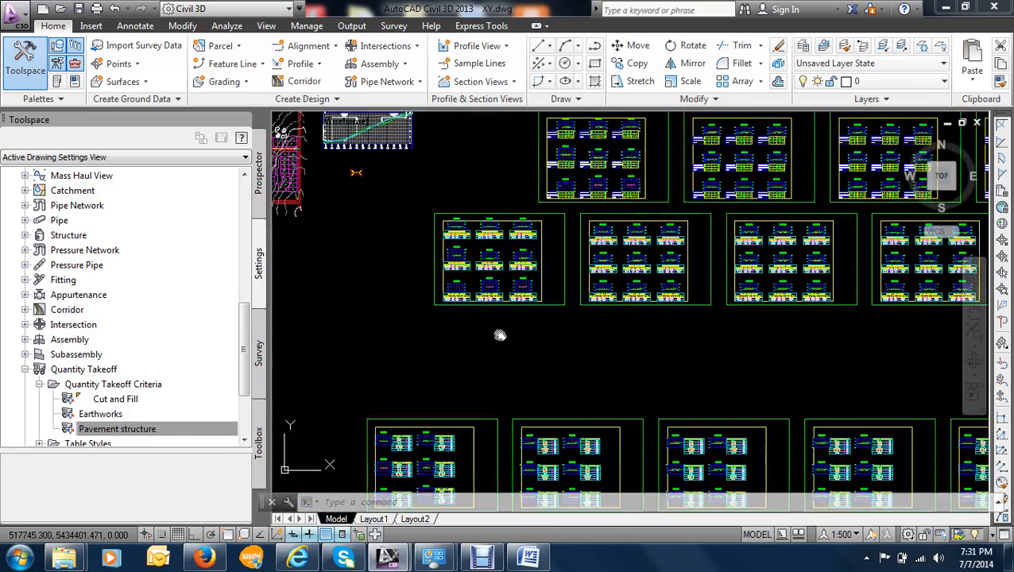
pyautogui.scroll(5, 500, 318)
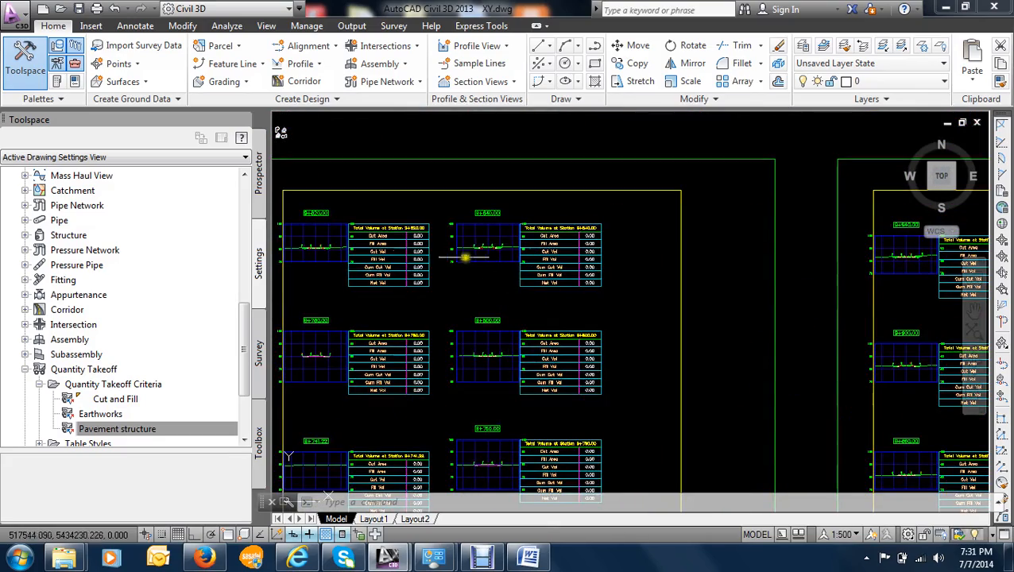
pyautogui.scroll(4, 443, 237)
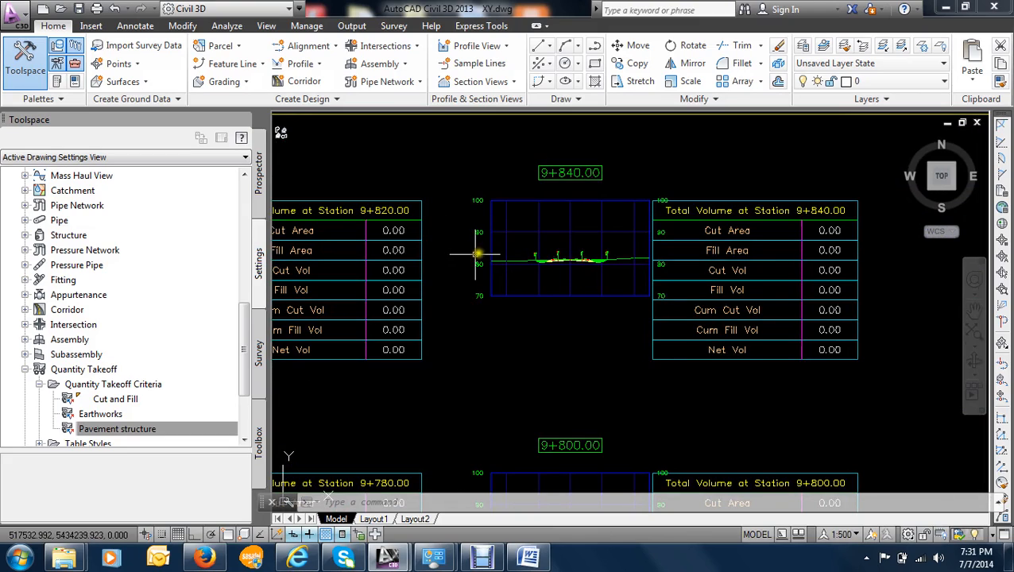
pyautogui.scroll(-4, 482, 256)
pyautogui.scroll(-5, 482, 257)
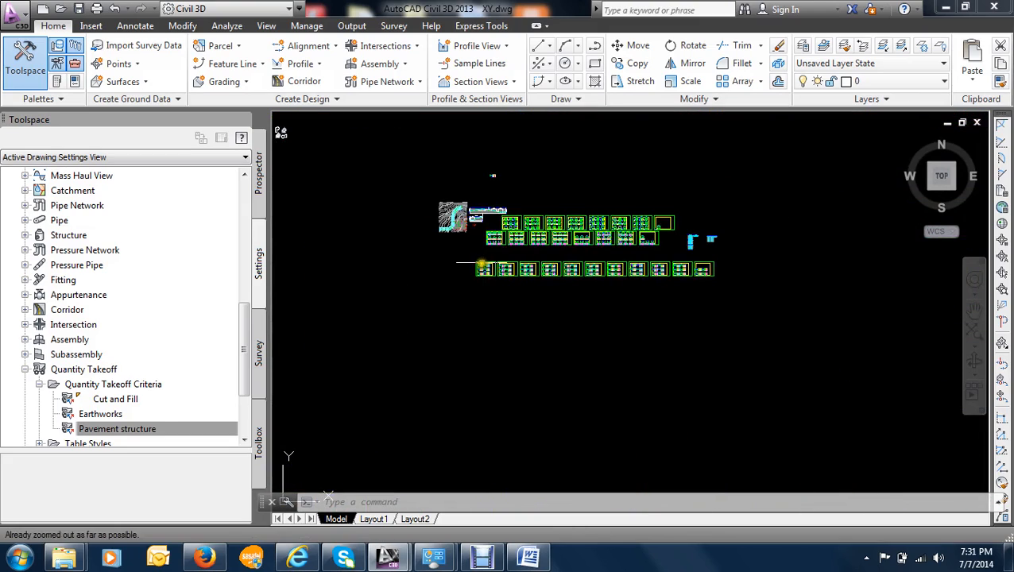
# - Review the material table at station 9+991.00 and the banded section views around station 9+960.00
pyautogui.scroll(3, 470, 233)
pyautogui.scroll(5, 470, 232)
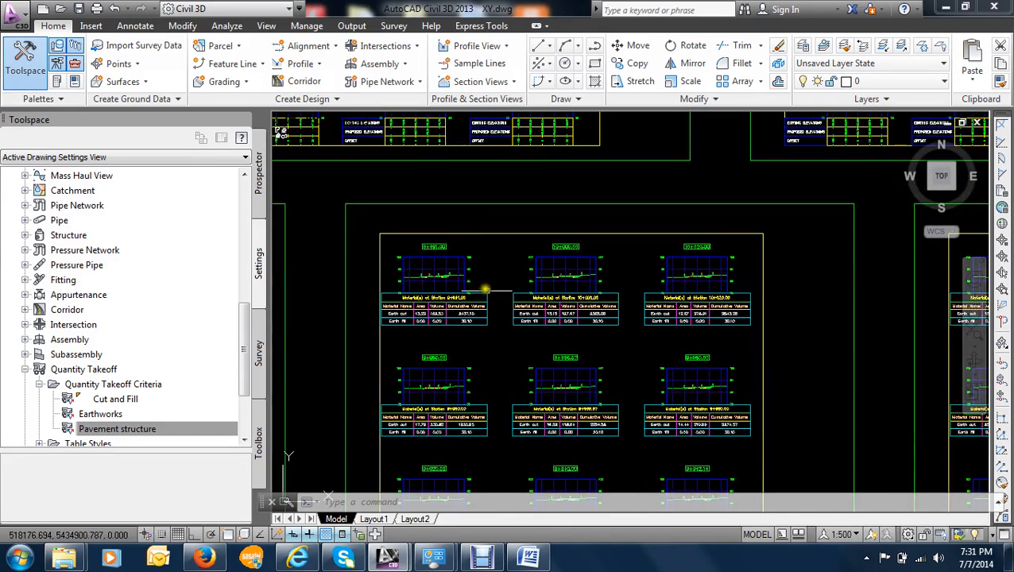
pyautogui.scroll(-5, 437, 306)
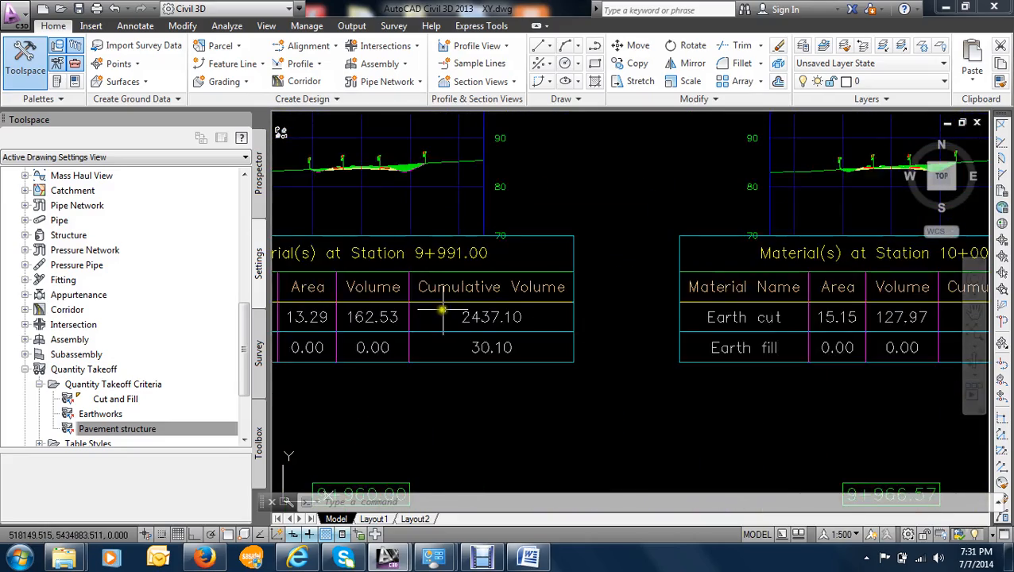
pyautogui.scroll(-2, 579, 274)
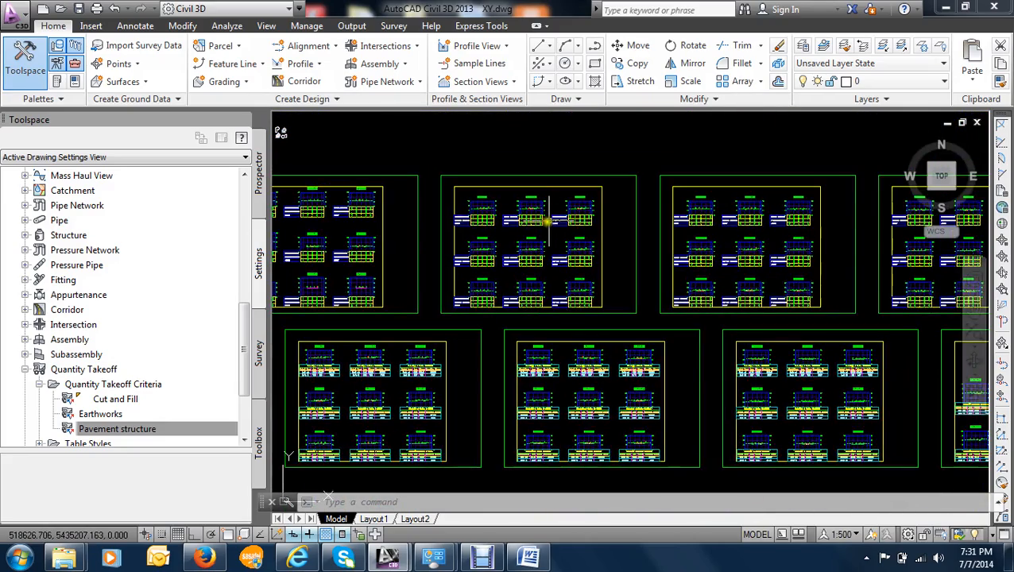
pyautogui.scroll(4, 505, 220)
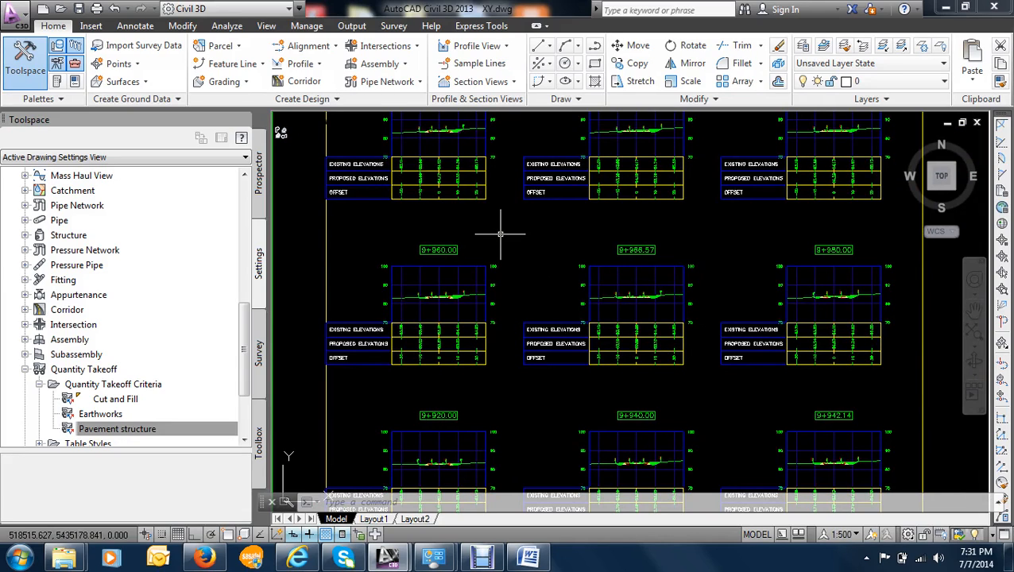
pyautogui.scroll(-3, 453, 233)
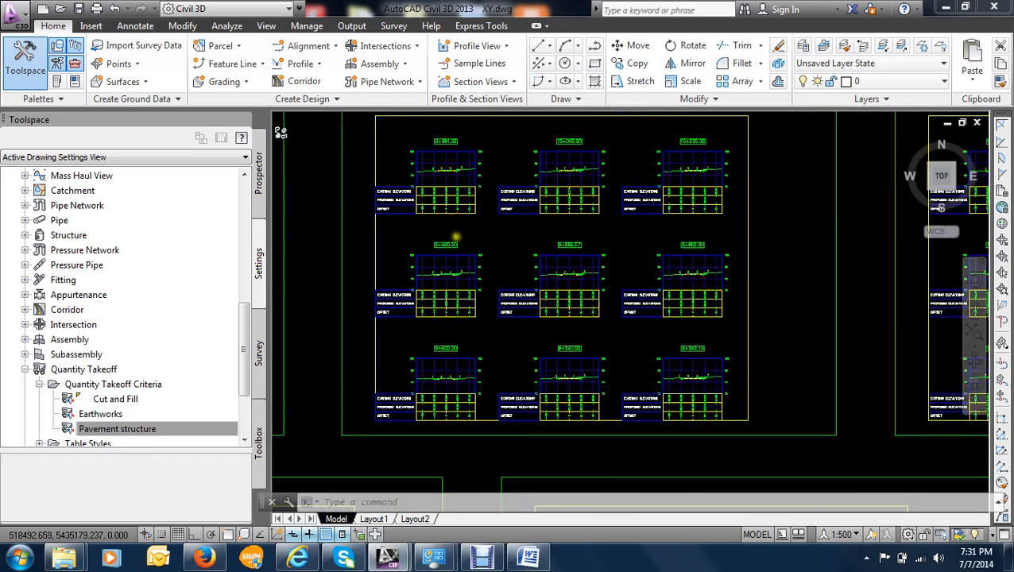
# - Examine the banded section view at station 9+960.00 and the rows of section sheets around it
pyautogui.scroll(3, 455, 238)
pyautogui.scroll(4, 461, 250)
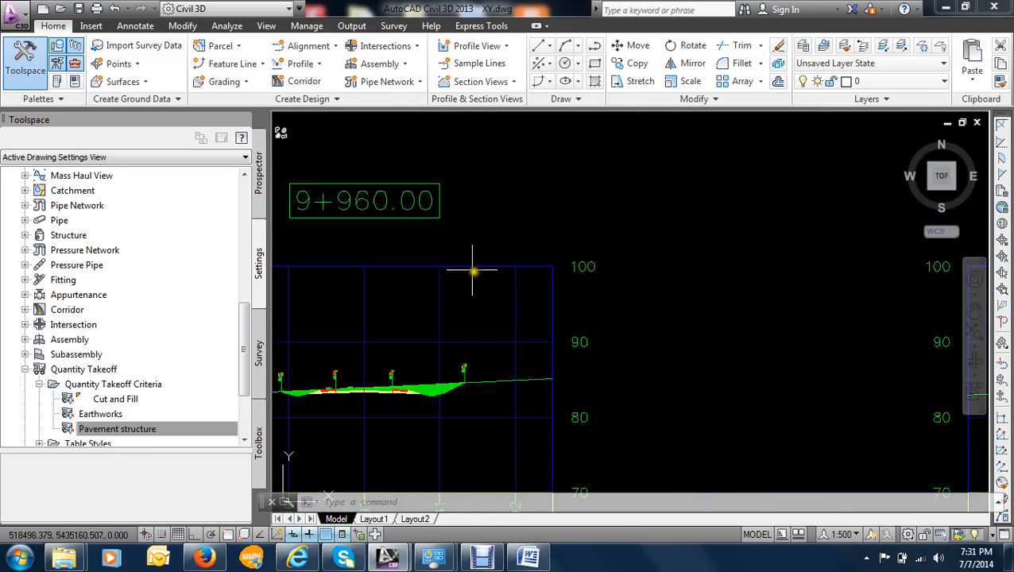
pyautogui.scroll(-4, 493, 278)
pyautogui.scroll(-5, 583, 241)
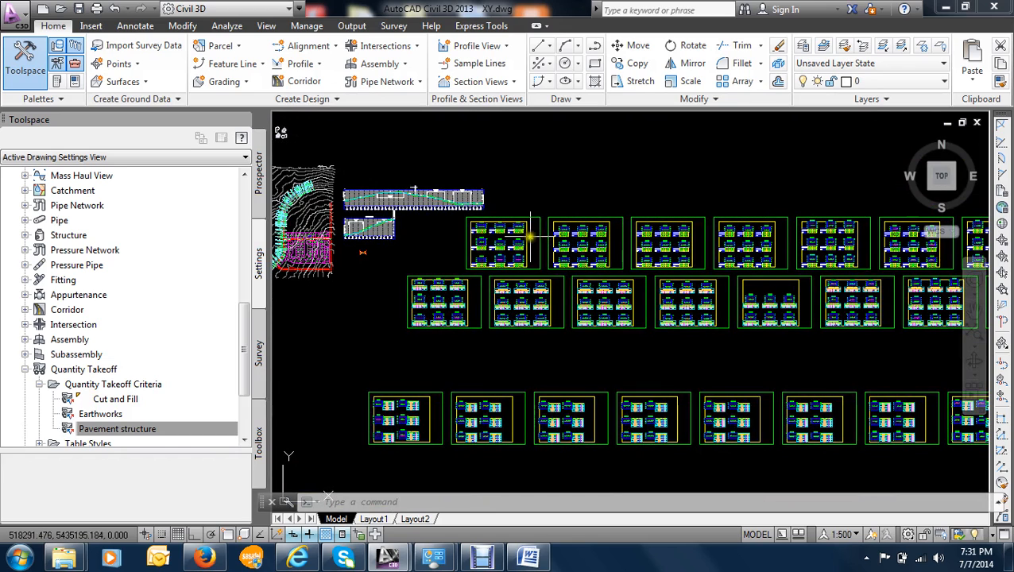
pyautogui.scroll(2, 481, 223)
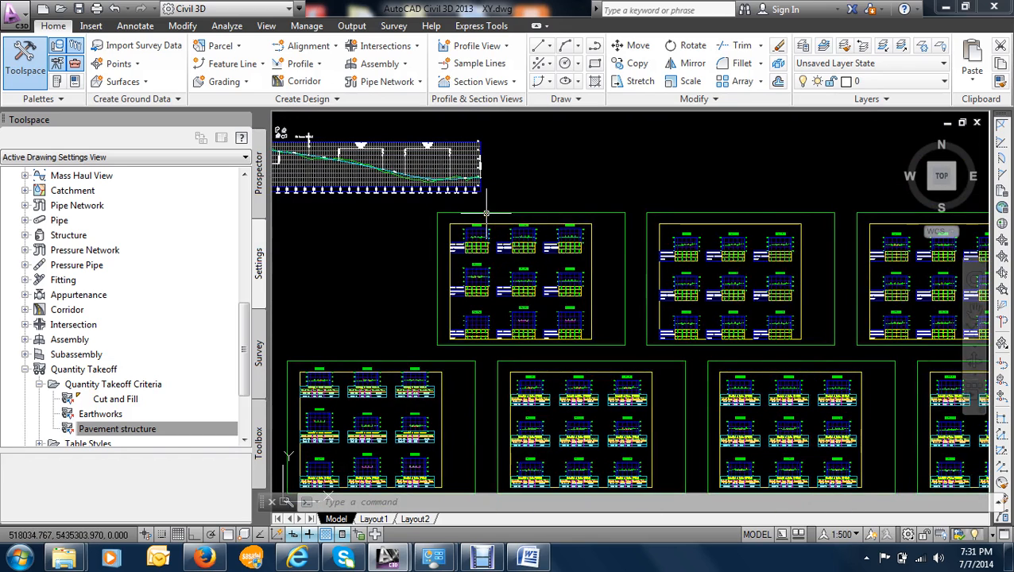
pyautogui.scroll(-4, 414, 202)
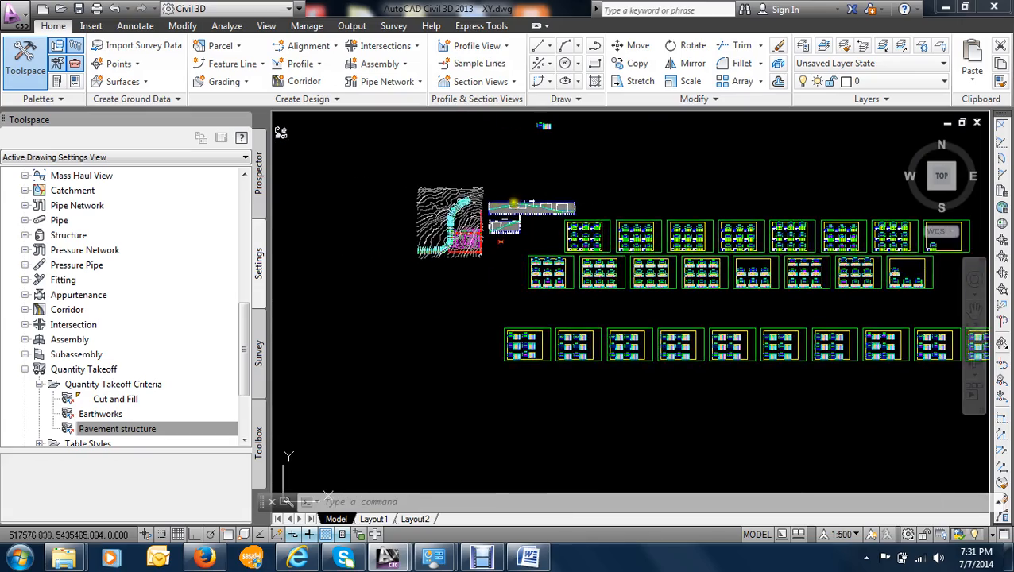
# - Inspect the 8th Avenue sample lines along the northern curve between stations 10+380.00 and 10+520.00 in the plan
pyautogui.scroll(6, 503, 216)
pyautogui.scroll(3, 502, 216)
pyautogui.scroll(-2, 448, 227)
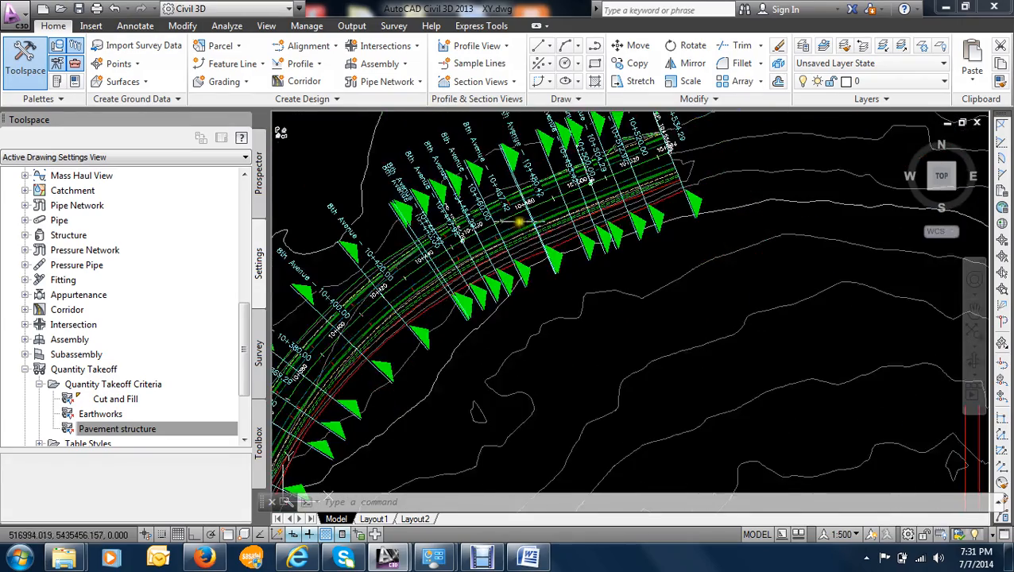
pyautogui.moveTo(528, 227); pyautogui.dragTo(459, 230, button='middle')
pyautogui.scroll(-8, 459, 228)
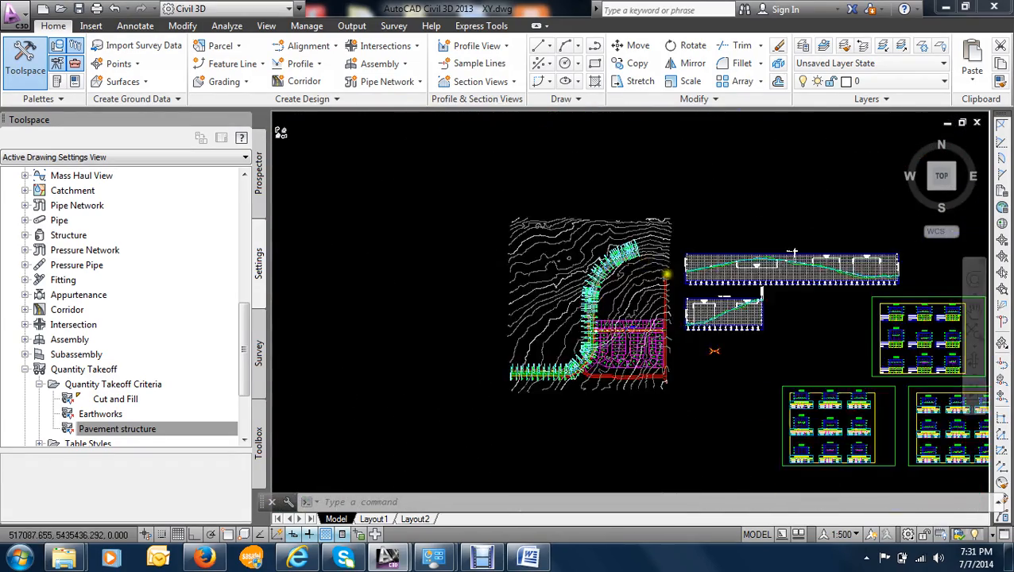
pyautogui.moveTo(691, 288); pyautogui.dragTo(519, 288, button='middle')
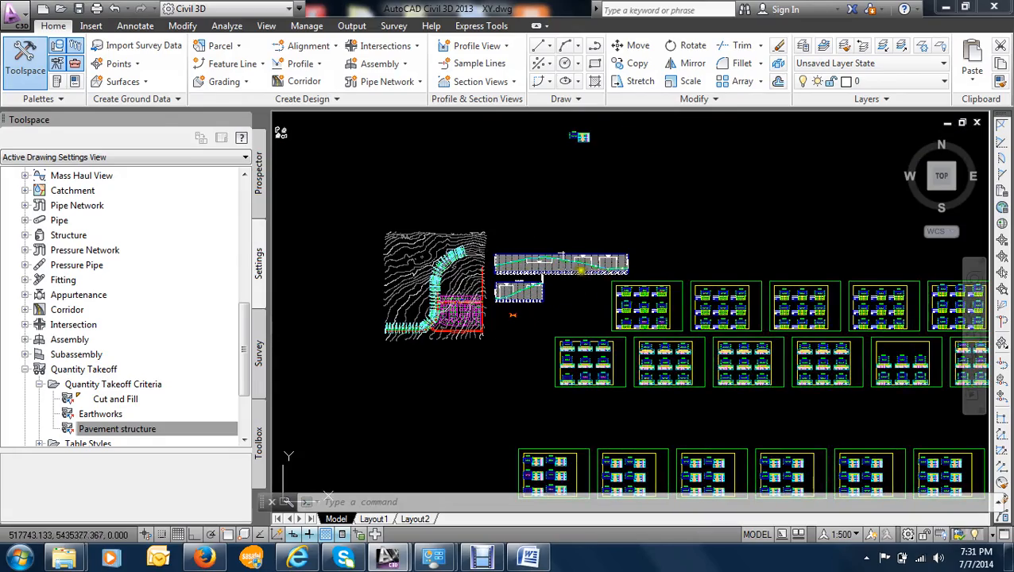
# - Review the full 8th Avenue corridor and its sample lines in plan together with the adjacent profile views
pyautogui.scroll(4, 587, 270)
pyautogui.scroll(-1, 524, 231)
pyautogui.scroll(-5, 556, 264)
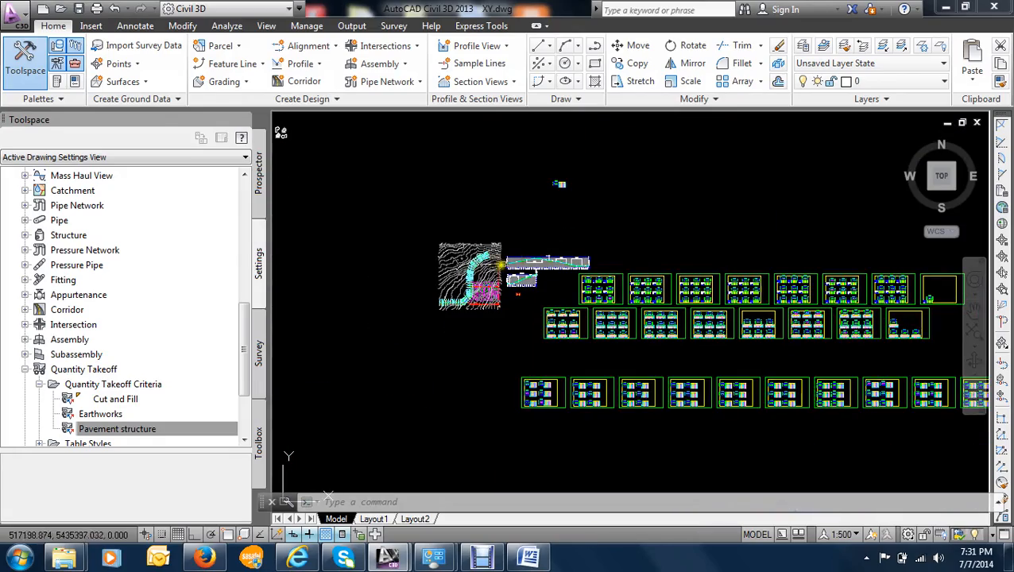
pyautogui.scroll(8, 453, 276)
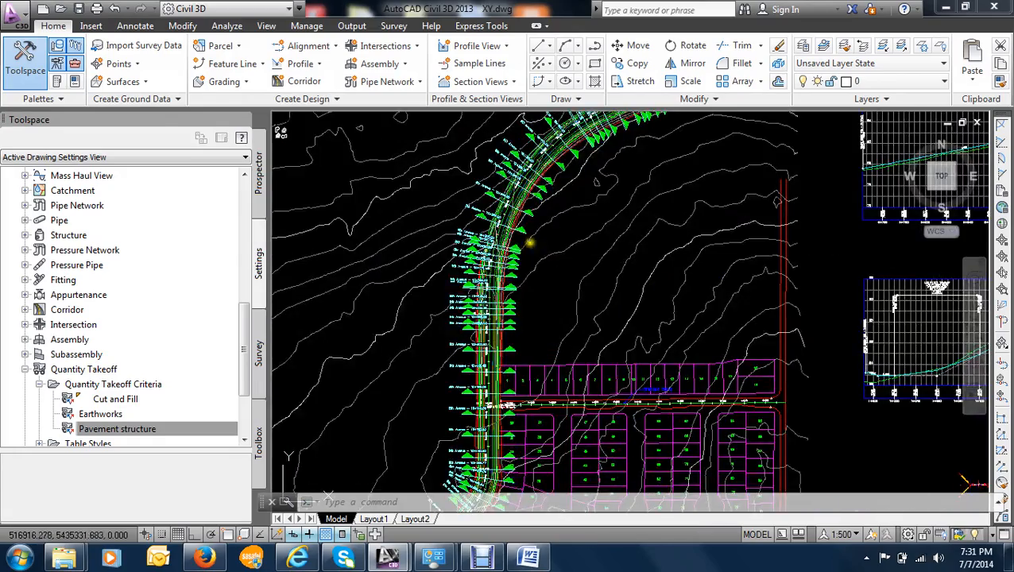
pyautogui.scroll(-3, 556, 238)
pyautogui.scroll(5, 548, 237)
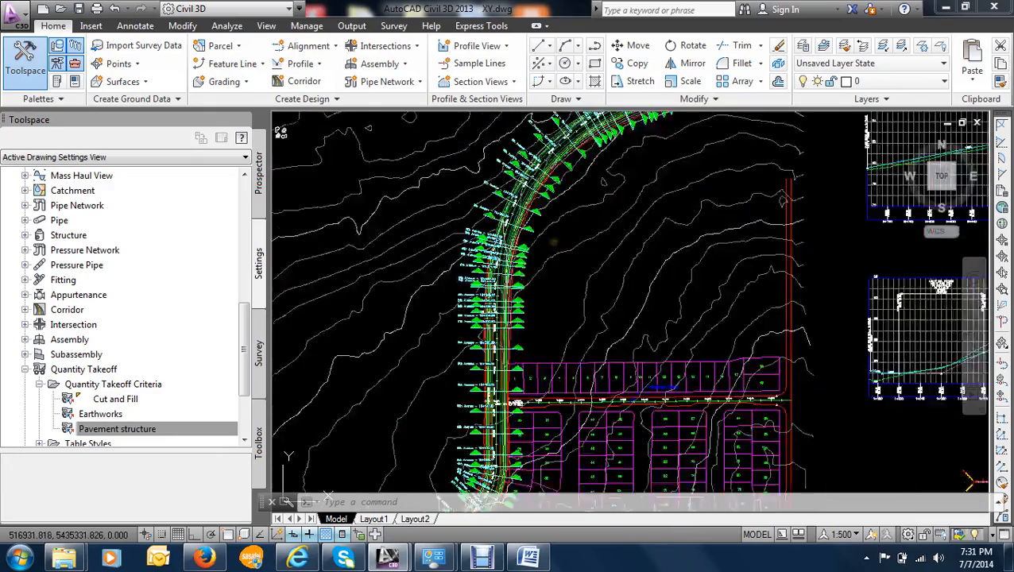
pyautogui.scroll(-3, 548, 236)
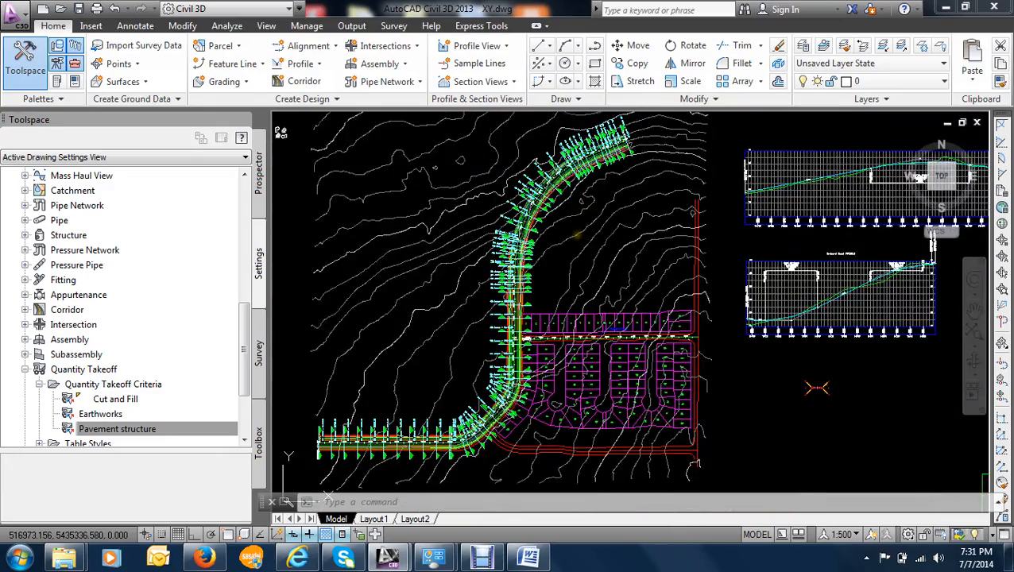
pyautogui.scroll(1, 538, 293)
pyautogui.moveTo(537, 292)
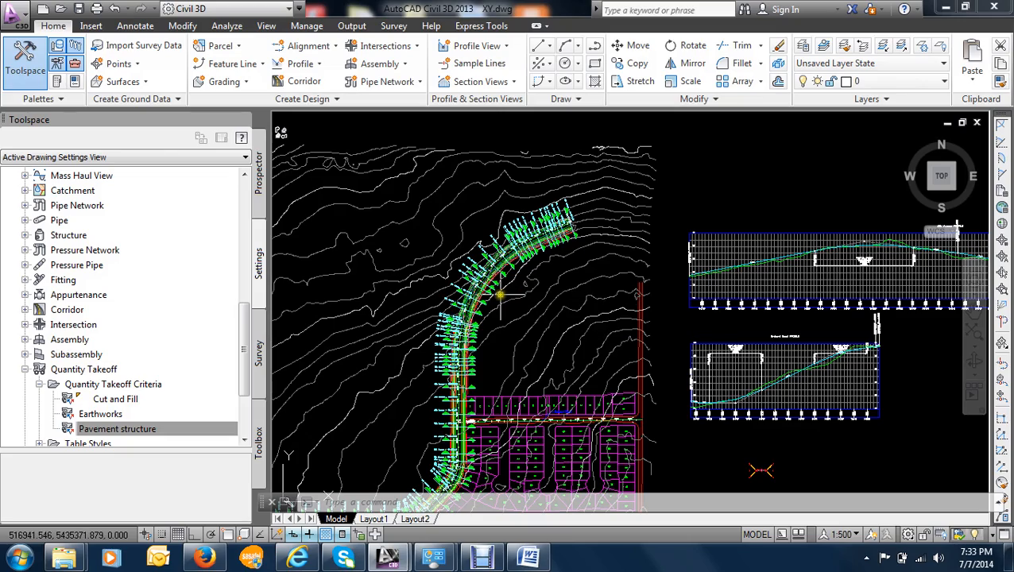
# - Inspect the 8th Avenue sample line at station 10+340.00 and clear the selection
pyautogui.scroll(5, 496, 289)
pyautogui.scroll(-5, 503, 272)
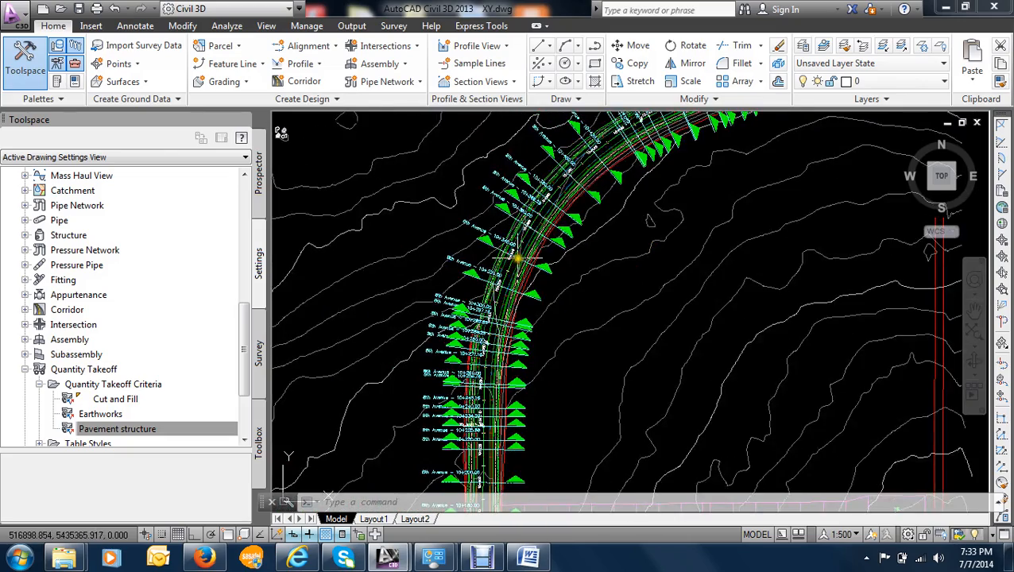
pyautogui.scroll(6, 408, 266)
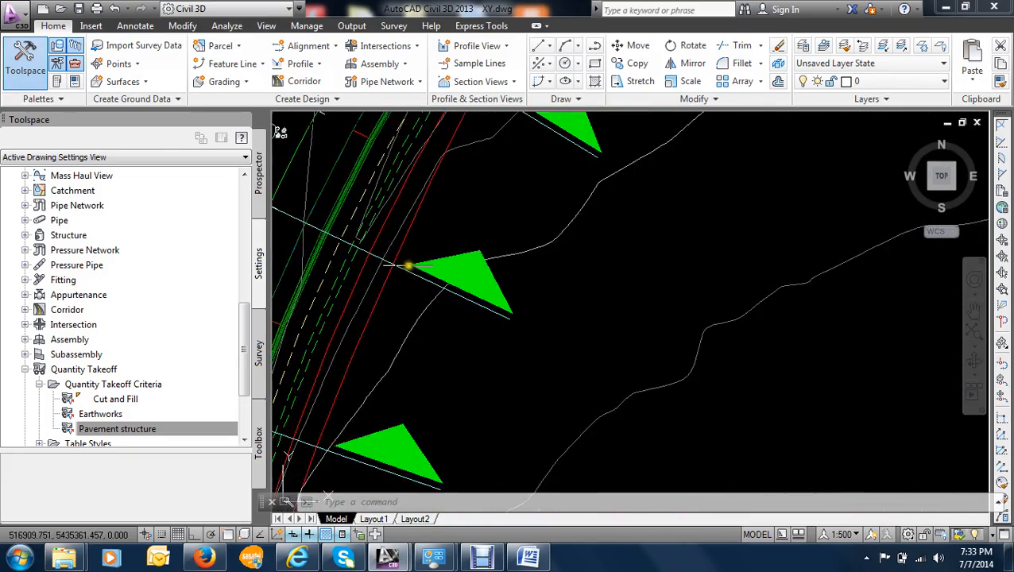
pyautogui.click(407, 271)
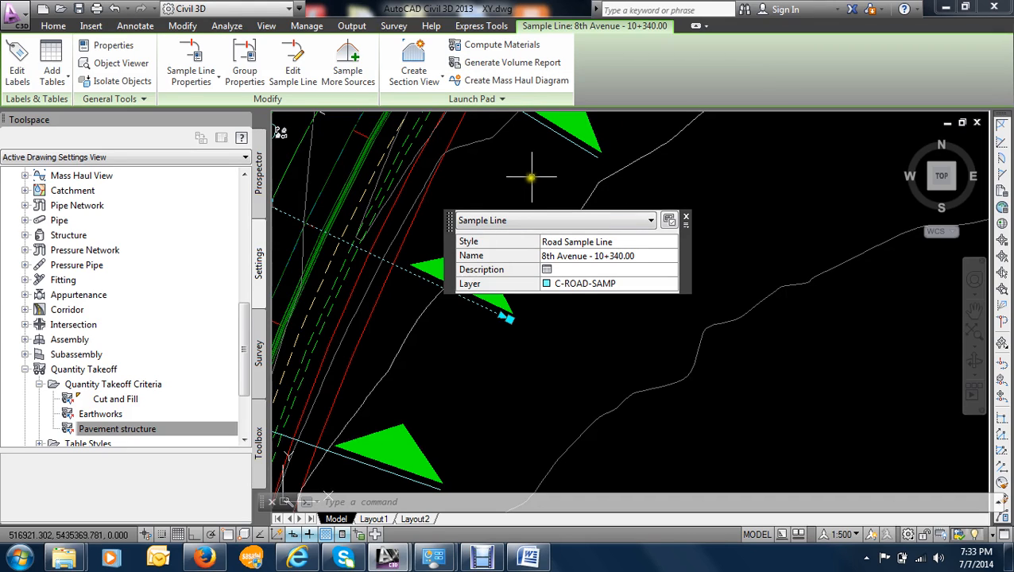
pyautogui.press('Escape')
pyautogui.scroll(-4, 505, 191)
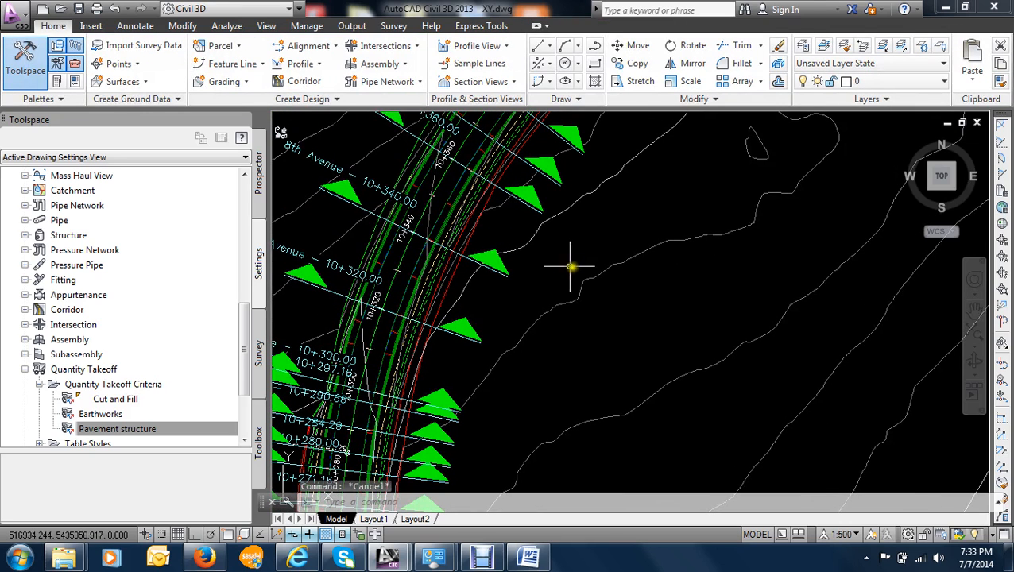
# - Open the Civil 3D help and search everywhere for MASS HAUL
pyautogui.click(914, 10)
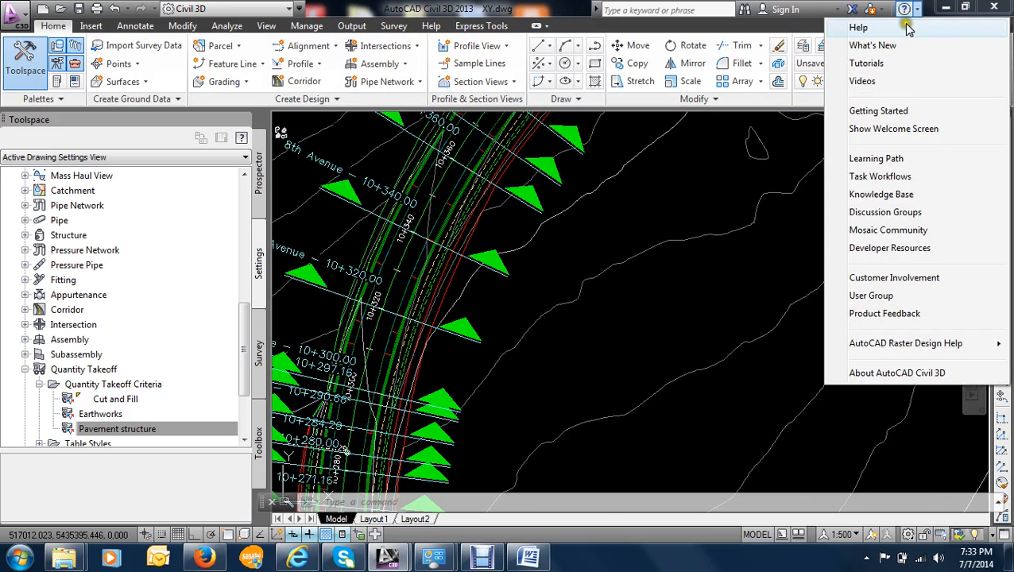
pyautogui.click(864, 32)
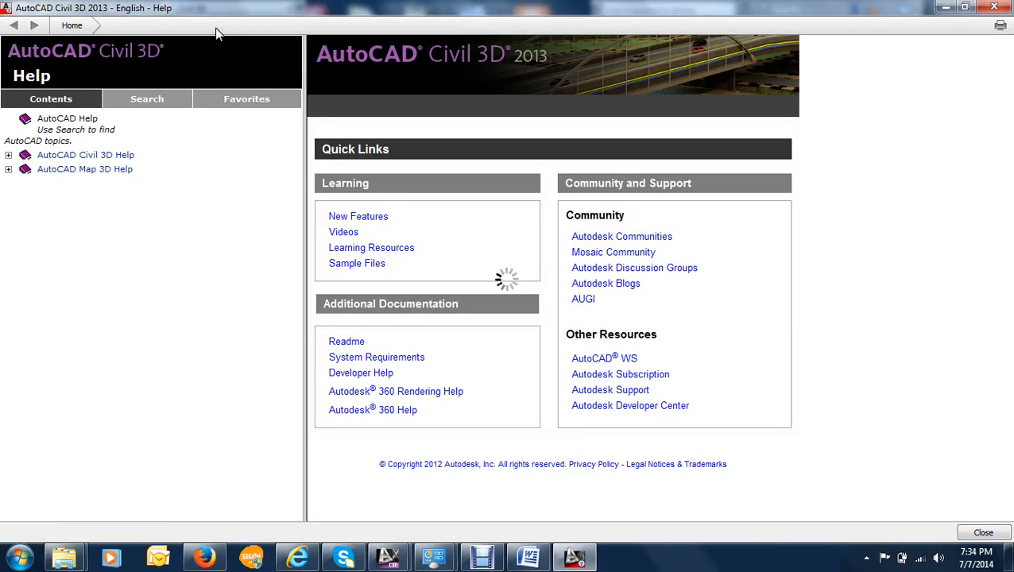
pyautogui.click(147, 99)
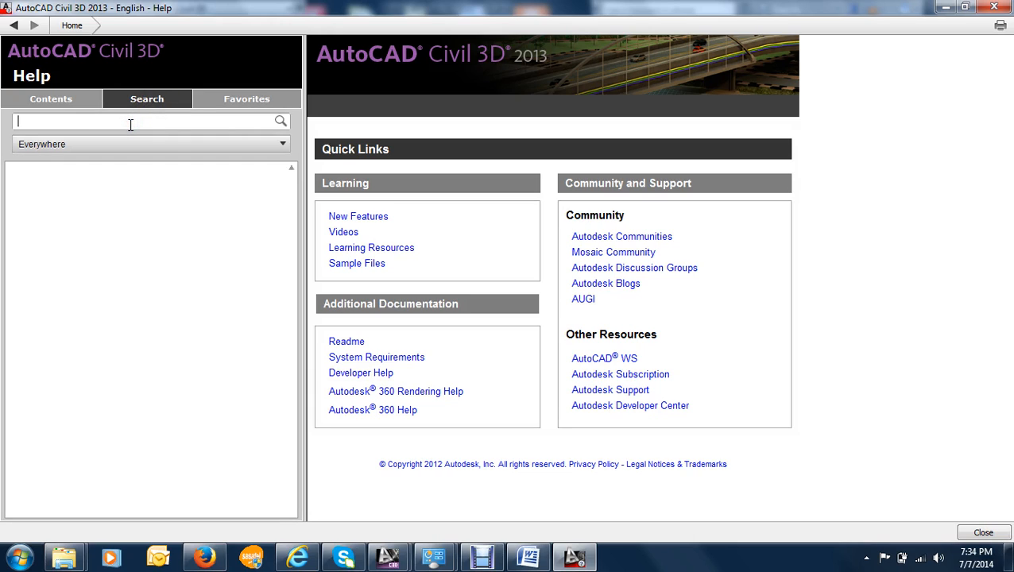
pyautogui.write('MASSHAUL')
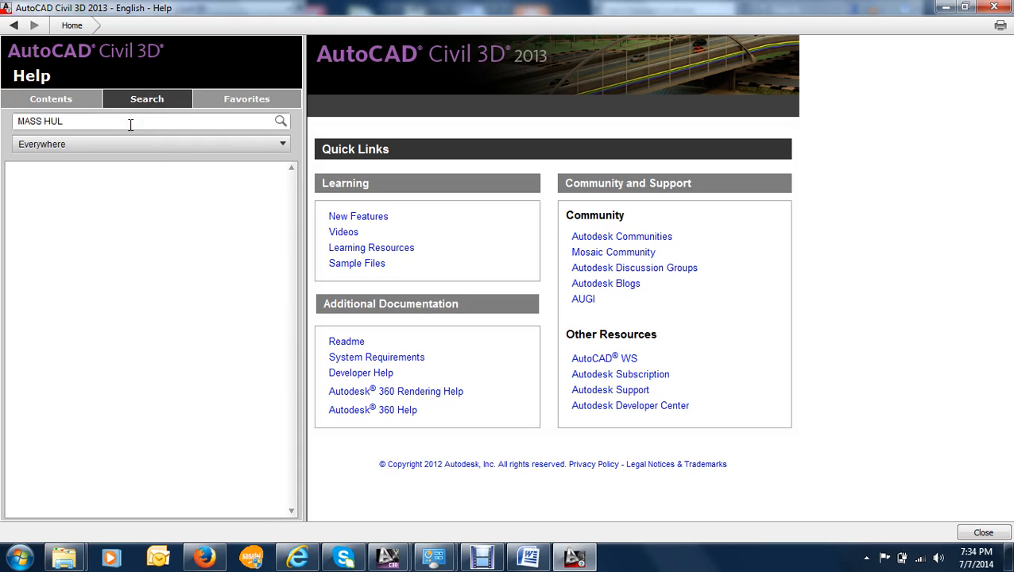
pyautogui.click(49, 121)
pyautogui.write('A')
pyautogui.click(282, 123)
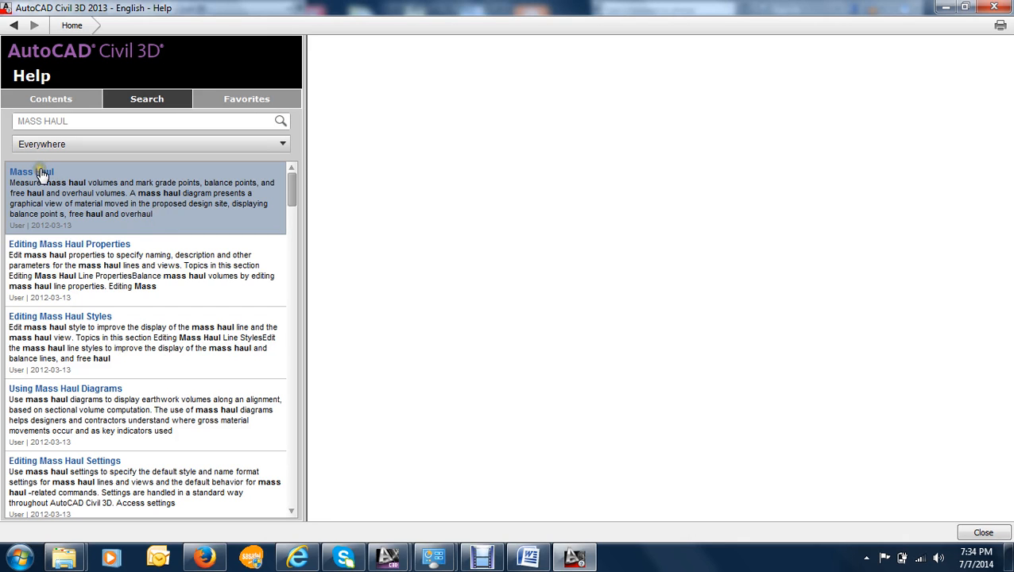
# - Read the Mass Haul help topic with its diagram, open the Free Haul and Overhaul subtopic, and minimize the help window
pyautogui.click(36, 171)
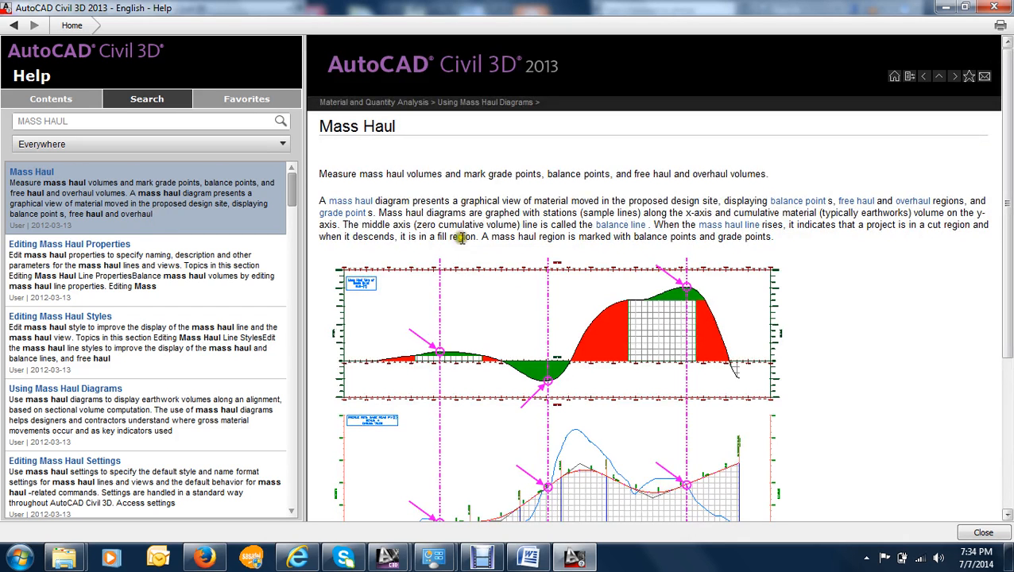
pyautogui.scroll(-1, 548, 212)
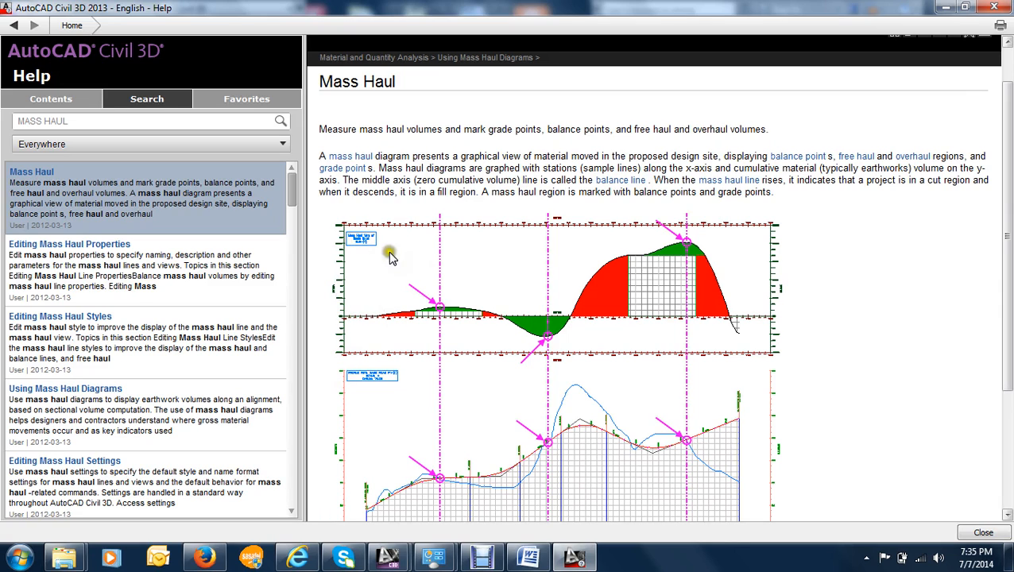
pyautogui.scroll(-1, 495, 280)
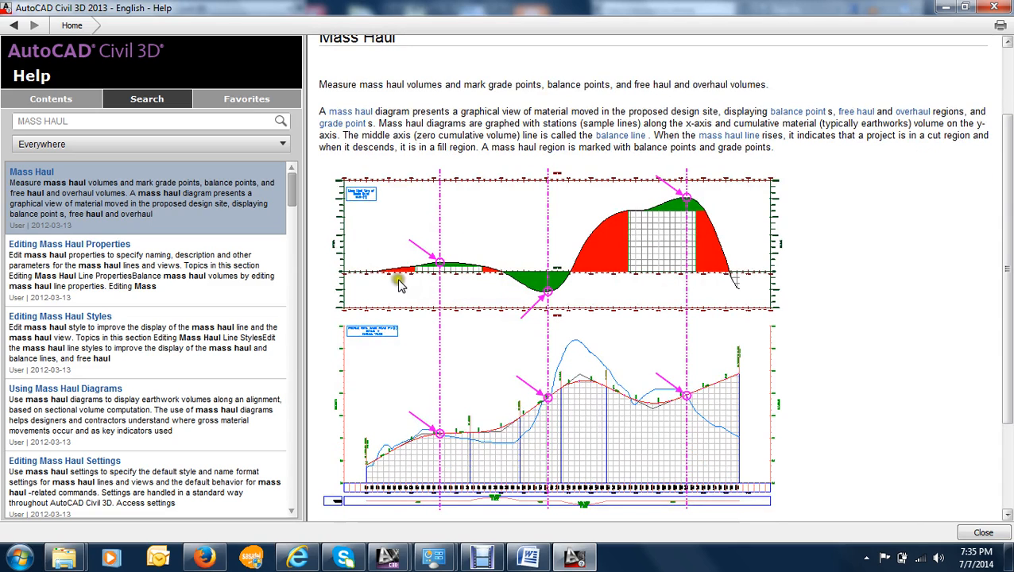
pyautogui.scroll(1, 429, 282)
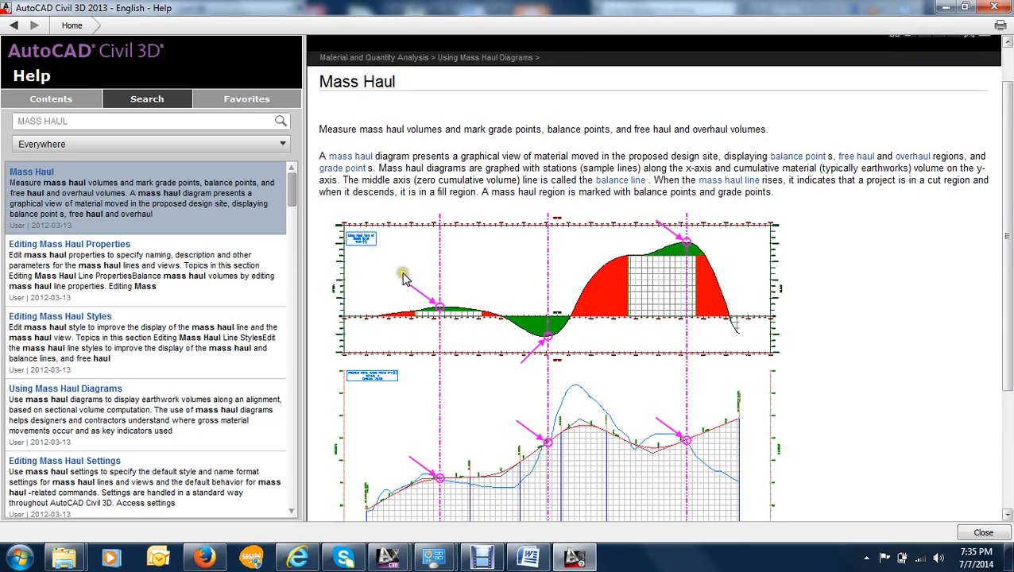
pyautogui.scroll(-1, 433, 312)
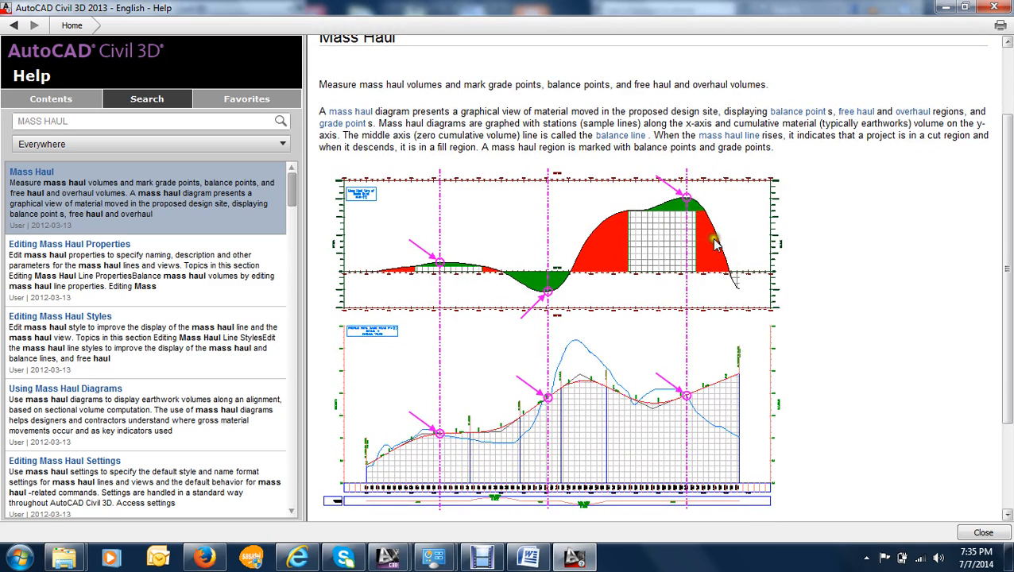
pyautogui.scroll(-3, 661, 297)
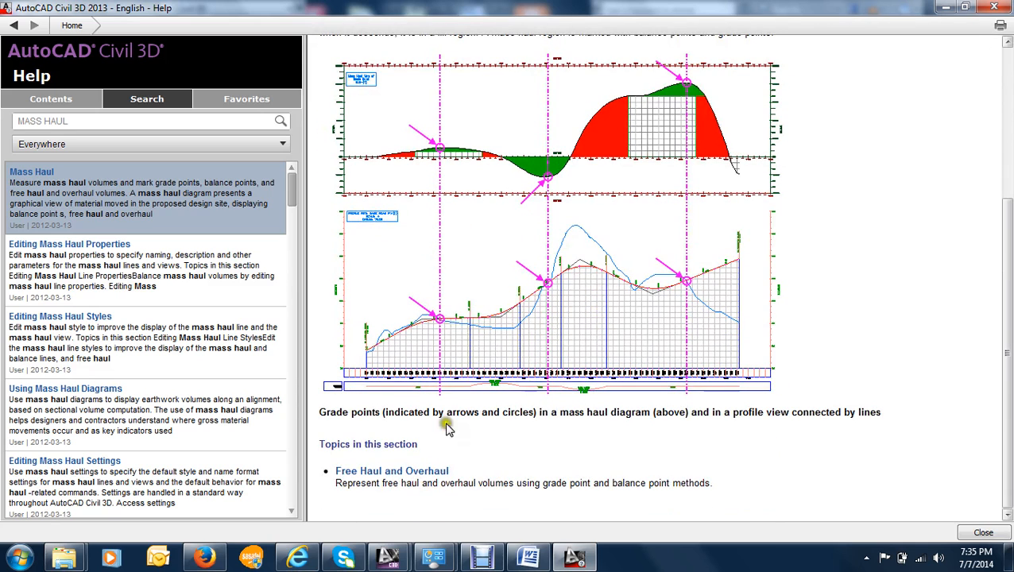
pyautogui.click(362, 471)
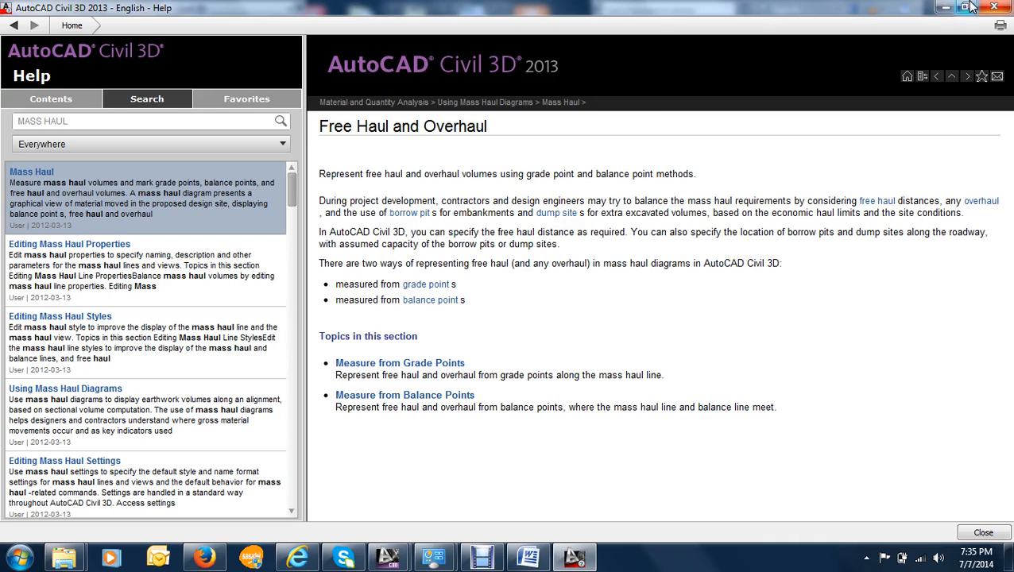
pyautogui.click(947, 9)
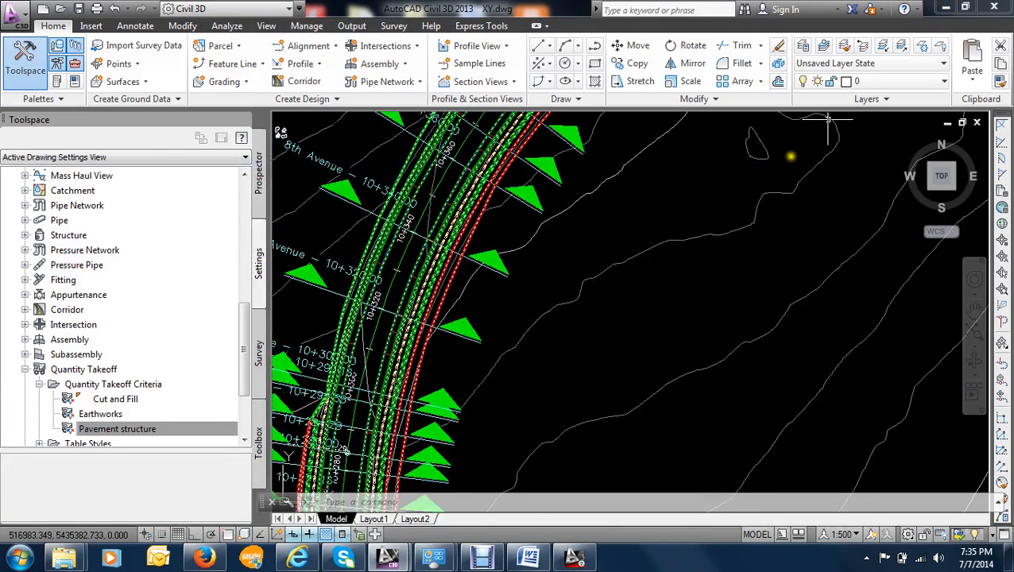
# - Start a mass haul diagram from the 10+271.16 sample line for the 8th Avenue alignment, using Sample line collection and the Standard view style
pyautogui.moveTo(546, 271)
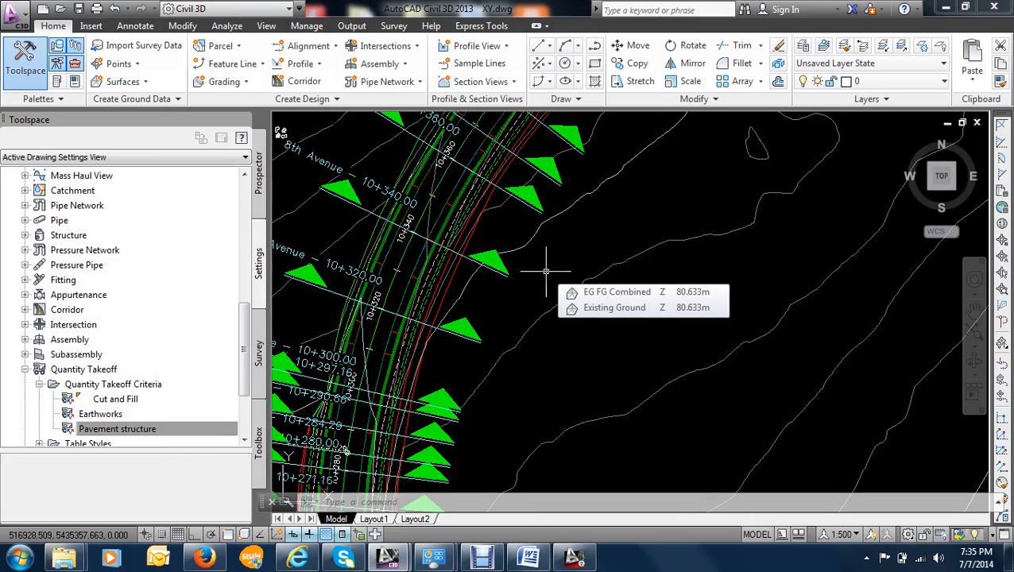
pyautogui.scroll(-6, 577, 227)
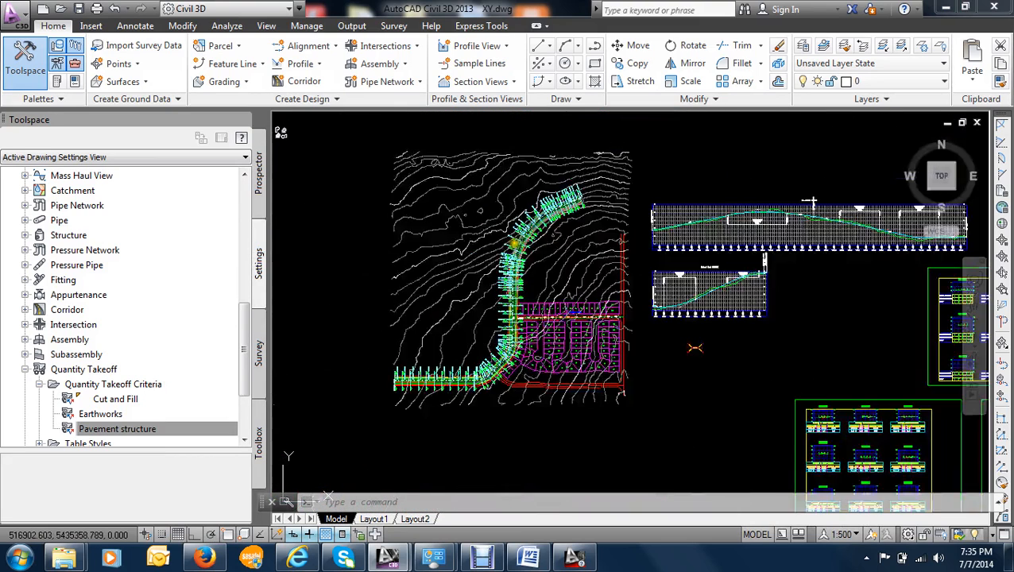
pyautogui.scroll(6, 469, 226)
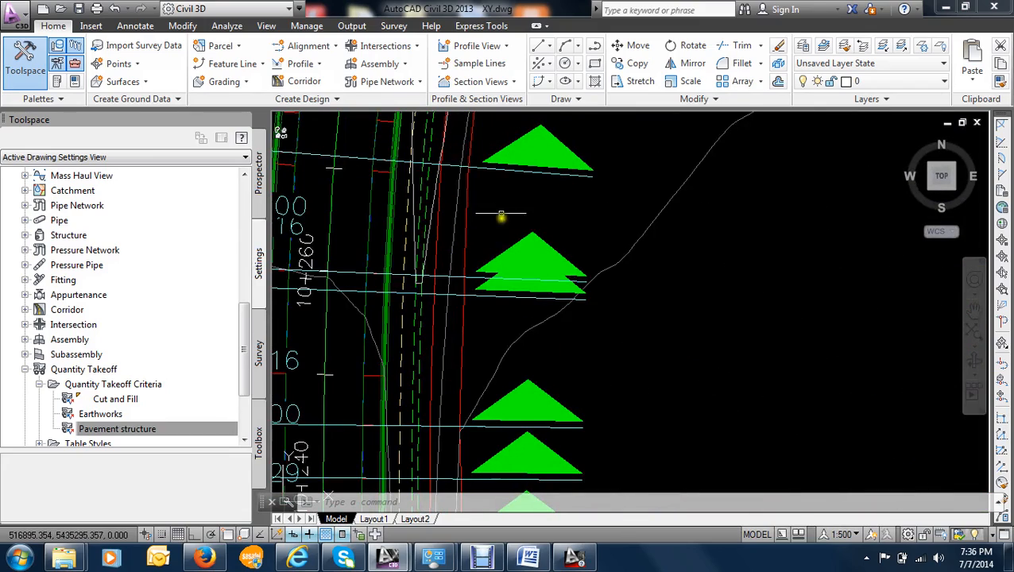
pyautogui.click(502, 164)
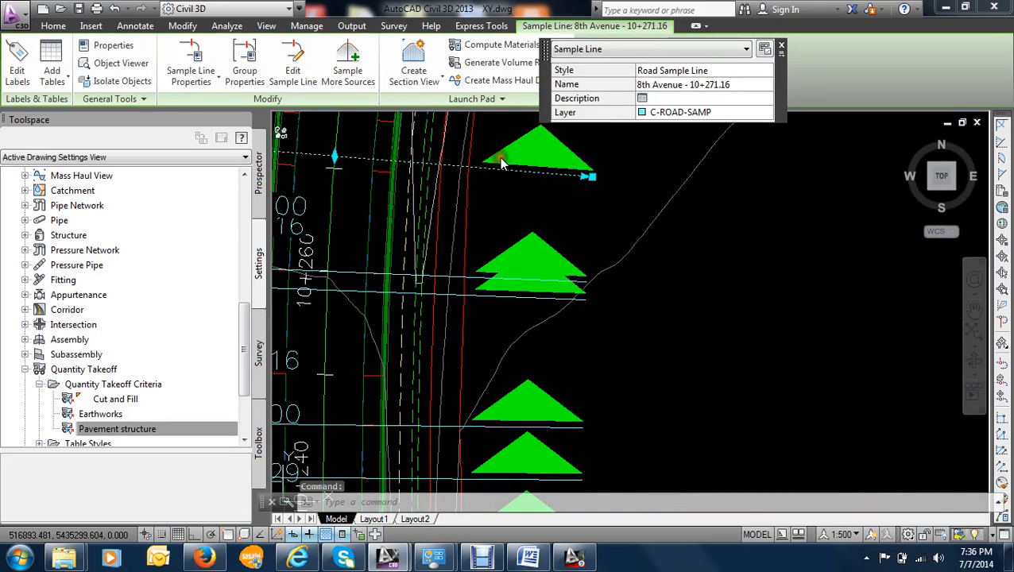
pyautogui.scroll(2, 499, 187)
pyautogui.scroll(-4, 500, 210)
pyautogui.moveTo(501, 178); pyautogui.dragTo(475, 263, button='middle')
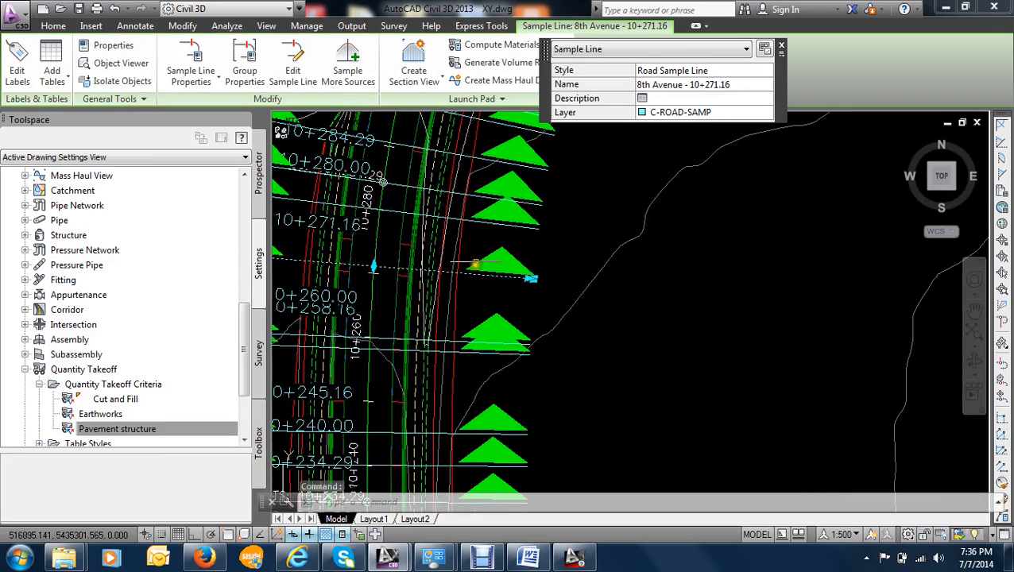
pyautogui.click(781, 46)
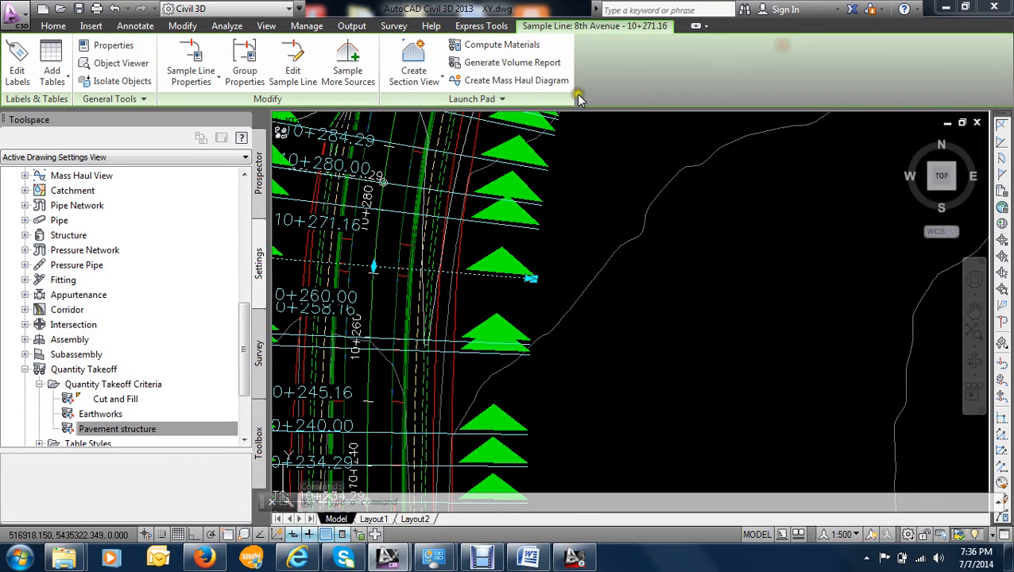
pyautogui.click(528, 82)
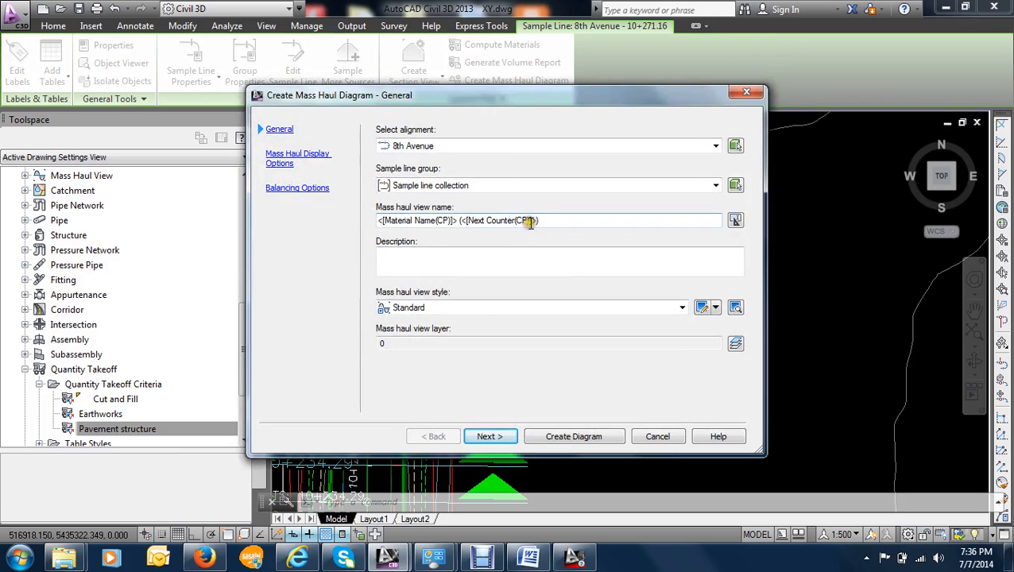
pyautogui.moveTo(503, 95); pyautogui.dragTo(468, 71)
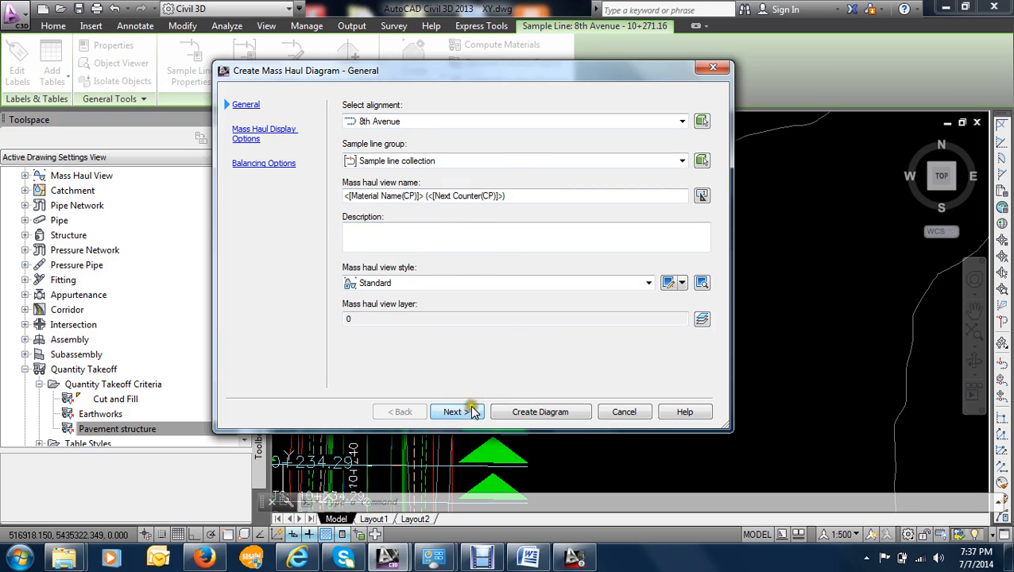
pyautogui.click(417, 232)
pyautogui.click(456, 412)
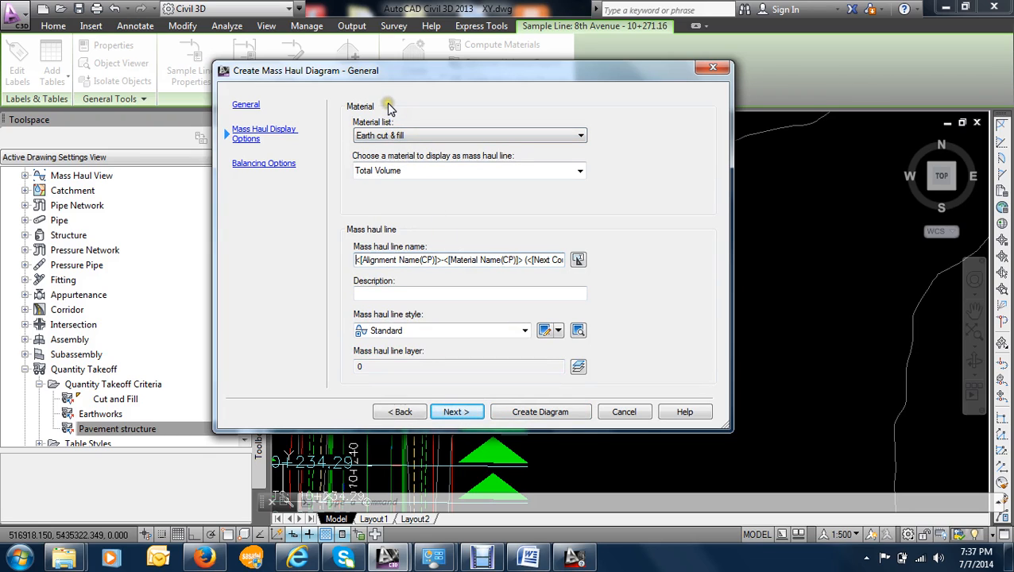
# - Use the Earth cut & fill material list with Total Volume as the mass haul line and the Standard line style
pyautogui.click(396, 133)
pyautogui.click(408, 135)
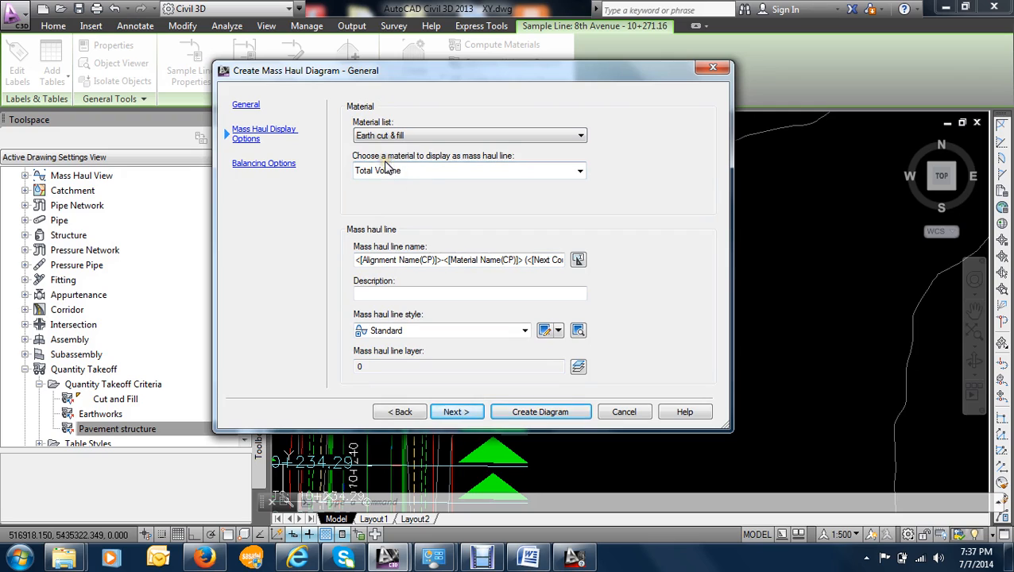
pyautogui.click(513, 170)
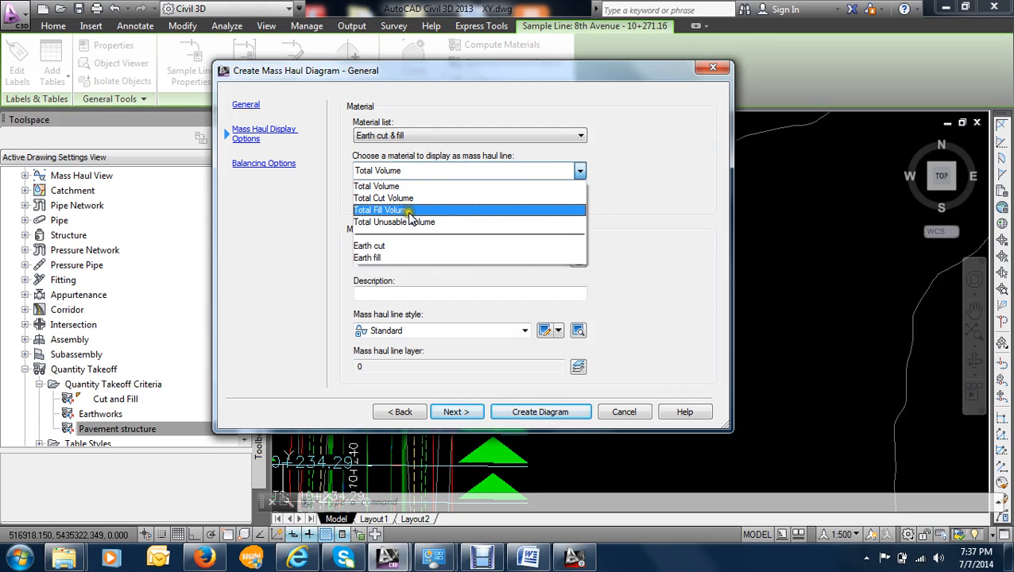
pyautogui.click(394, 186)
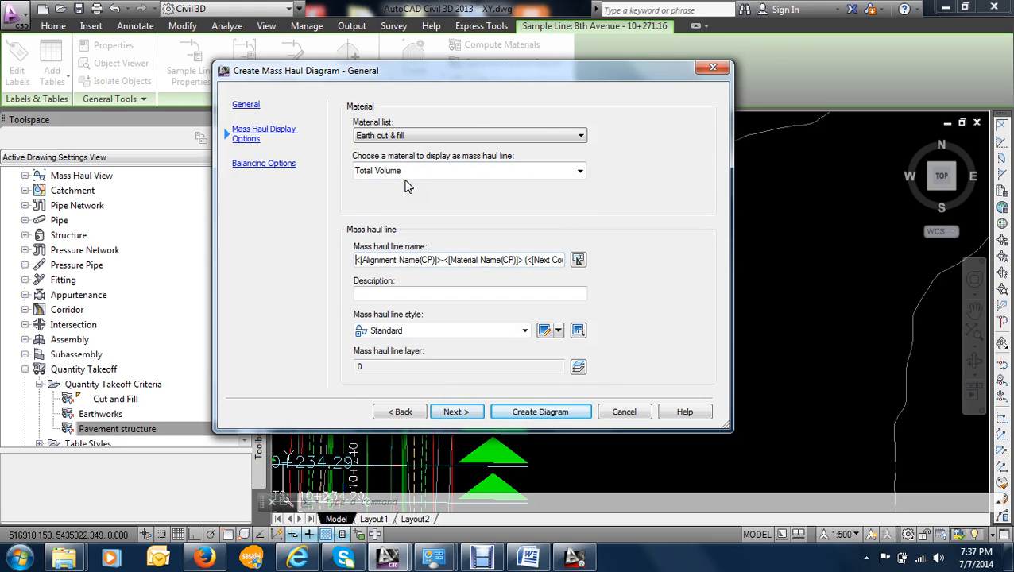
pyautogui.click(417, 296)
pyautogui.click(384, 259)
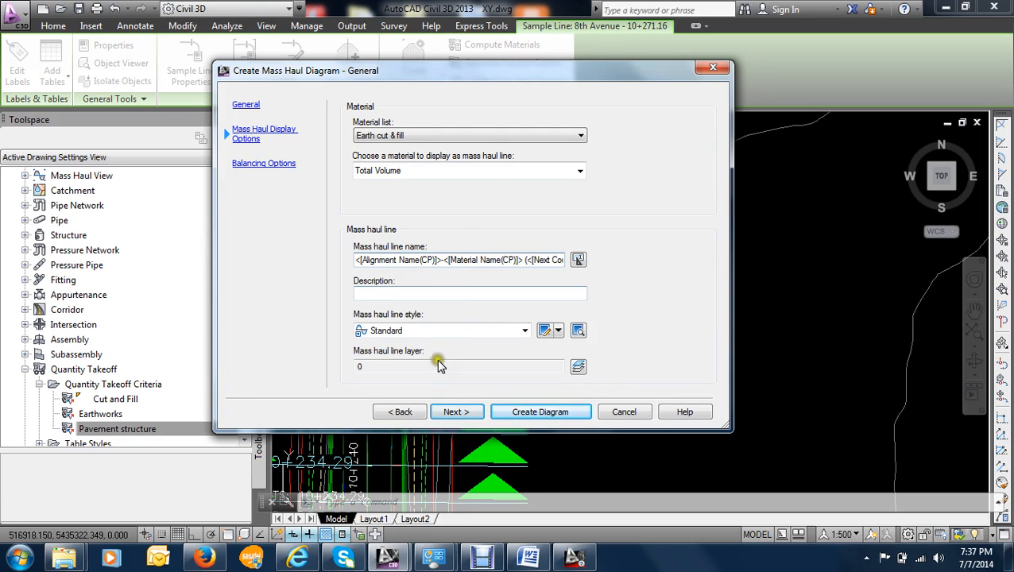
pyautogui.click(458, 412)
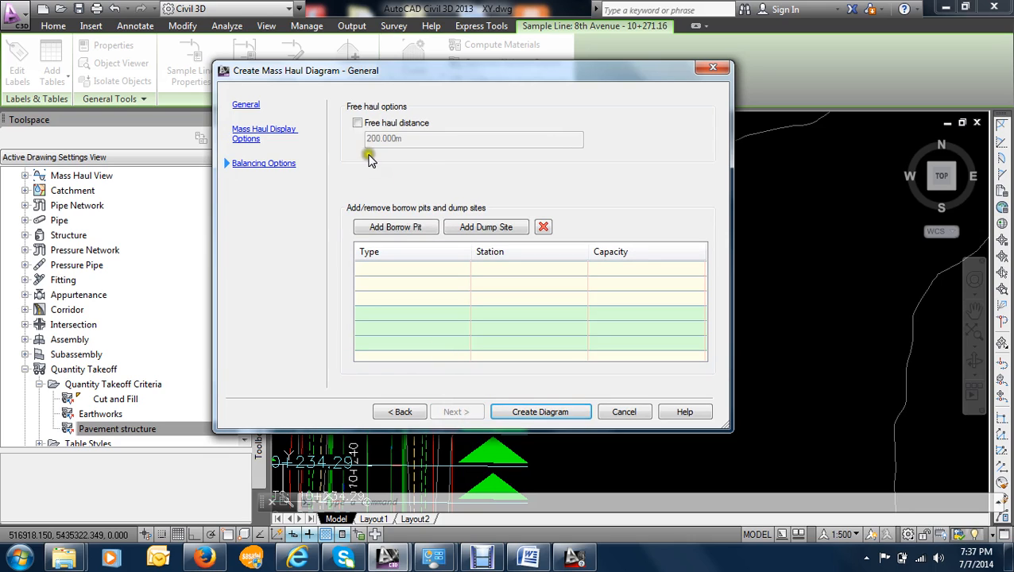
# - Enable the free haul distance at 200 m in the balancing options
pyautogui.click(402, 125)
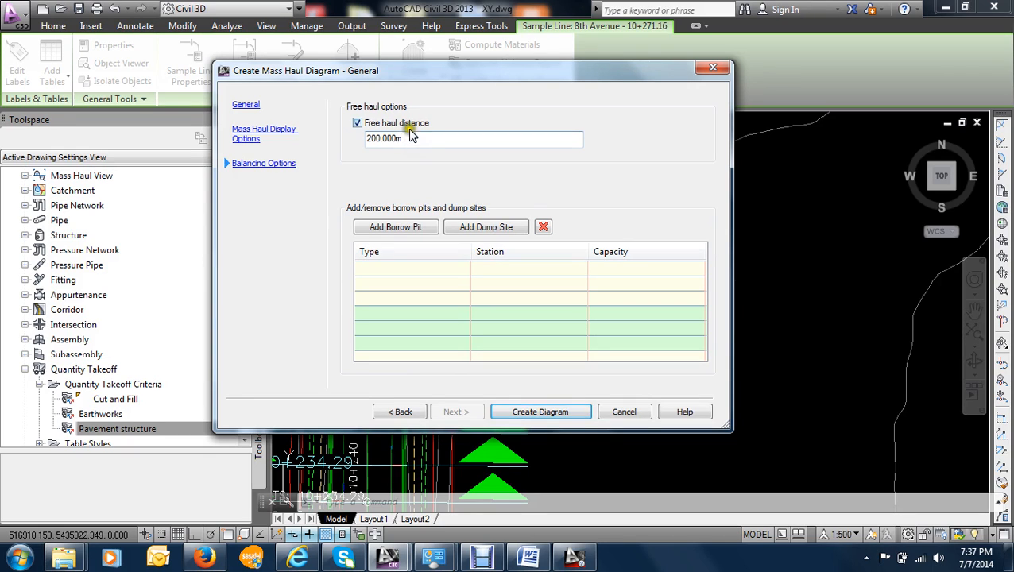
pyautogui.moveTo(410, 140); pyautogui.dragTo(341, 140)
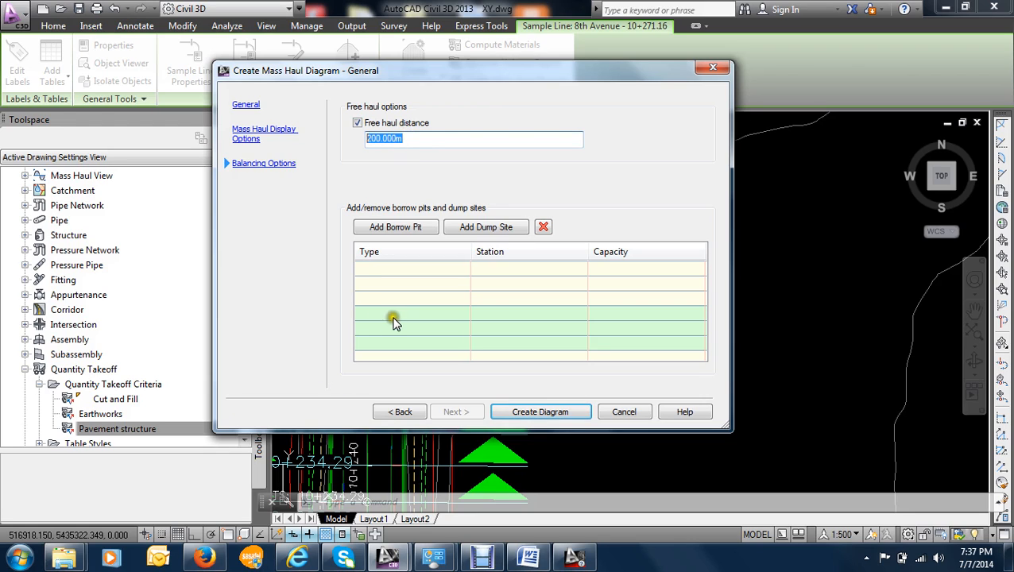
pyautogui.click(407, 139)
# - Add a borrow pit to the balancing options and remove it again
pyautogui.click(416, 228)
pyautogui.click(427, 273)
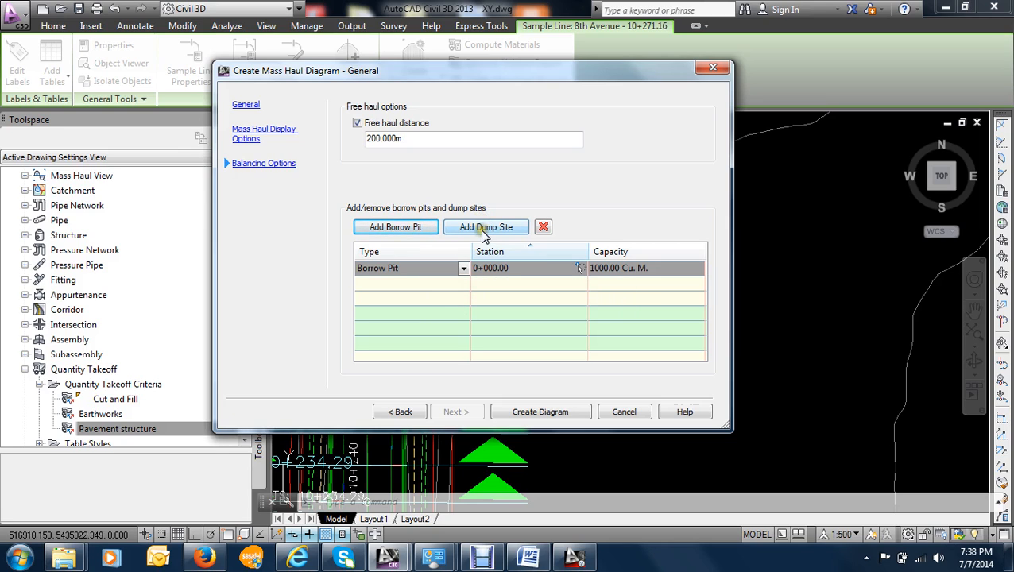
pyautogui.click(409, 232)
pyautogui.click(544, 227)
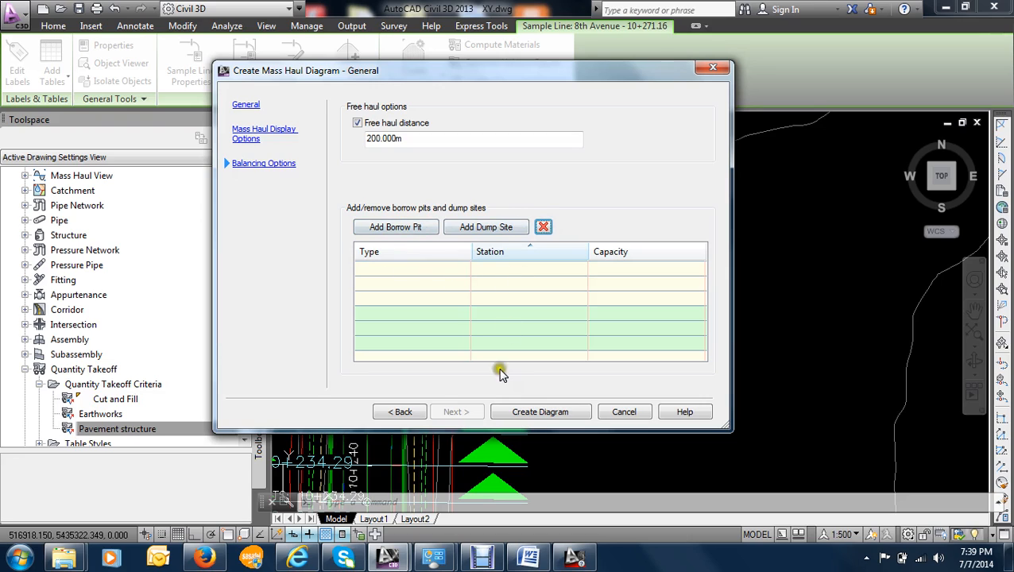
# - Create the mass haul diagram and place its origin in the empty area above and to the west of the site plan
pyautogui.click(513, 412)
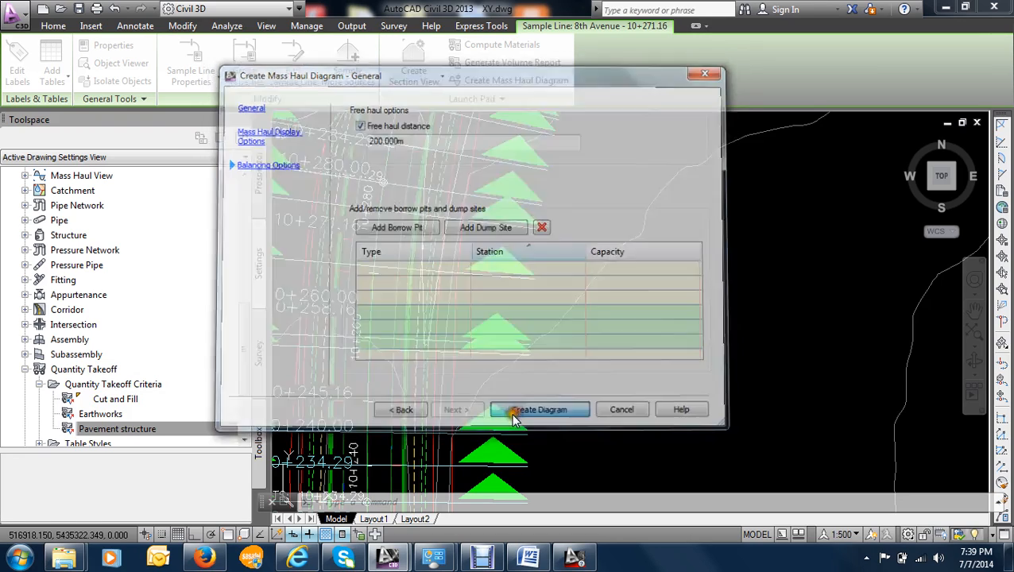
pyautogui.scroll(-8, 589, 280)
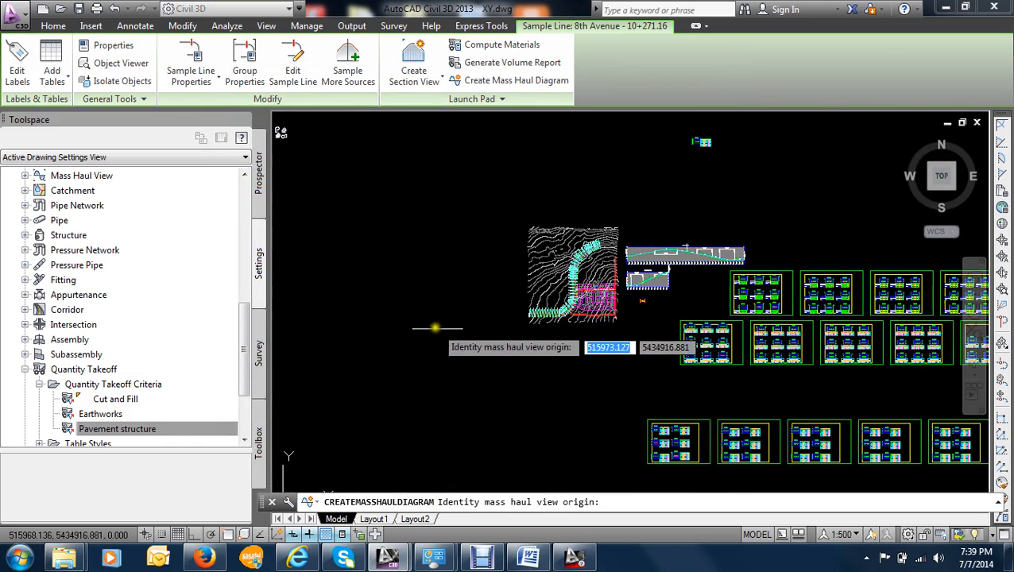
pyautogui.moveTo(430, 193); pyautogui.dragTo(426, 379, button='middle')
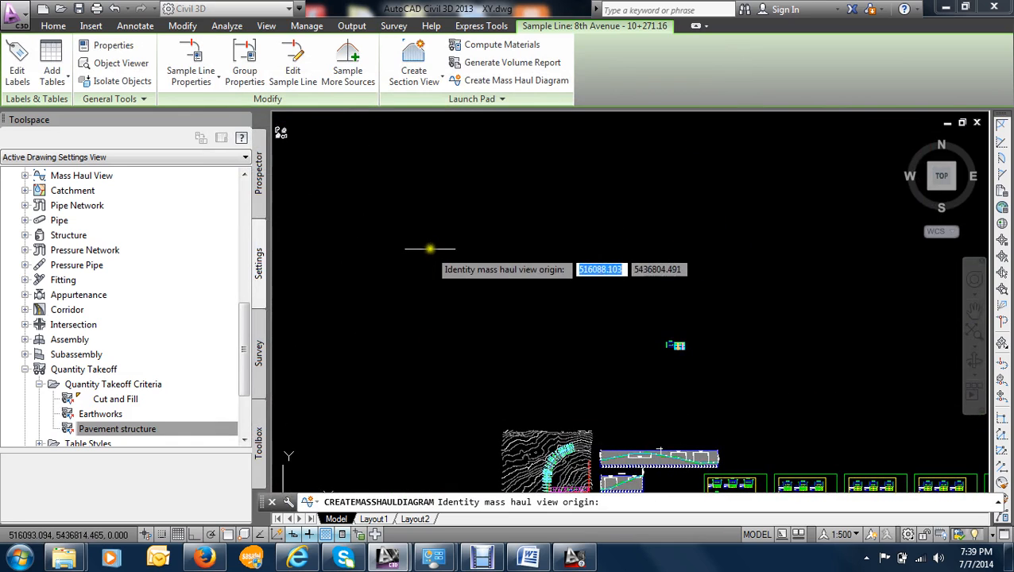
pyautogui.click(430, 248)
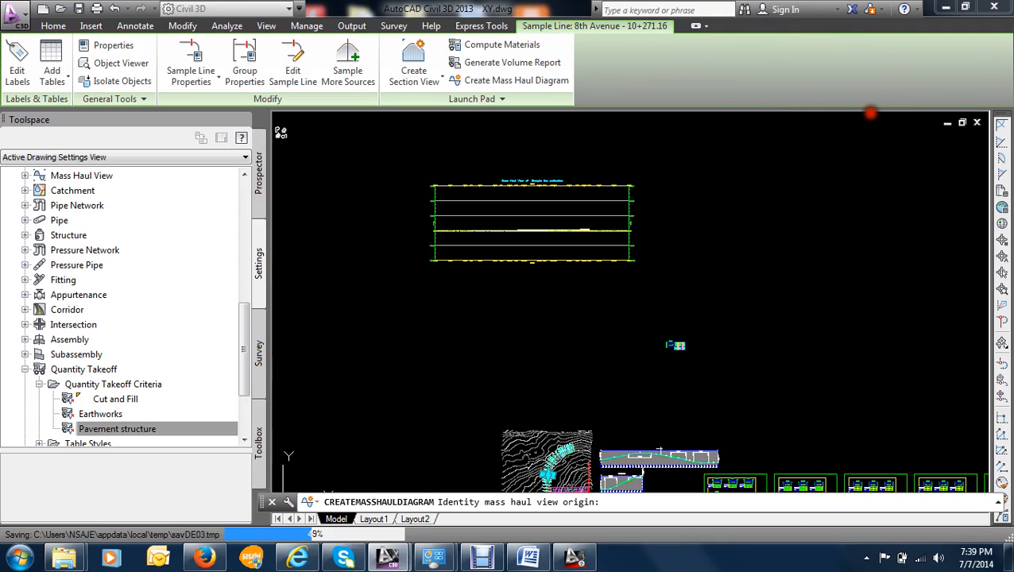
# - Examine the volume axis and the station axis of the new mass haul view
pyautogui.click(751, 166)
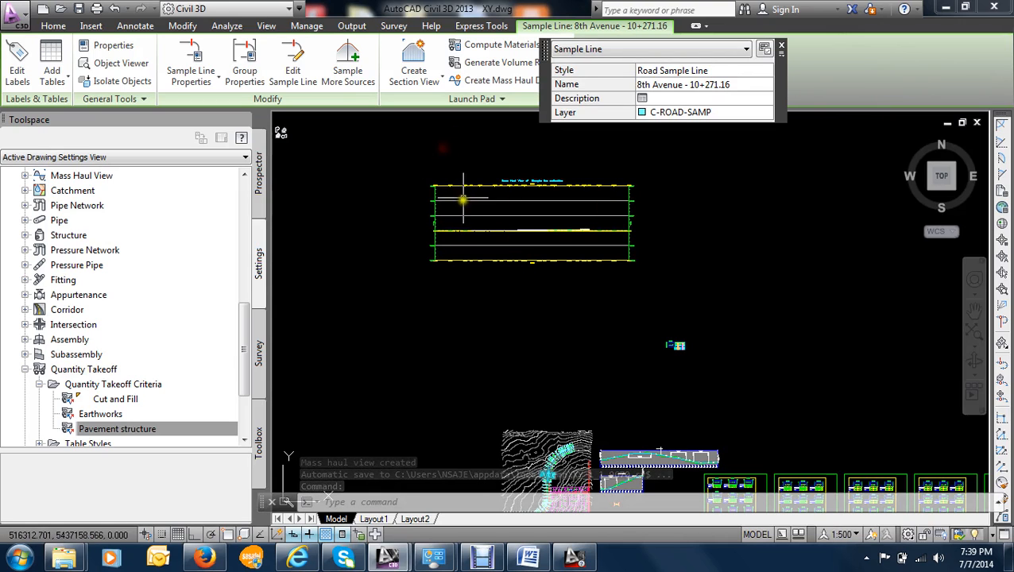
pyautogui.scroll(8, 463, 198)
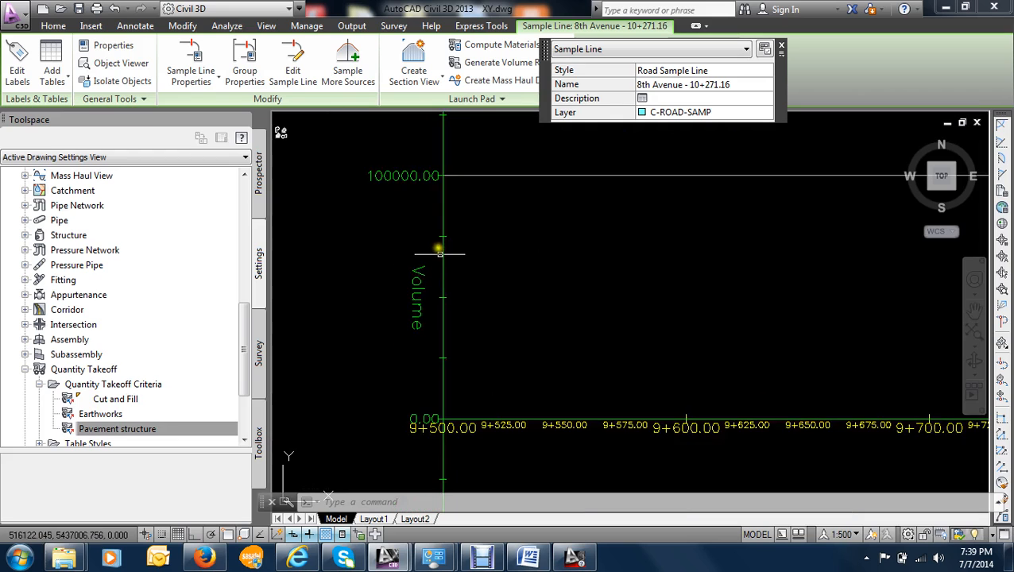
pyautogui.scroll(-5, 439, 251)
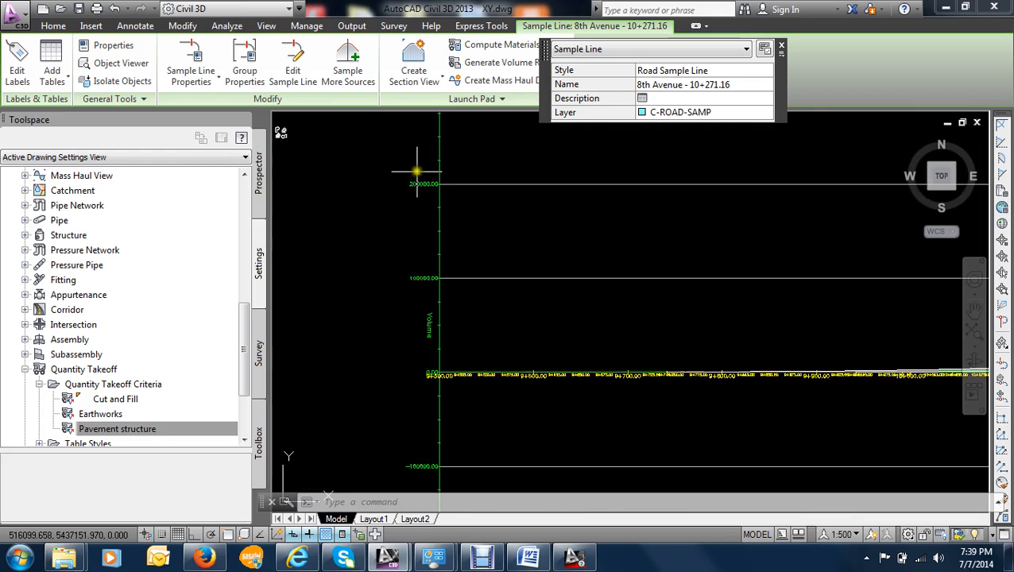
pyautogui.scroll(-2, 417, 172)
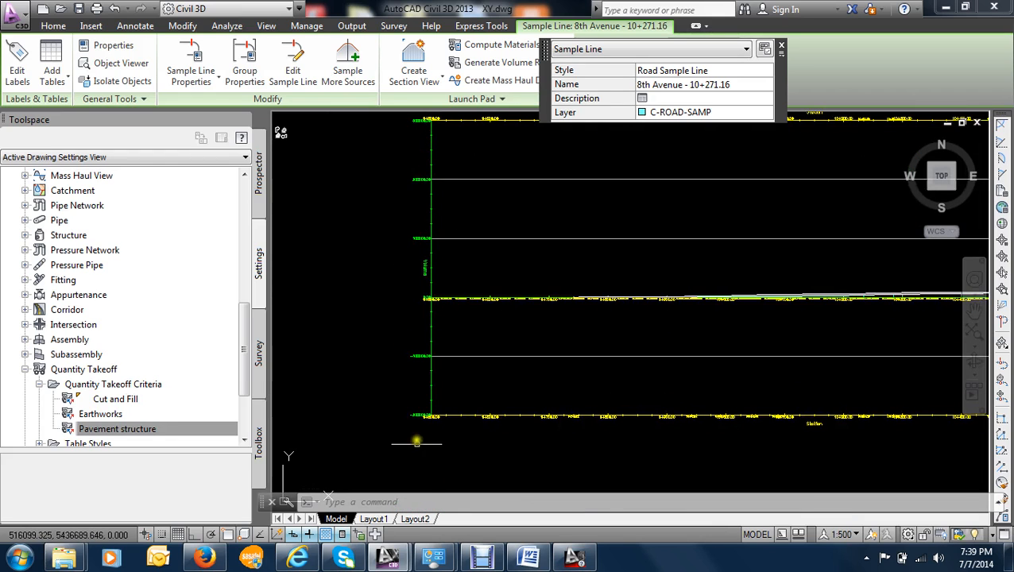
pyautogui.scroll(2, 416, 429)
pyautogui.scroll(4, 448, 289)
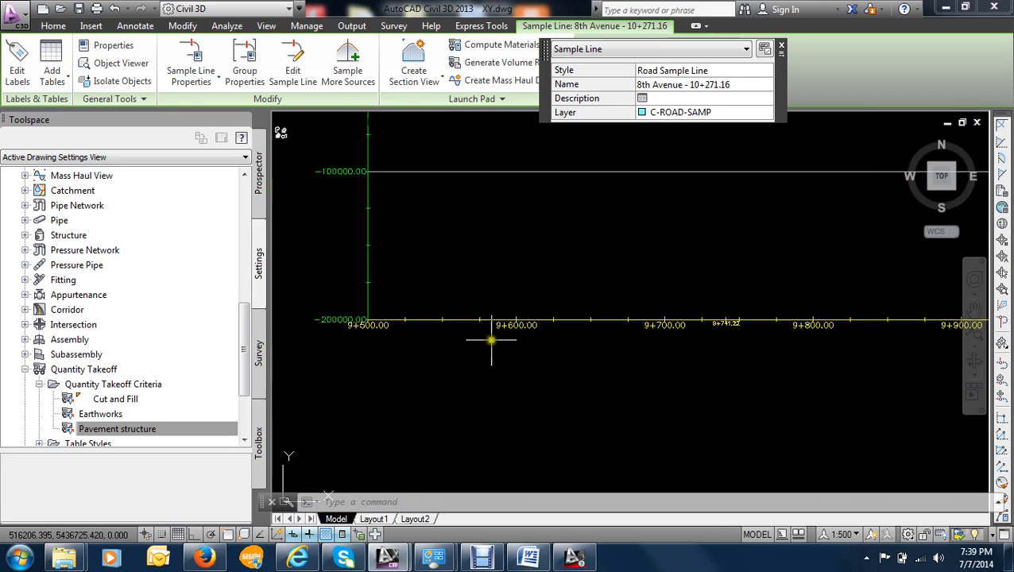
pyautogui.scroll(-3, 688, 323)
pyautogui.moveTo(729, 313); pyautogui.dragTo(465, 328, button='middle')
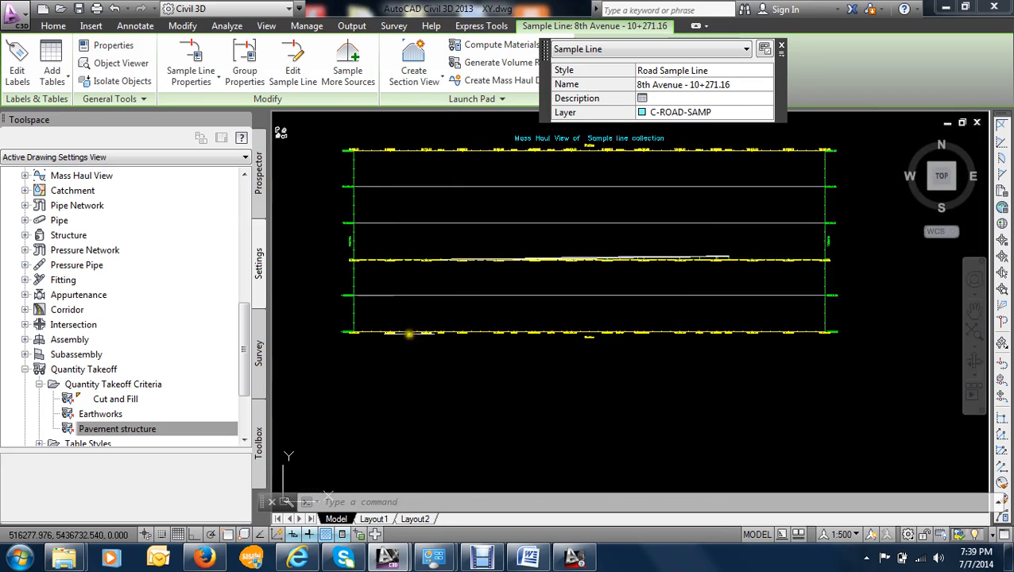
pyautogui.scroll(8, 580, 341)
pyautogui.scroll(-6, 737, 333)
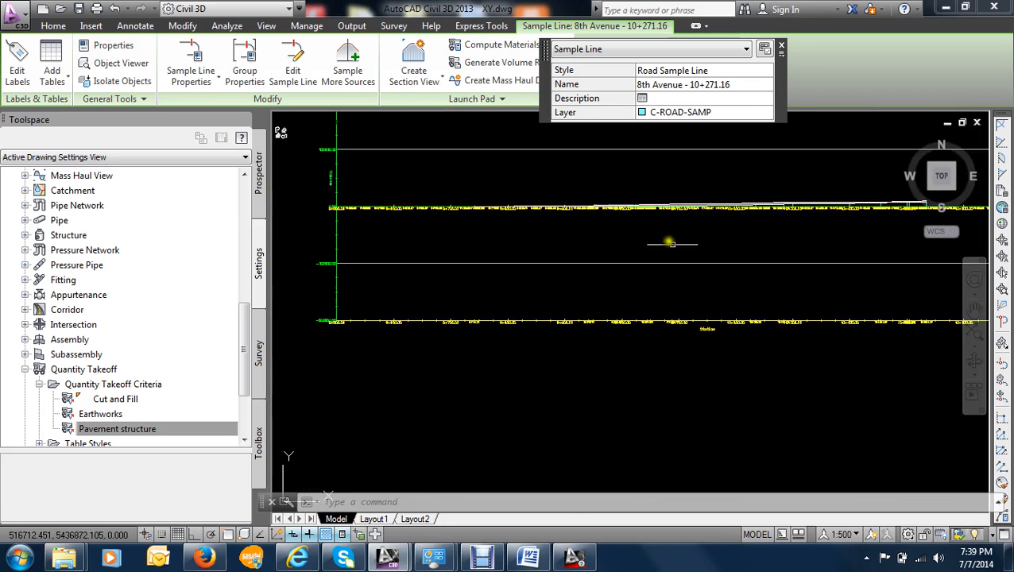
# - Follow the mass haul line along the zero-volume axis from station 9+500 to 9+825 and inspect its station and volume near 9+775
pyautogui.scroll(2, 633, 231)
pyautogui.scroll(2, 405, 196)
pyautogui.moveTo(405, 197); pyautogui.dragTo(492, 284, button='middle')
pyautogui.moveTo(326, 277); pyautogui.dragTo(528, 251, button='middle')
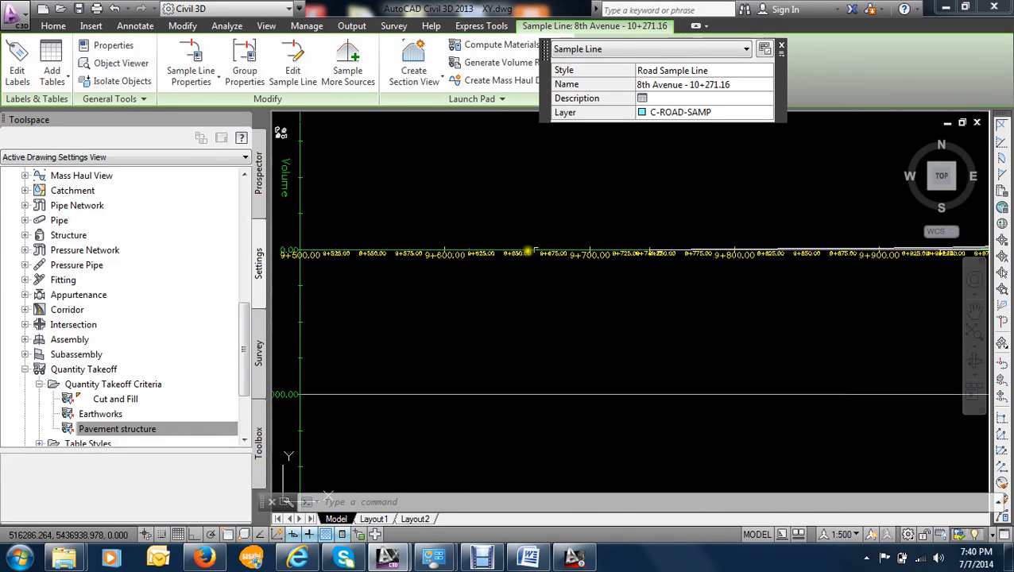
pyautogui.scroll(4, 374, 251)
pyautogui.scroll(-1, 551, 249)
pyautogui.scroll(-4, 552, 249)
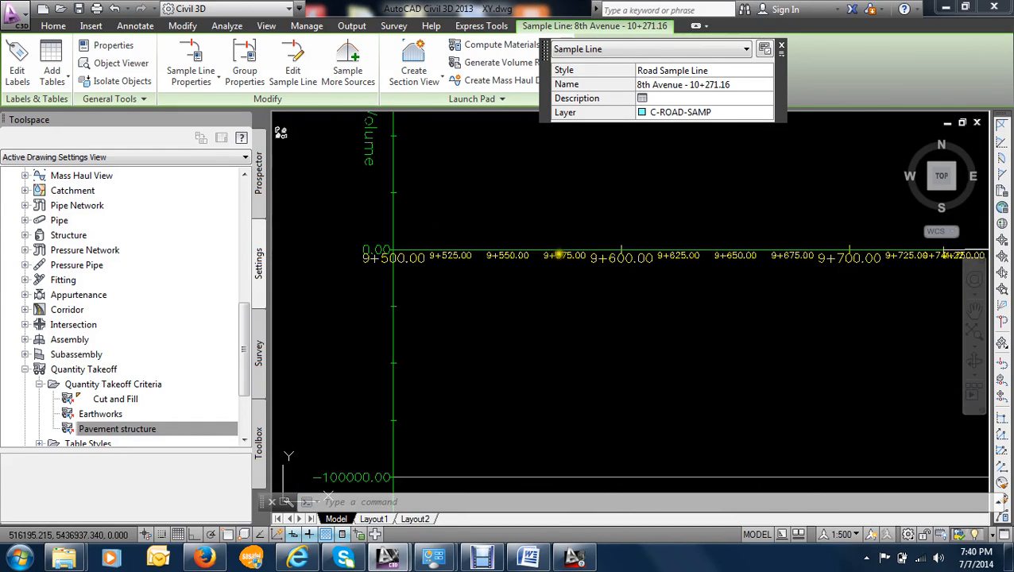
pyautogui.scroll(2, 577, 251)
pyautogui.moveTo(733, 253); pyautogui.dragTo(469, 263, button='middle')
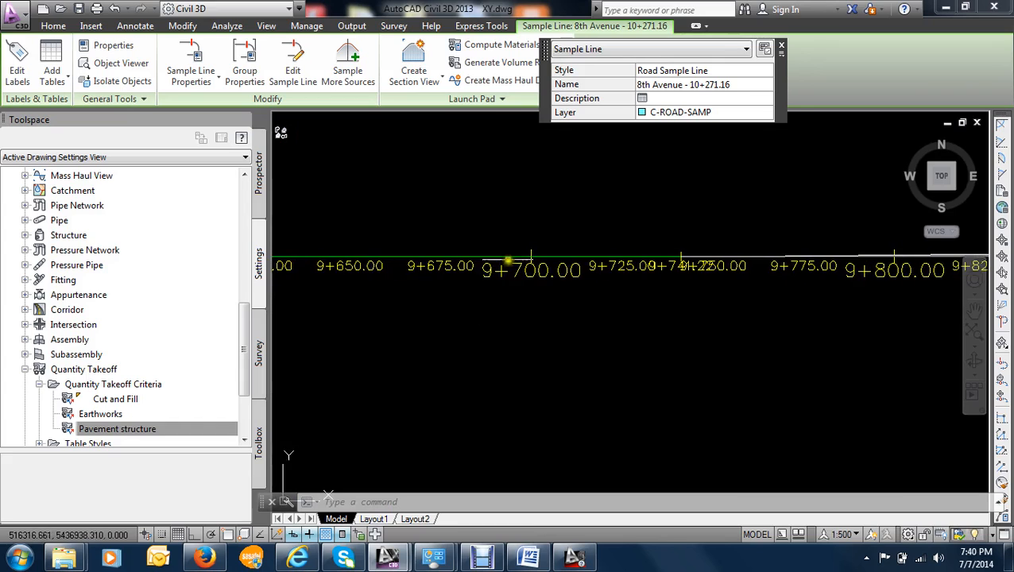
pyautogui.moveTo(716, 260); pyautogui.dragTo(580, 260, button='middle')
pyautogui.scroll(5, 690, 262)
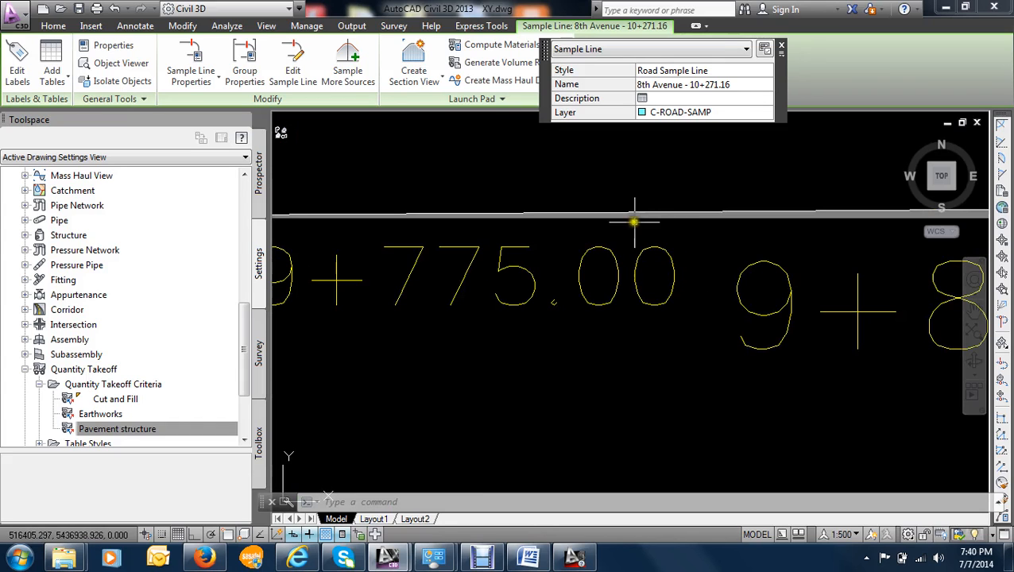
pyautogui.moveTo(631, 212)
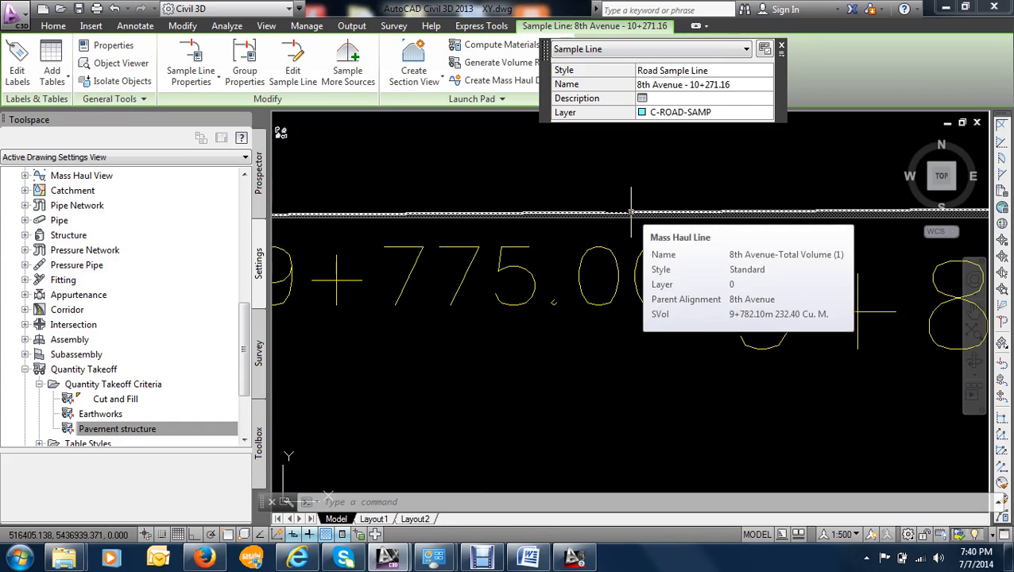
pyautogui.scroll(-8, 631, 212)
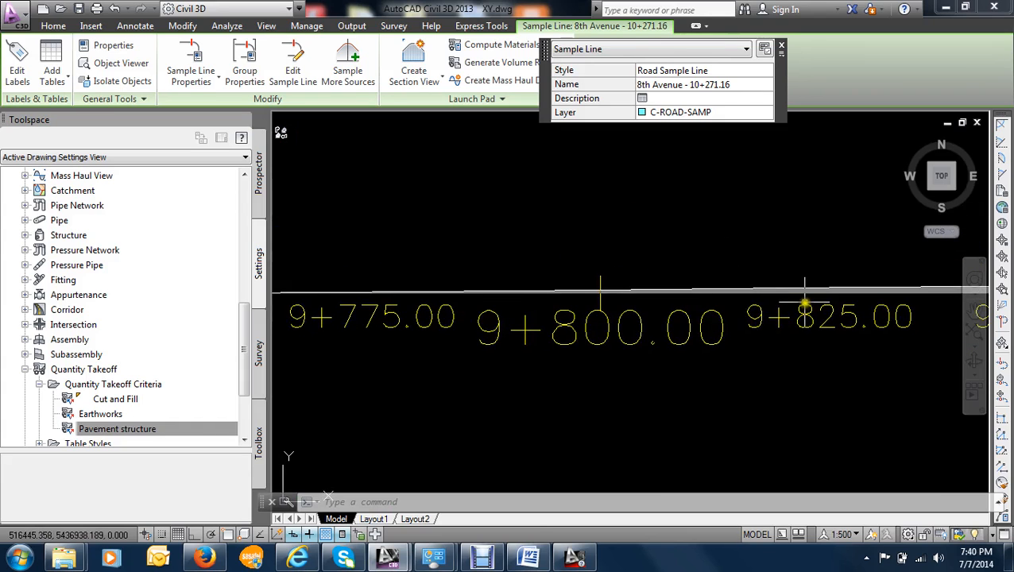
# - Examine how the mass haul line leaves the zero-volume axis between stations 9+500 and 9+850
pyautogui.scroll(6, 713, 301)
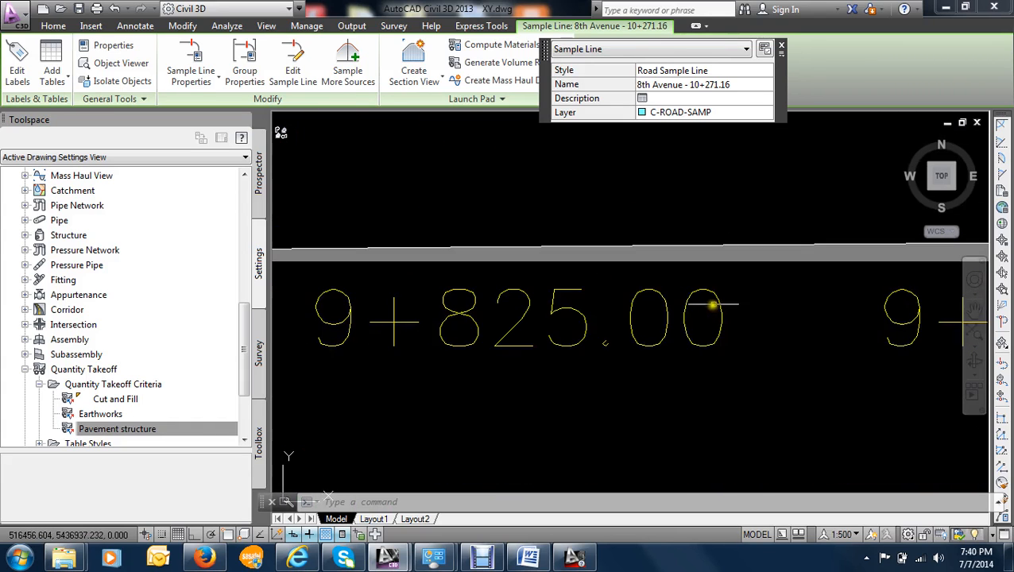
pyautogui.scroll(5, 719, 259)
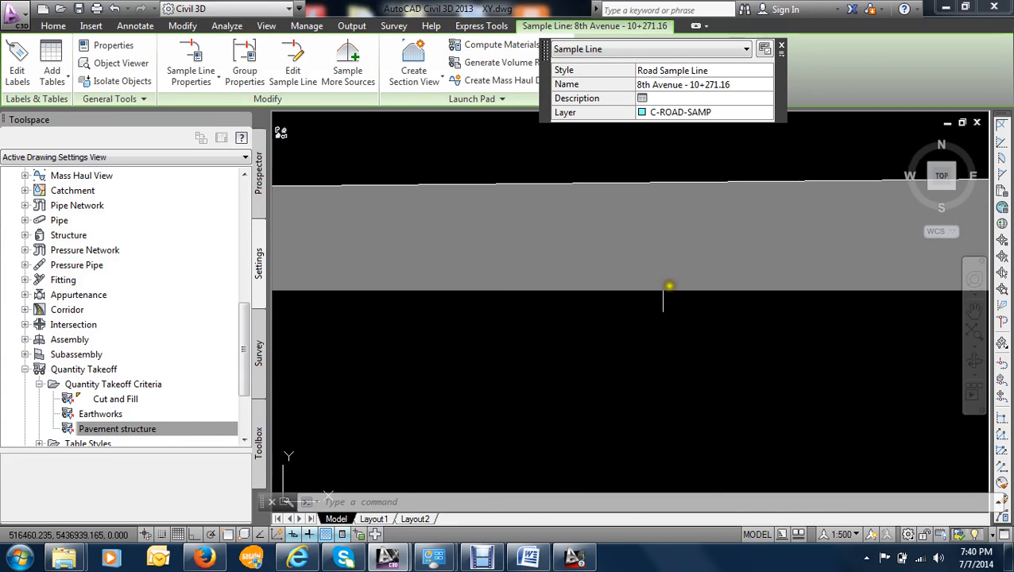
pyautogui.scroll(-8, 671, 298)
pyautogui.scroll(1, 666, 284)
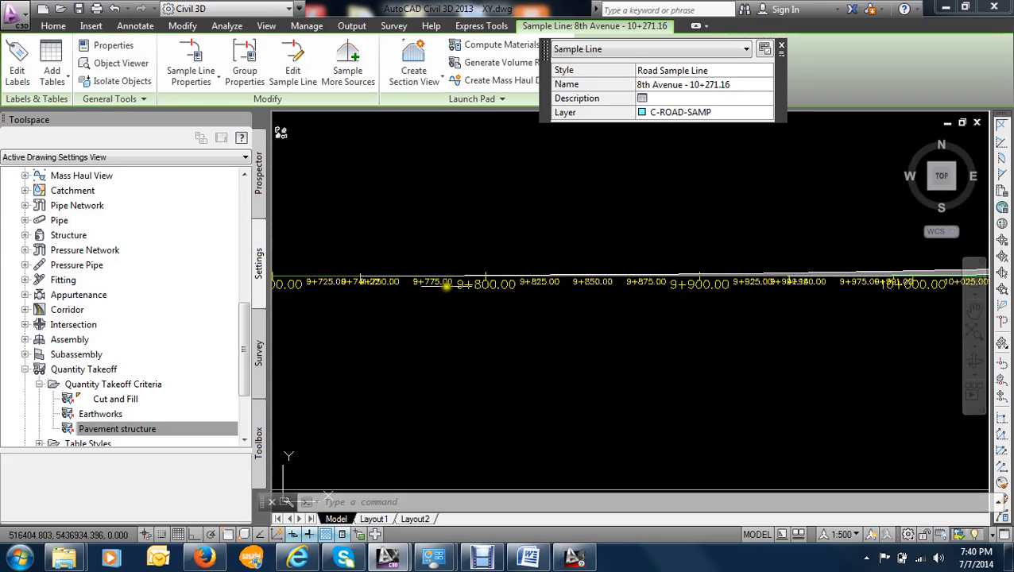
pyautogui.scroll(-4, 407, 279)
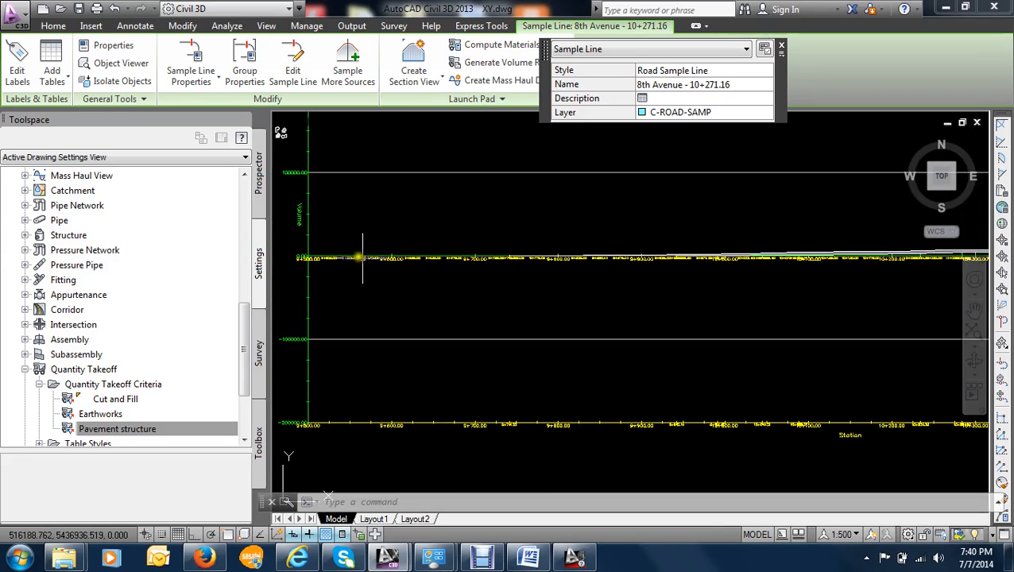
pyautogui.scroll(4, 302, 258)
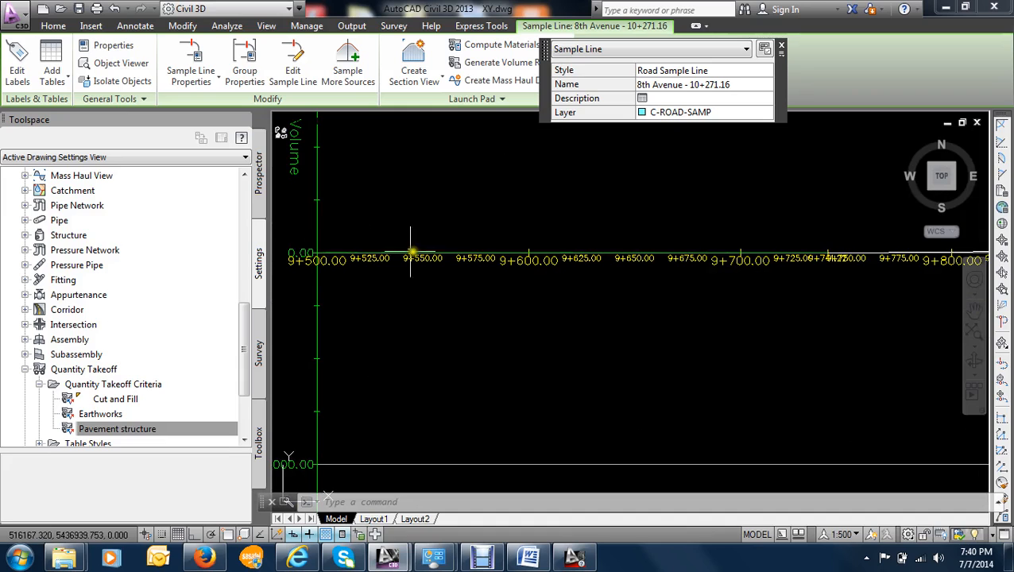
pyautogui.scroll(-5, 787, 286)
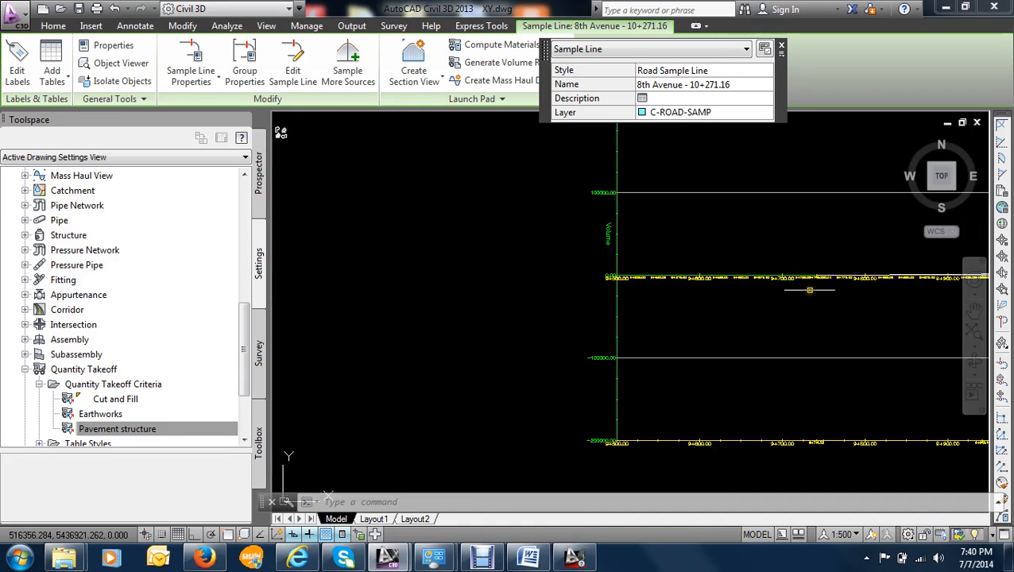
pyautogui.moveTo(730, 279); pyautogui.dragTo(569, 238, button='middle')
pyautogui.scroll(2, 609, 230)
pyautogui.scroll(-4, 620, 226)
pyautogui.scroll(2, 574, 245)
pyautogui.scroll(4, 573, 249)
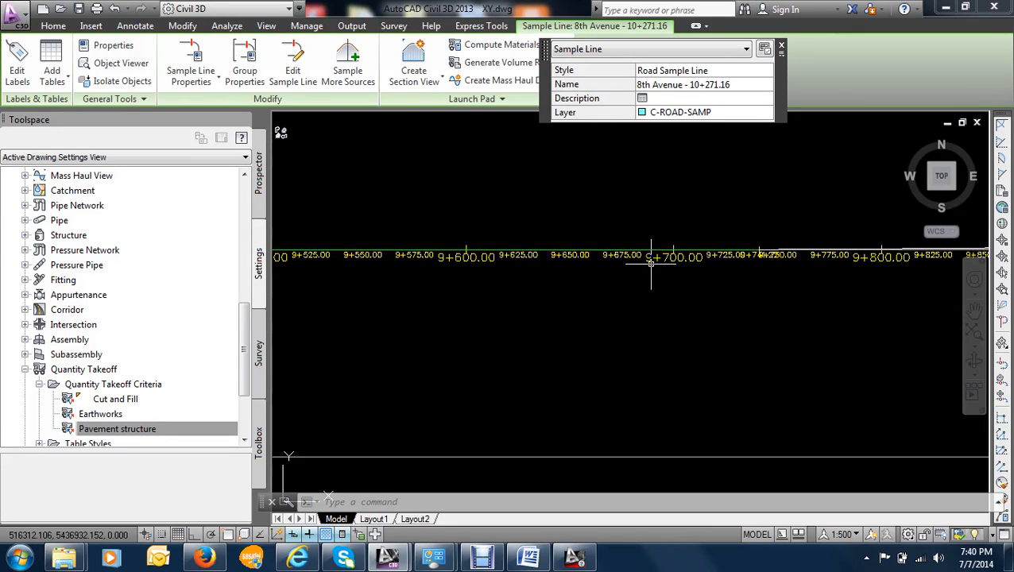
# - Follow the mass haul line and its shaded volume band from station 9+700 to 10+350
pyautogui.scroll(-2, 703, 266)
pyautogui.moveTo(772, 268); pyautogui.dragTo(610, 280, button='middle')
pyautogui.scroll(2, 604, 280)
pyautogui.scroll(3, 731, 269)
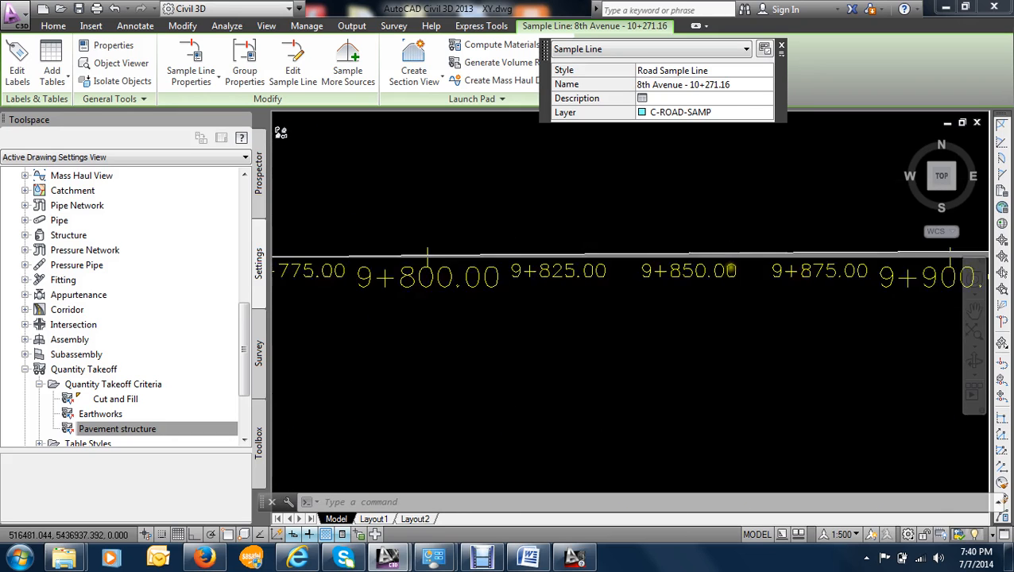
pyautogui.moveTo(788, 273)
pyautogui.mouseDown(button='middle')
pyautogui.moveTo(797, 269)
pyautogui.moveTo(543, 286)
pyautogui.moveTo(582, 263)
pyautogui.moveTo(419, 237)
pyautogui.mouseUp(button='middle')
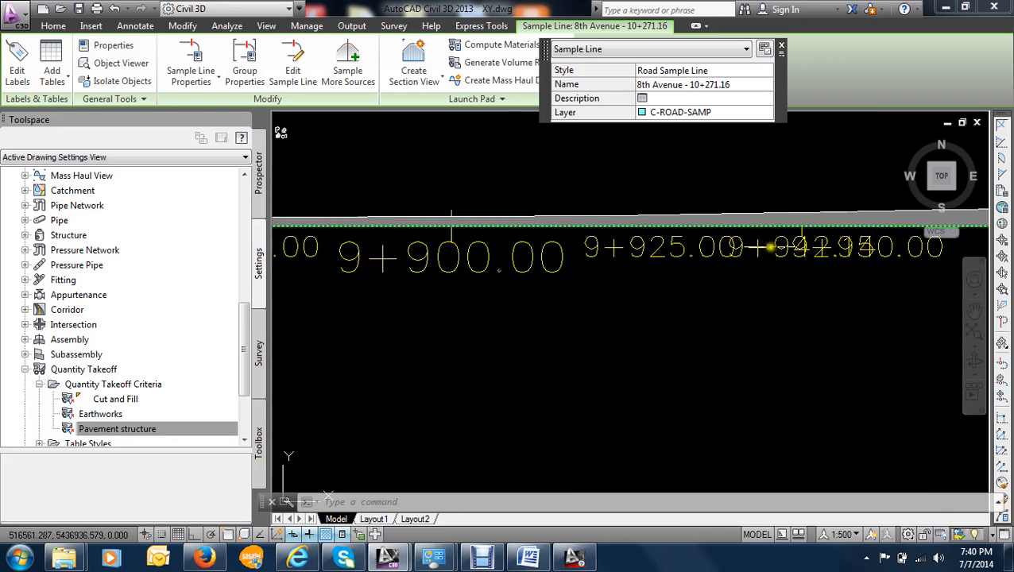
pyautogui.moveTo(800, 241); pyautogui.dragTo(490, 254, button='middle')
pyautogui.moveTo(811, 254); pyautogui.dragTo(439, 269, button='middle')
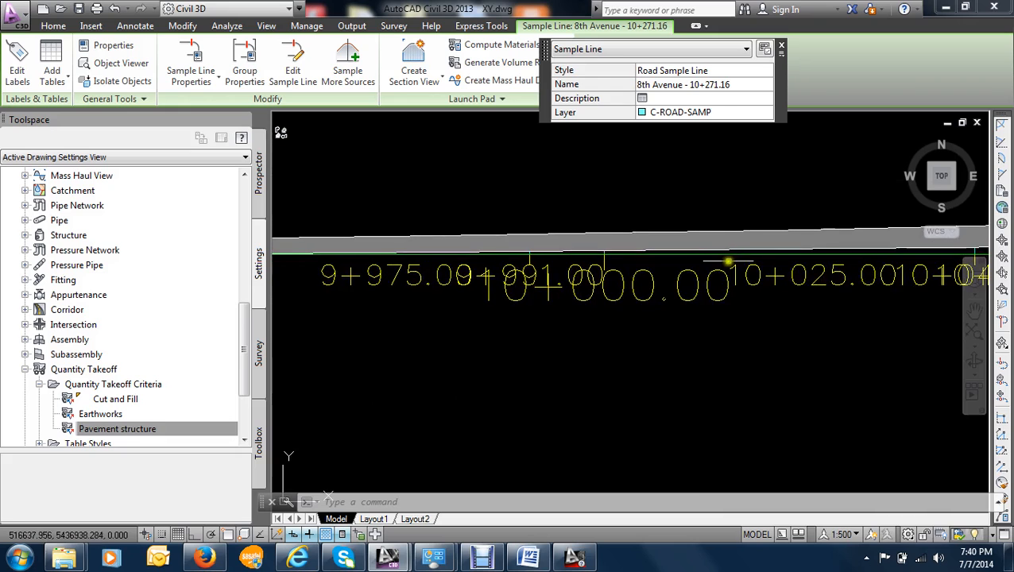
pyautogui.scroll(-2, 727, 261)
pyautogui.moveTo(786, 270); pyautogui.dragTo(396, 259, button='middle')
pyautogui.moveTo(799, 262); pyautogui.dragTo(230, 254, button='middle')
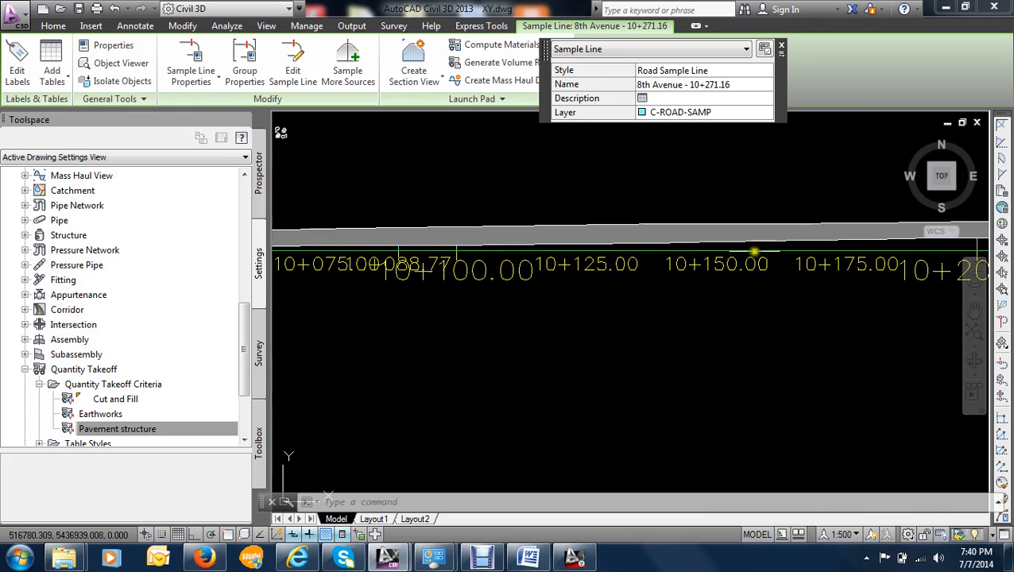
pyautogui.moveTo(749, 256); pyautogui.dragTo(305, 226, button='middle')
pyautogui.moveTo(718, 224); pyautogui.dragTo(330, 281, button='middle')
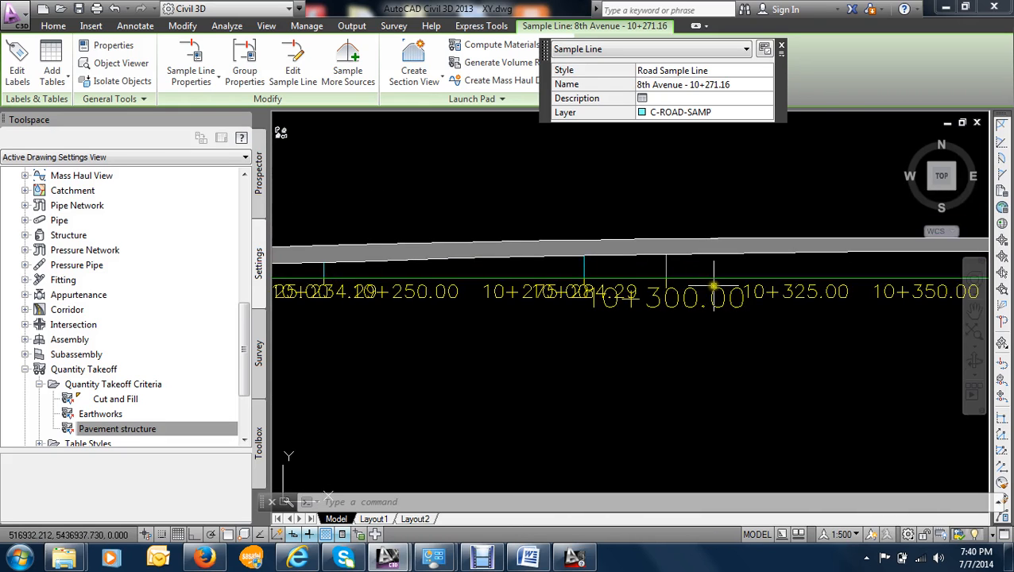
# - Inspect the end of the mass haul line near station 10+534.29, the overall diagram, and the stretch around 10+025
pyautogui.moveTo(711, 285); pyautogui.dragTo(431, 299, button='middle')
pyautogui.scroll(-4, 747, 292)
pyautogui.moveTo(666, 292); pyautogui.dragTo(263, 212, button='middle')
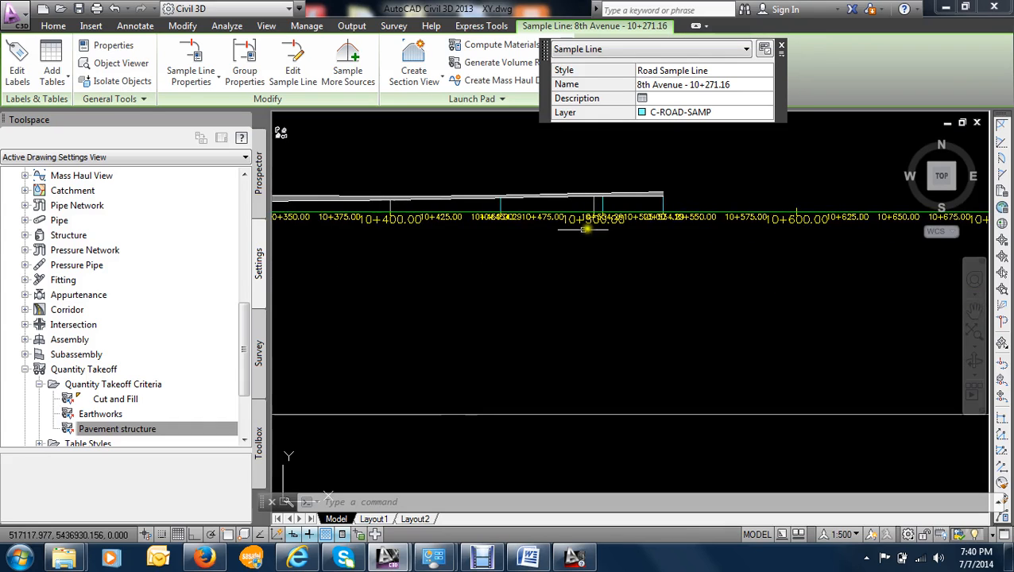
pyautogui.scroll(6, 590, 199)
pyautogui.scroll(-2, 629, 238)
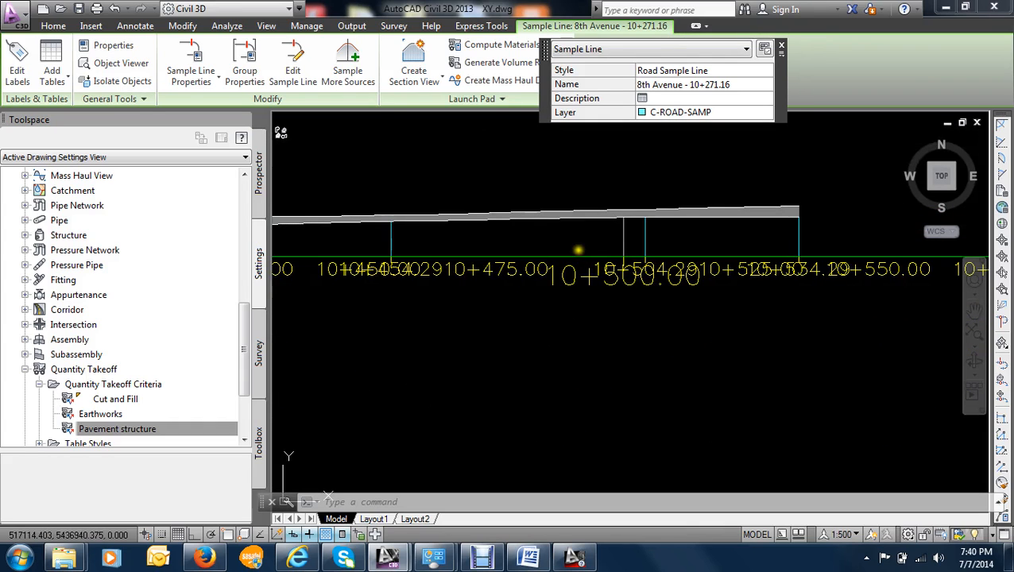
pyautogui.scroll(-6, 578, 251)
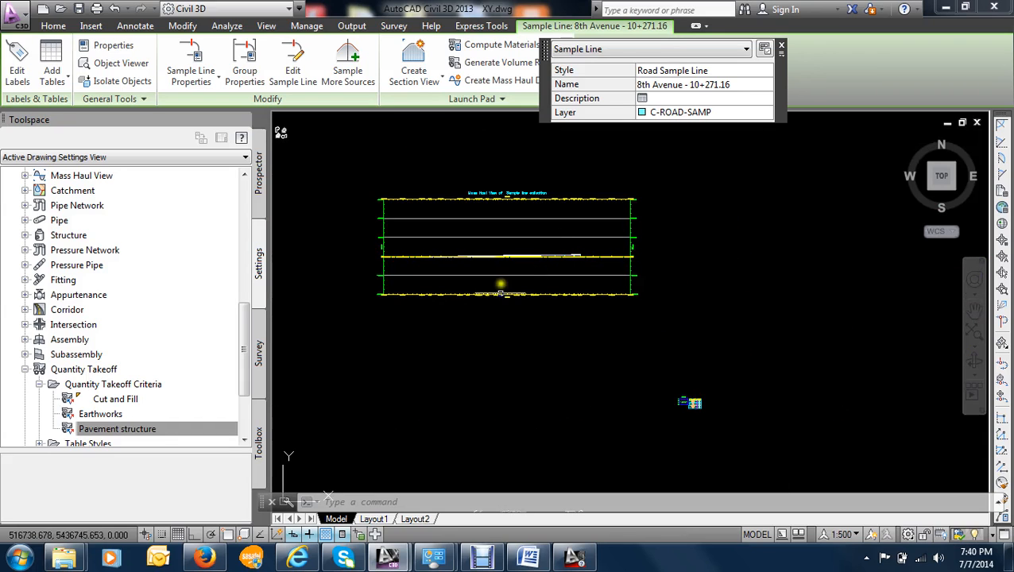
pyautogui.scroll(5, 472, 267)
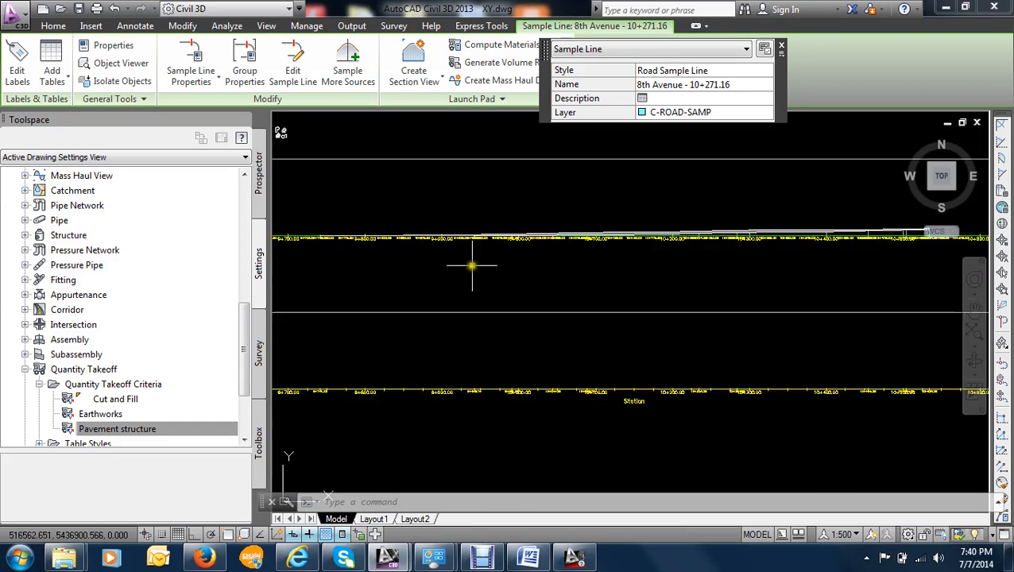
pyautogui.scroll(4, 556, 231)
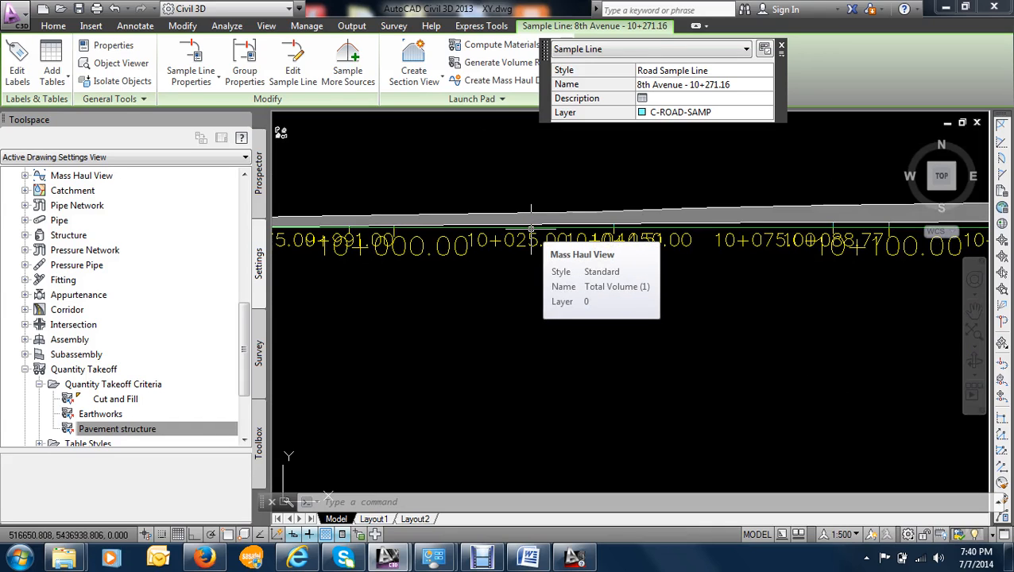
pyautogui.scroll(-2, 532, 219)
pyautogui.moveTo(513, 208)
pyautogui.mouseDown(button='middle')
pyautogui.moveTo(494, 226)
pyautogui.moveTo(500, 261)
pyautogui.mouseUp(button='middle')
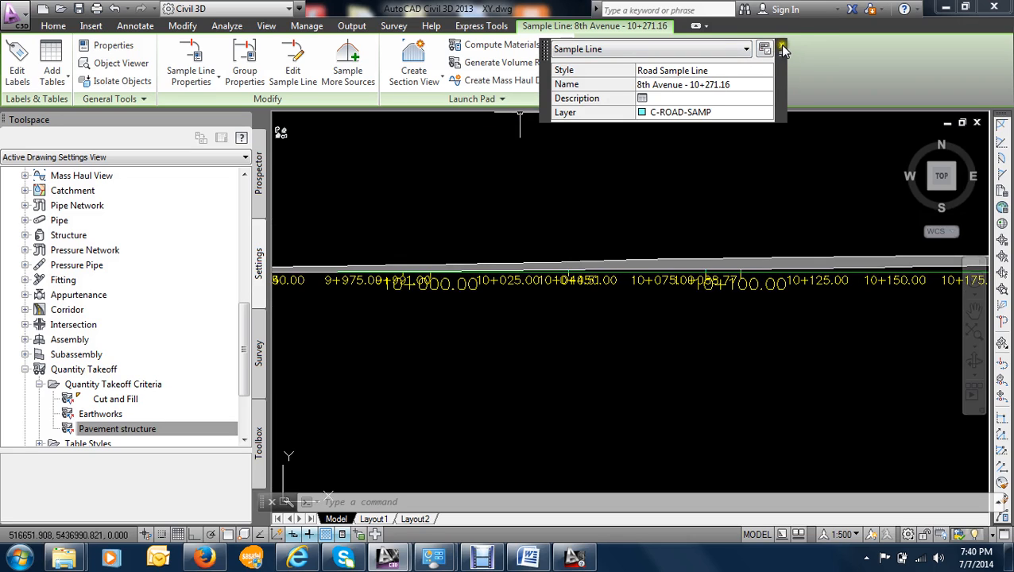
# - Generate an 8th Avenue volume report for Earth cut & fill with the Mass Haul - Multiple Materials.xsl style sheet, allowing its scripts to run
pyautogui.click(782, 47)
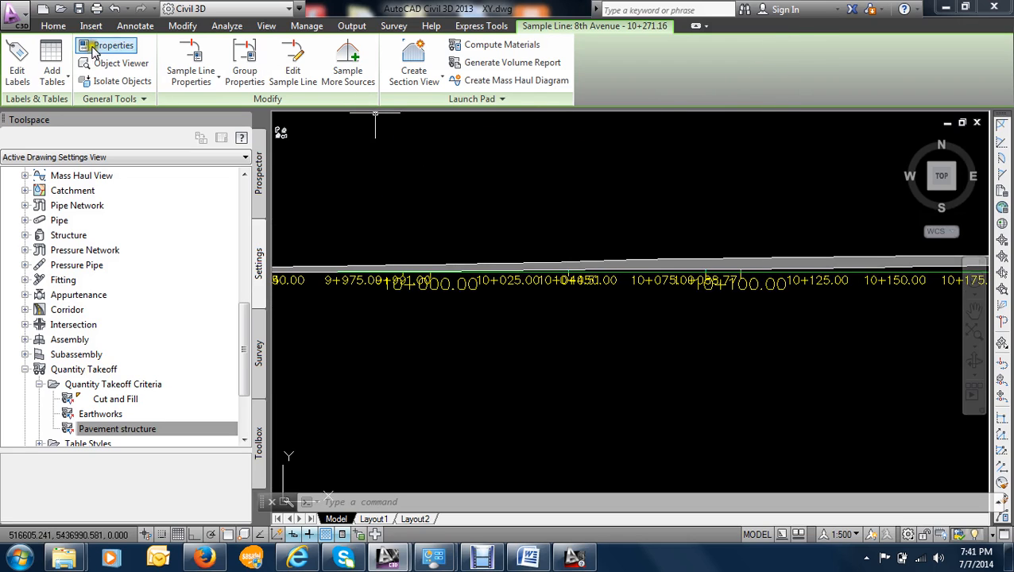
pyautogui.click(226, 26)
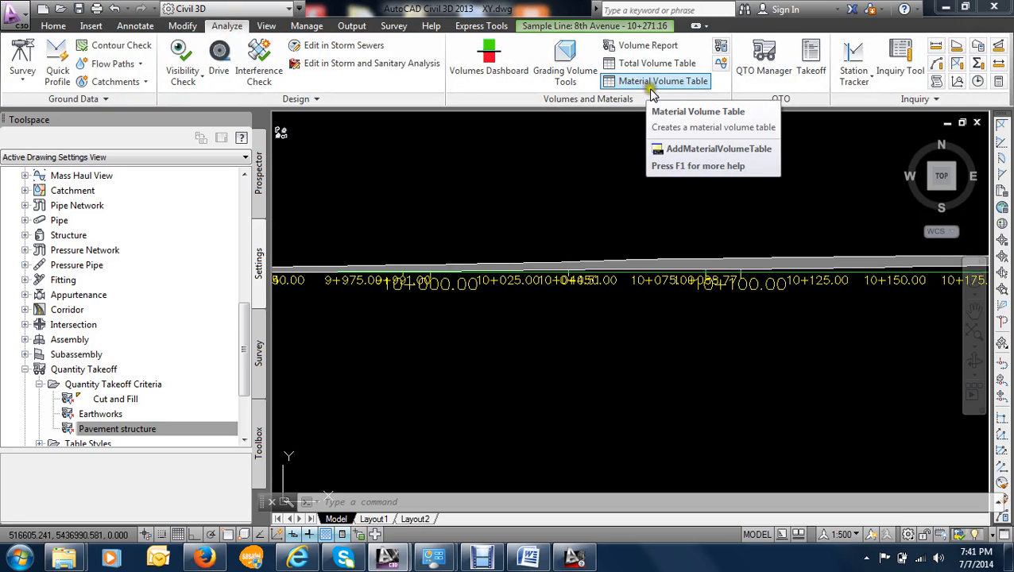
pyautogui.click(647, 46)
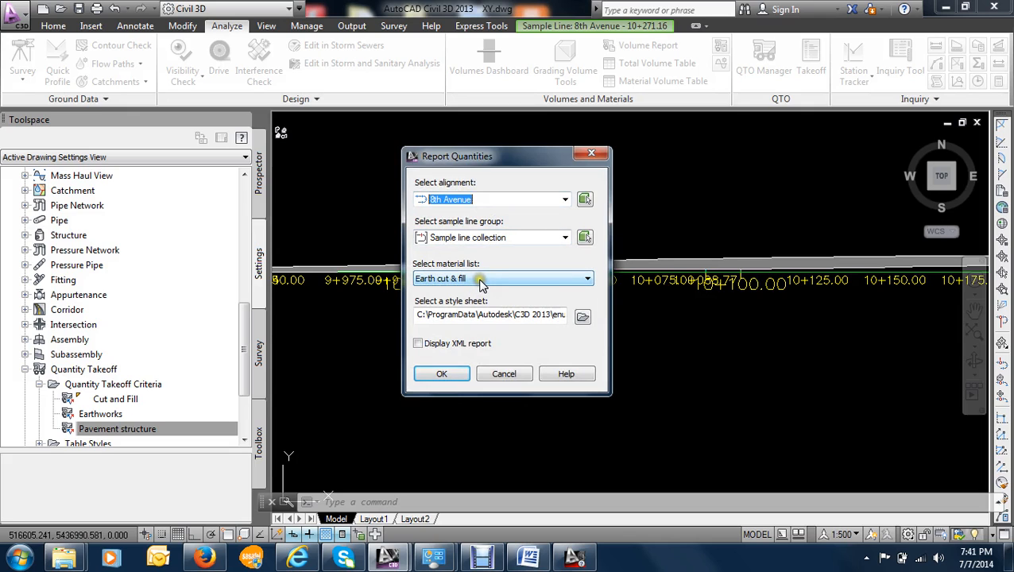
pyautogui.click(582, 318)
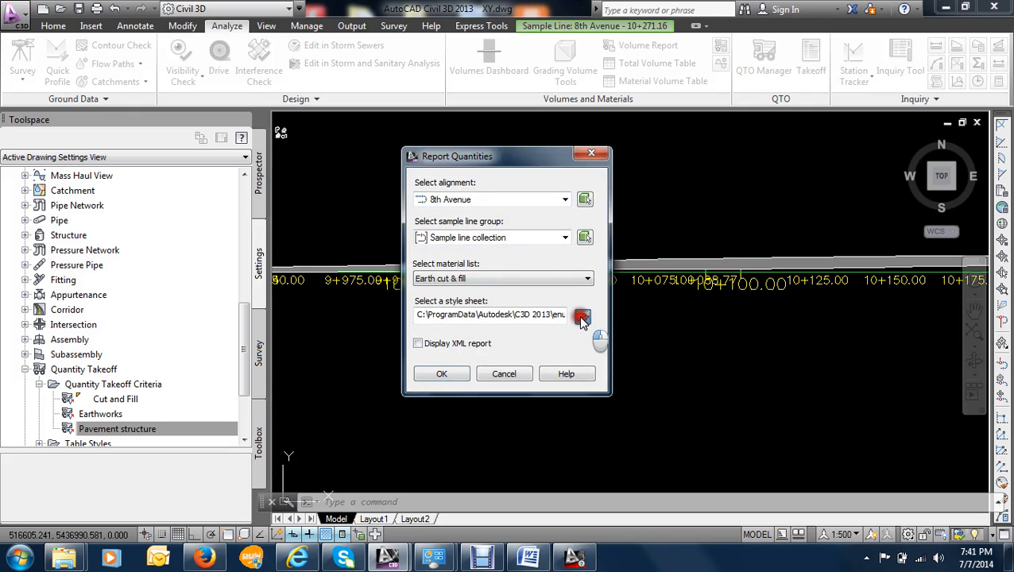
pyautogui.click(475, 124)
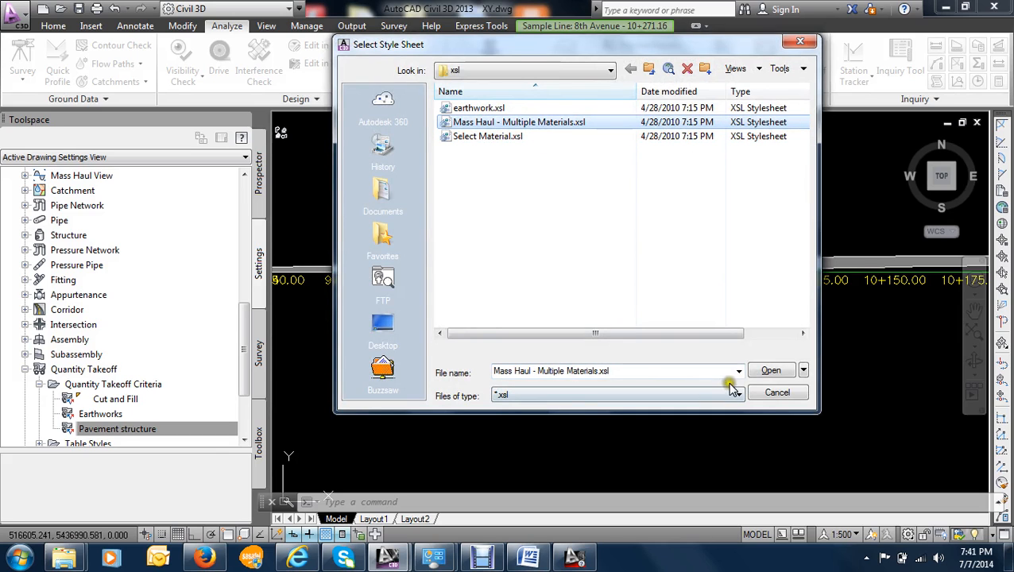
pyautogui.click(770, 370)
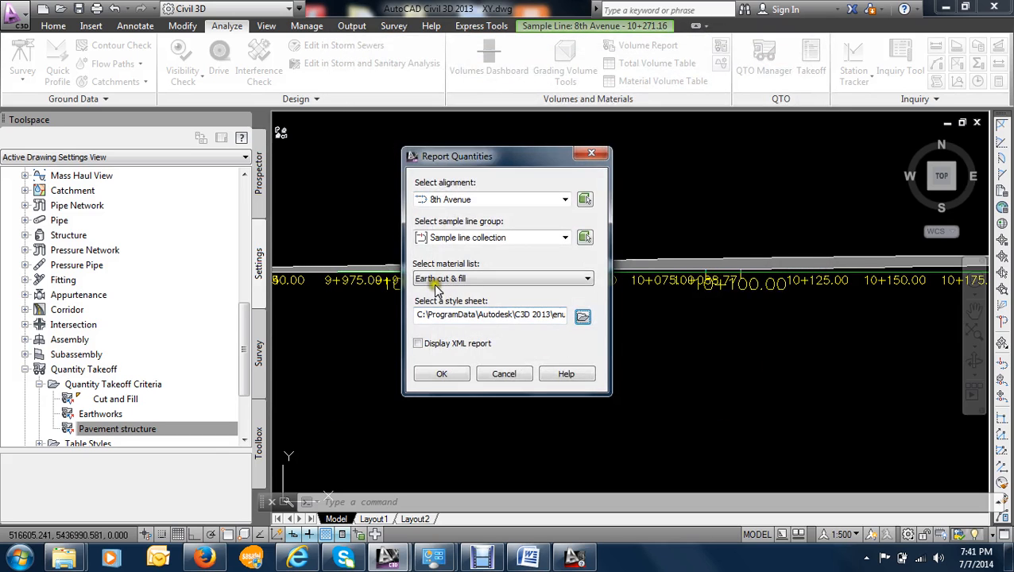
pyautogui.click(445, 375)
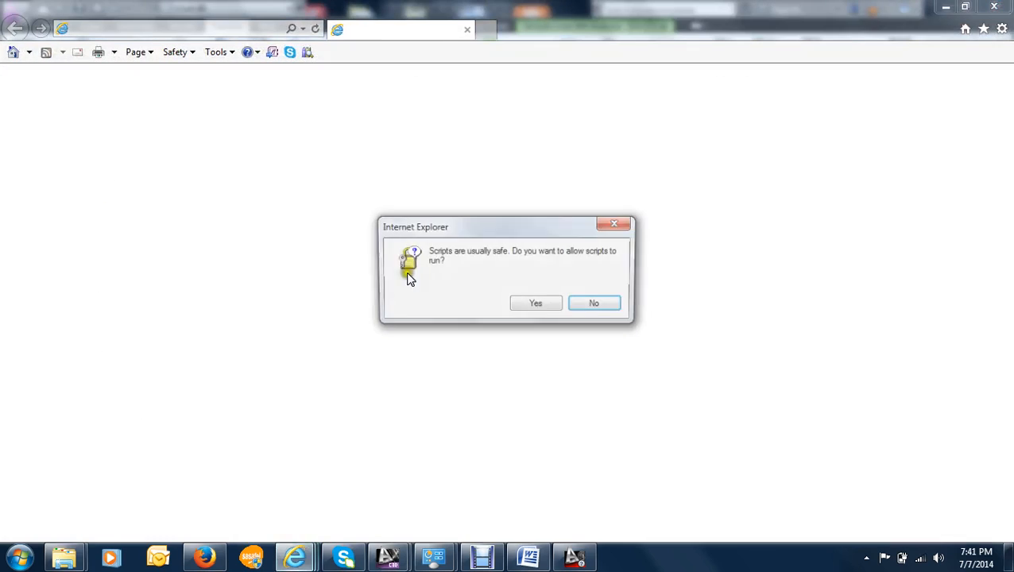
pyautogui.click(534, 306)
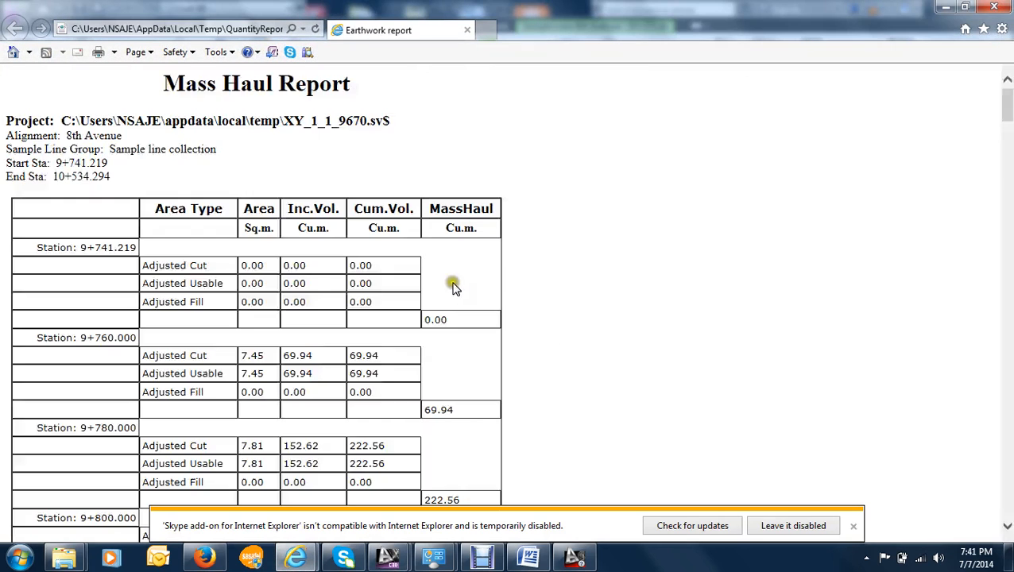
# - Review the adjusted cut, usable, fill and mass haul volumes in the report from station 9+741.219 to 10+534.294
pyautogui.scroll(-2, 195, 165)
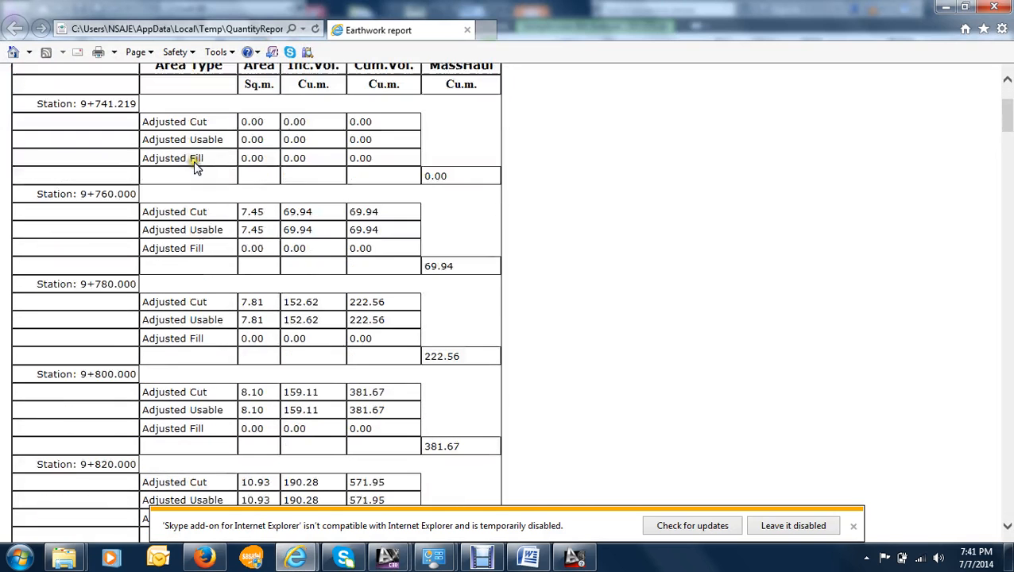
pyautogui.scroll(-2, 195, 167)
pyautogui.scroll(4, 196, 167)
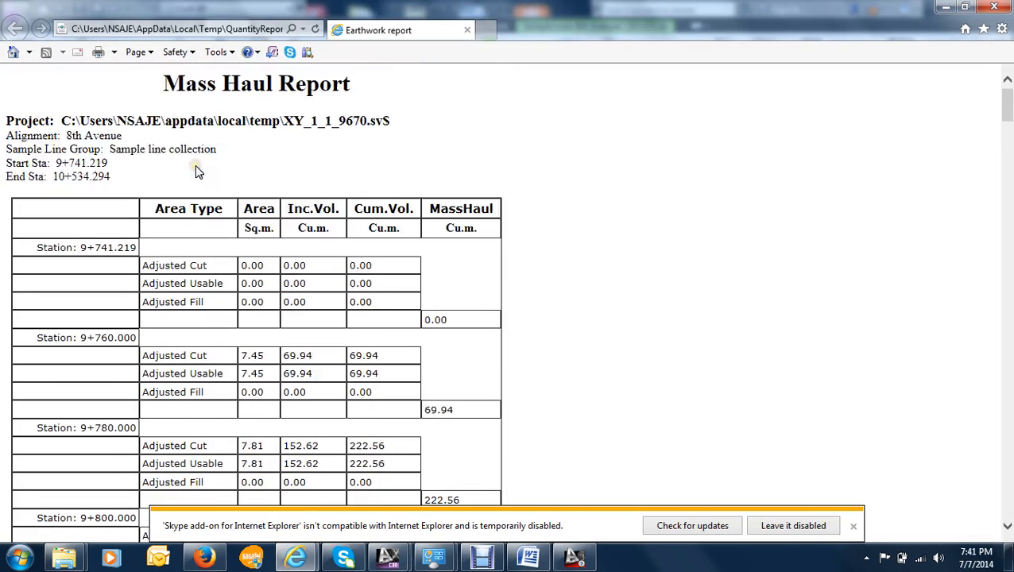
pyautogui.scroll(-20, 199, 173)
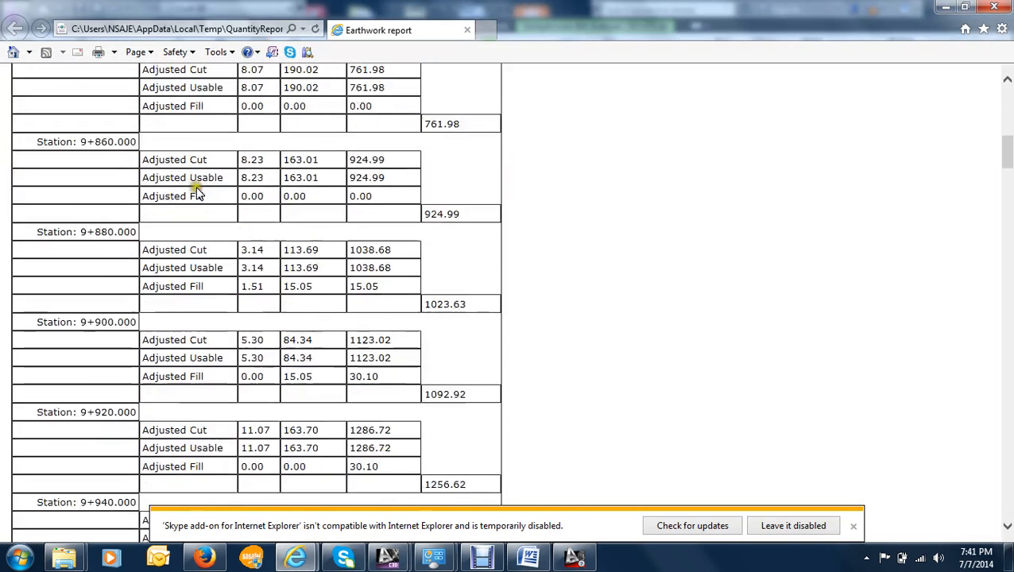
pyautogui.scroll(-16, 197, 196)
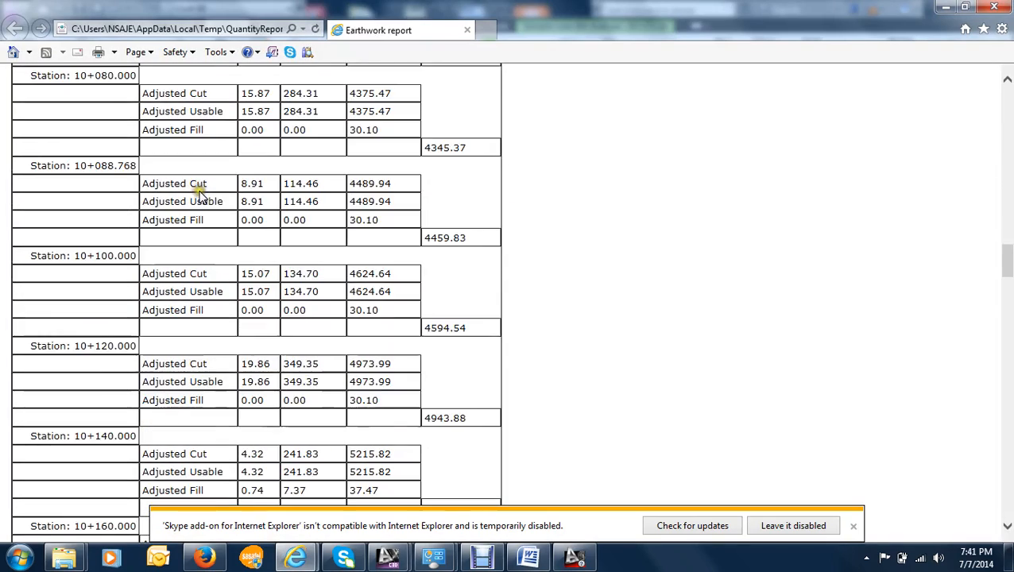
pyautogui.scroll(-16, 197, 200)
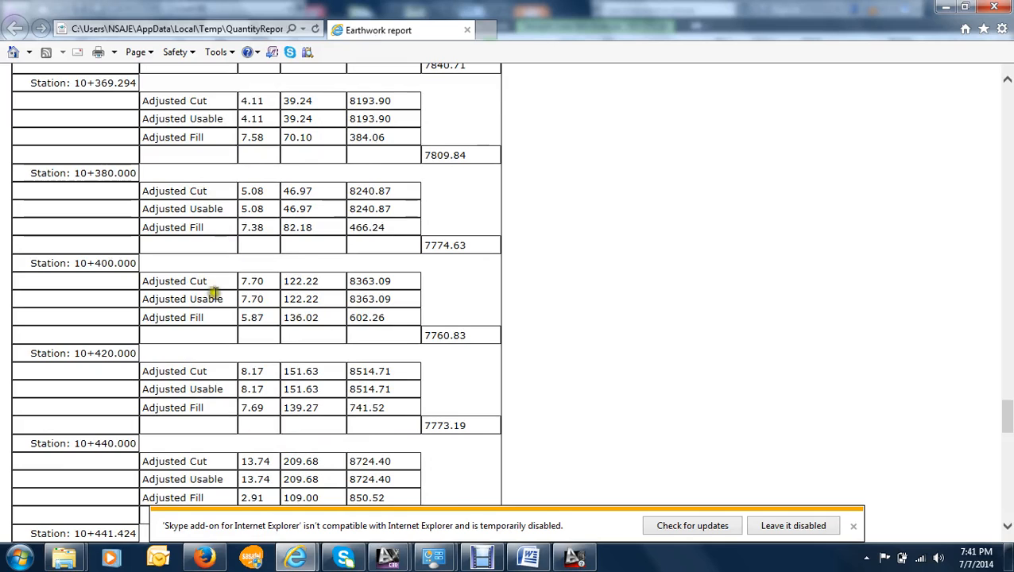
pyautogui.scroll(1, 193, 292)
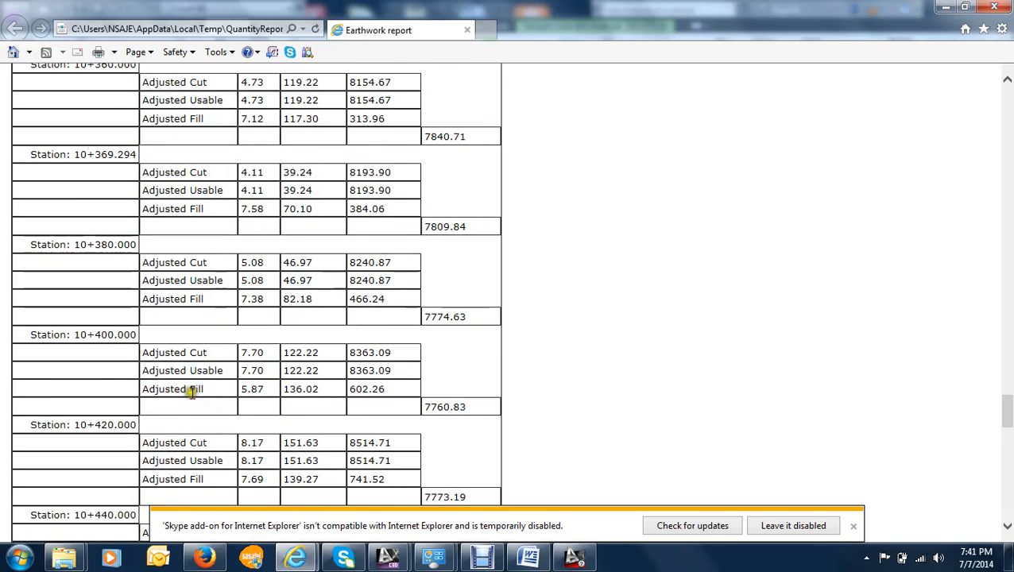
pyautogui.scroll(-14, 200, 353)
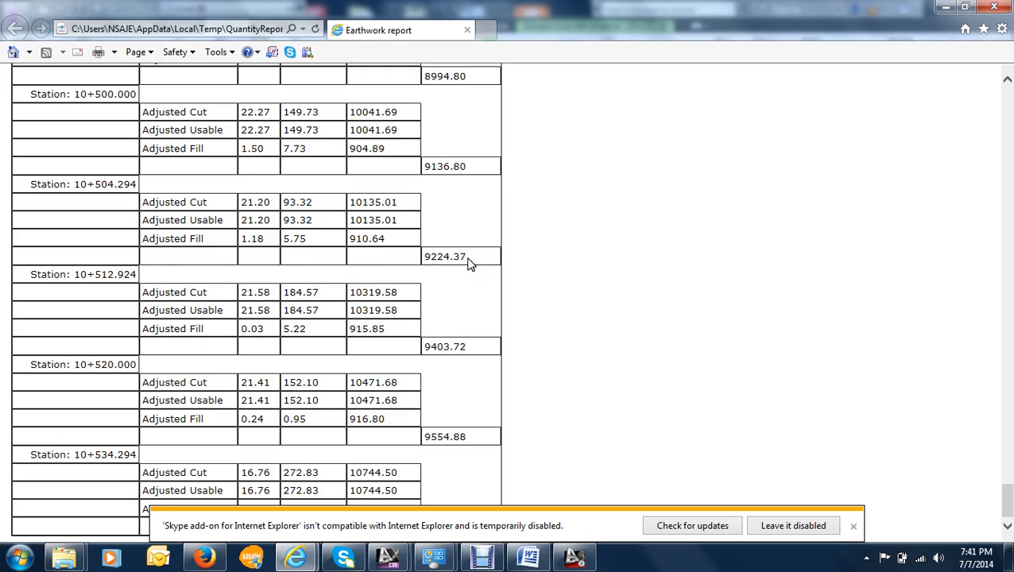
pyautogui.scroll(3, 179, 195)
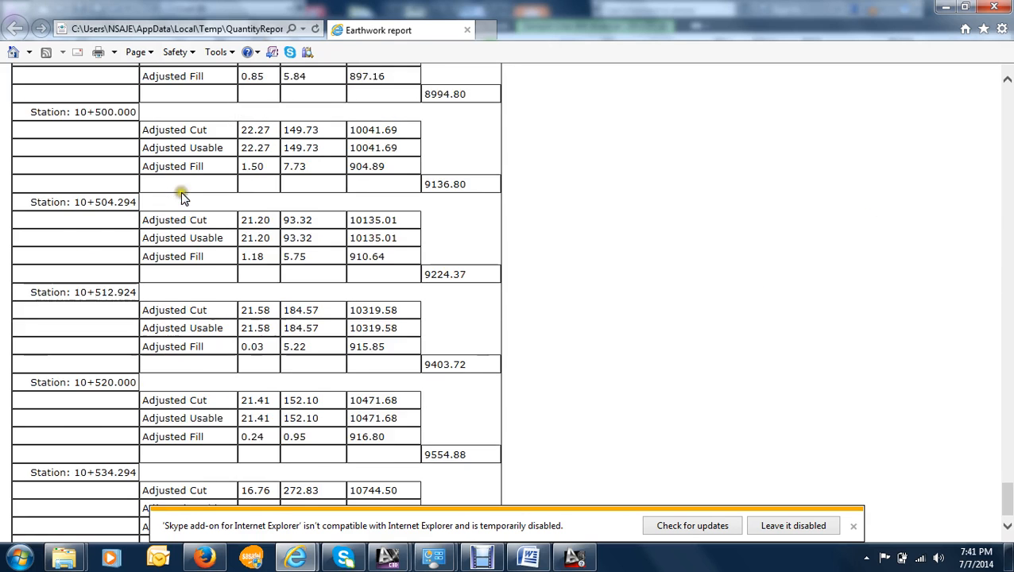
pyautogui.scroll(4, 182, 199)
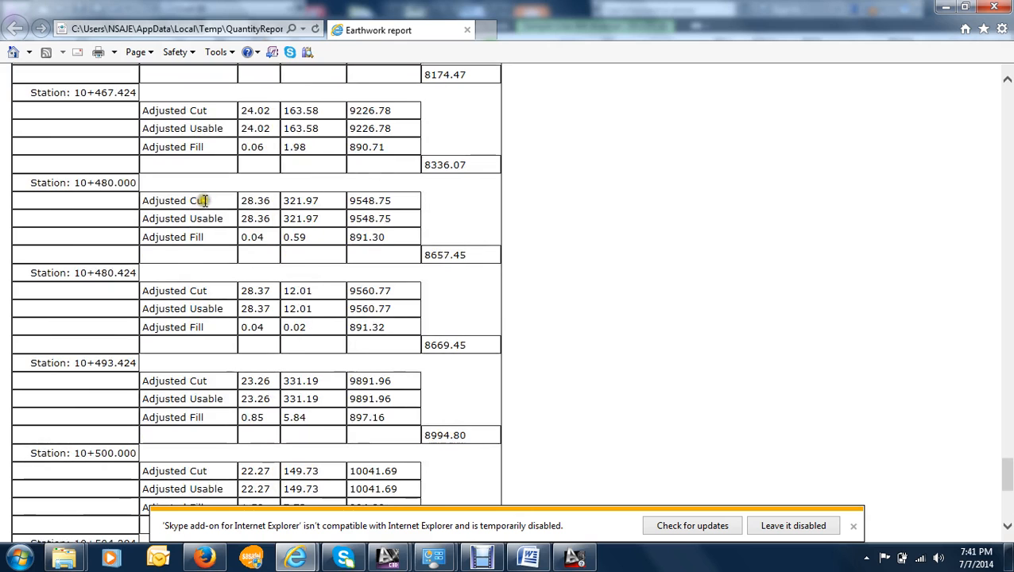
# - Review the adjusted cut, usable and fill volumes in the report backwards from station 10+480.000 to 9+800.000
pyautogui.scroll(2, 199, 200)
pyautogui.scroll(4, 213, 217)
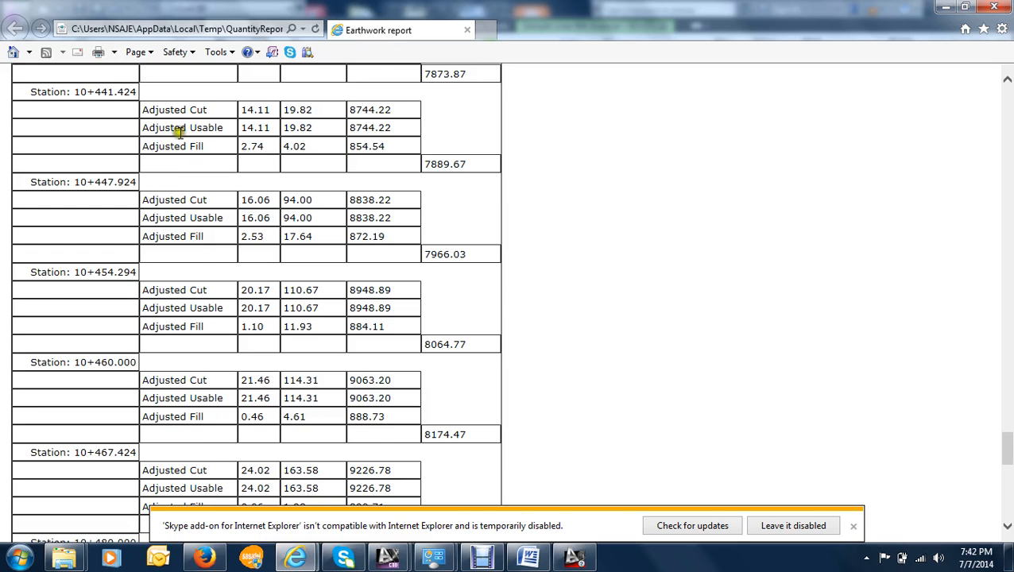
pyautogui.scroll(3, 177, 131)
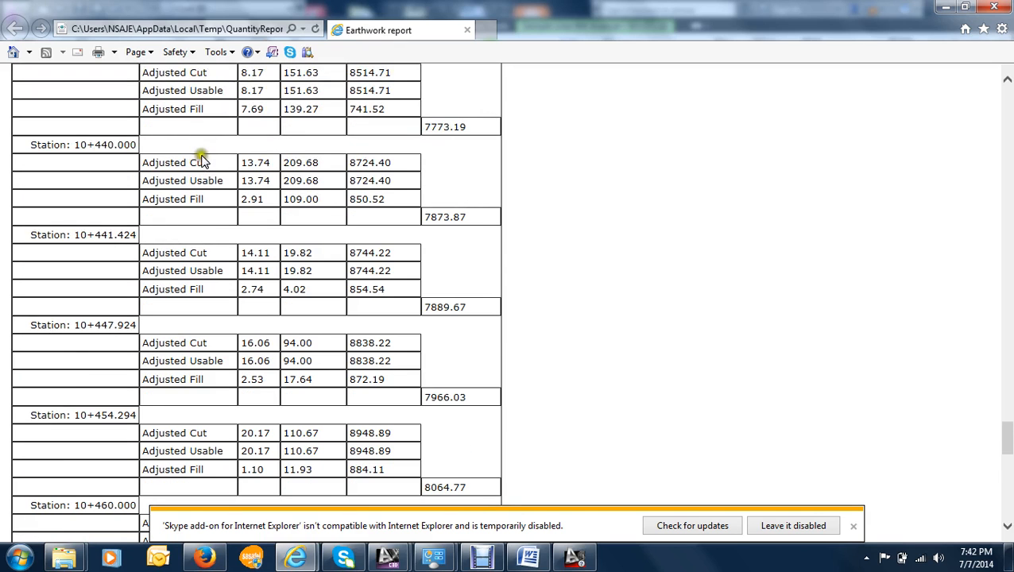
pyautogui.scroll(8, 198, 155)
pyautogui.scroll(4, 196, 129)
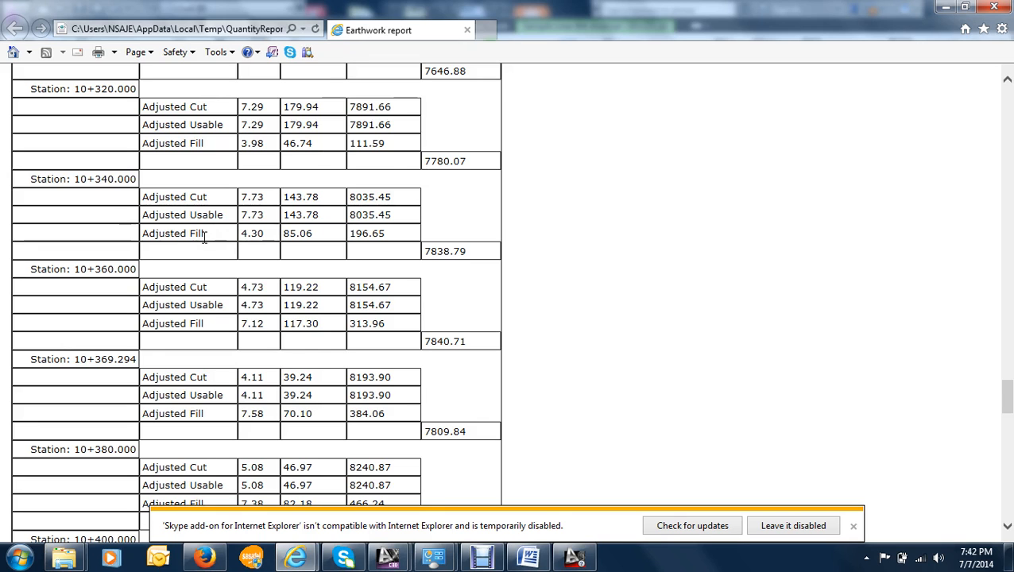
pyautogui.scroll(15, 204, 237)
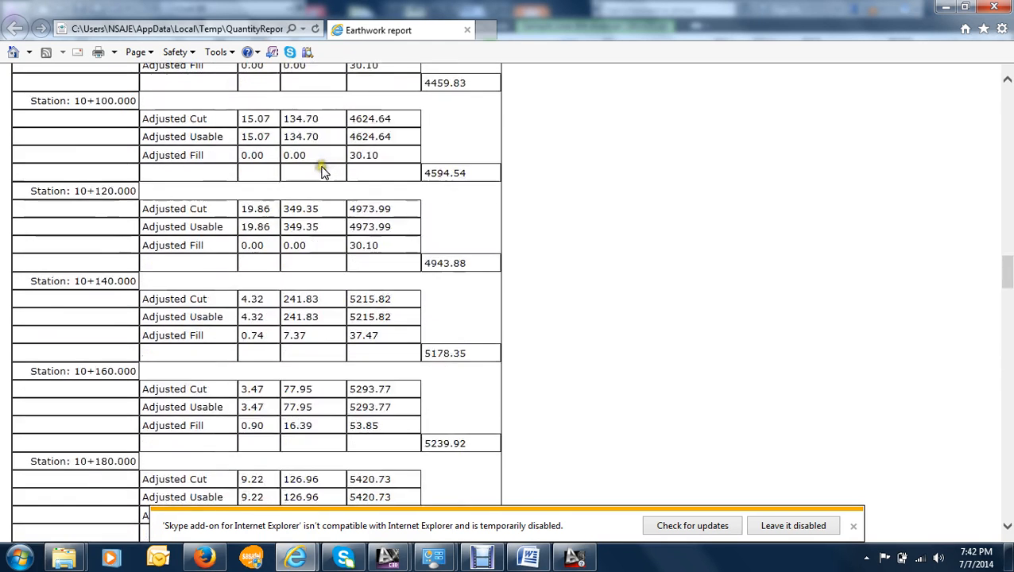
pyautogui.scroll(20, 323, 171)
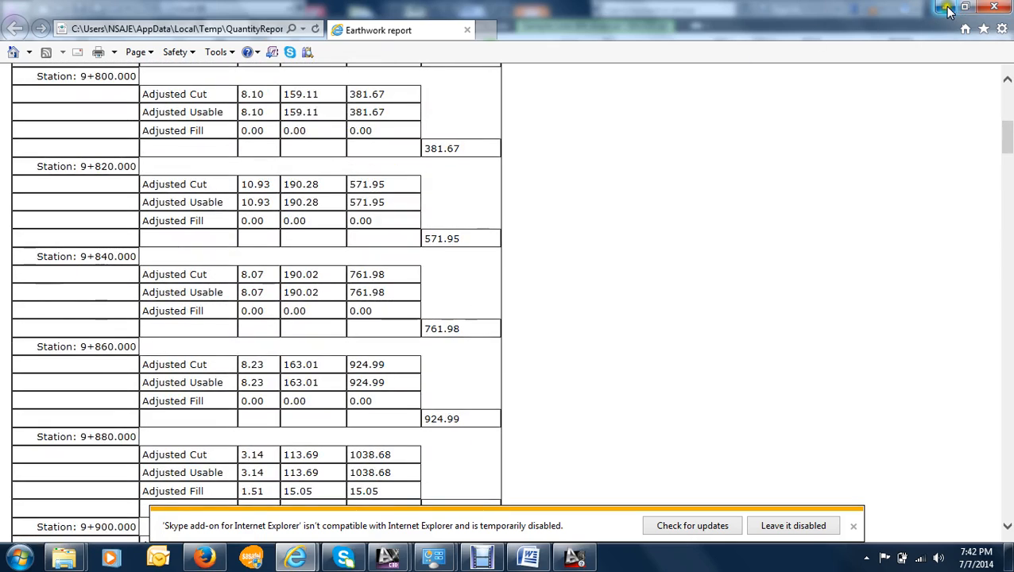
# - Return from the report to the Civil 3D drawing and look over the mass haul diagram, the plan and the cross-section sheets
pyautogui.click(947, 8)
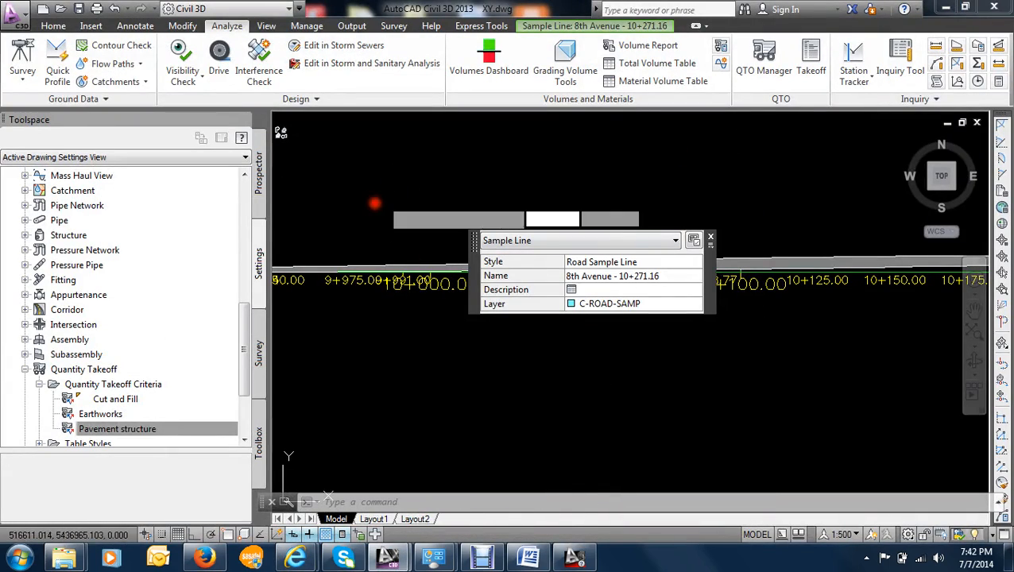
pyautogui.click(372, 207)
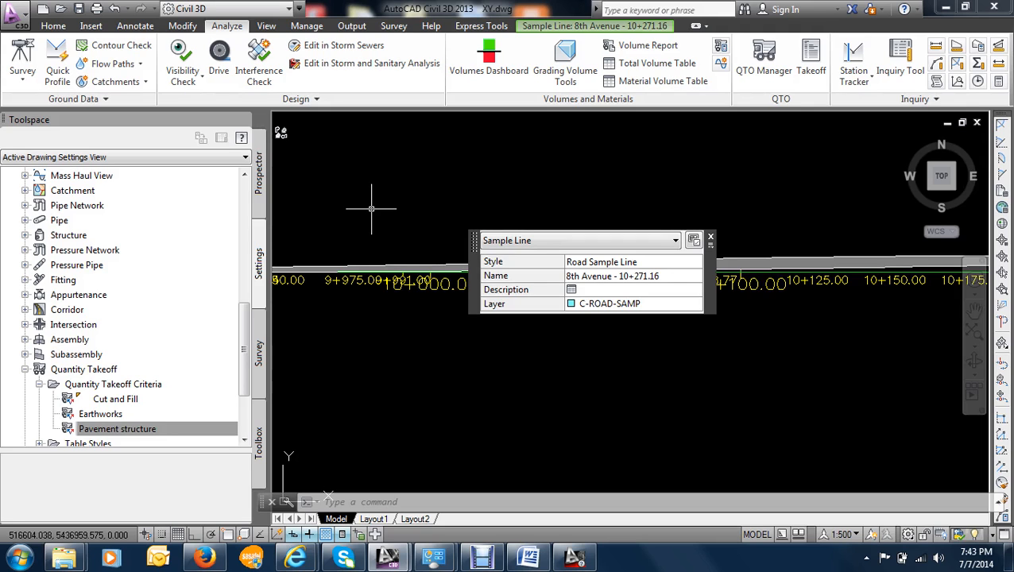
pyautogui.scroll(-6, 409, 200)
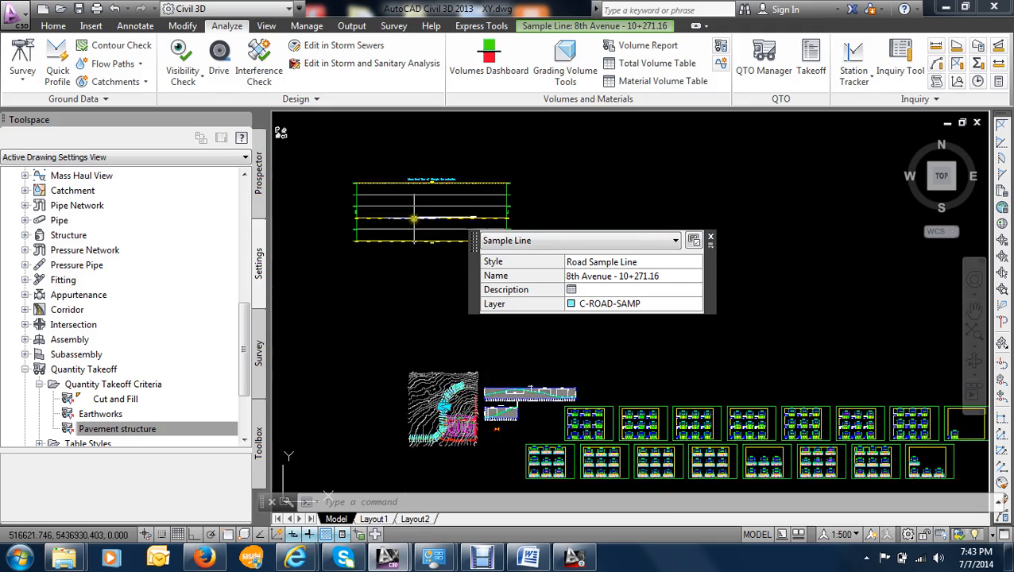
pyautogui.scroll(-4, 421, 226)
pyautogui.scroll(4, 532, 385)
pyautogui.moveTo(390, 161); pyautogui.dragTo(394, 362, button='middle')
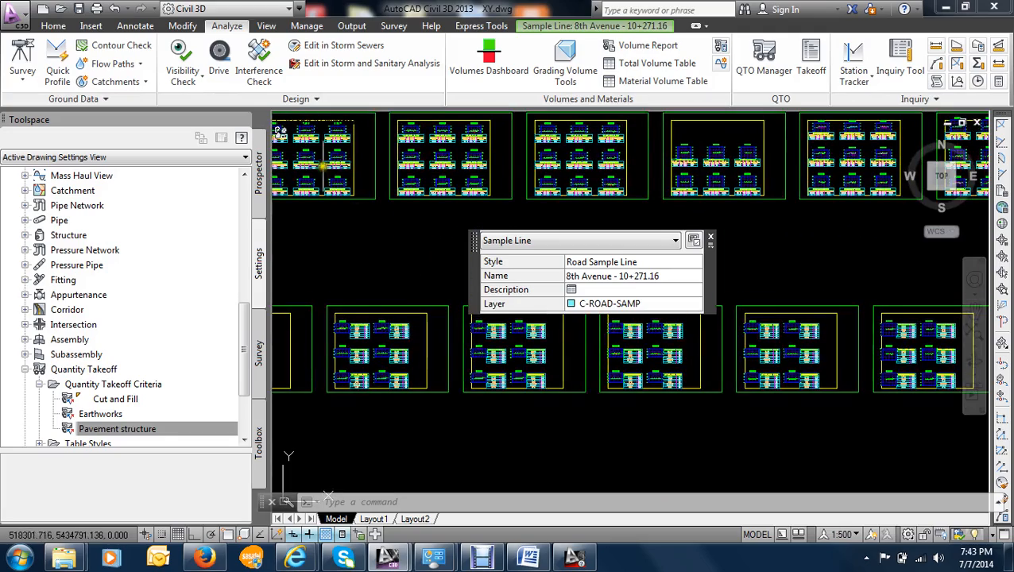
pyautogui.click(946, 9)
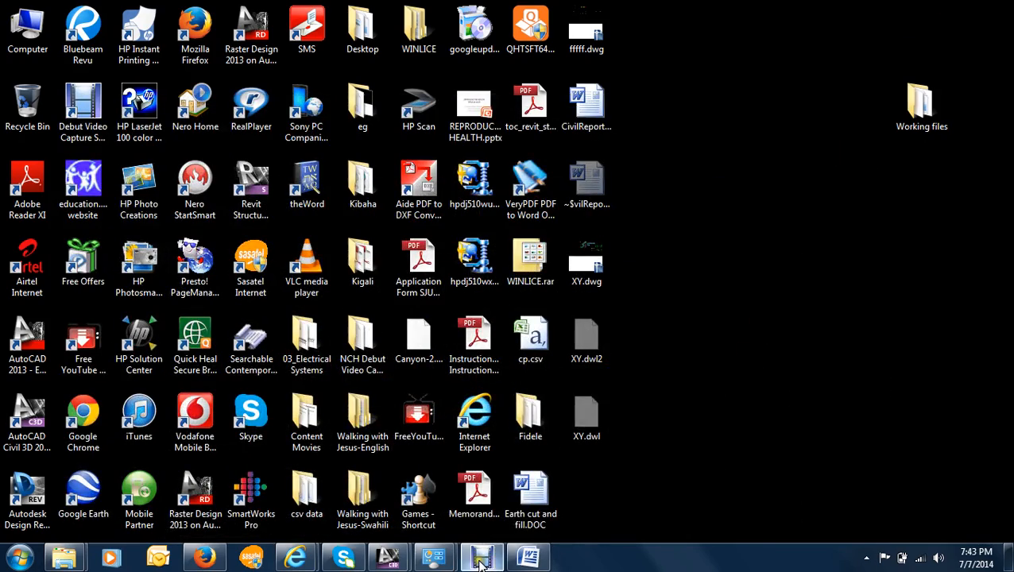
pyautogui.click(481, 560)
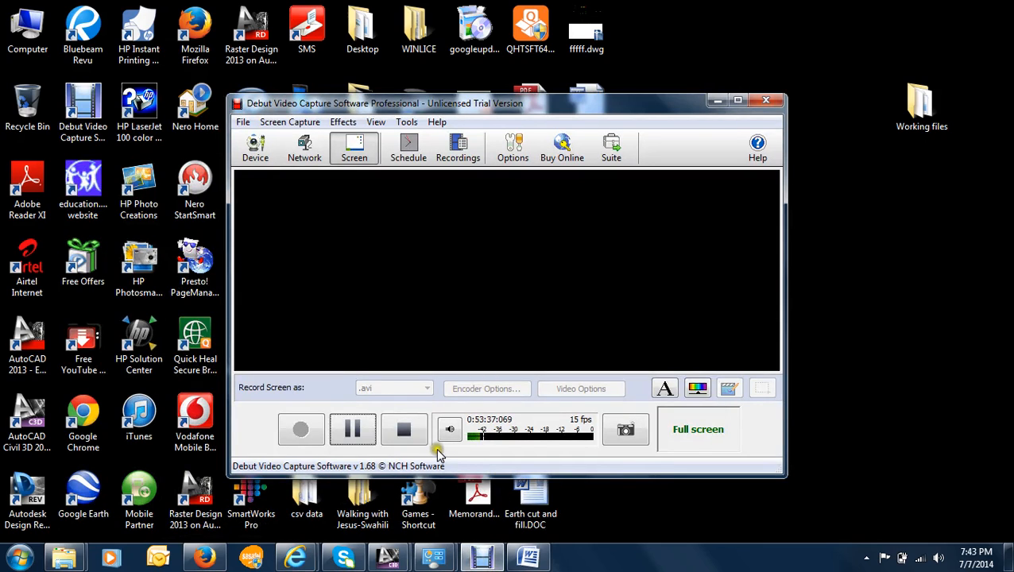